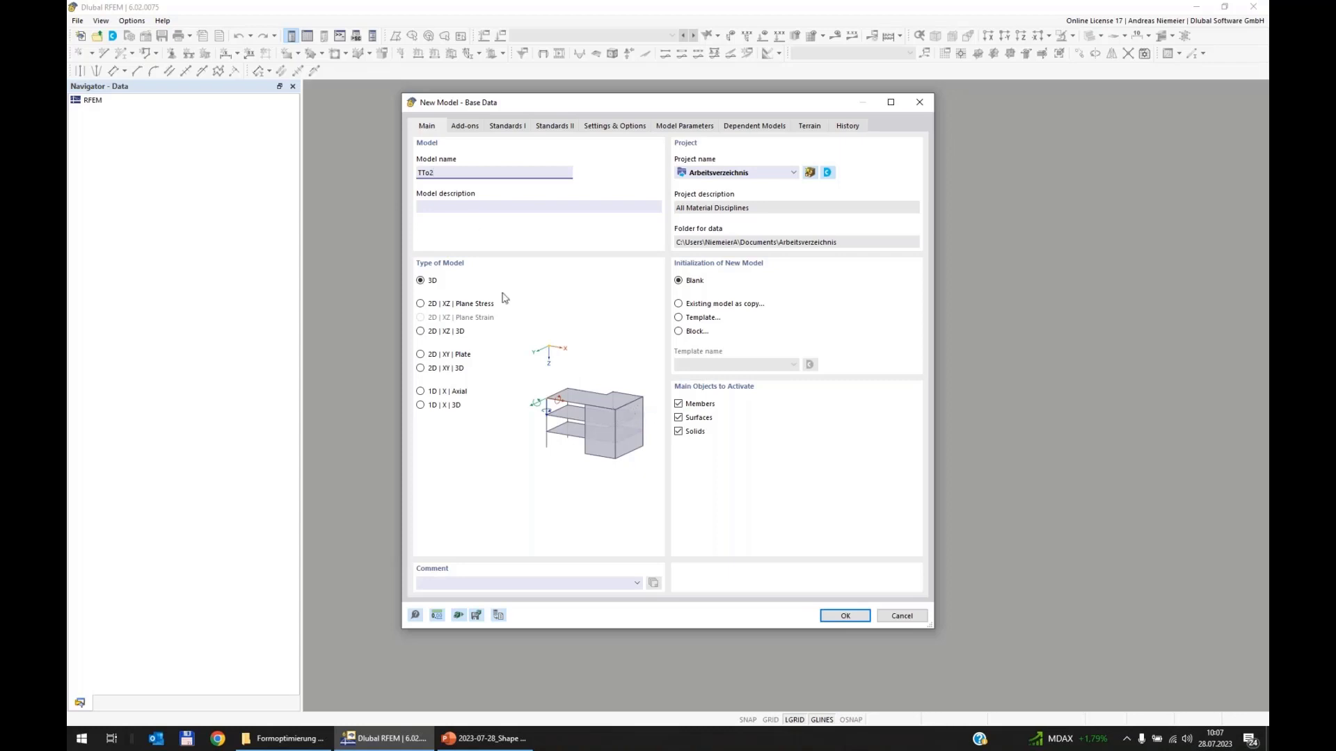
Step: Activate the Optimization & Costs / CO2 Emission Estimation add-on with € as the currency symbol
click(467, 129)
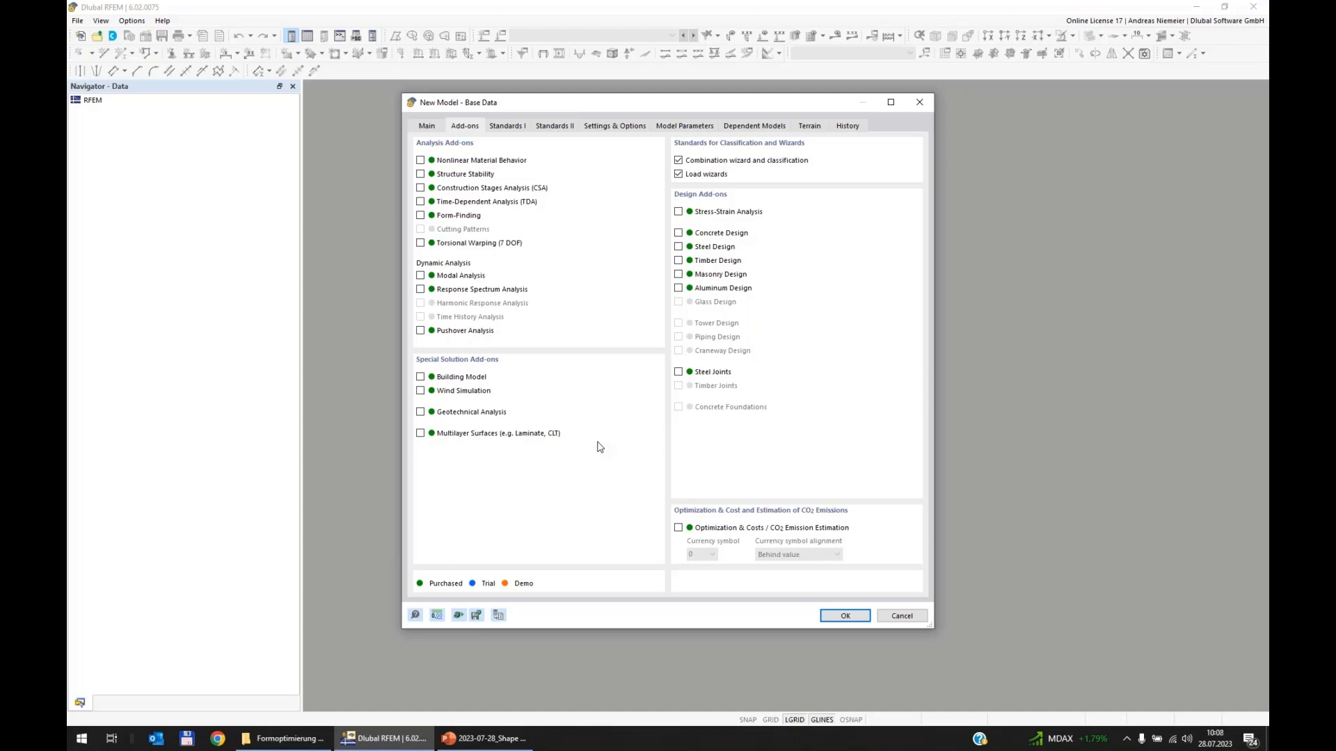
click(679, 528)
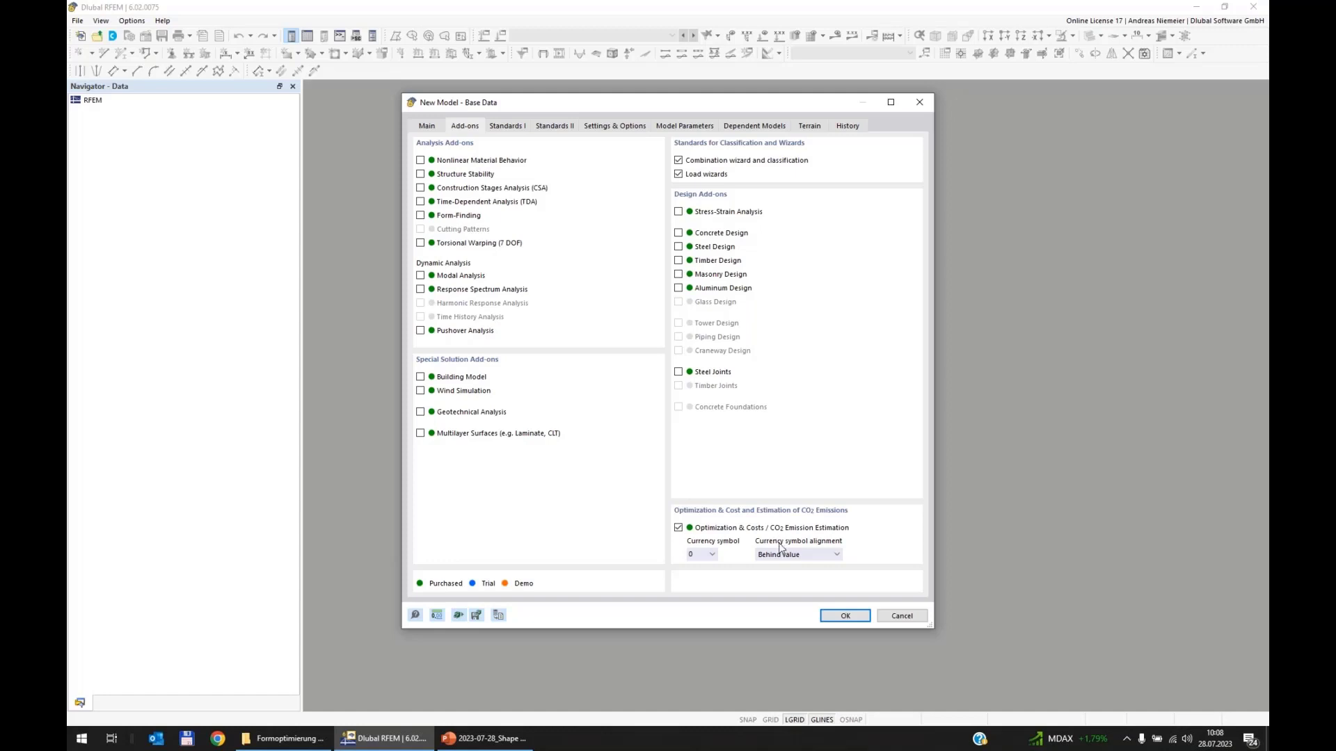
click(712, 556)
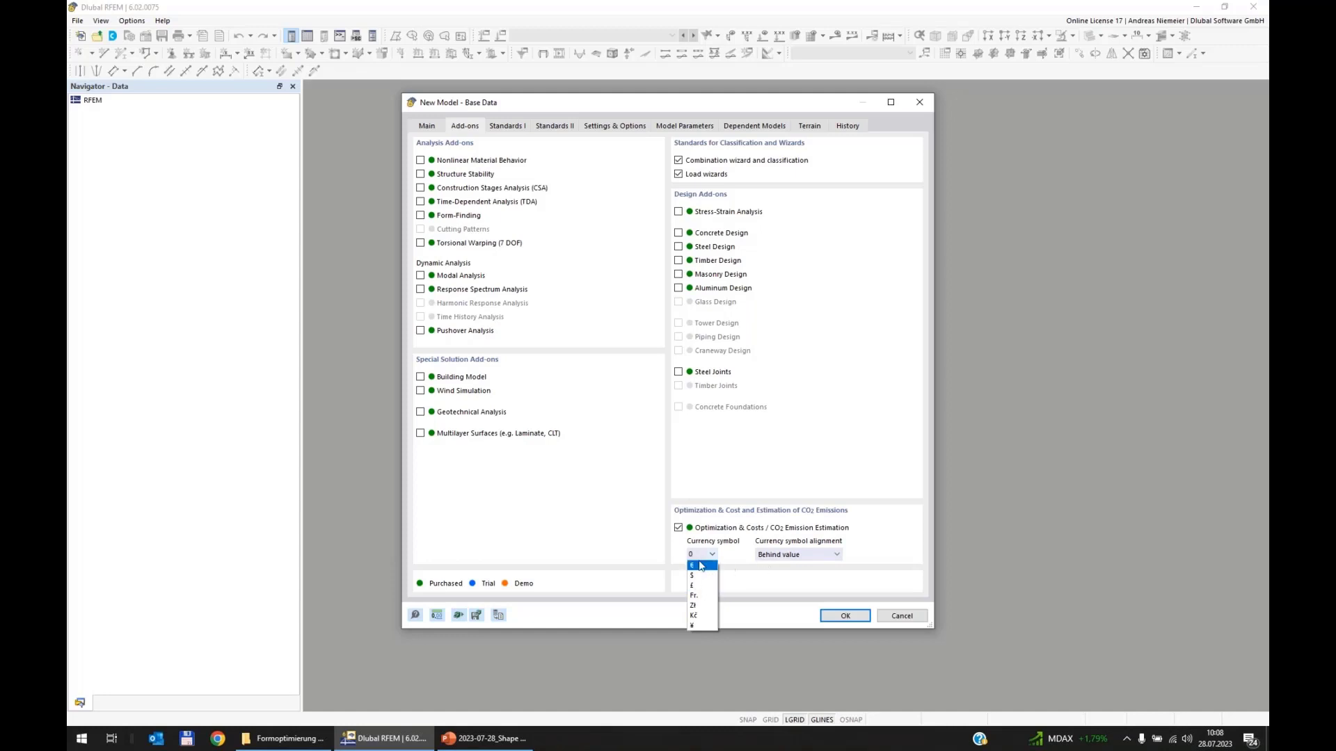
click(699, 565)
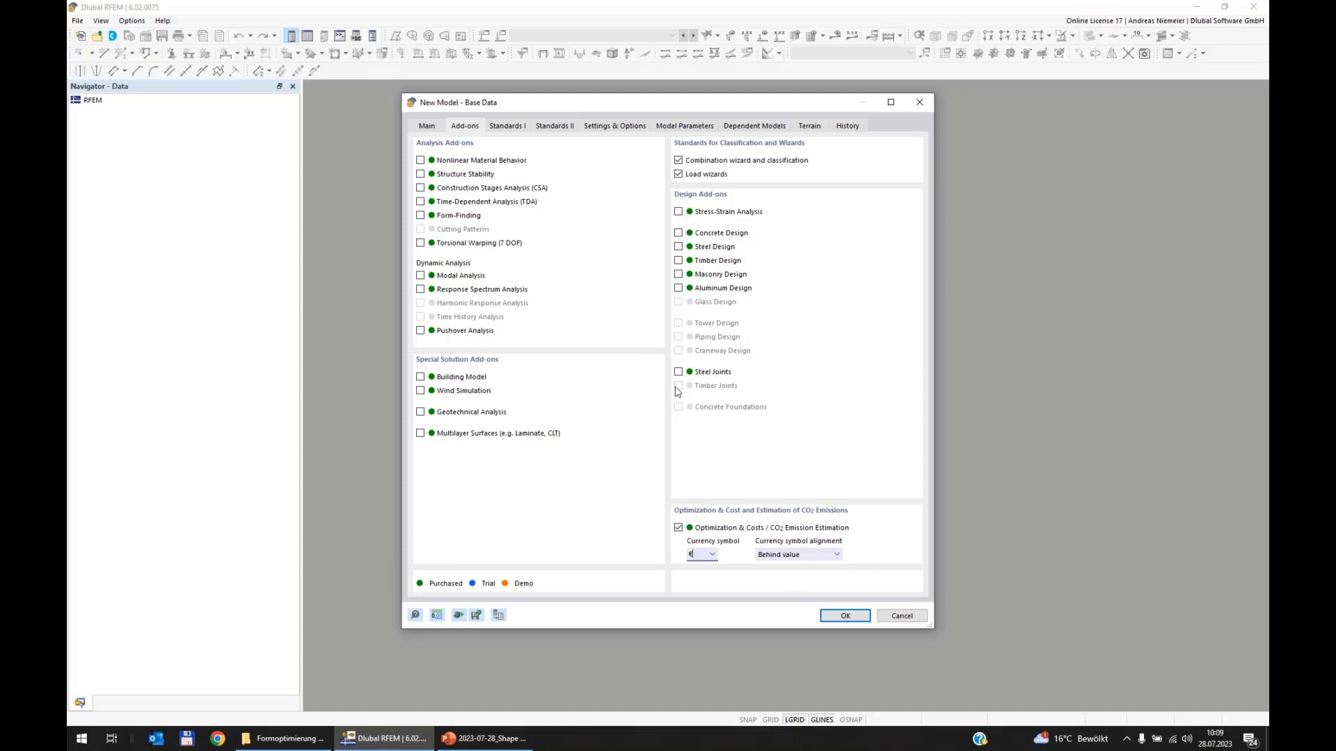
Step: Activate the Stress-Strain Analysis add-on, leave Steel Design off, and create the new model
click(678, 213)
click(678, 247)
click(501, 126)
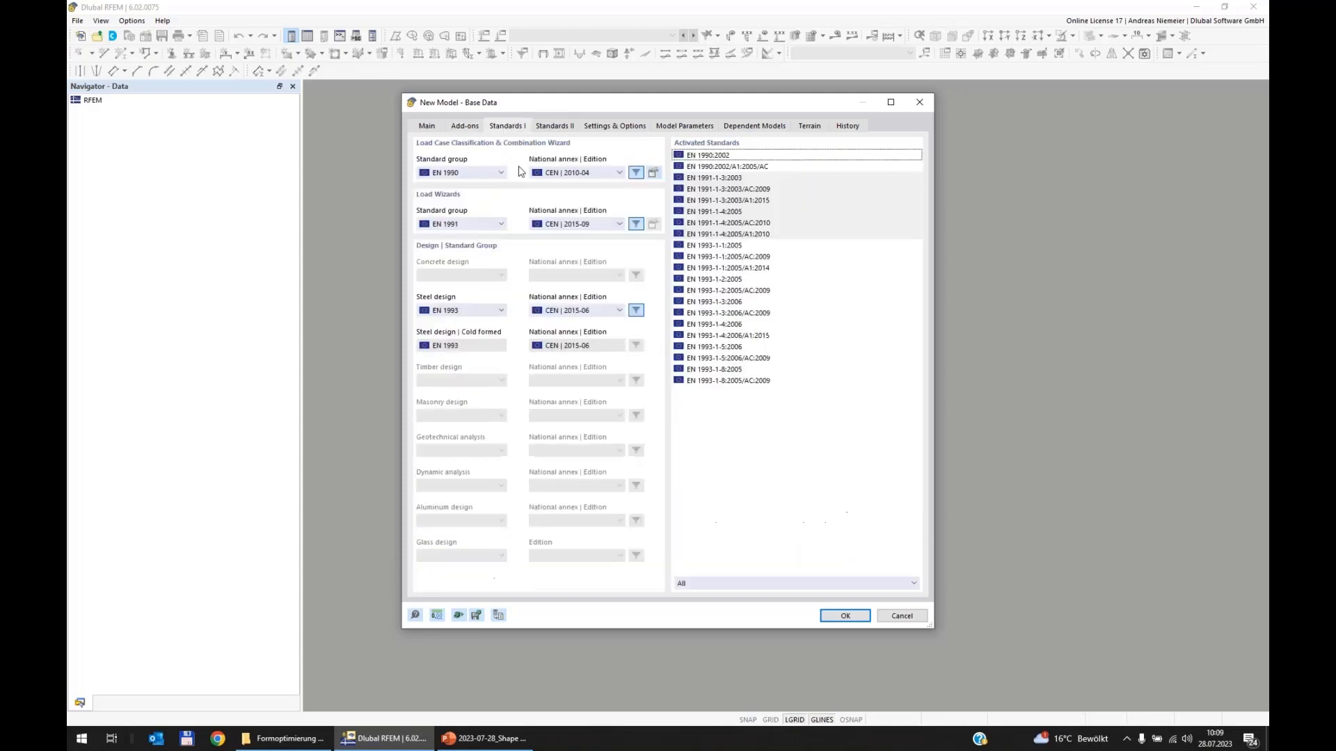
click(468, 126)
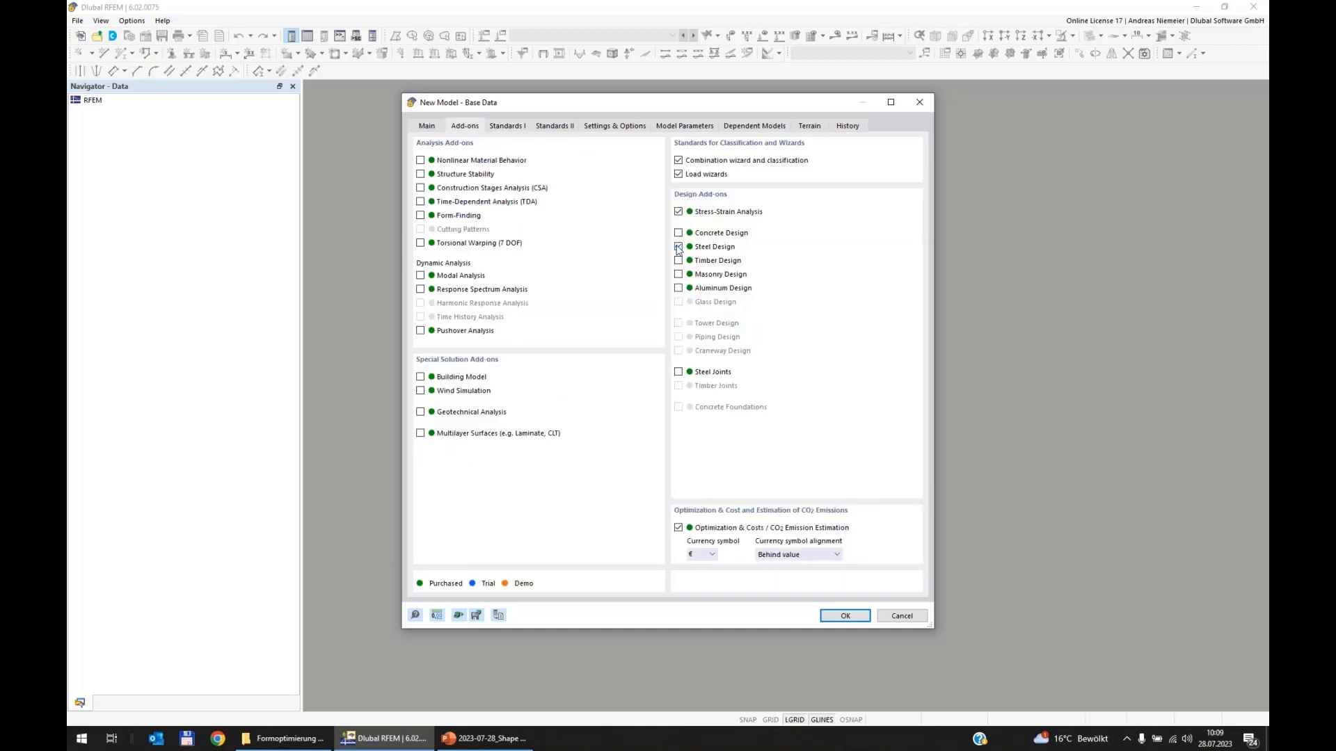
click(678, 247)
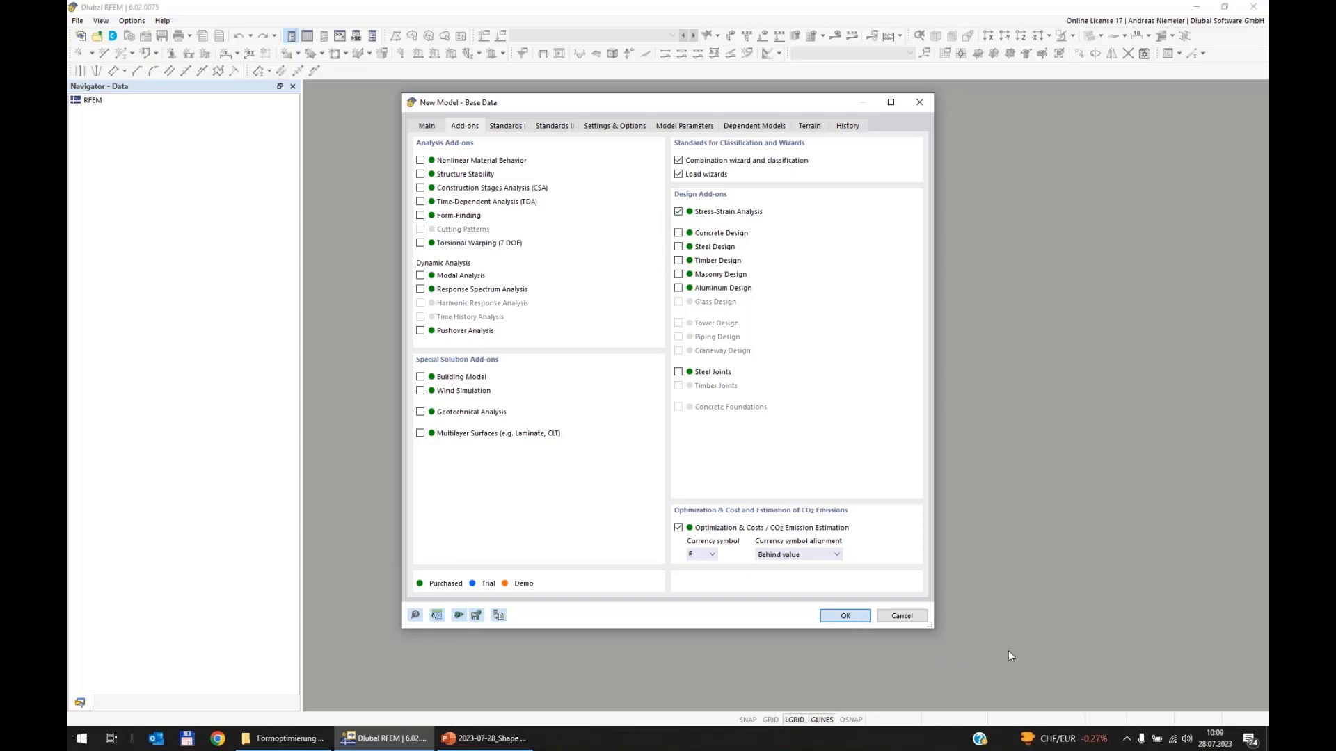
key(Return)
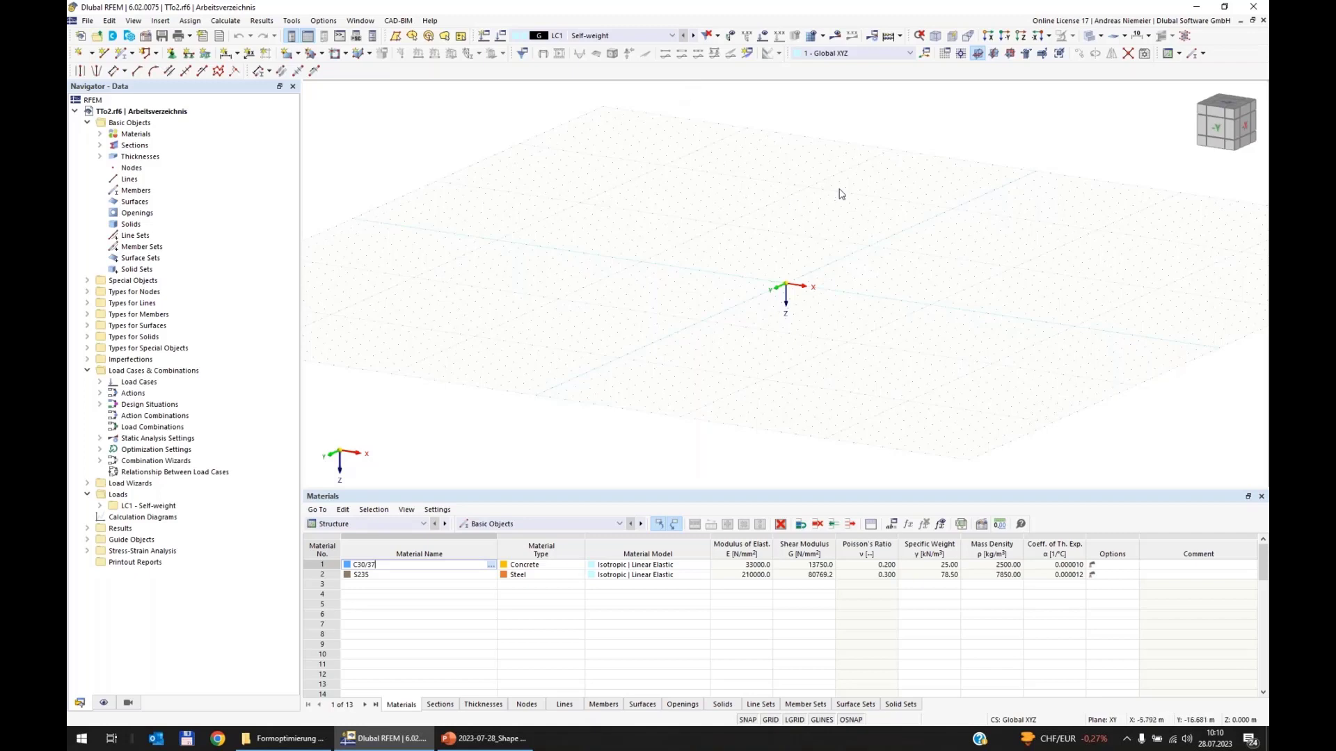
Step: Set the work plane to XZ and close the Materials table
click(1009, 53)
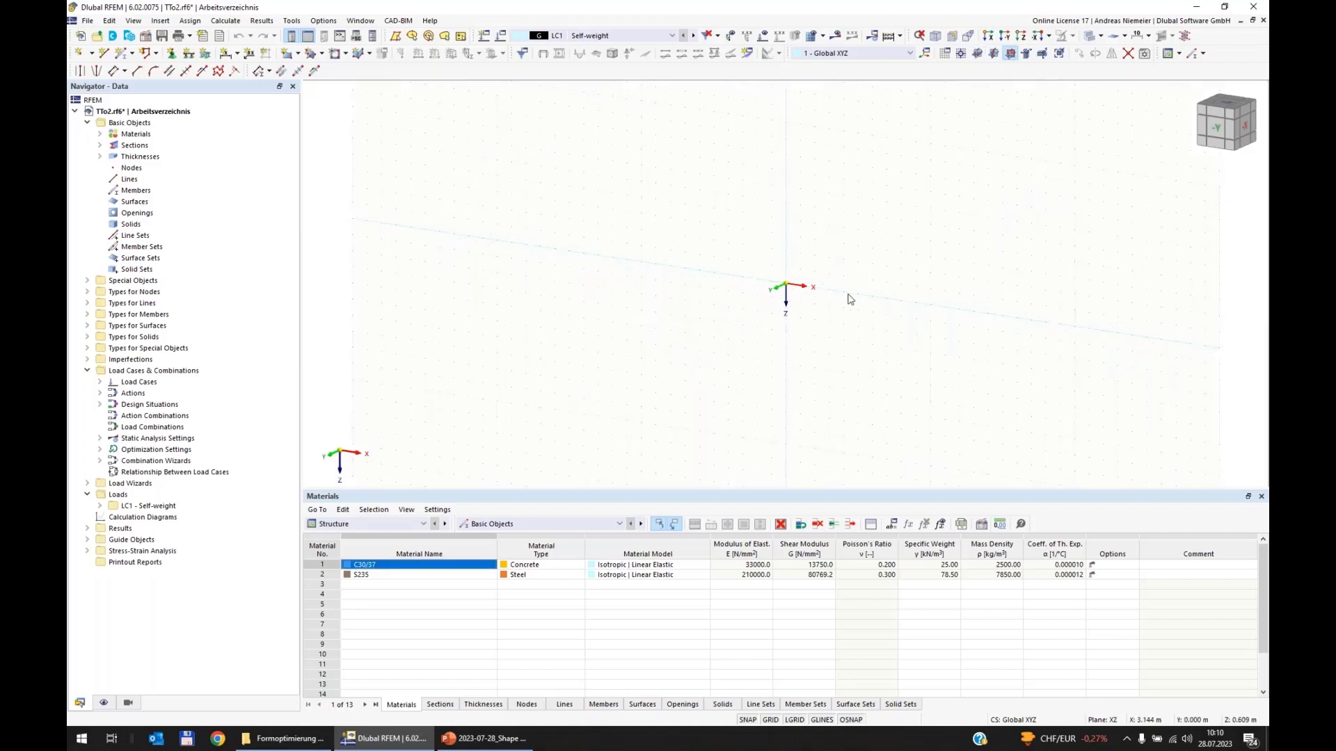
middle_drag(832, 312, 680, 379)
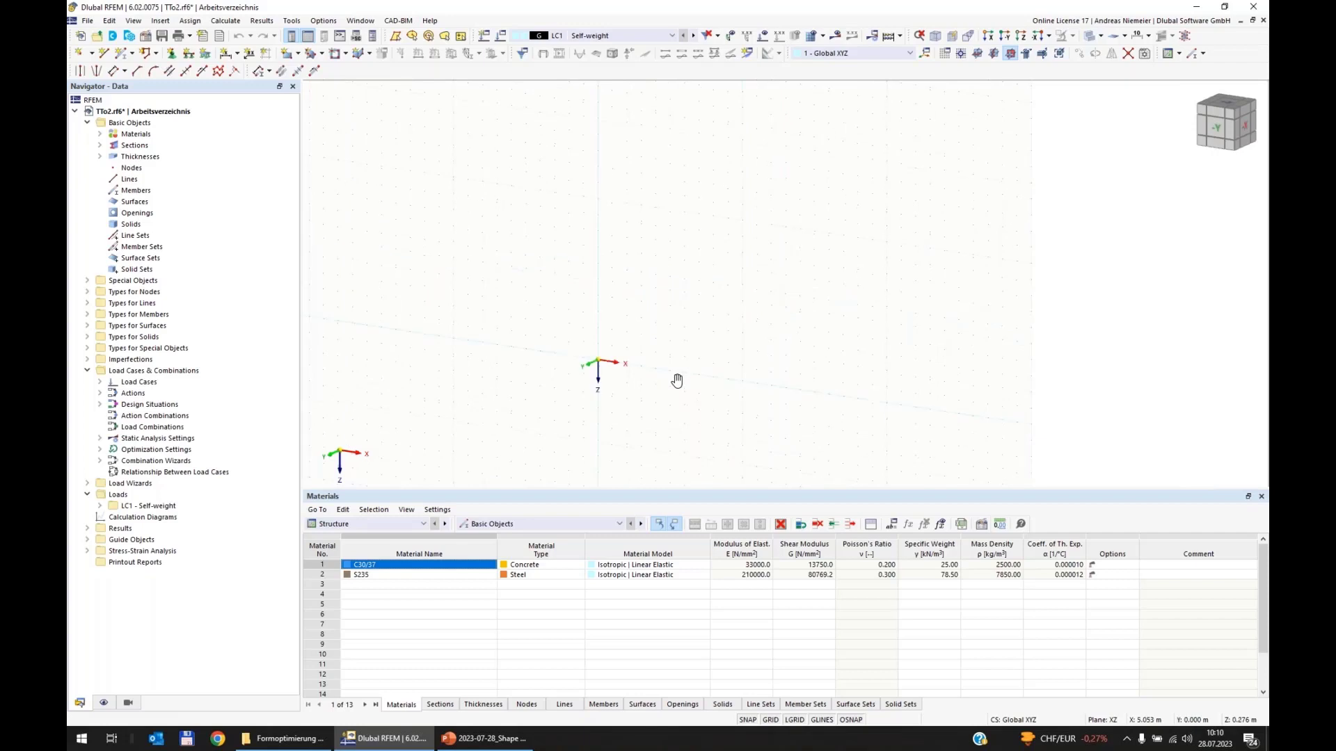
click(1262, 496)
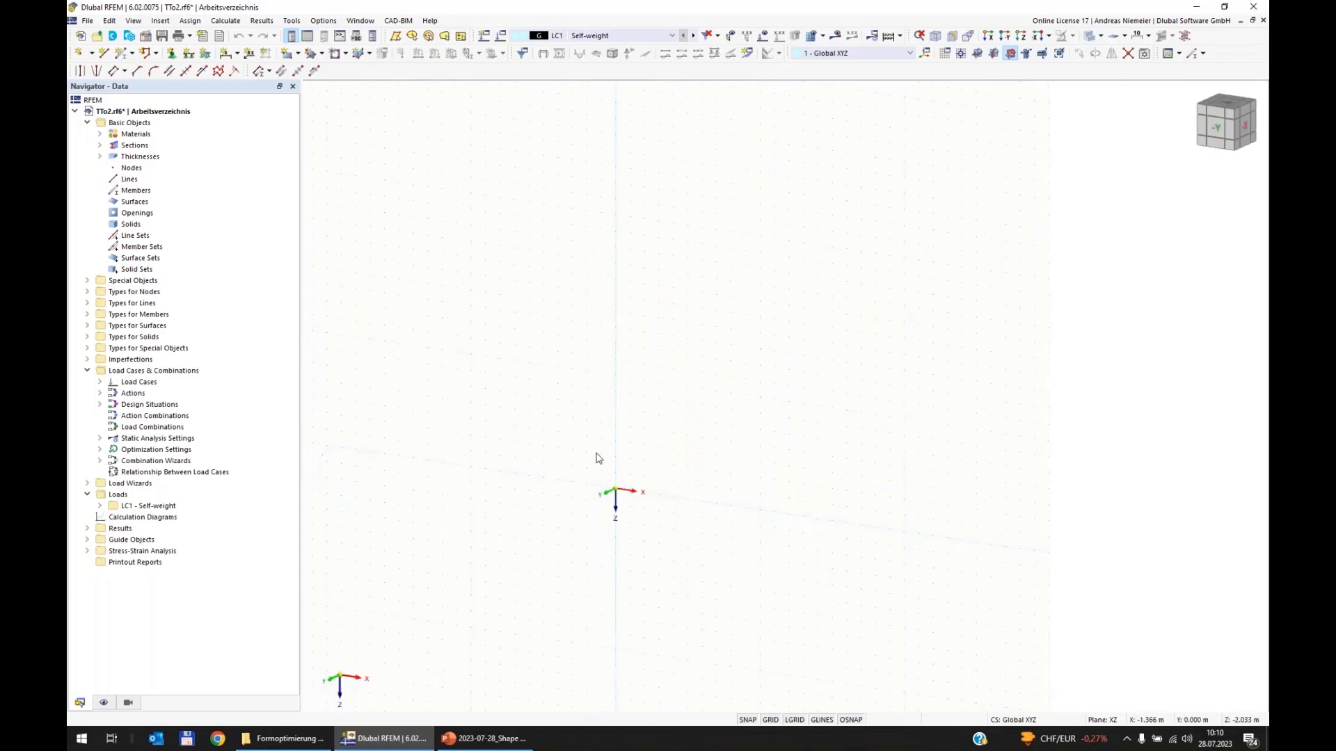
Step: Draw a vertical 15 m single line from the origin to X 0, Y 0, Z -15 m
click(103, 53)
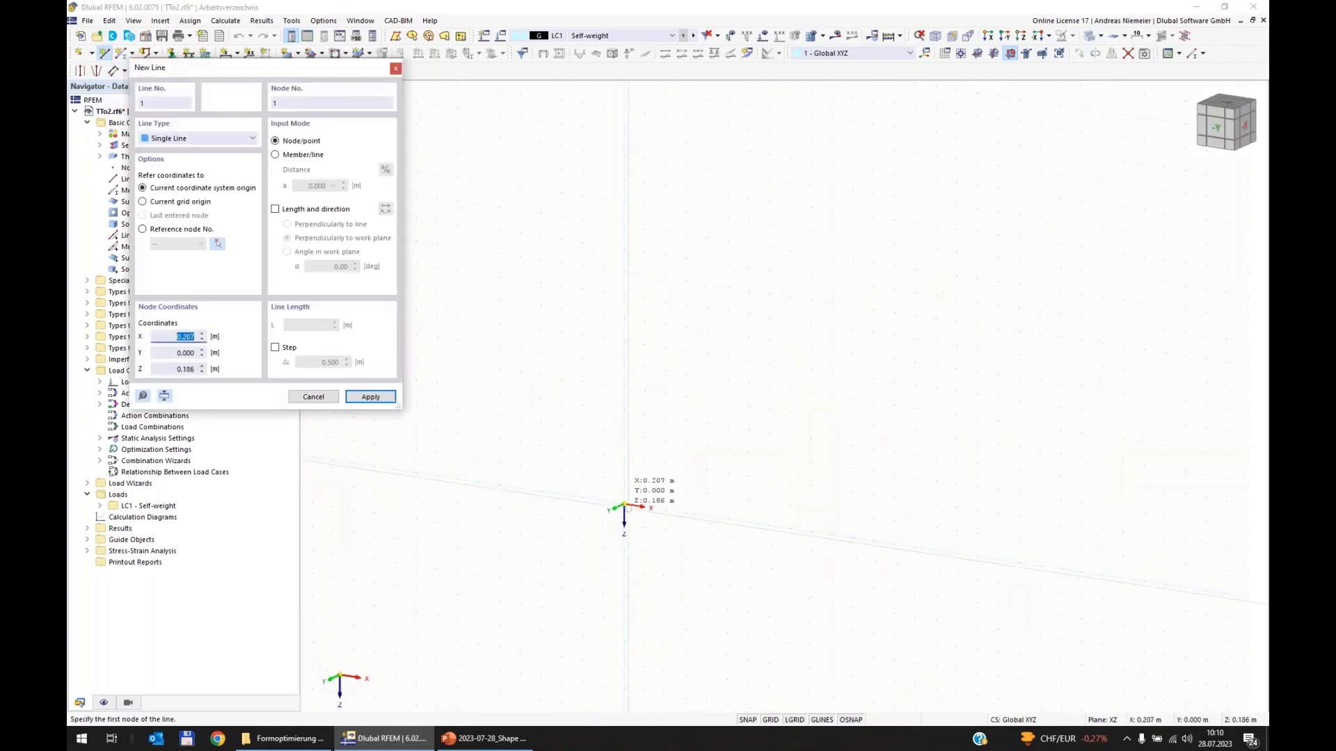
click(624, 506)
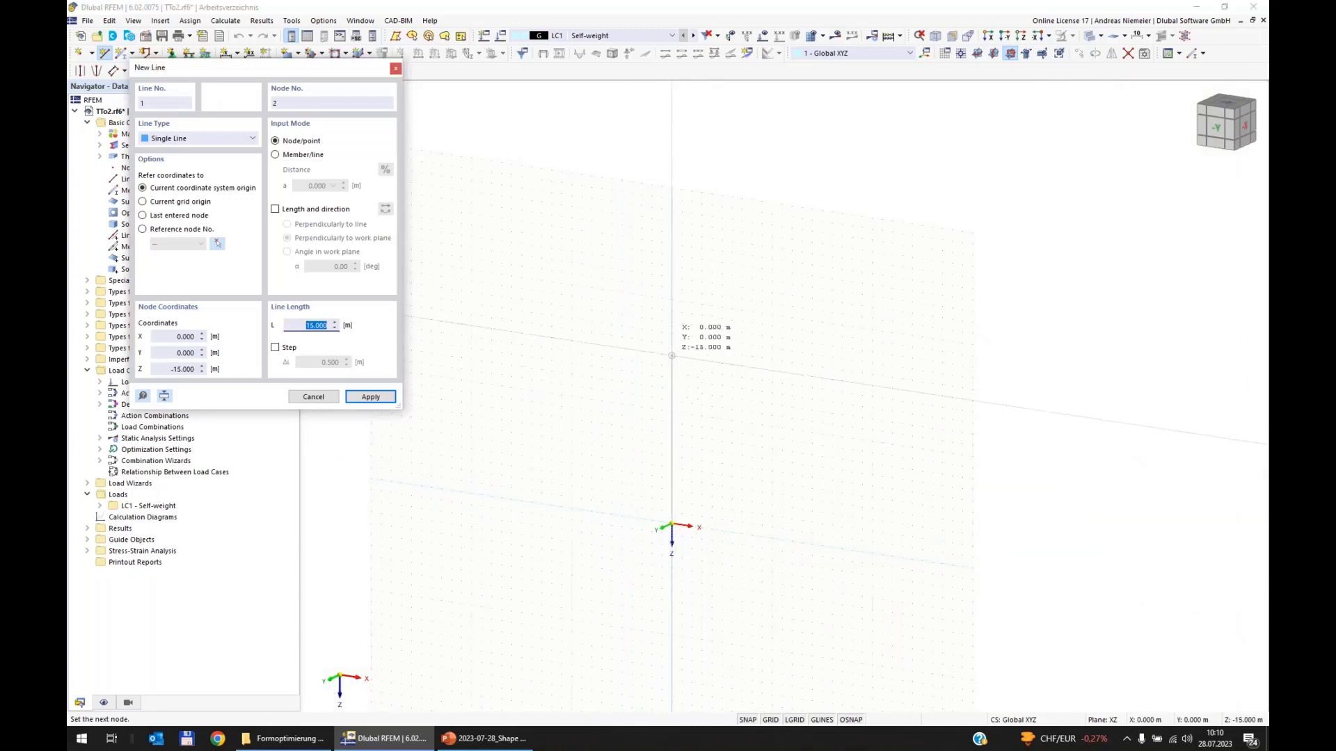
click(672, 355)
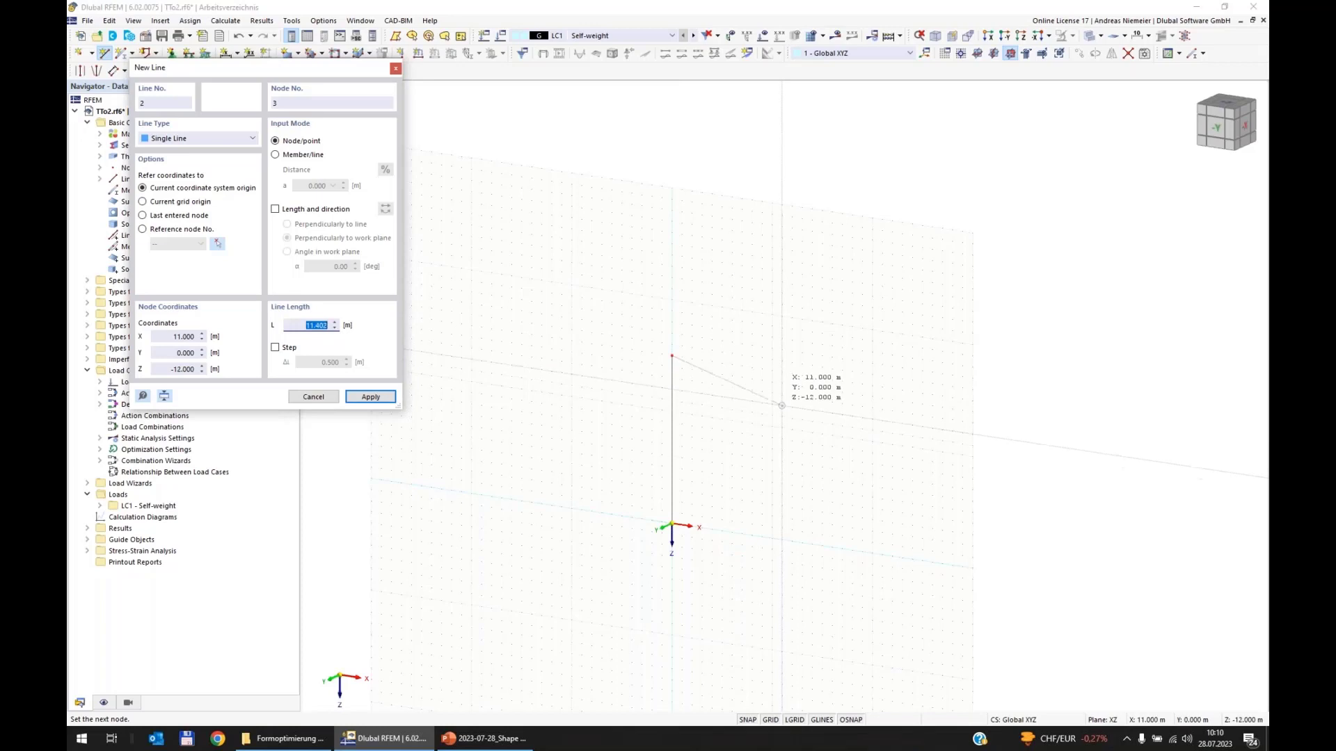
right_click(784, 406)
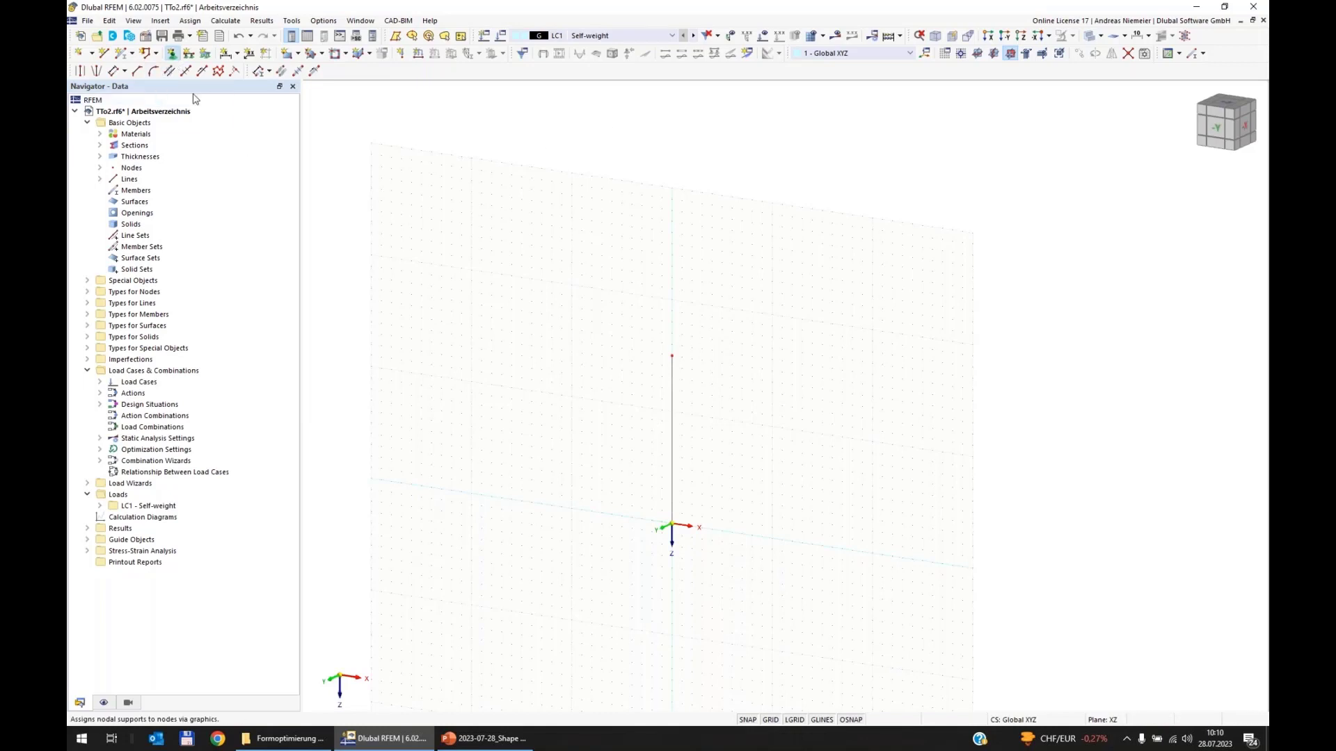
Step: Assign a Fixed nodal support to the base node of the vertical line
click(532, 300)
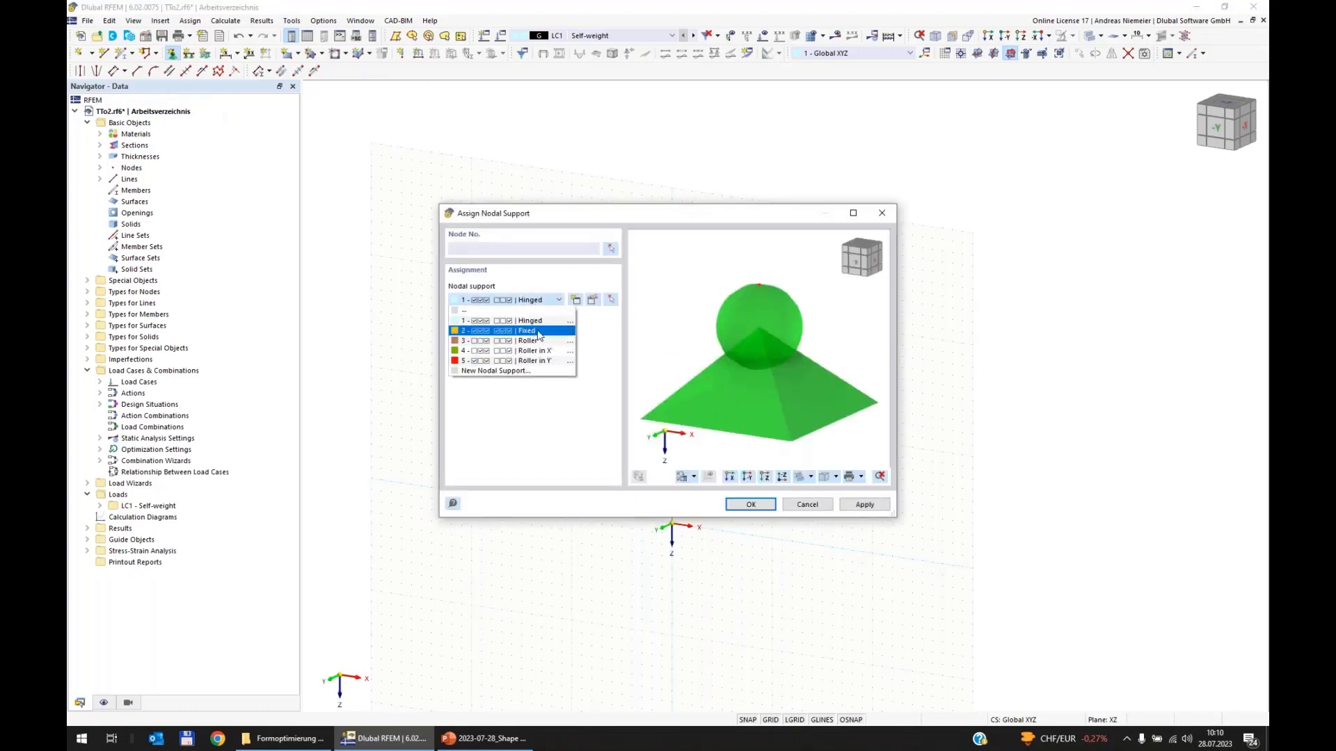
click(538, 332)
click(751, 505)
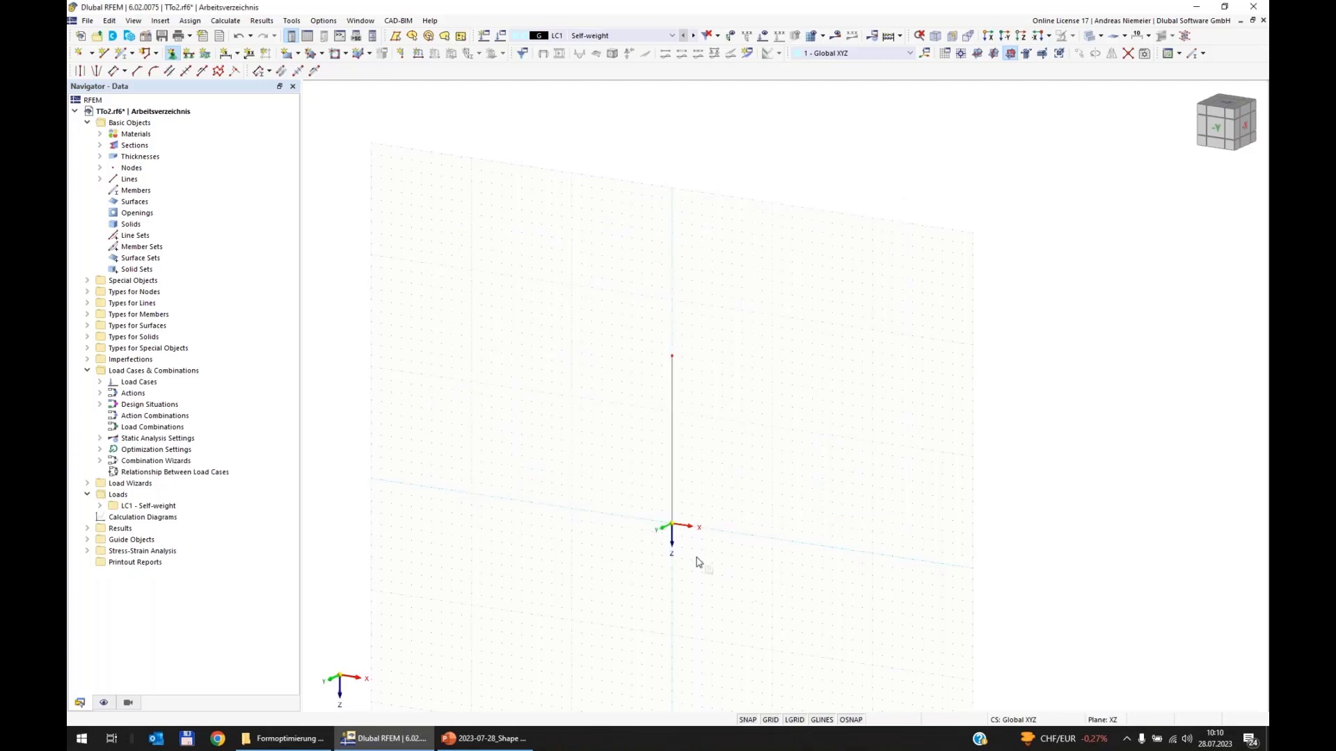
scroll(689, 541, up, 3)
key(Escape)
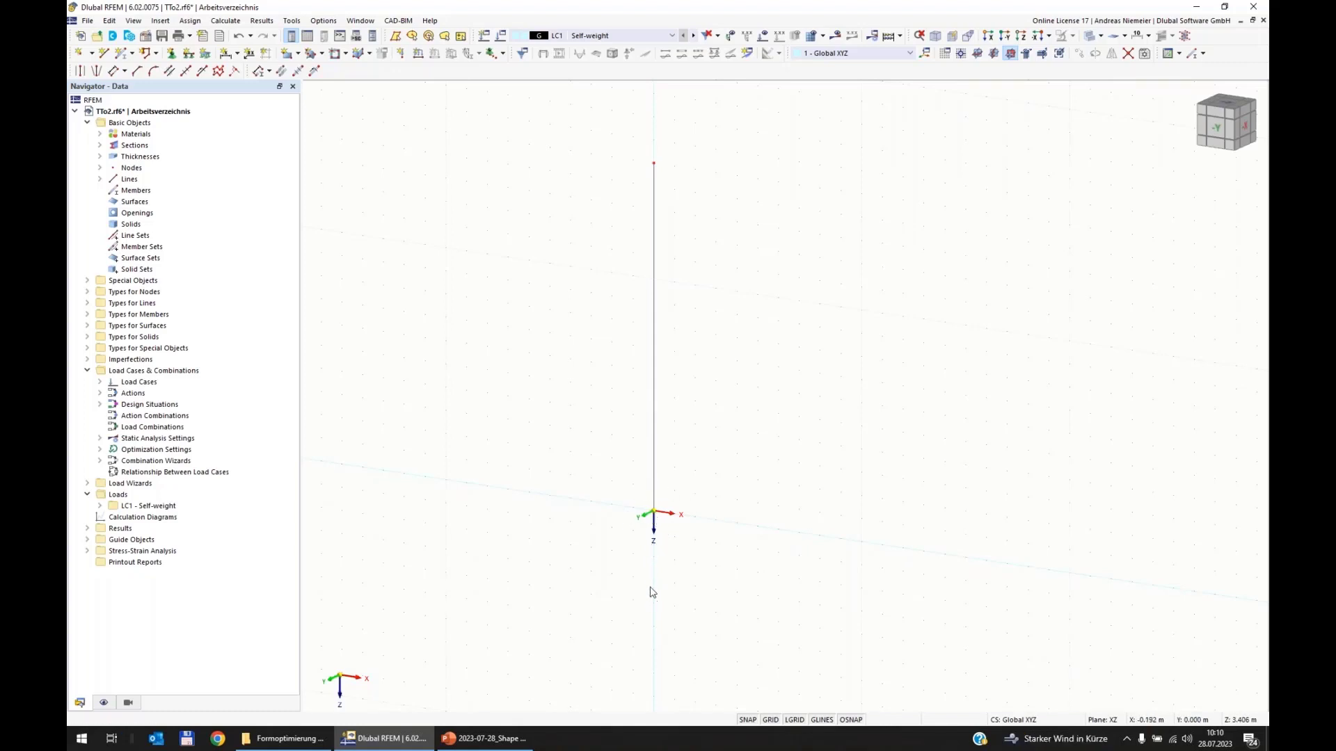
scroll(652, 586, down, 2)
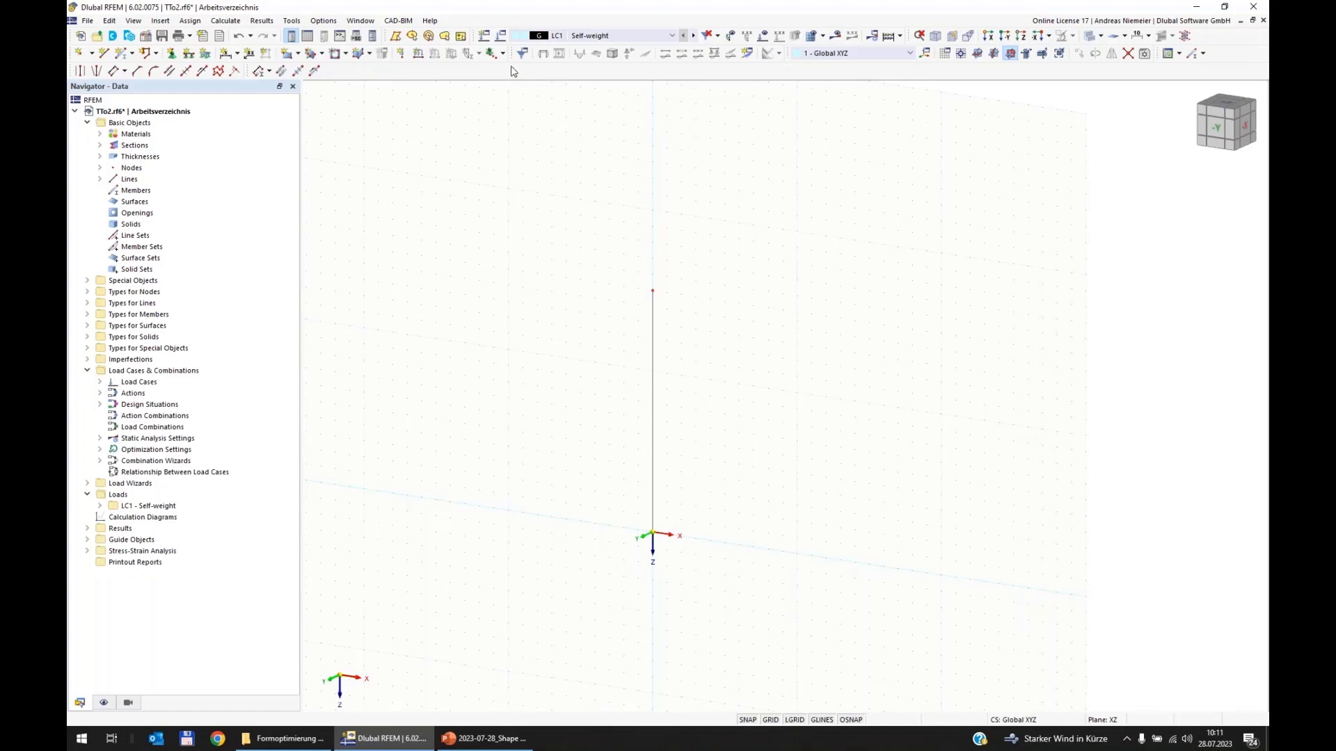
Step: Turn off the combination wizard in the base settings for load cases and combinations
click(506, 42)
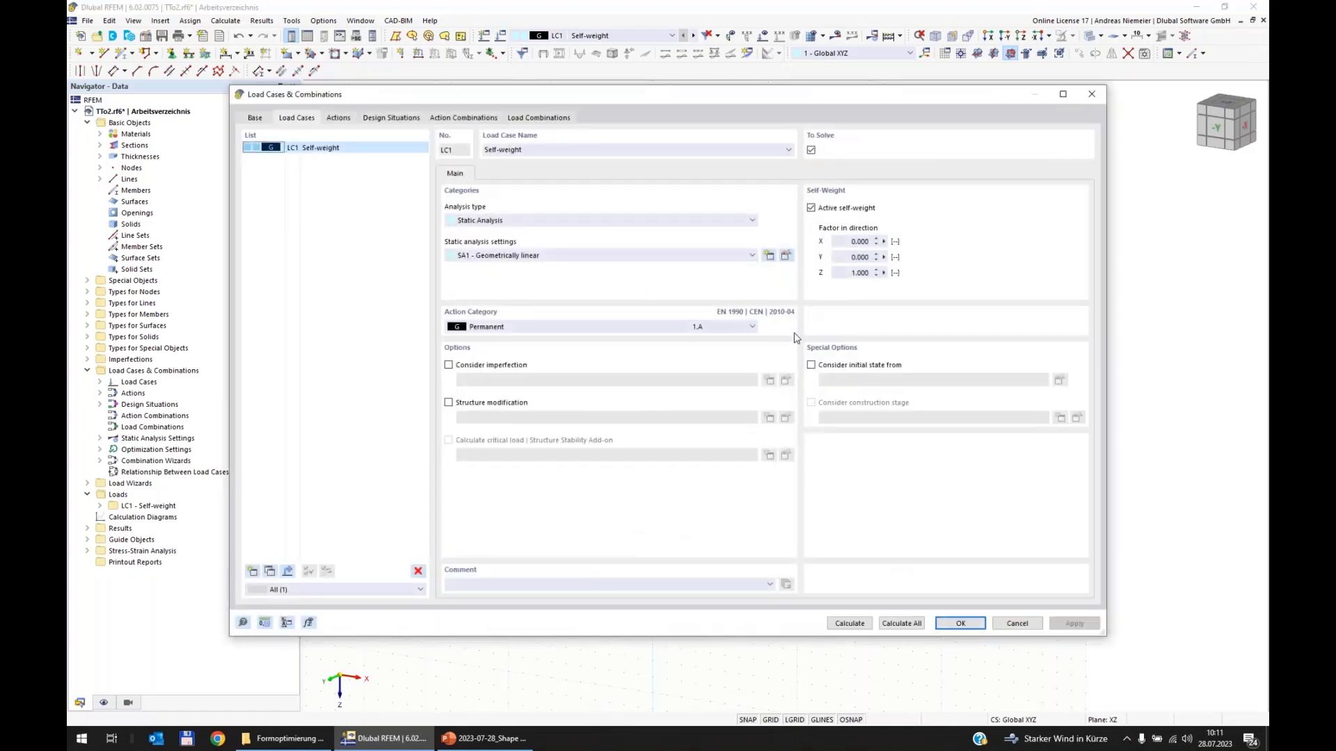
click(254, 118)
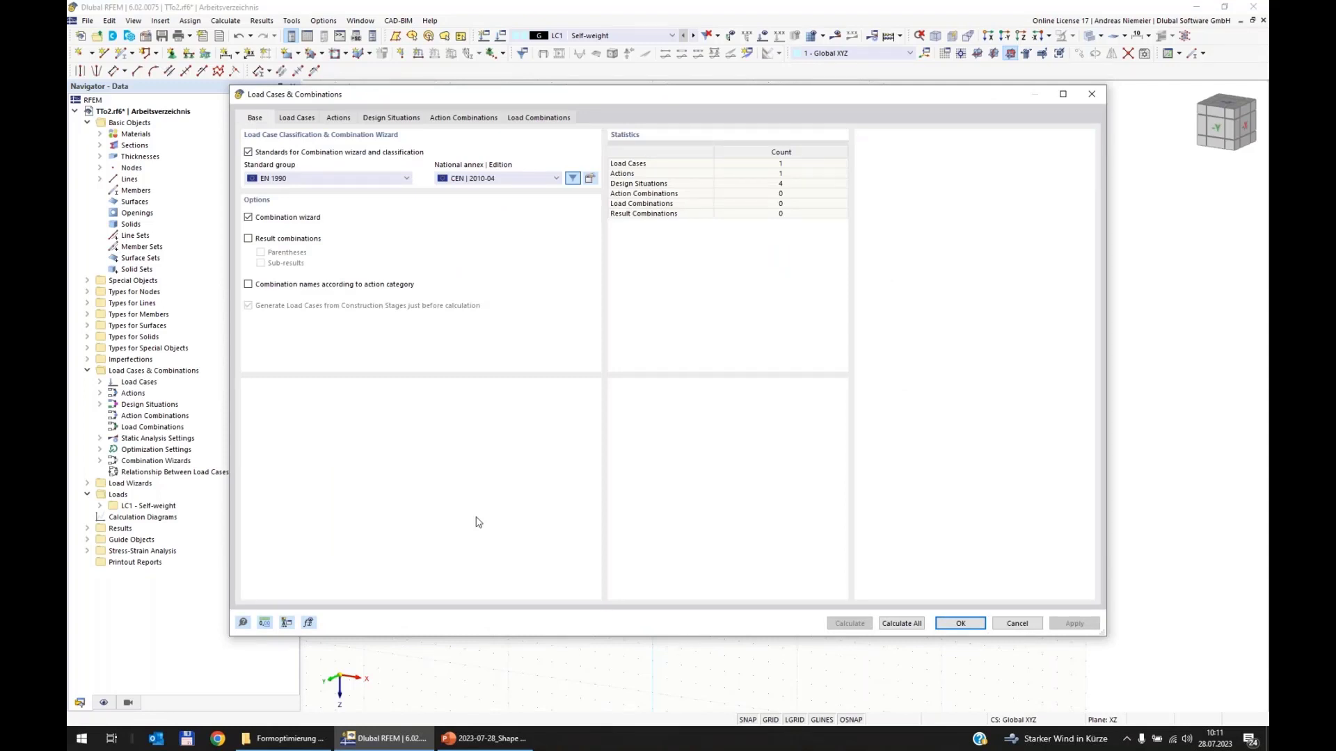
click(277, 221)
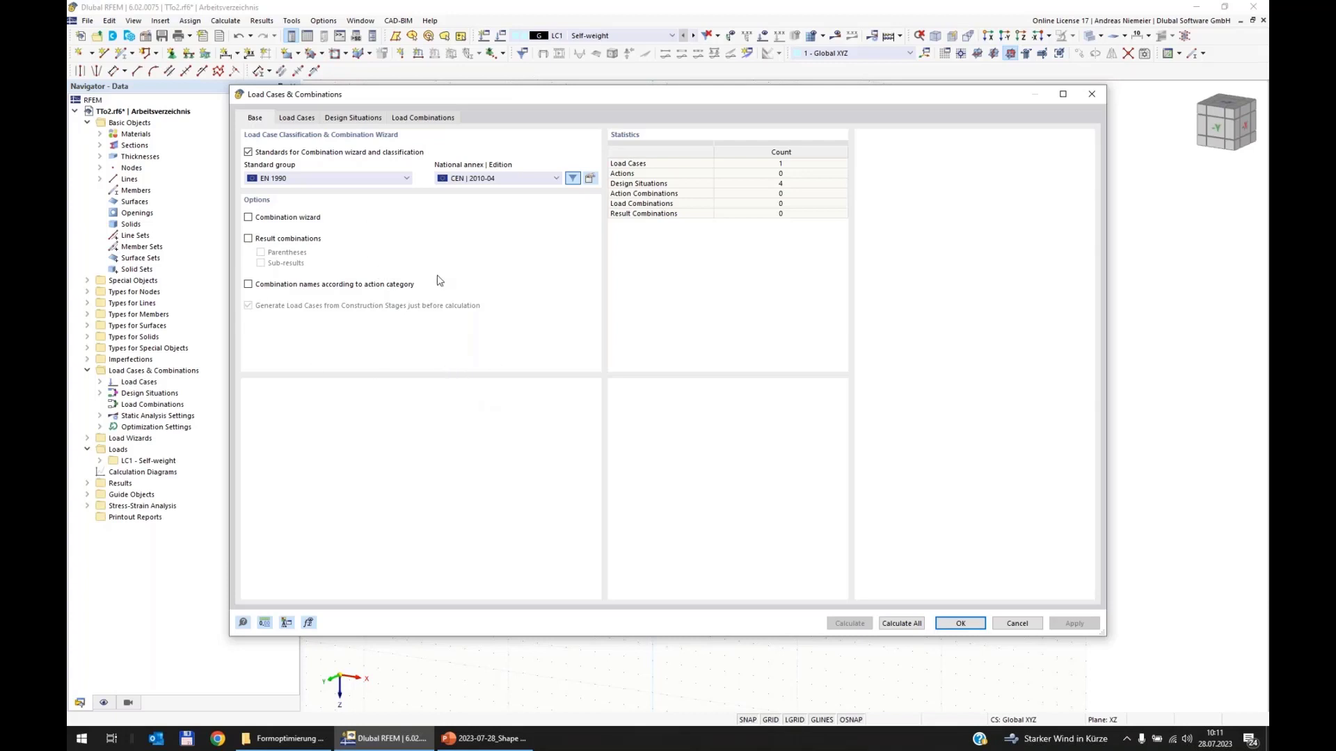
Step: Rename load case LC1 as Horizontal Load, deactivate its self-weight and set its action category to Wind
click(297, 118)
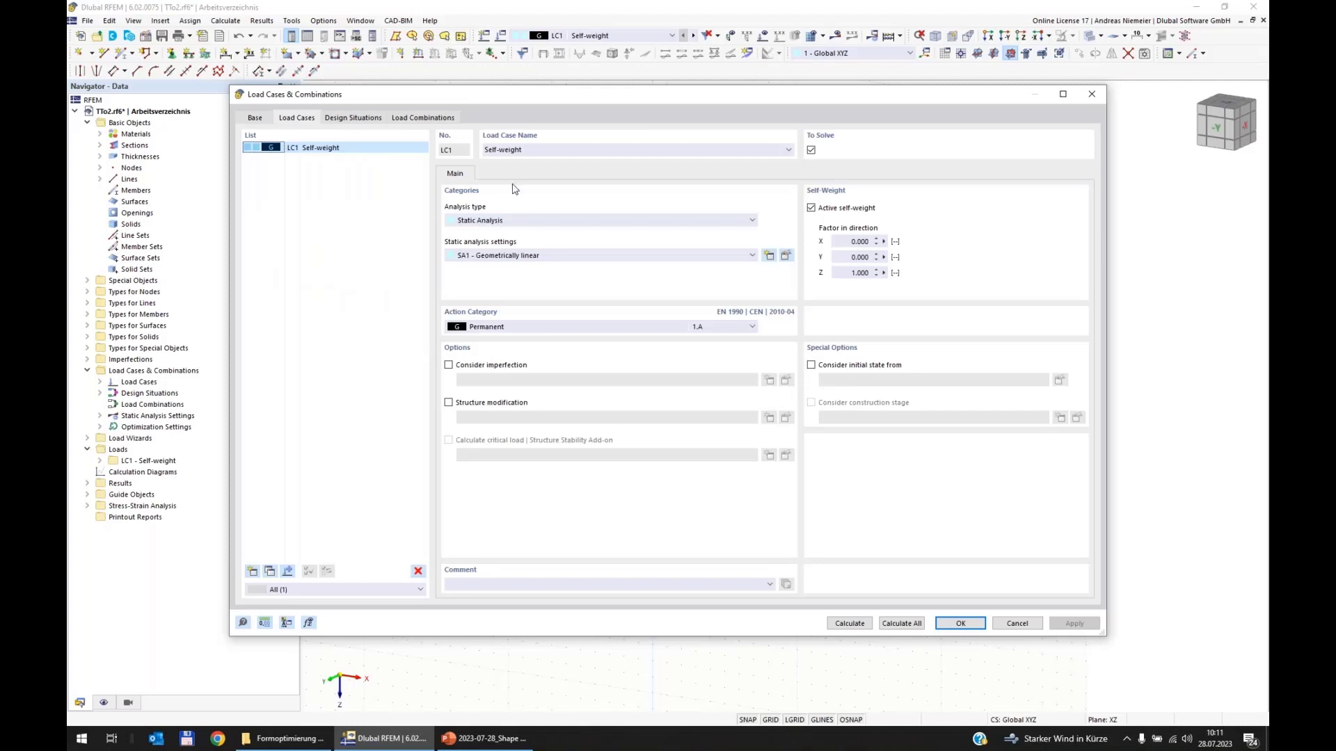
click(731, 148)
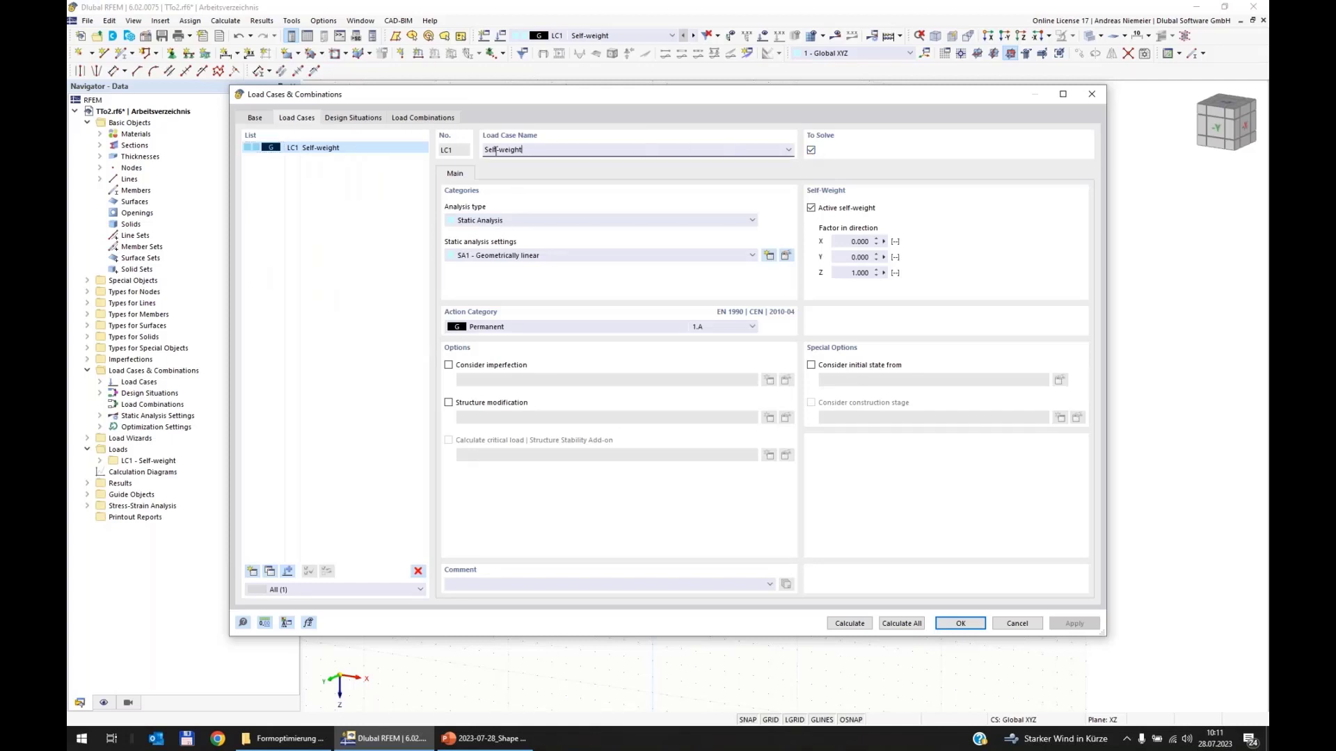
text(Horizontal Load)
click(811, 208)
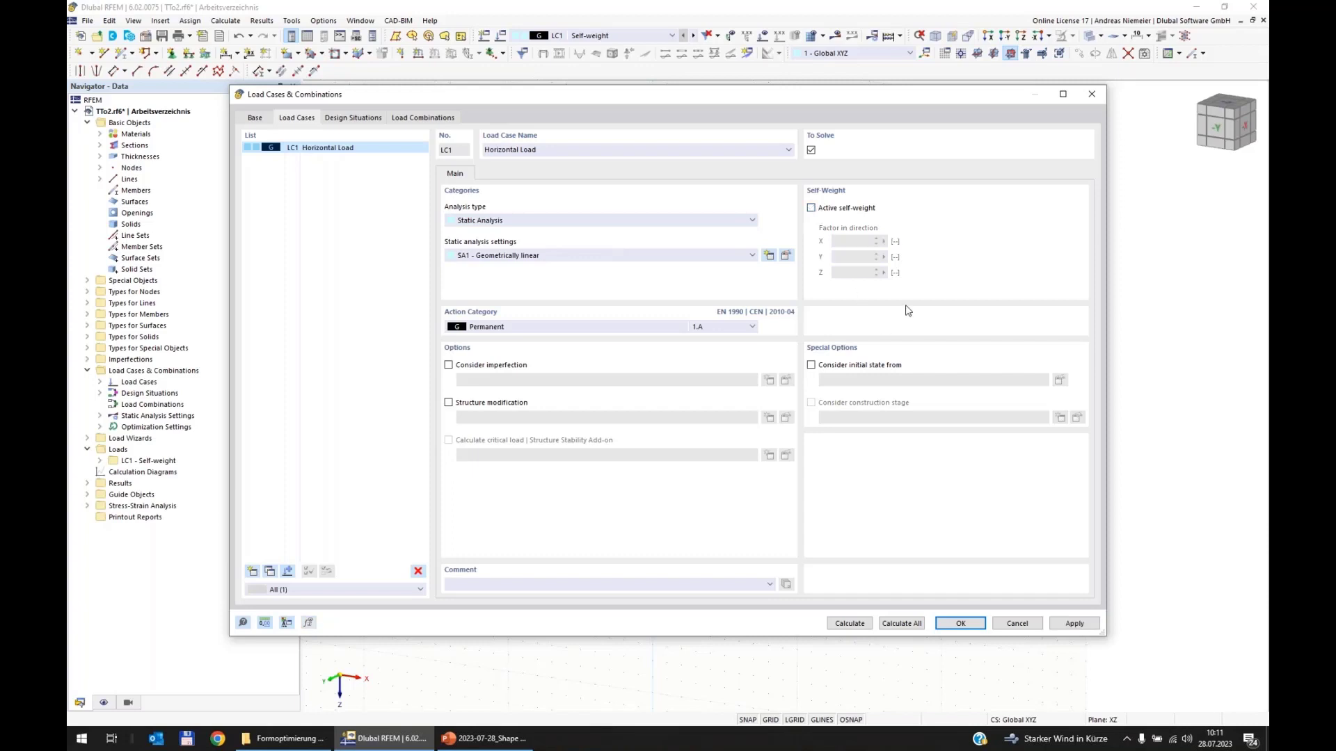
click(500, 335)
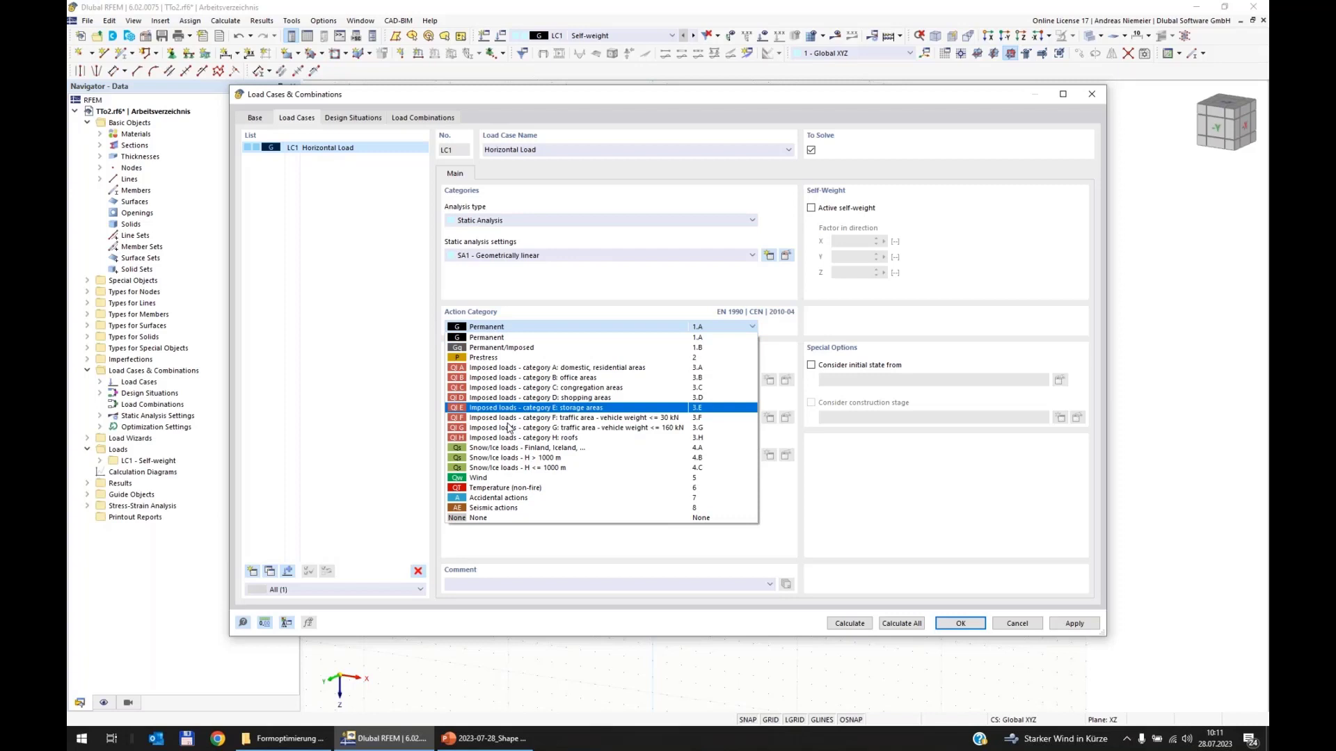
click(501, 478)
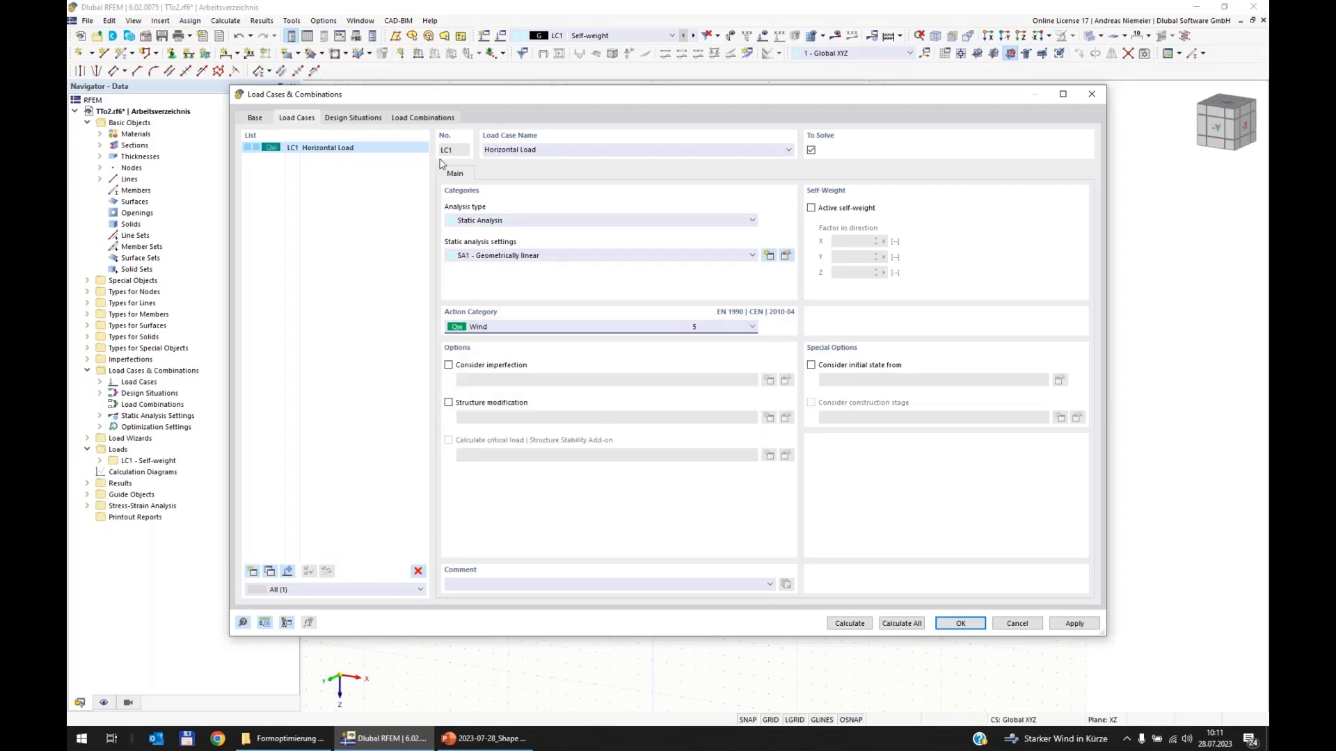
Step: Delete all the predefined design situations, DS1 to DS4
click(353, 118)
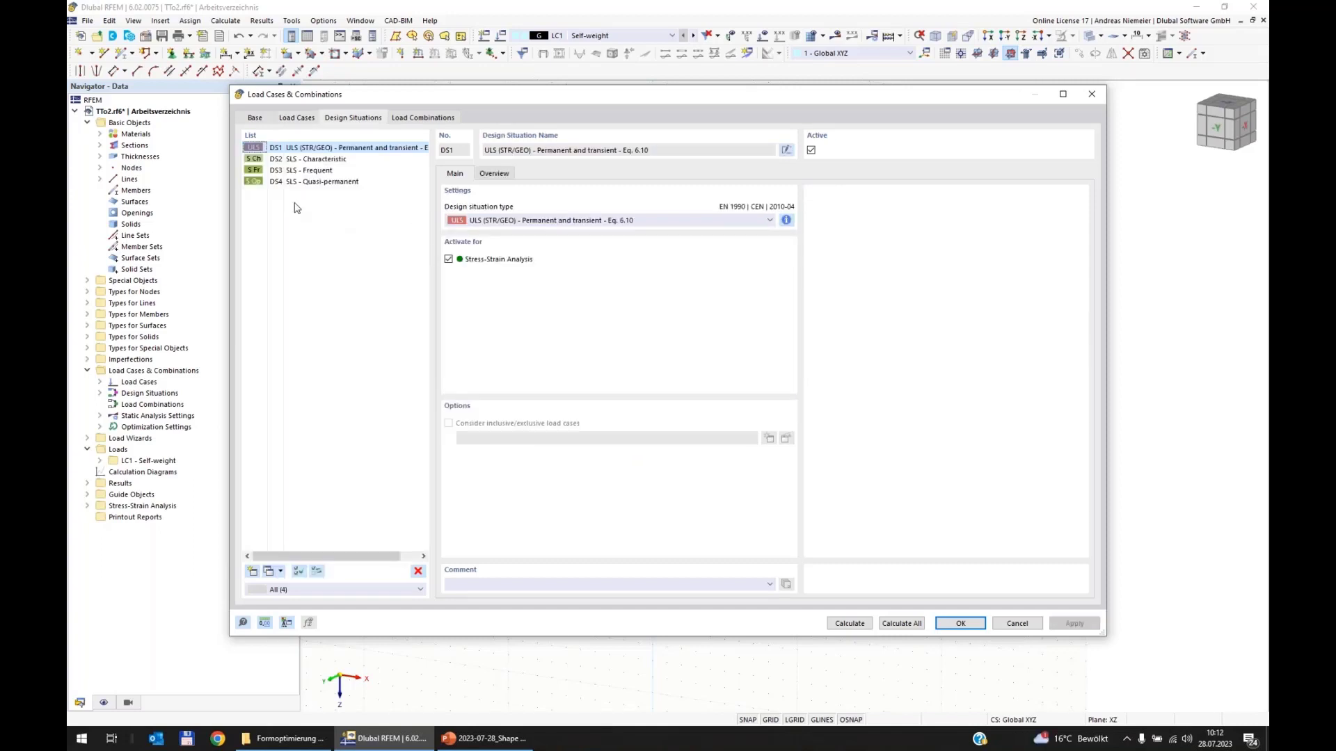
shift+click(299, 183)
click(418, 571)
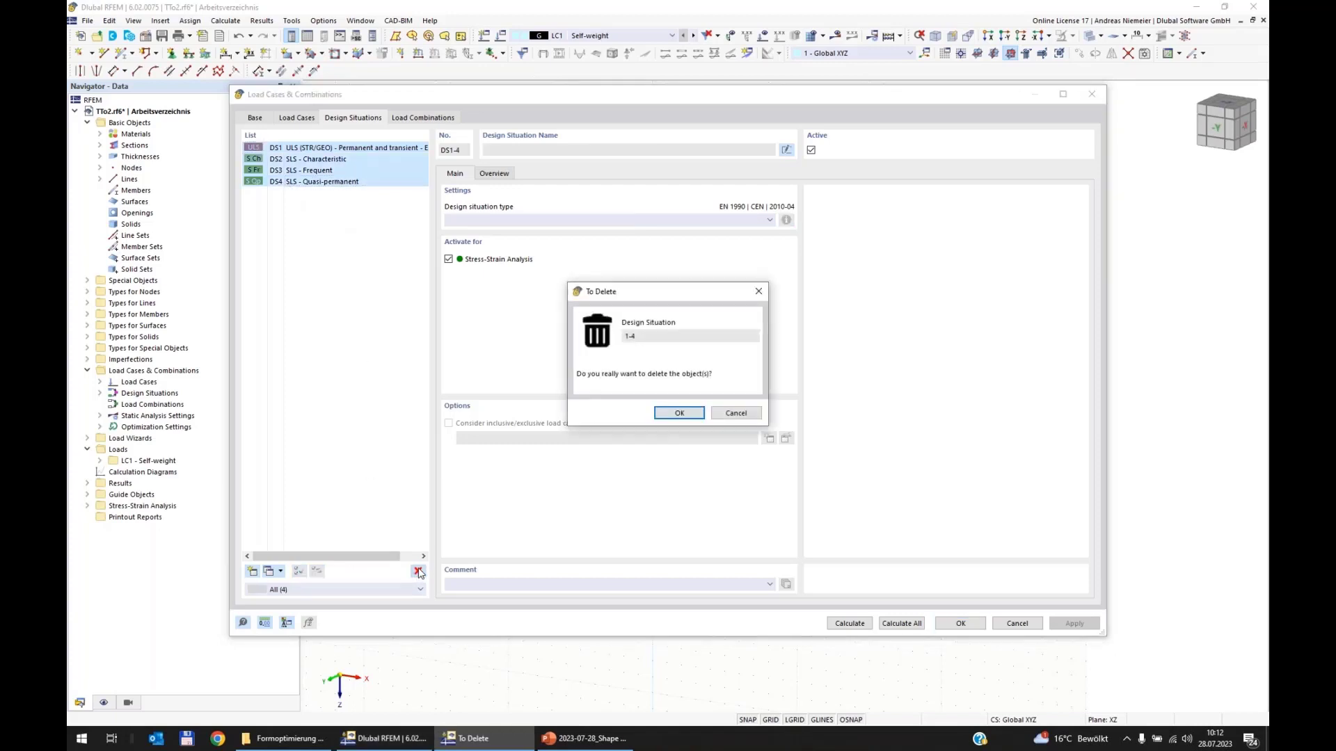
click(682, 415)
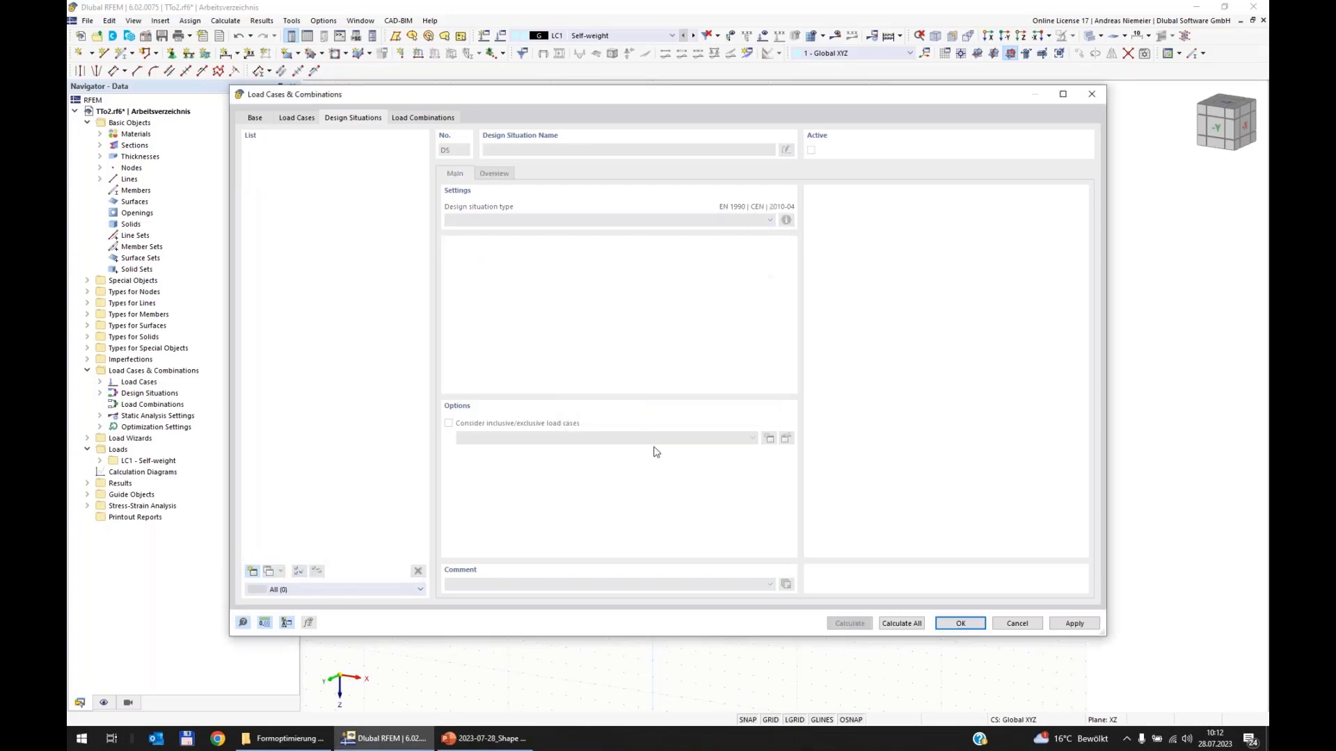
Step: Add a new design situation of type SLS - Characteristic
click(252, 572)
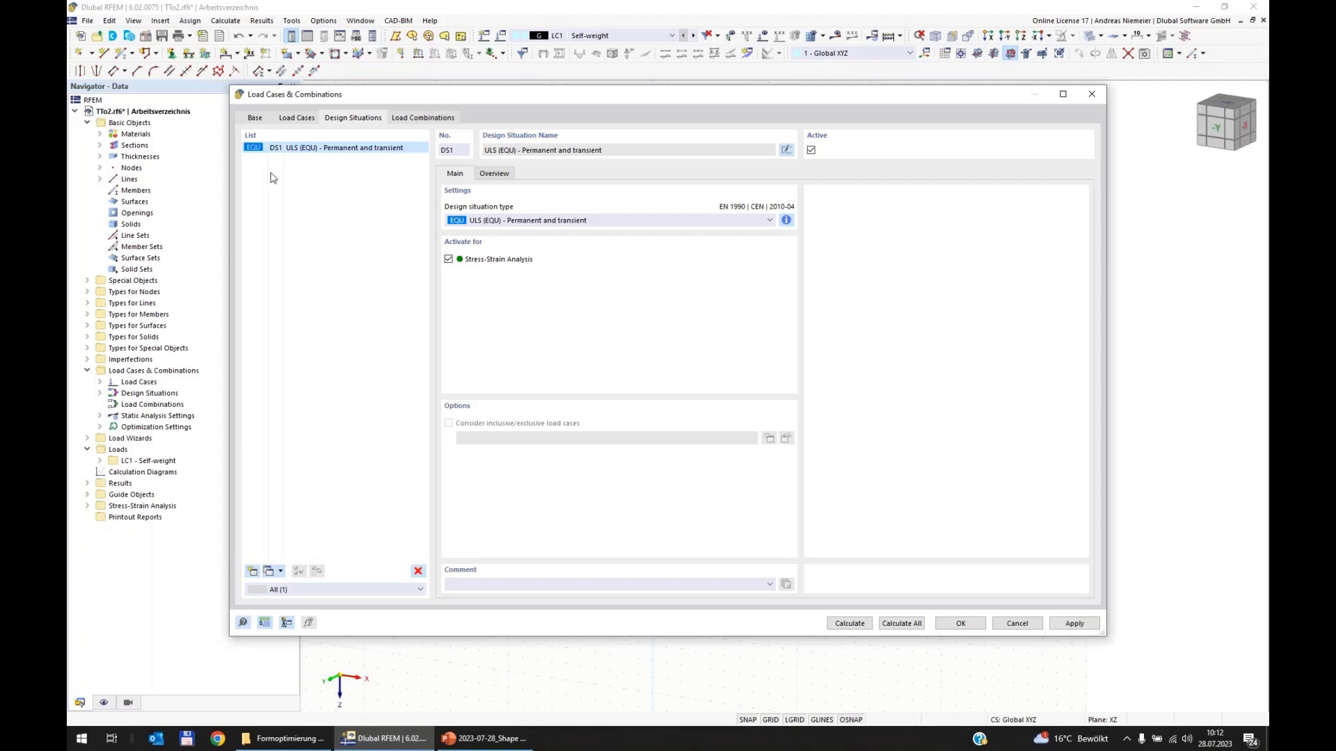
click(548, 222)
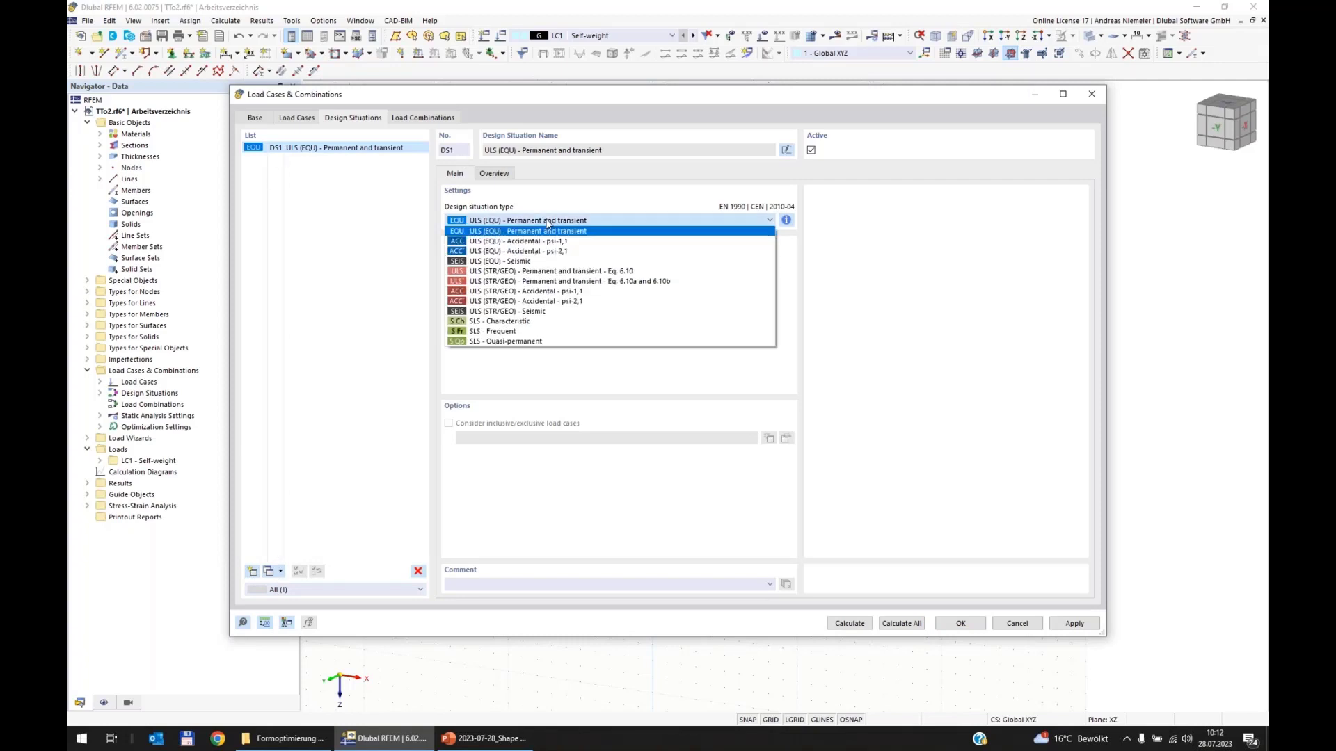
click(542, 330)
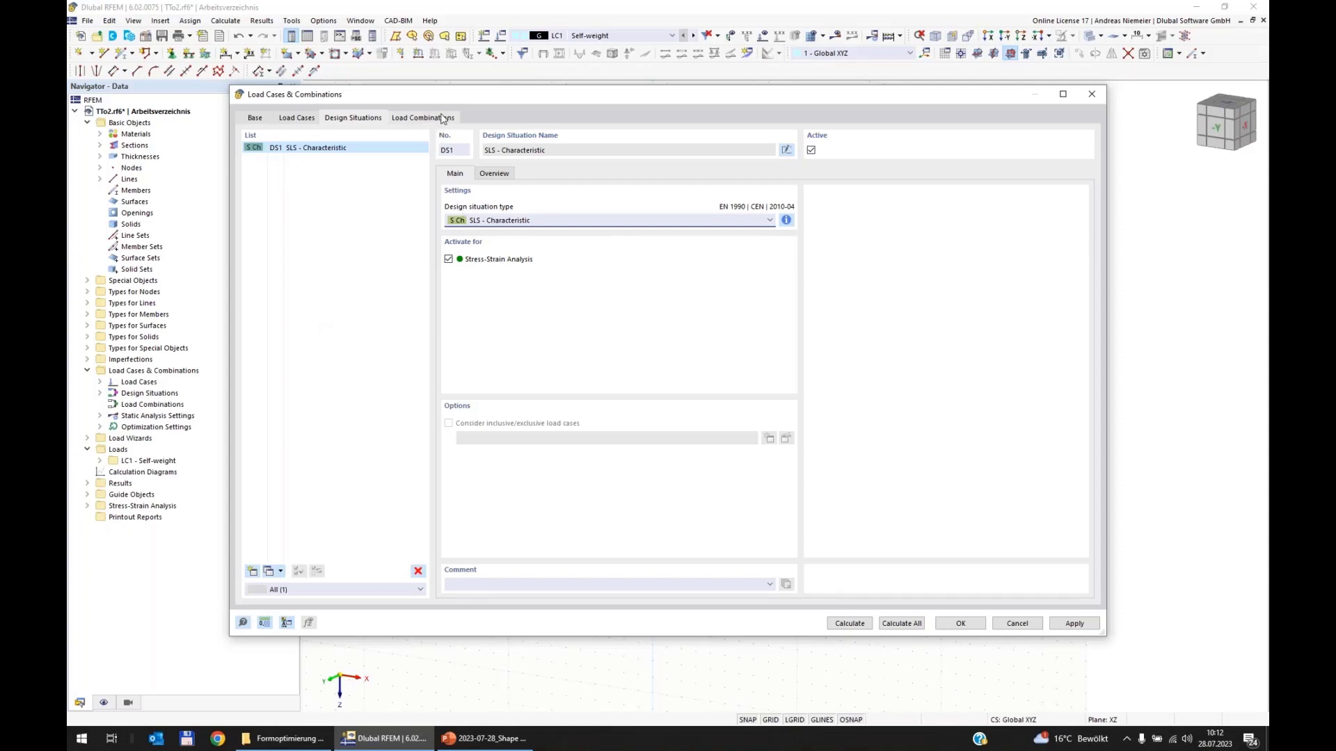
Step: Add a new load combination and set its static analysis settings to SA1 - Geometrically linear
click(252, 573)
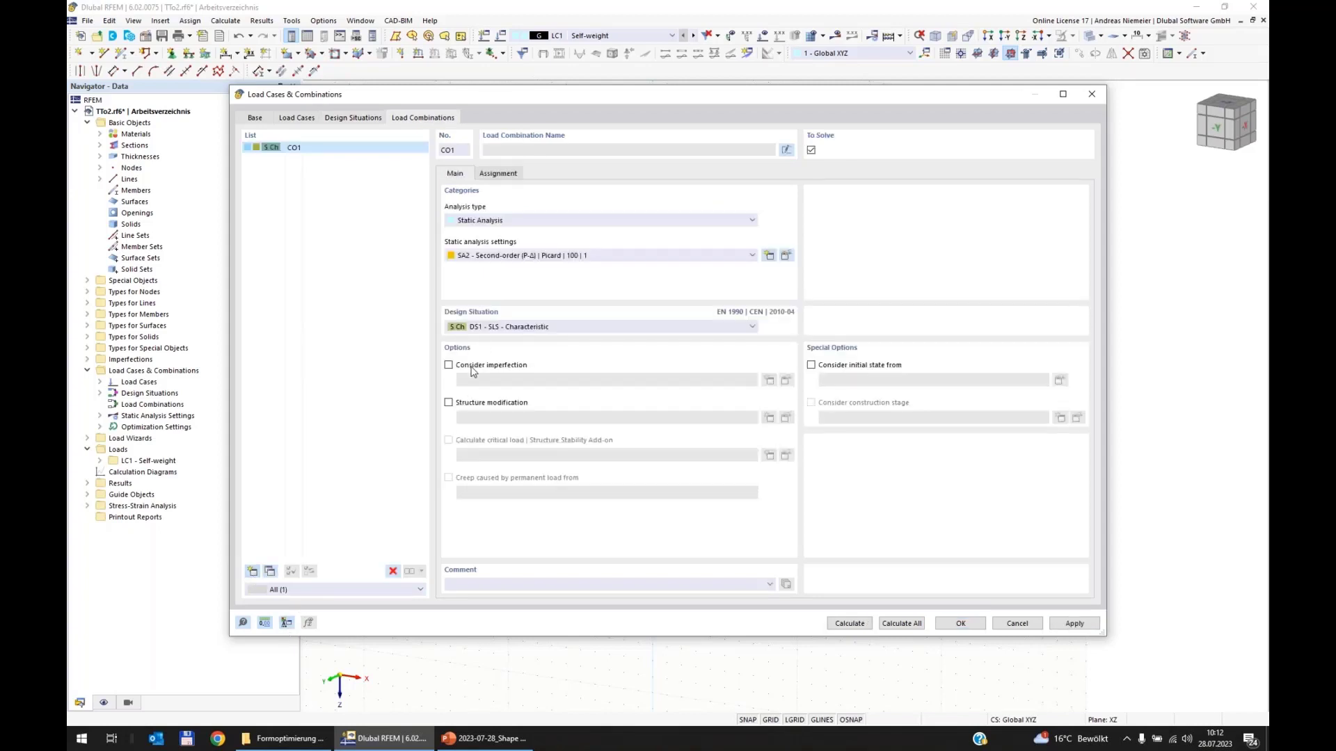
click(535, 260)
click(536, 267)
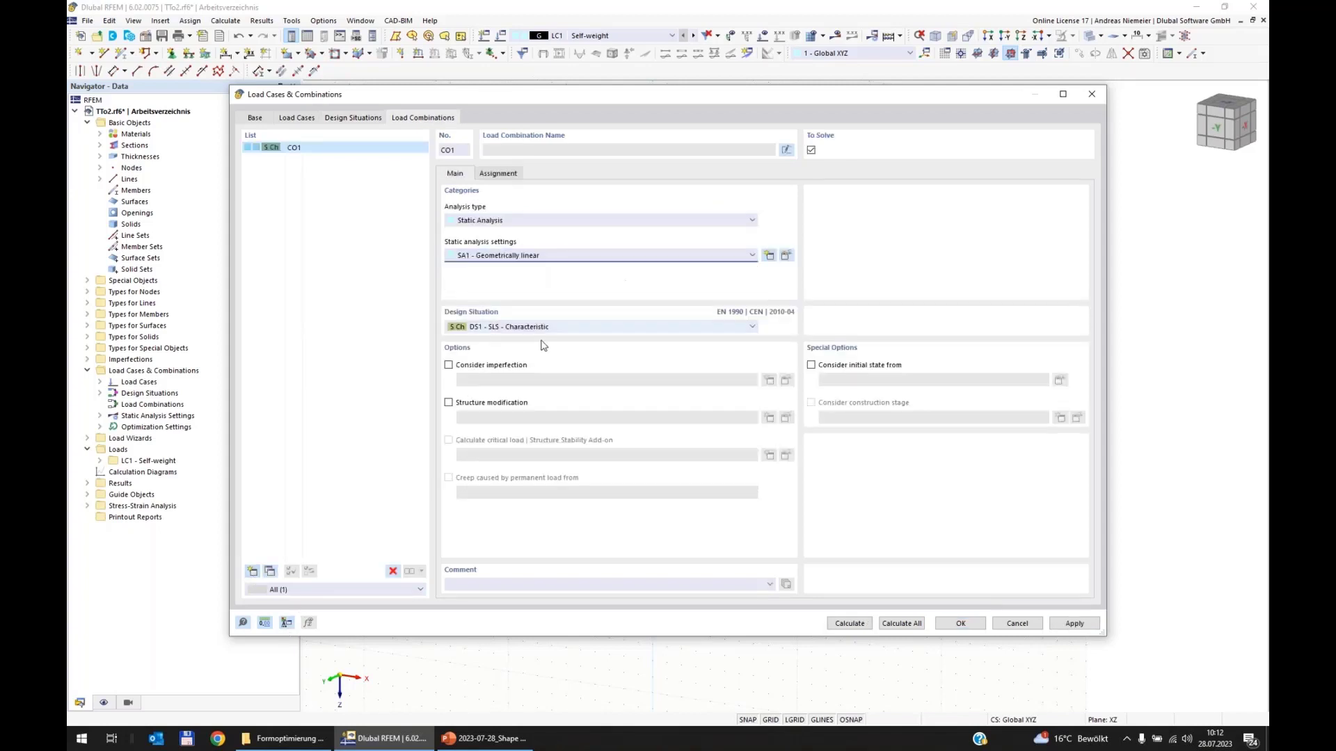
Step: Assign load case LC1 Horizontal Load to load combination CO1 and accept the load cases and combinations
click(497, 174)
click(470, 203)
double_click(469, 203)
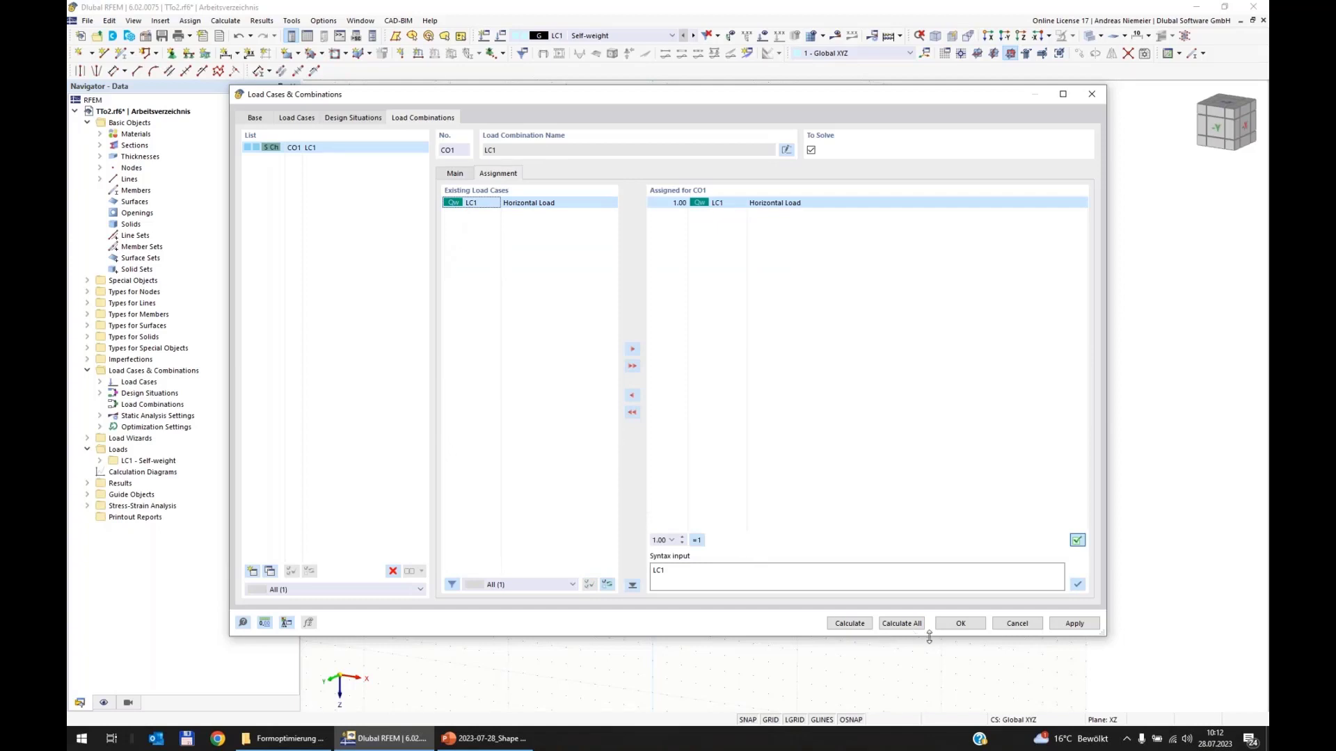
click(961, 624)
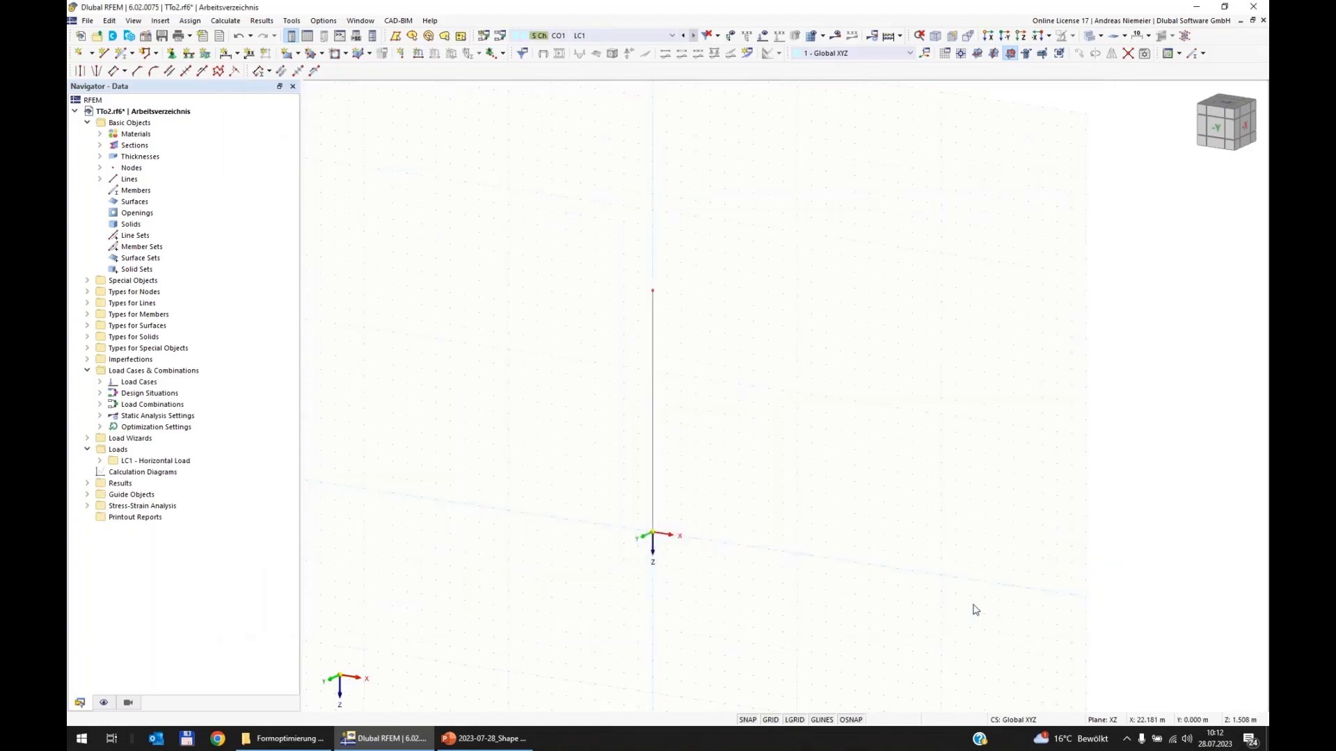
Step: Apply a nodal force of 100 kN in the global X direction to the vertical line's top node in LC1 - Horizontal Load
click(401, 59)
click(763, 513)
drag(551, 255, 620, 260)
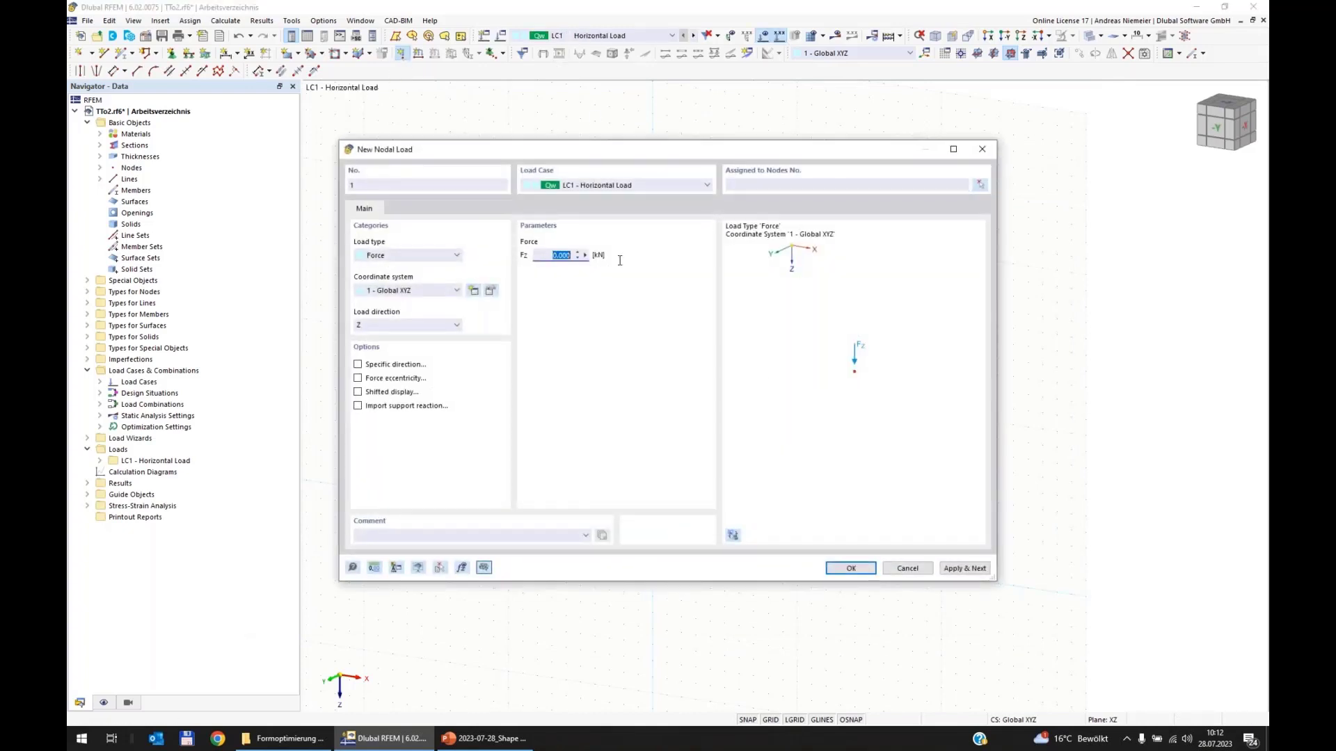
text(100)
click(406, 325)
click(402, 336)
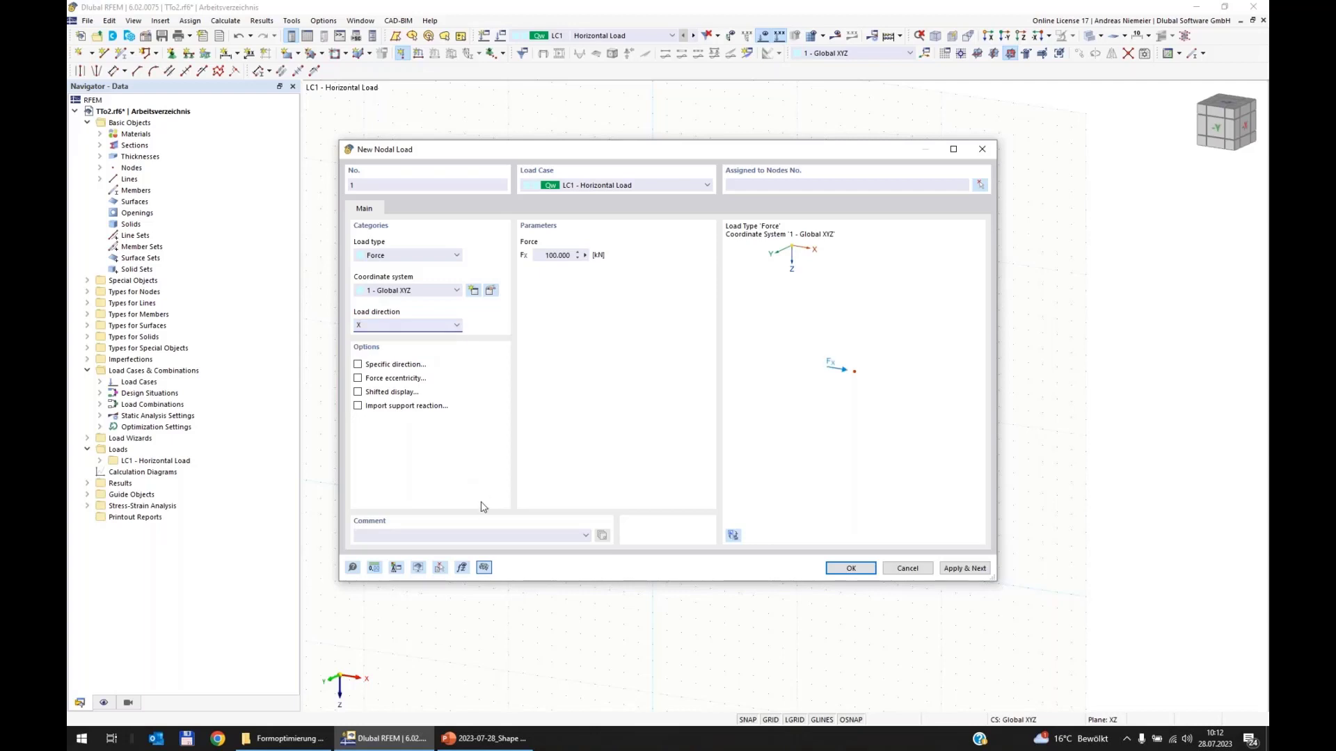
click(850, 569)
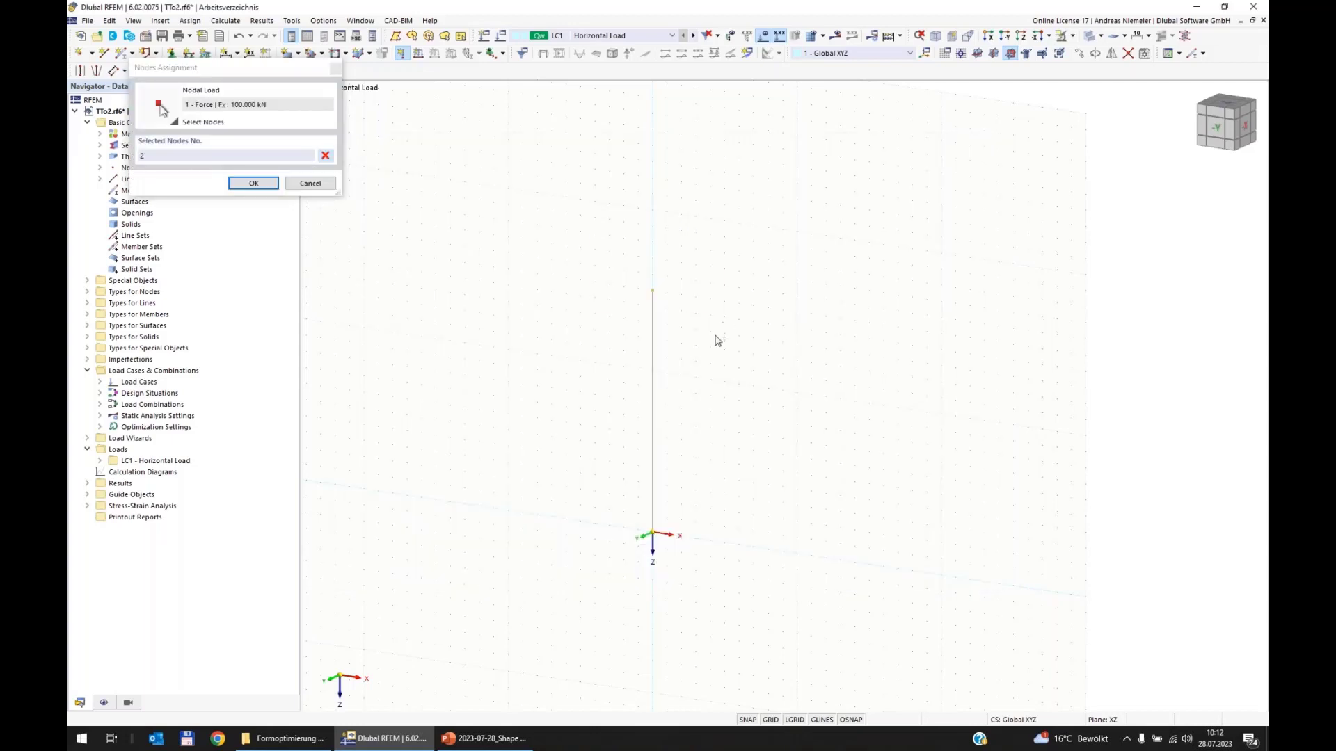
key(Escape)
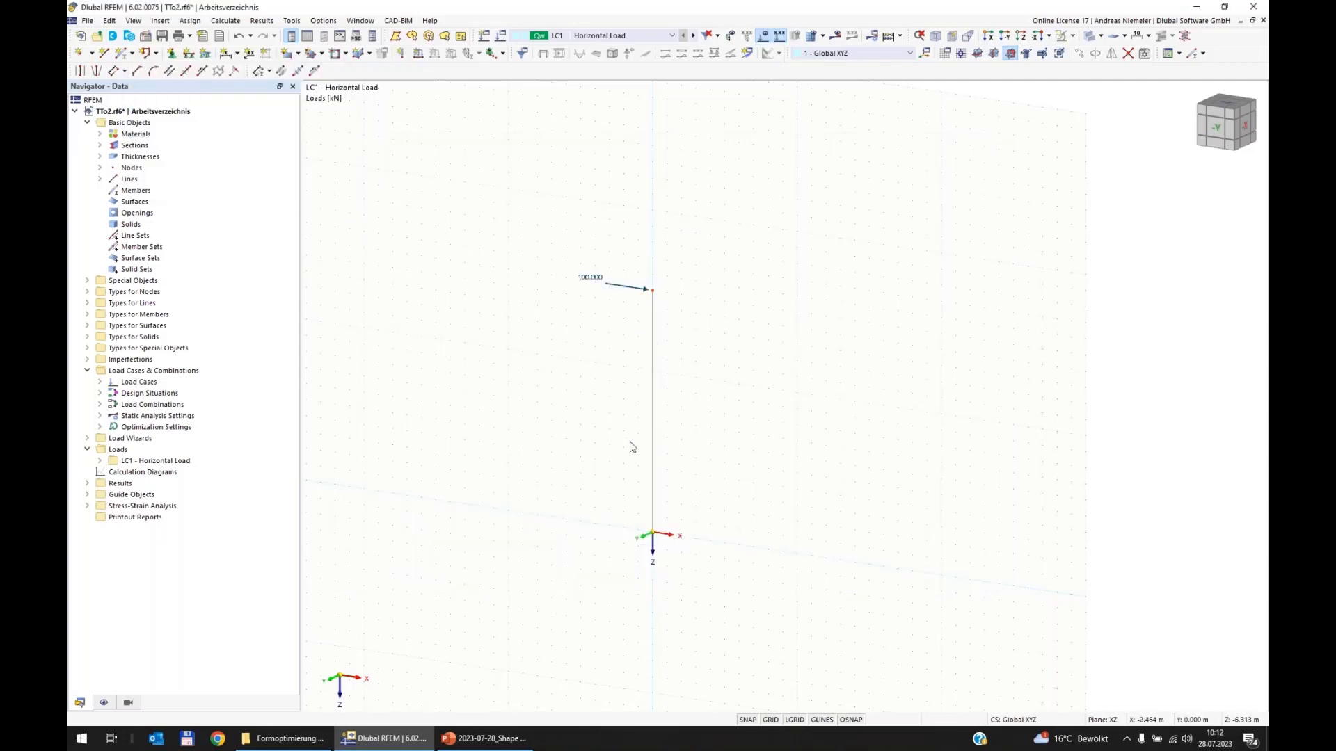
Step: Start a new member on the vertical line with member type Beam
middle_drag(704, 428, 626, 376)
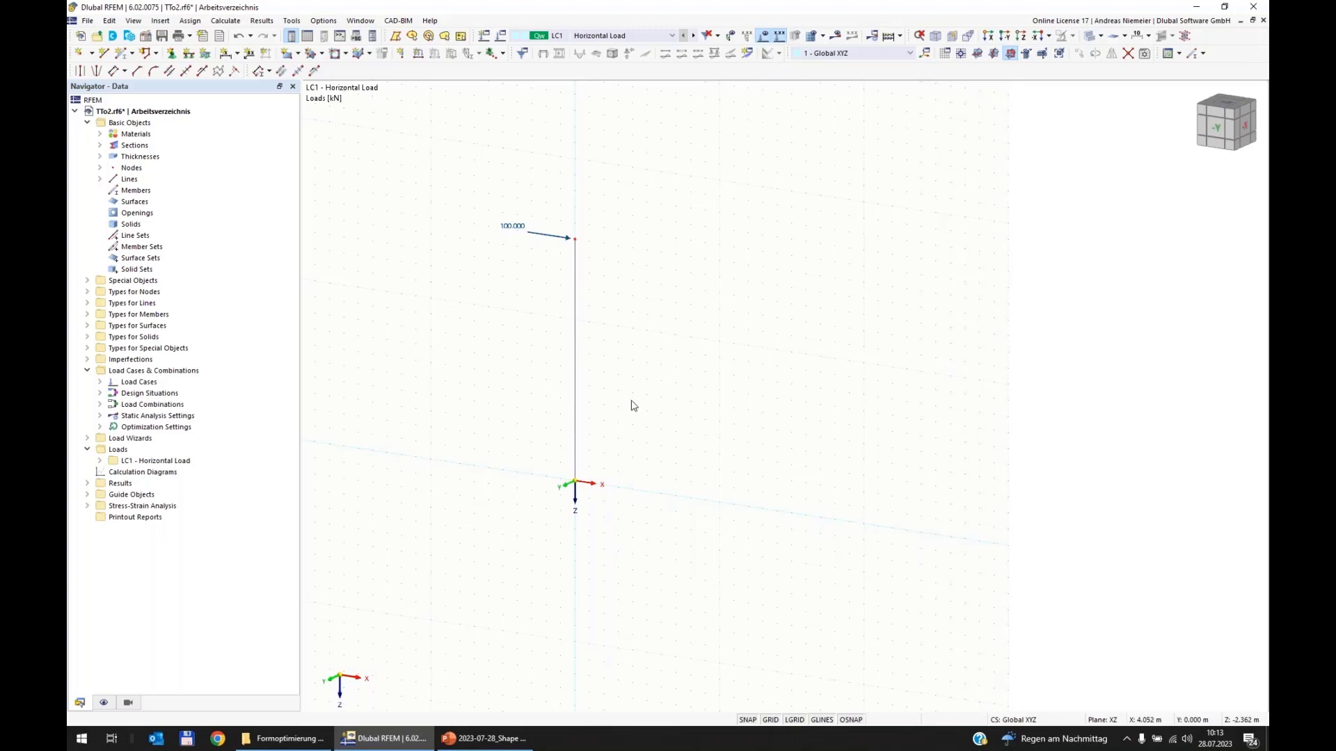
click(576, 382)
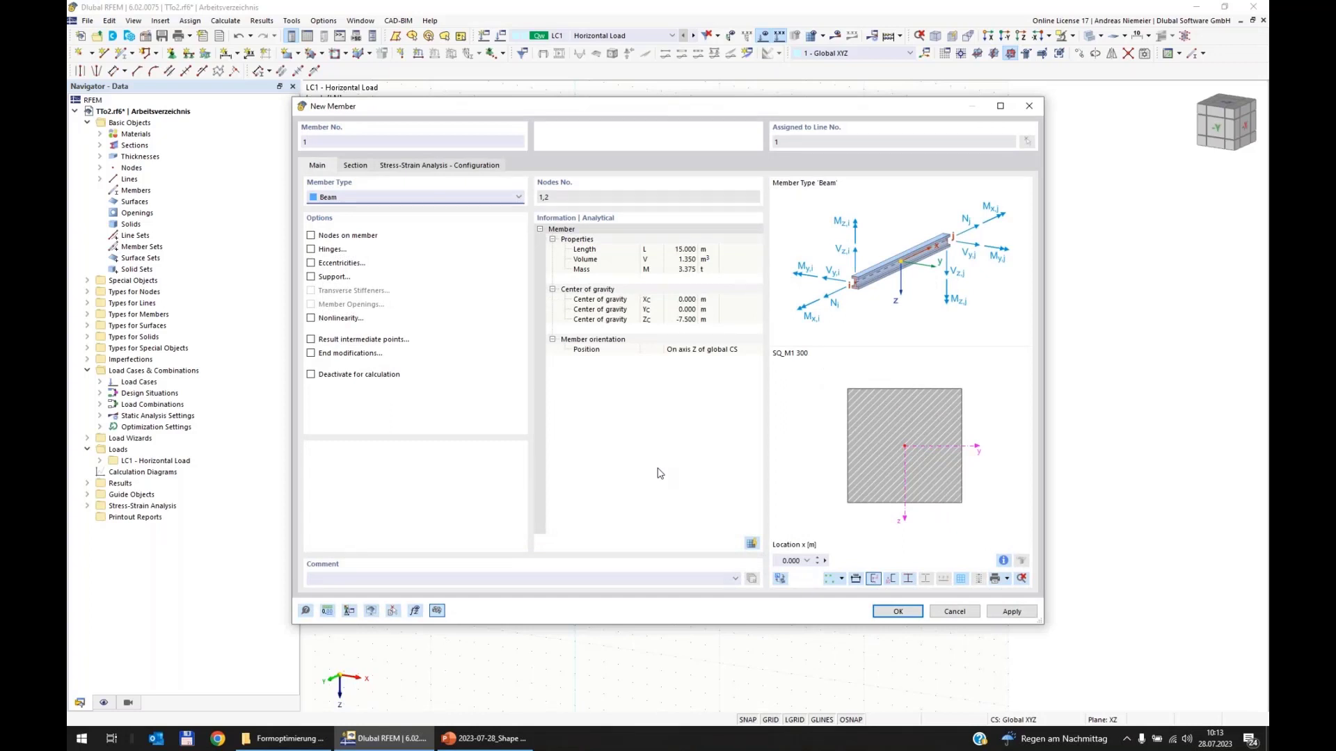
click(412, 198)
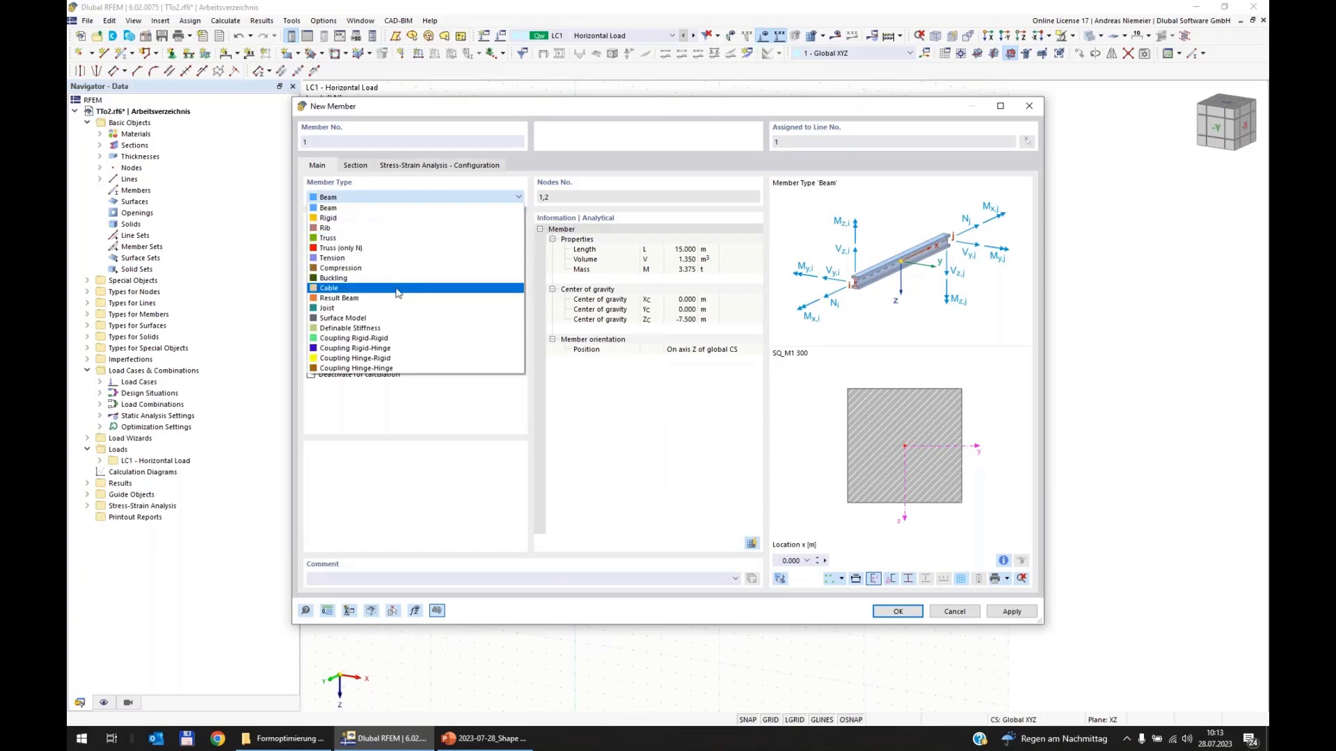
click(400, 208)
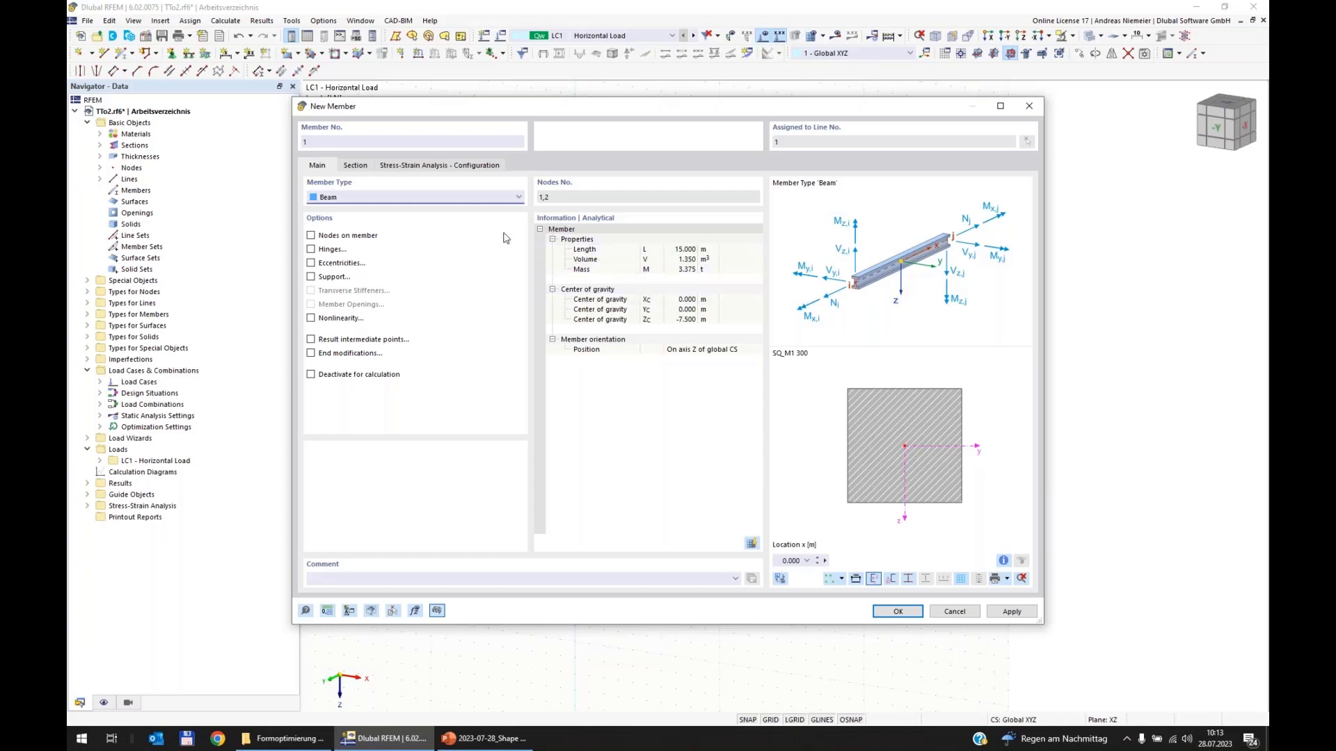
Step: Create a new section for the start of the member
click(355, 165)
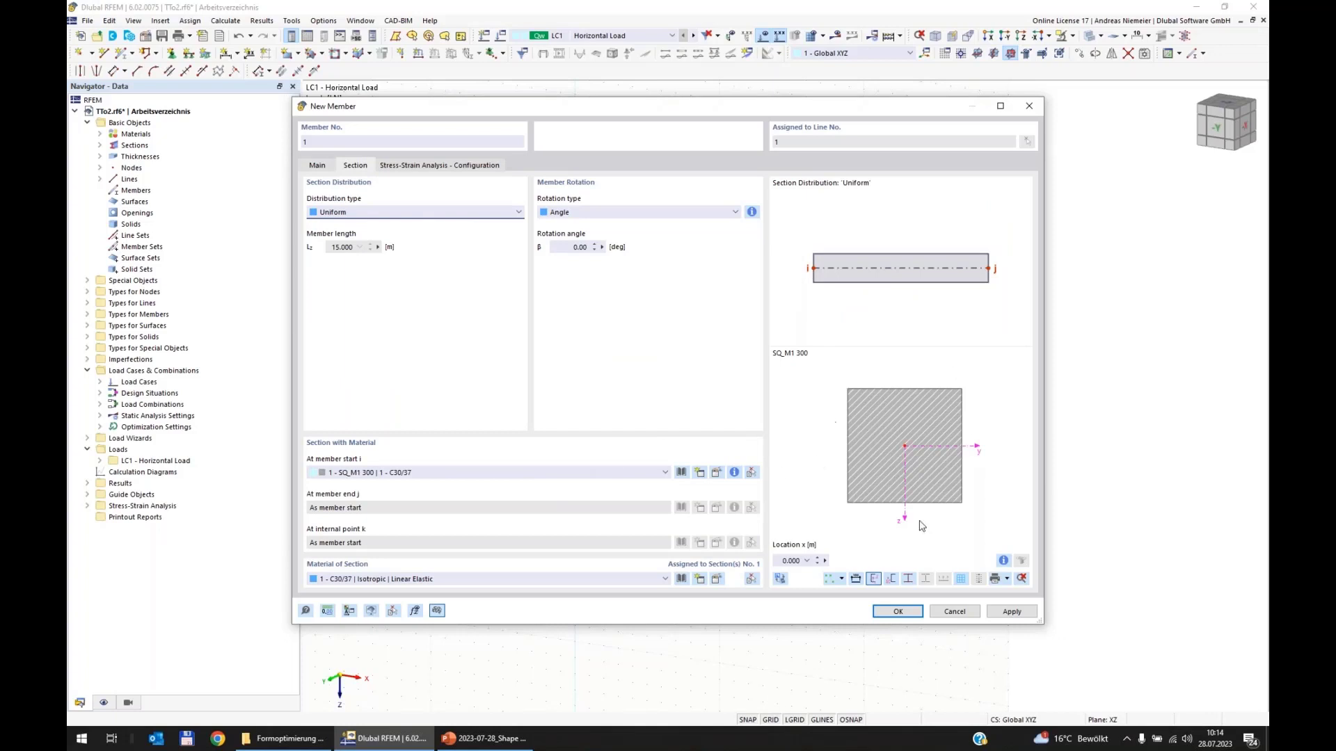
click(507, 475)
click(507, 472)
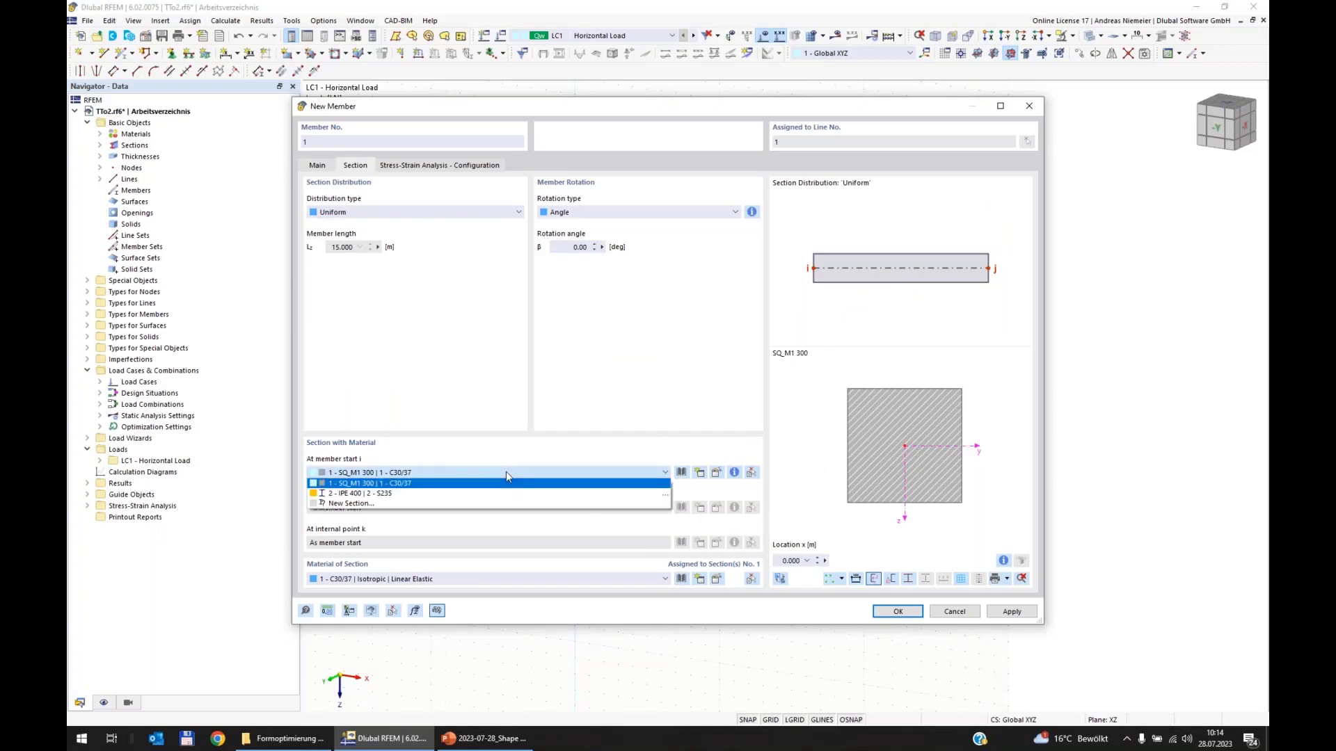
click(347, 504)
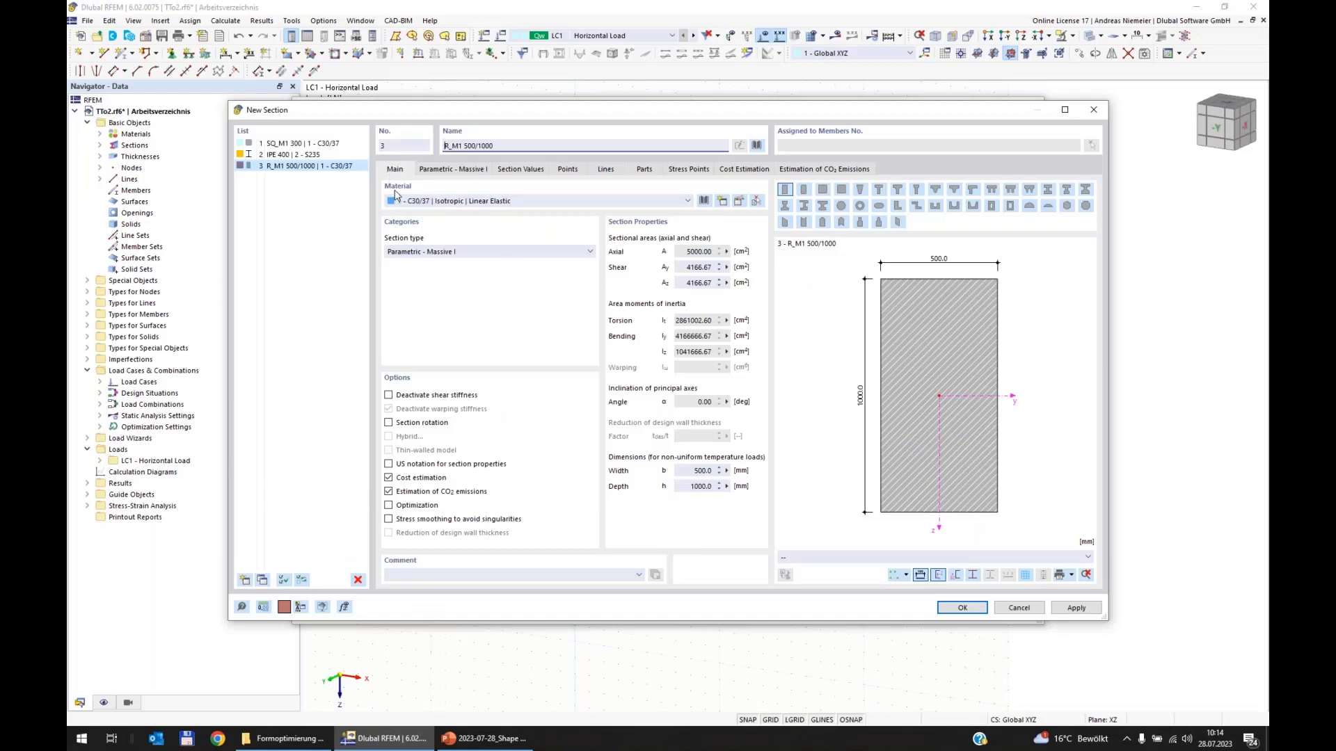
Step: Assign steel S355 according to EN 1993-1-1:2005-05 to the new section from the material library, checking its strength properties
click(704, 201)
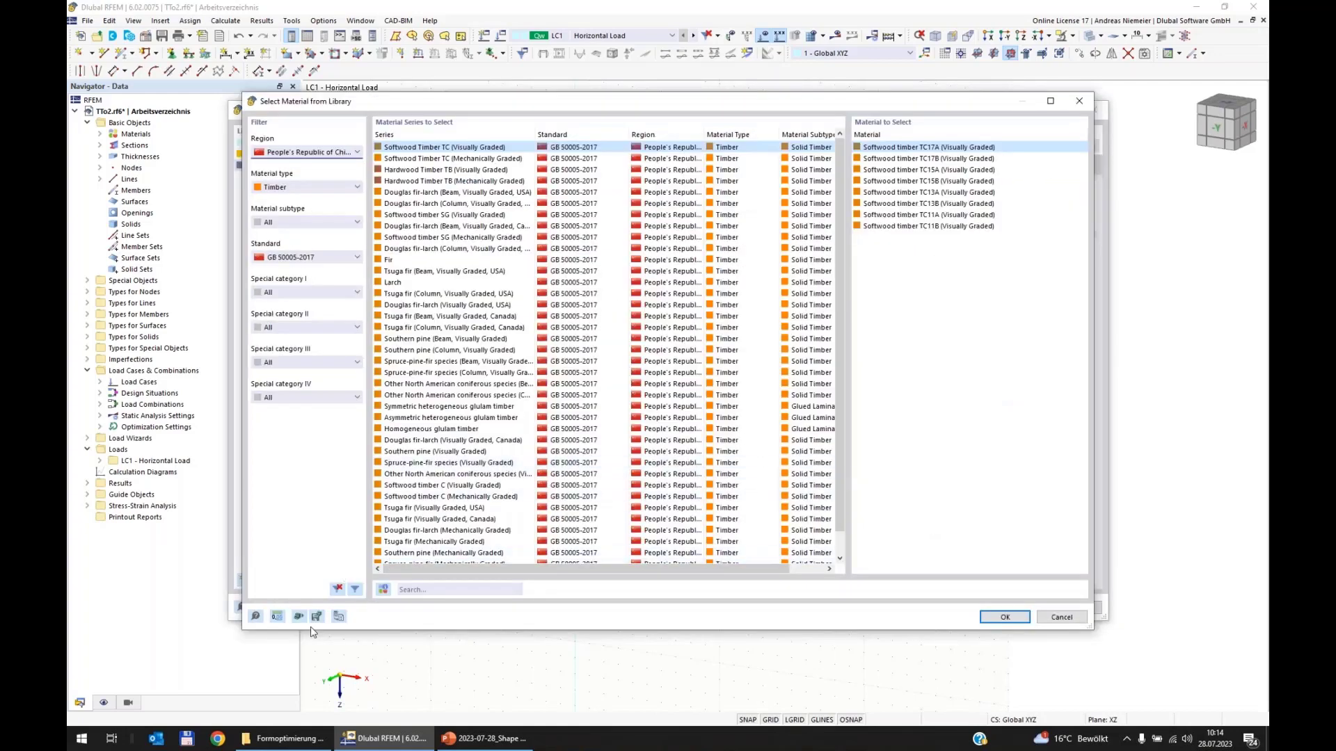
click(337, 588)
click(457, 589)
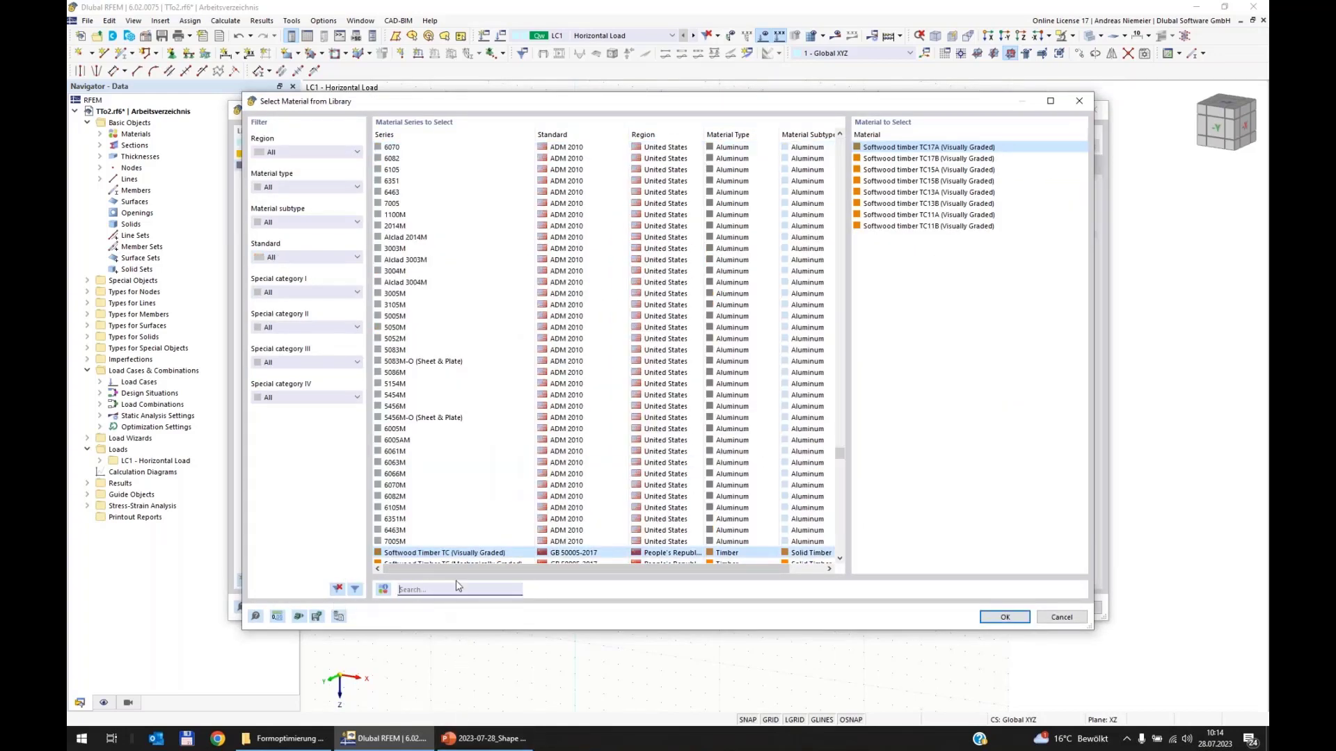
text(s355)
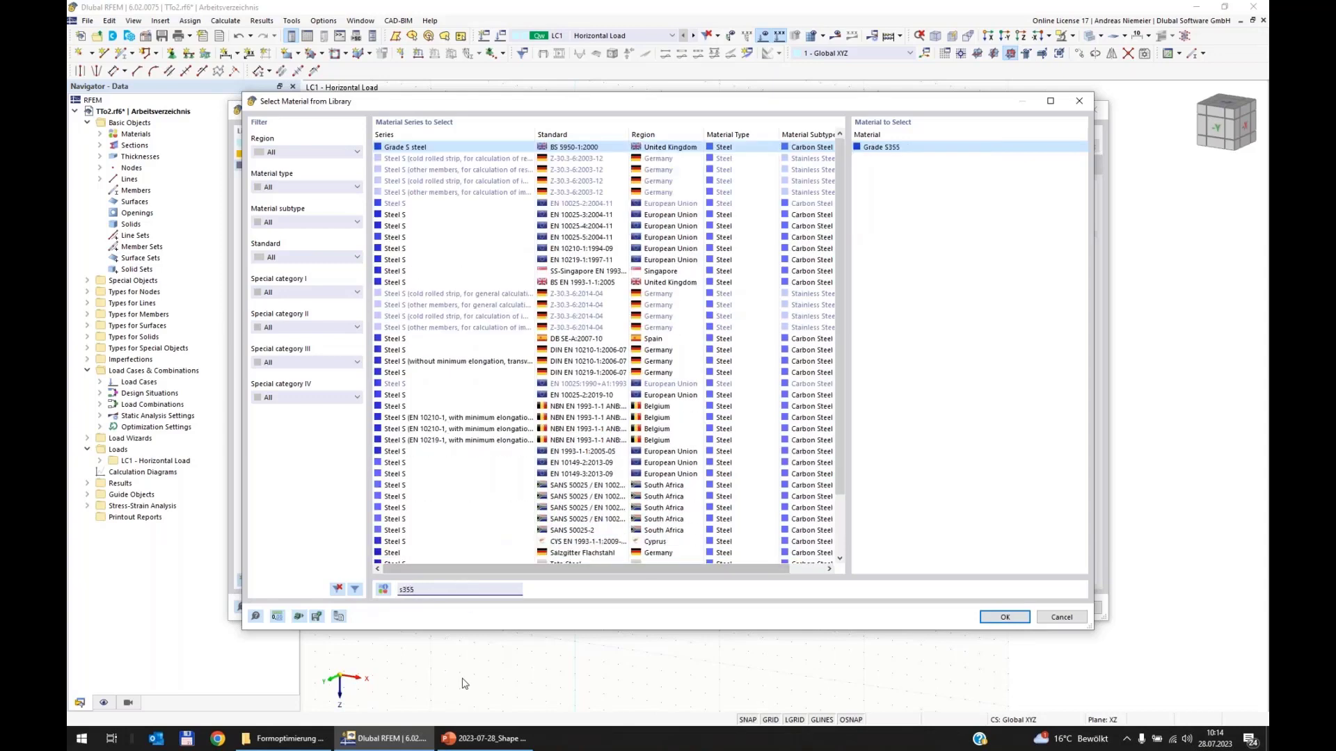
click(597, 453)
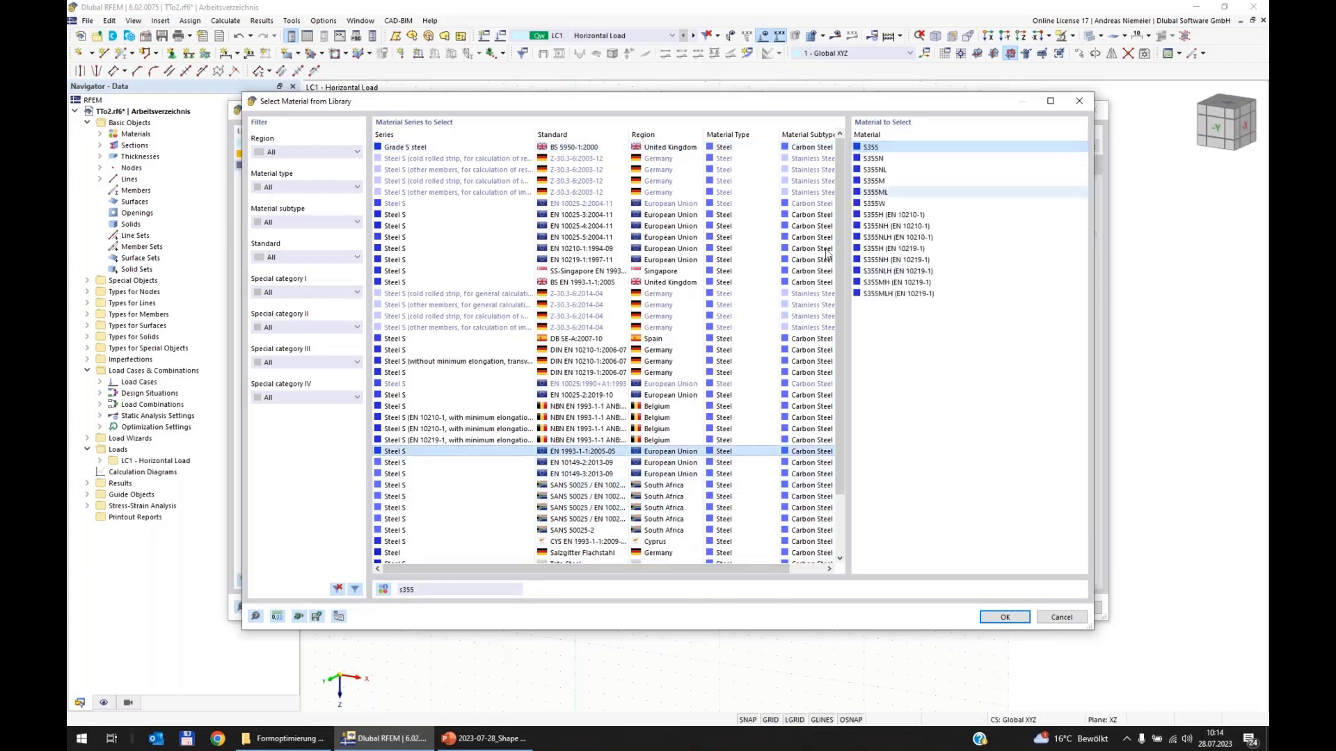
click(383, 591)
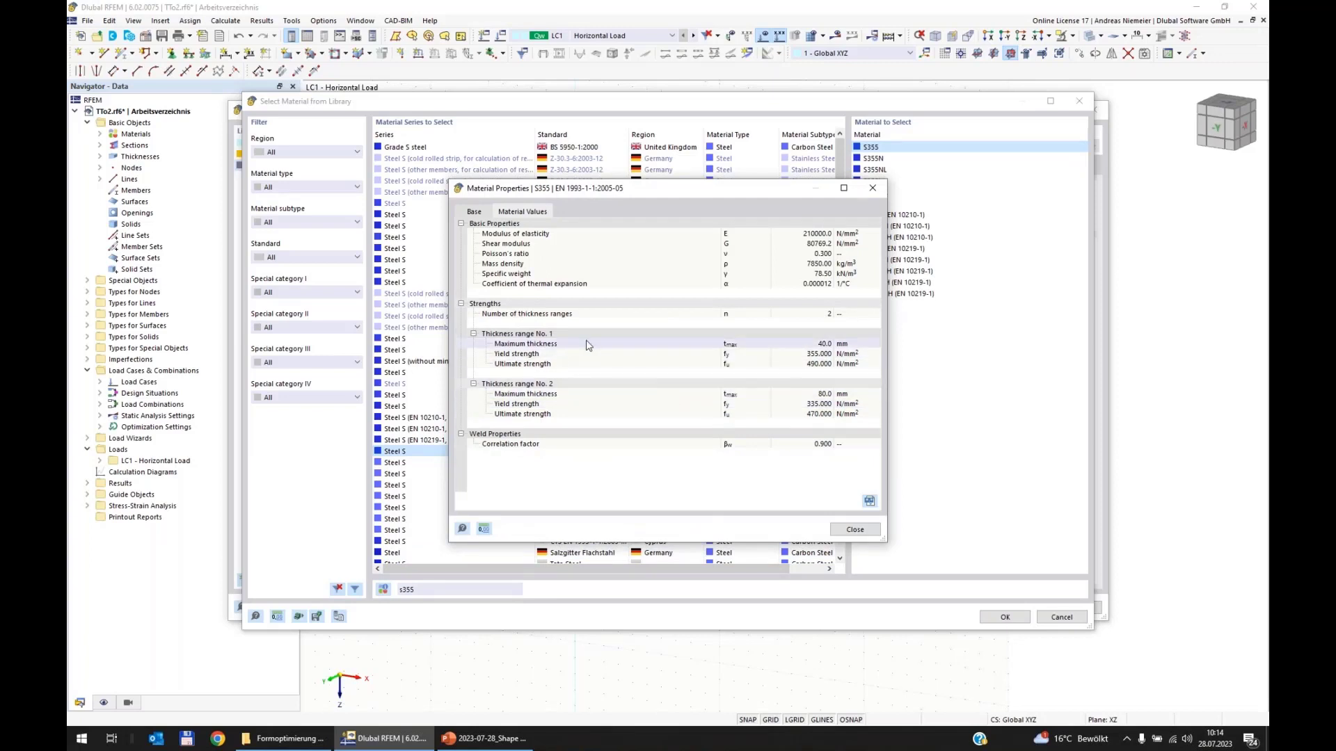
click(802, 354)
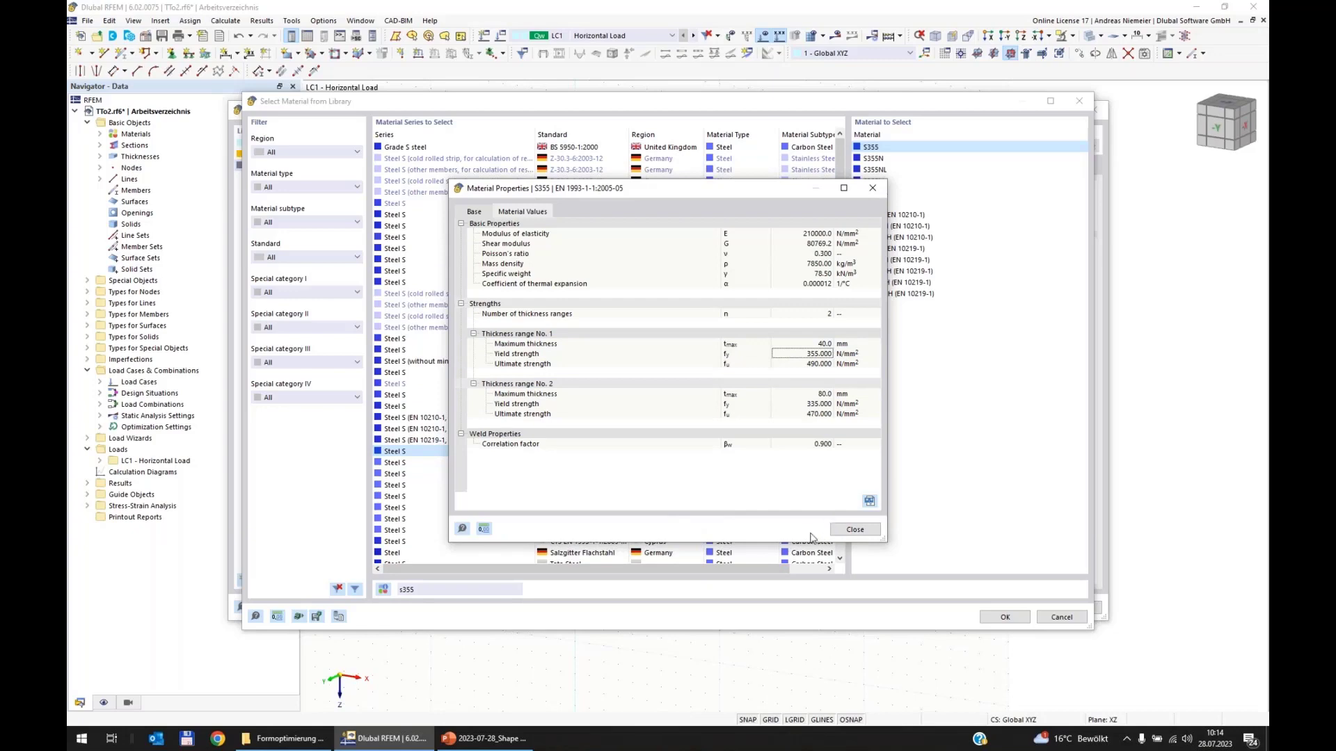
click(863, 534)
click(1002, 617)
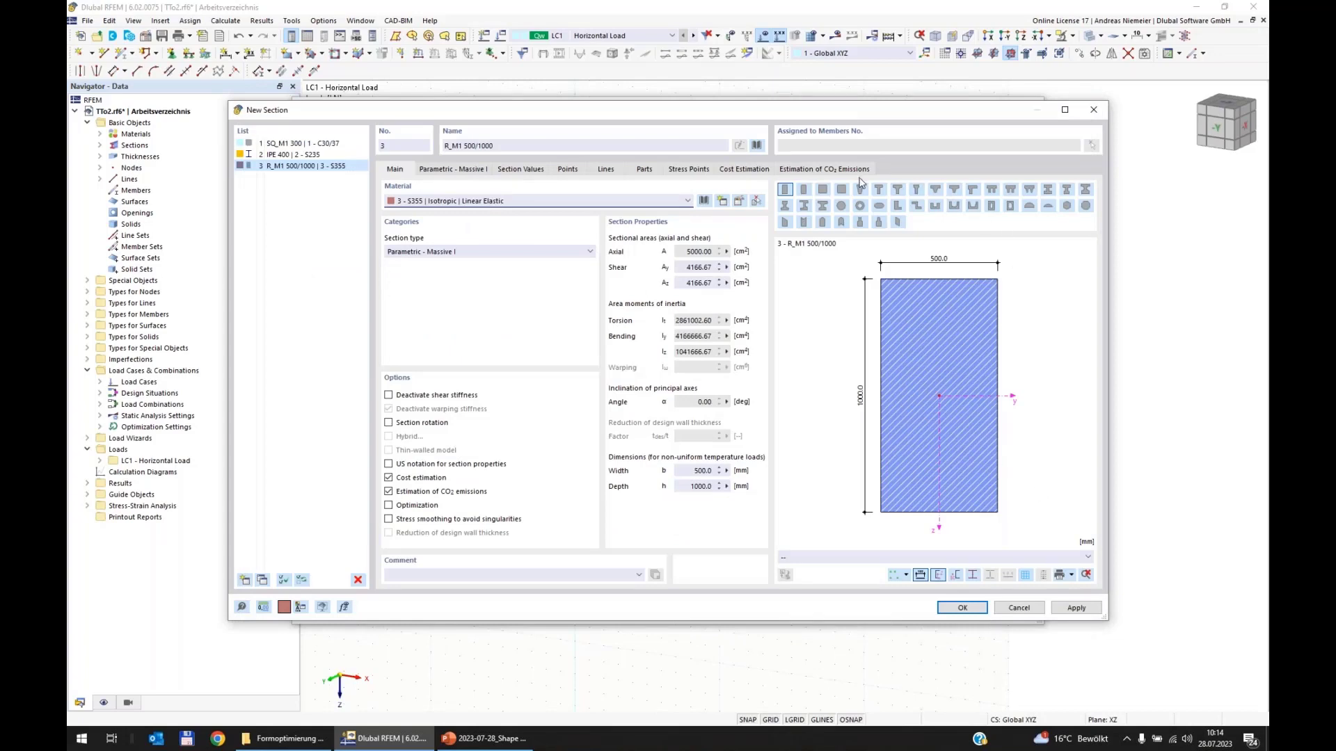
Step: Change the new section to a parametric thin-walled circular hollow section from the section library
click(759, 147)
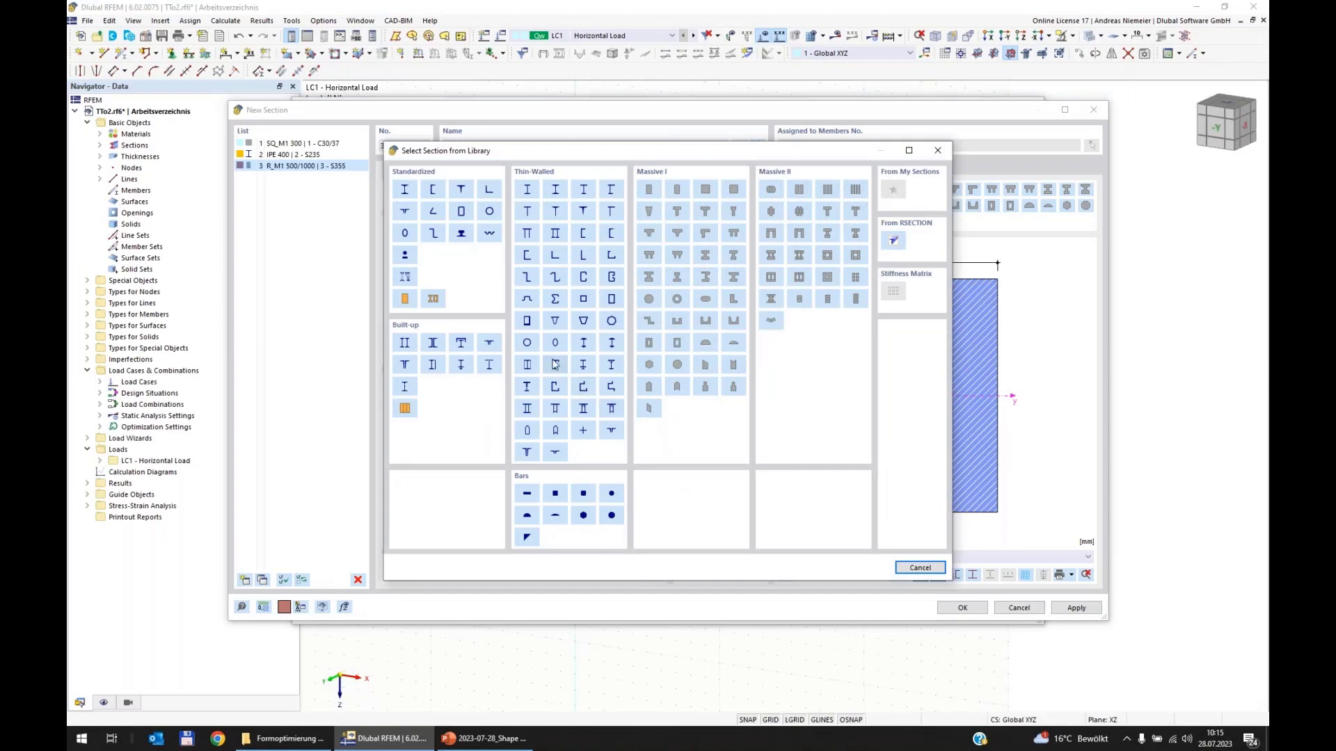
key(Escape)
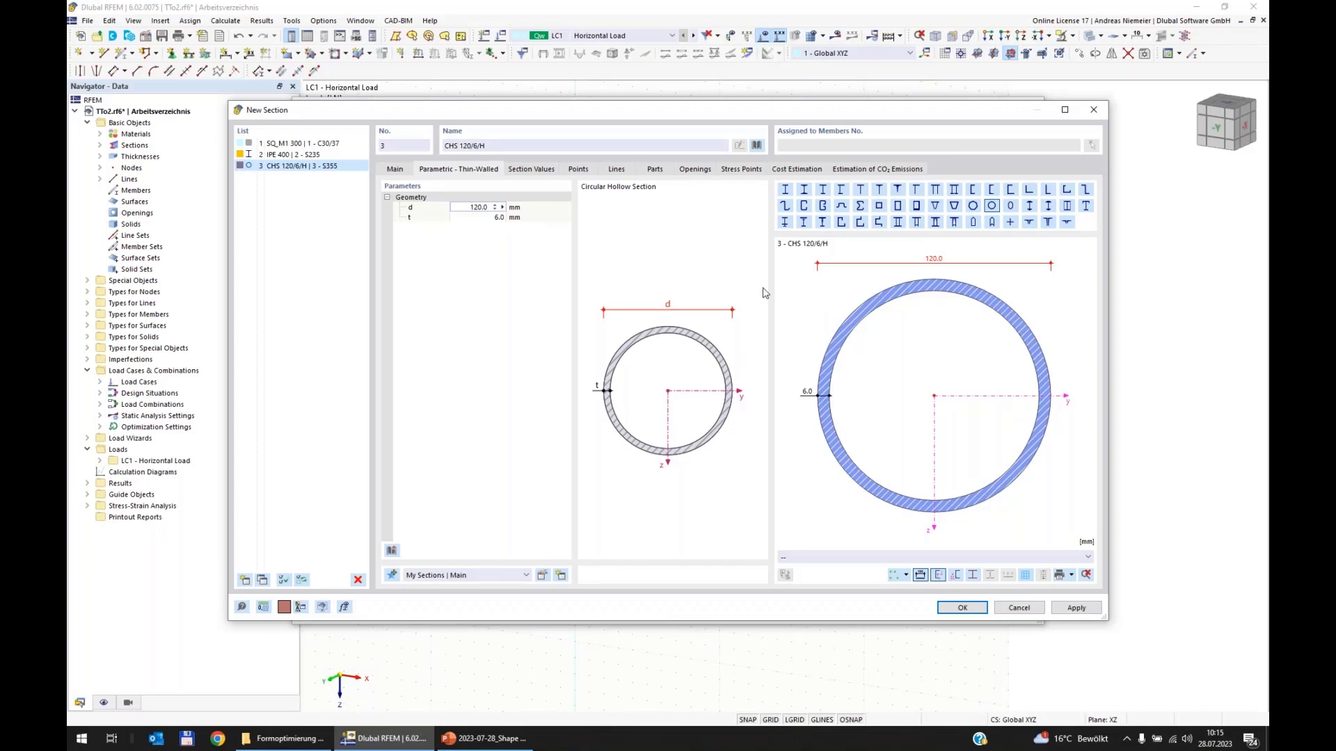
key(Tab)
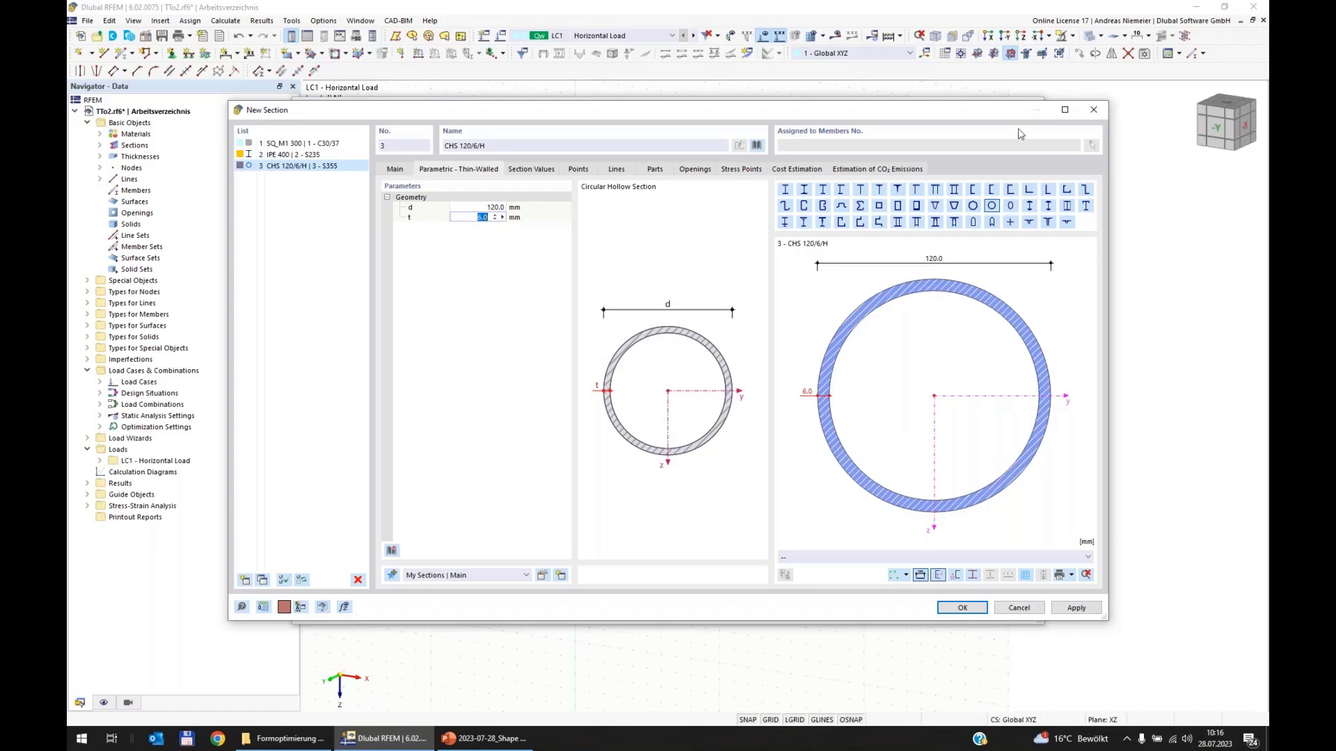
Step: Enlarge the section dialog and display the unit normal stresses for bending moment Mz (FEA) on the section graphic
click(1065, 109)
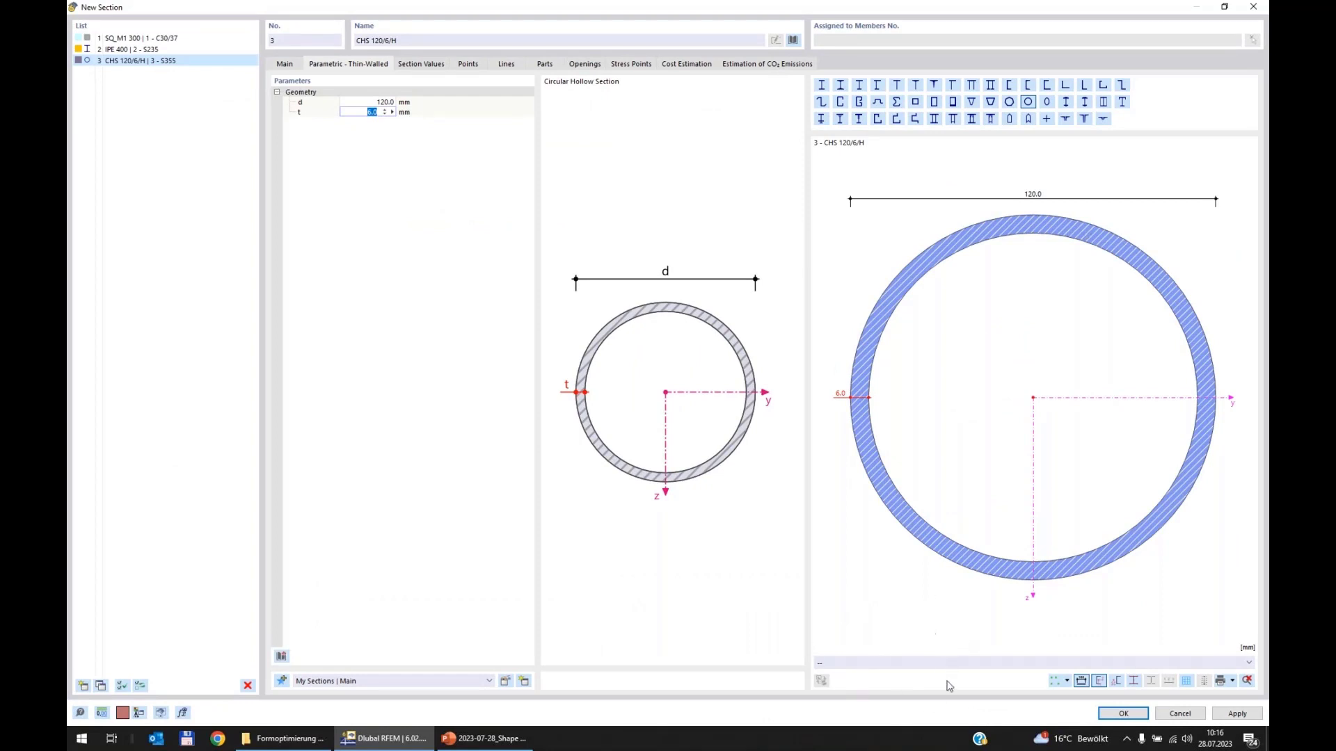
click(932, 663)
click(932, 663)
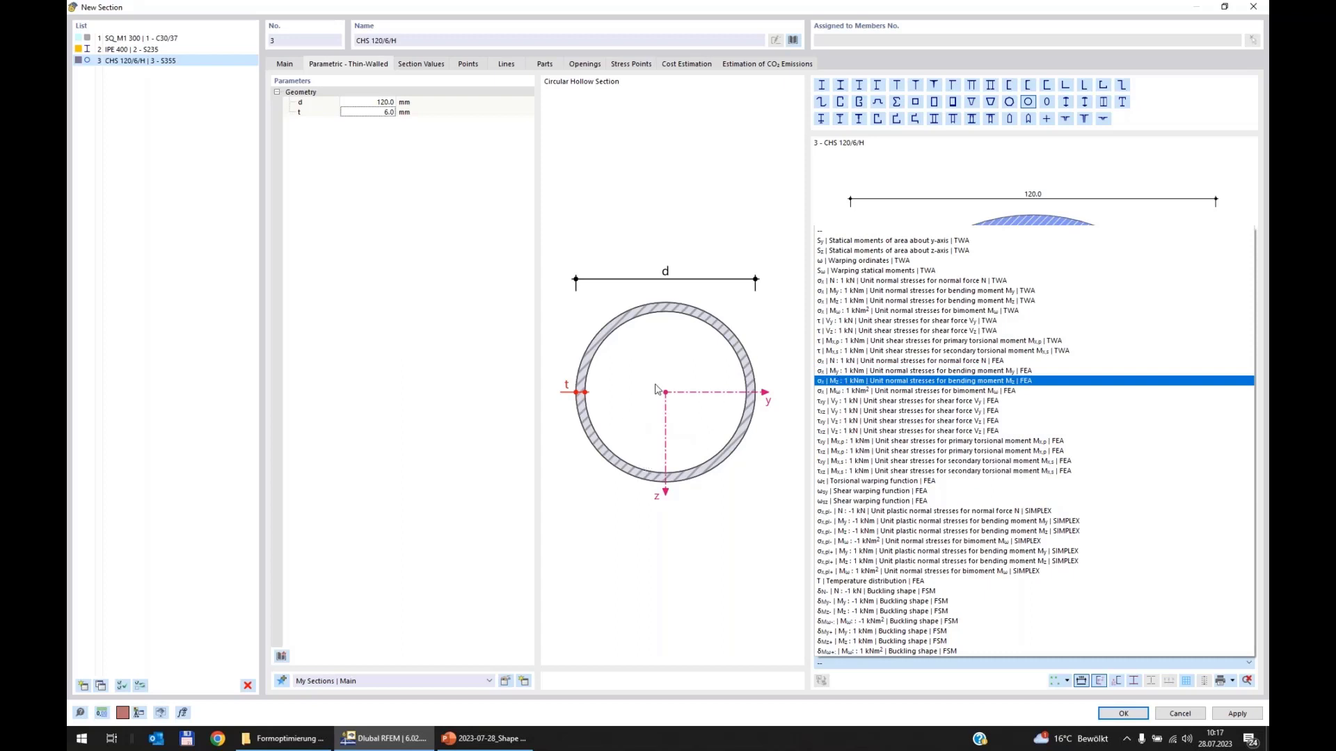
click(852, 383)
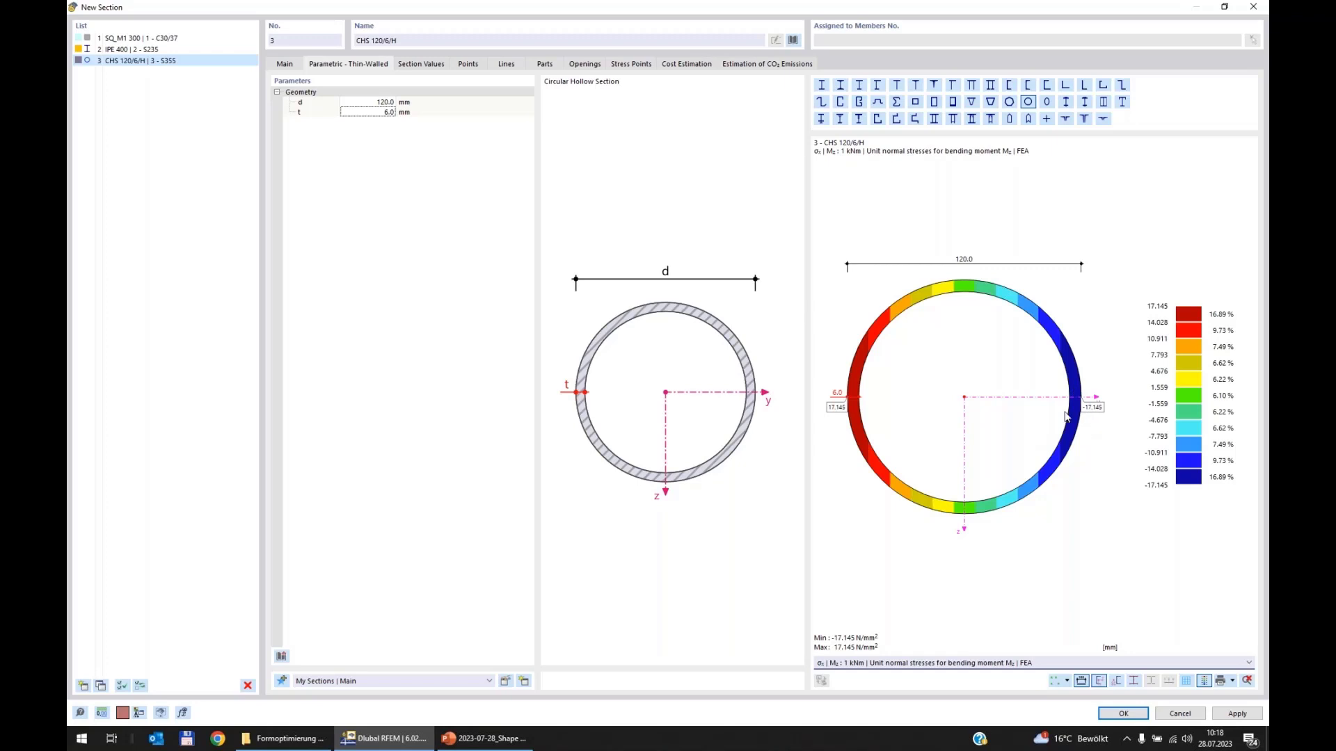
Step: Set the hollow section's wall thickness to 10 mm and its diameter to 600 mm
click(370, 112)
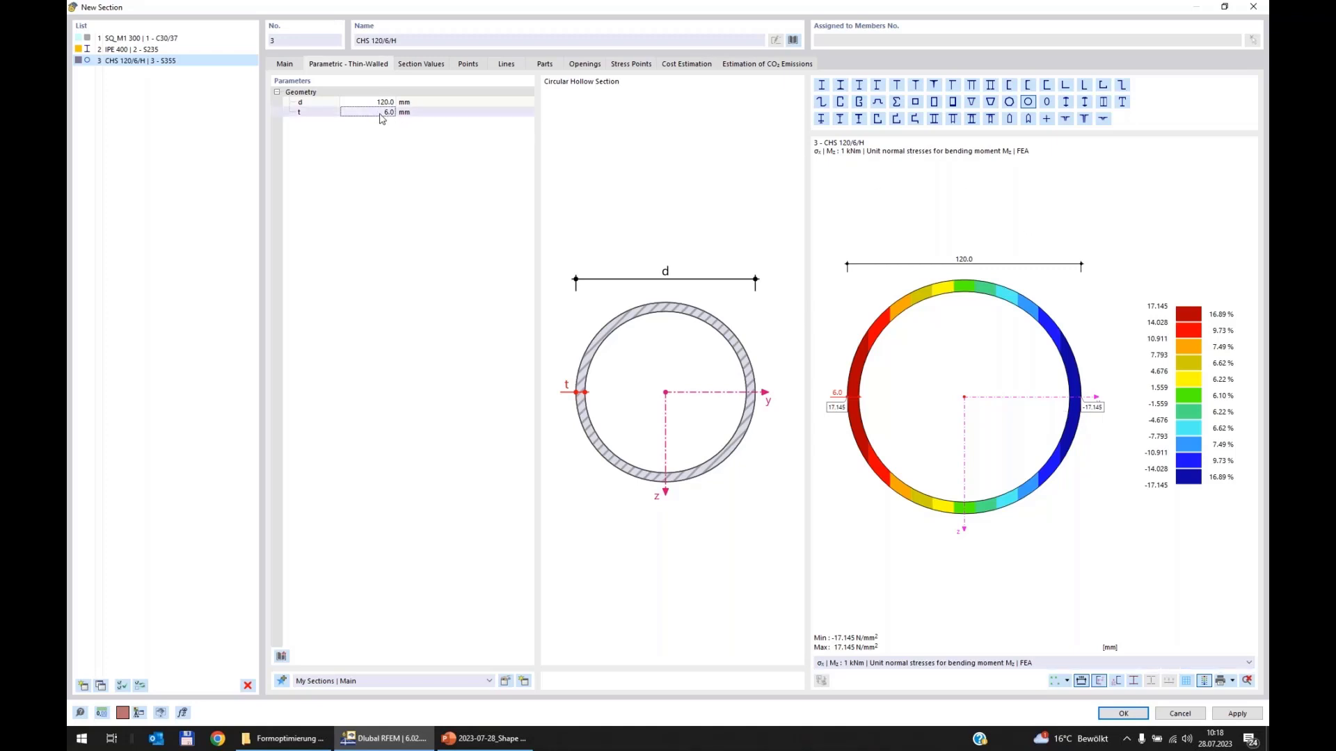
text(10)
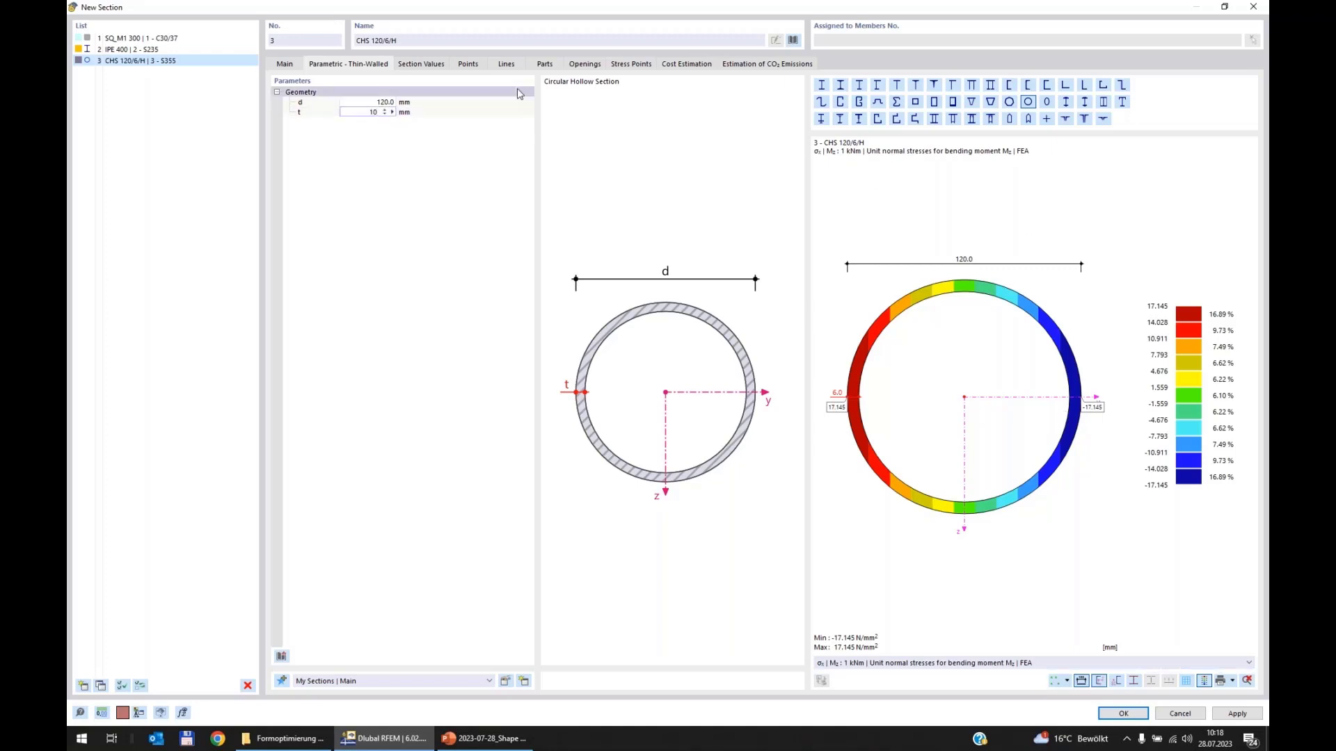
key(Return)
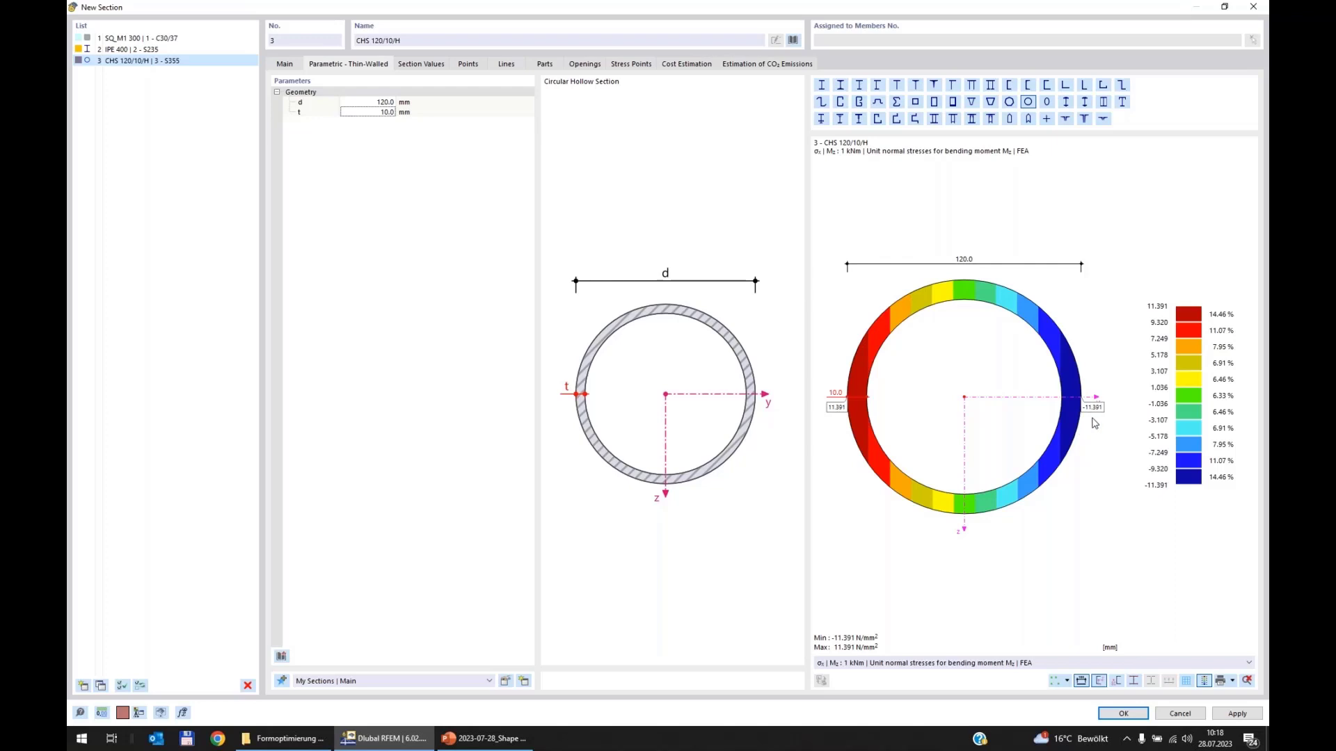
click(370, 102)
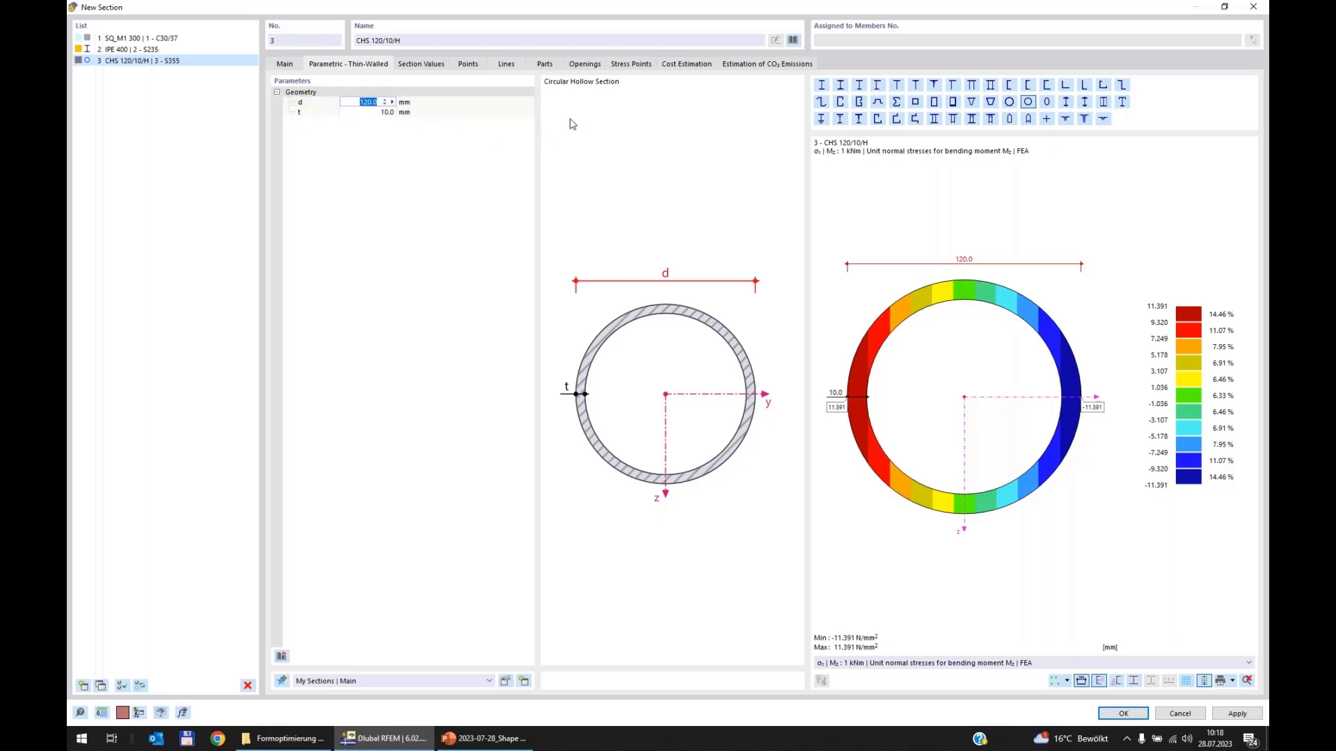
text(600)
key(Tab)
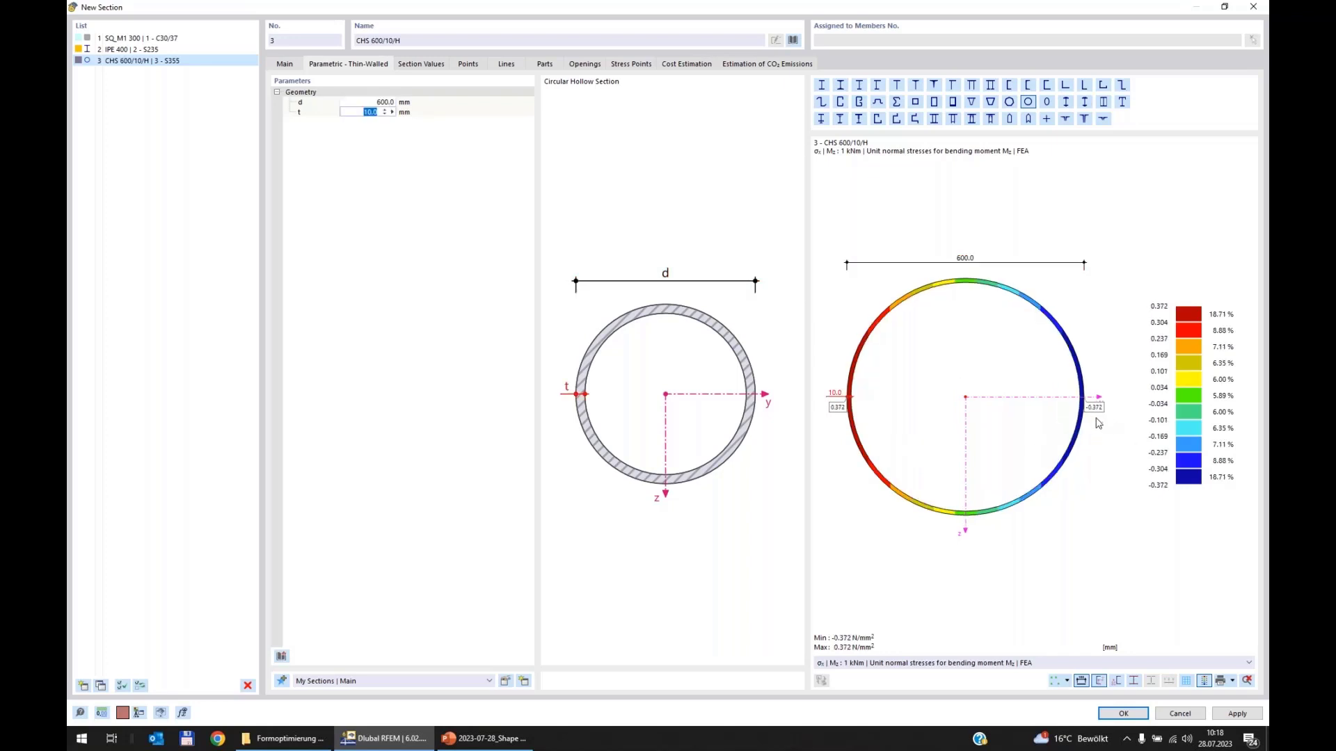
Step: Set the hollow section's diameter to 700 mm
click(381, 105)
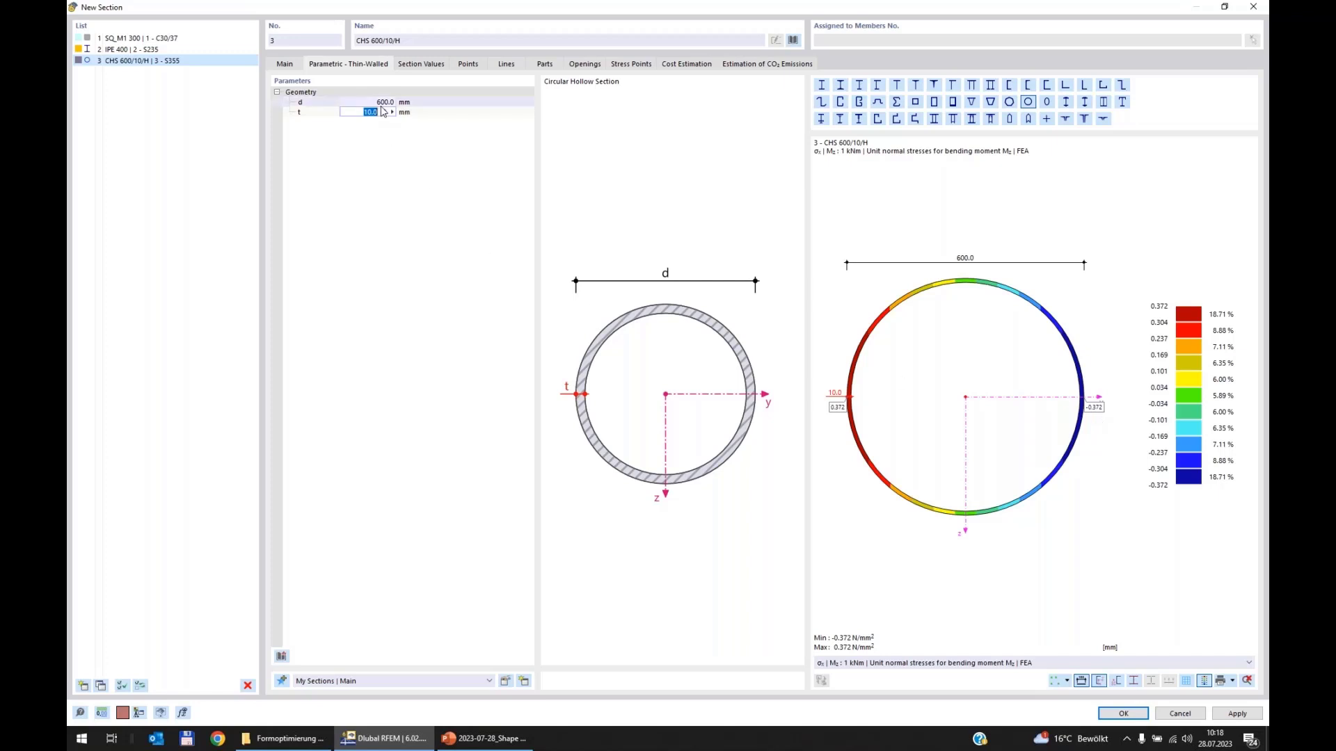
click(380, 110)
click(381, 103)
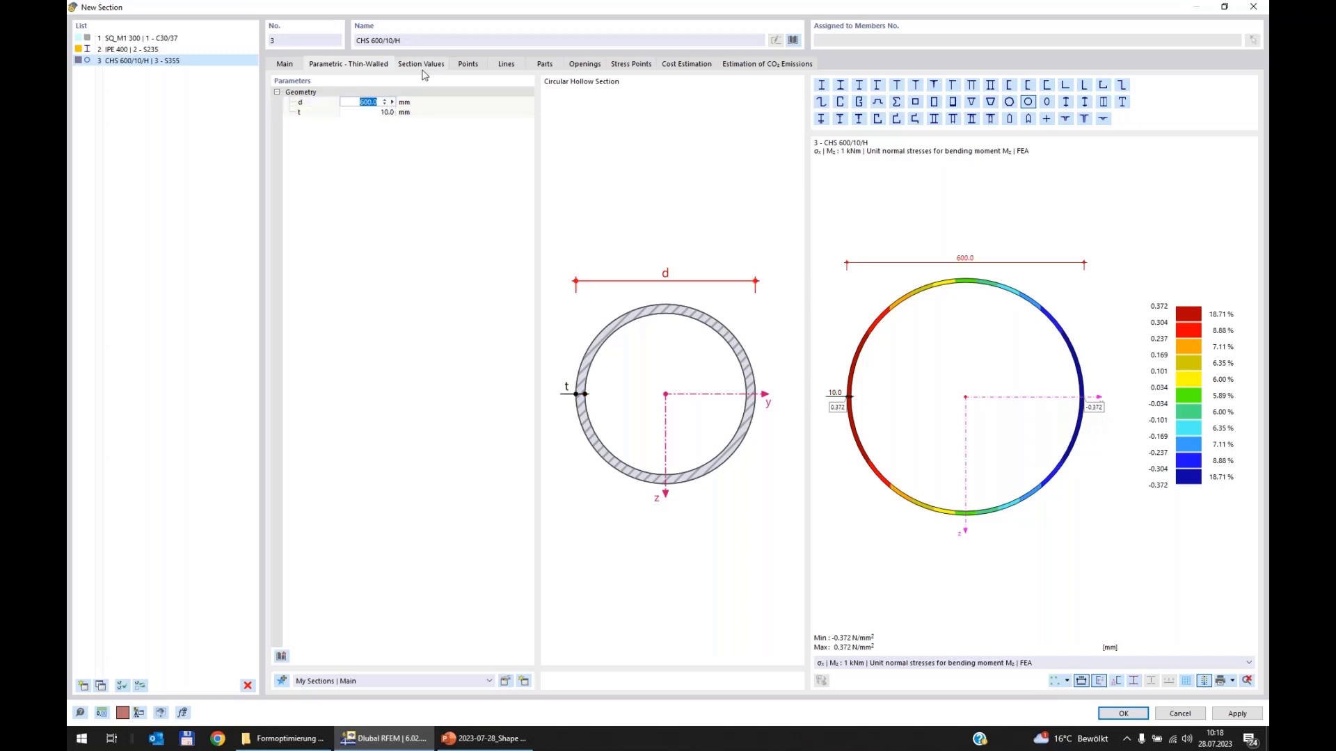
text(700)
key(Tab)
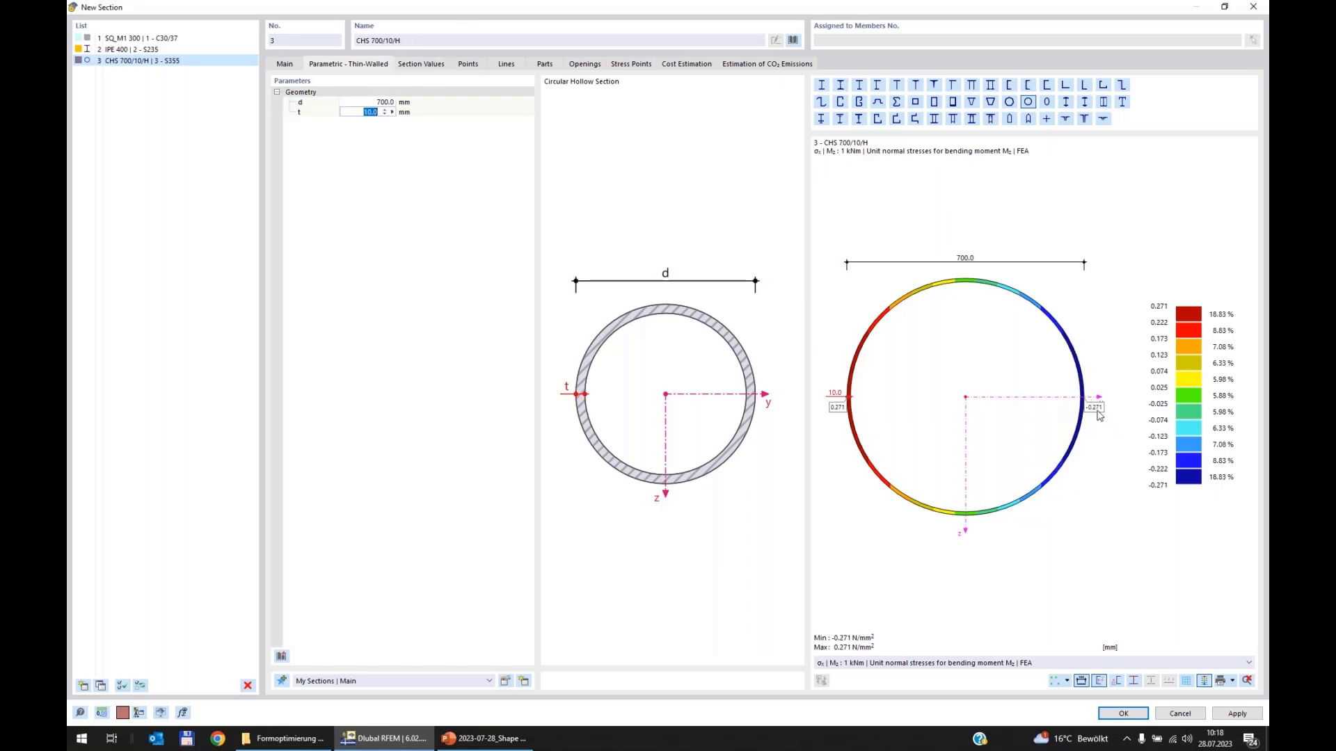
Step: Set the hollow section's diameter to 750 mm and accept the section, the new member and its line
click(394, 102)
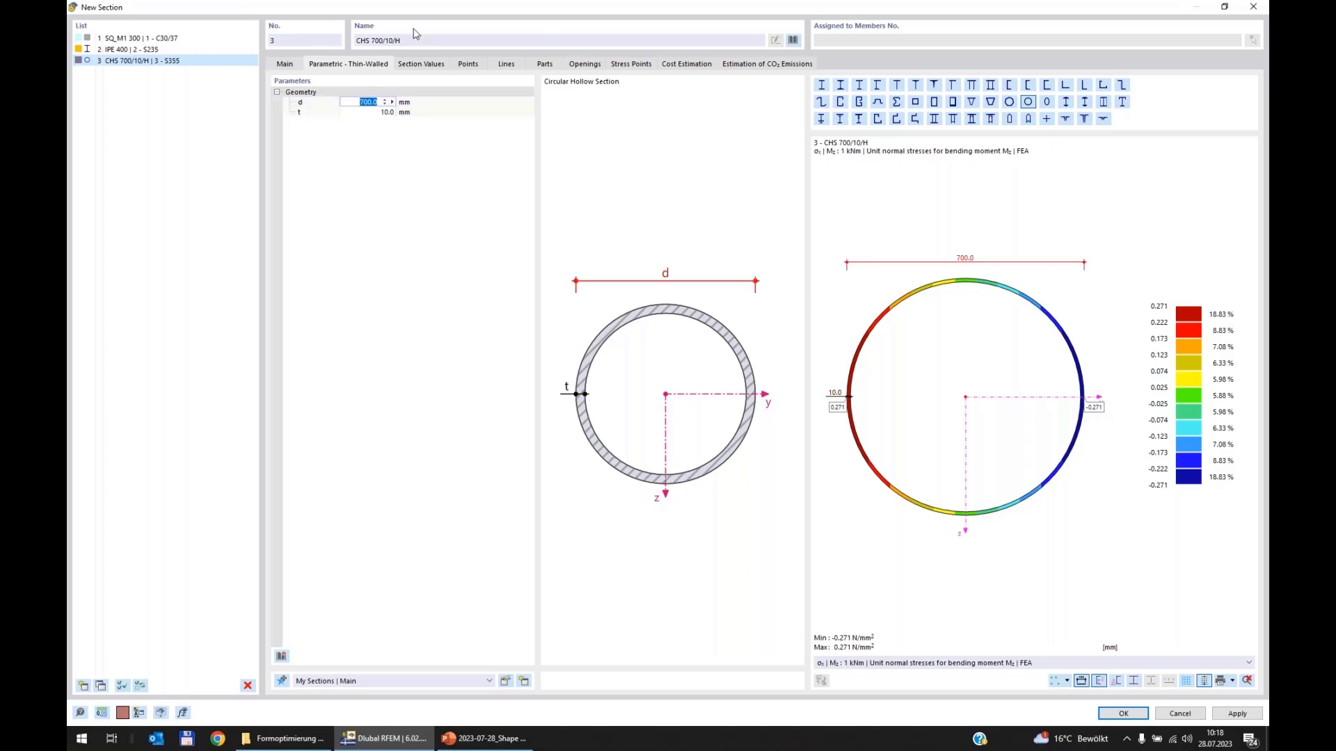
text(750)
key(Tab)
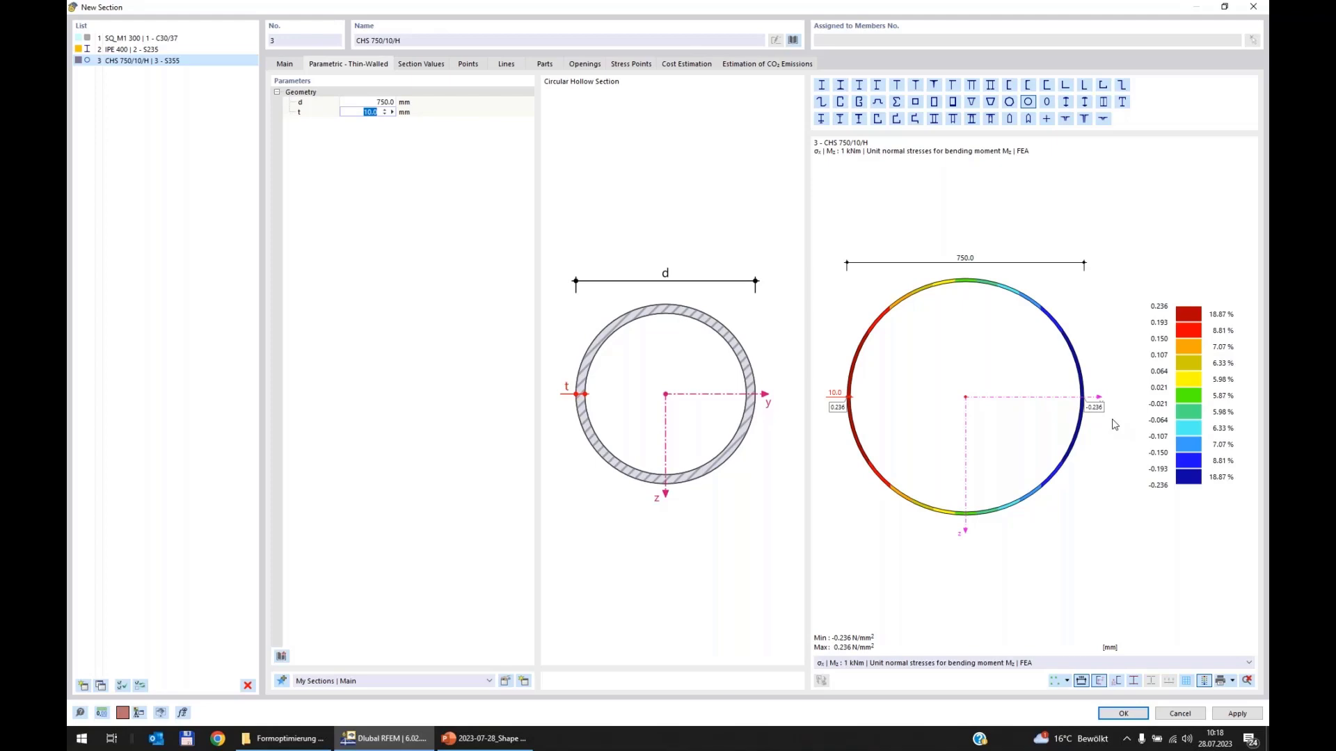
click(1117, 716)
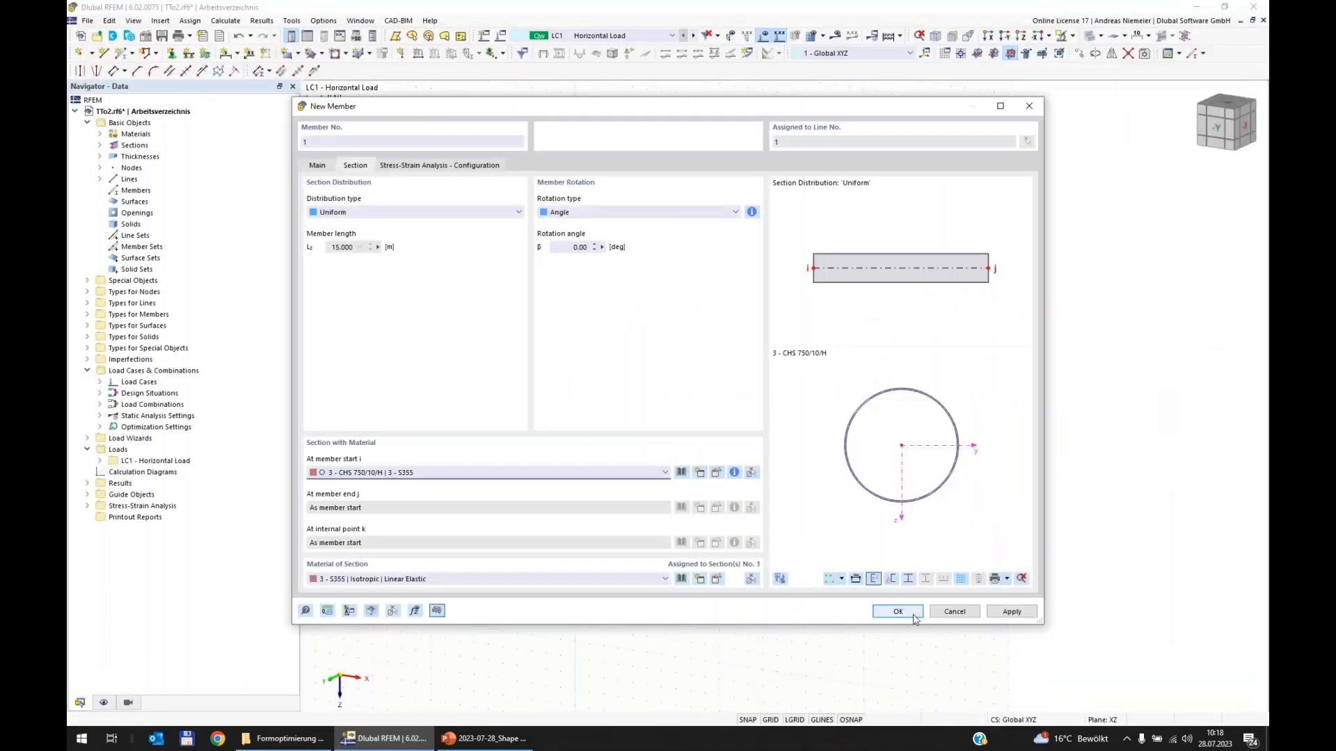
click(907, 615)
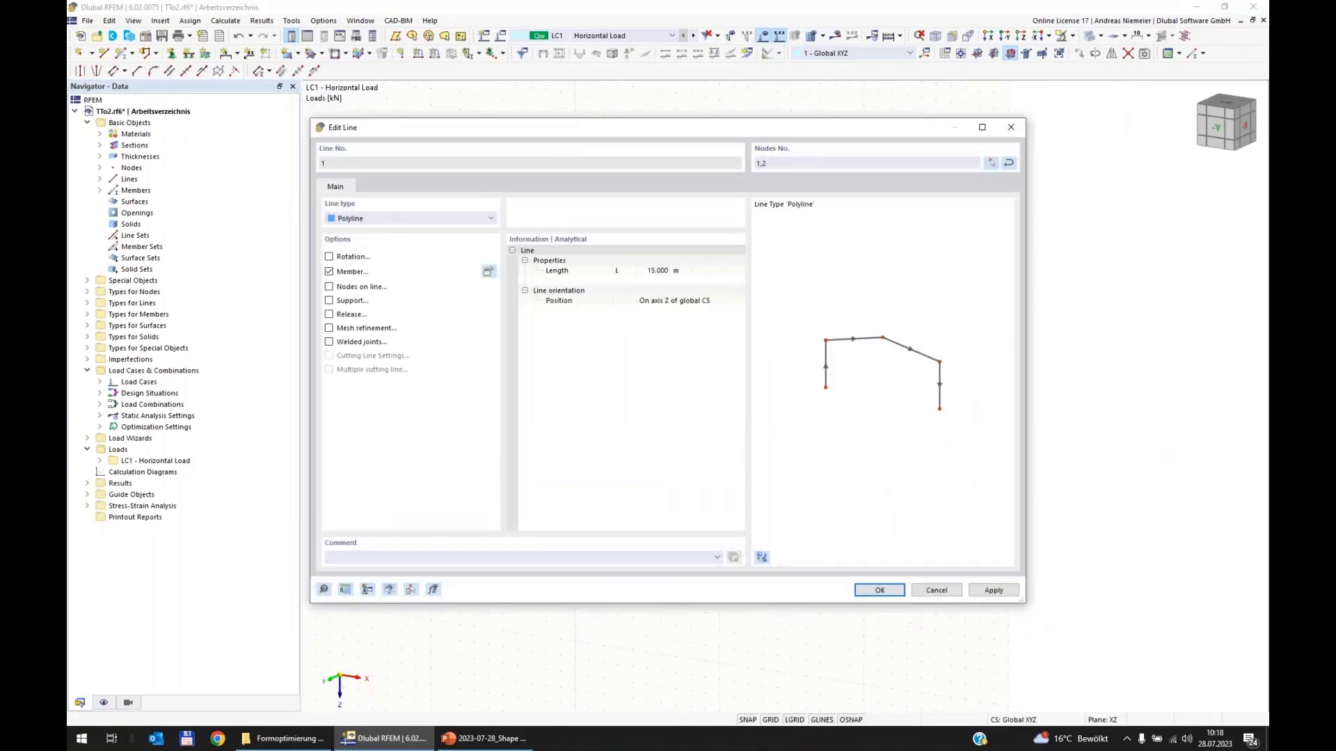
click(880, 590)
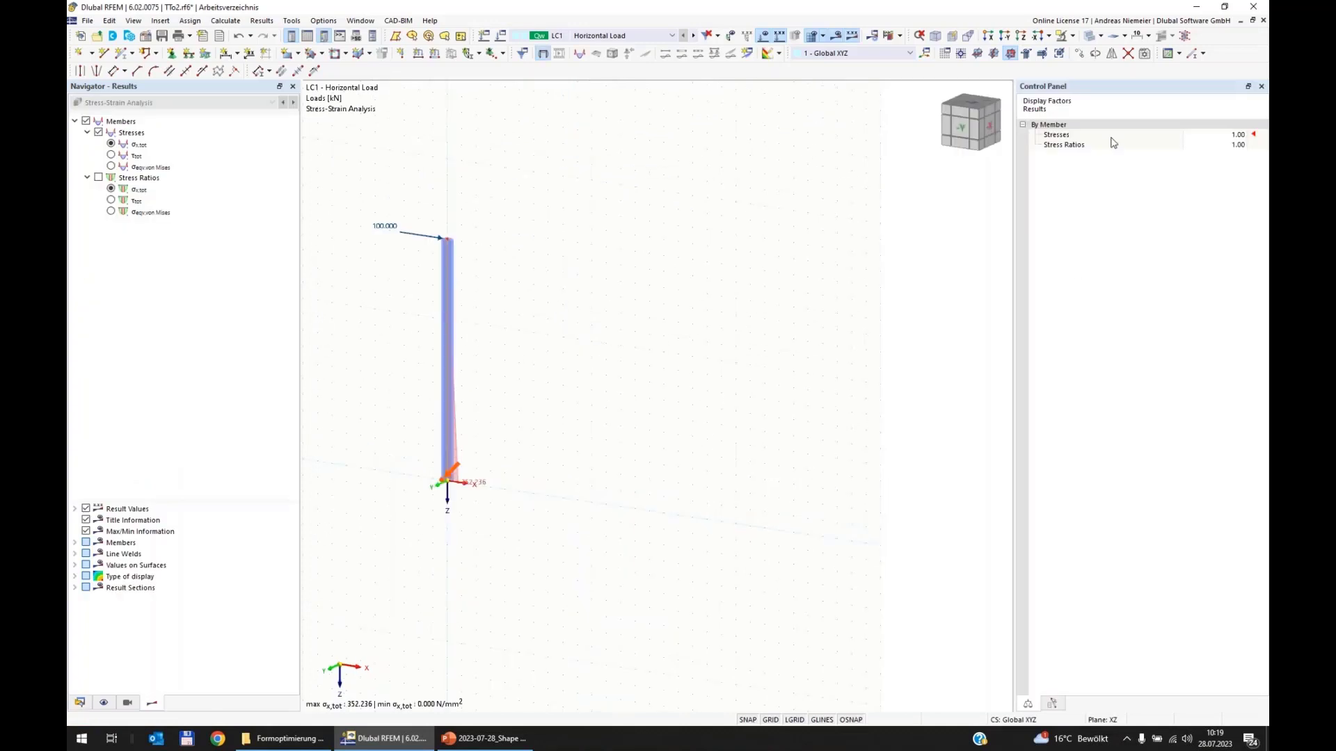
Step: Display the member's σx,tot stress ratios instead of the stresses, with a display factor of 8, viewed in the -Y direction
click(98, 178)
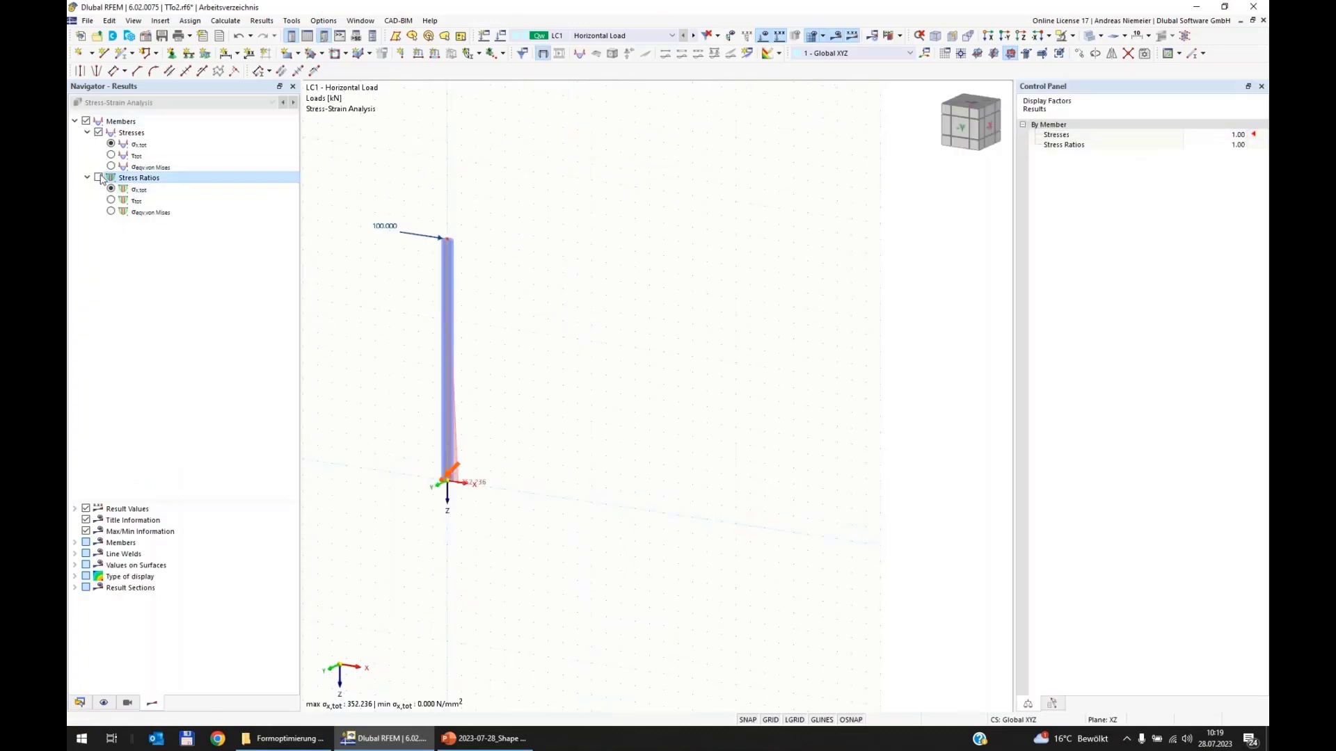
click(1215, 144)
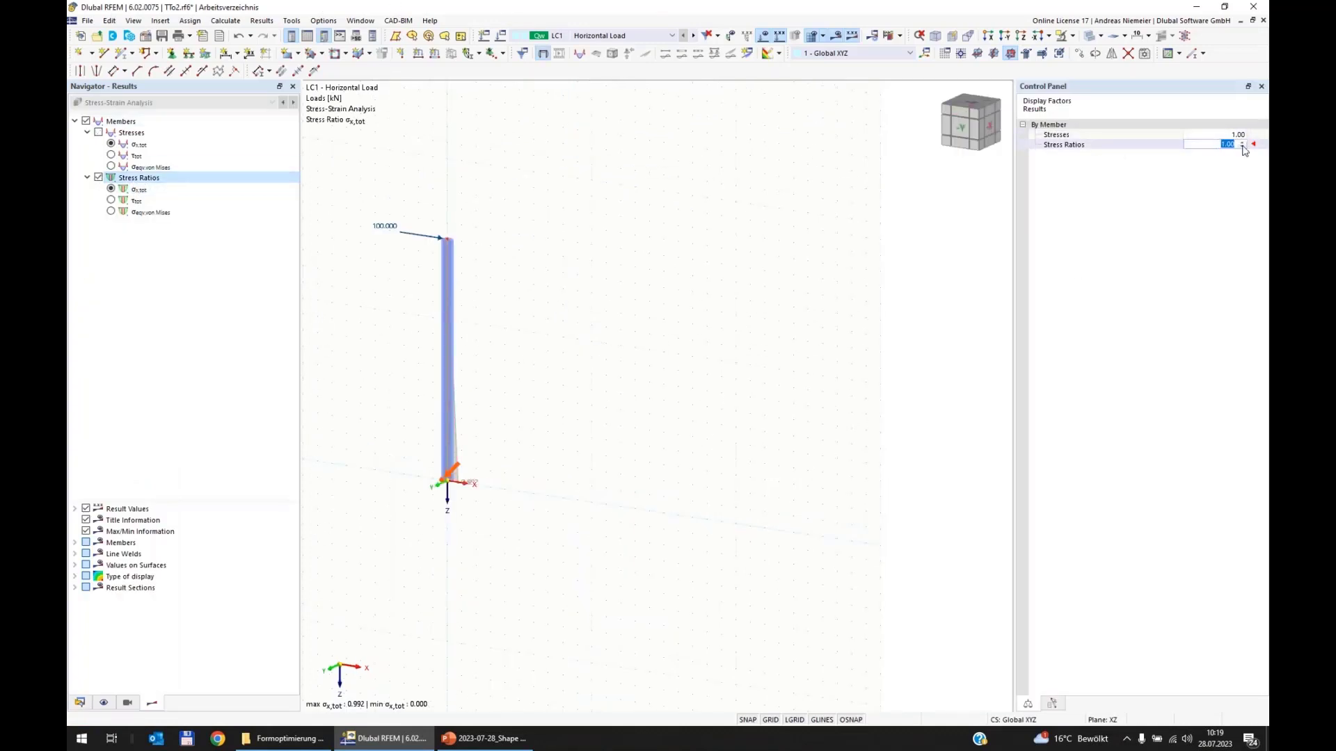
click(1244, 142)
click(1244, 142)
click(1243, 143)
click(1244, 144)
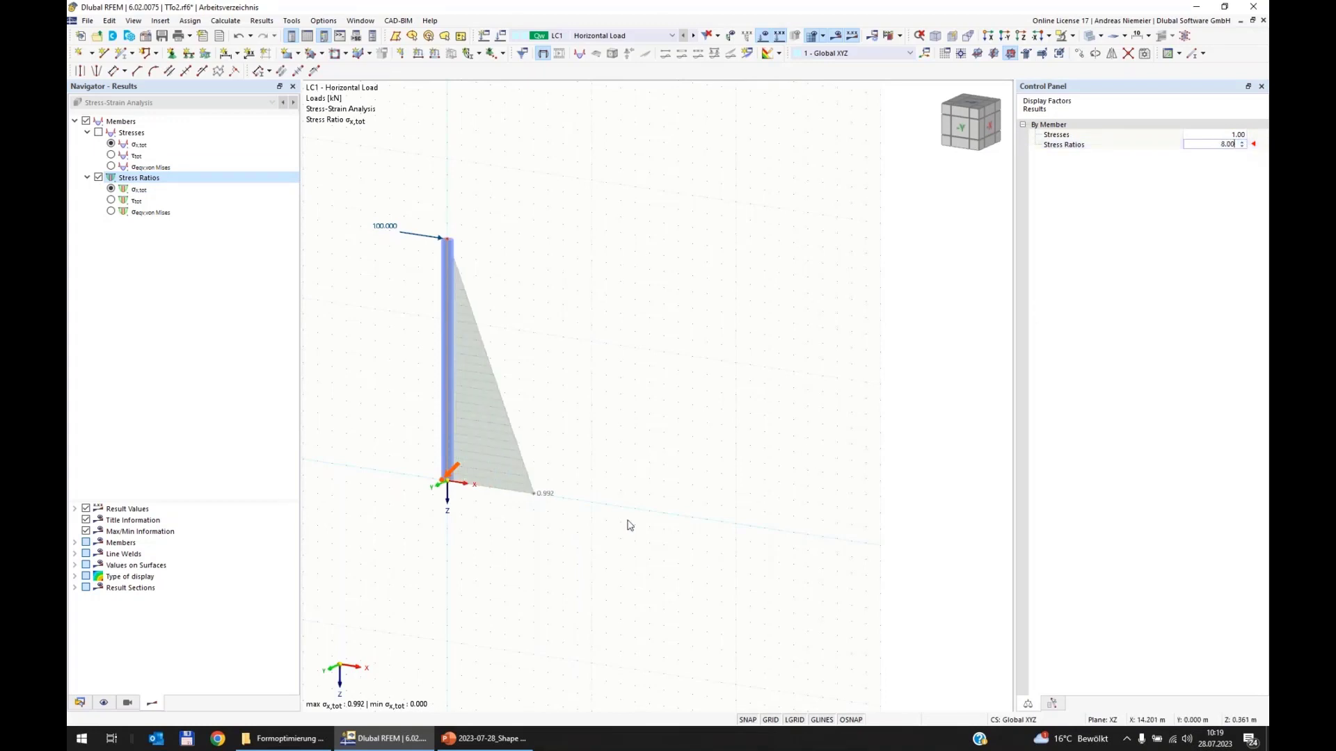
click(539, 574)
middle_drag(514, 559, 625, 512)
key(ctrl+2)
scroll(647, 462, up, 3)
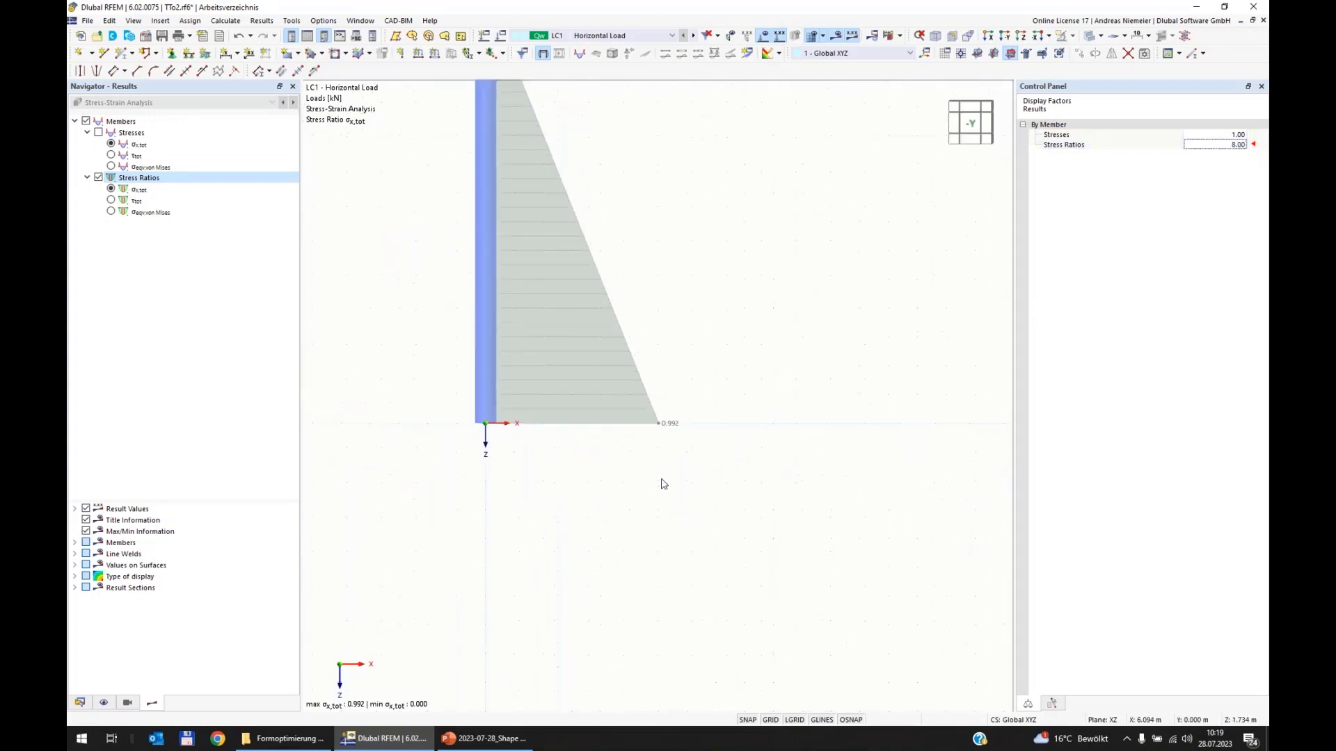
scroll(661, 482, down, 2)
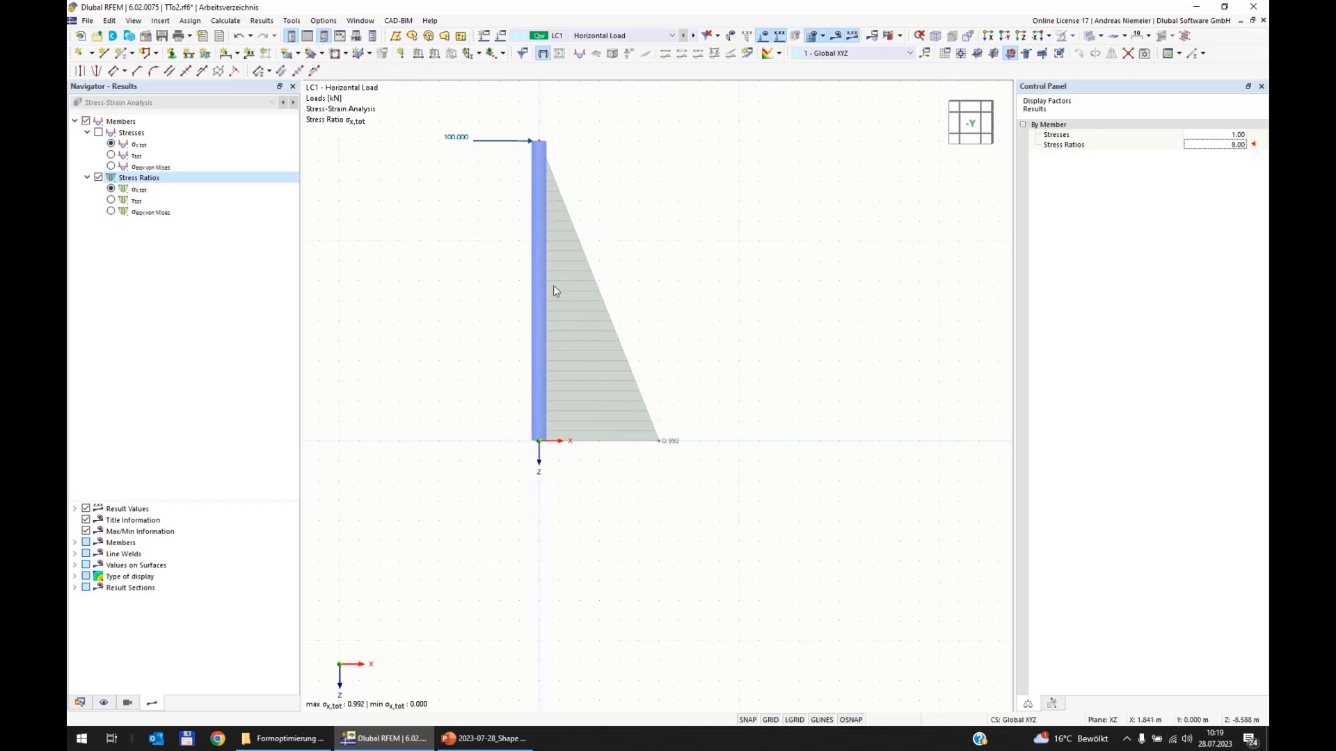
Step: Examine the cantilever's mass in its center of gravity and object information
right_click(540, 299)
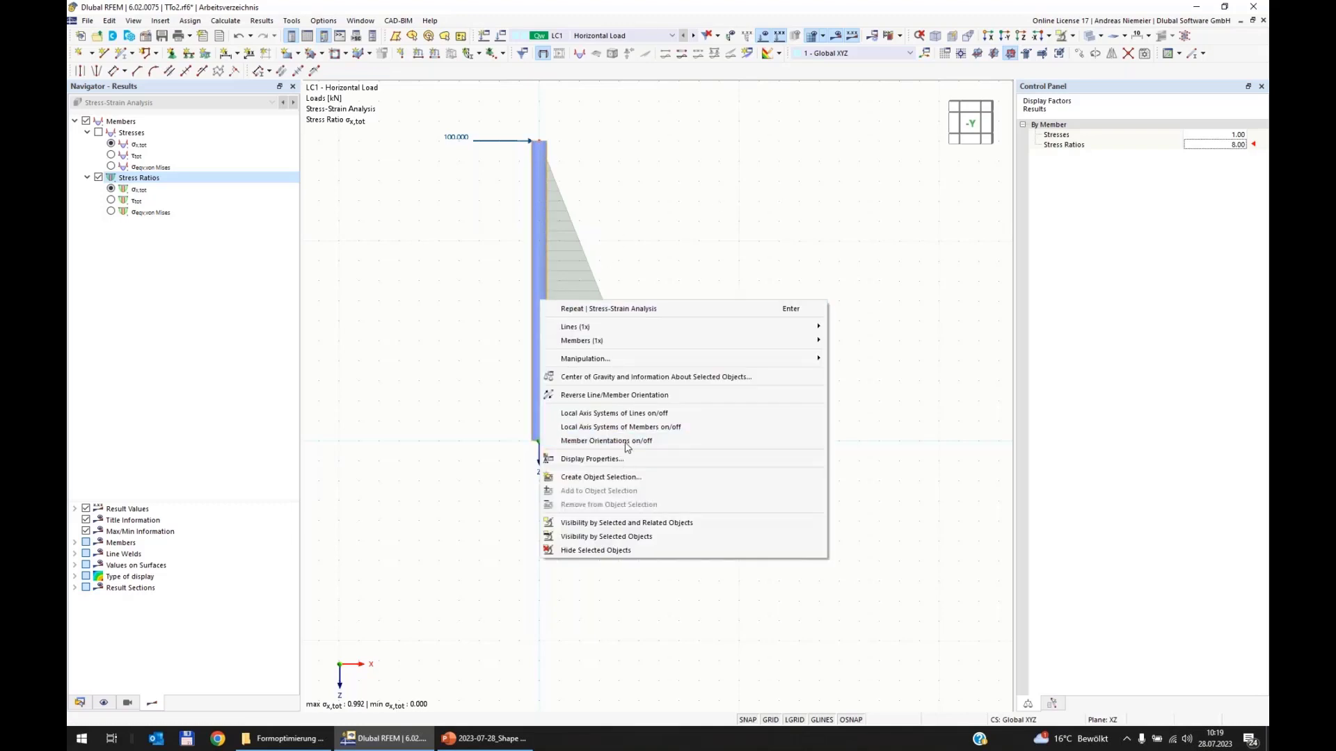
click(642, 377)
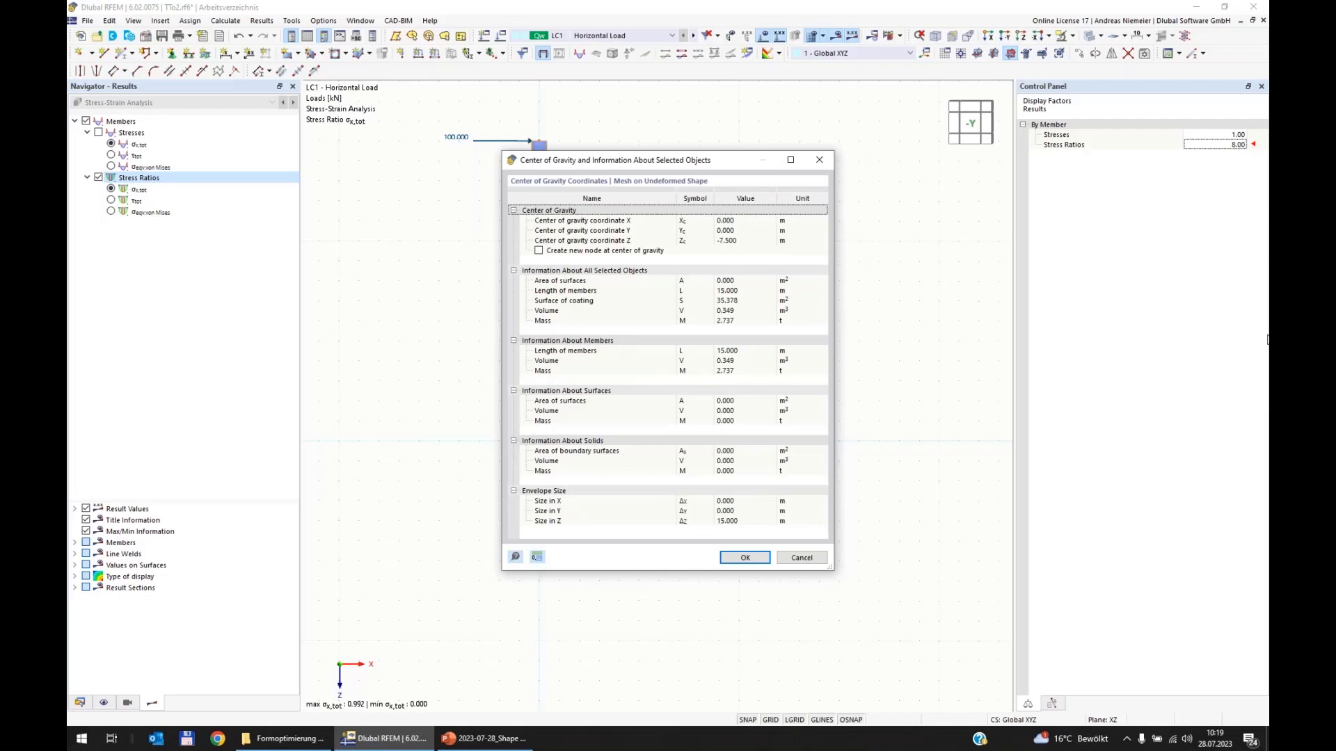
click(739, 323)
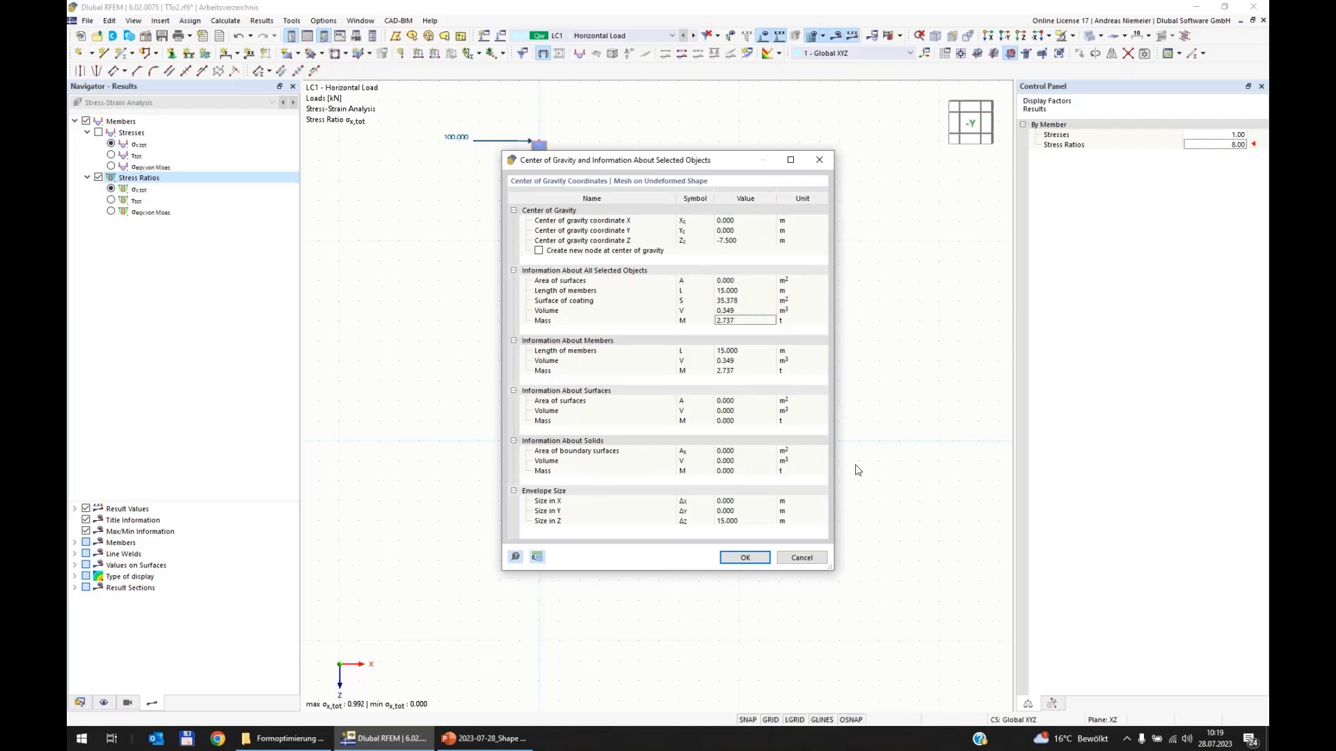
click(802, 559)
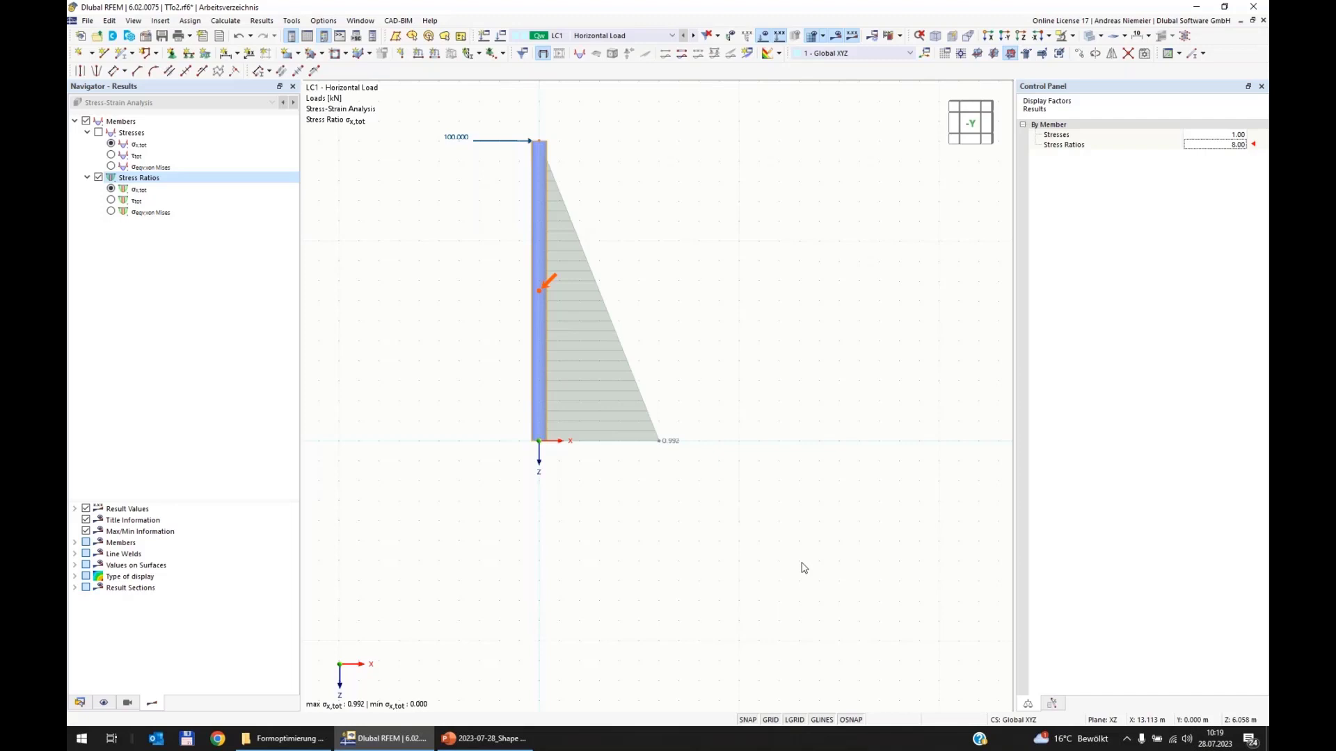
Step: Open the member's circular hollow section from the structure's sections table and set its wall thickness to 6 mm
click(308, 36)
click(351, 526)
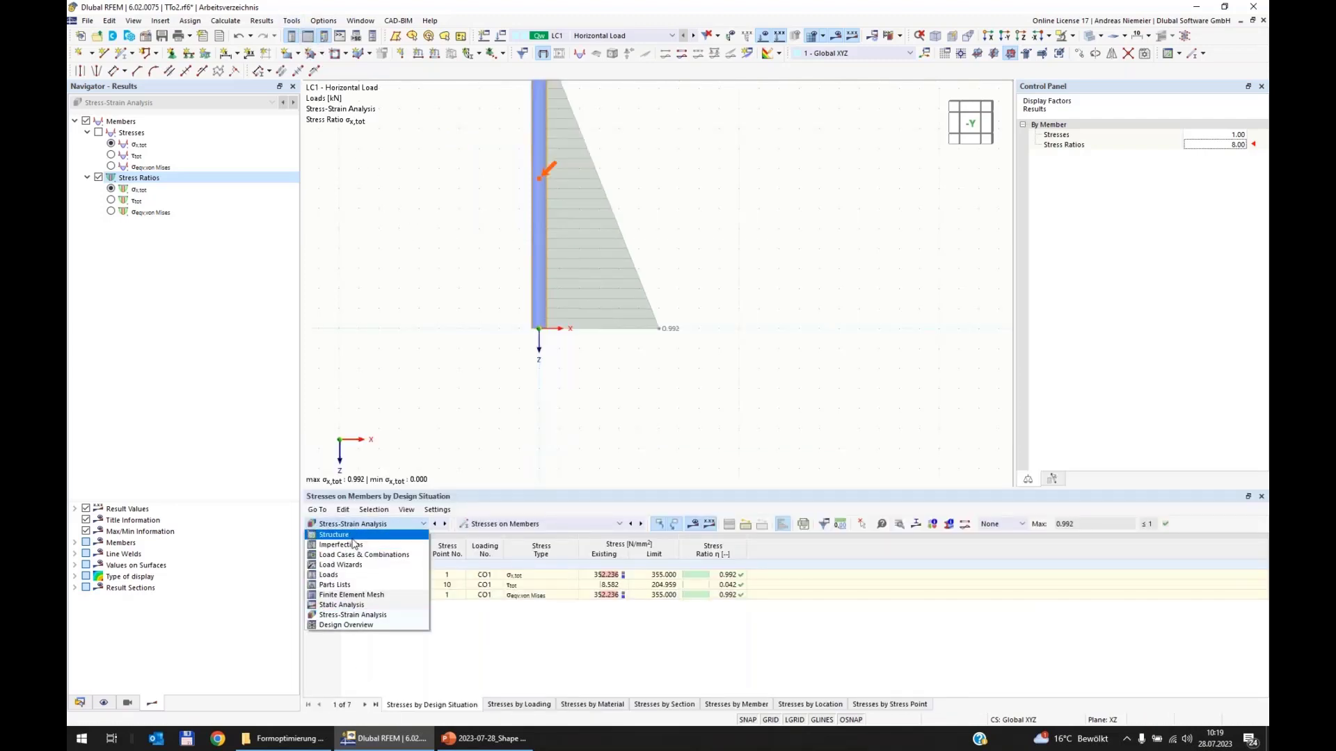
click(341, 535)
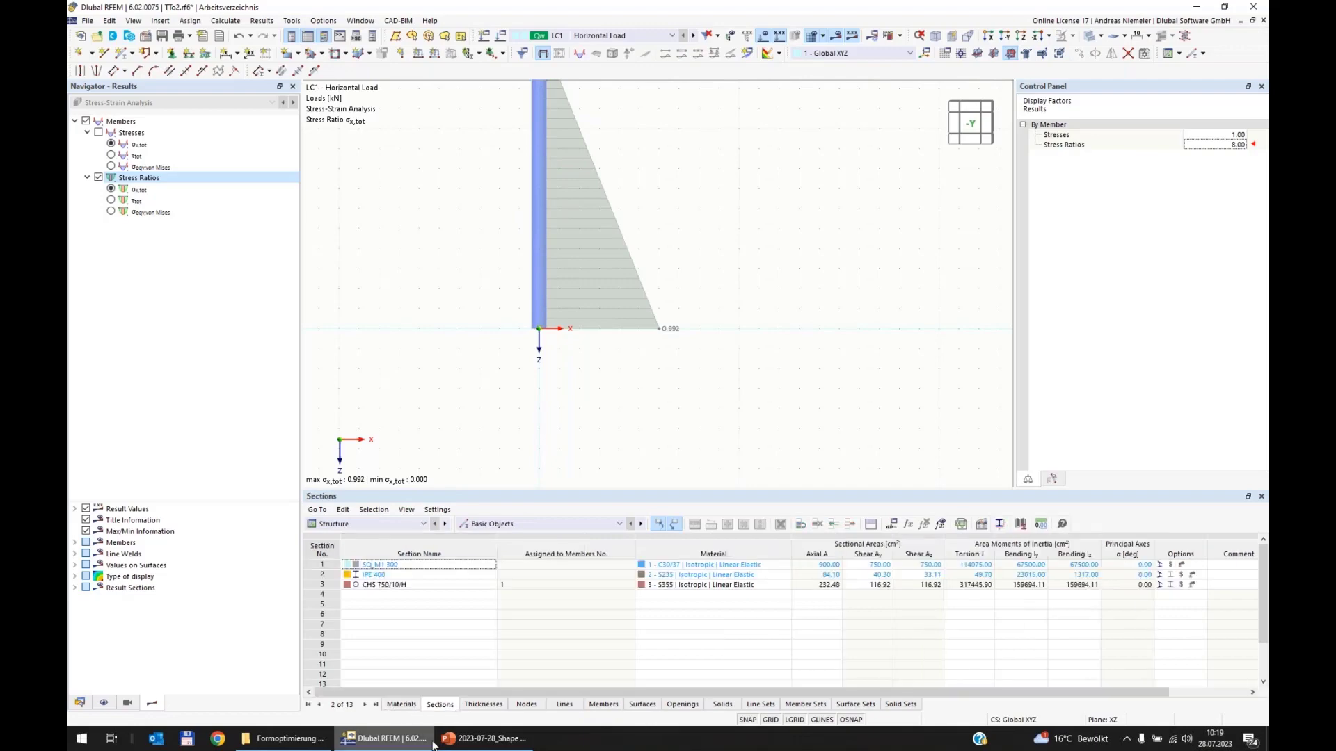
click(331, 586)
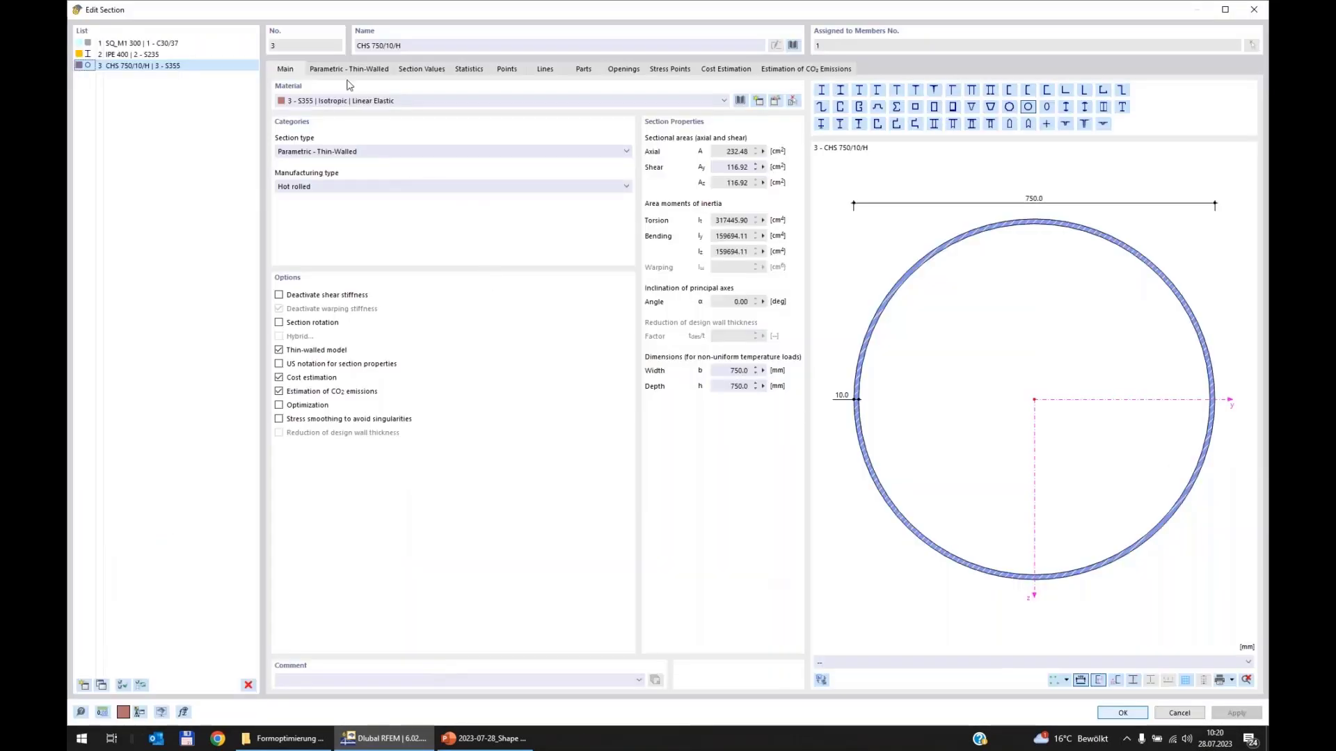
click(349, 69)
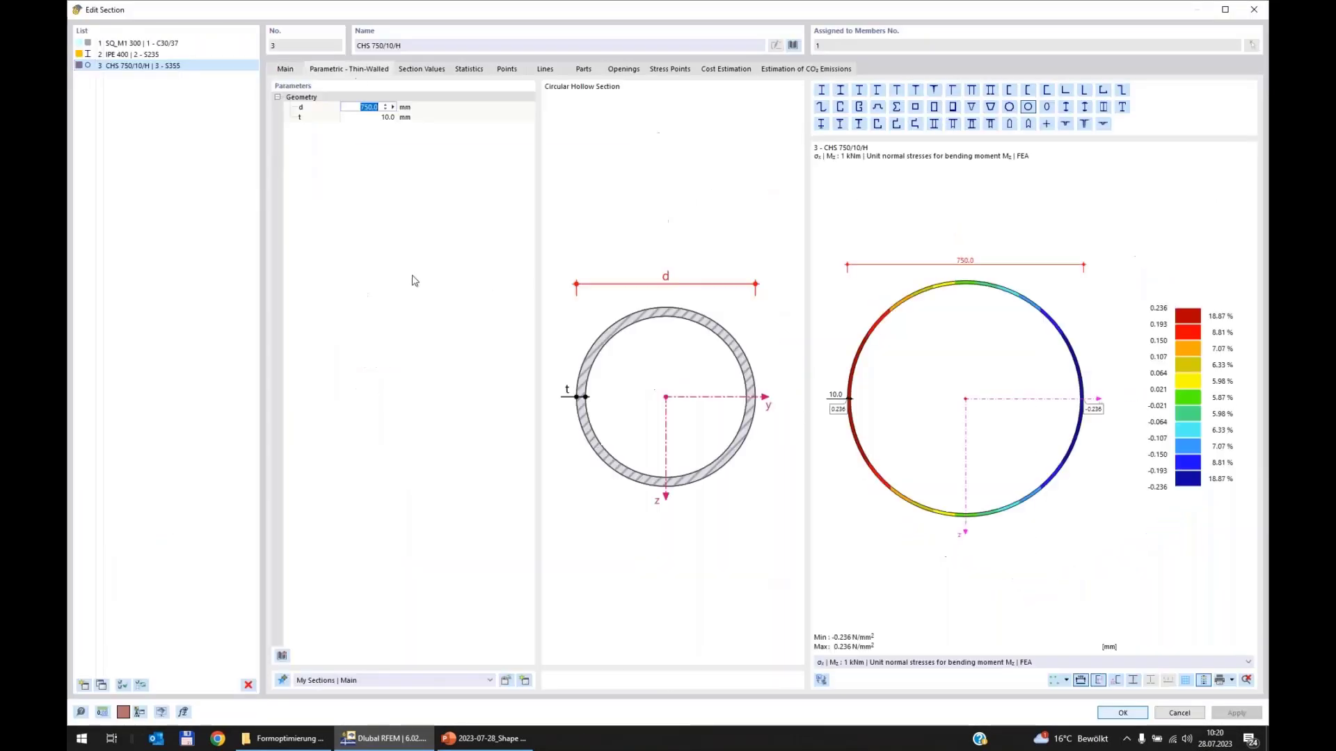
click(368, 118)
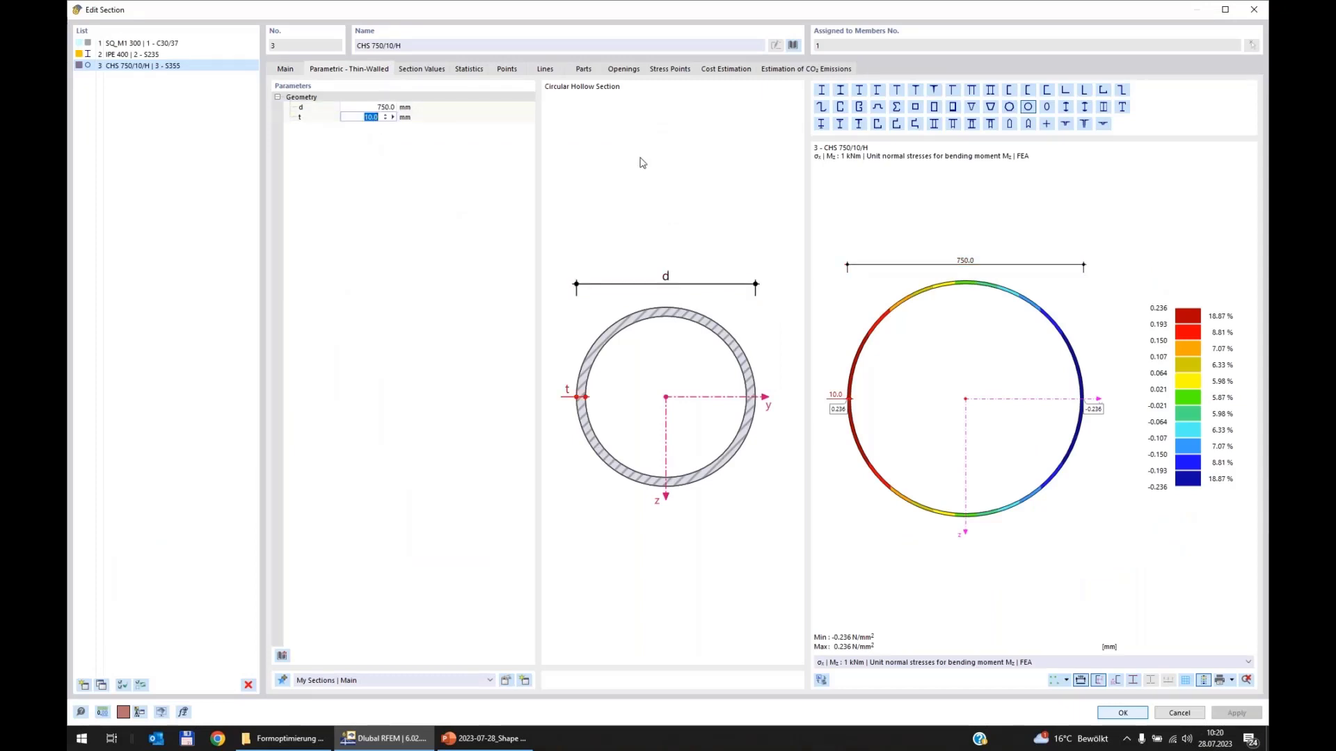
text(6)
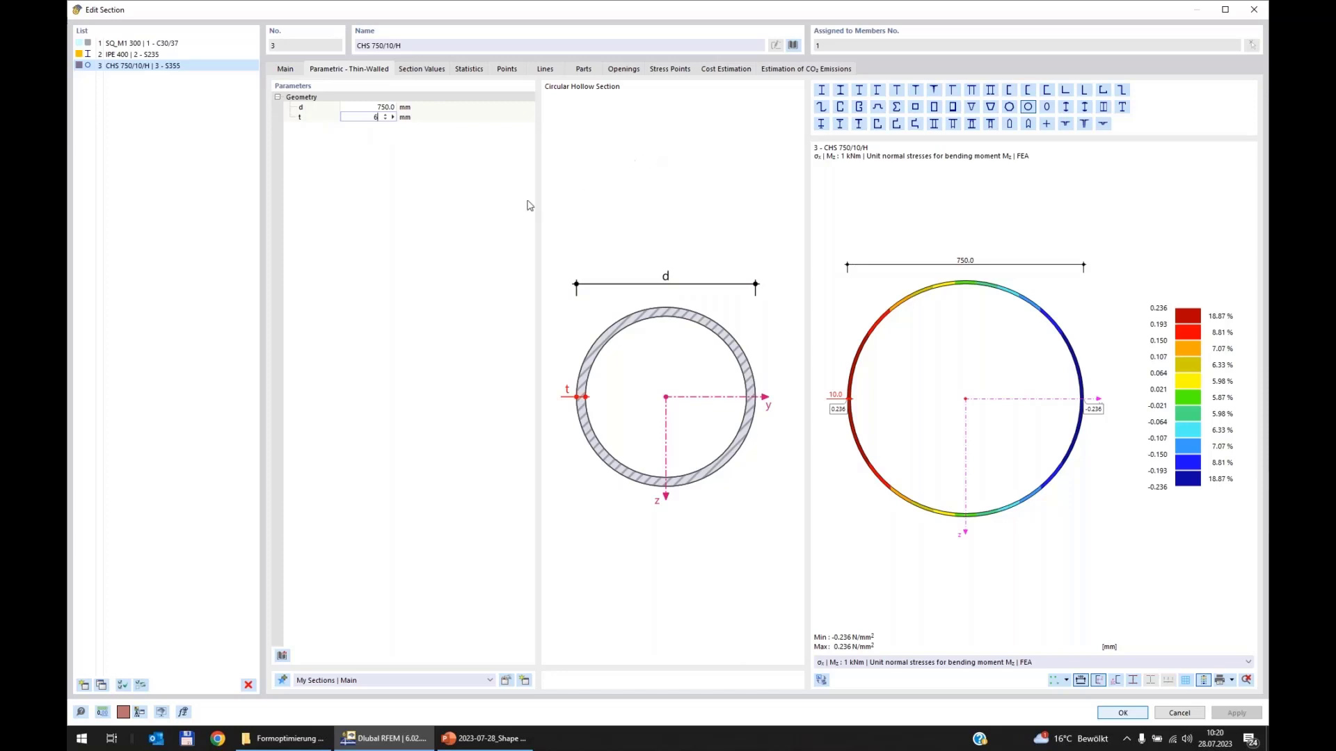
key(Return)
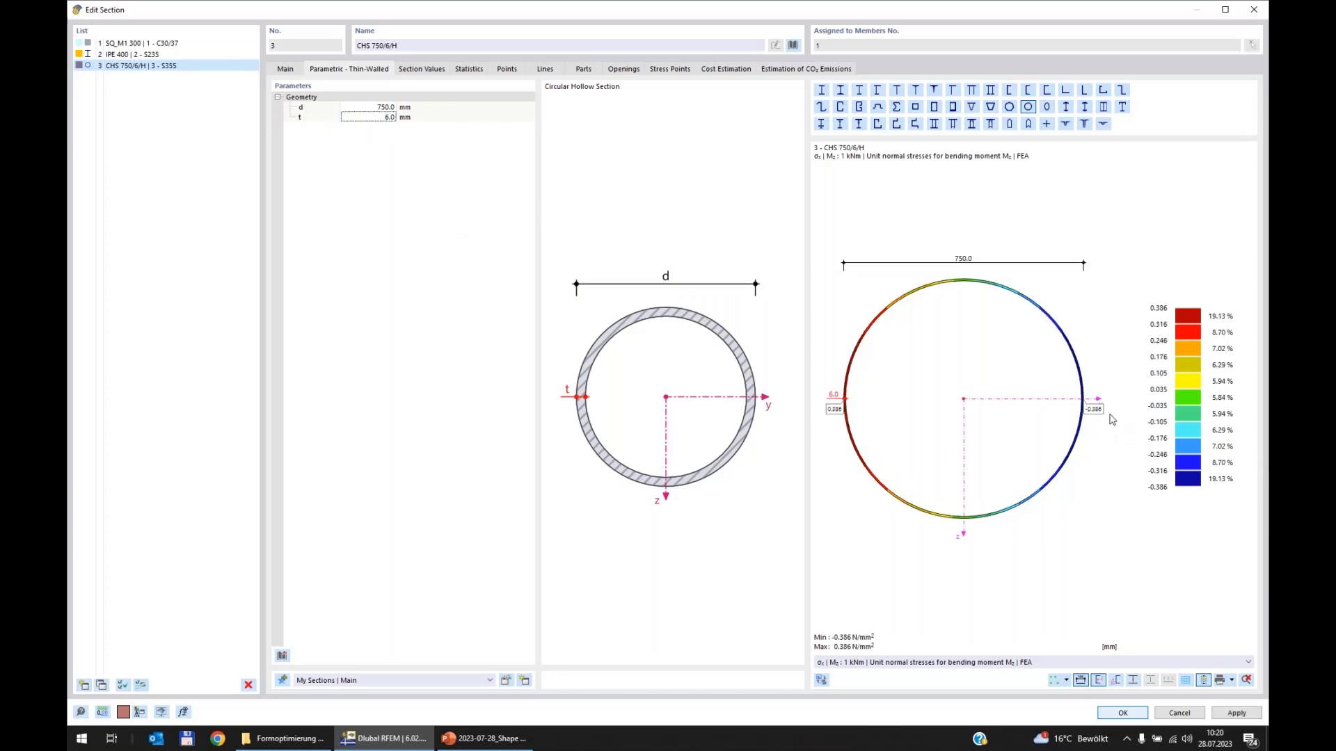
Step: Try diameters of 800 mm and 900 mm for the hollow section with the 6 mm wall
click(369, 107)
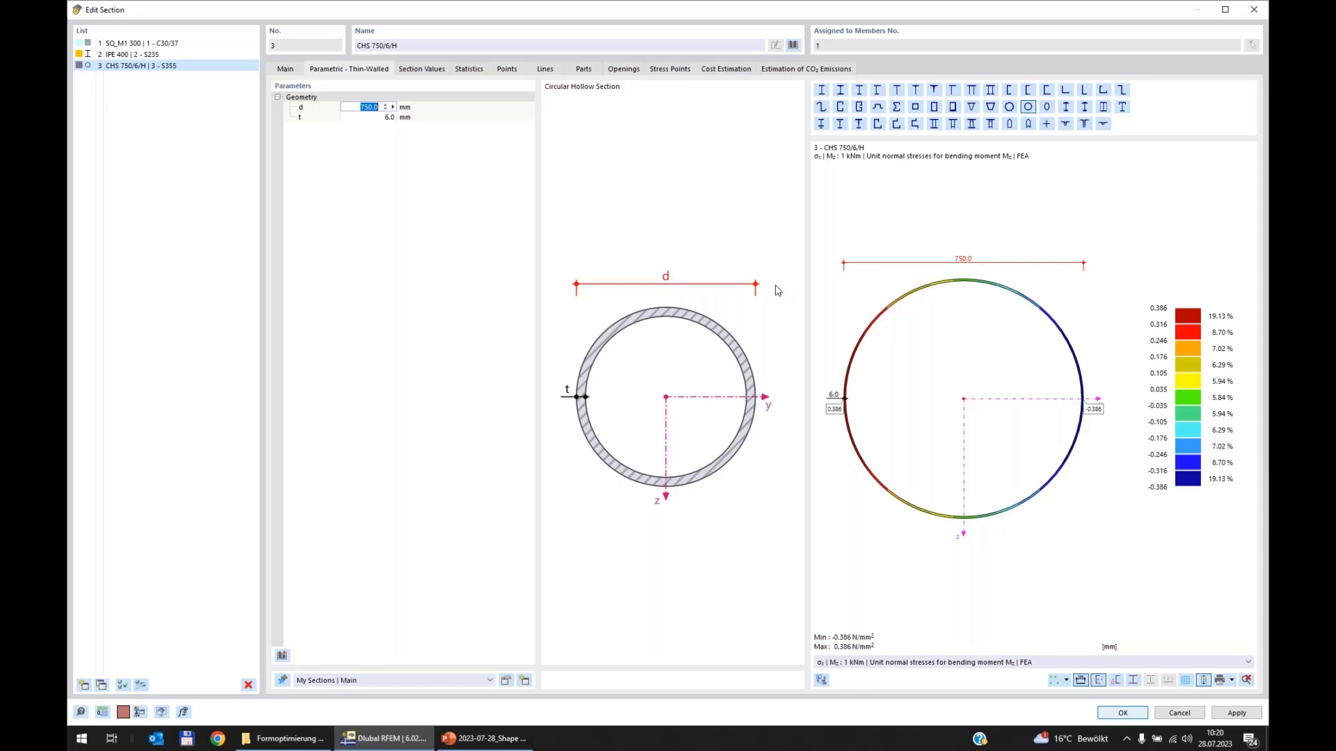
text(800)
click(379, 116)
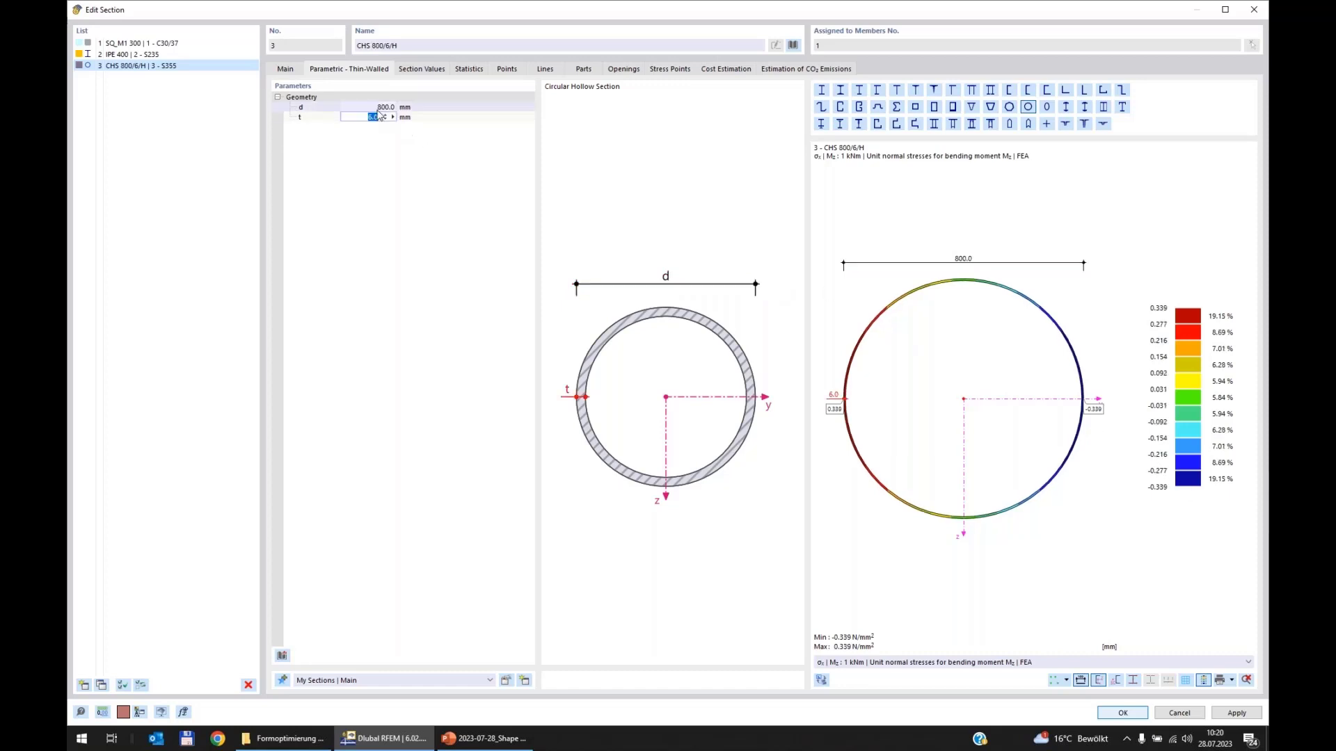
click(369, 107)
text(900)
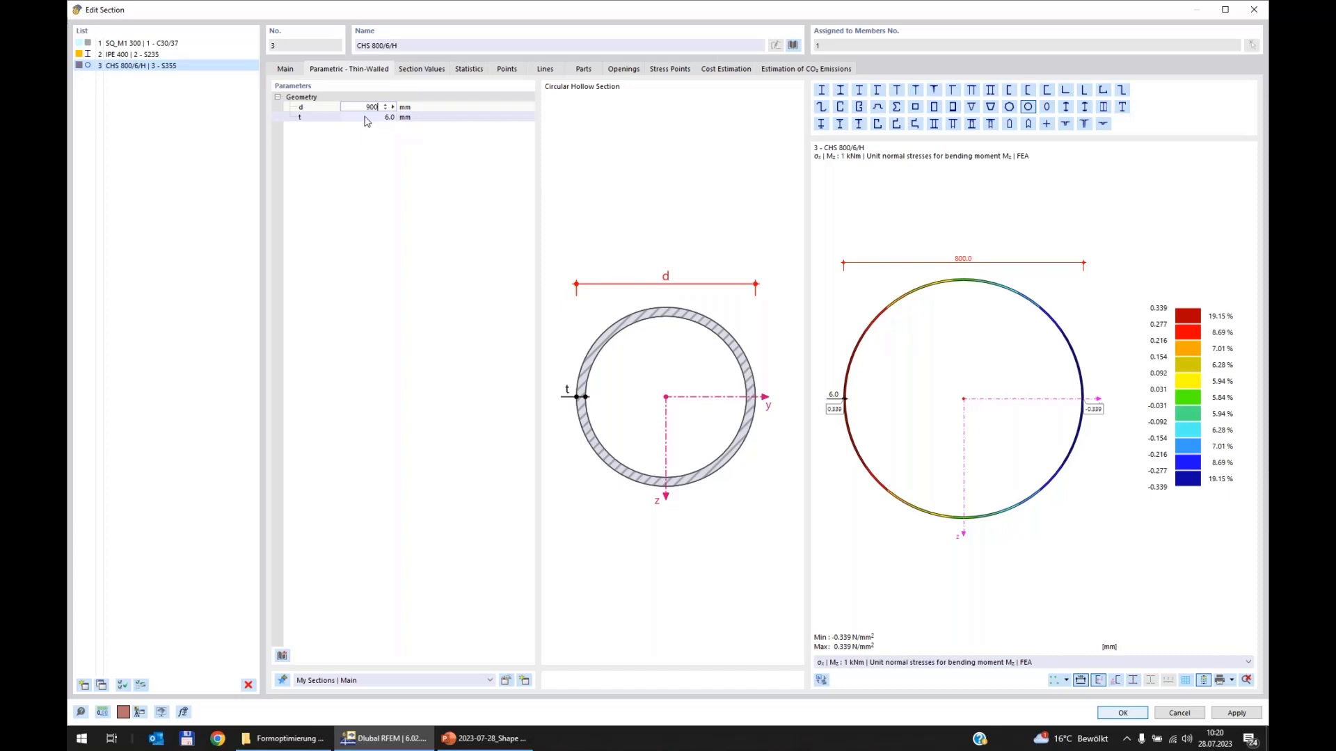
click(367, 118)
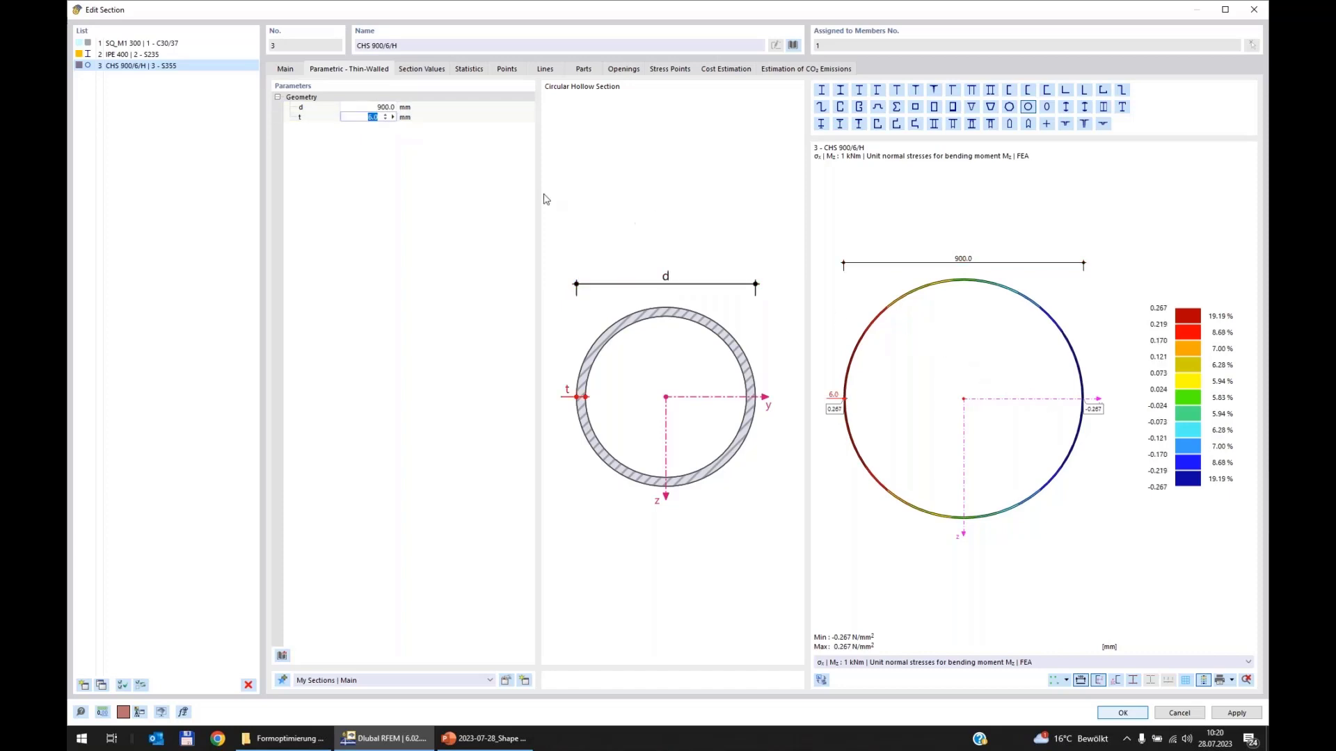
Step: Set the hollow section's diameter to 1000 mm and accept the edited section
click(387, 108)
text(10)
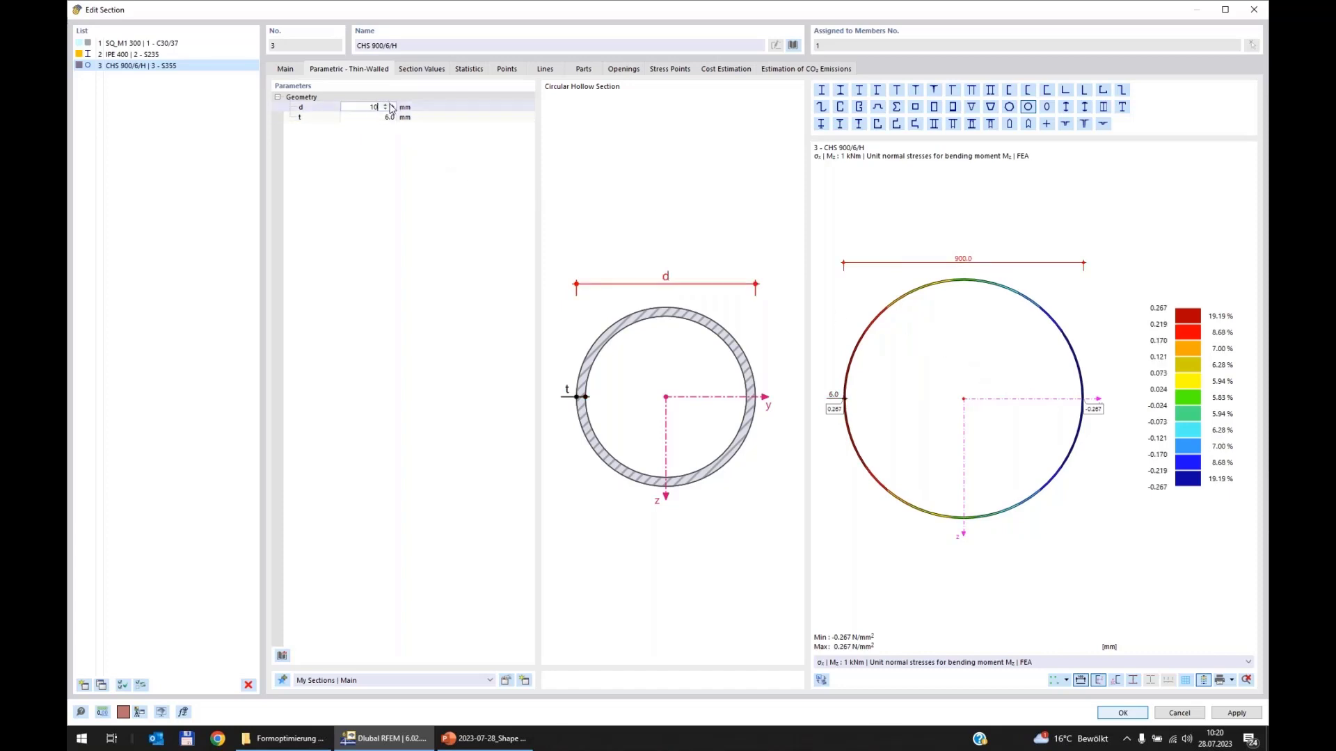
text(00)
key(Tab)
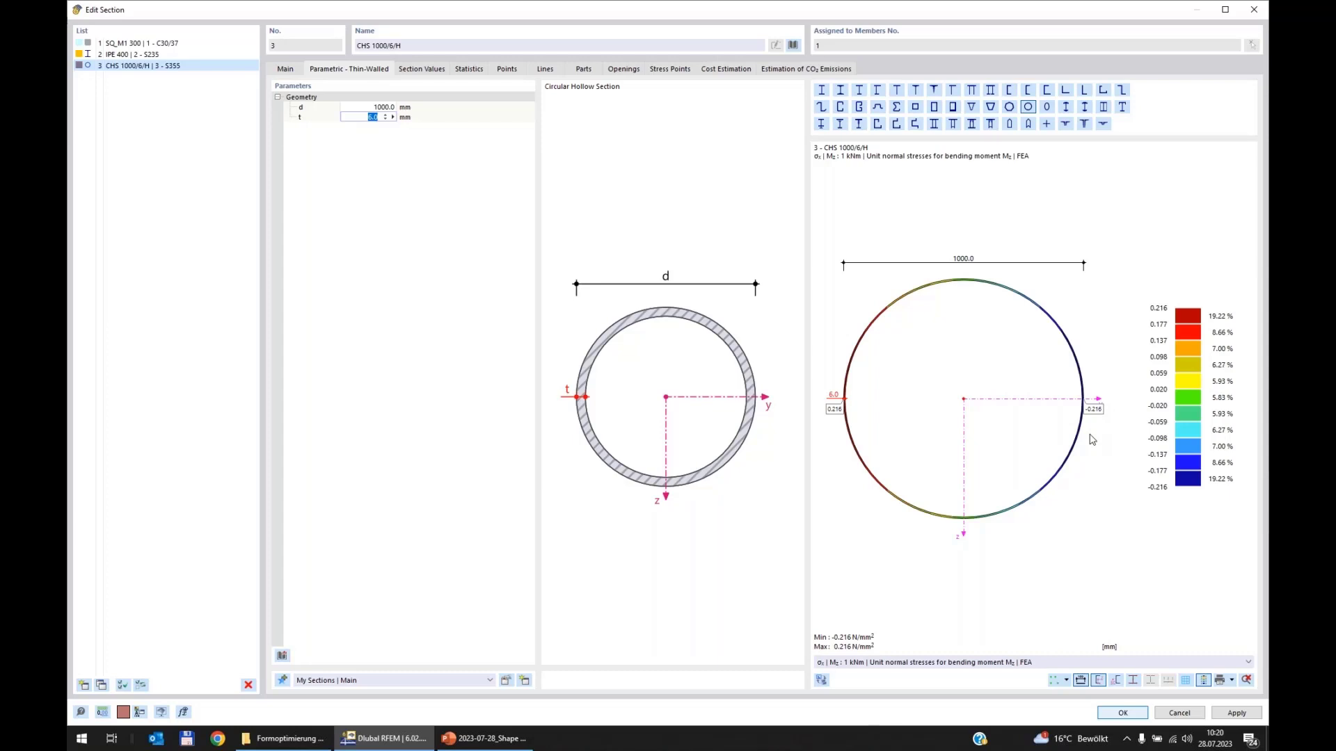
click(1132, 711)
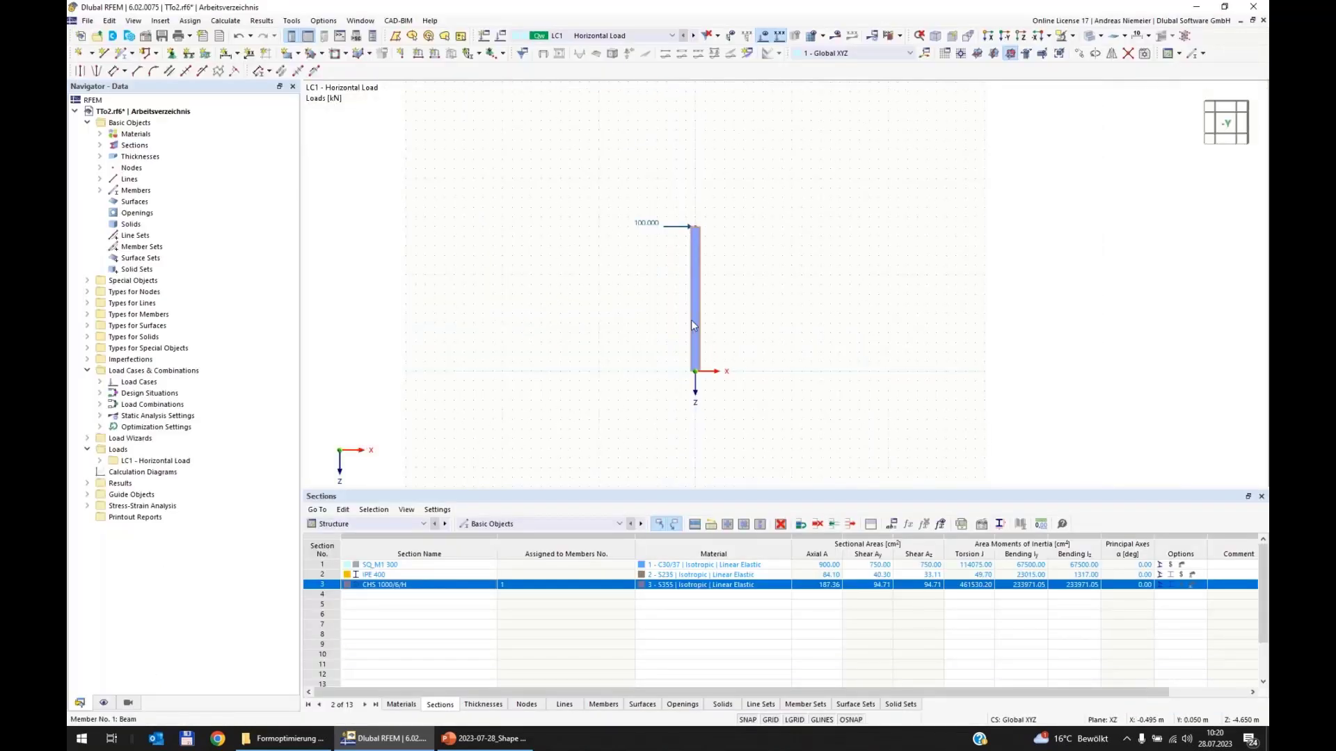
Step: Check the mass of the resized 1000 mm diameter cantilever in the information about selected objects
scroll(682, 264, up, 2)
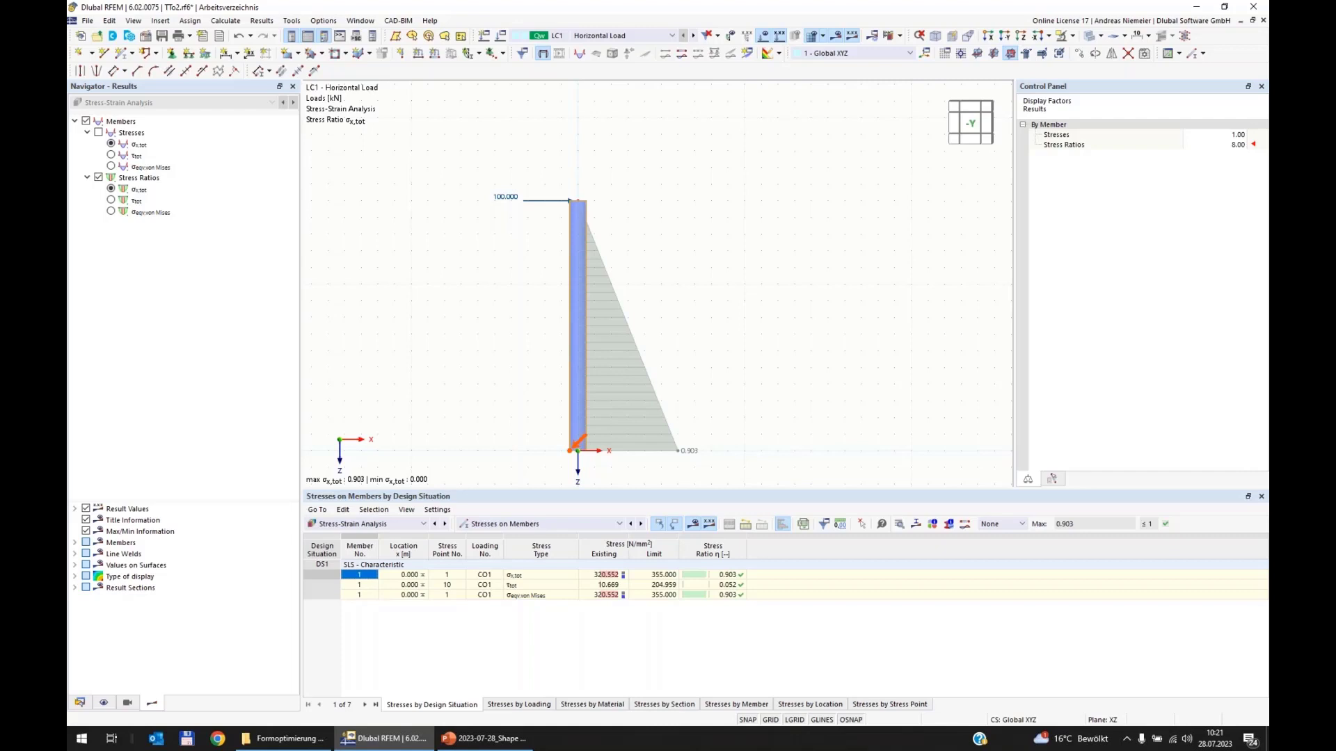
right_click(576, 301)
click(672, 379)
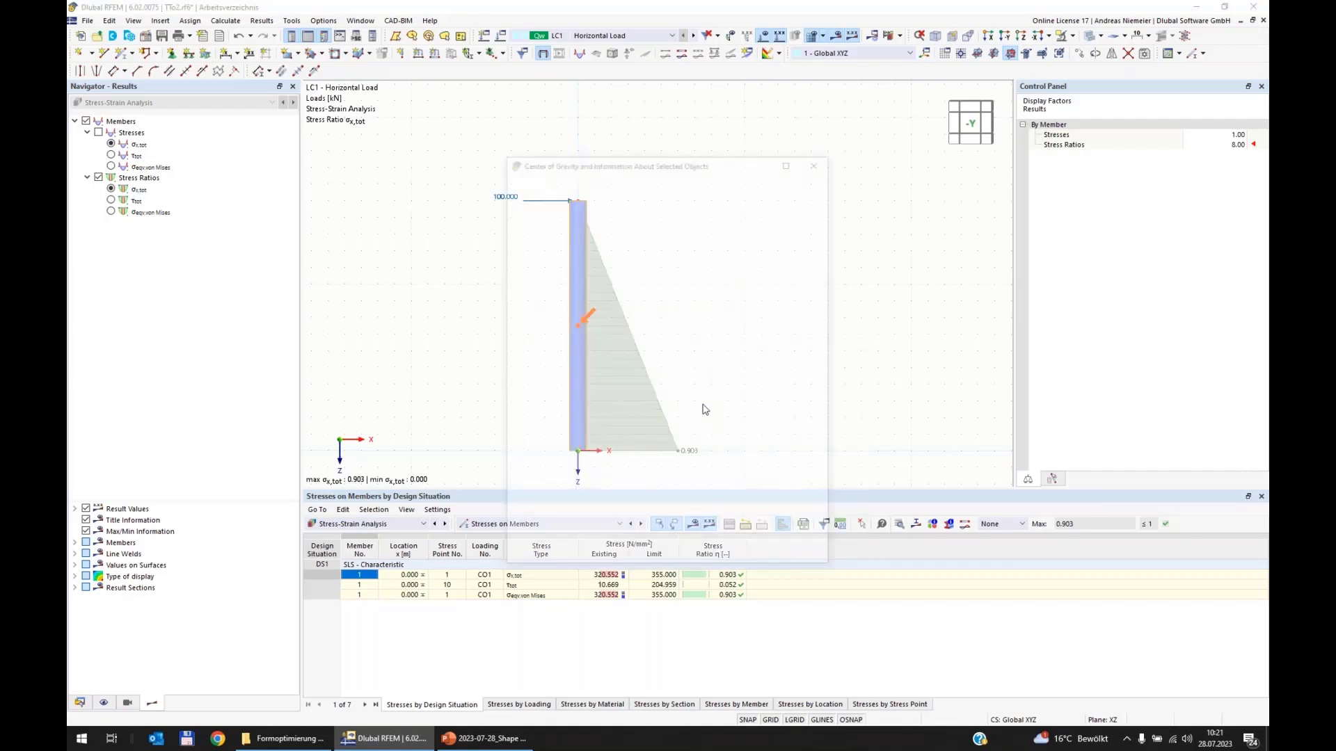
click(727, 322)
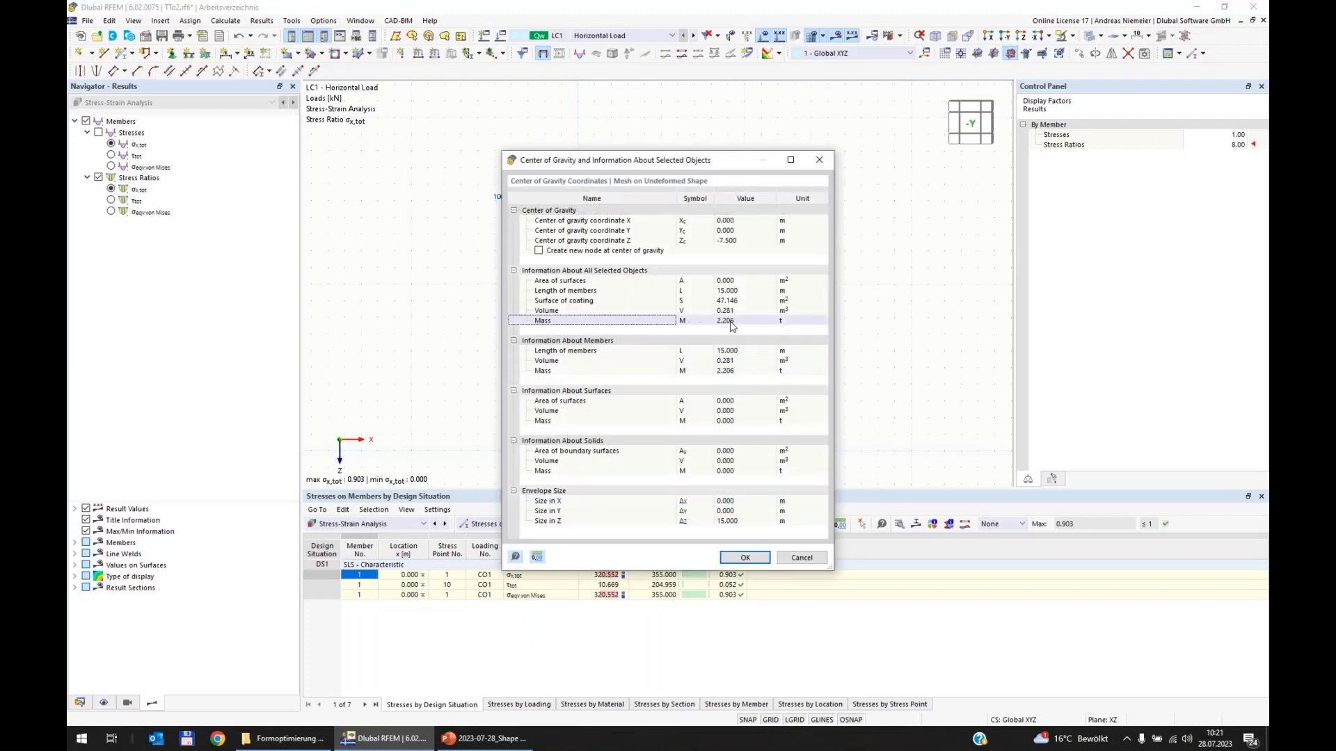
click(727, 322)
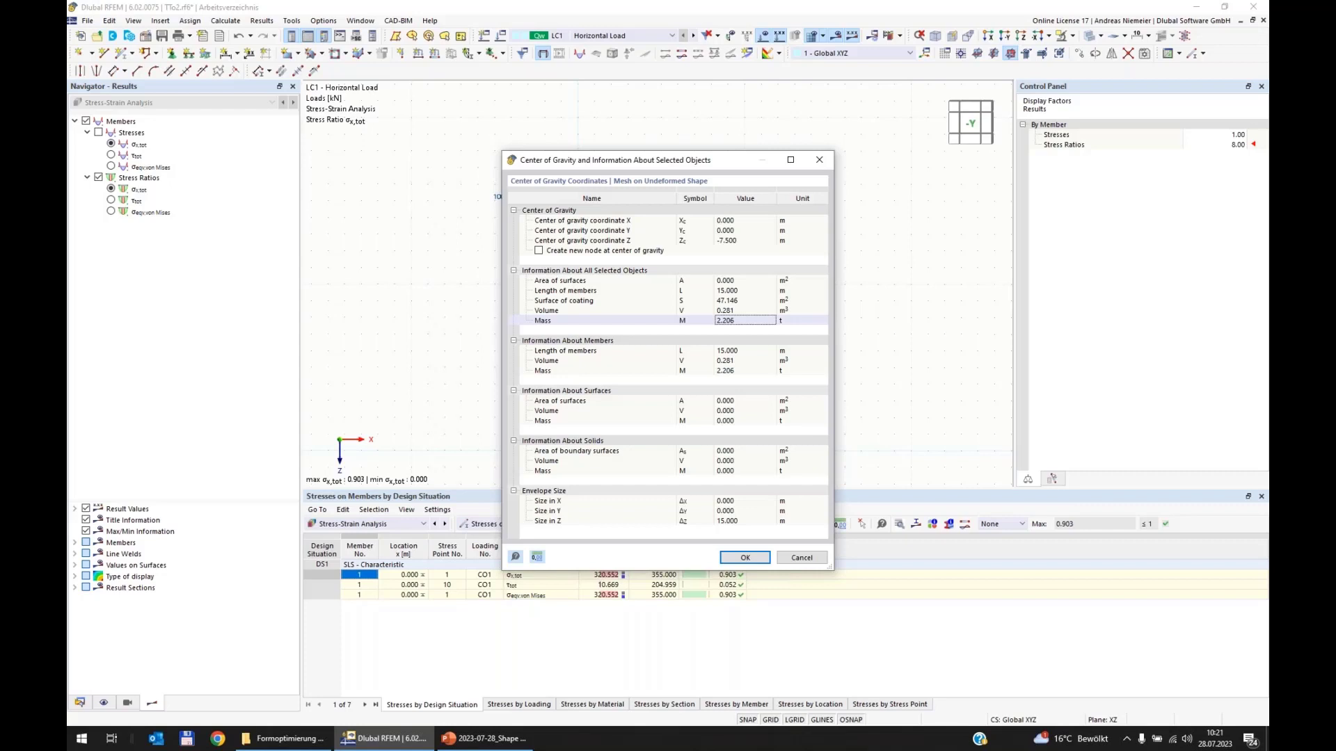
click(811, 562)
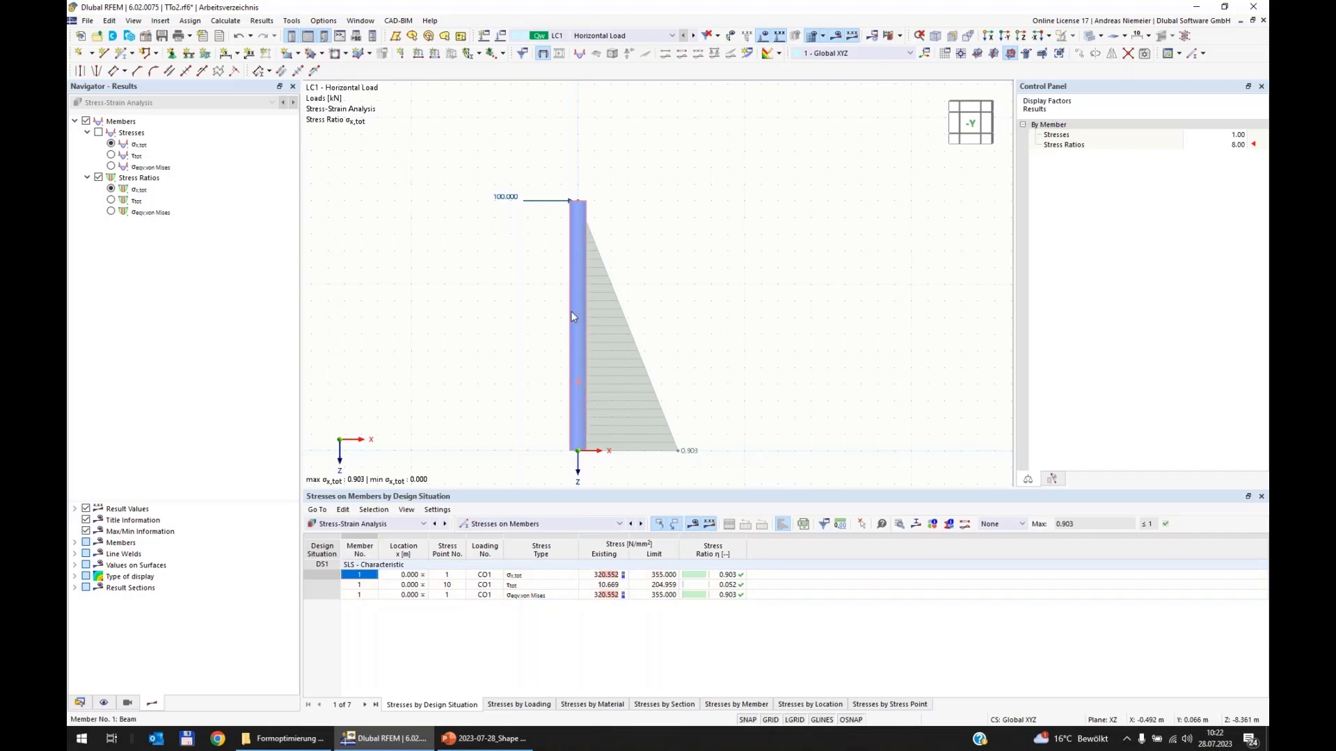
Step: Open the cantilever member's section settings and set its distribution type to Linear
double_click(571, 313)
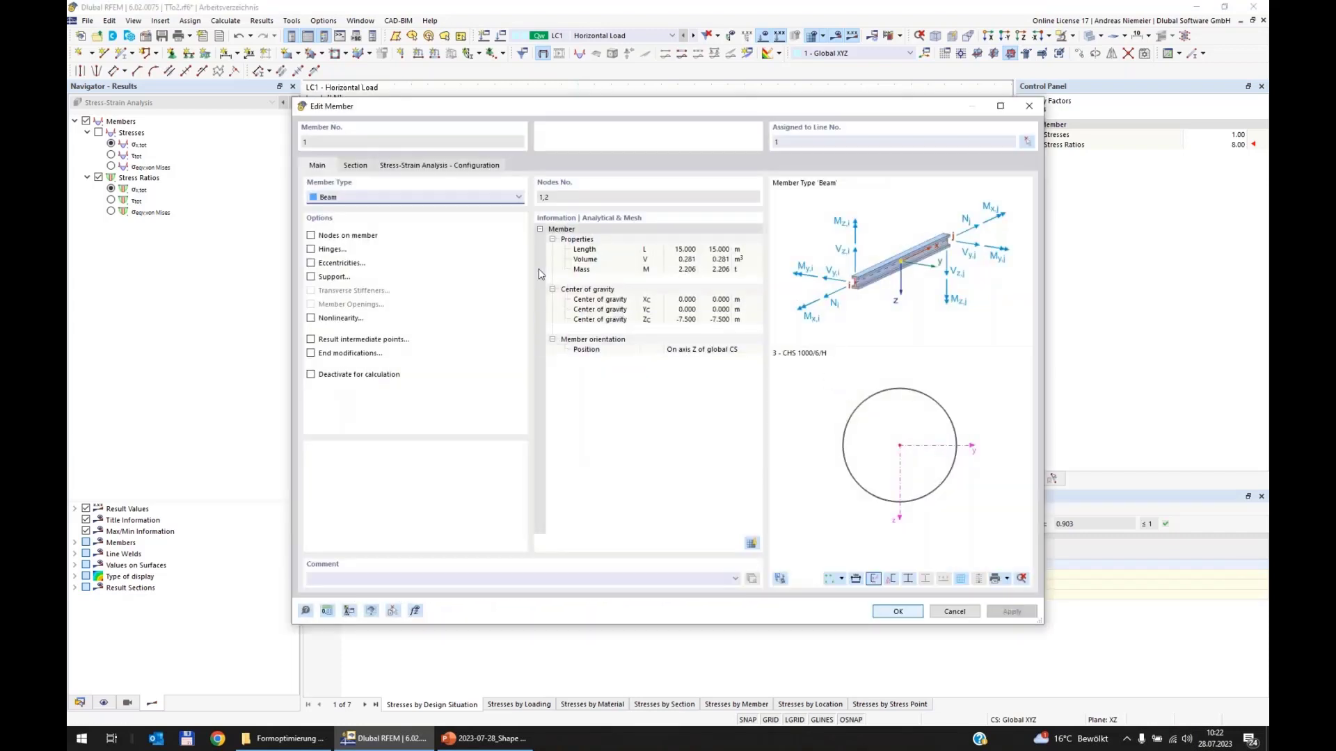
click(356, 166)
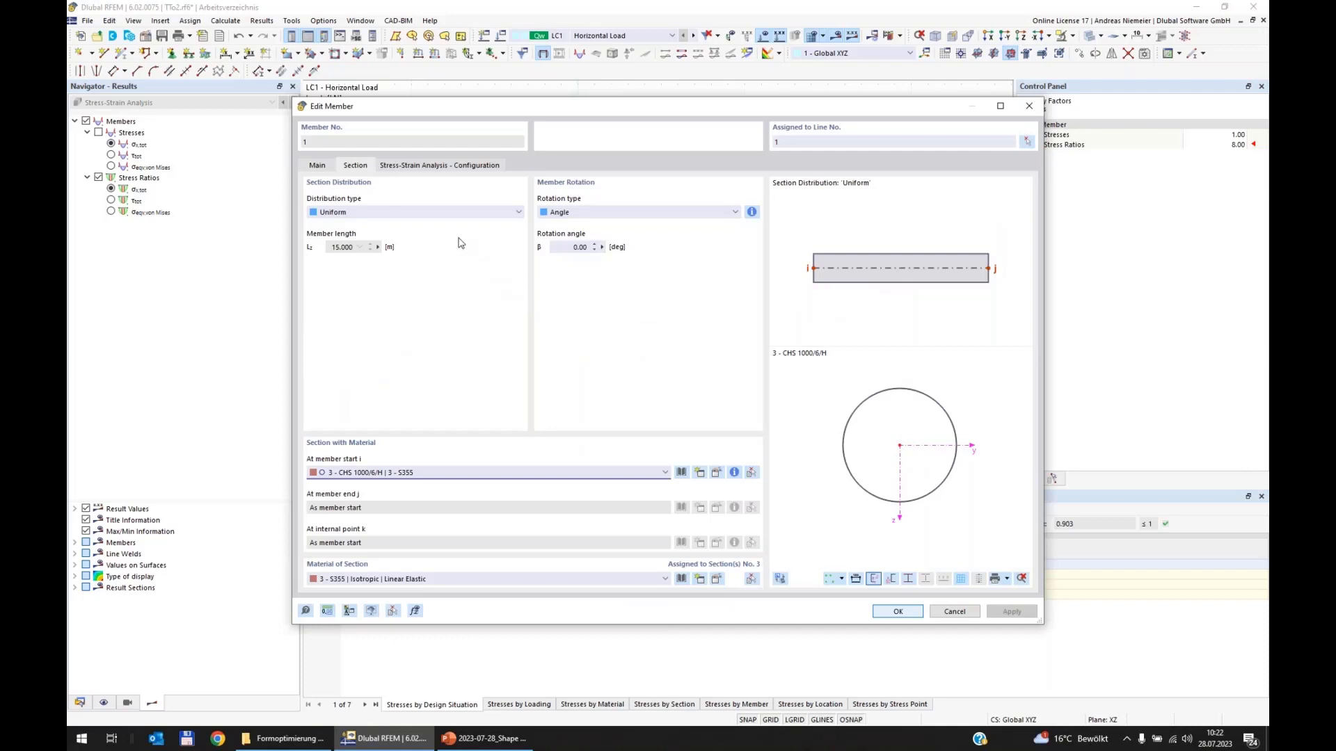
click(353, 212)
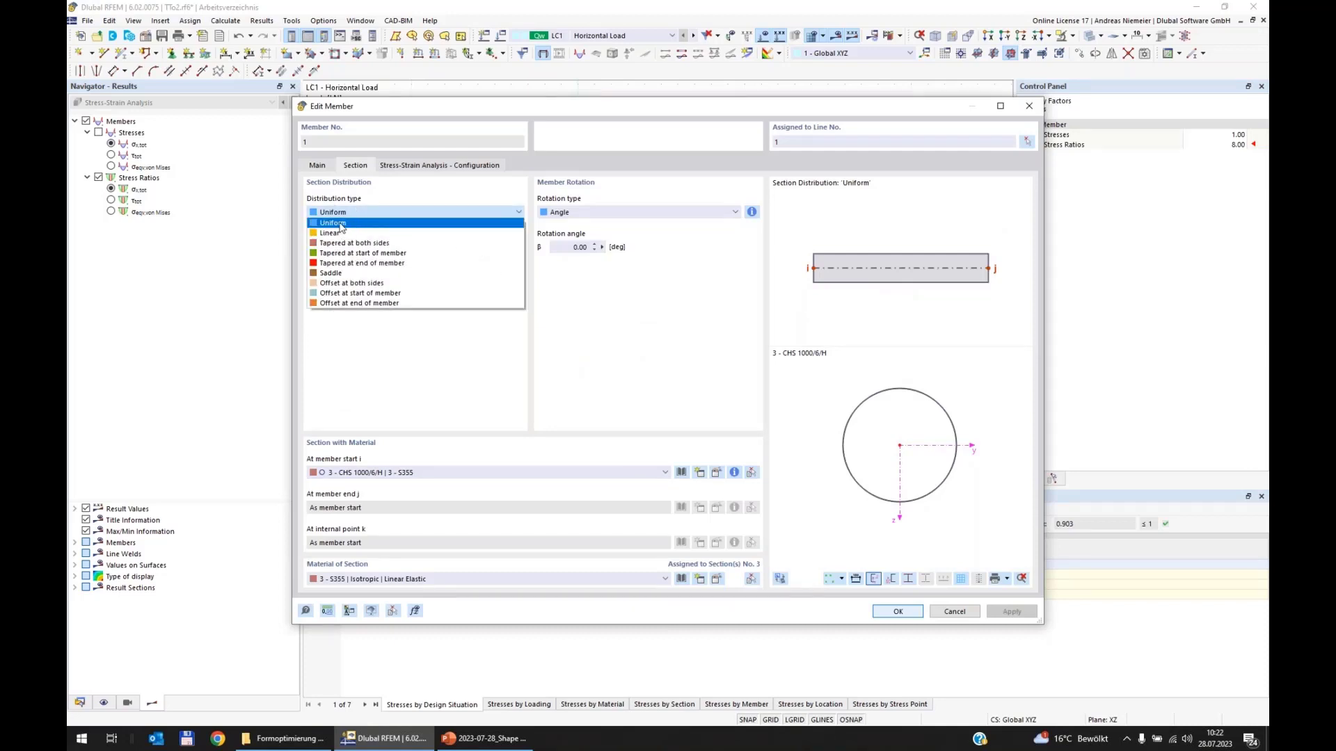
click(341, 223)
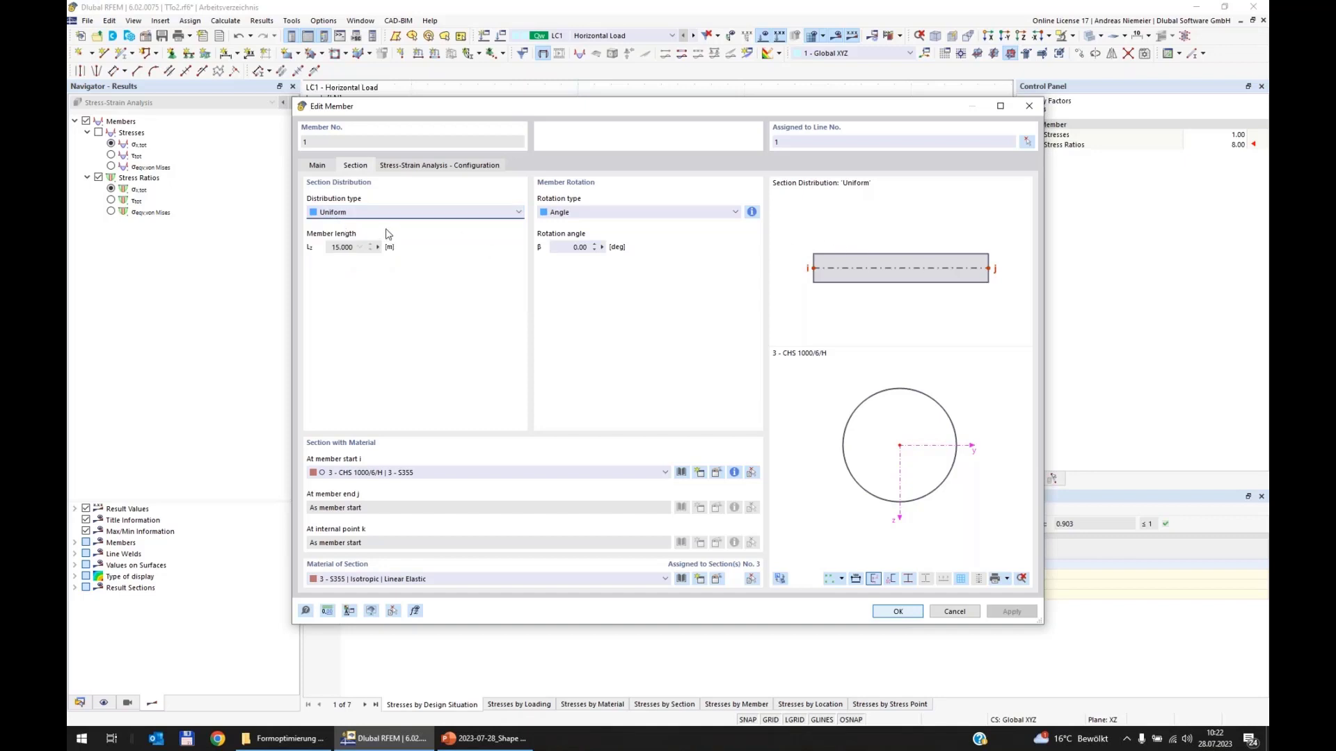
click(400, 213)
click(377, 237)
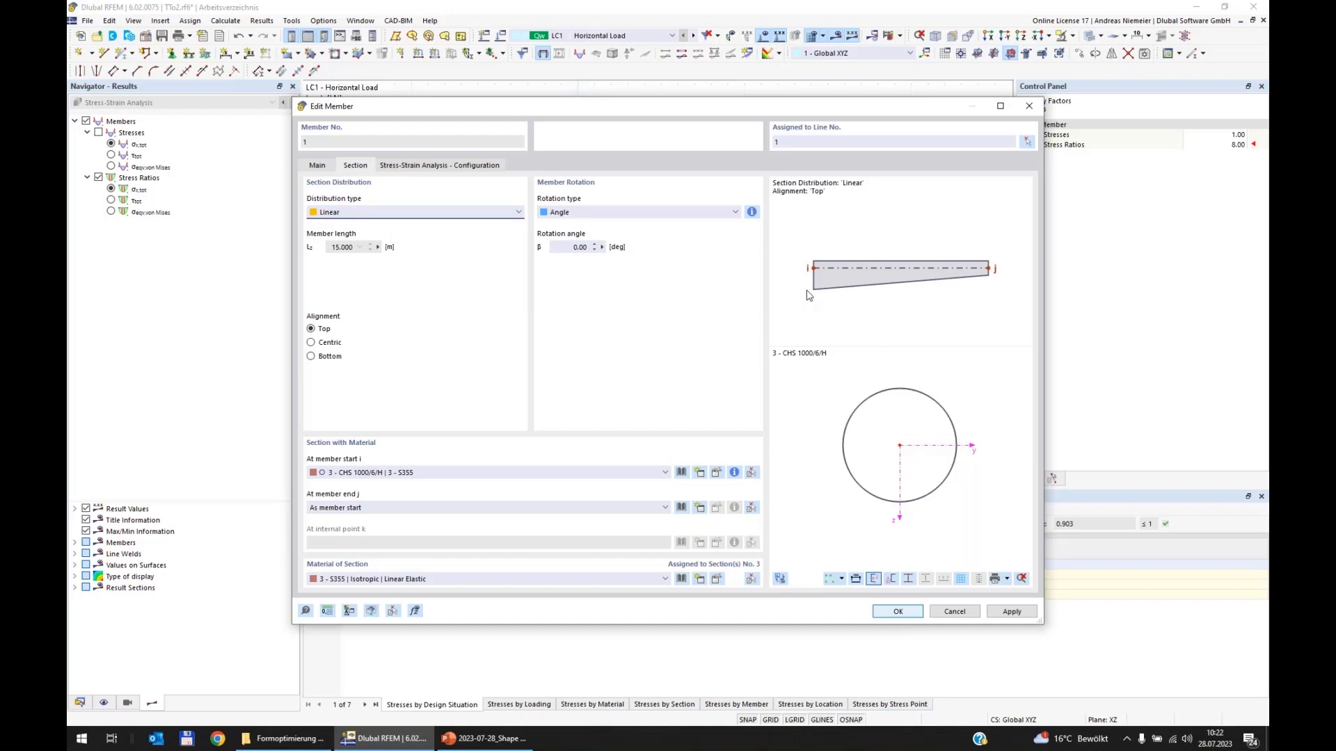
Step: Browse the tapered, saddle and offset distribution types for the member, and return to Linear
click(457, 213)
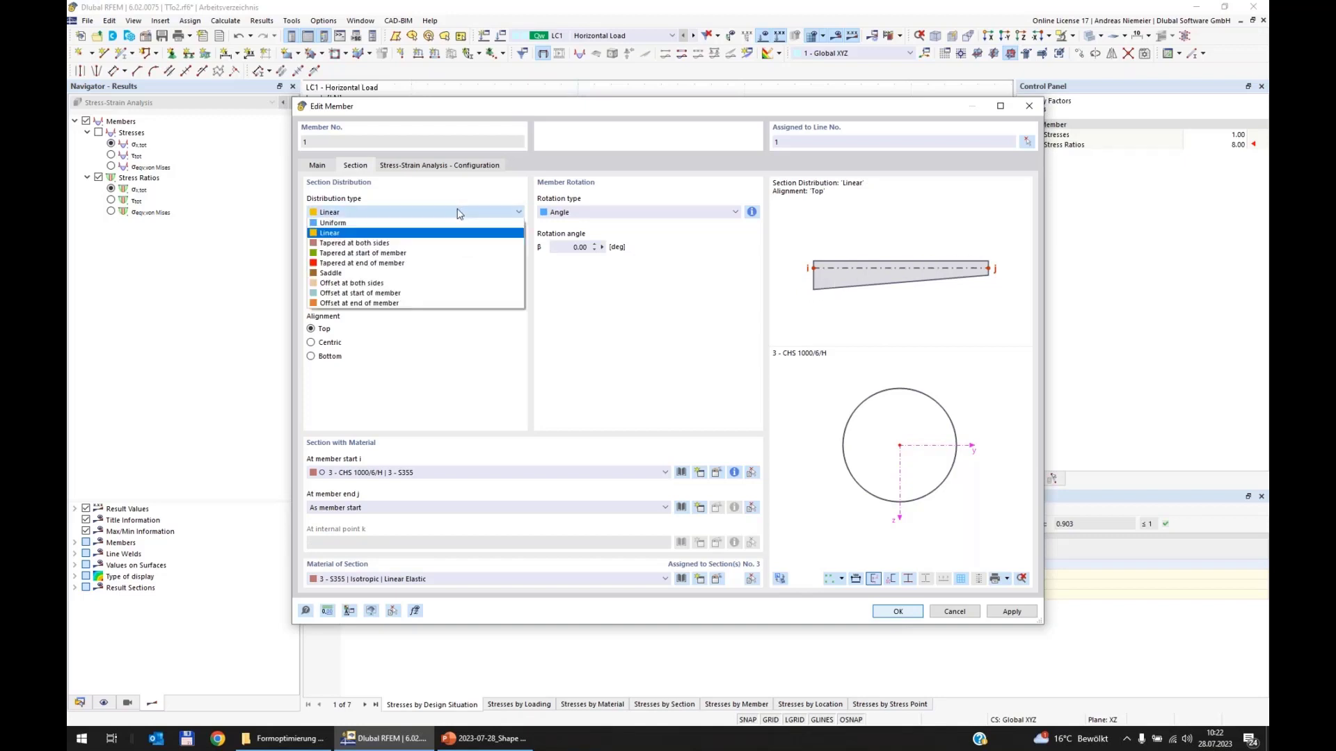
click(429, 243)
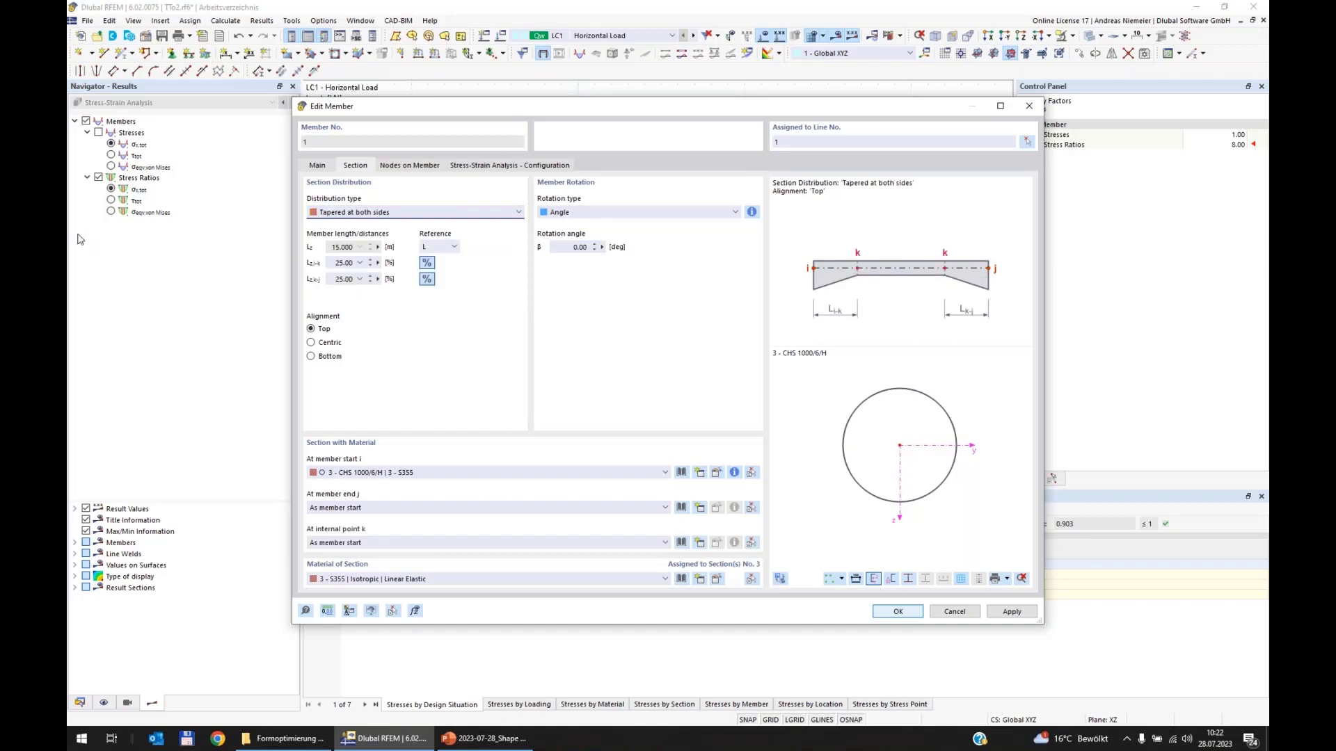
key(Down)
key(Down)
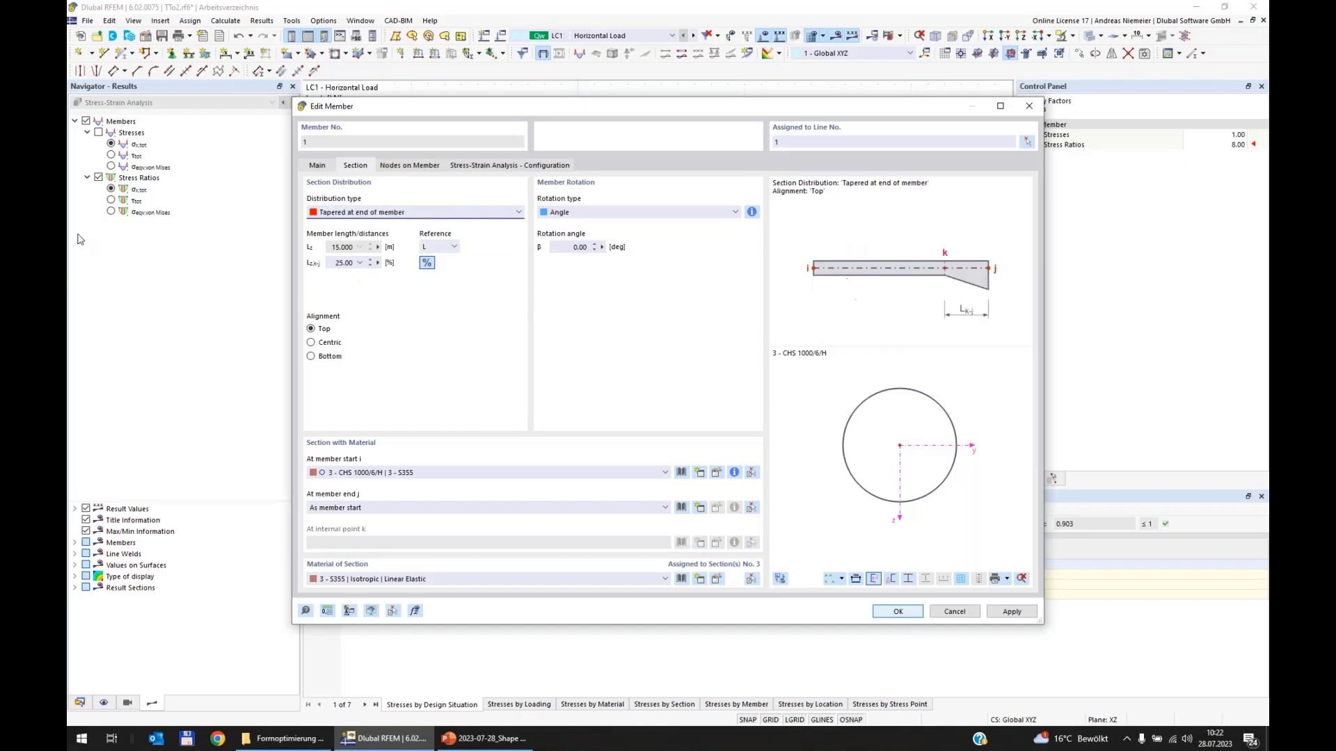
key(Down)
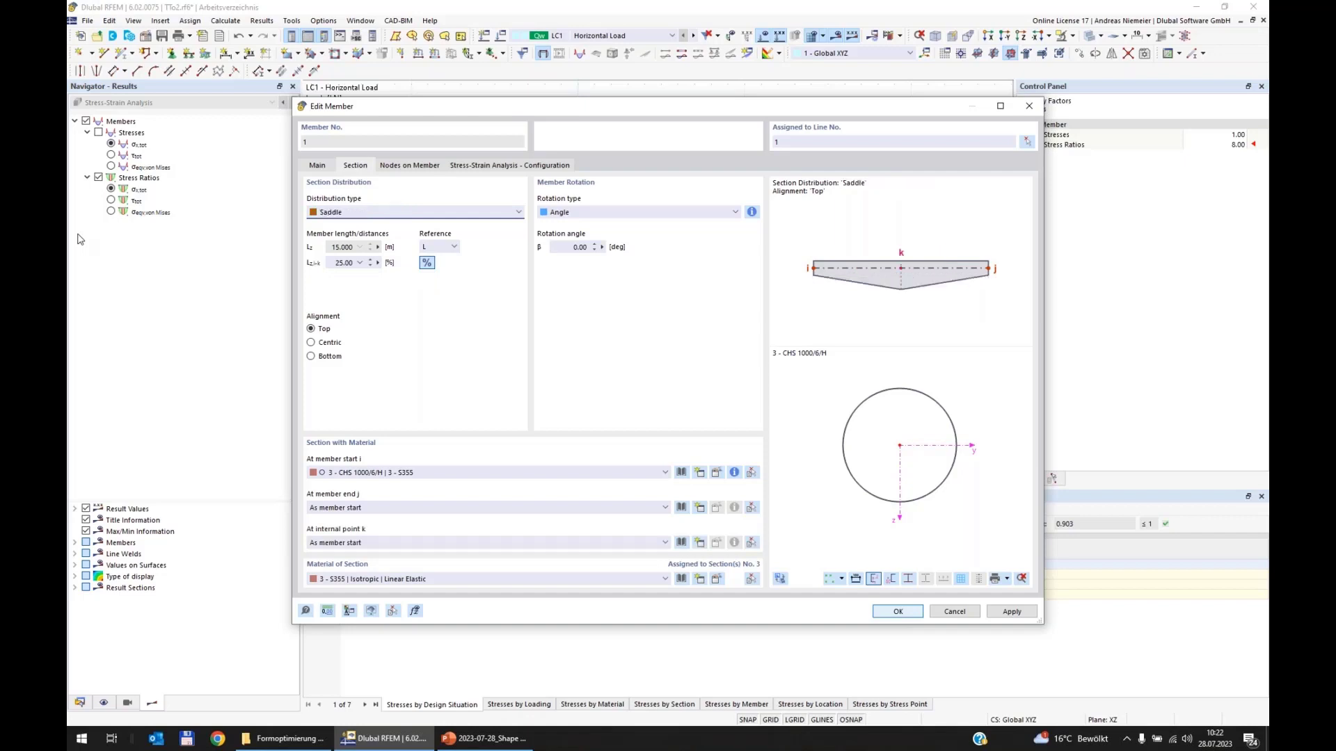
key(Down)
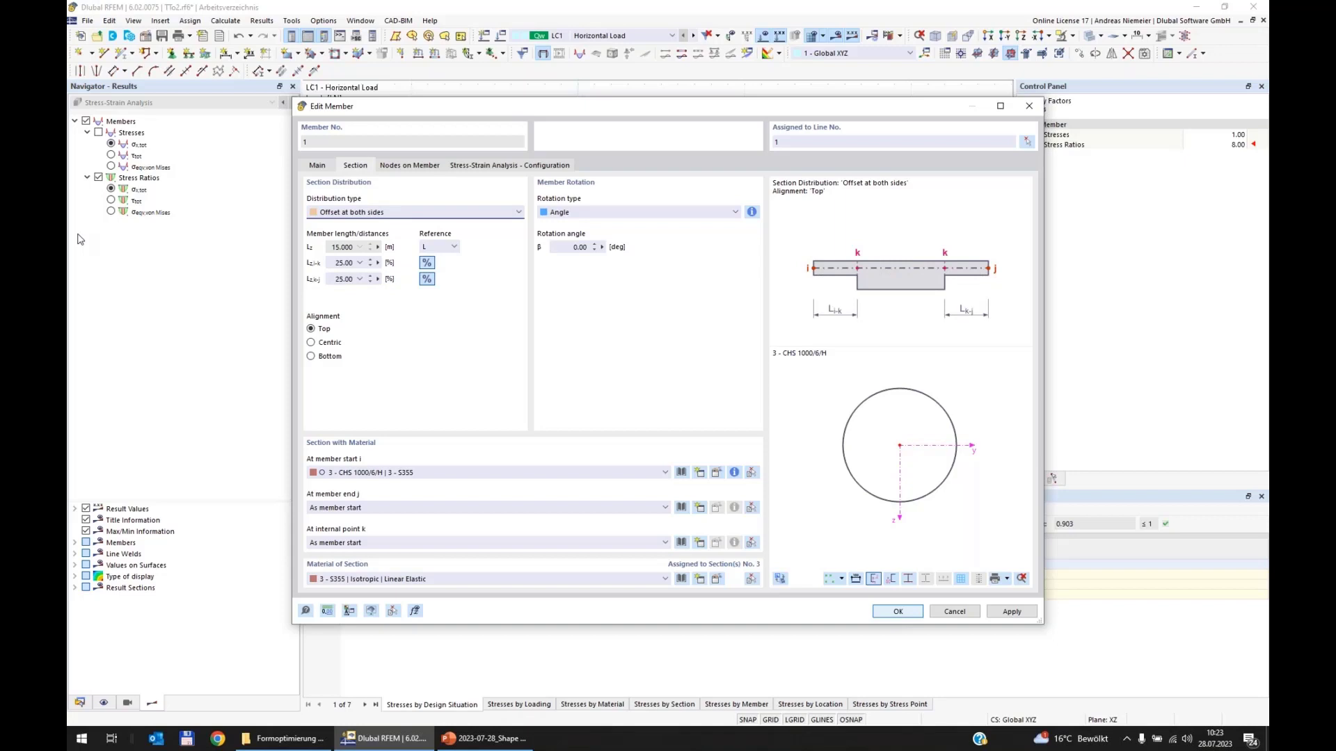
key(Down)
key(Down)
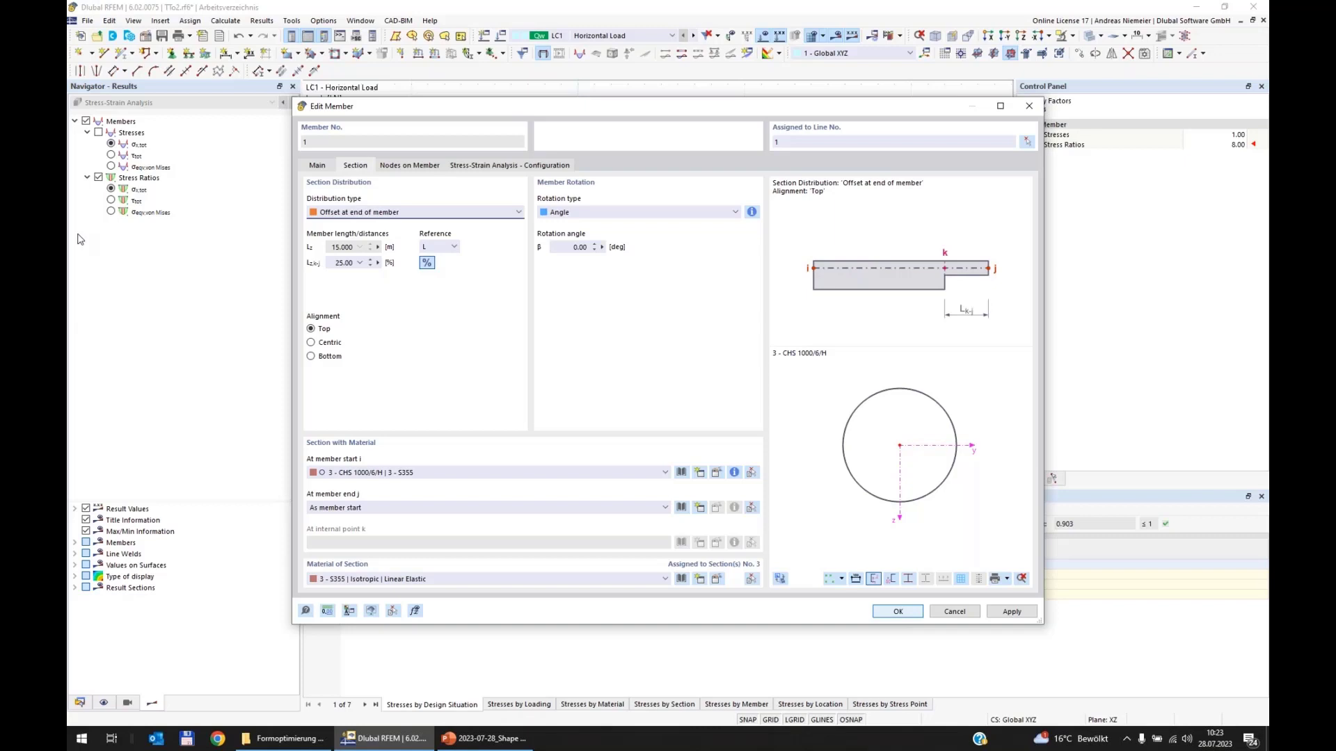
click(435, 214)
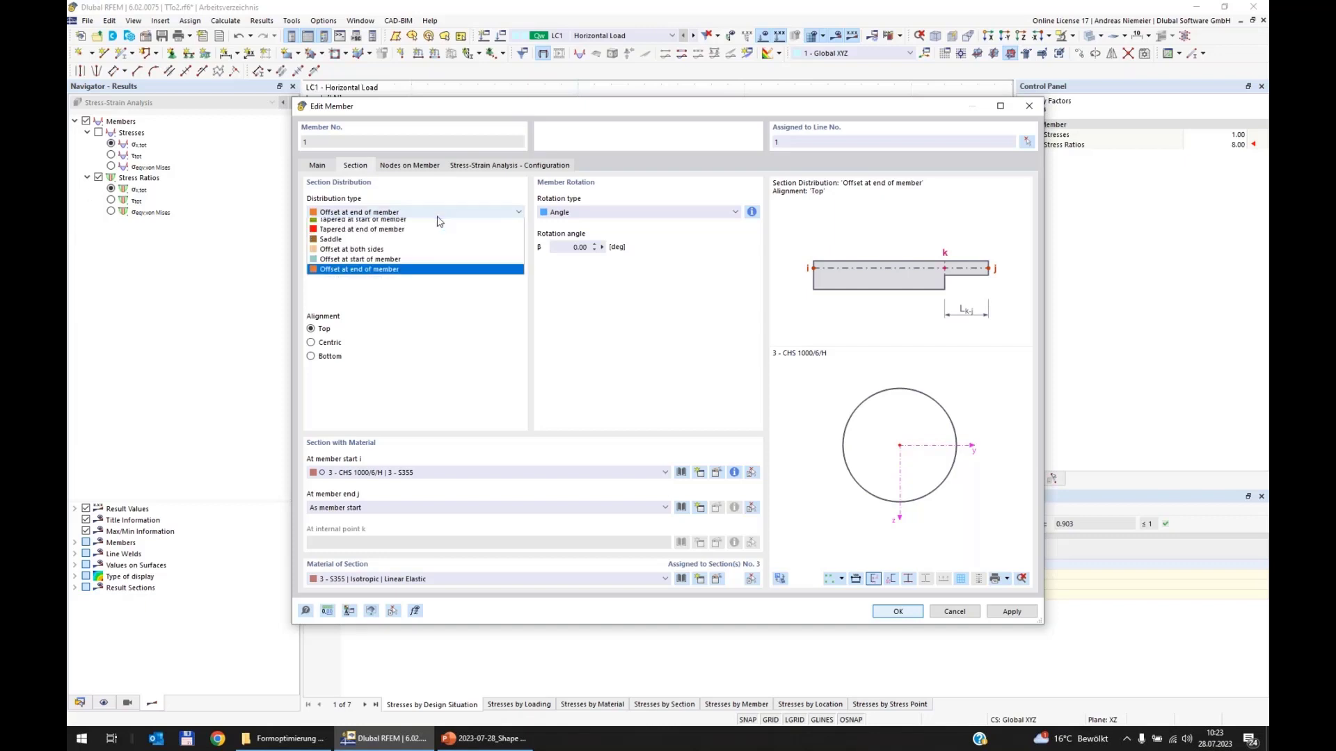
click(417, 233)
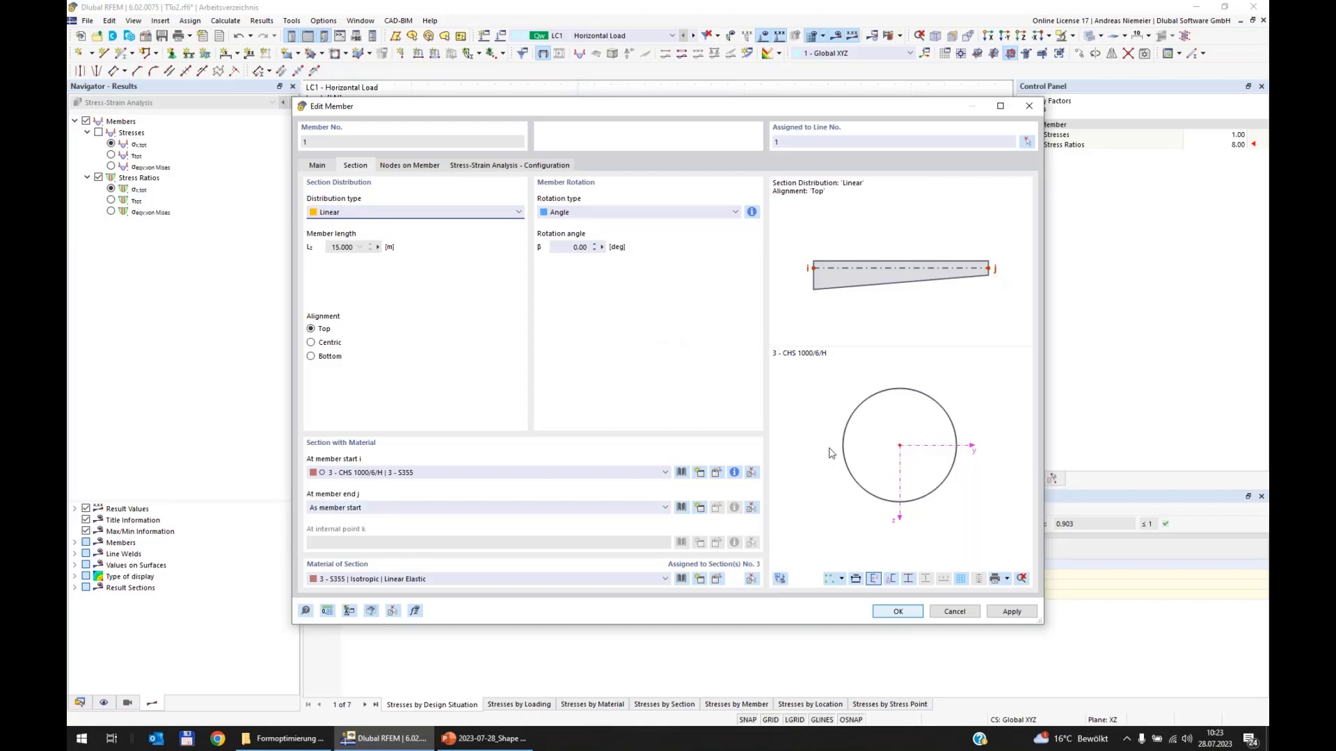
Step: Add a thin-walled circular hollow section for the member end and assign it the S355 material
click(683, 512)
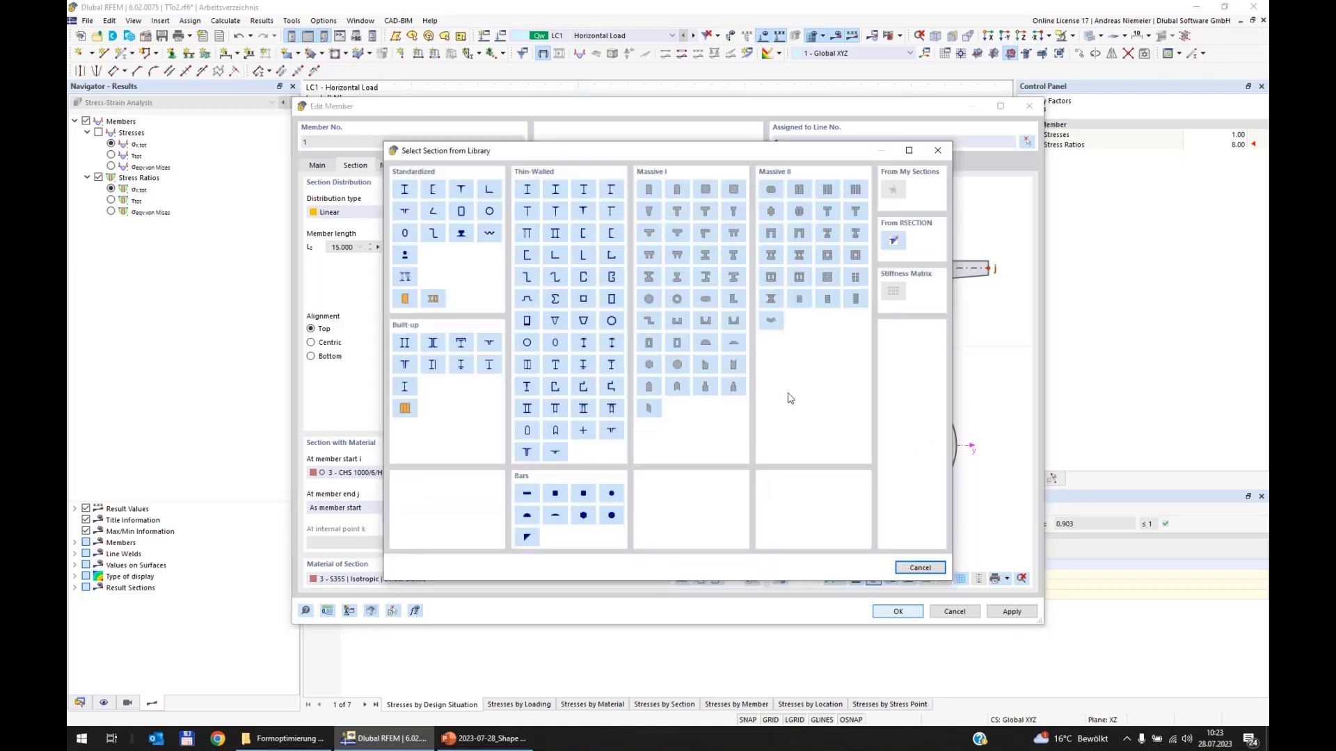
click(917, 568)
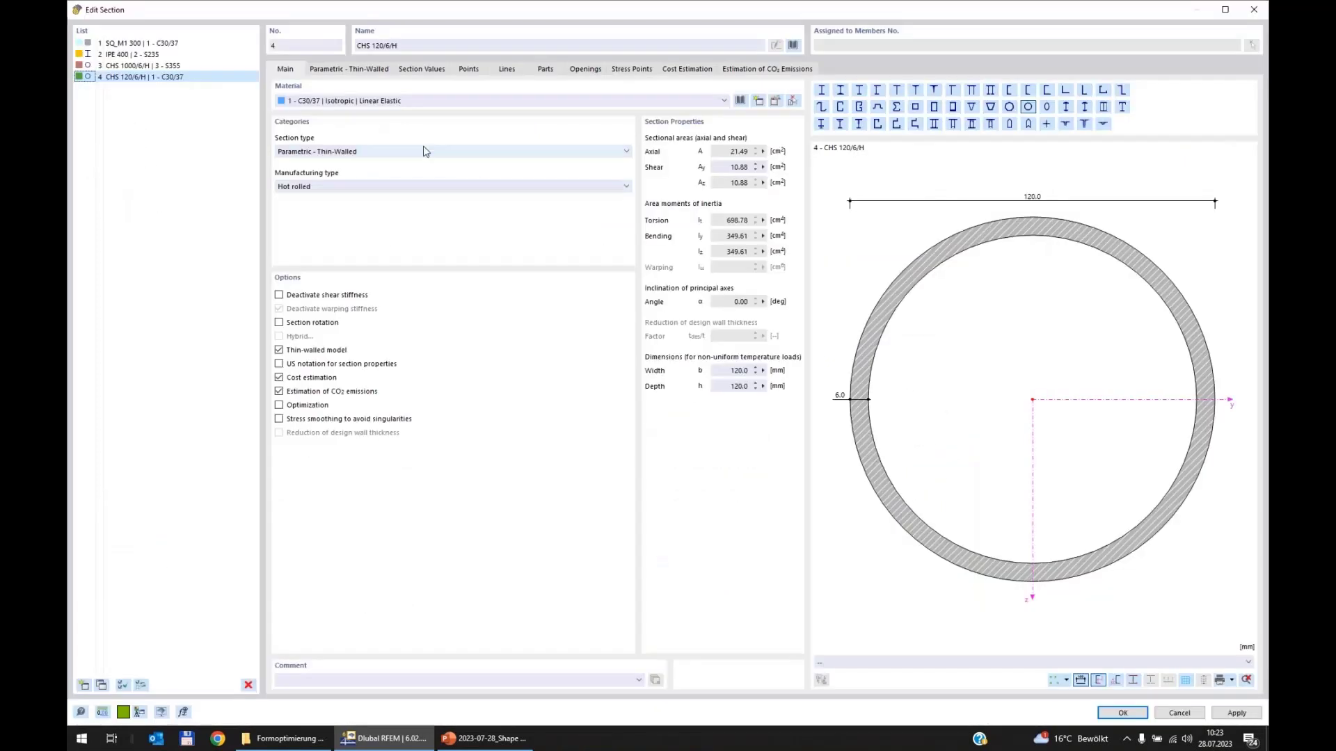
click(427, 102)
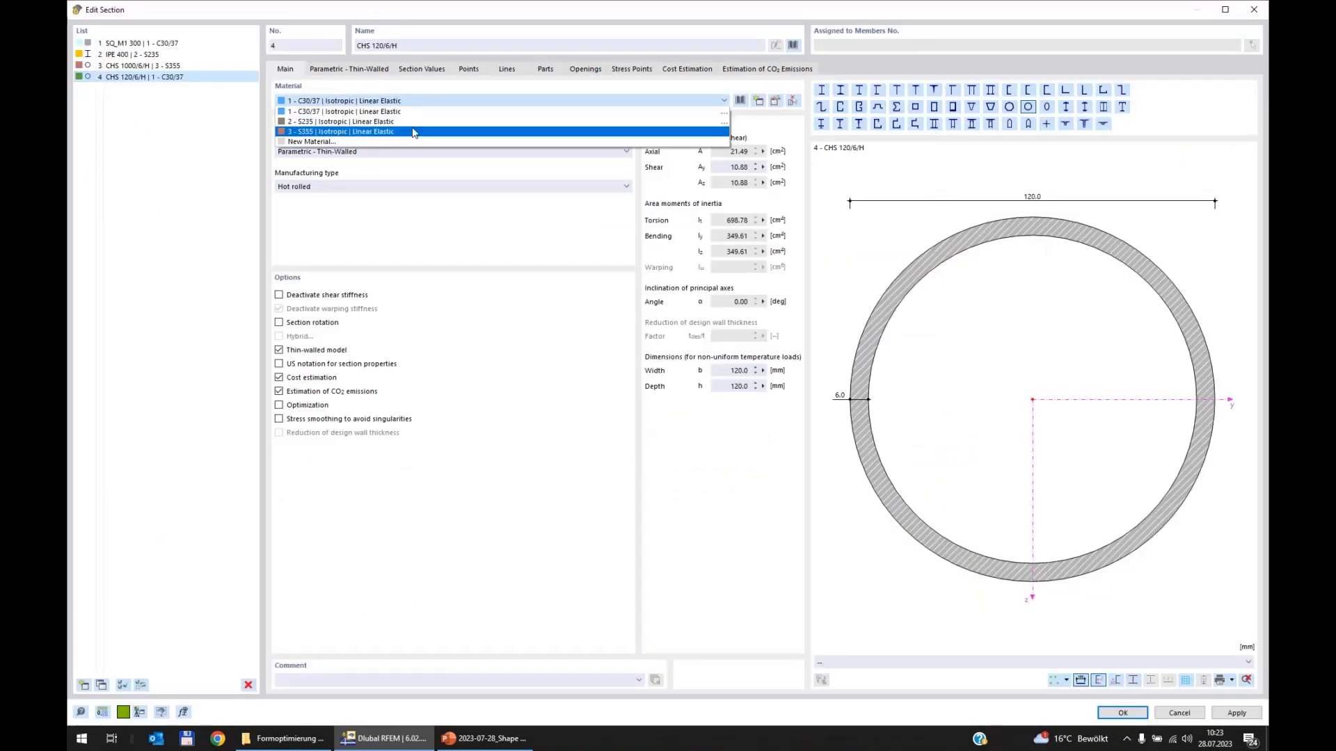
click(413, 132)
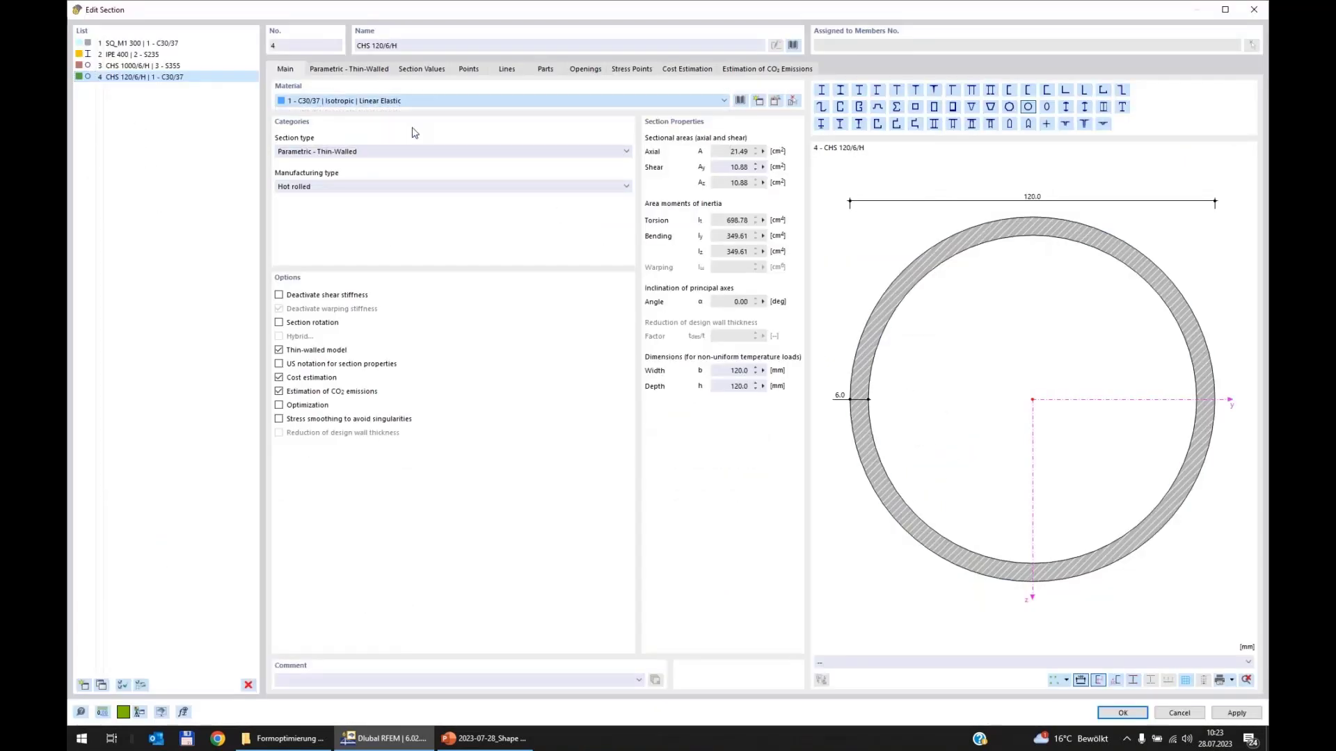
Step: Open the end section's parameters and display its FEA unit shear stresses for a shear force Vy of 1 kN
click(367, 69)
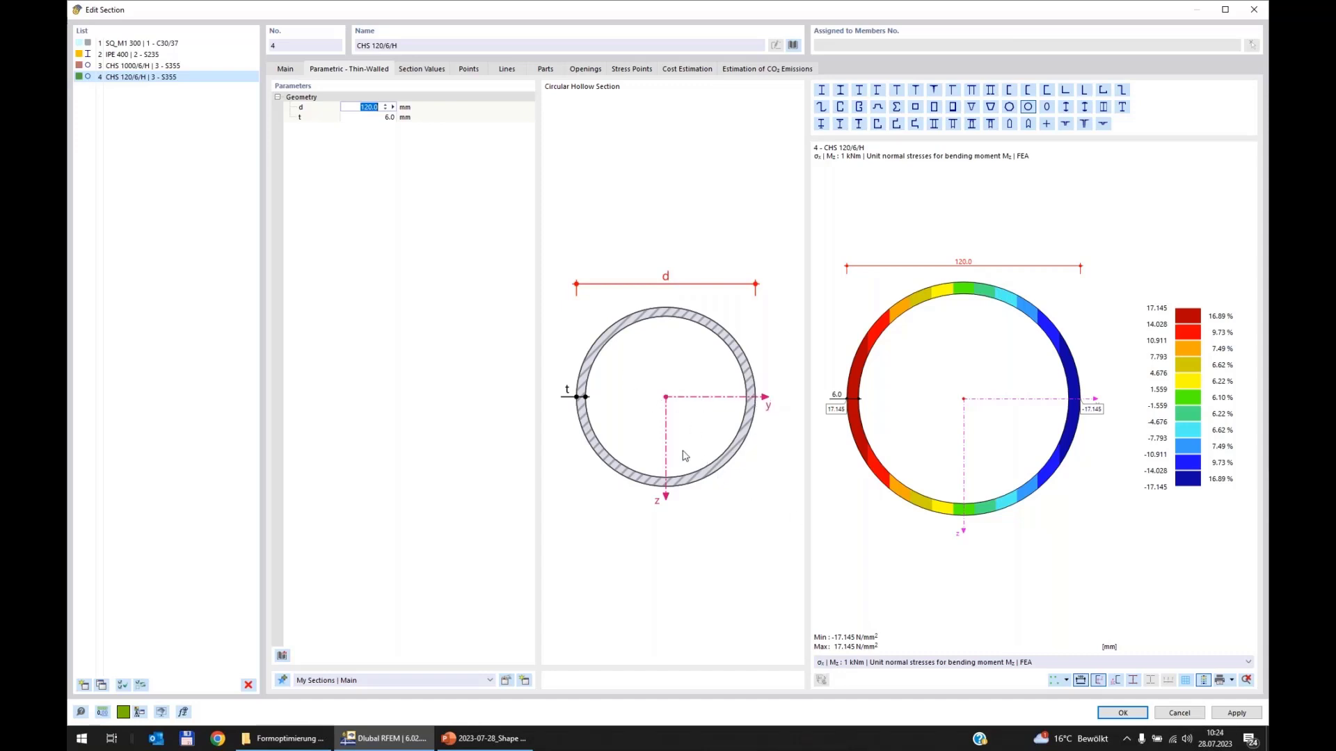
click(915, 667)
click(915, 666)
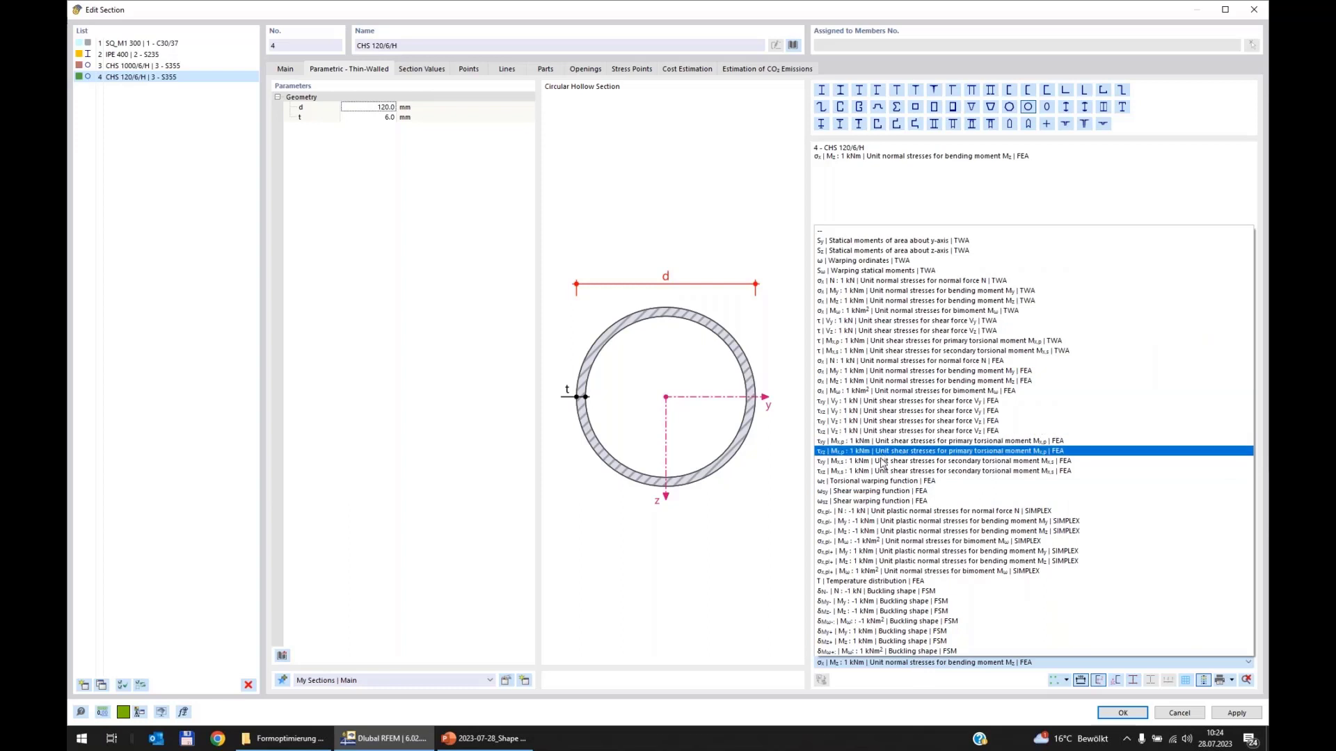
click(828, 402)
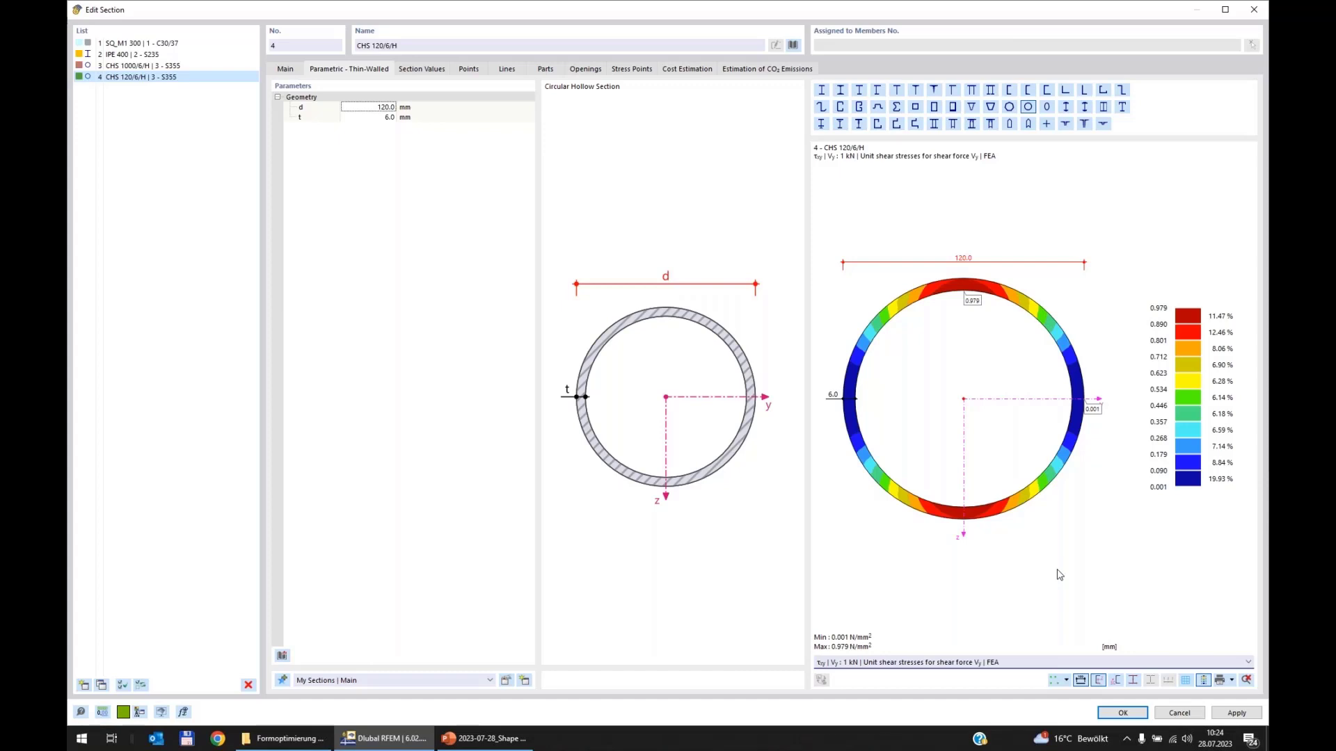
Step: Set the end section's diameter to 100 mm and accept the new section
click(374, 101)
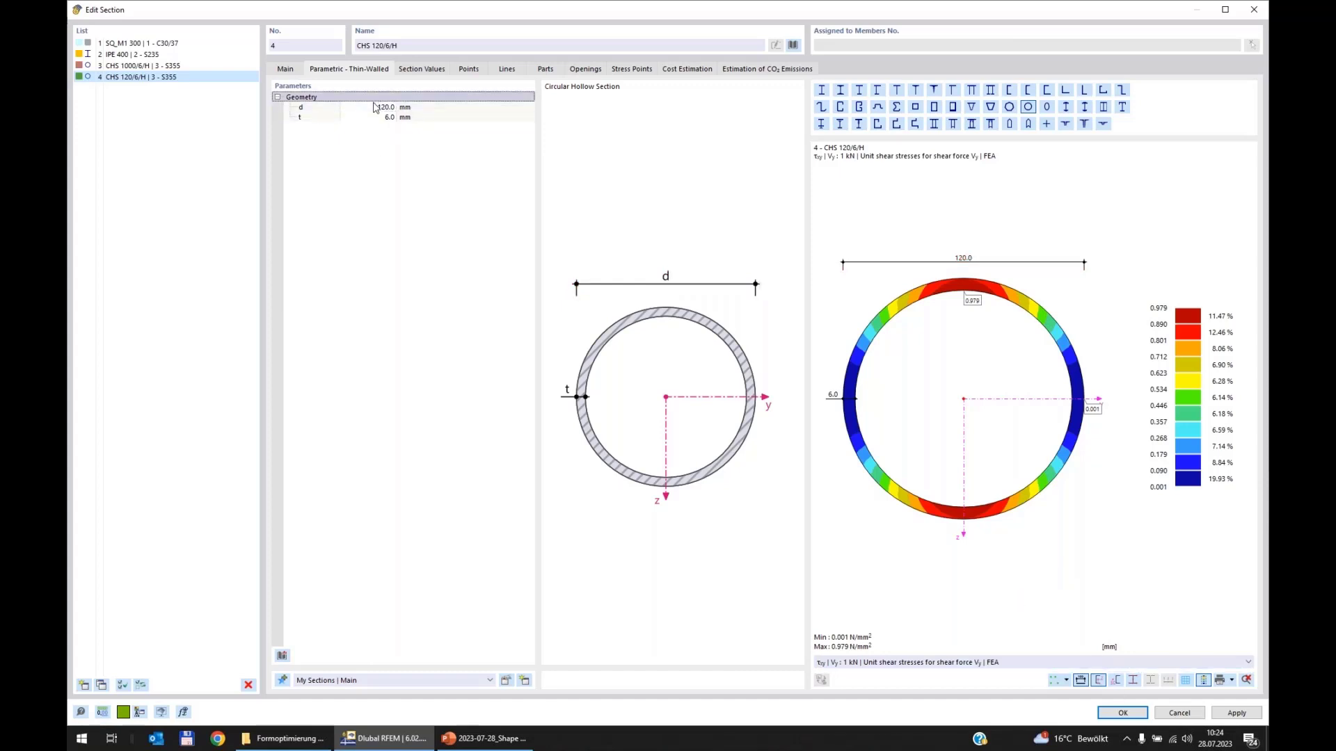
click(374, 107)
text(100)
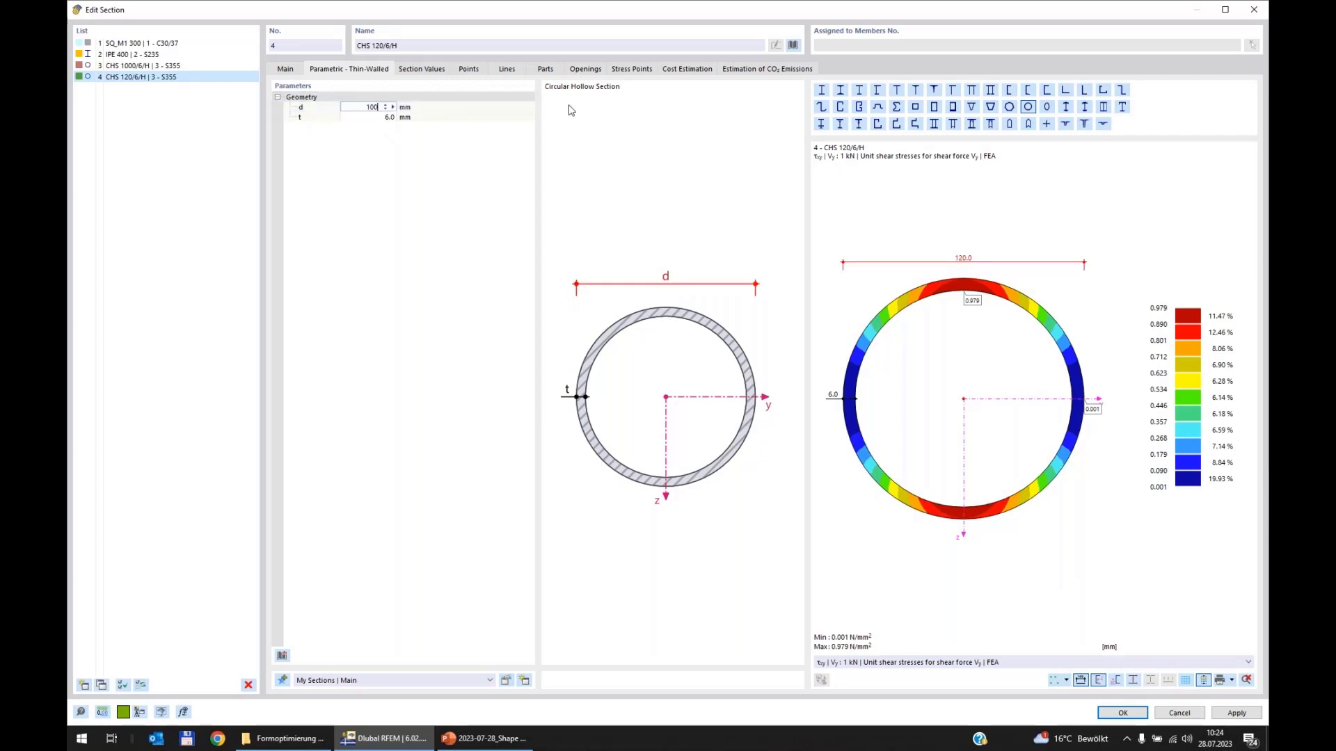
key(Return)
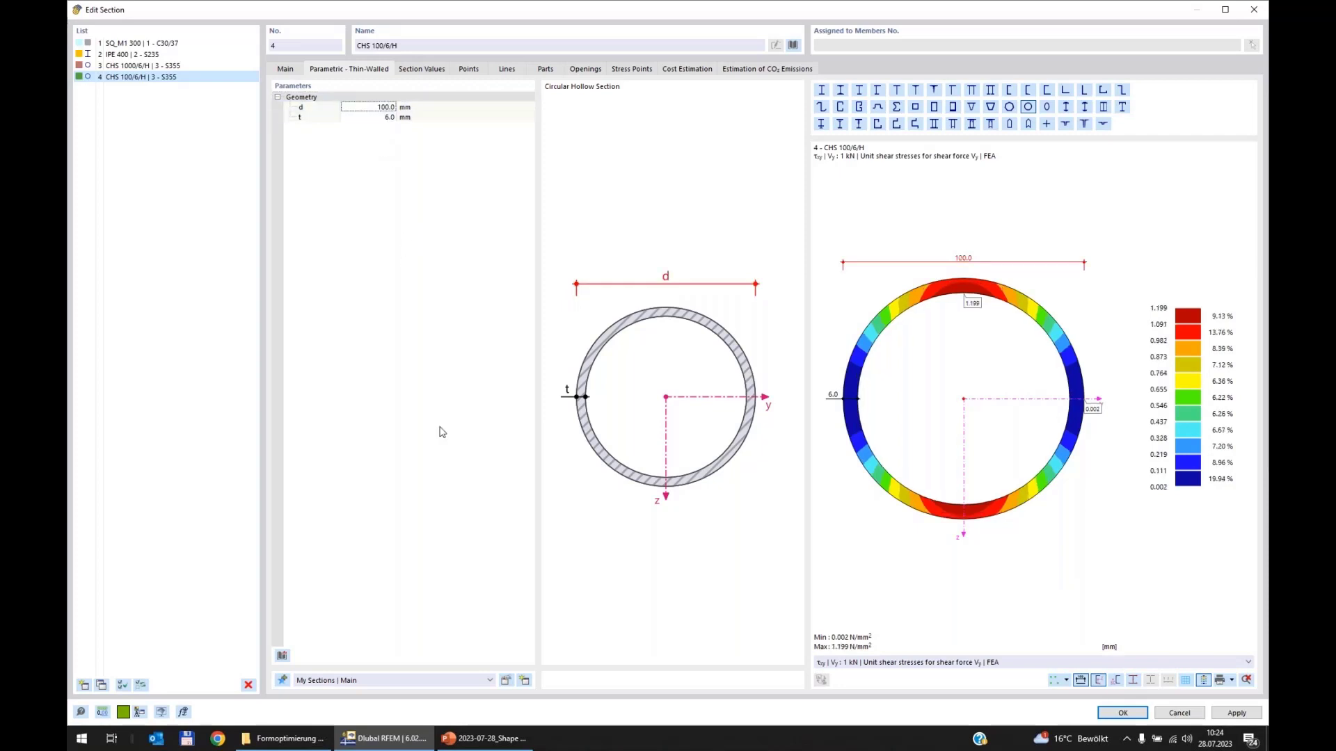
click(1123, 713)
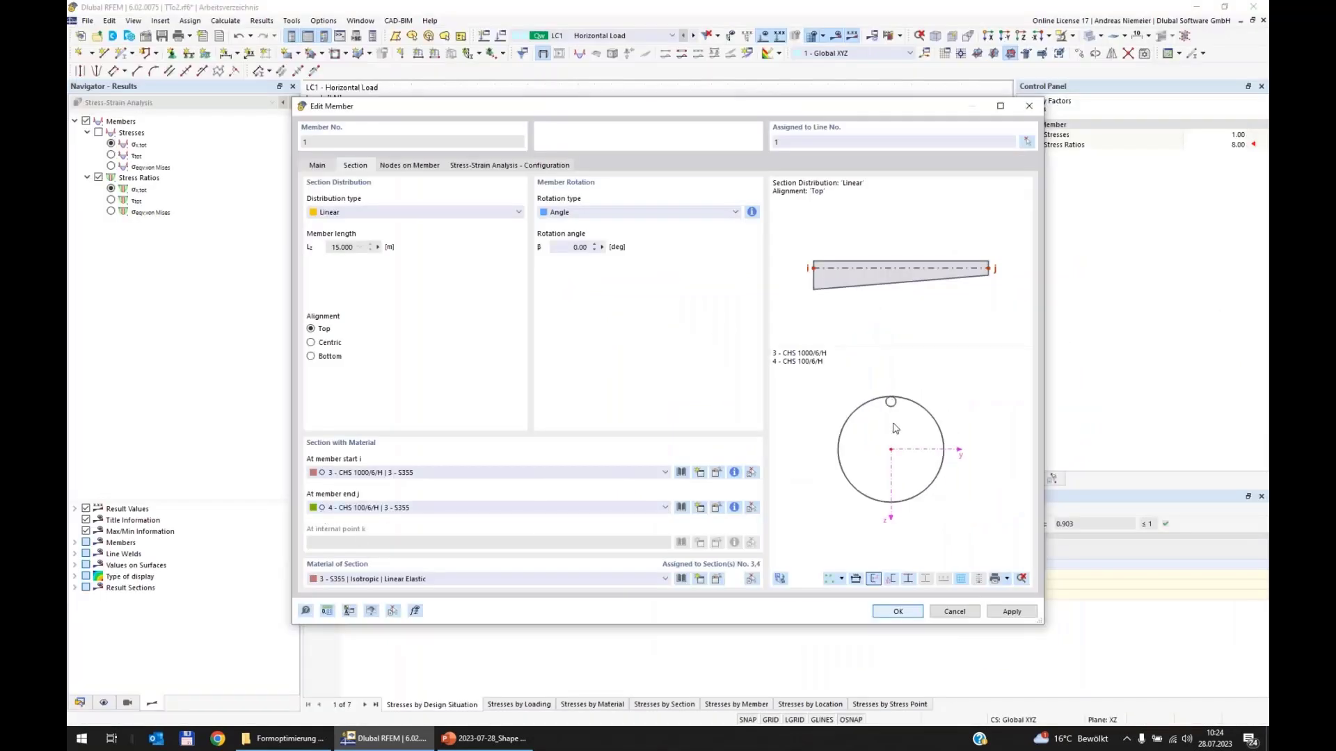
Step: Set the linearly tapered member's alignment to Centric and calculate the stress-strain analysis
click(322, 344)
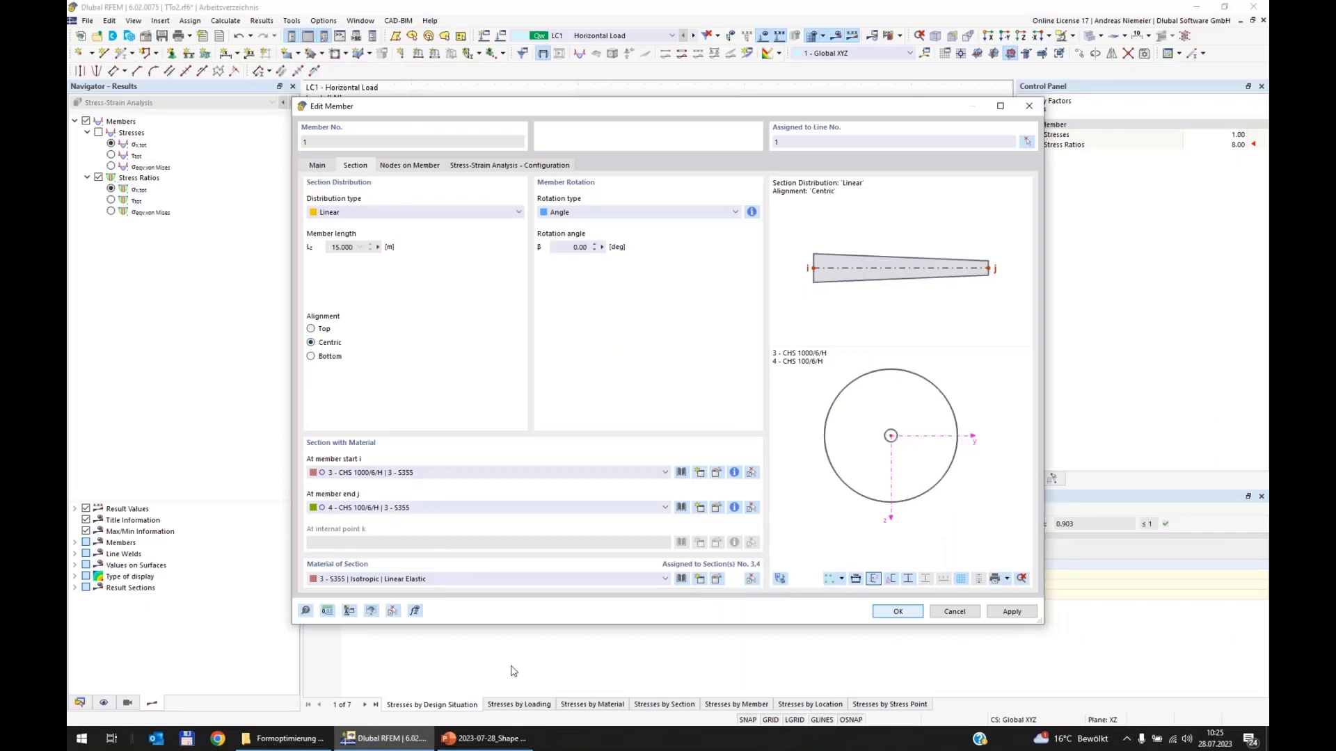
click(882, 613)
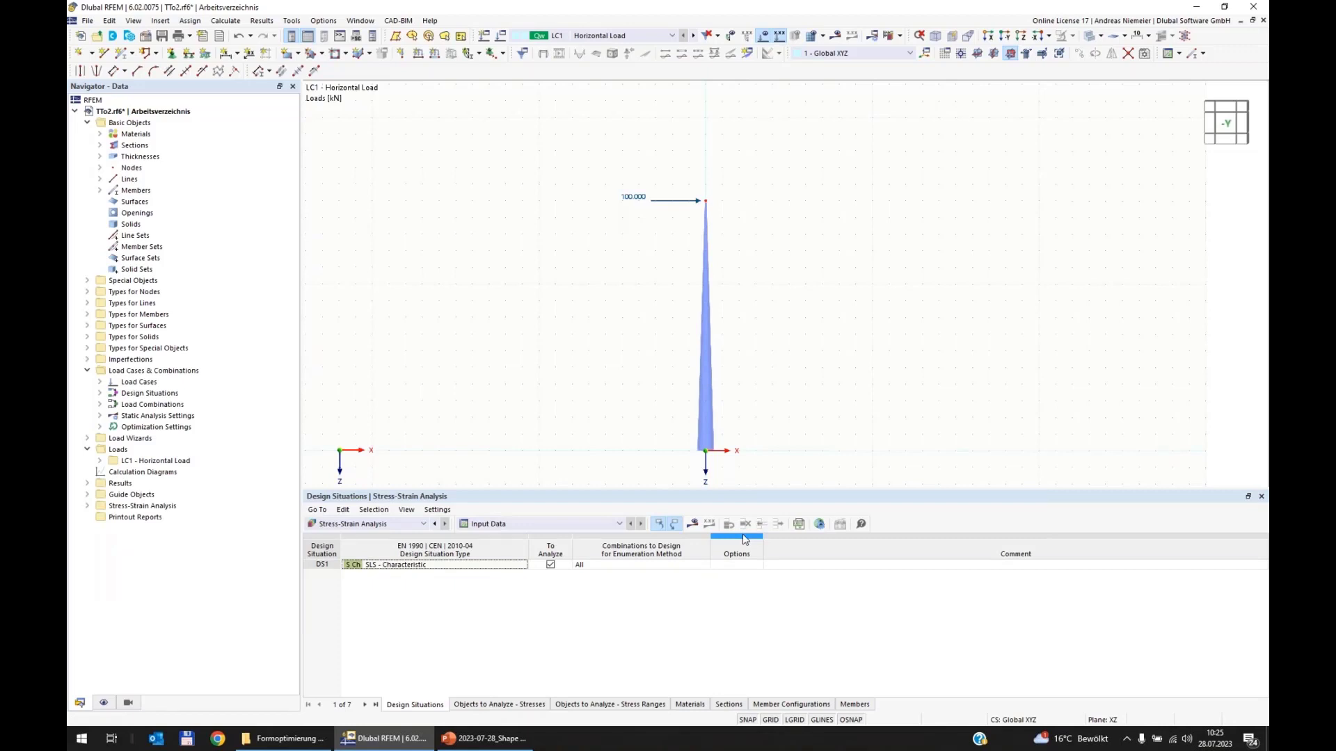
click(890, 37)
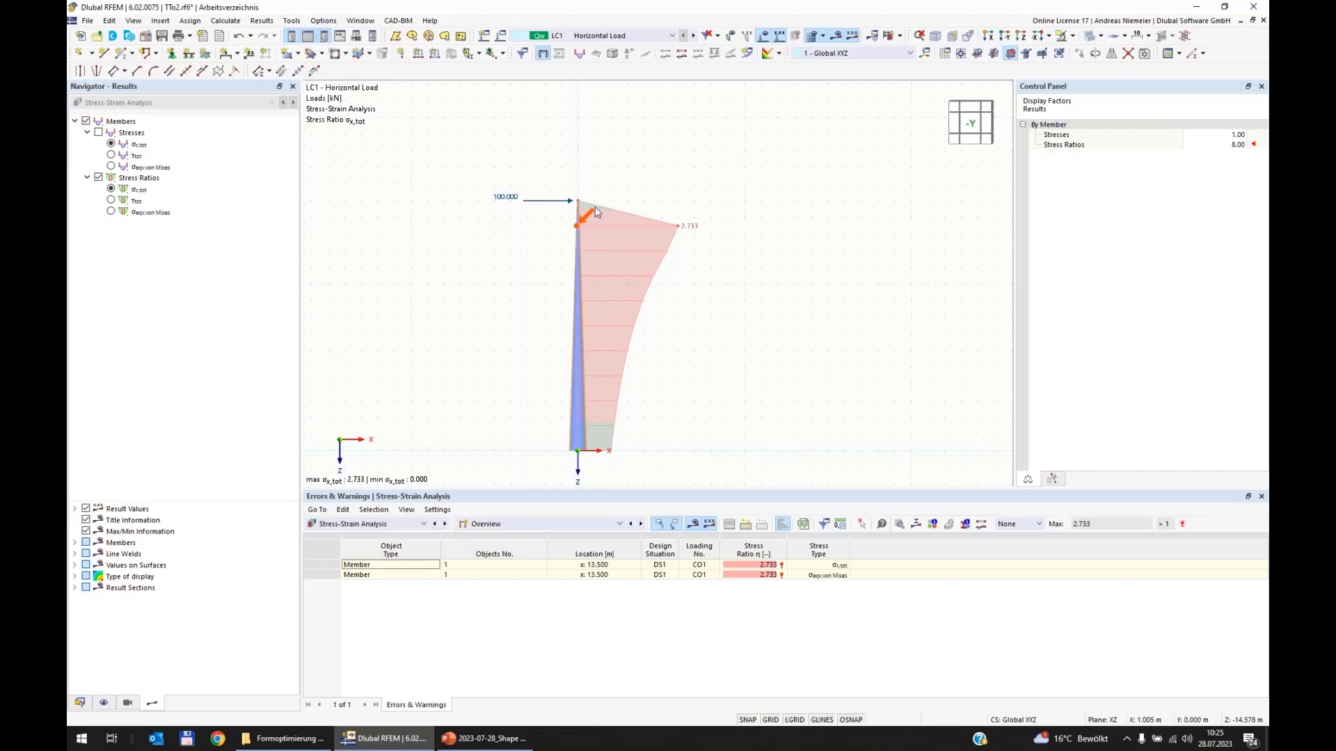
Step: Examine the stress ratio diagram along the tapered cantilever, from the loaded tip down to the support
scroll(590, 208, up, 3)
scroll(588, 185, down, 3)
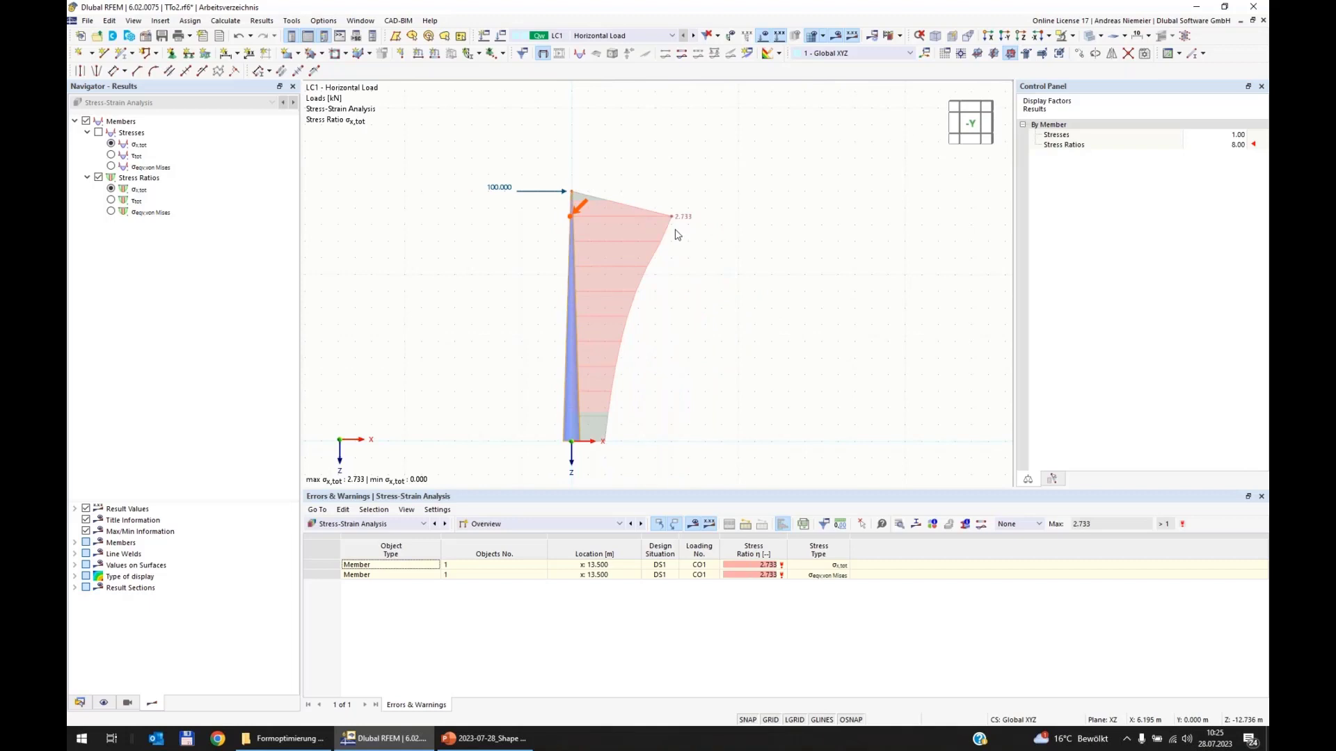
scroll(640, 202, up, 2)
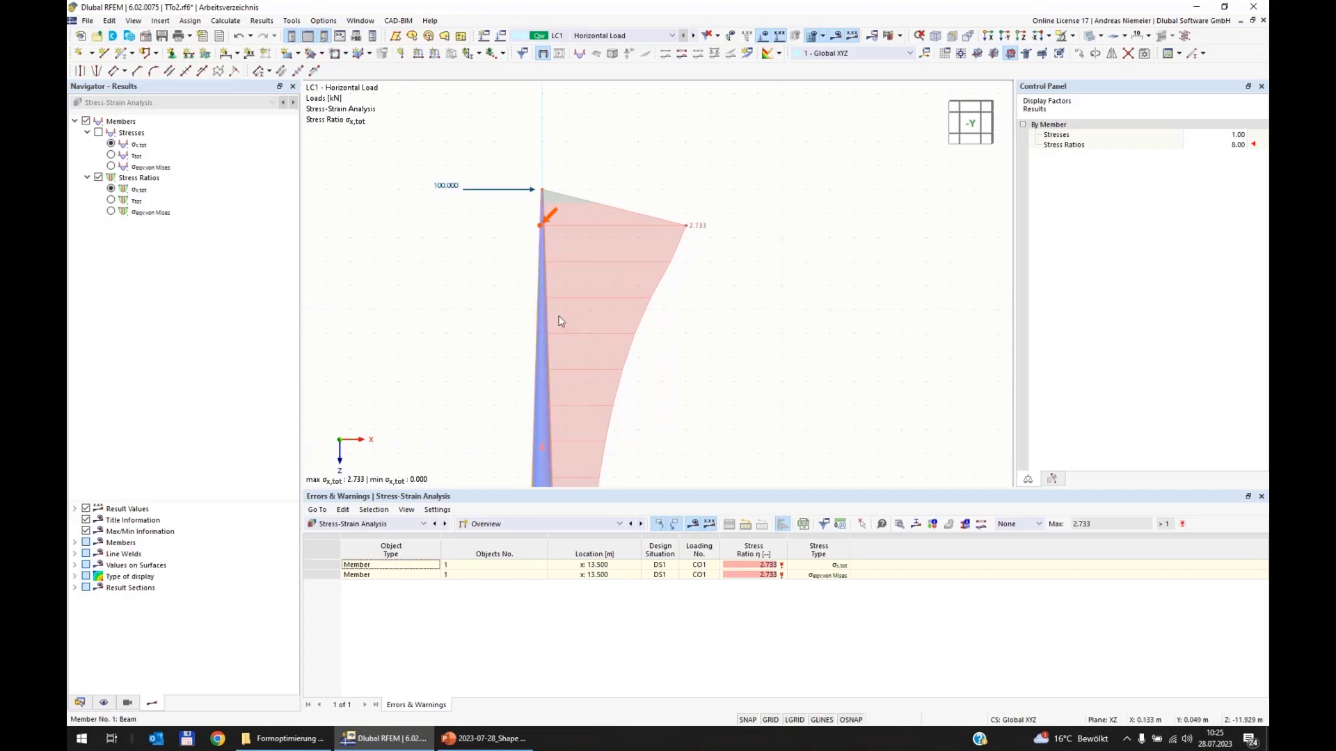
scroll(541, 230, up, 2)
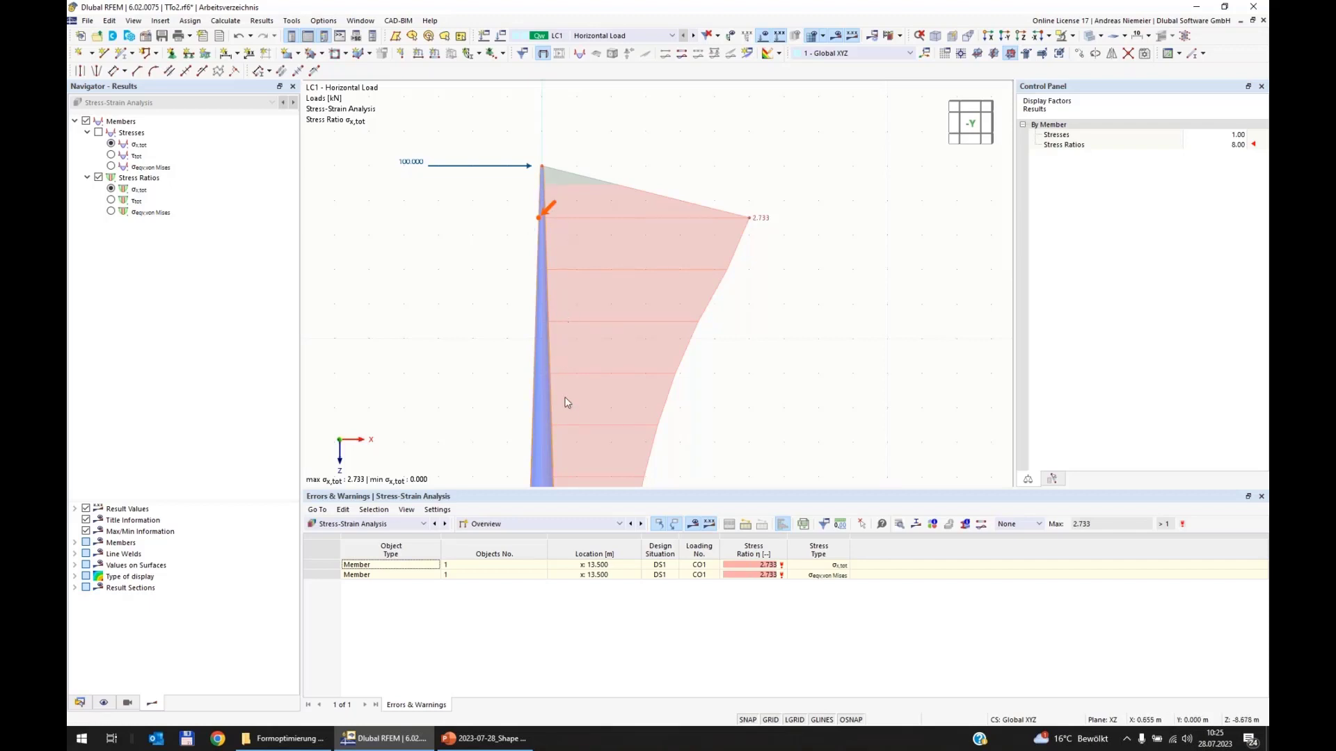
scroll(564, 208, down, 2)
scroll(581, 243, down, 1)
scroll(563, 243, up, 6)
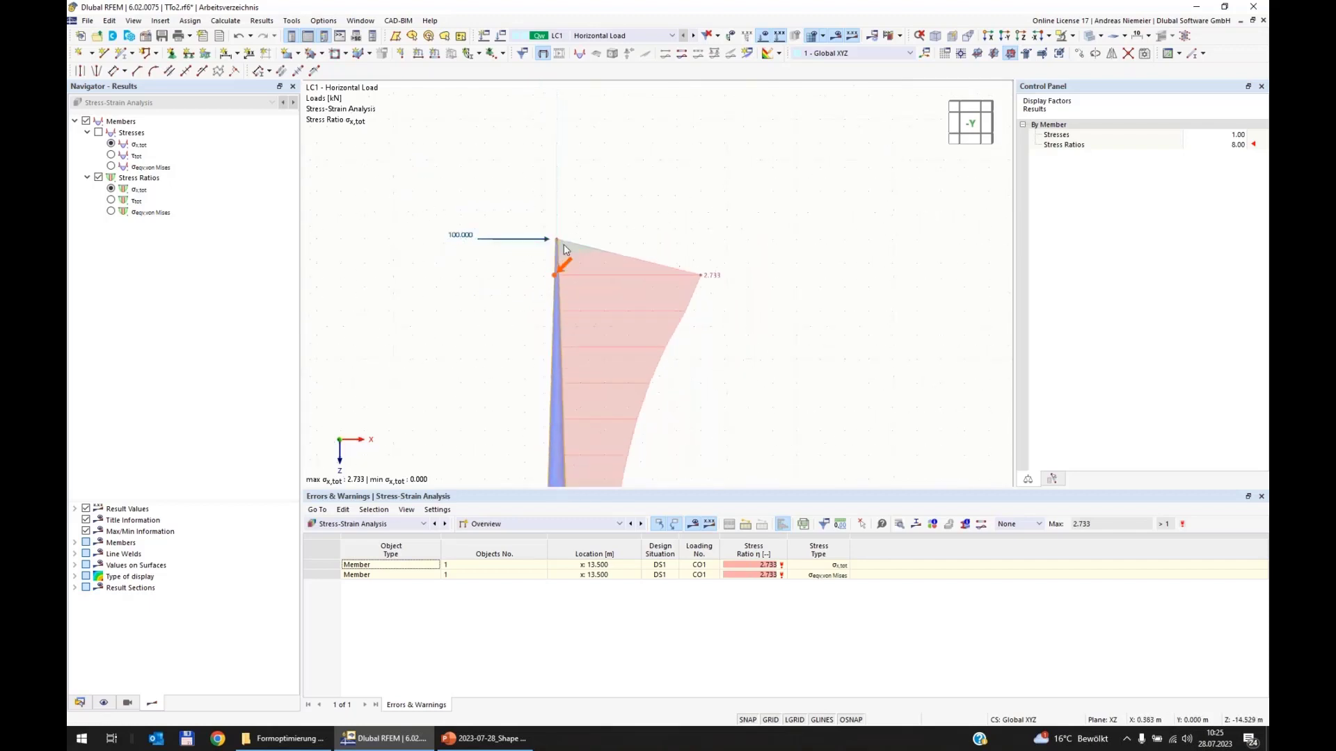
scroll(551, 239, down, 5)
scroll(551, 272, down, 1)
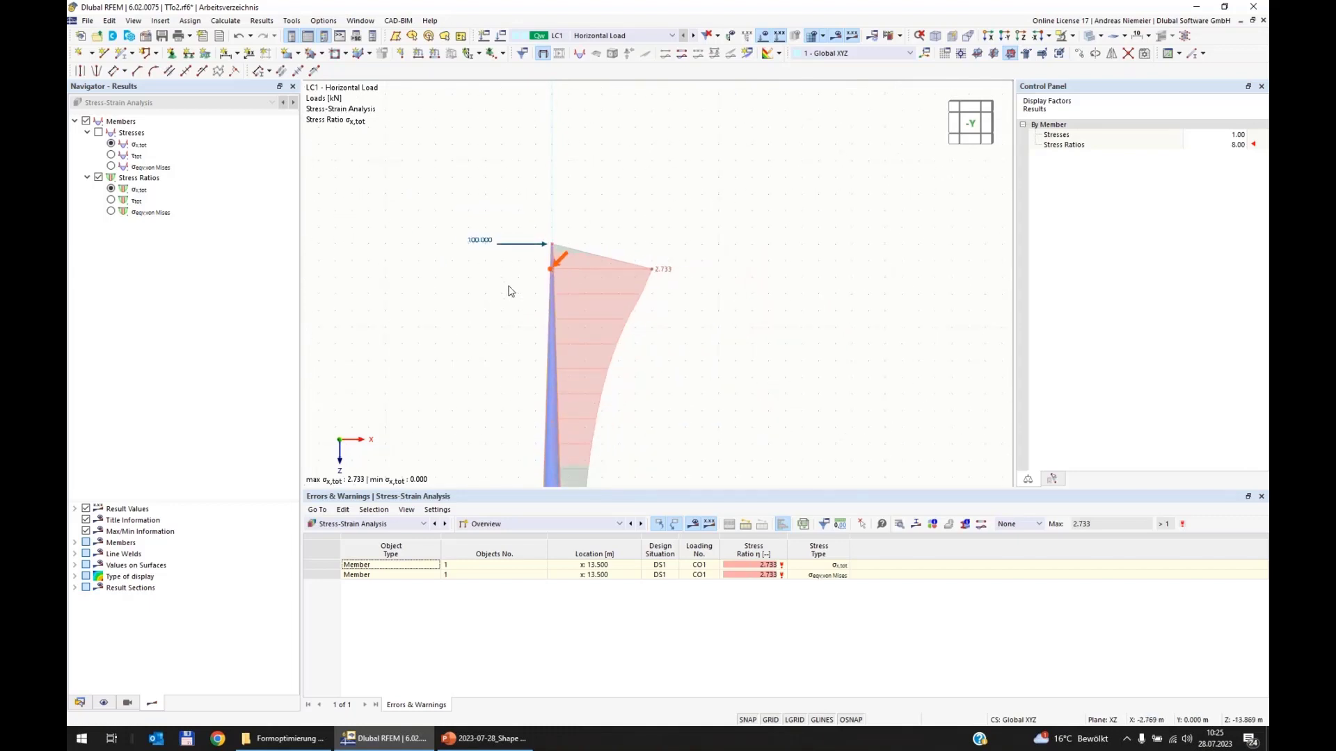
scroll(503, 382, up, 1)
middle_drag(500, 382, 534, 324)
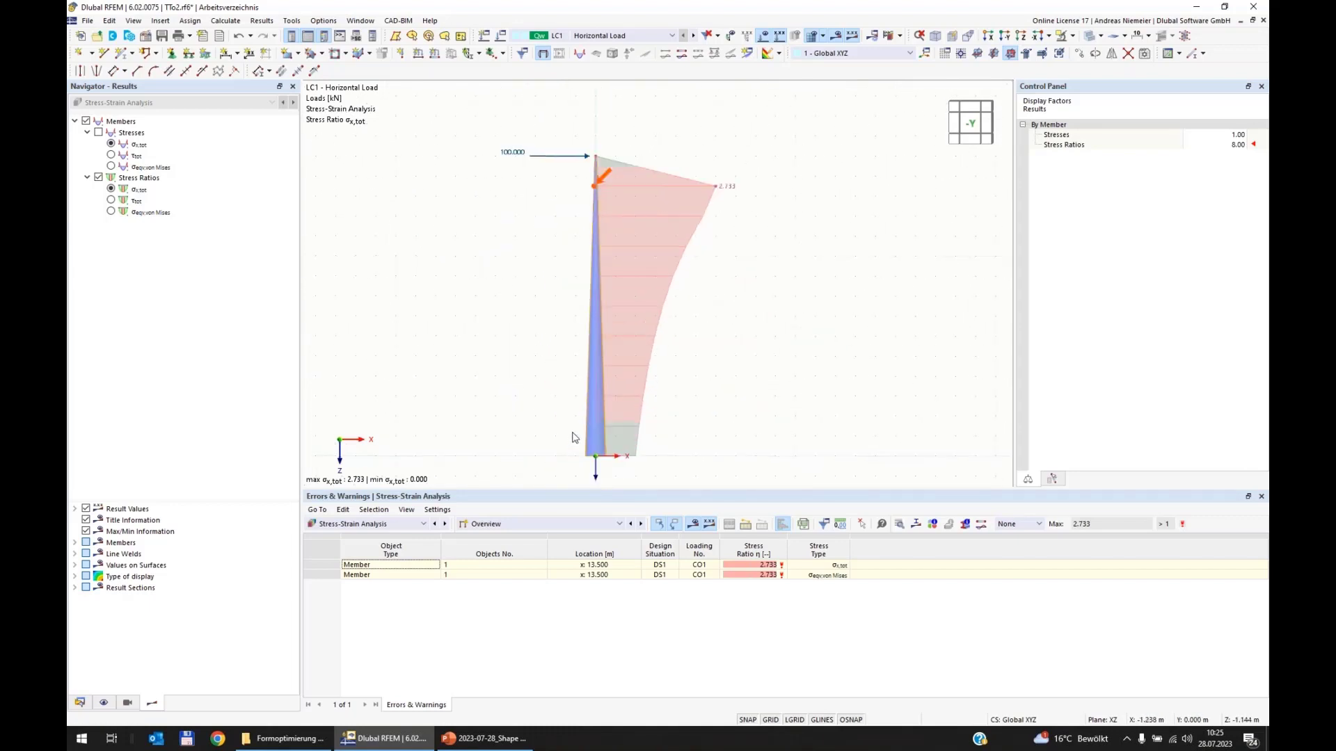
Step: Change the S355 end section's diameter to 300 mm in the sections table
click(364, 525)
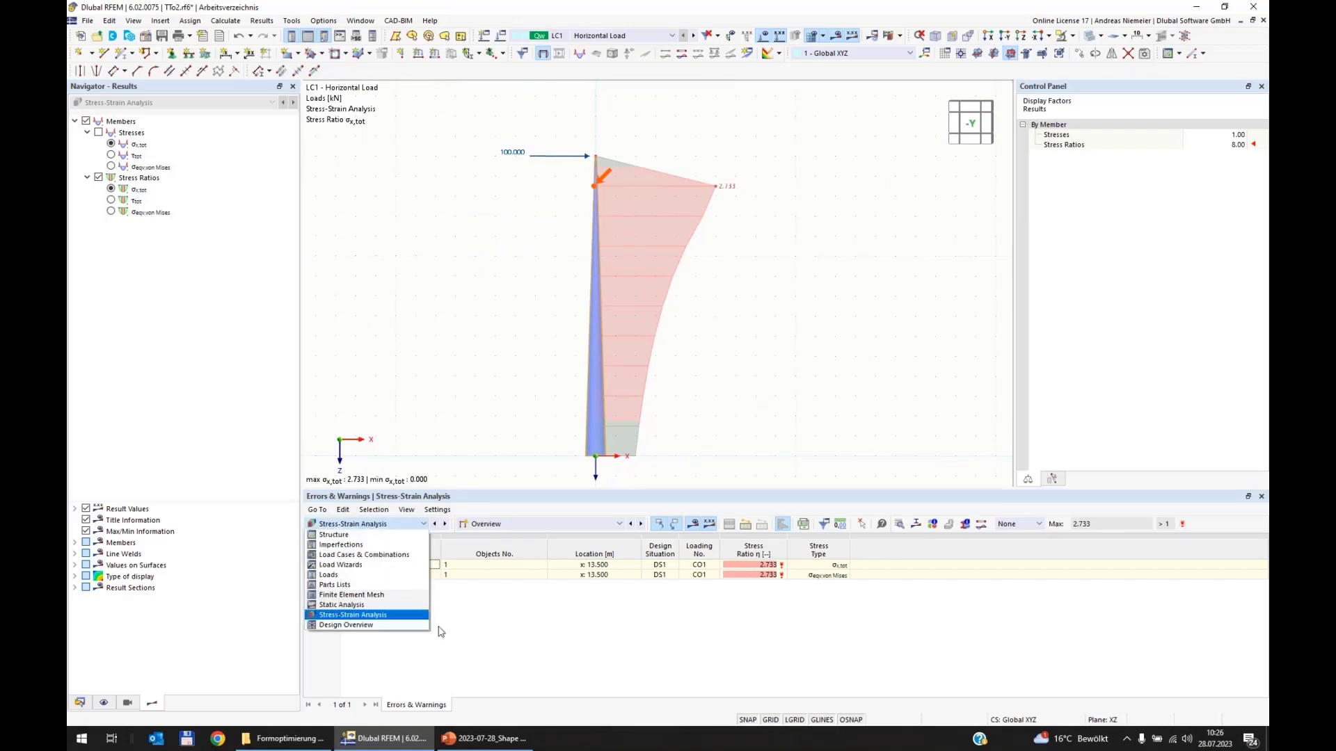
click(344, 534)
click(382, 597)
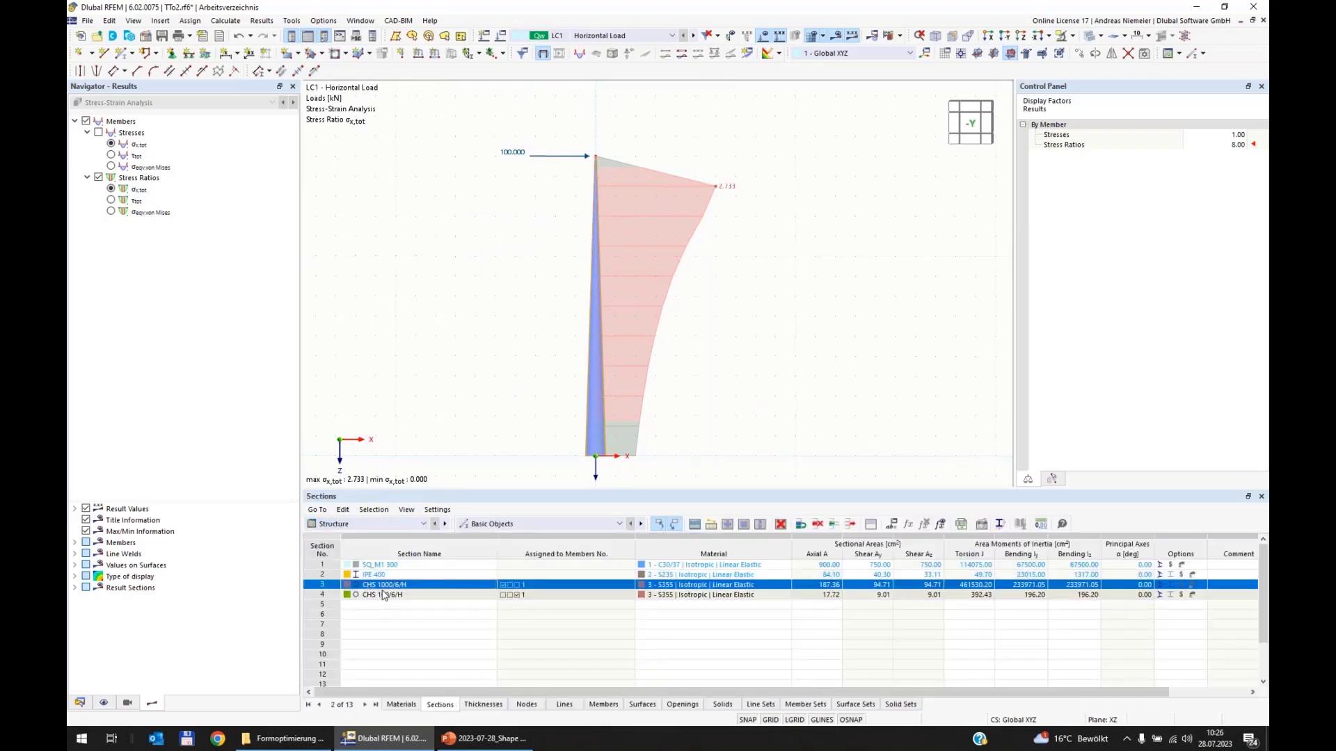
click(384, 595)
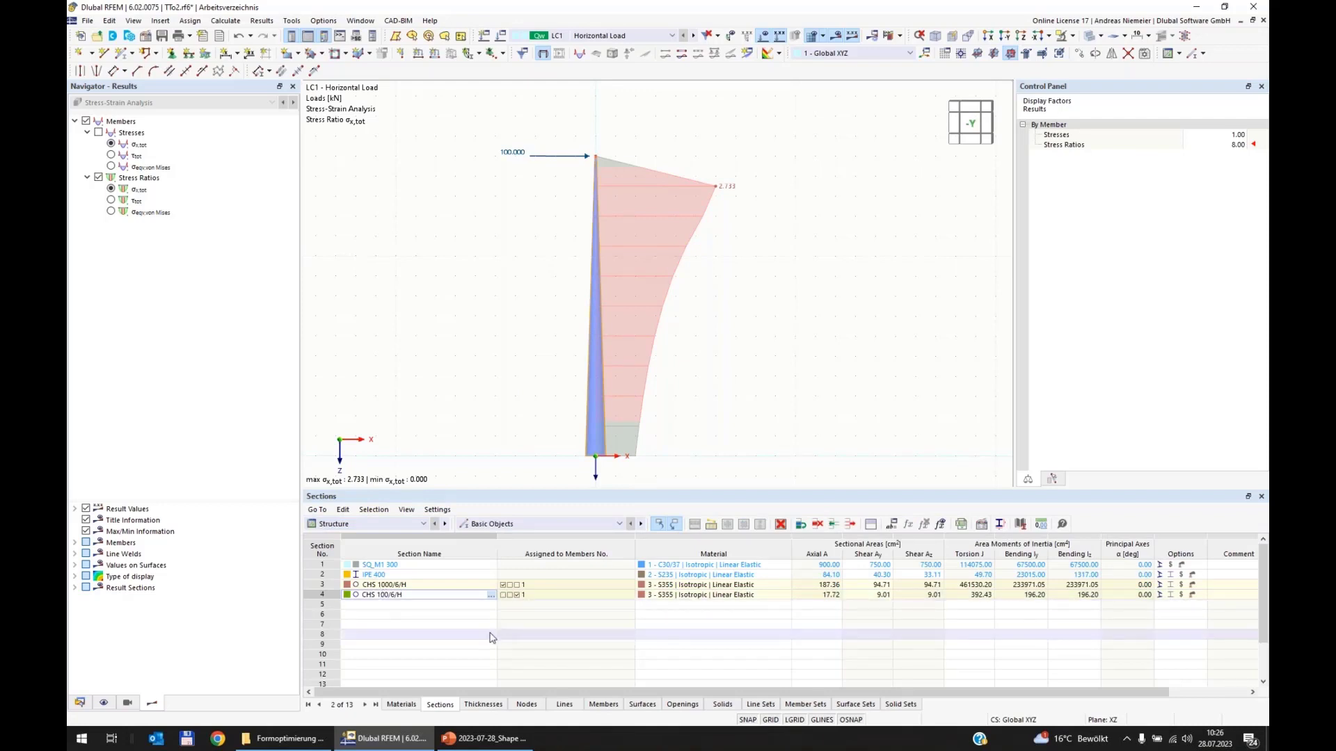
key(BackSpace)
text(3)
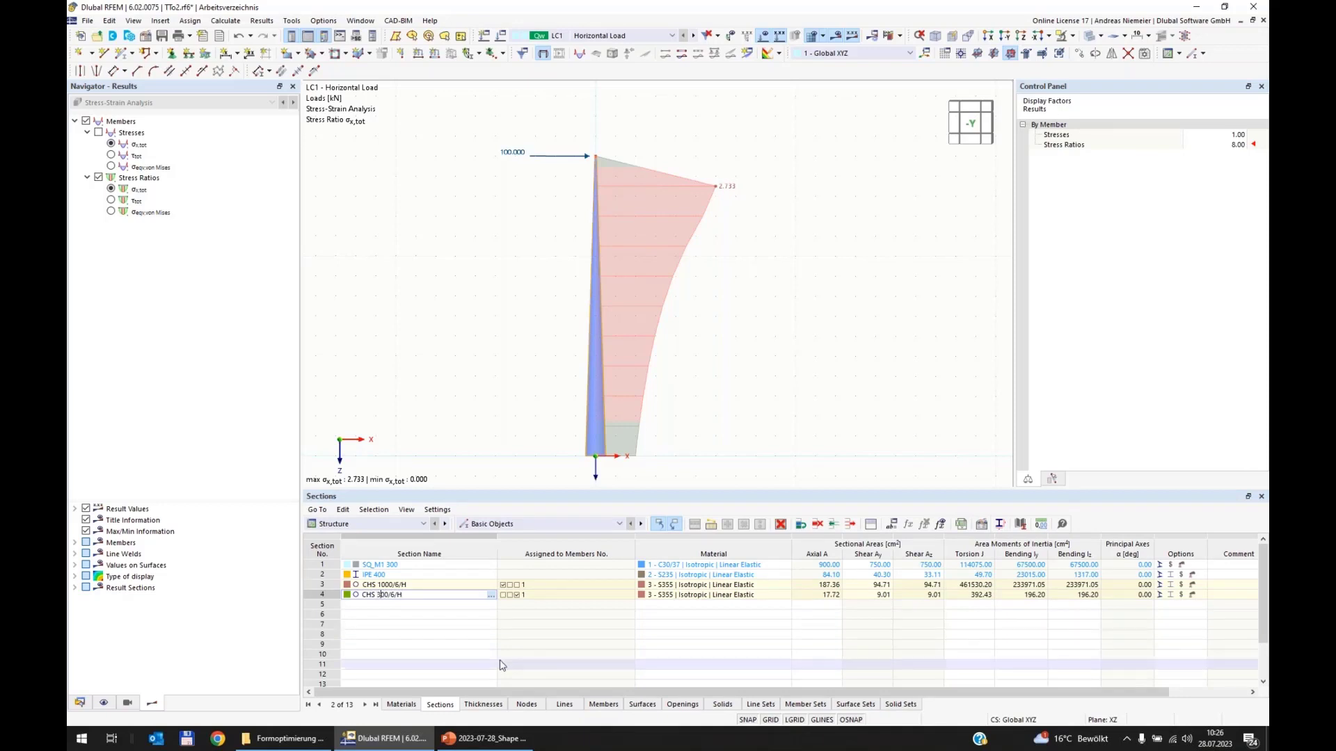
click(407, 654)
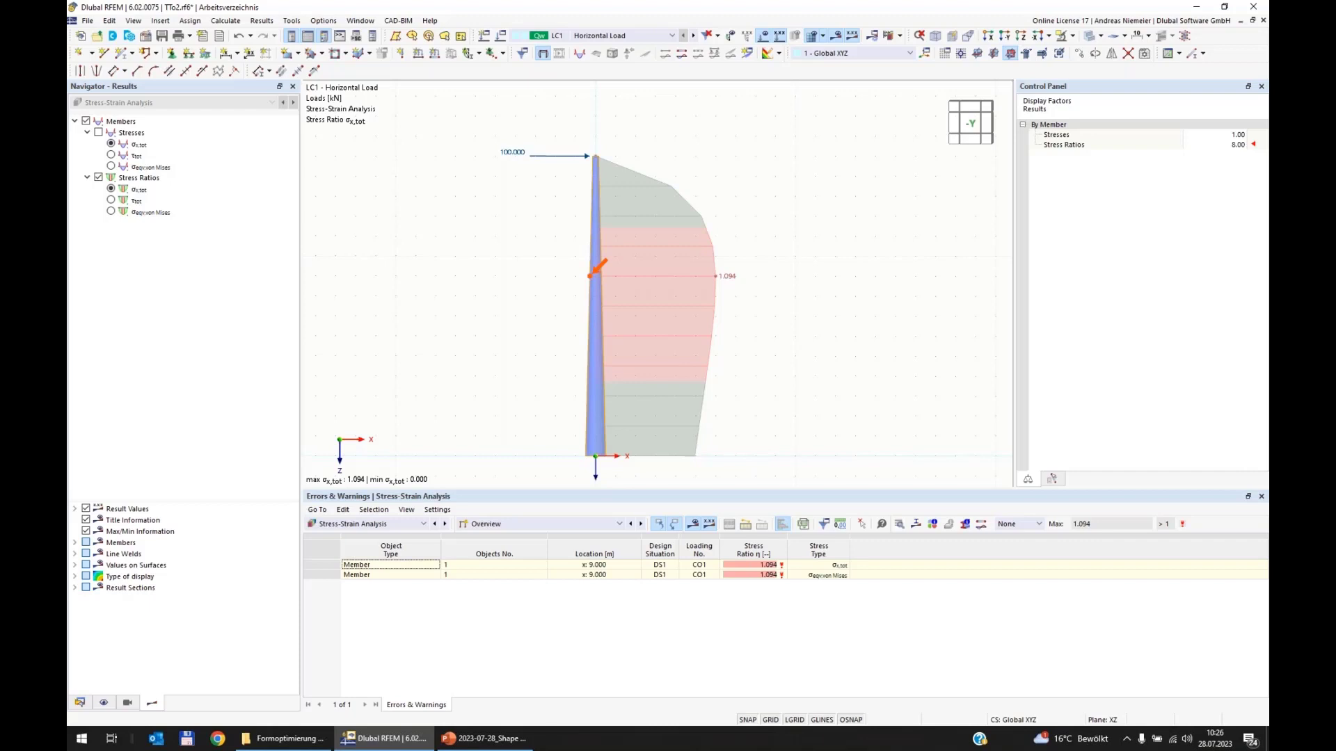
Step: Set the member's end section diameter to 350 mm in the sections table and recalculate the stress-strain analysis
click(367, 524)
click(367, 546)
click(367, 524)
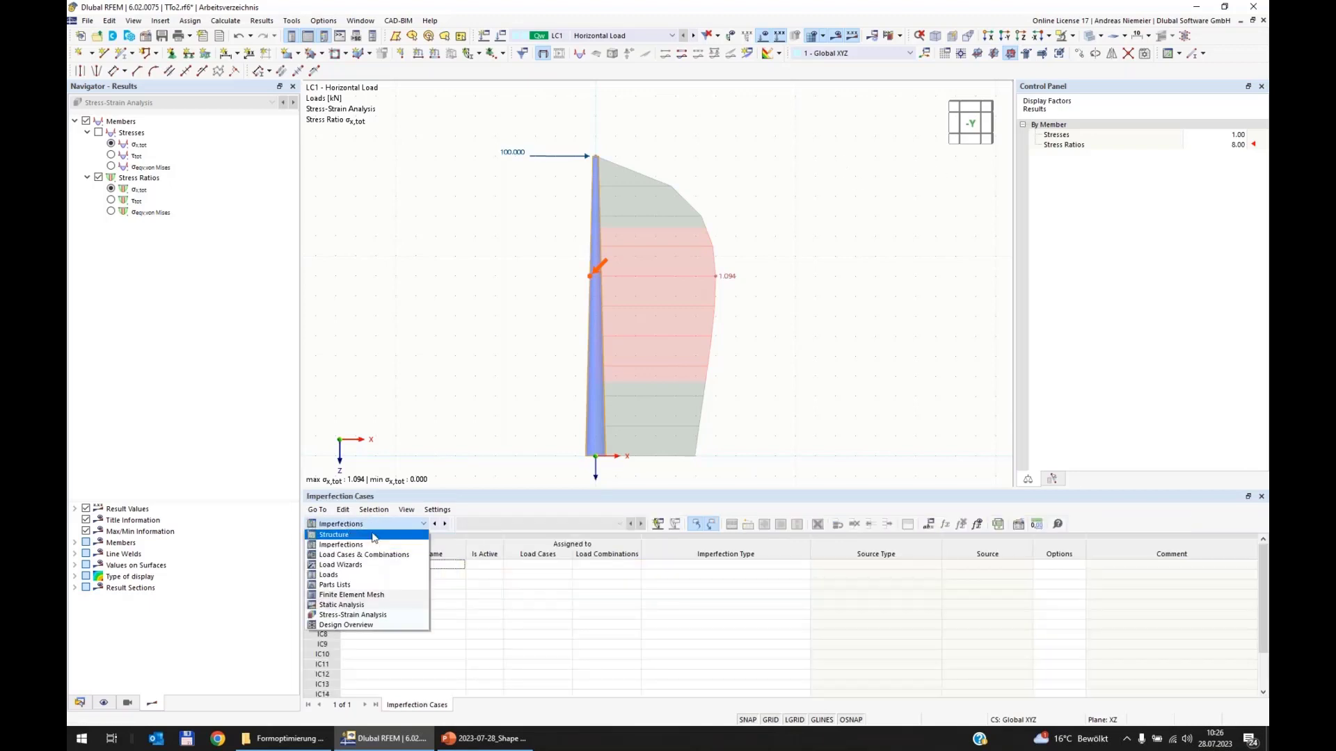
click(391, 601)
click(391, 601)
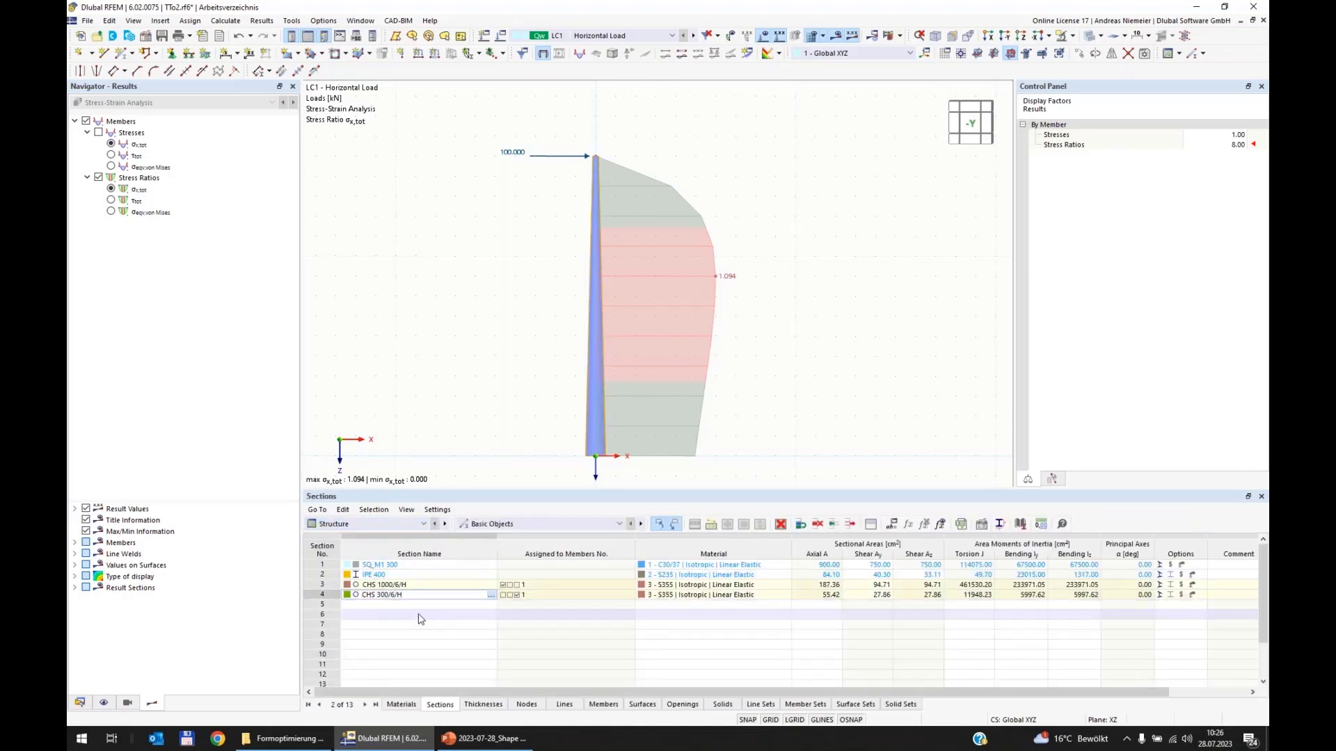
key(BackSpace)
text(5)
click(490, 357)
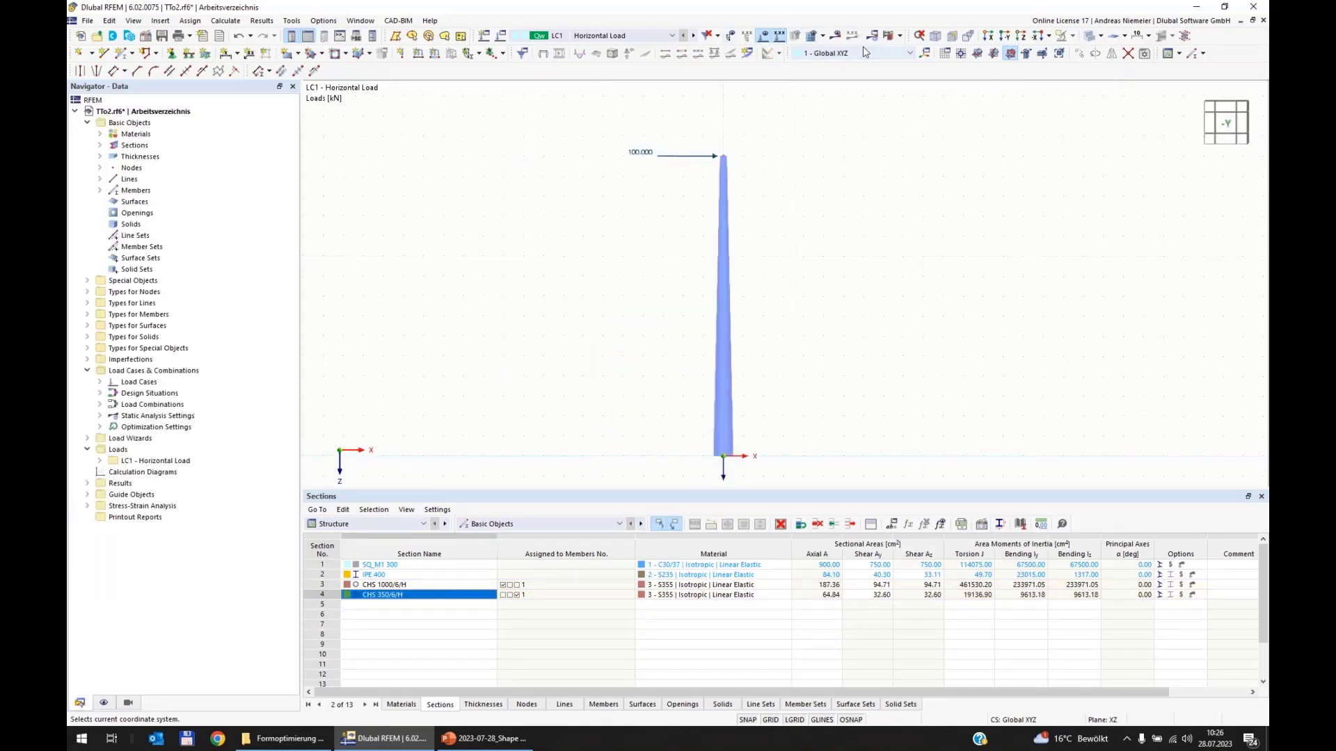
click(889, 37)
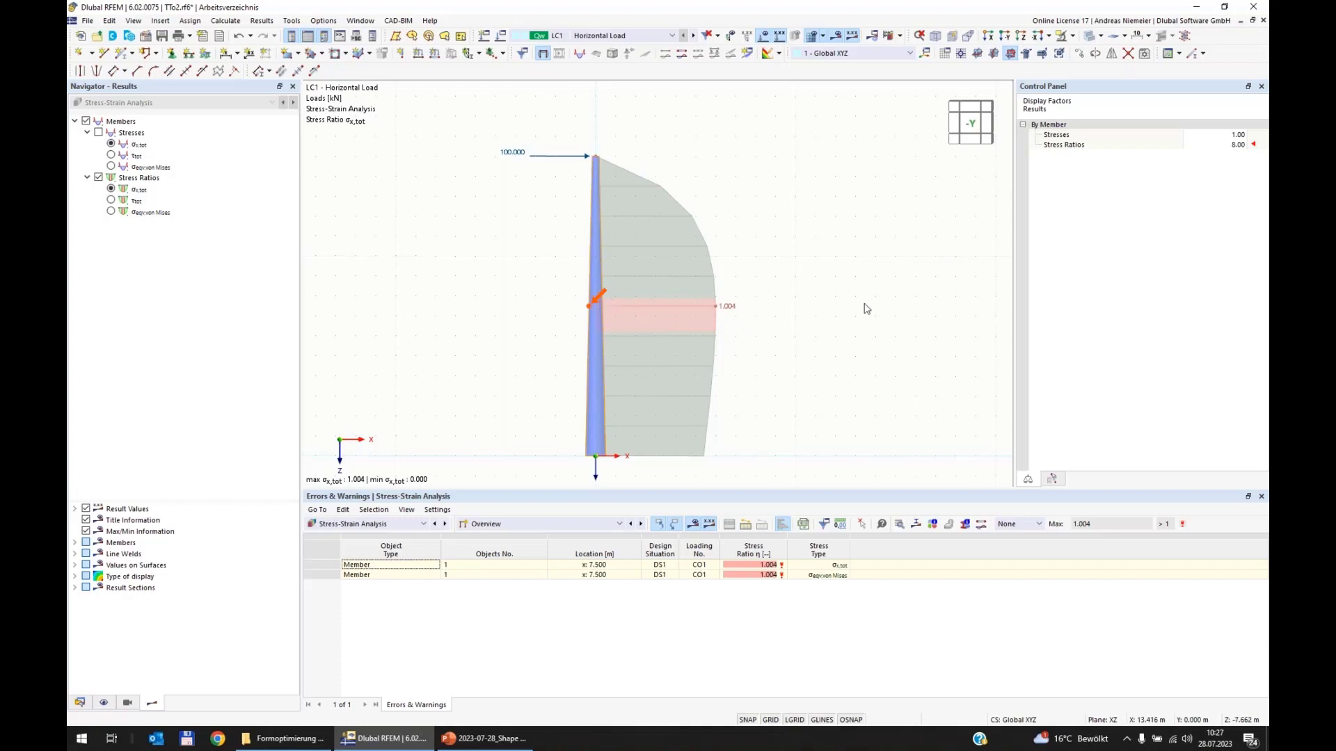
Step: Check the tapered member's mass in its center of gravity information
right_click(591, 347)
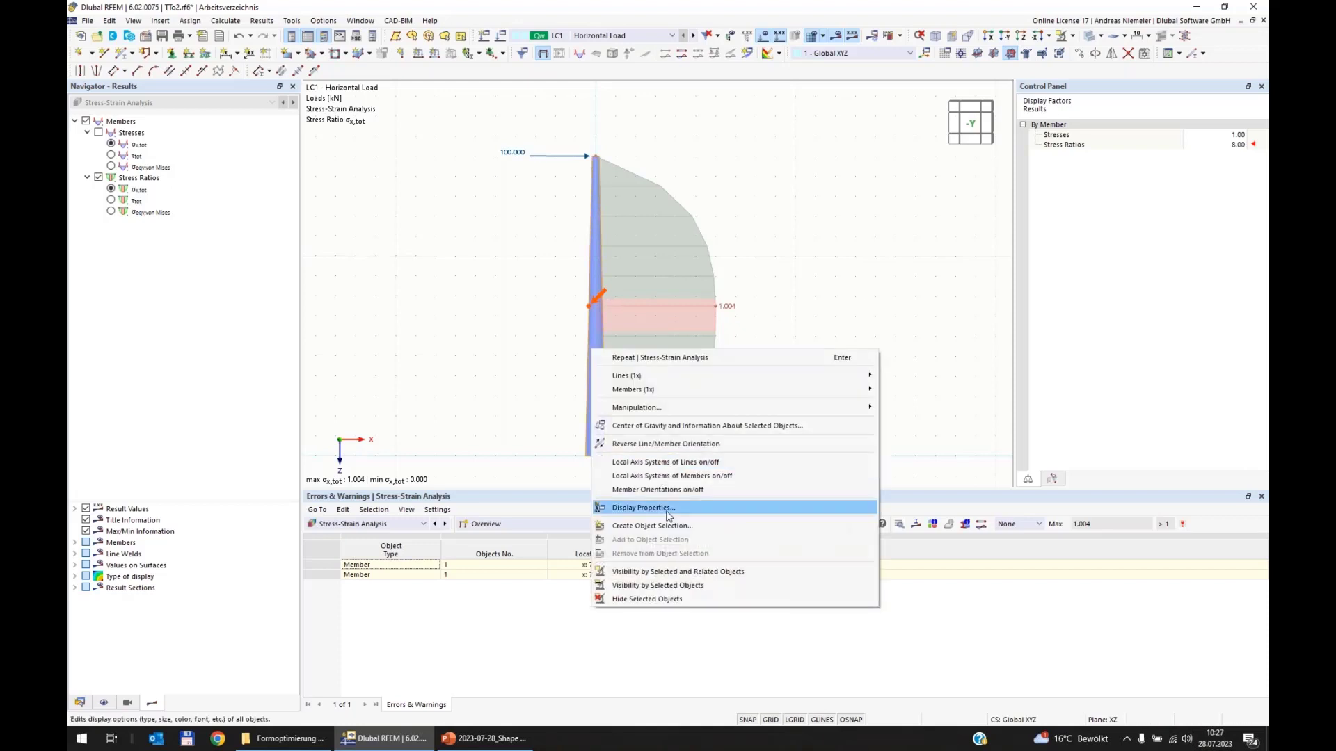
click(689, 425)
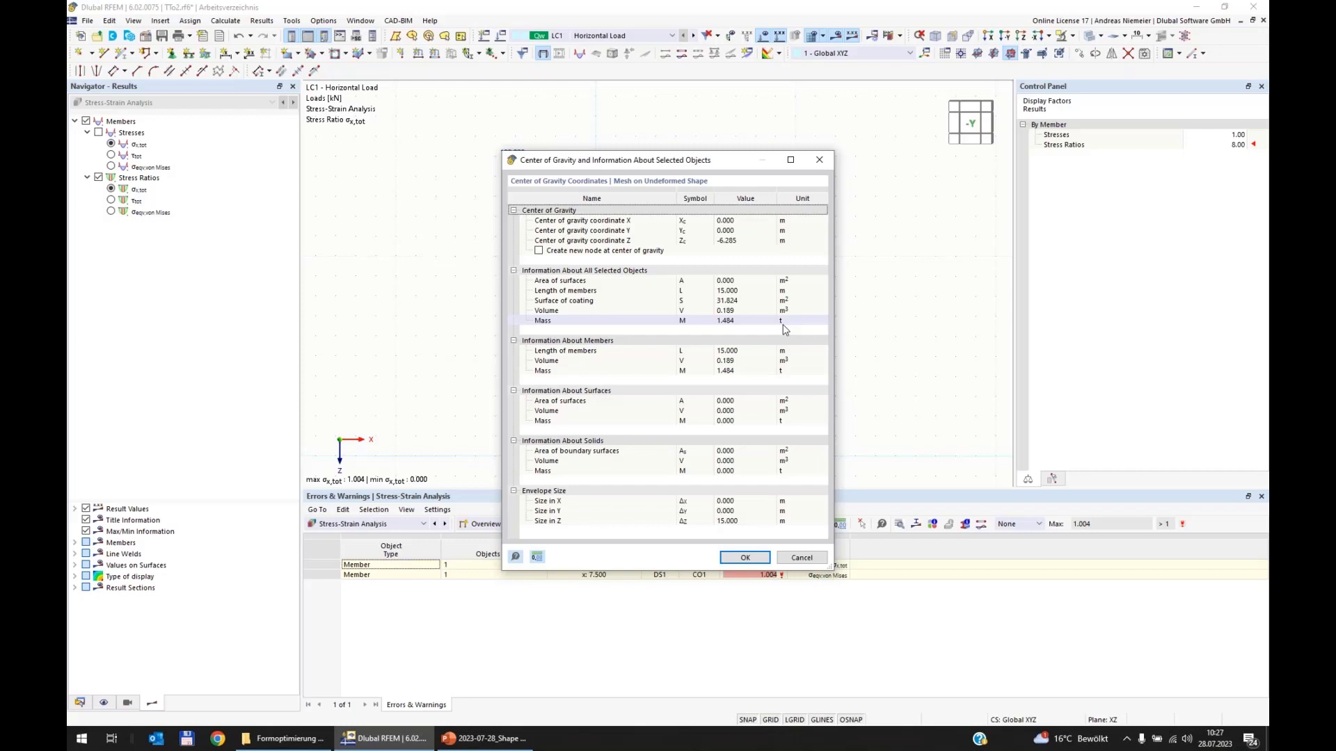
click(802, 557)
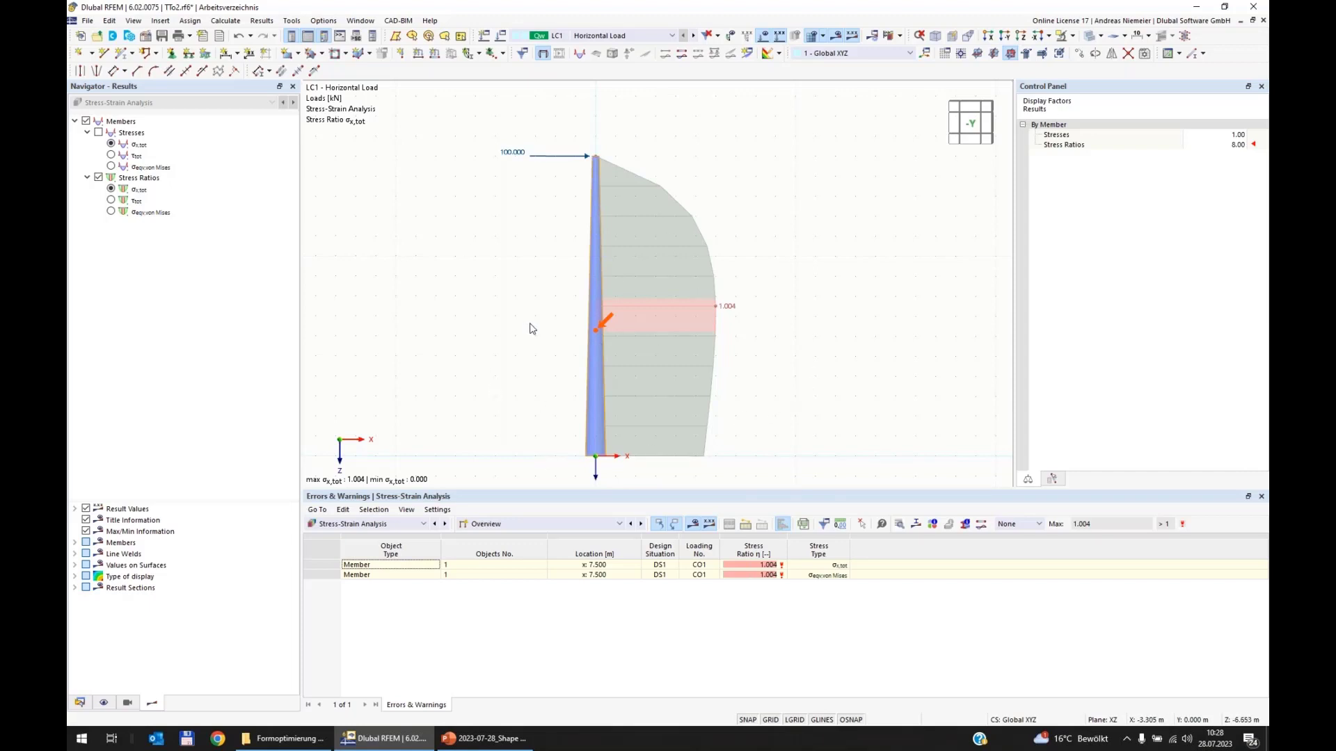
Step: Review the section distribution types available for the tapered member and leave its settings without changes
drag(787, 471, 447, 125)
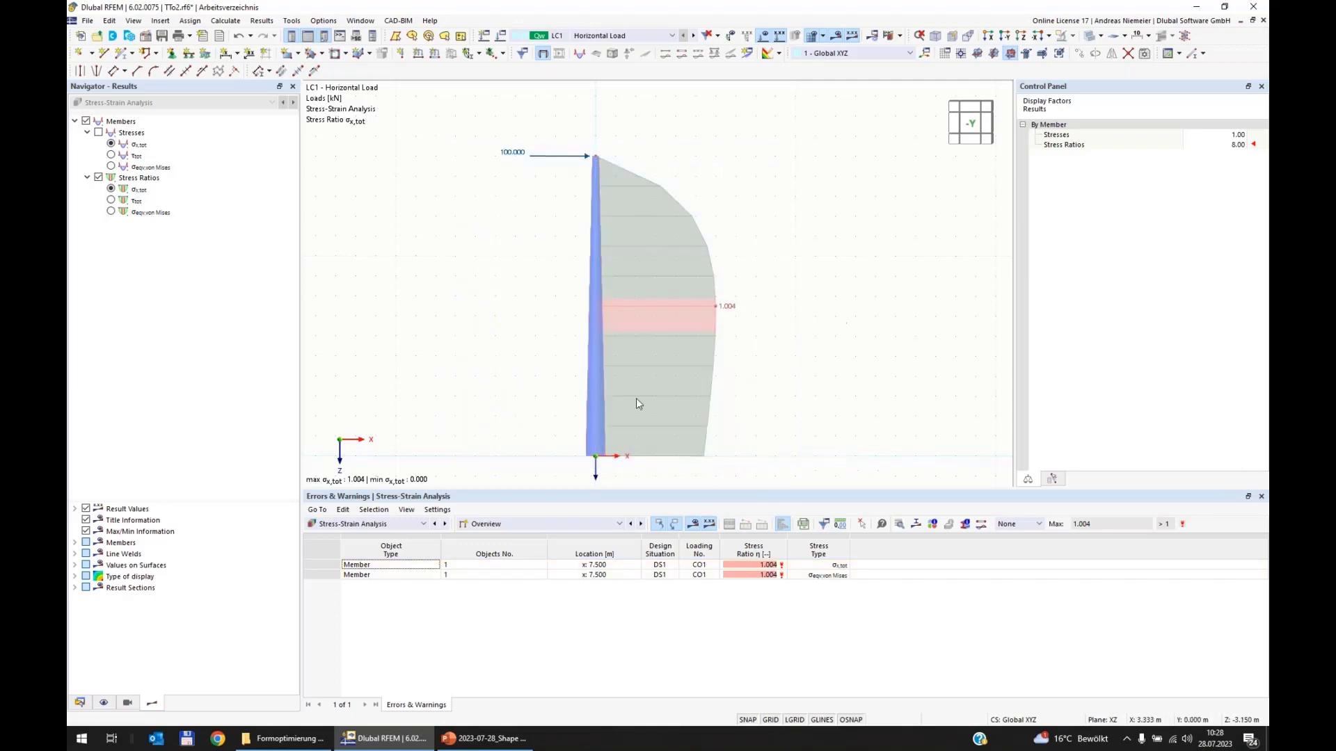
double_click(590, 396)
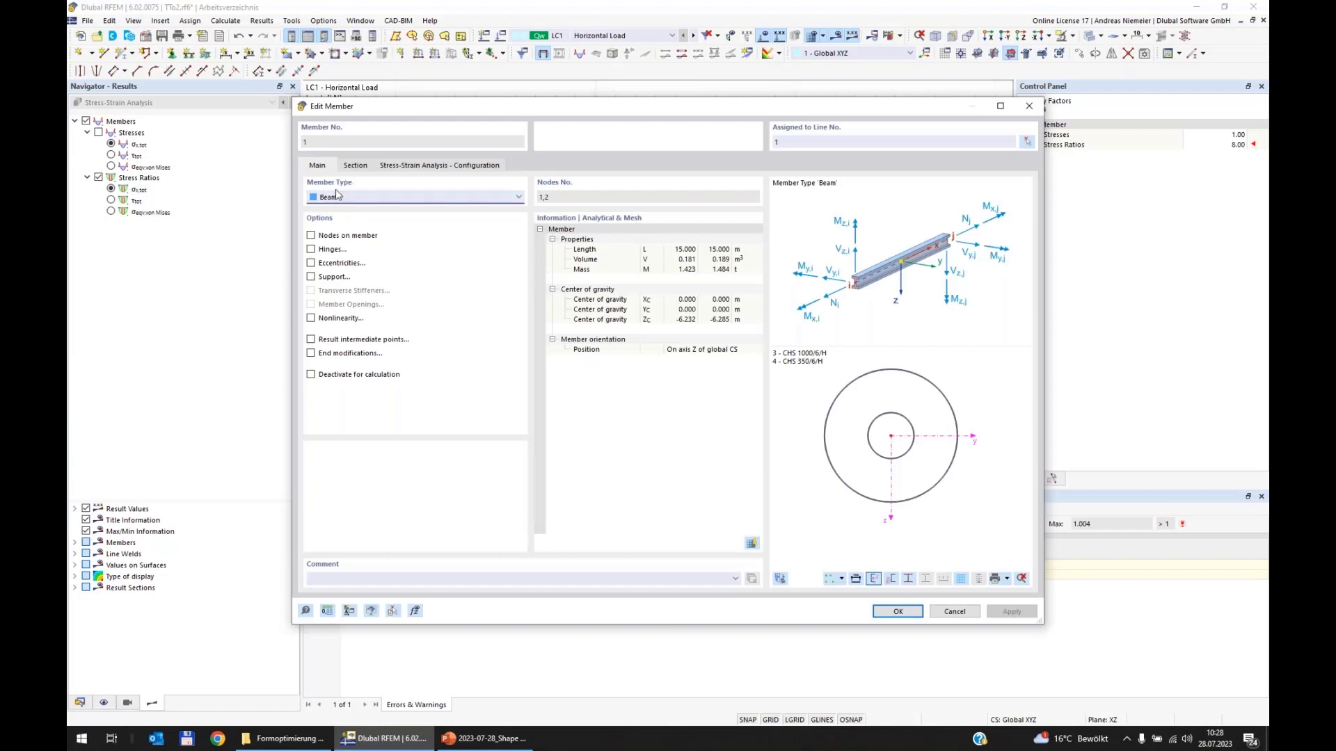
click(355, 165)
click(347, 212)
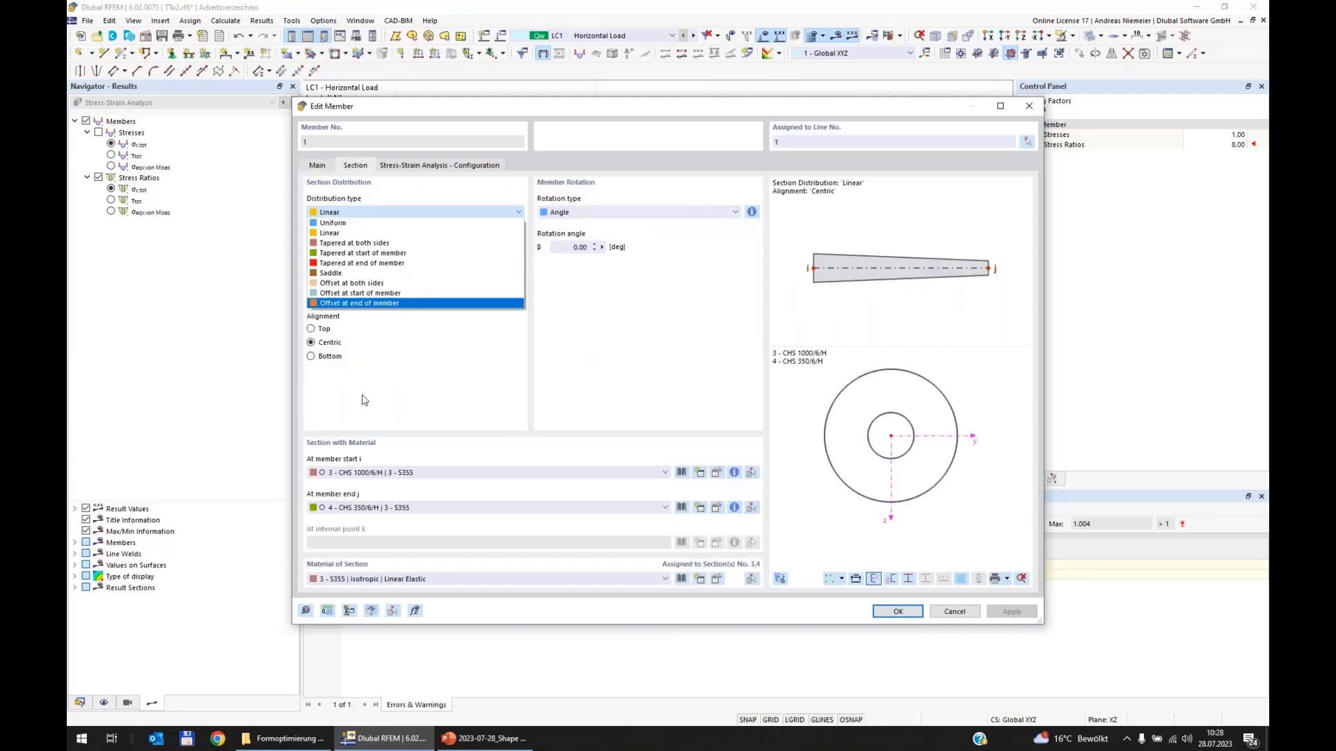
click(950, 613)
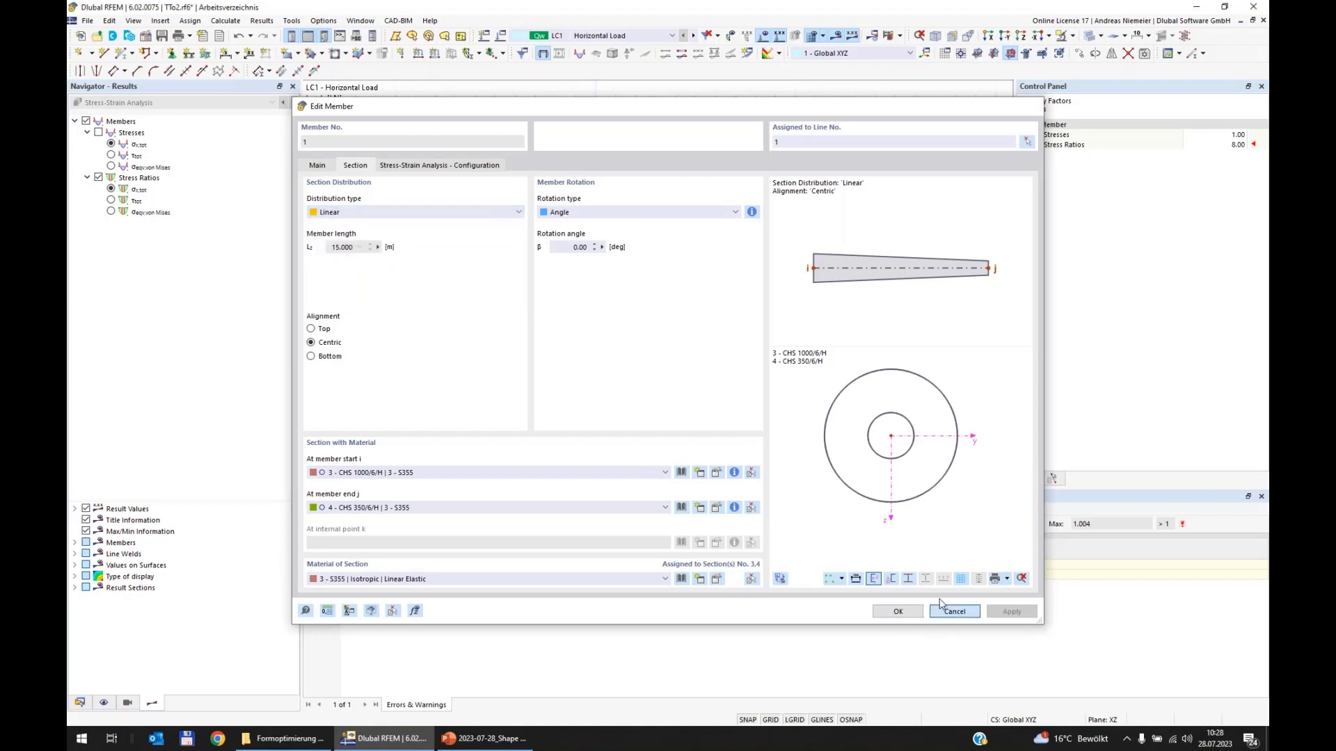
click(945, 609)
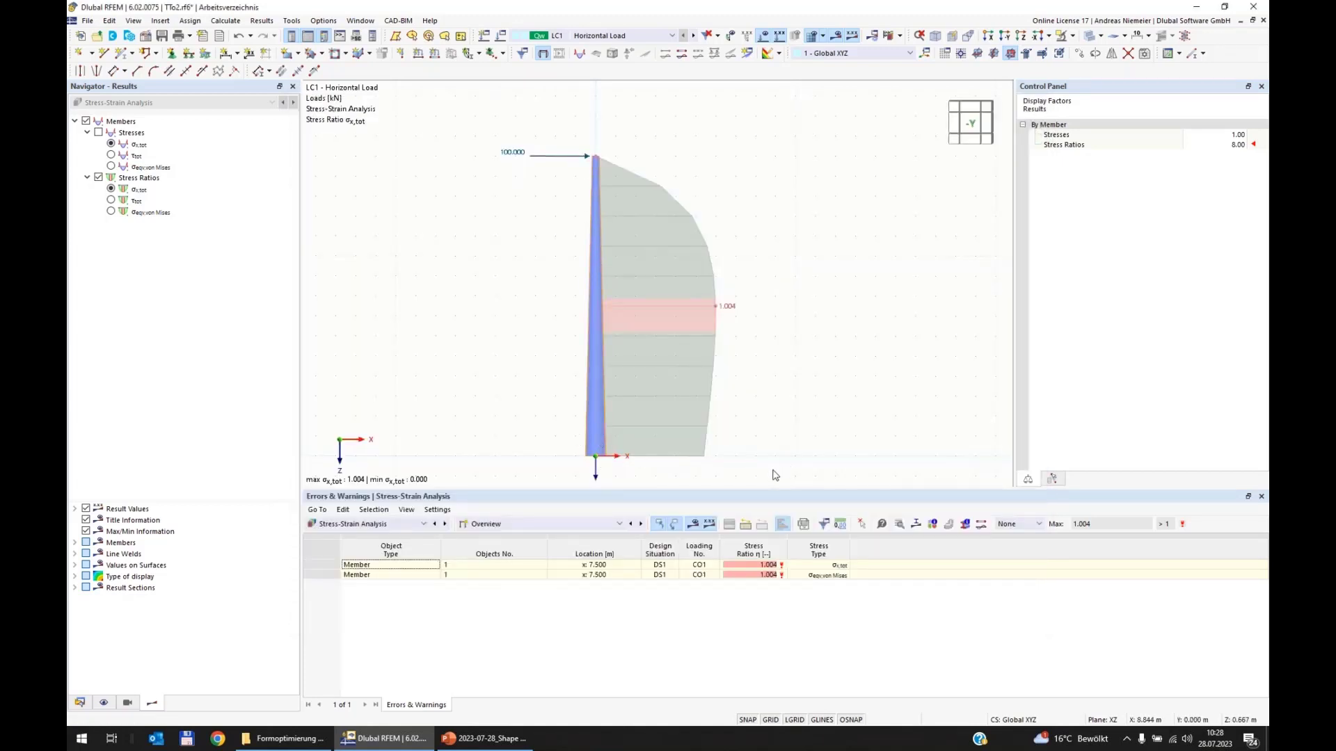
Step: Delete the cantilever member with its load and draw a vertical 15 m line upward from the origin
drag(777, 475, 523, 236)
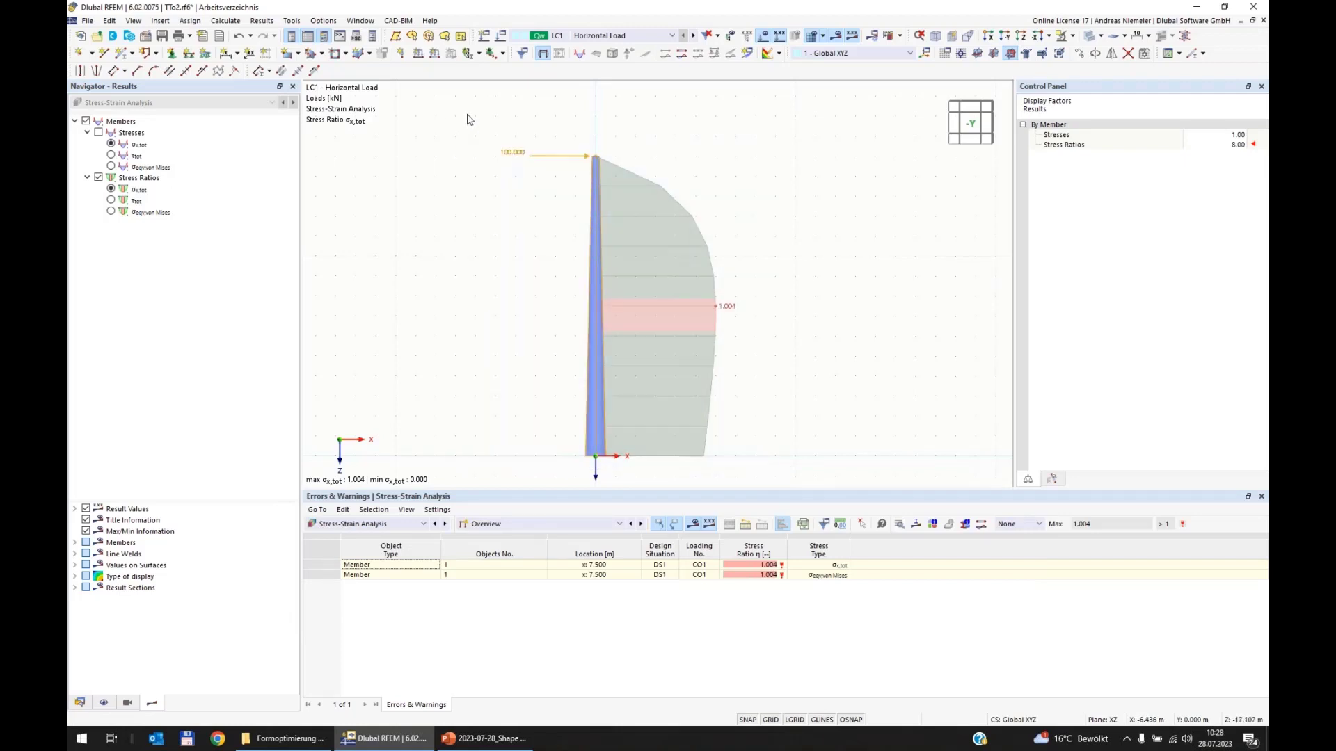
key(Delete)
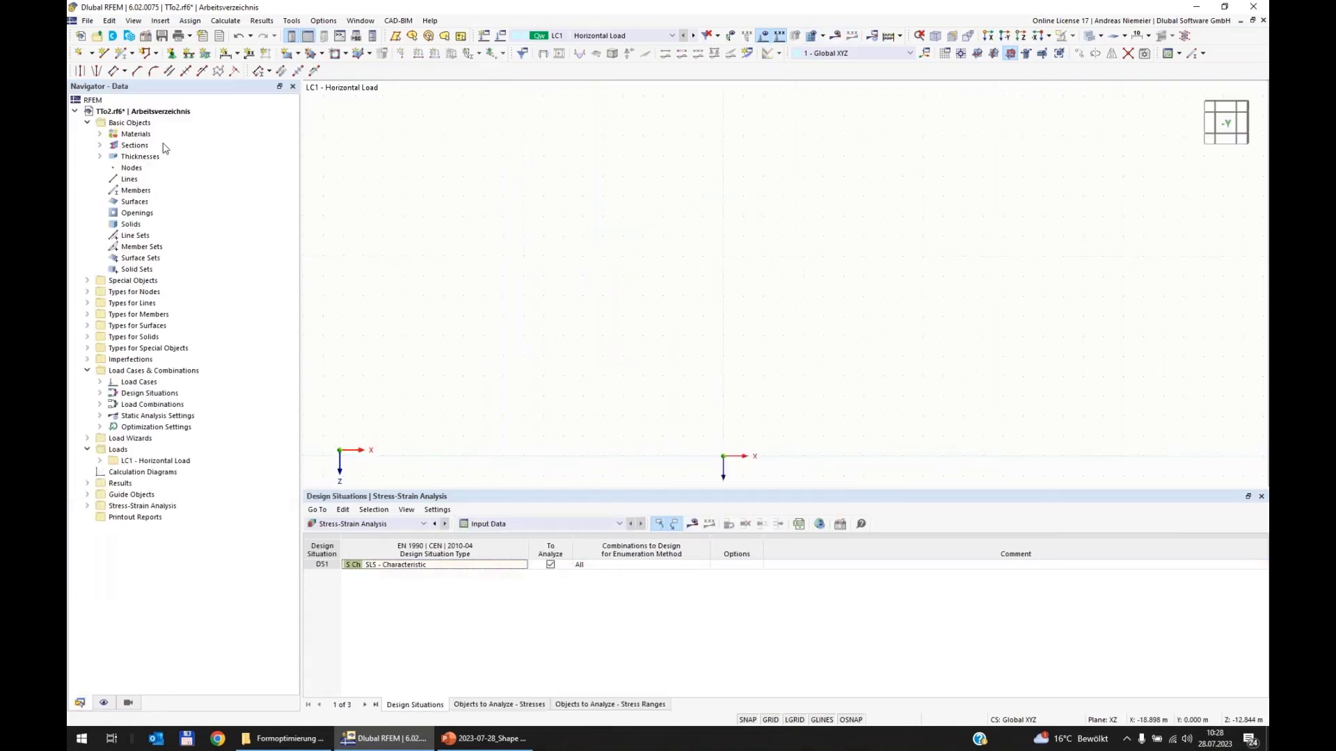
click(103, 54)
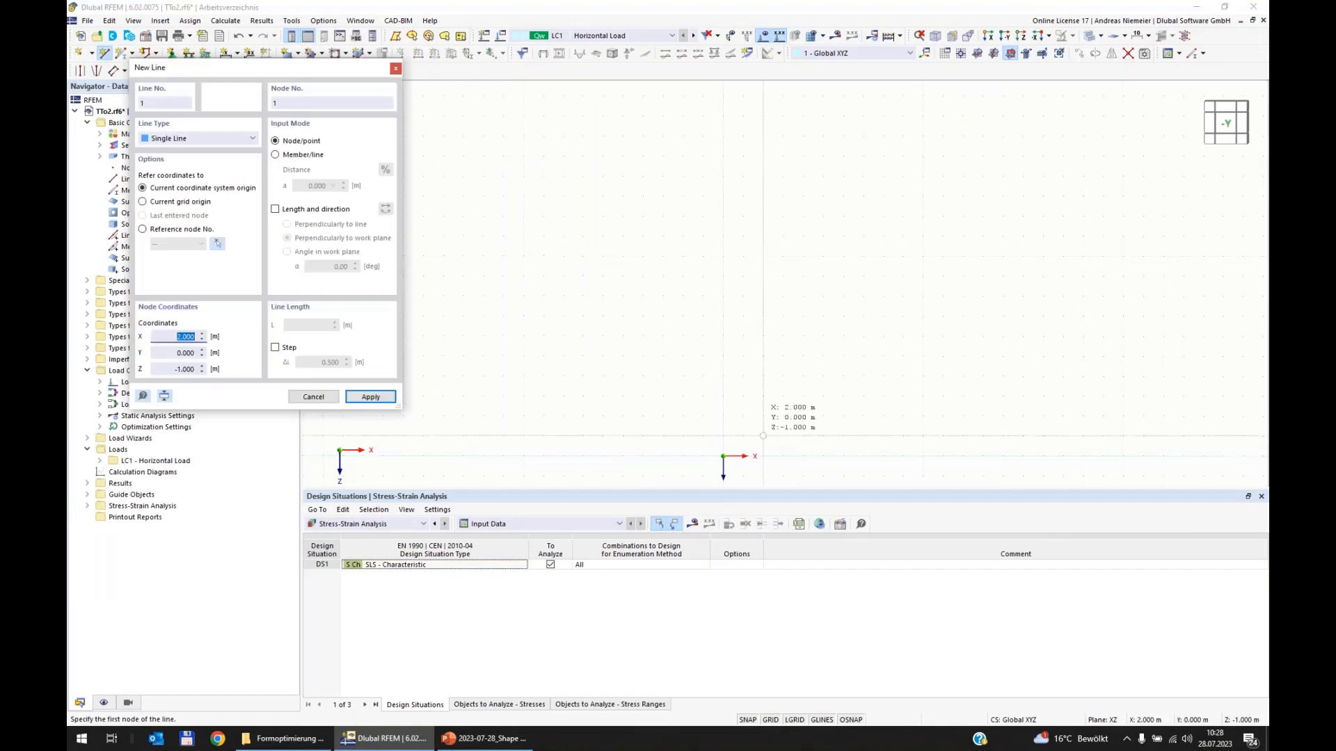
click(723, 456)
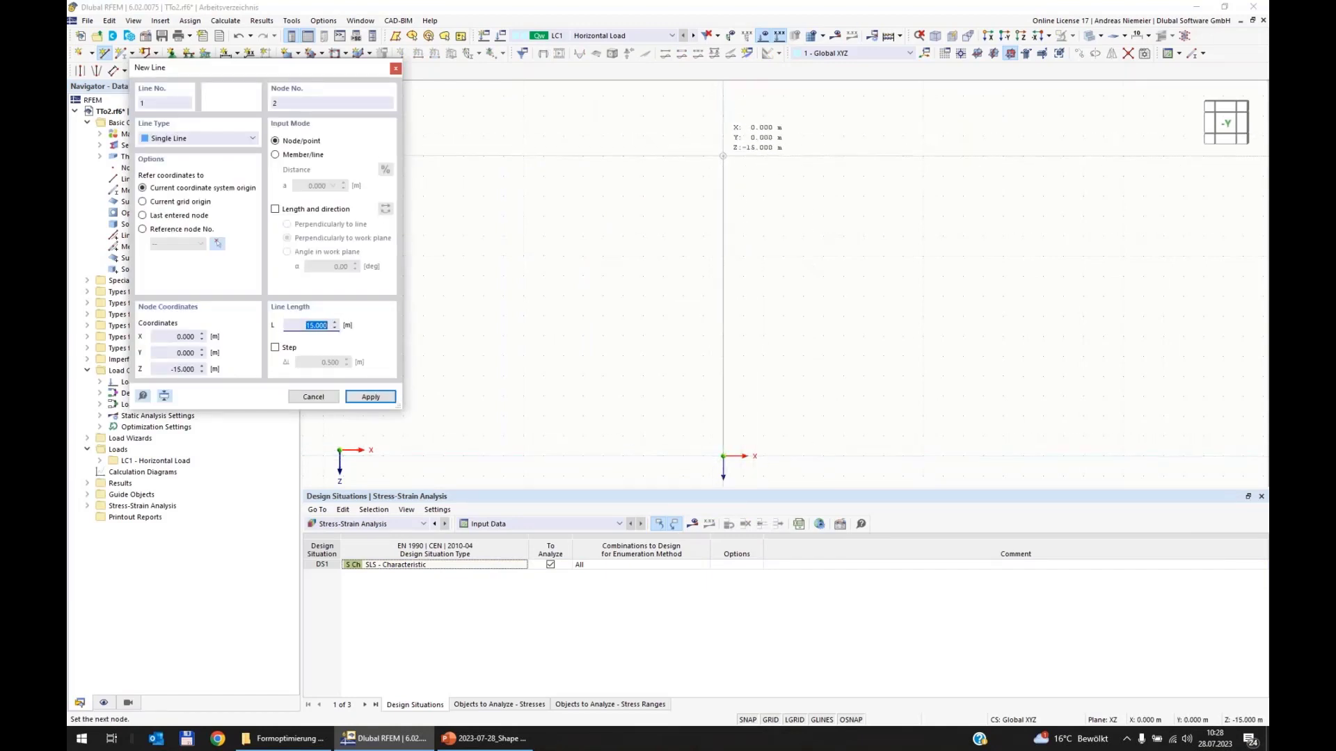
click(723, 156)
right_click(788, 229)
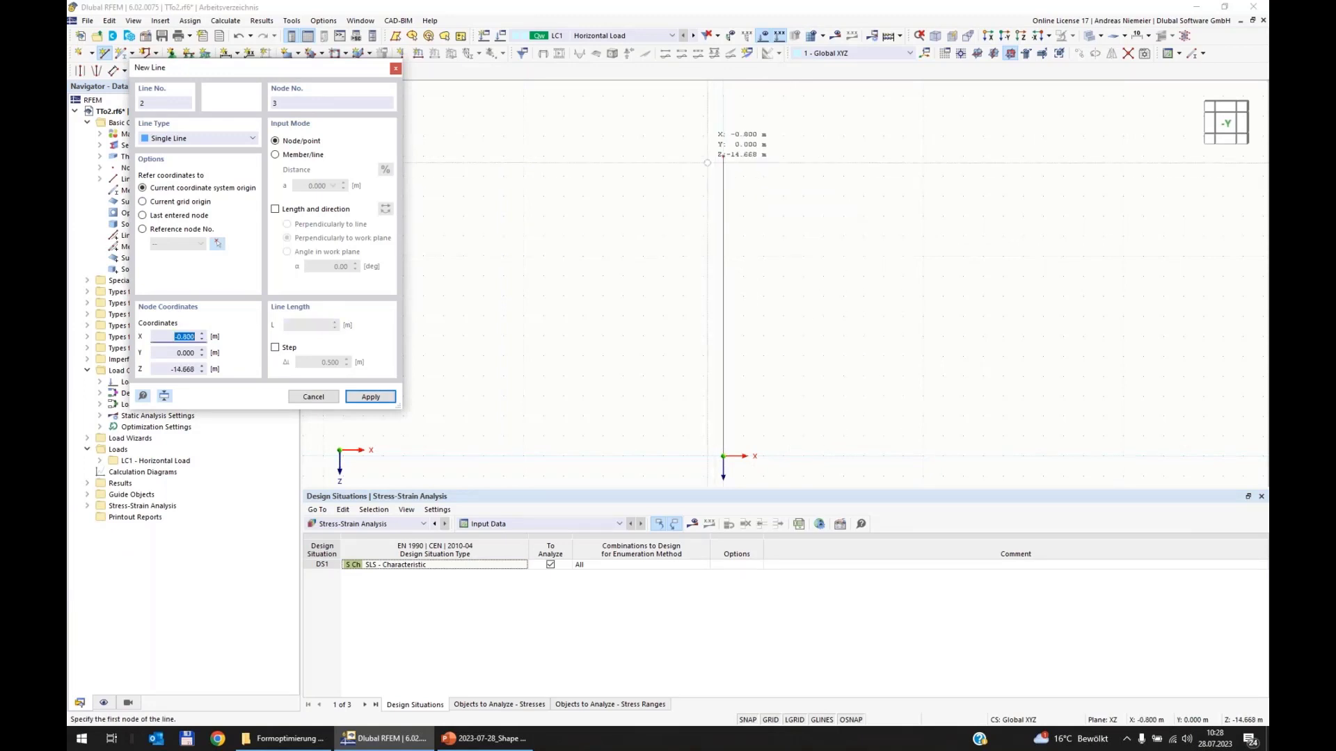
Step: Draw an inclined line about 15.03 m long beside the vertical axis, ending at X -2 m, Z 0 m
click(703, 156)
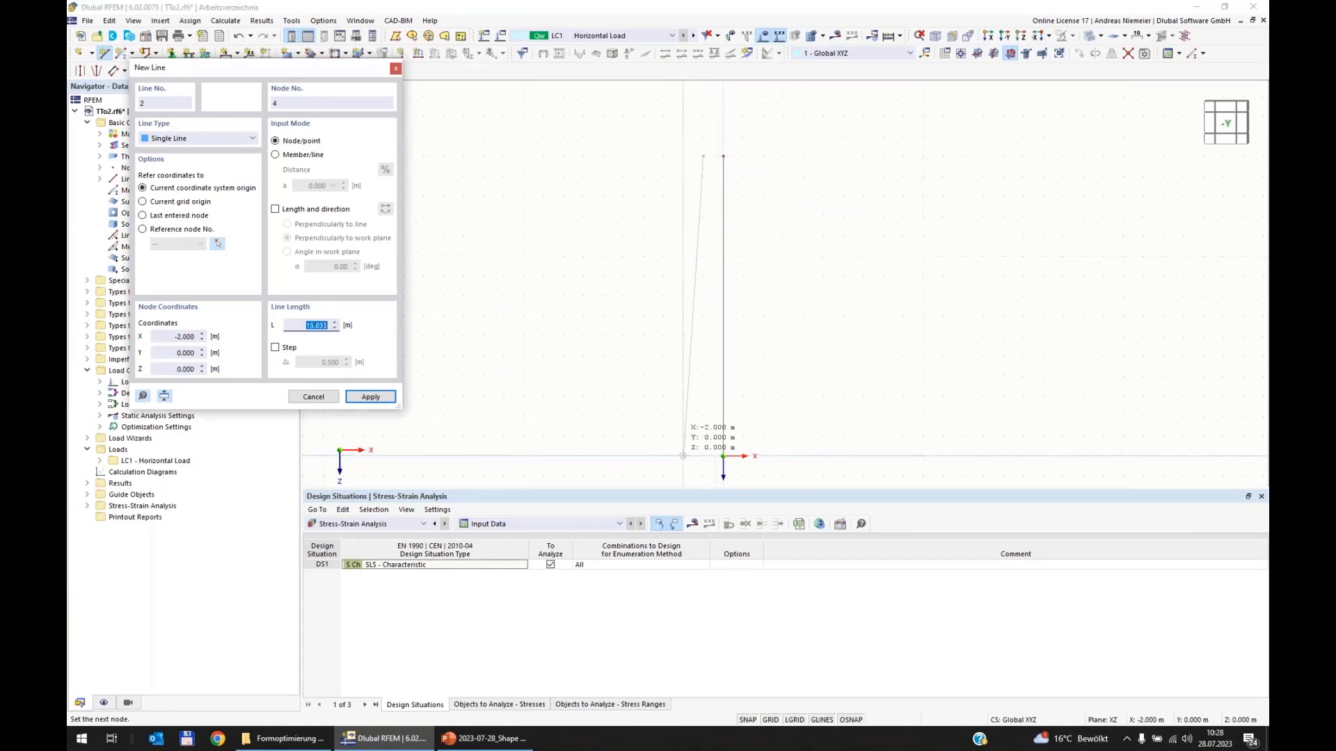
click(683, 457)
right_click(677, 182)
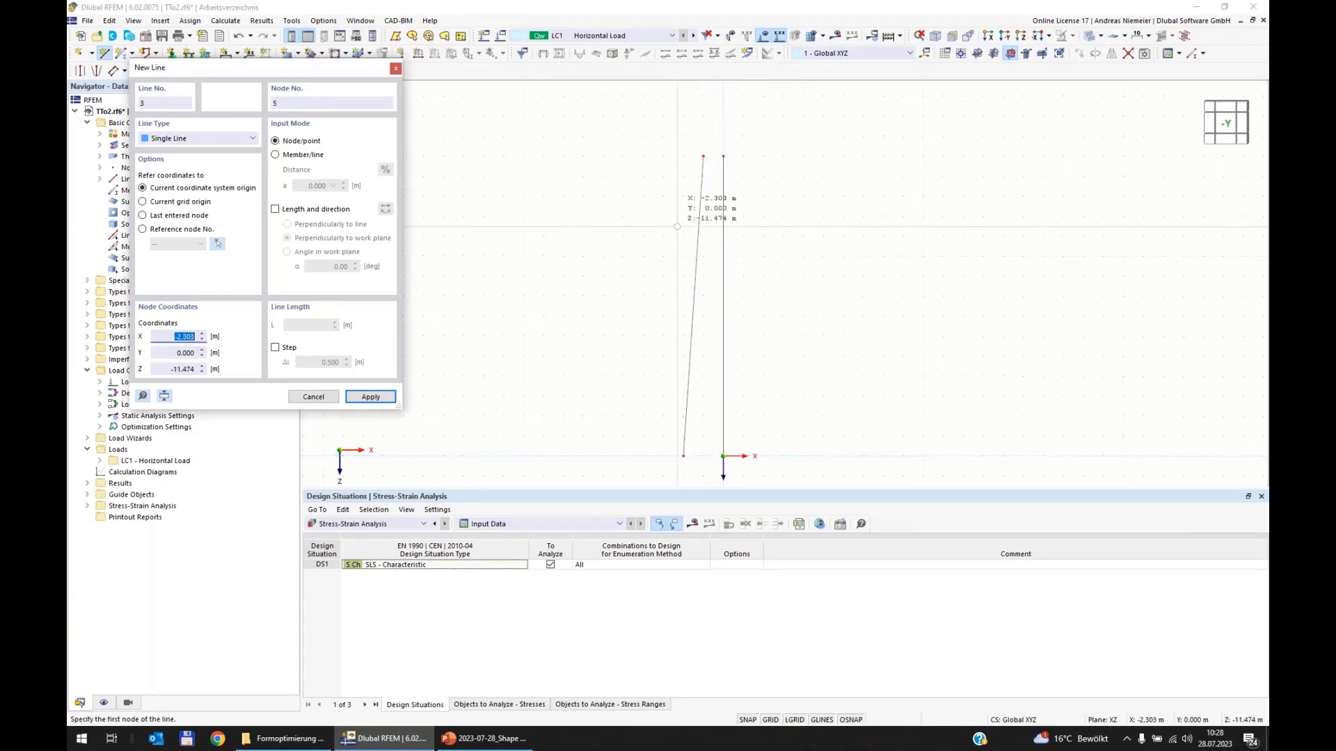
right_click(691, 231)
Step: Start a rotated surface and create a new uniform thickness of 6 mm in S355 for it
middle_drag(803, 282, 766, 288)
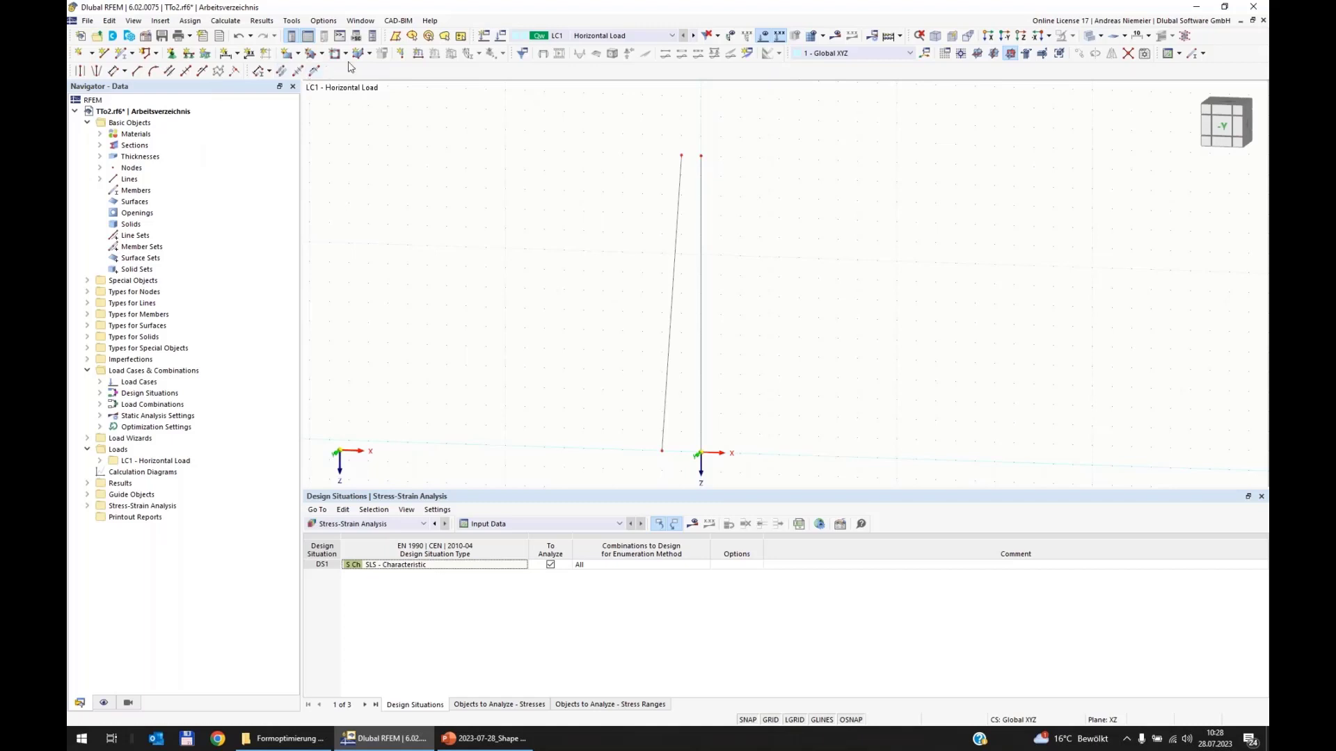
click(322, 54)
click(345, 99)
click(401, 233)
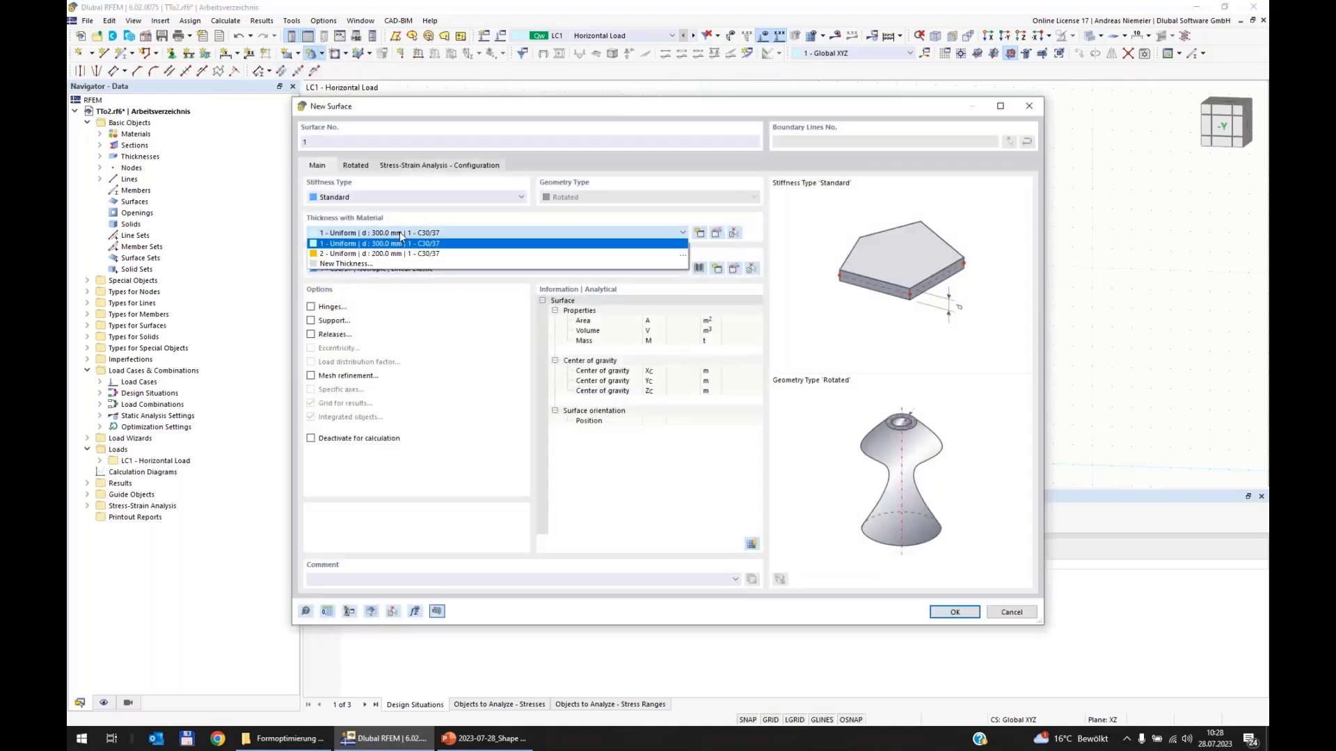
click(387, 263)
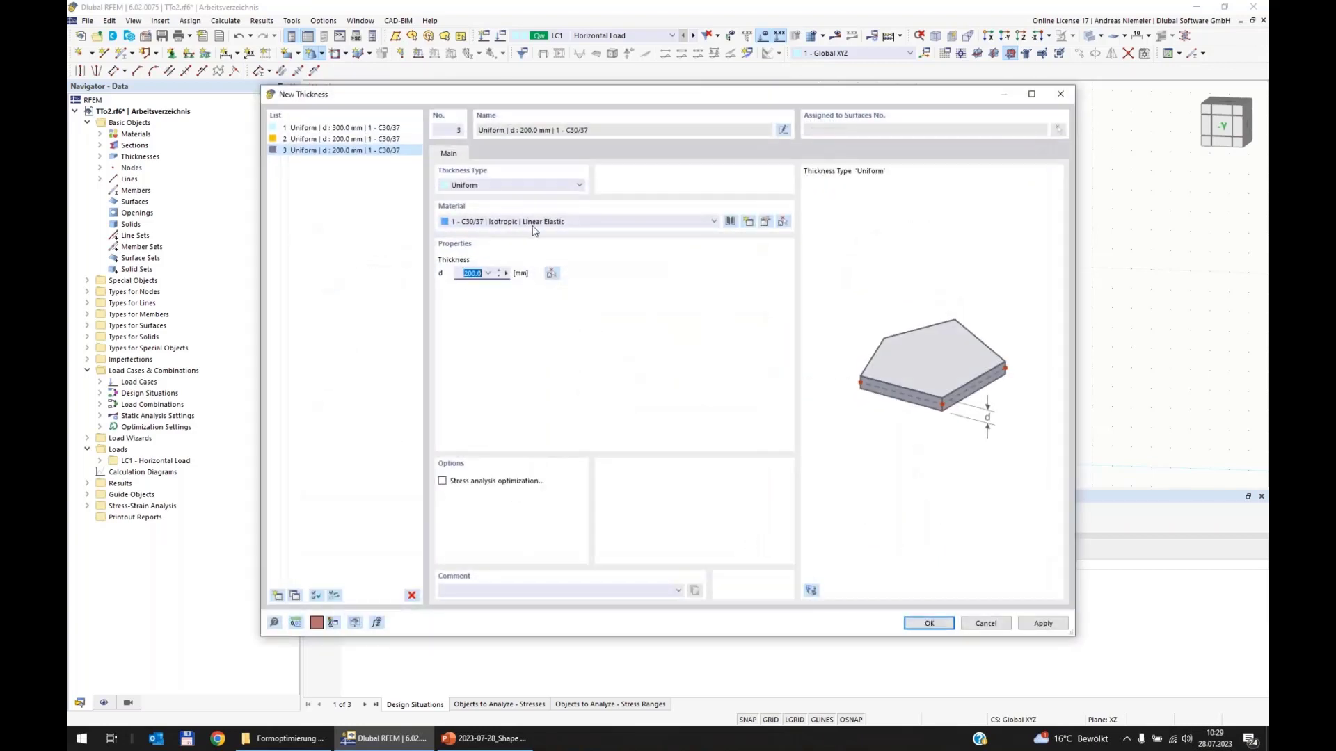
click(534, 230)
click(522, 255)
text(6)
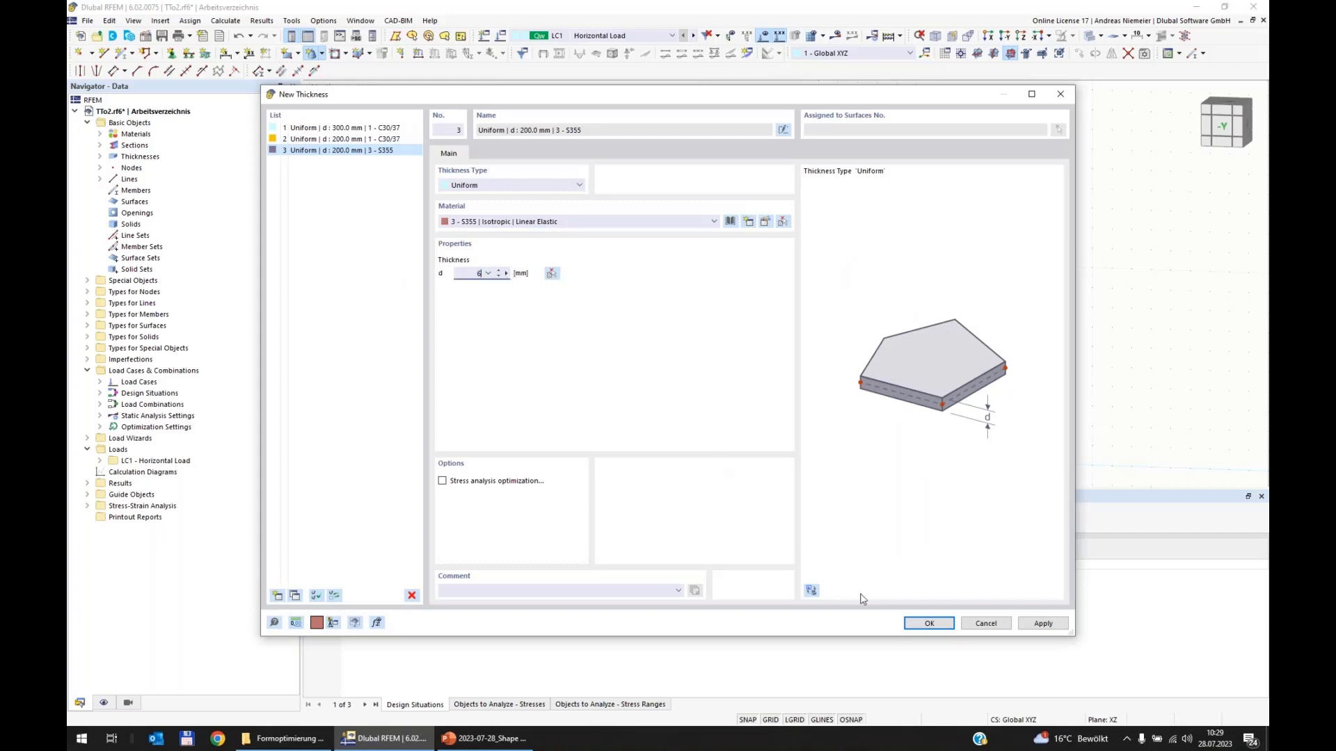
click(911, 623)
Step: Generate the surface by rotating the inclined line 360° about the vertical Z axis
click(357, 166)
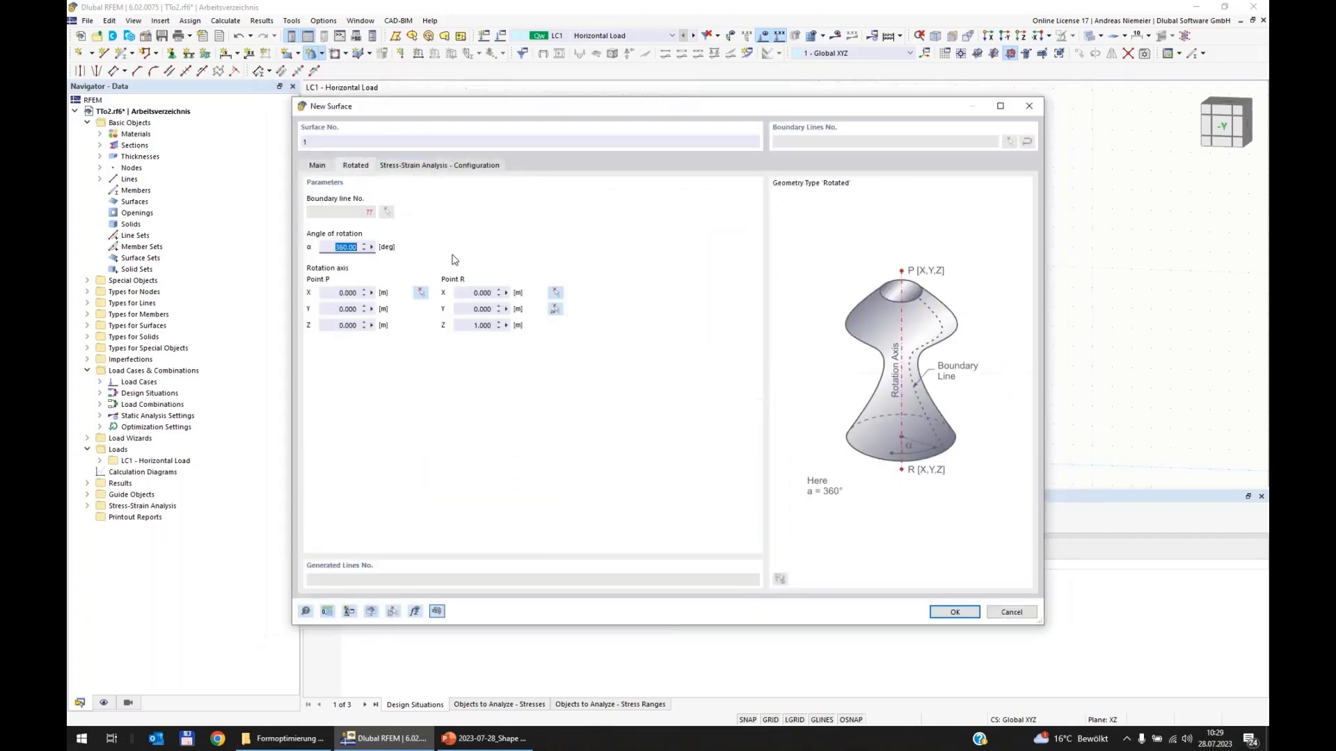
click(954, 612)
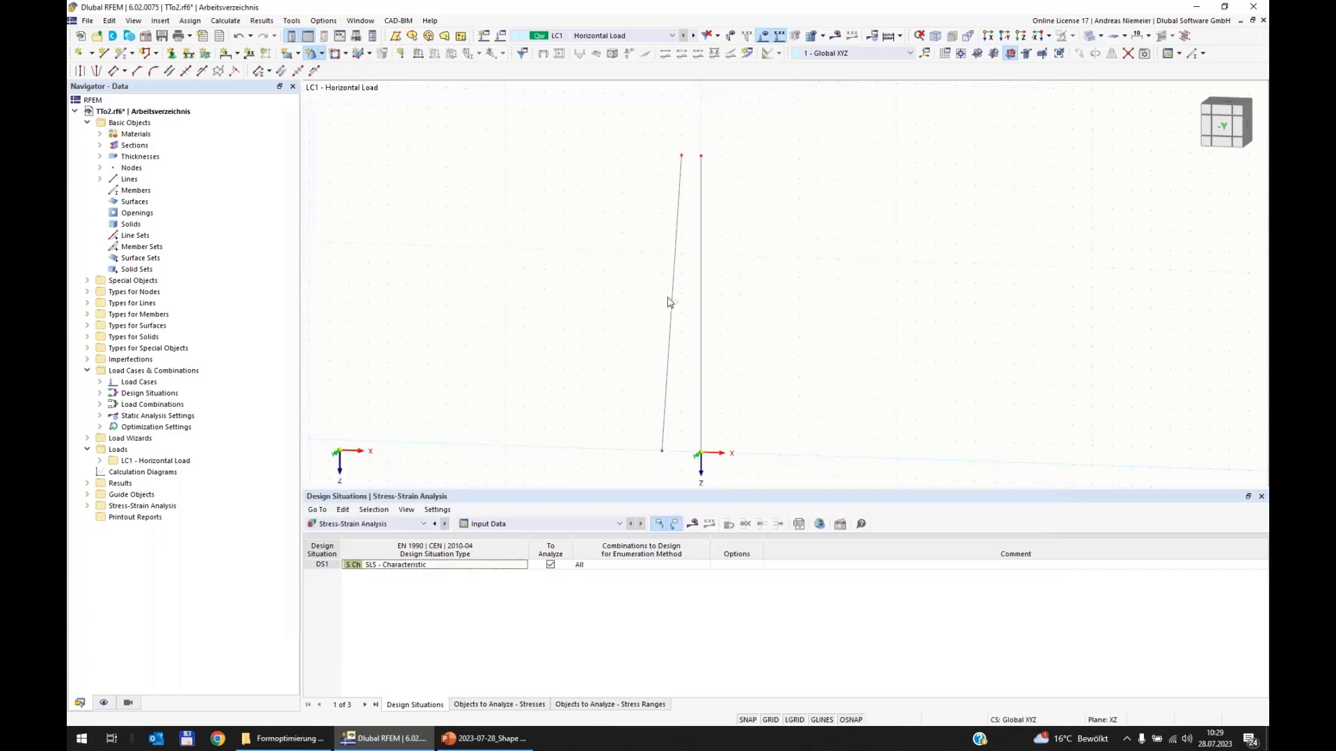
click(784, 362)
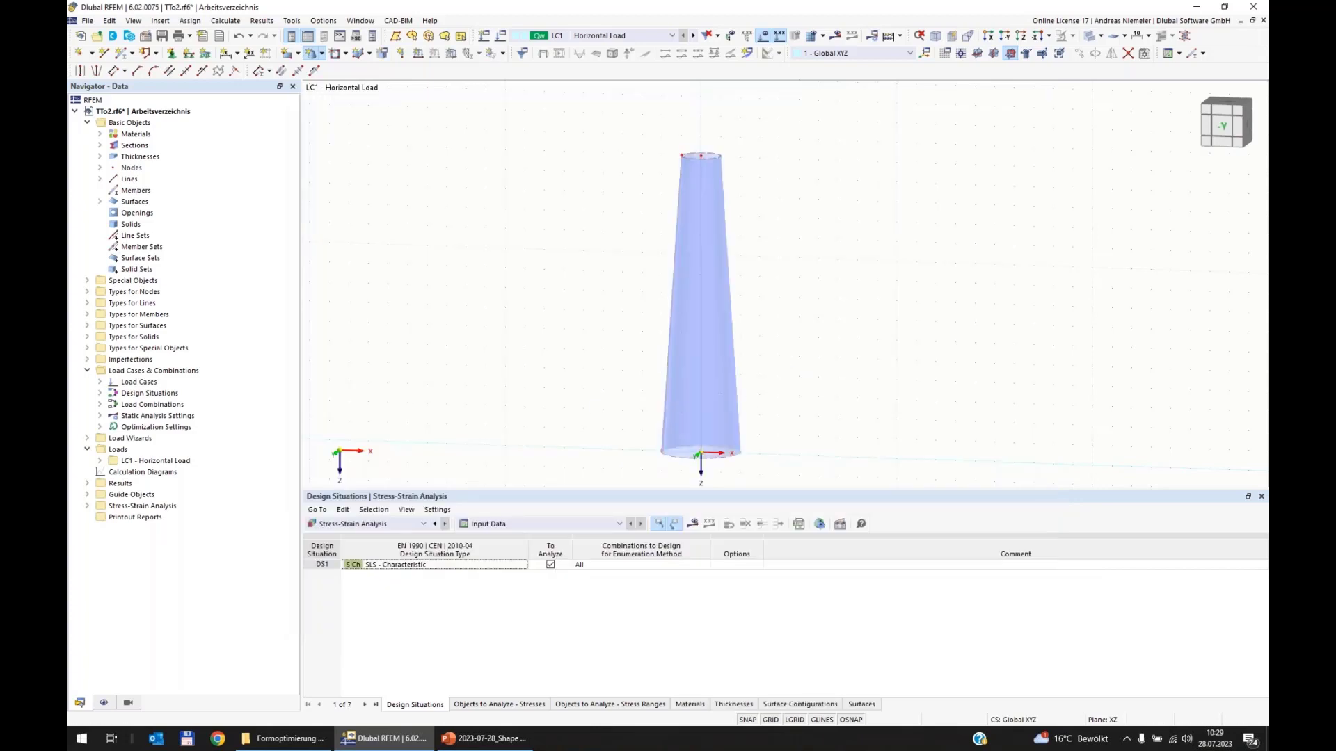
Step: Change the line type of the tower's inclined generatrix line from polyline to NURBS
mouse_move(577, 278)
ctrl+middle_down()
mouse_move(531, 337)
mouse_move(605, 212)
mouse_move(571, 274)
ctrl+middle_up()
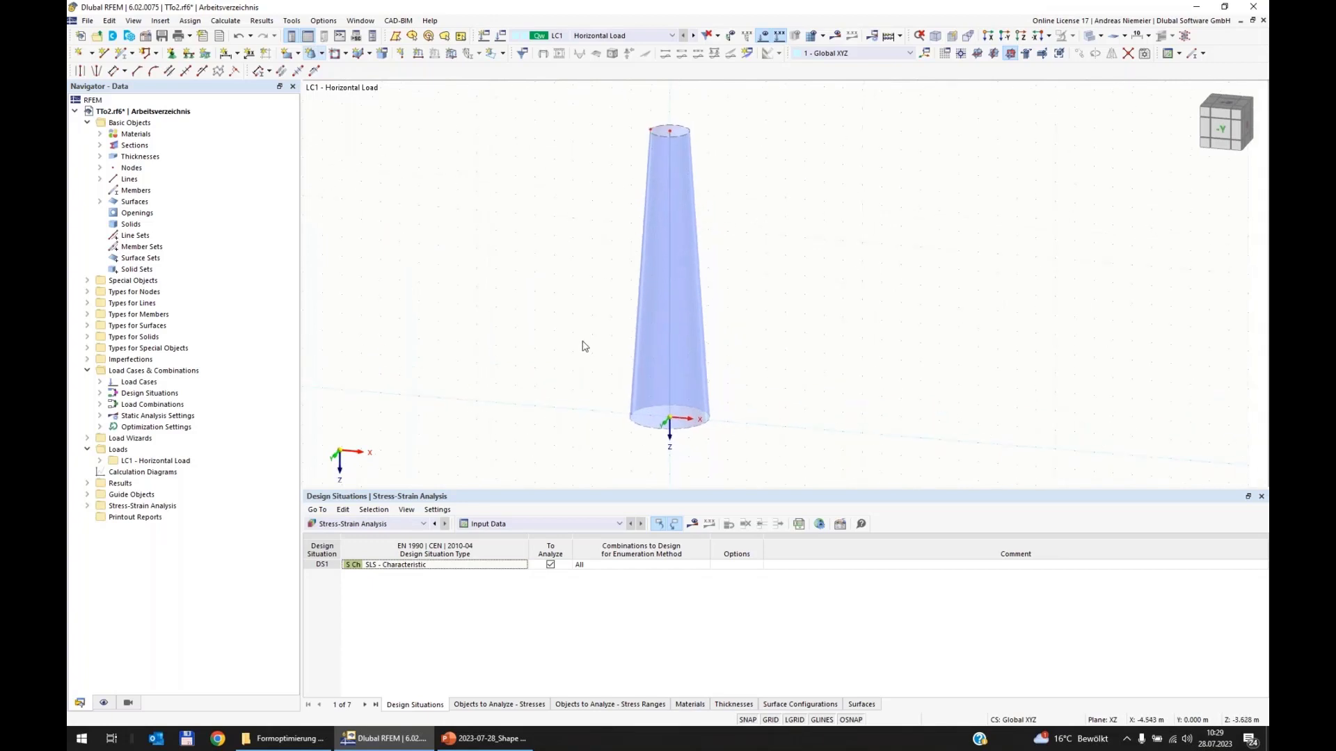
scroll(562, 345, up, 2)
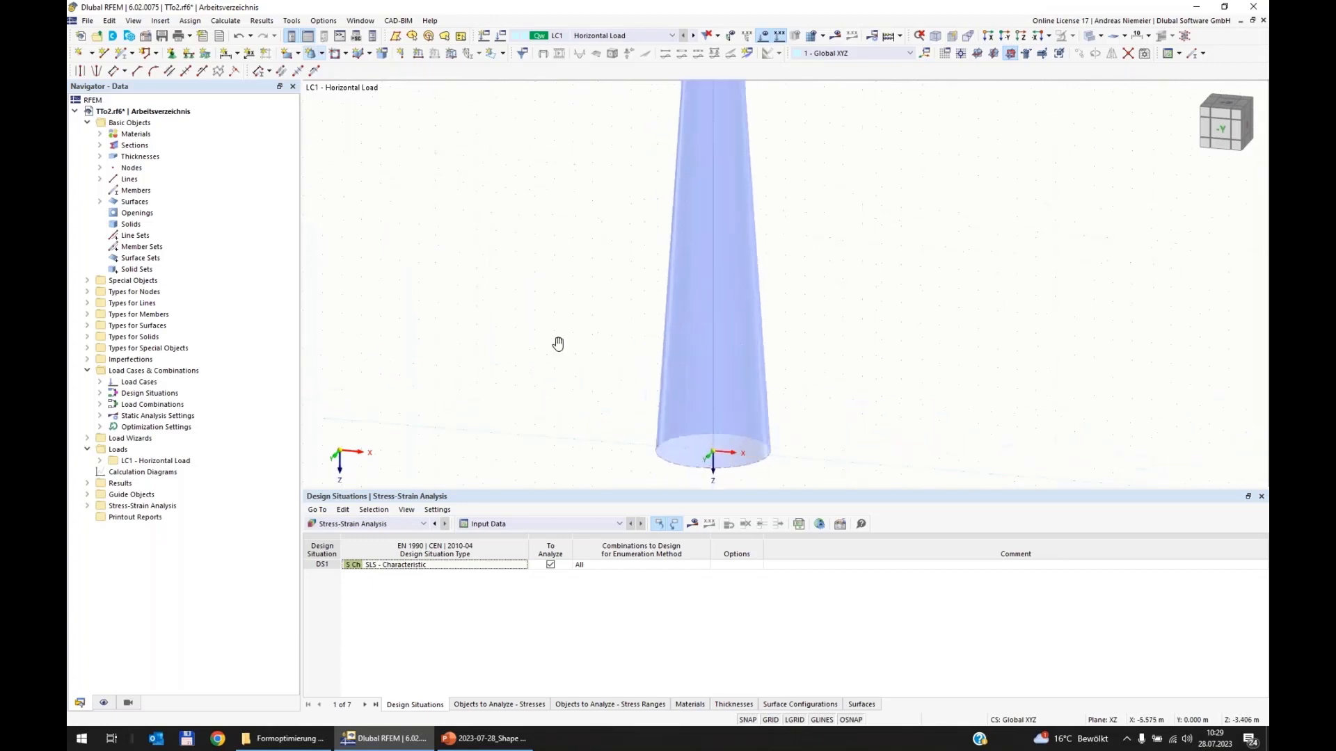
ctrl+middle_drag(558, 344, 657, 349)
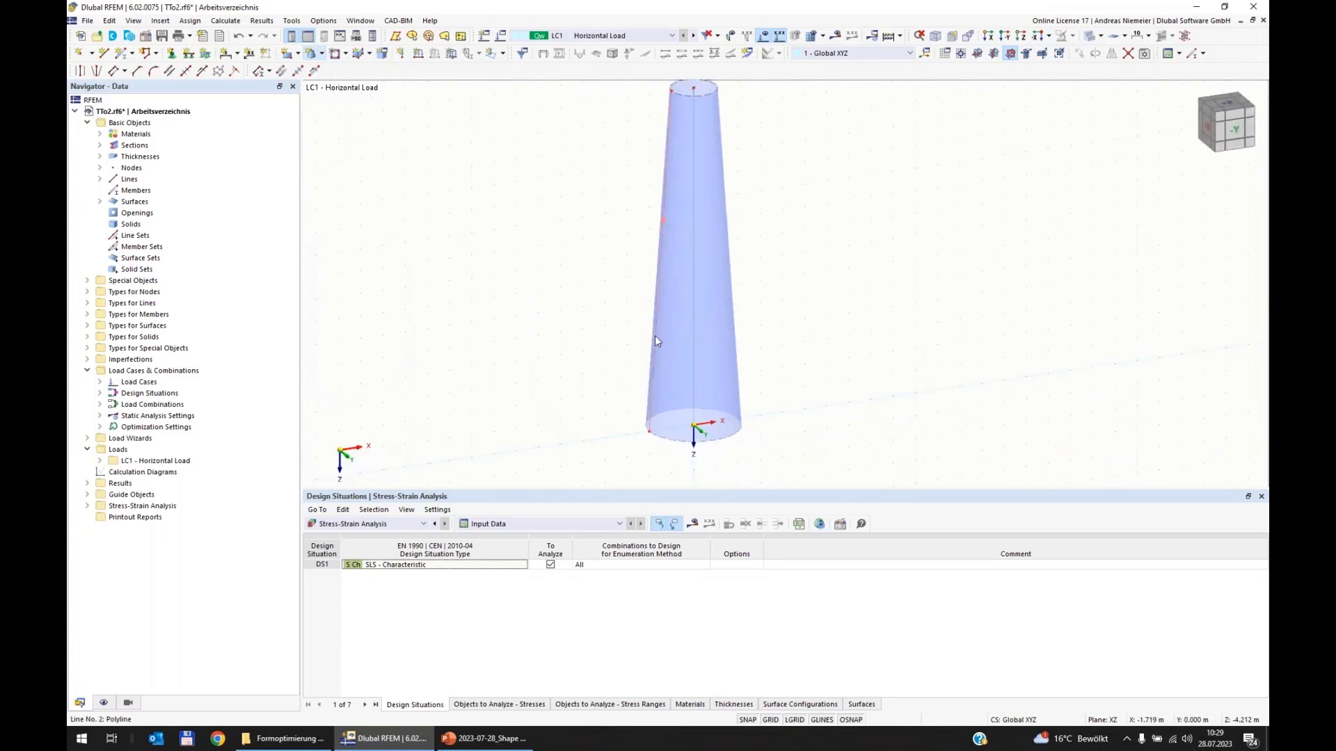
right_click(655, 340)
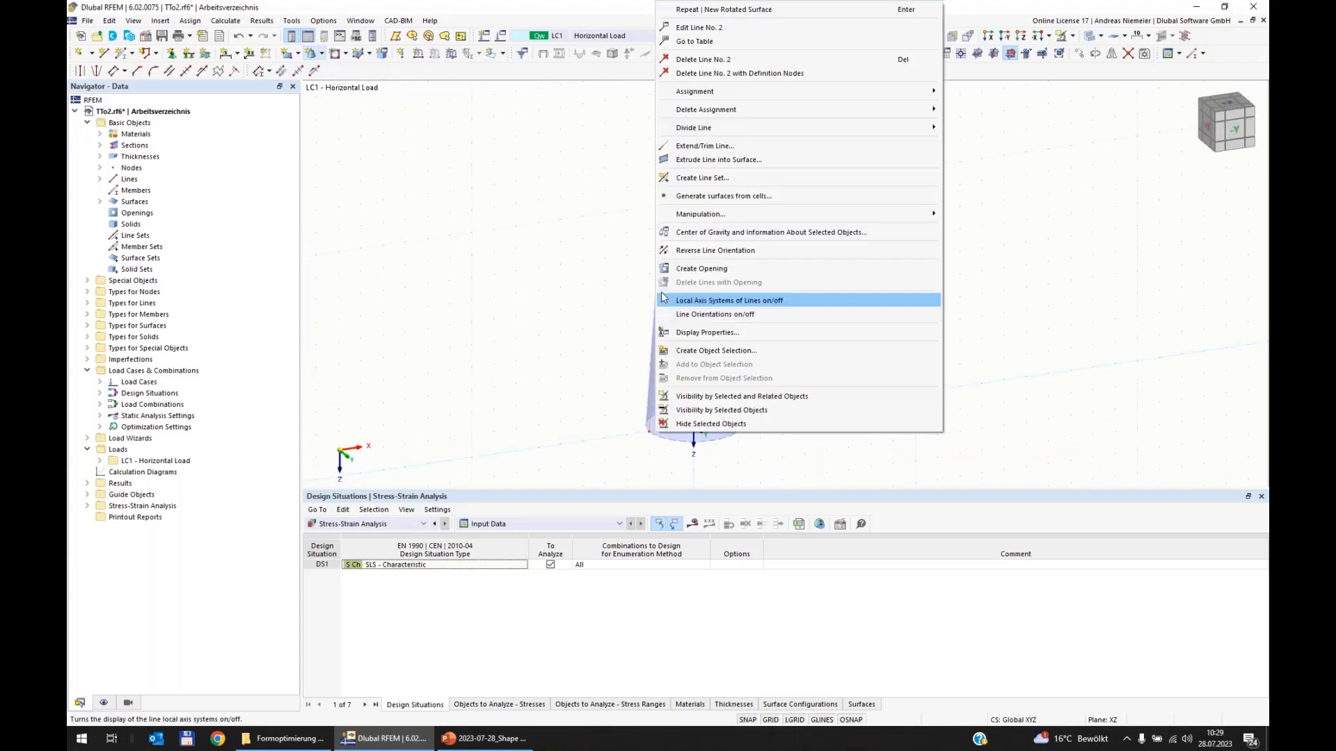
click(724, 28)
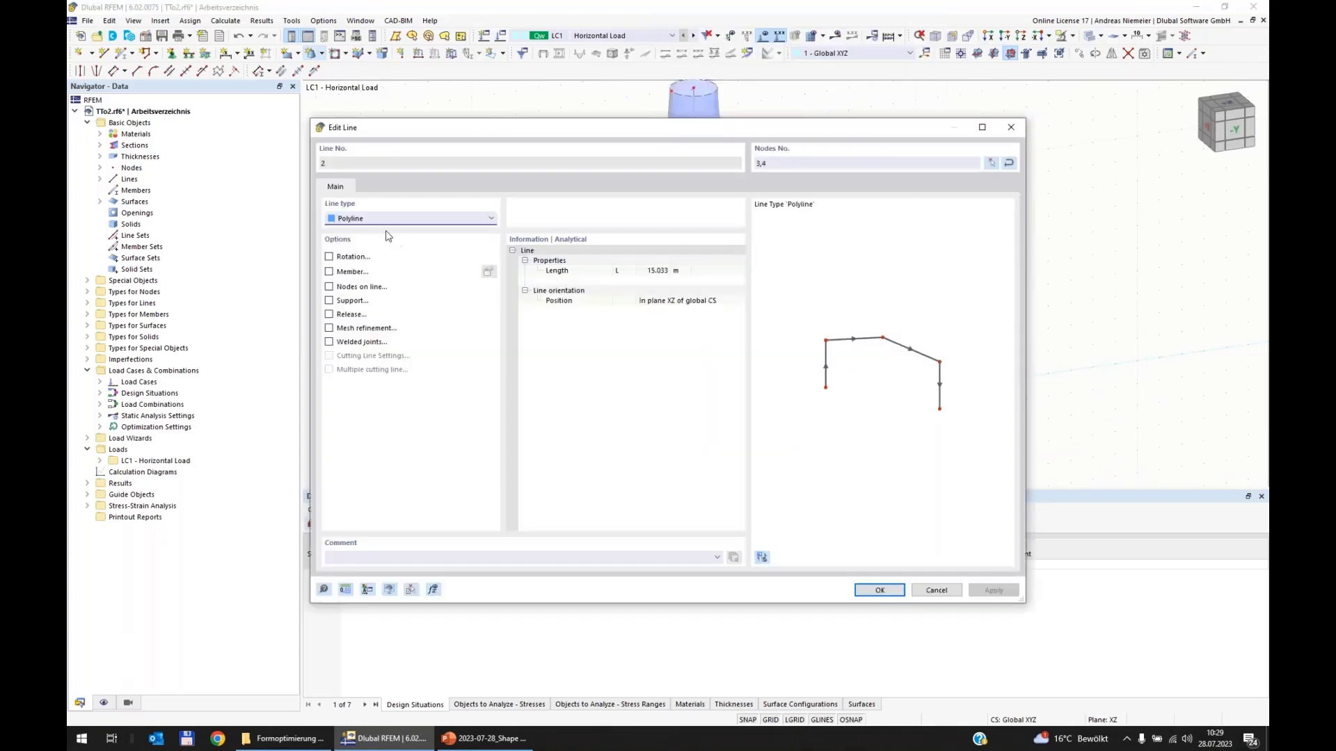
click(361, 220)
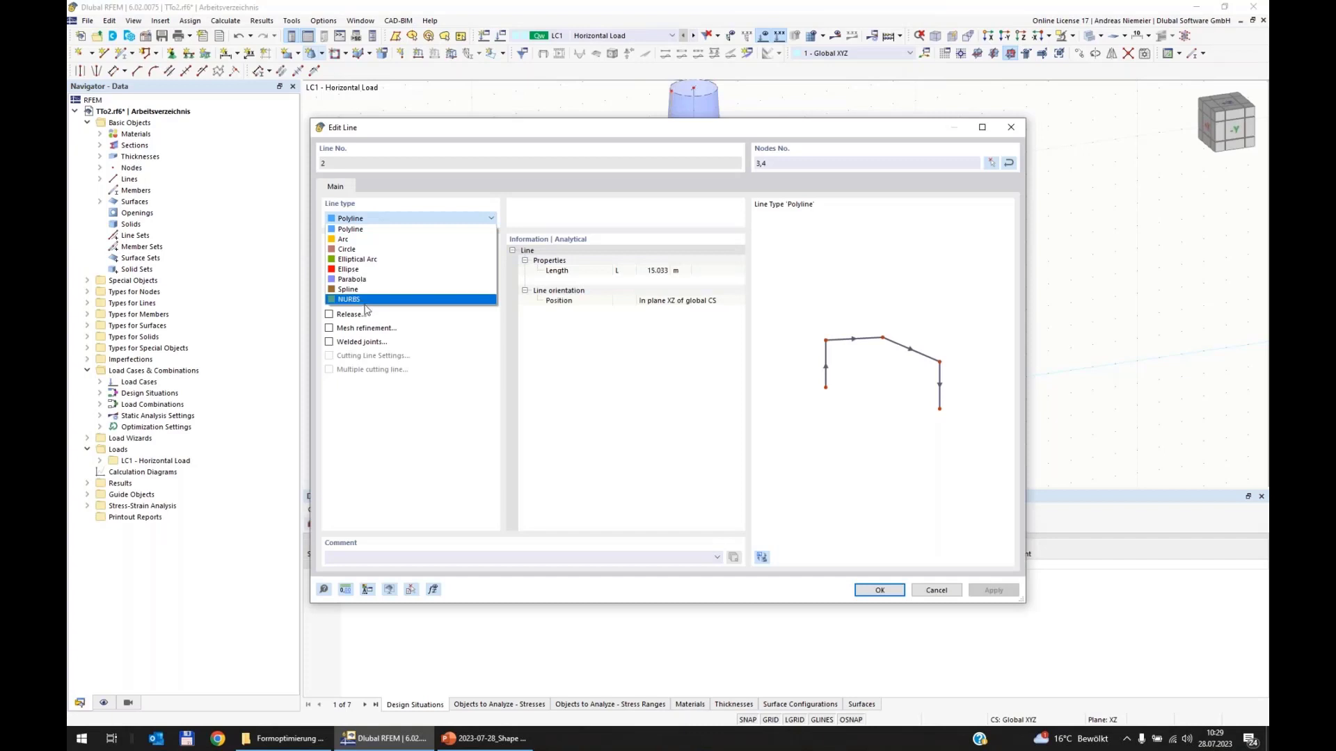
click(365, 300)
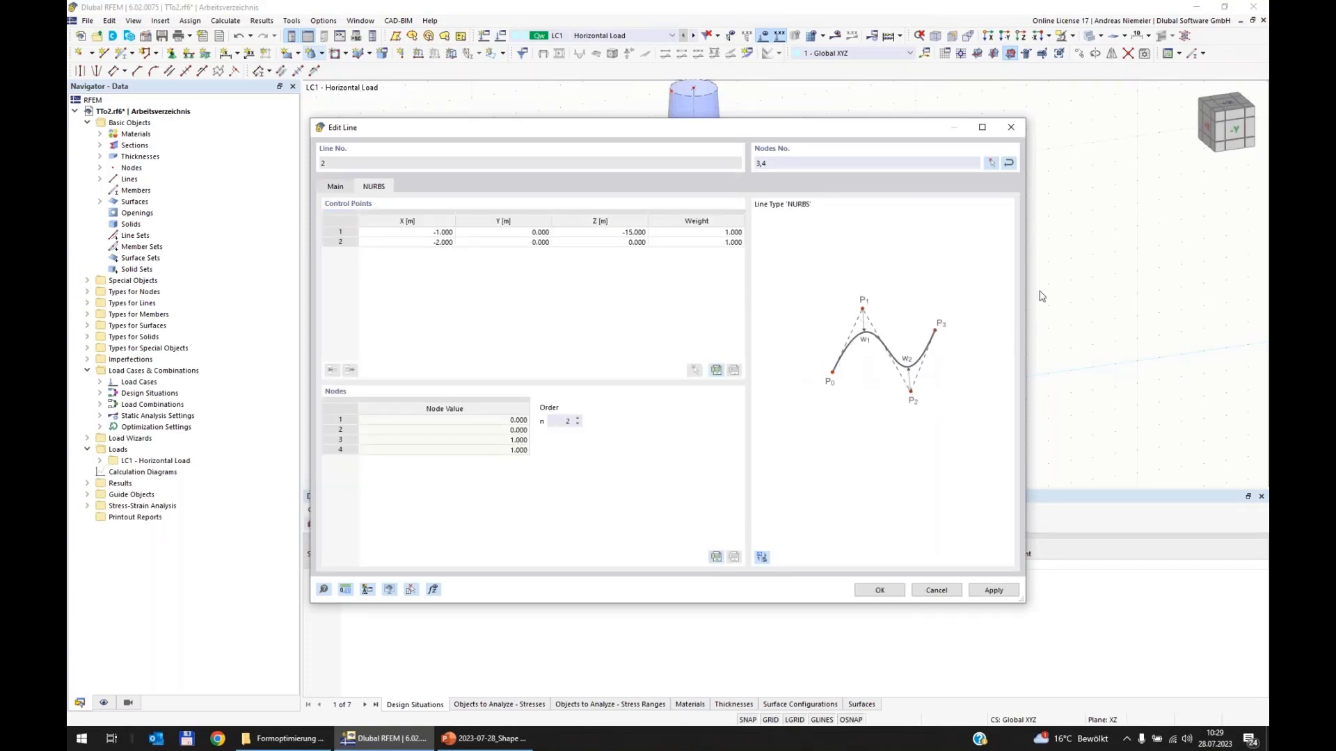
click(893, 594)
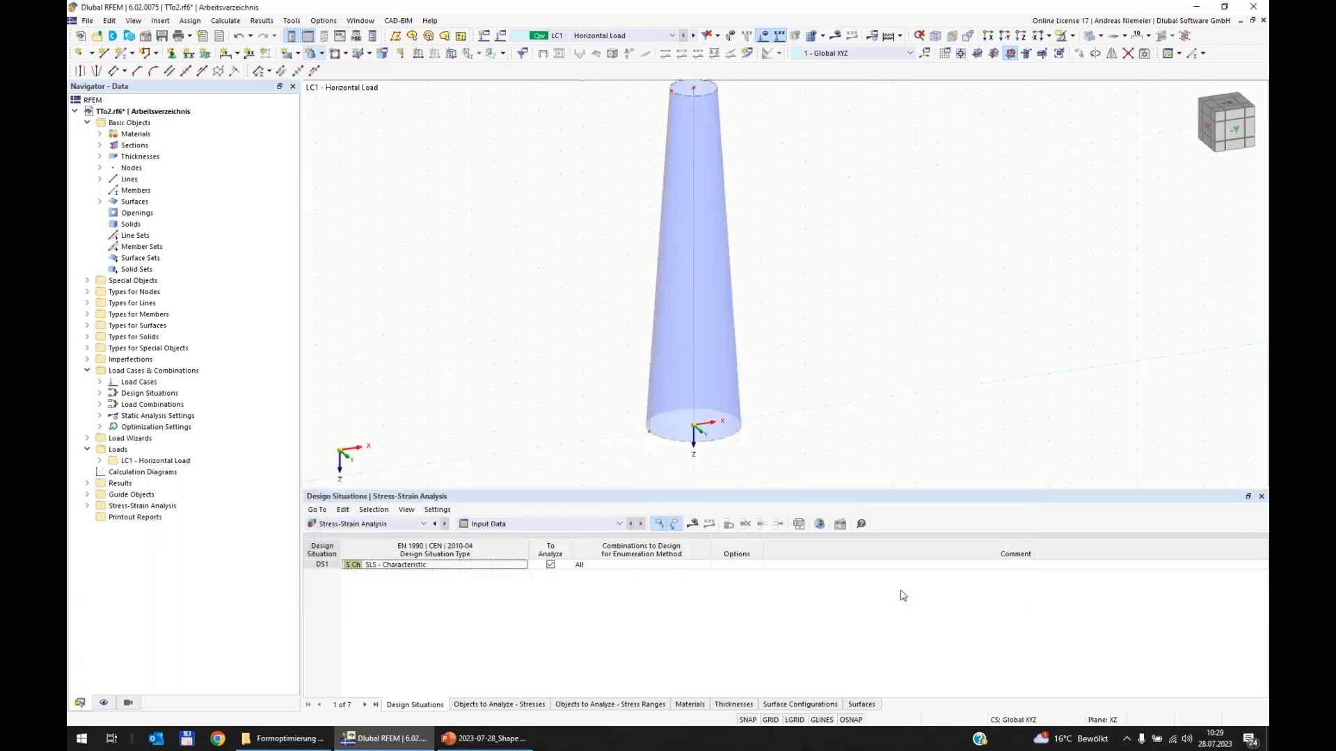
Step: Add a middle control point at X 0, Y 0, Z -7.5 m to the NURBS line and set its order to 3
double_click(651, 406)
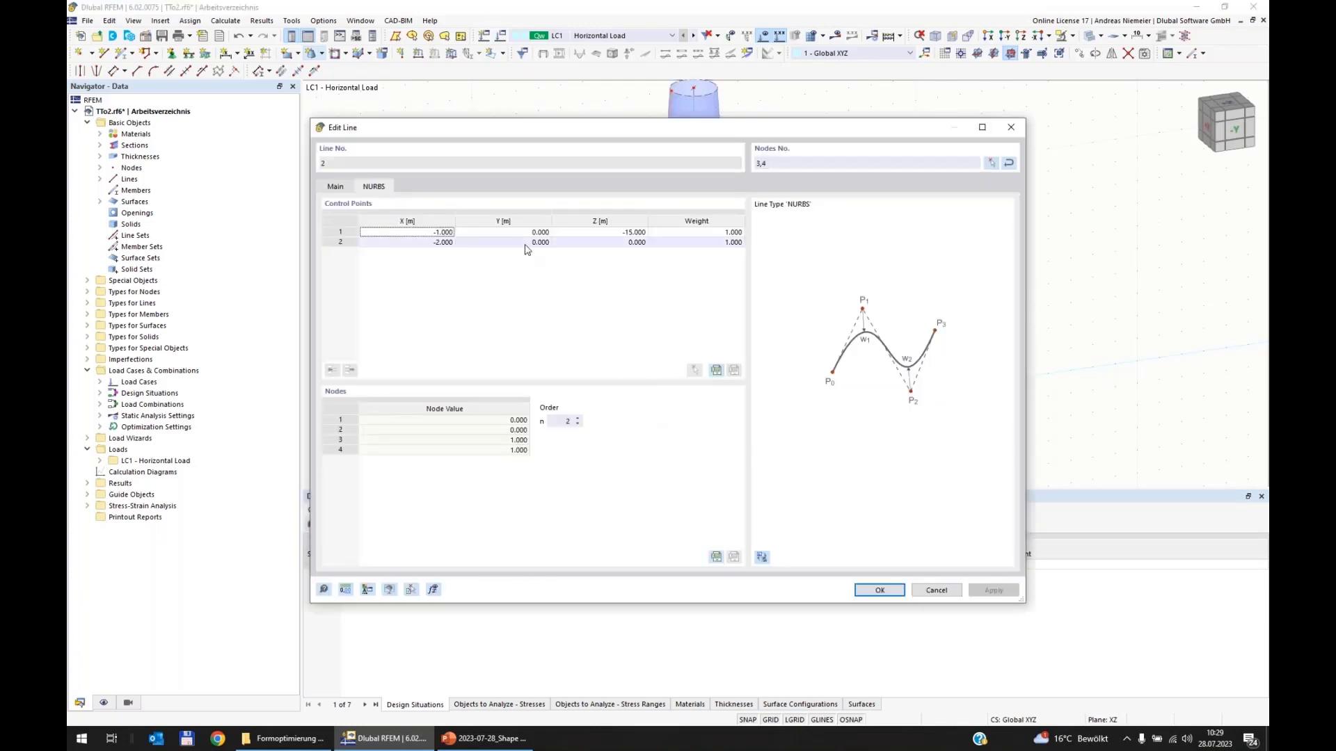
click(470, 234)
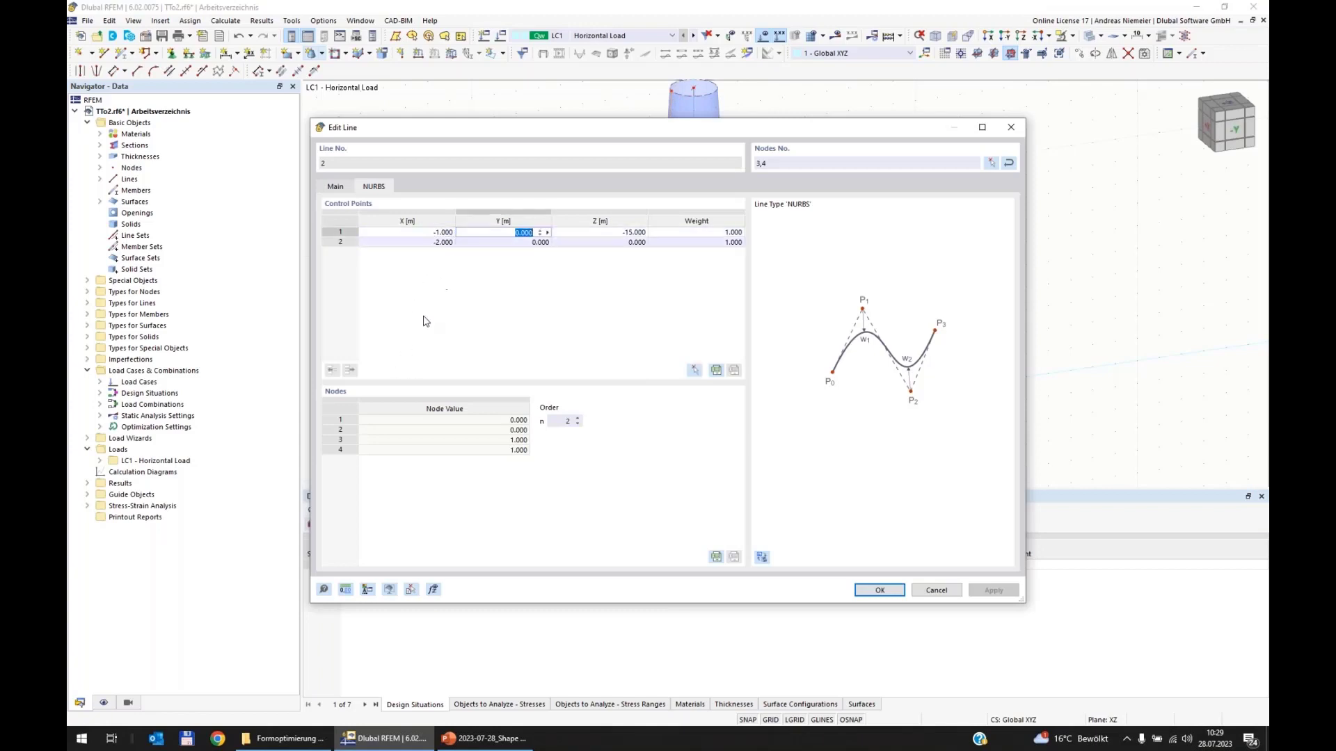
key(Return)
click(332, 370)
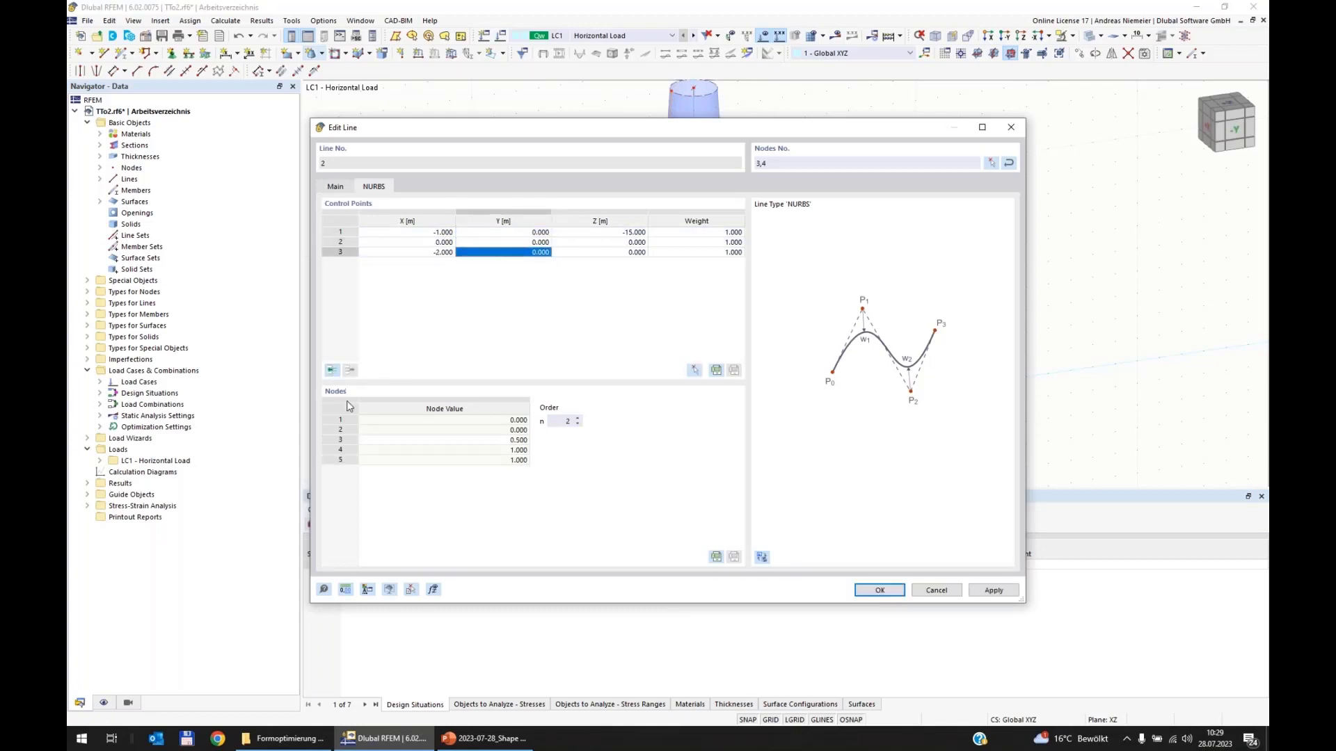
click(577, 418)
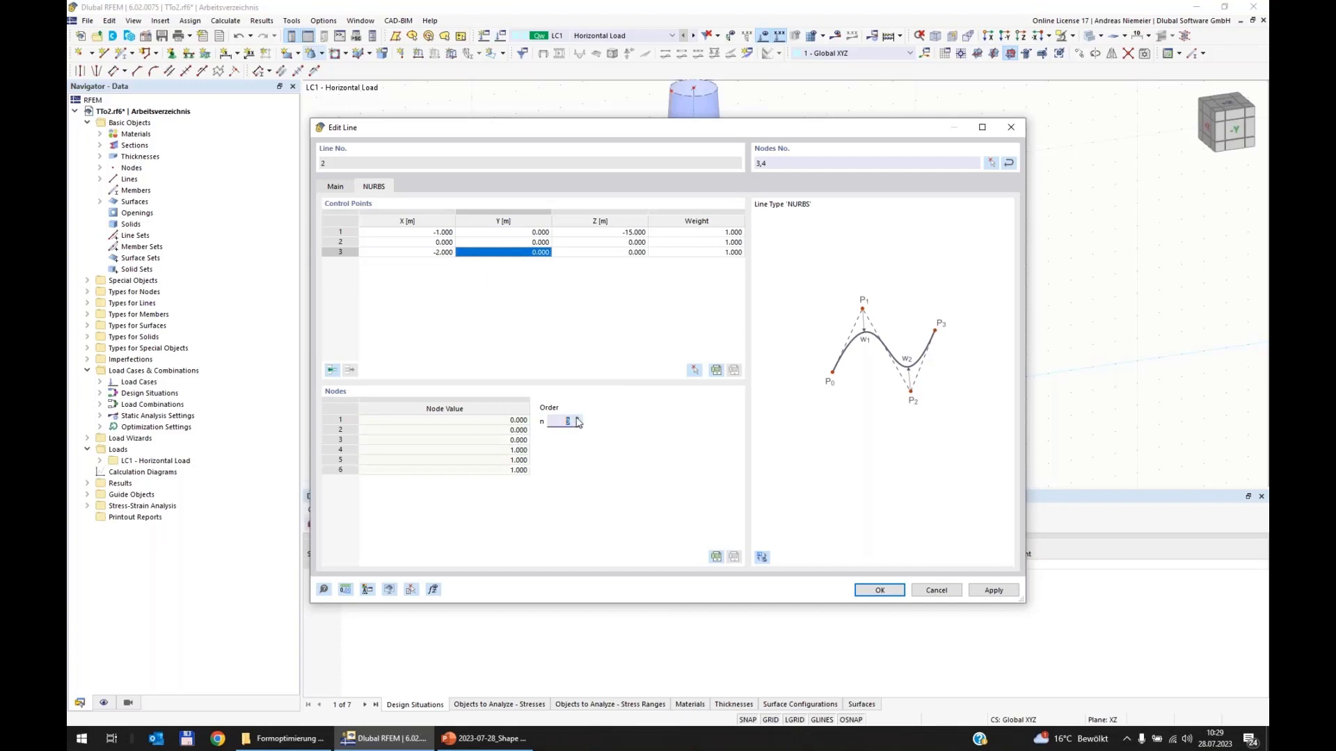
click(606, 242)
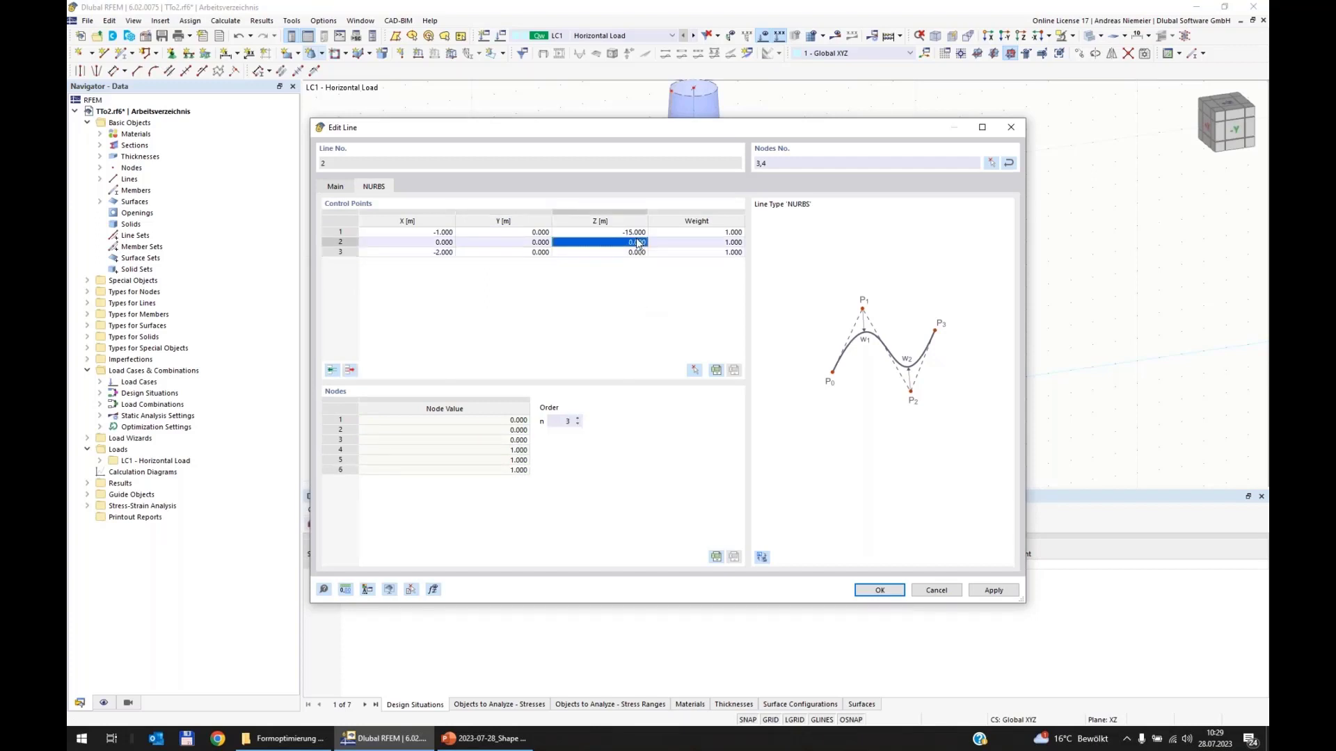
text(-7,5)
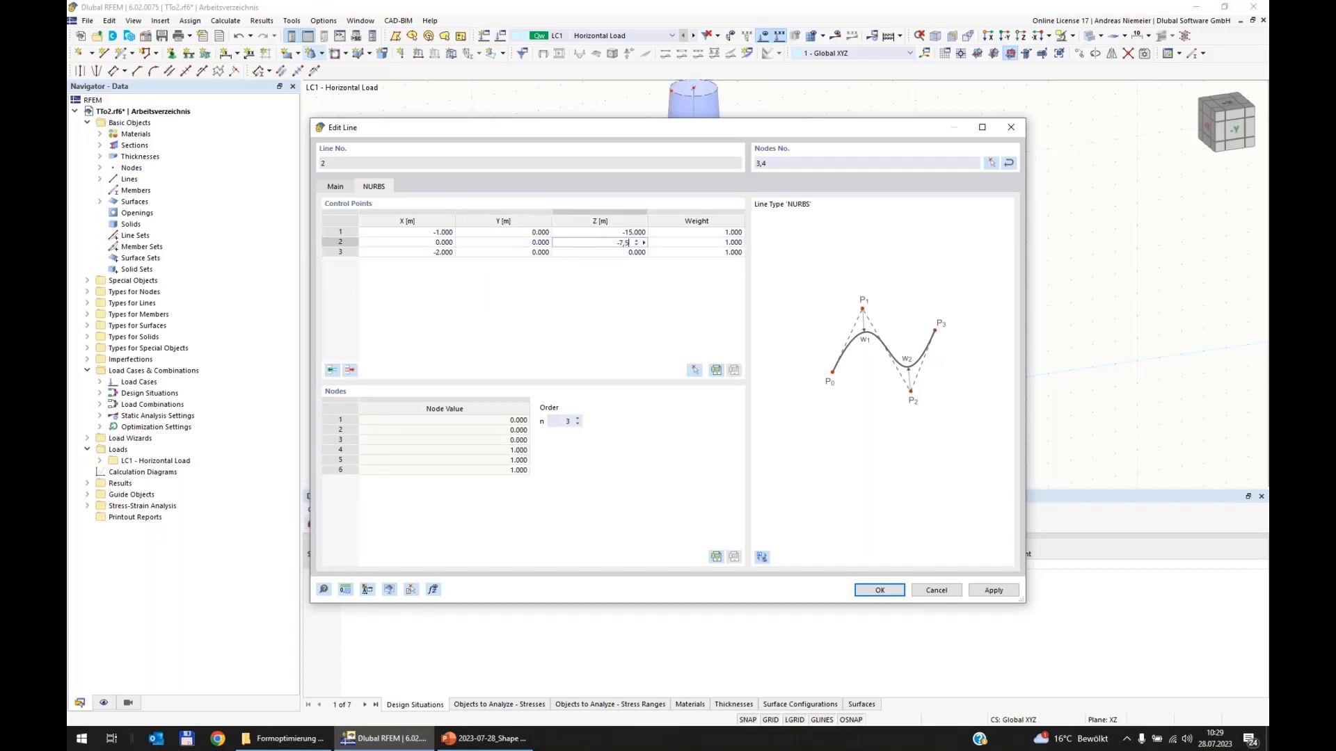
click(618, 313)
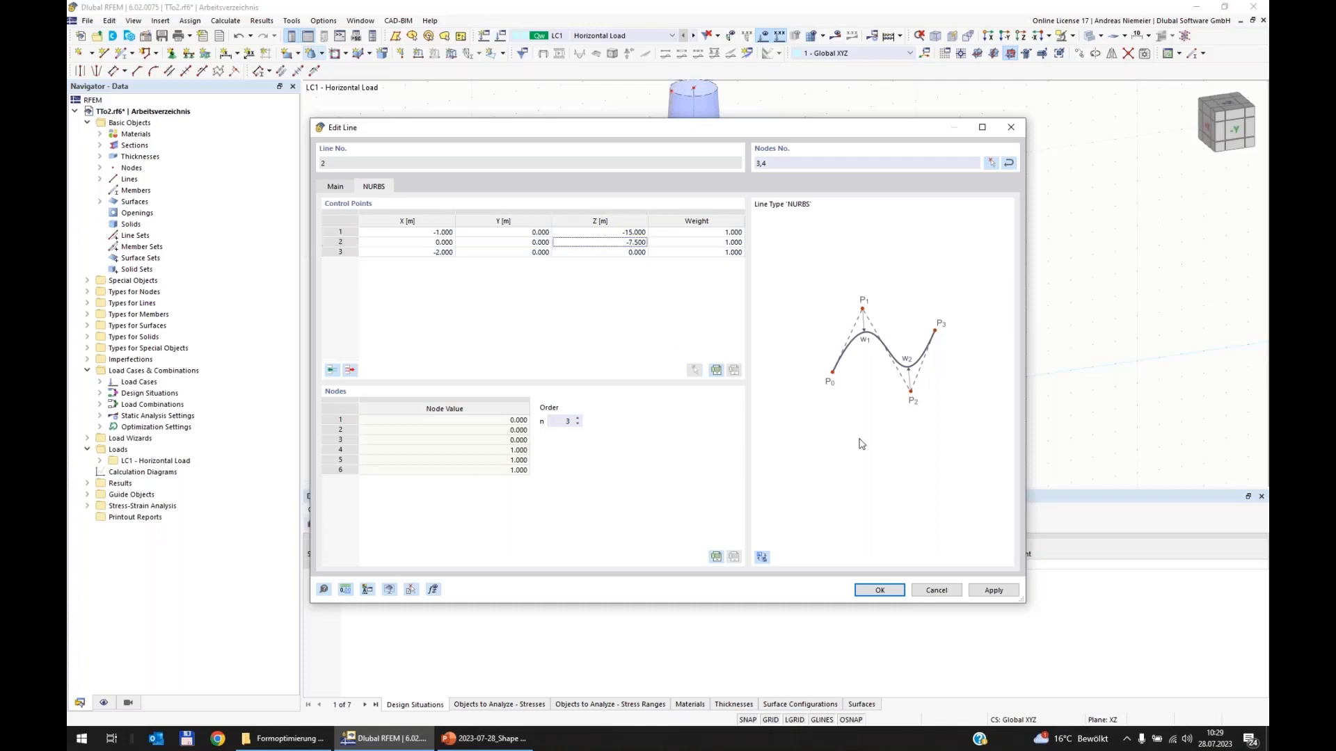
click(879, 590)
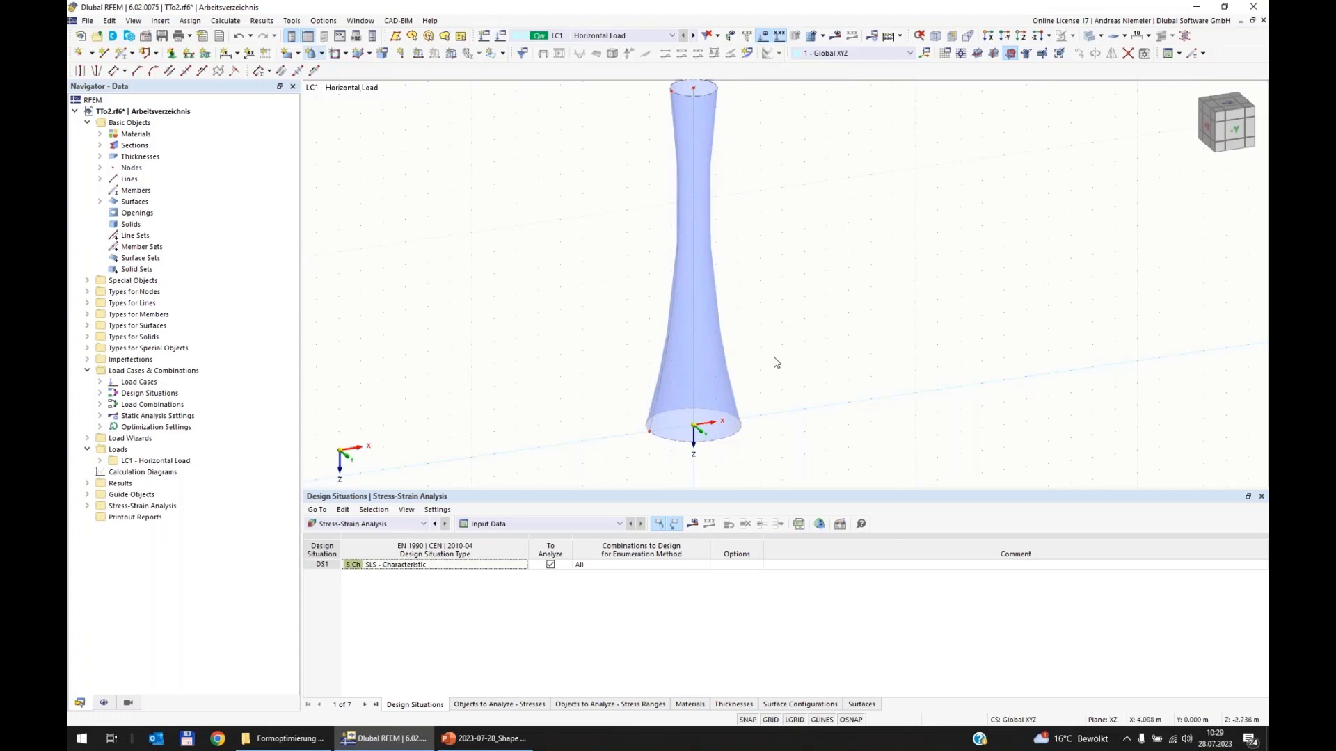
Step: Slide the middle NURBS control point down and up near the tower axis to try different waist heights
scroll(775, 364, down, 2)
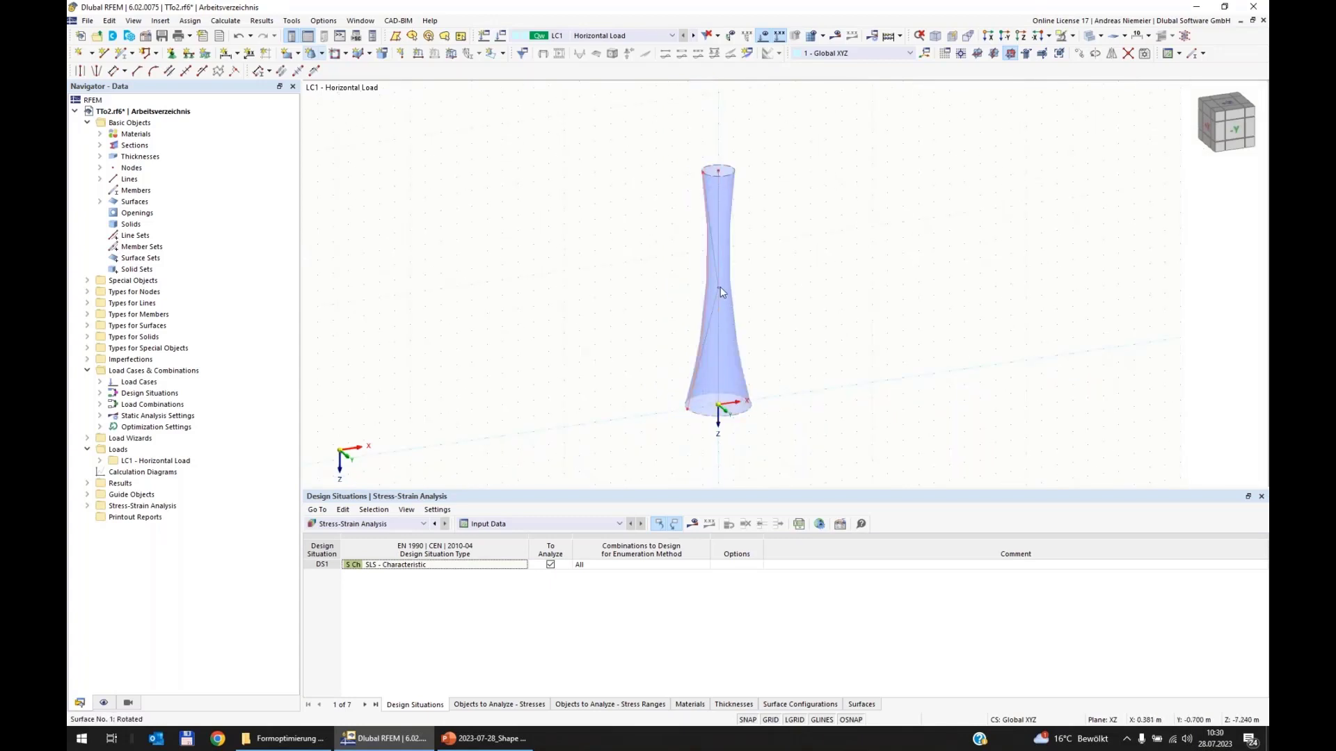
drag(720, 288, 709, 357)
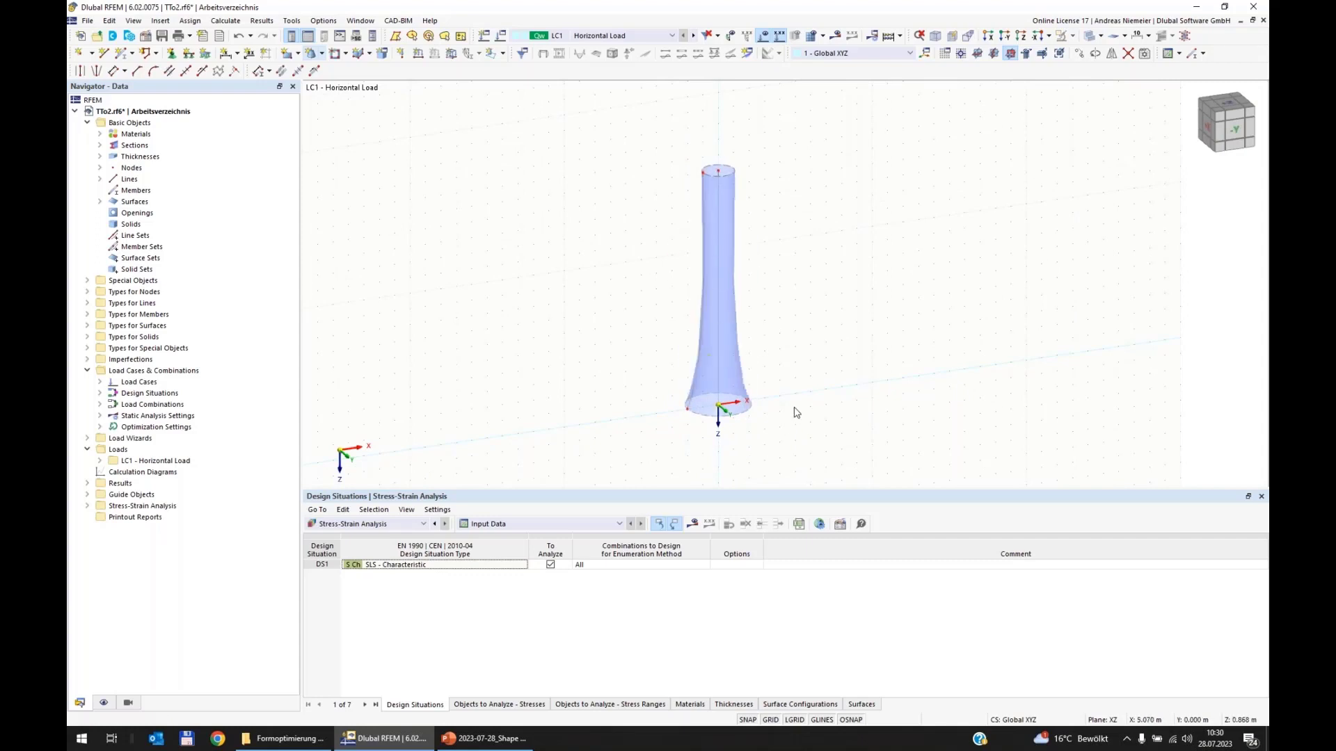
scroll(763, 415, down, 3)
ctrl+middle_drag(743, 413, 724, 385)
scroll(724, 385, up, 3)
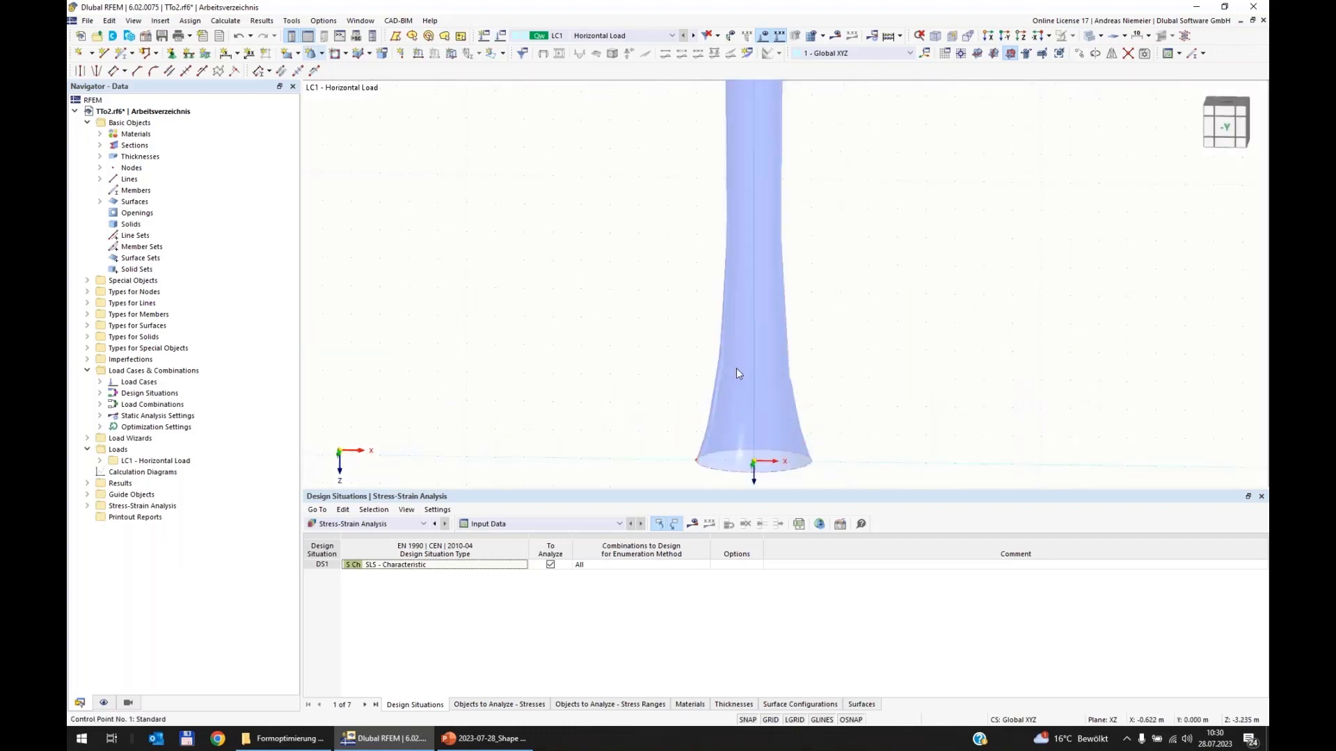
drag(743, 281, 751, 340)
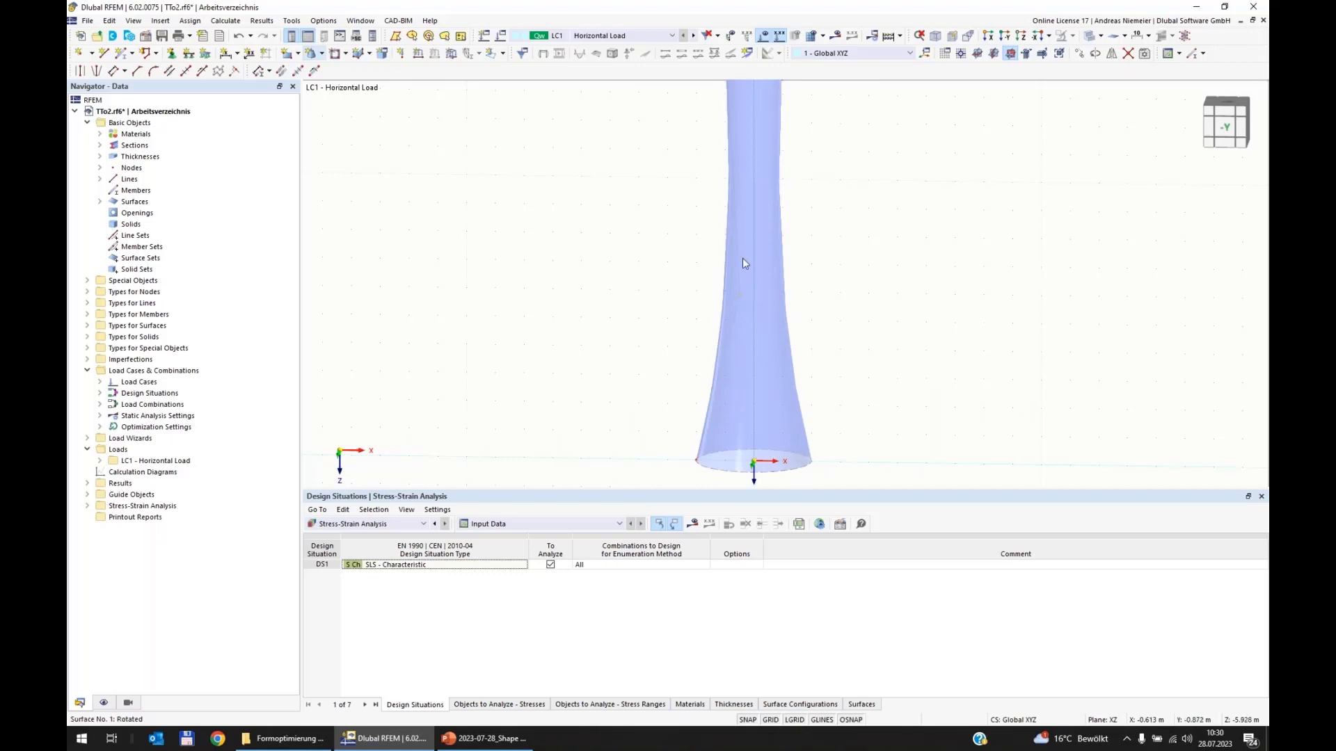
drag(742, 225, 745, 258)
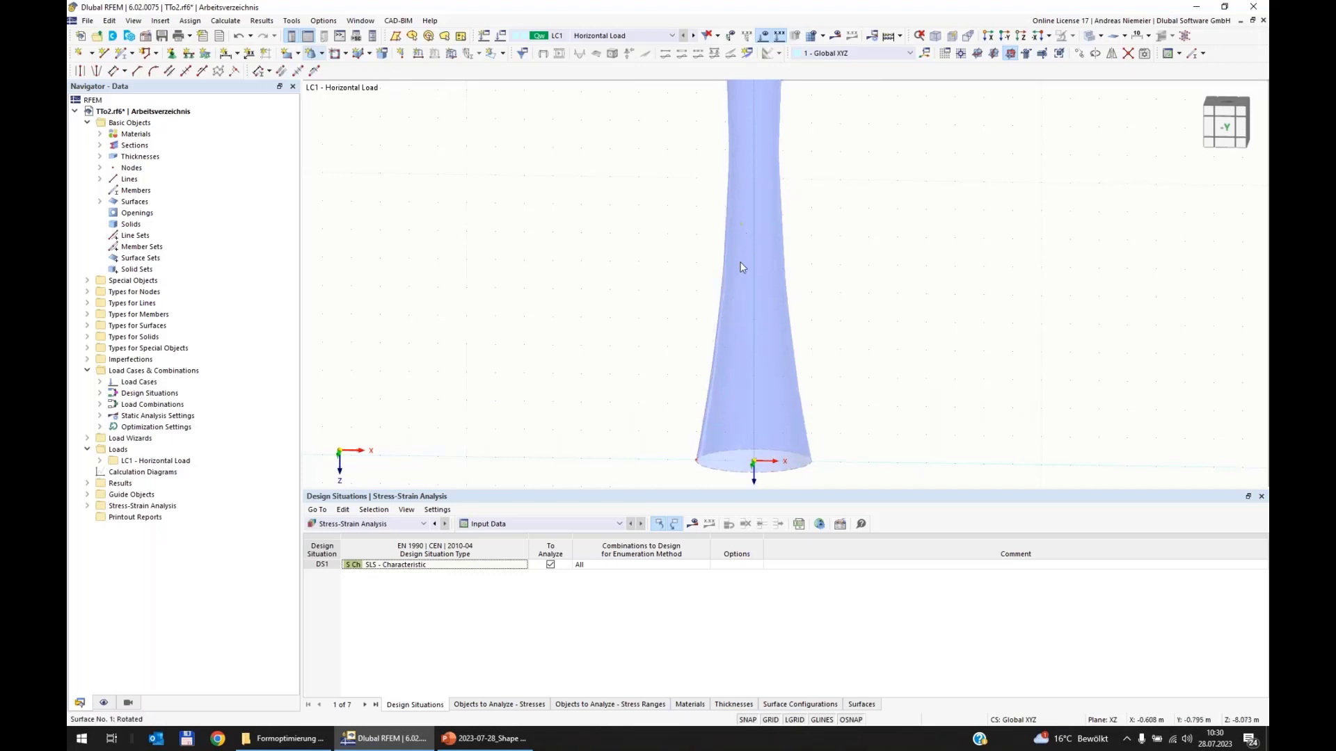
drag(744, 327, 748, 430)
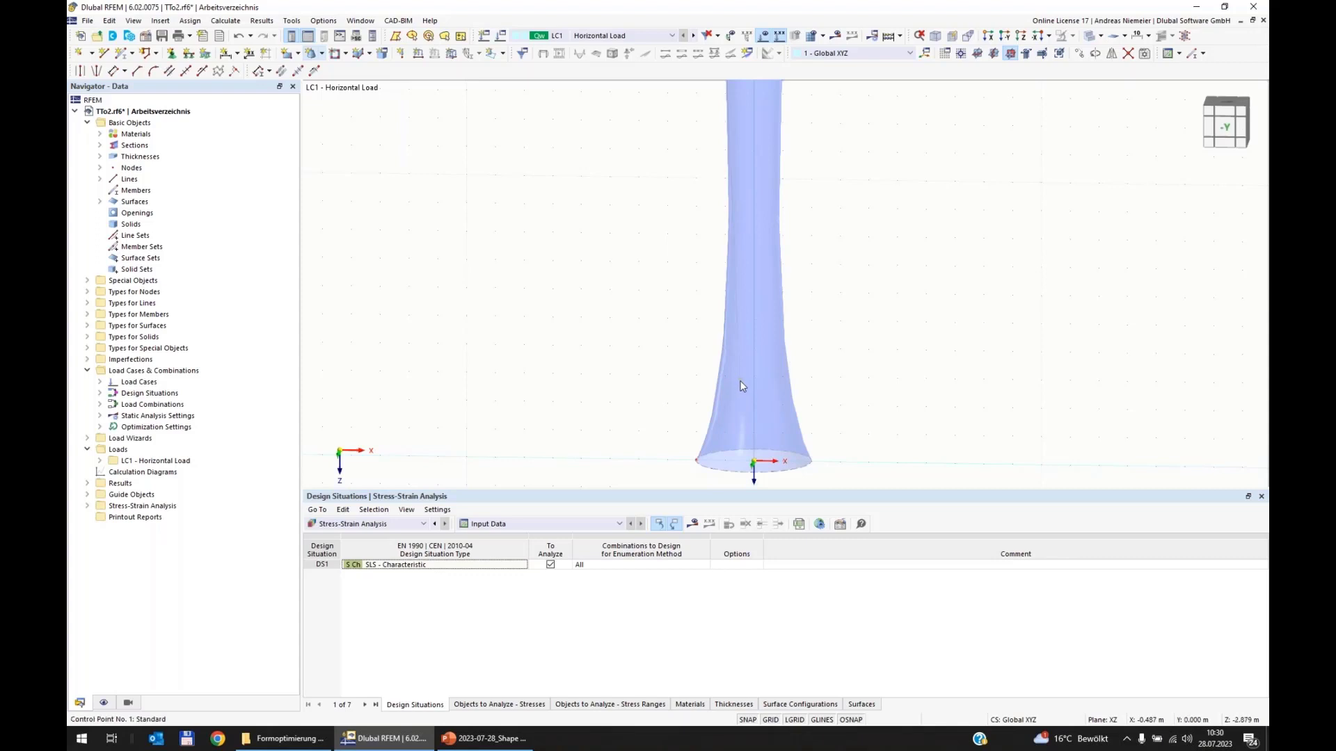
Step: Move the control point out past the base edge, then back inside to give the tower a flared foot
drag(737, 385, 668, 457)
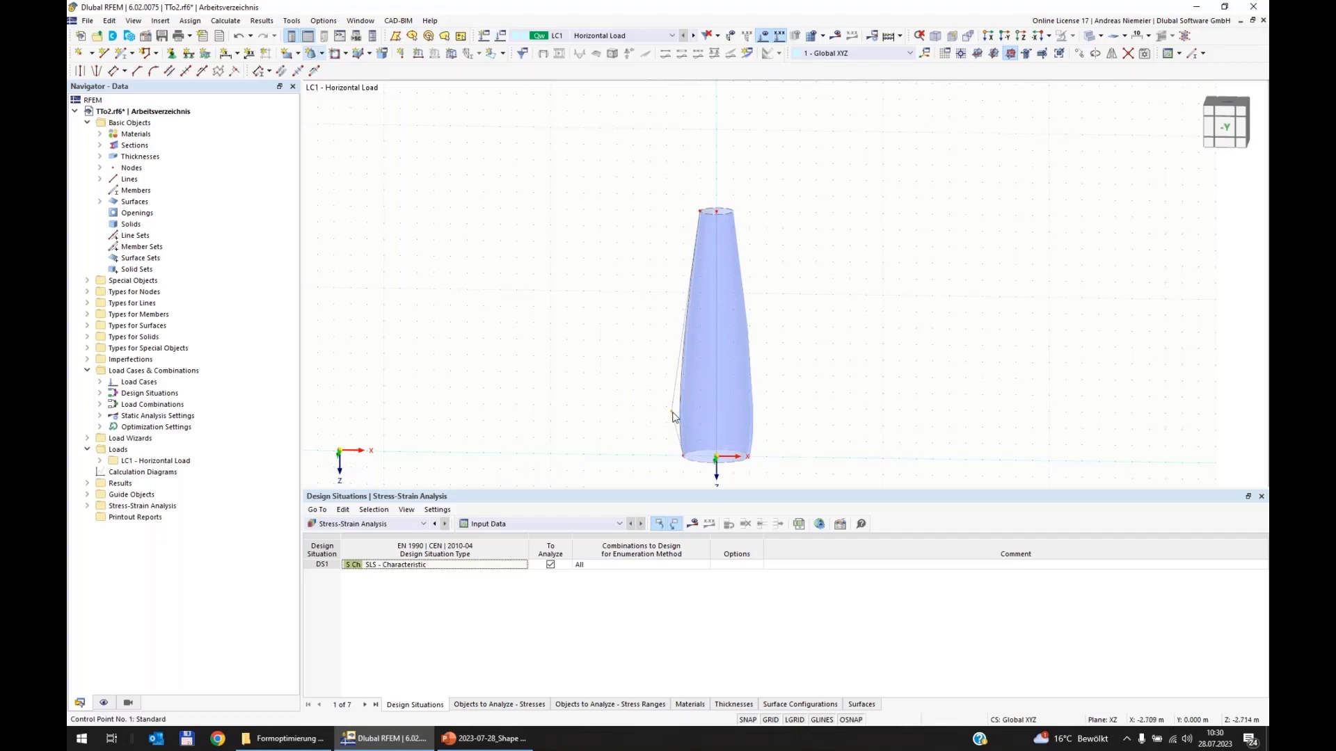
drag(673, 415, 708, 427)
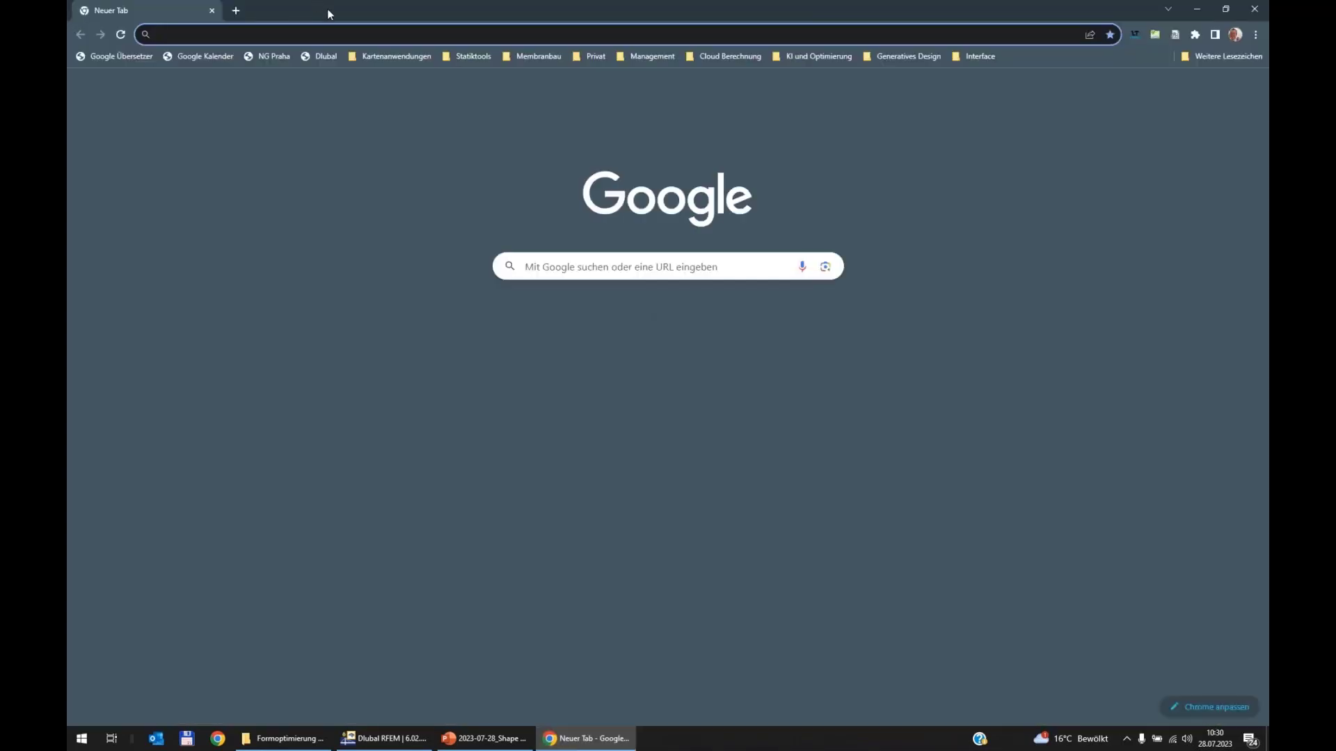
drag(327, 8, 67, 62)
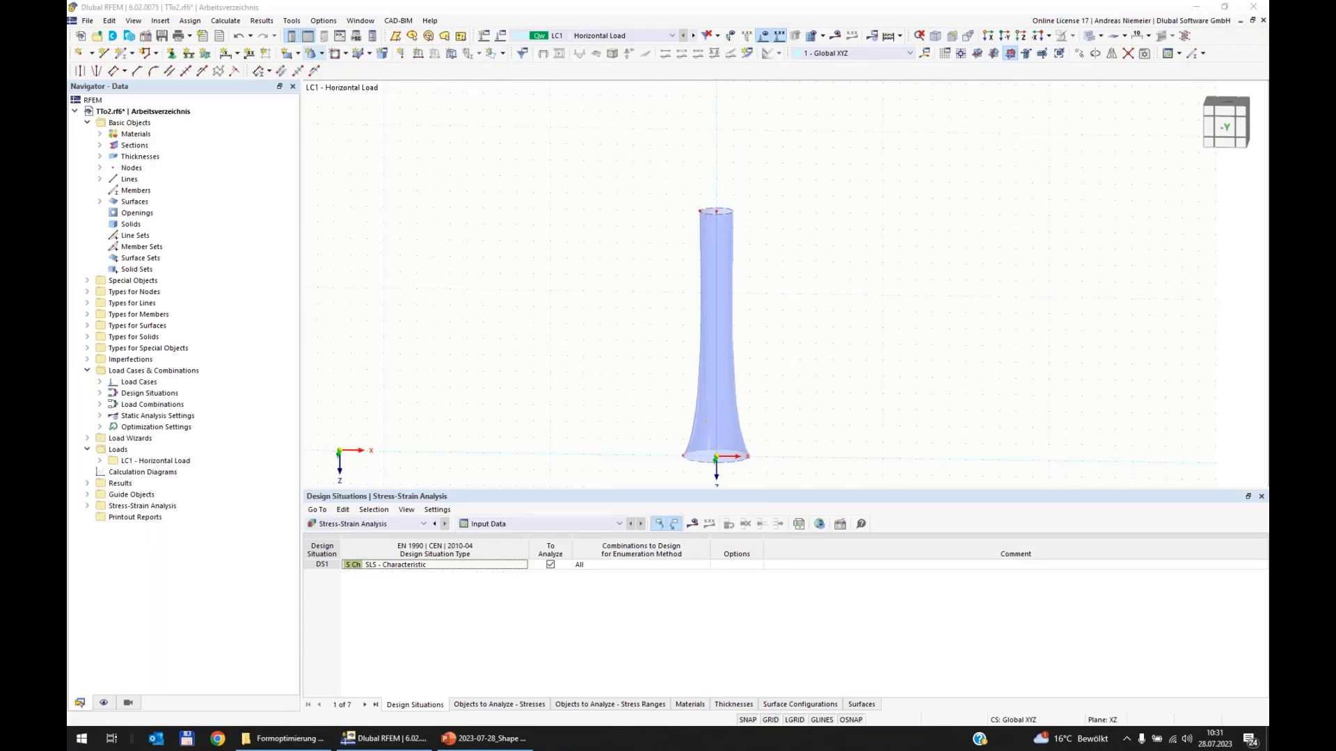
Step: Move the control point outside the tower again and raise it slightly to make the lower shaft bulge
scroll(704, 426, up, 1)
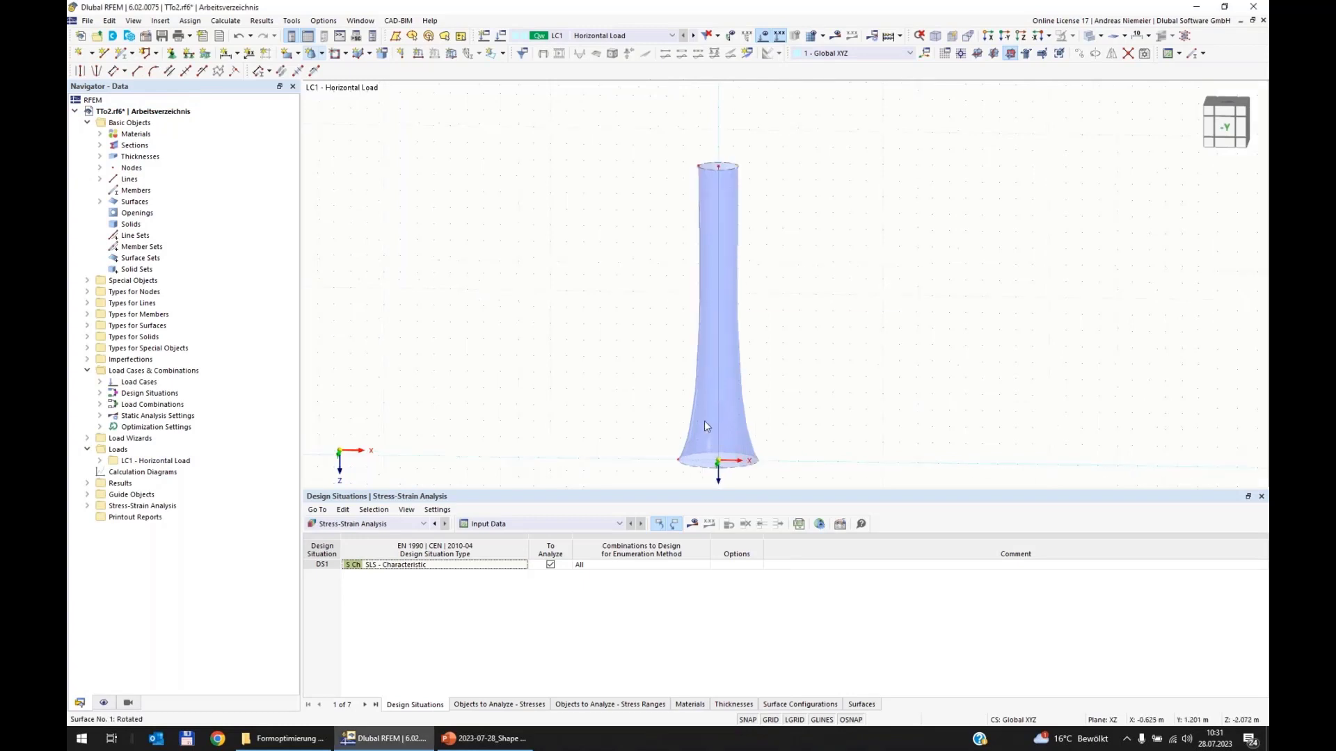
scroll(704, 420, up, 1)
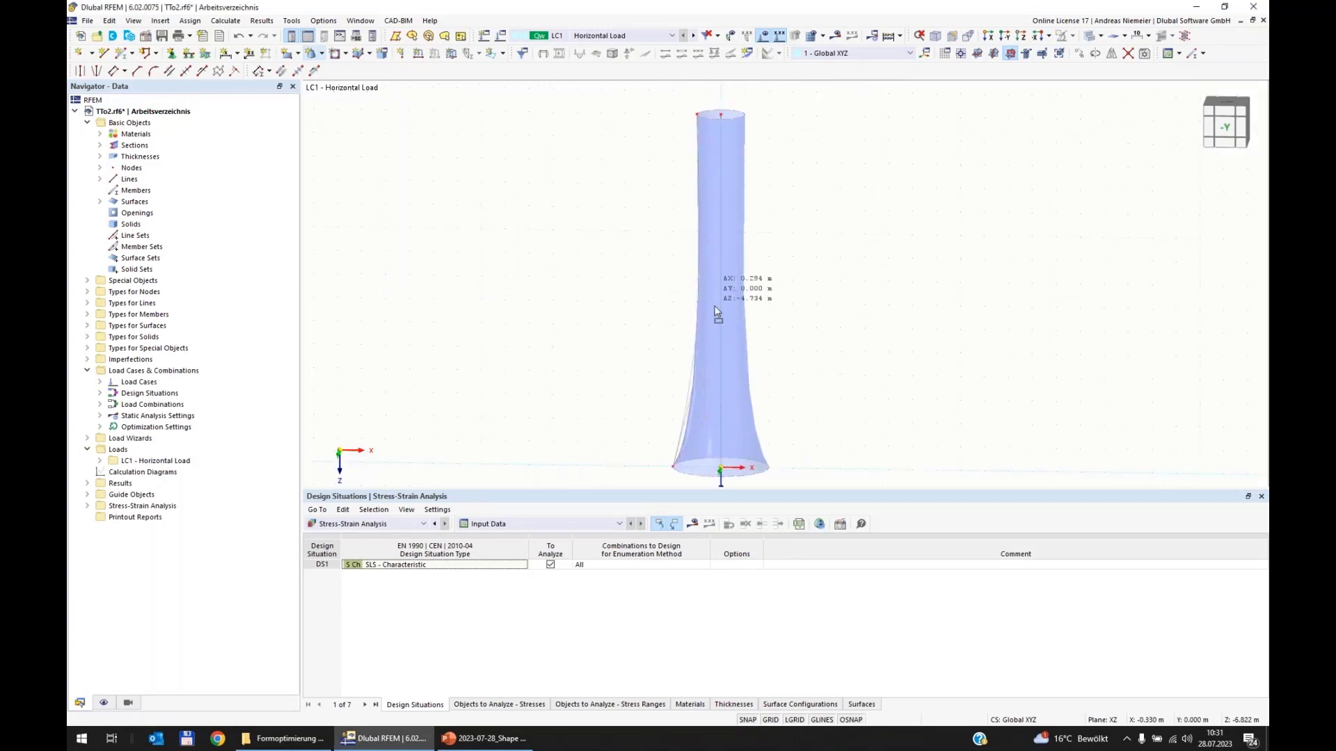
drag(716, 312, 656, 421)
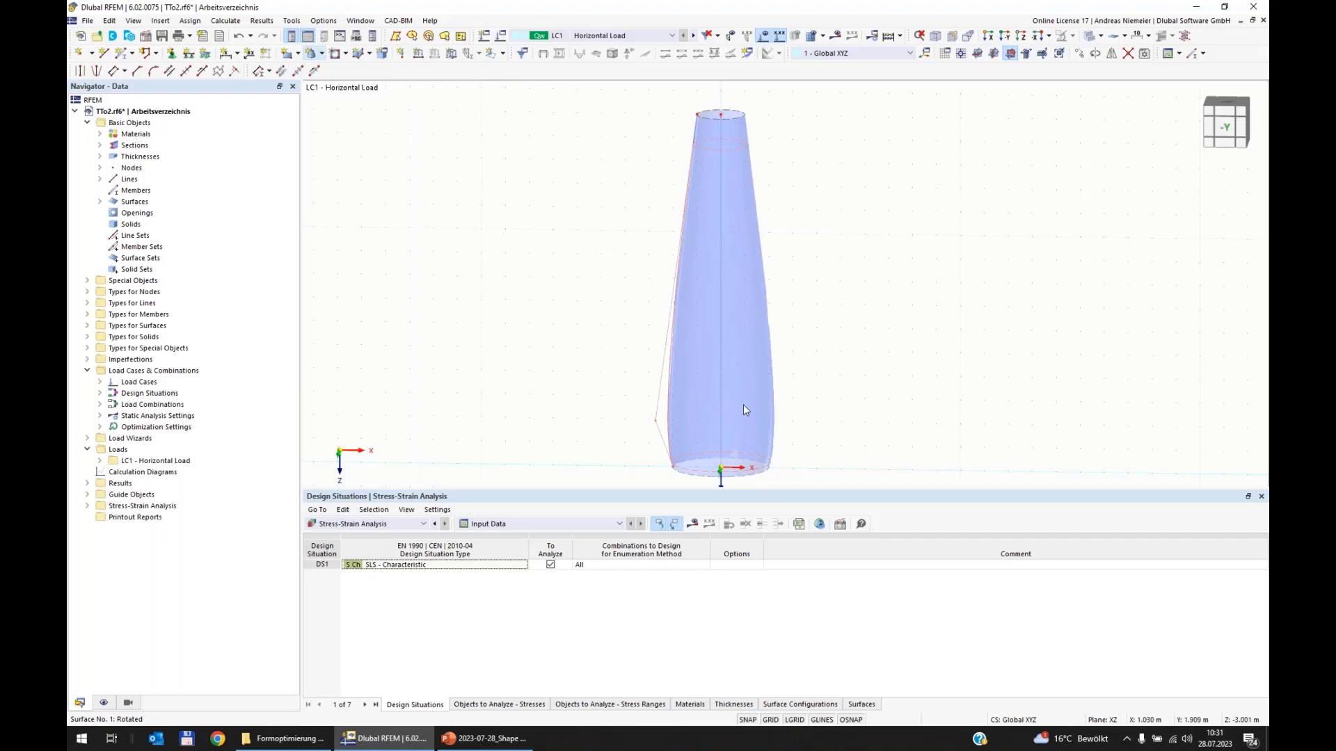
drag(655, 427, 651, 388)
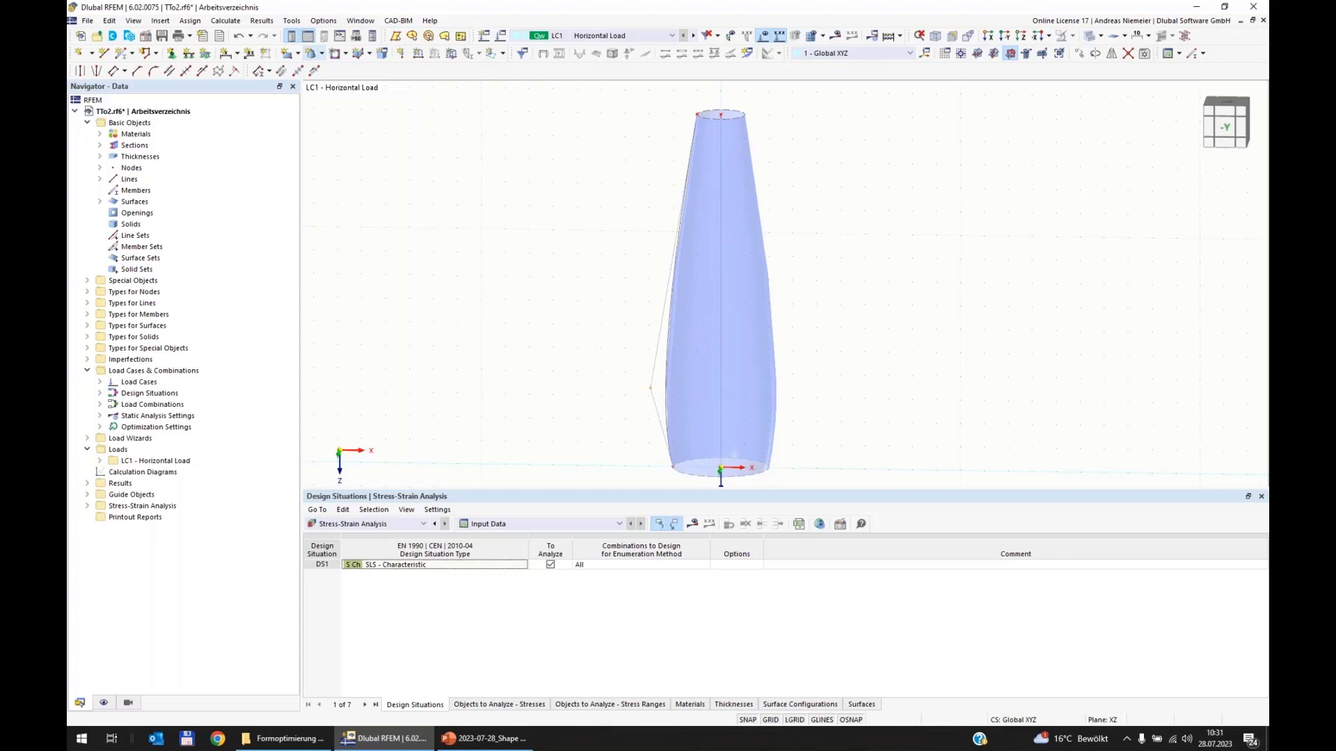
Step: Close the stress-strain analysis table and delete the whole tower geometry
click(1262, 496)
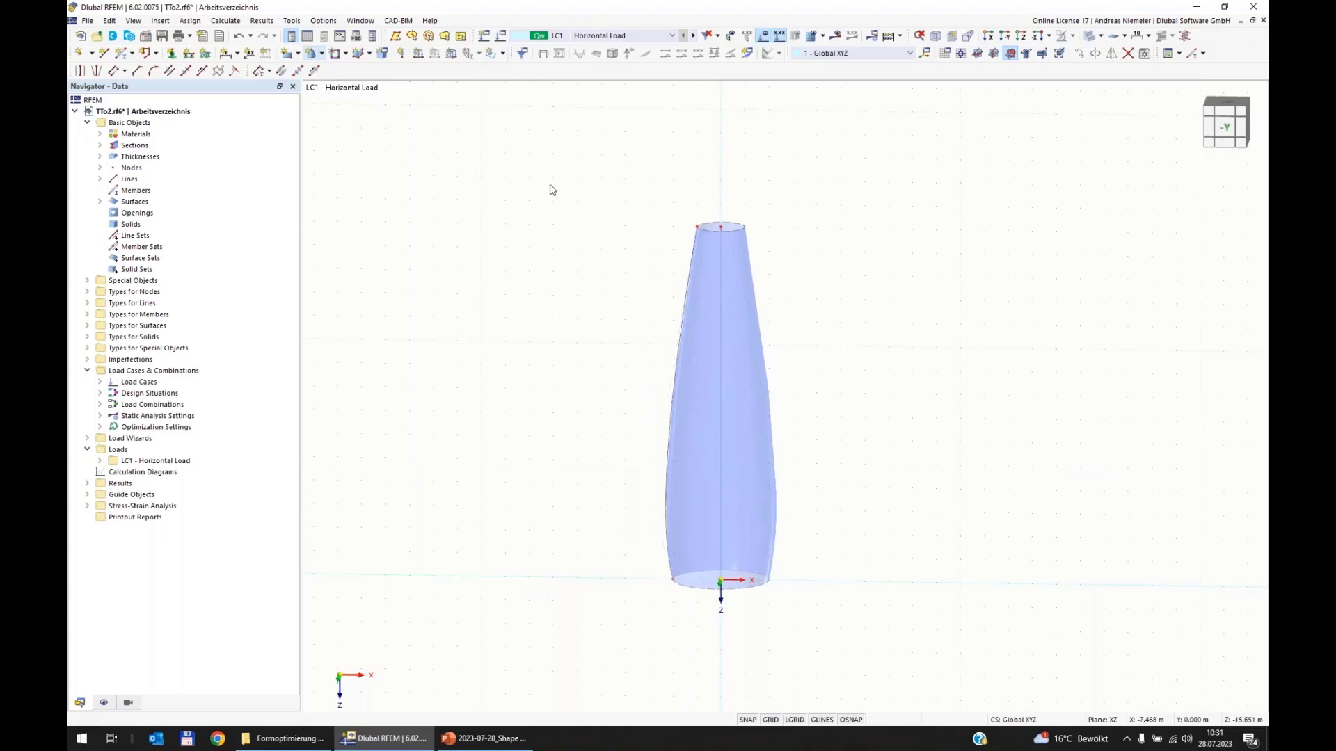
drag(551, 178, 915, 654)
key(Delete)
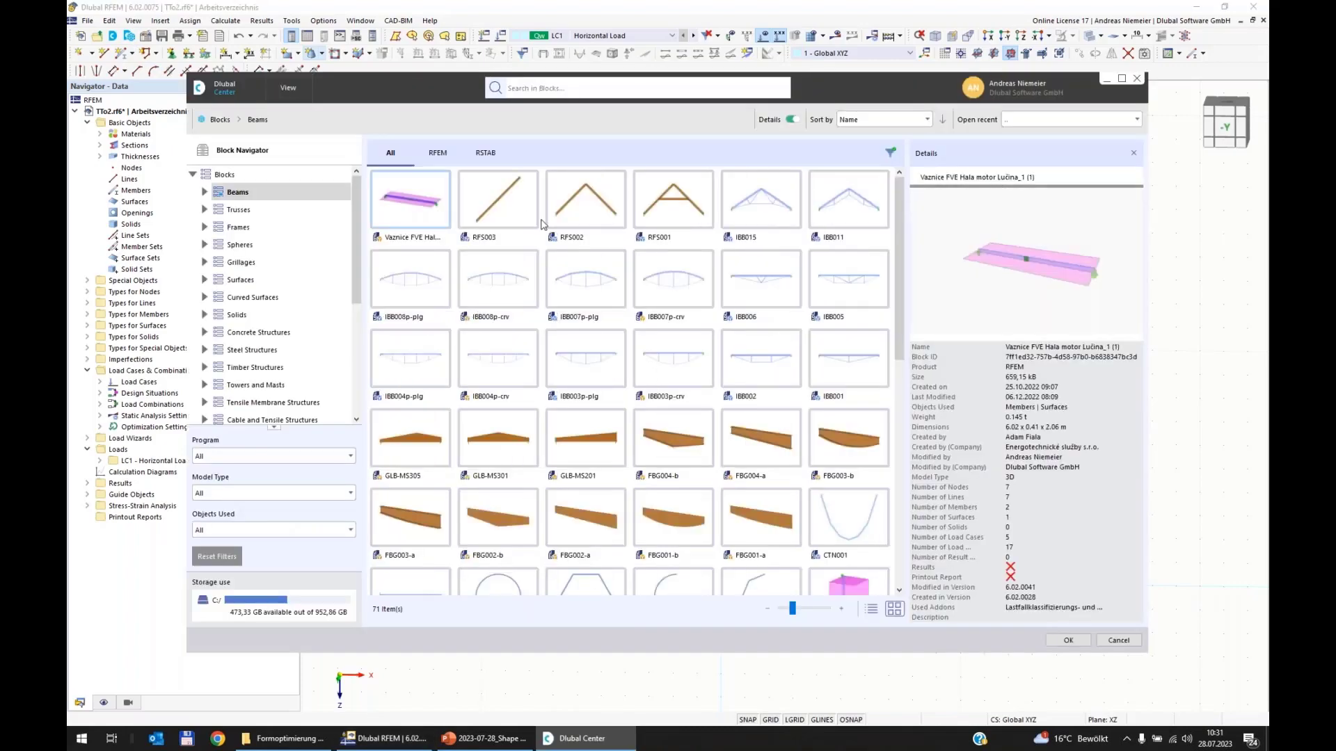
Step: Insert the Formopti v12 block from the General blocks under Others in the block library
scroll(218, 403, down, 4)
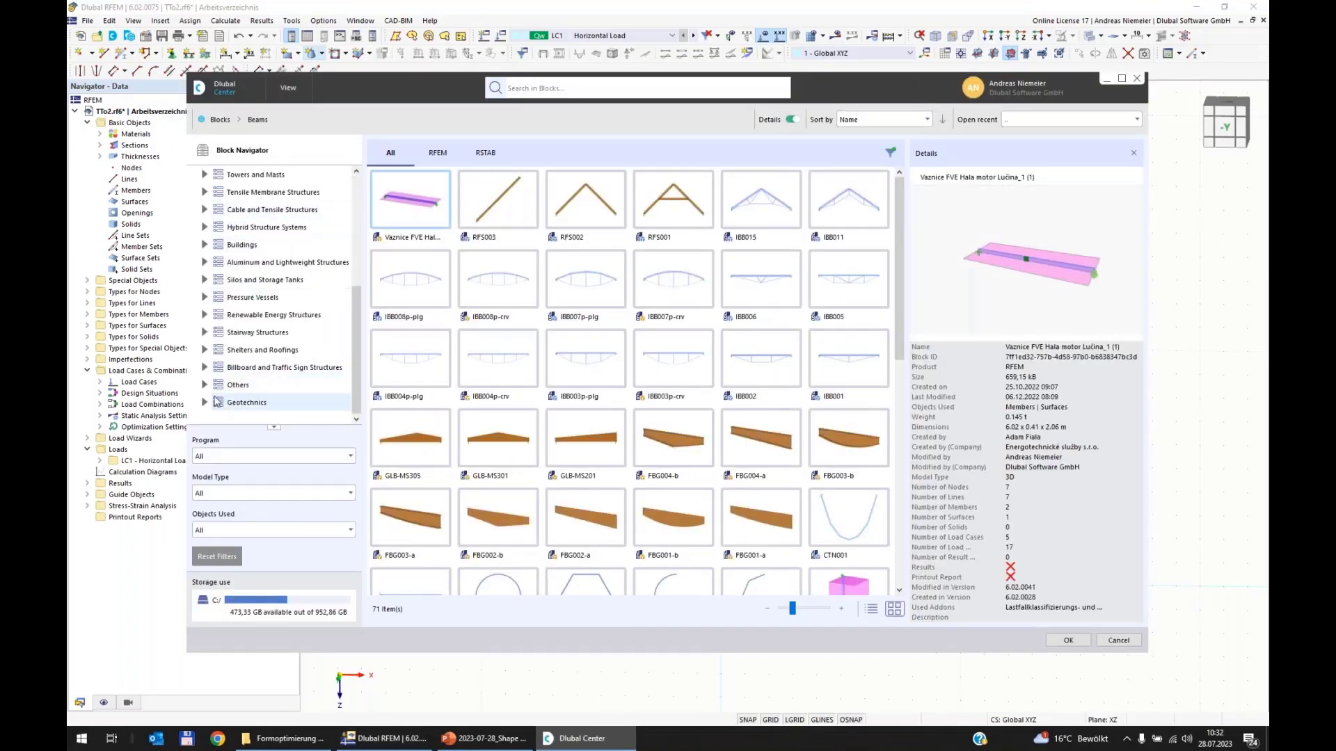
click(204, 385)
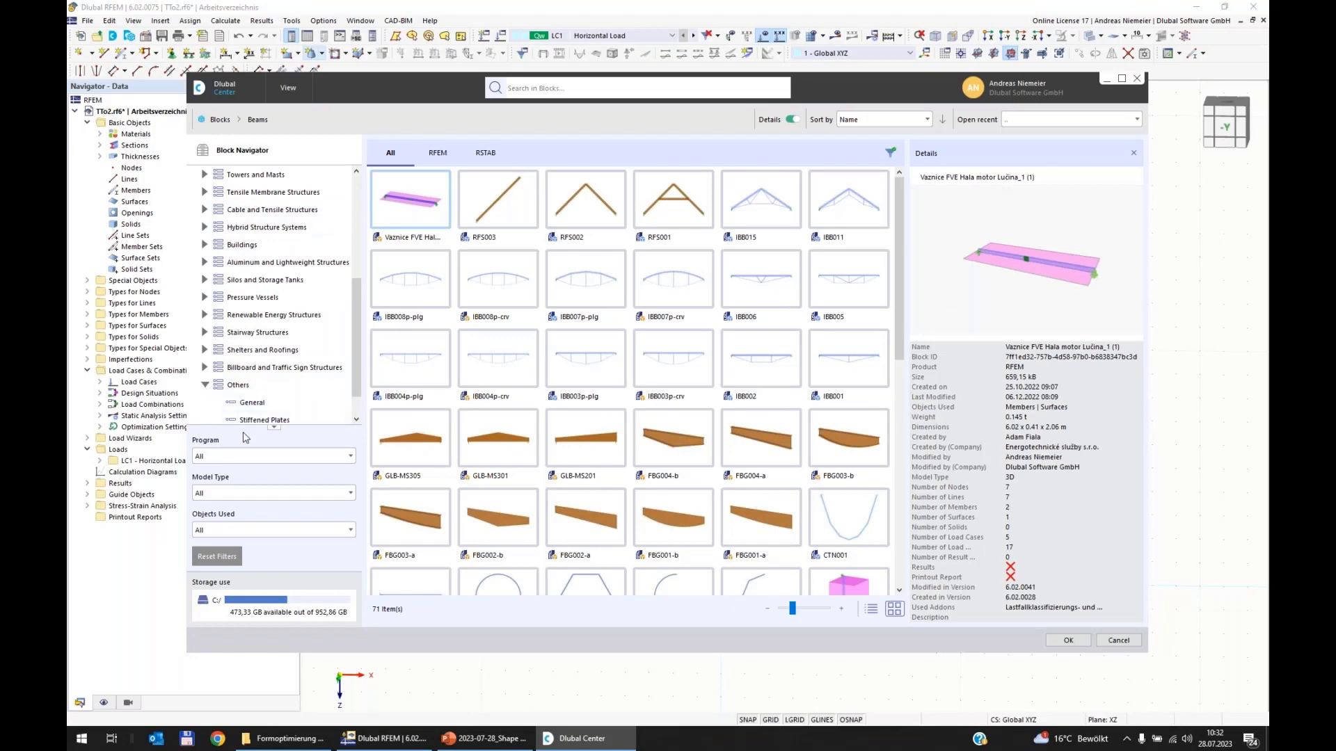
click(253, 403)
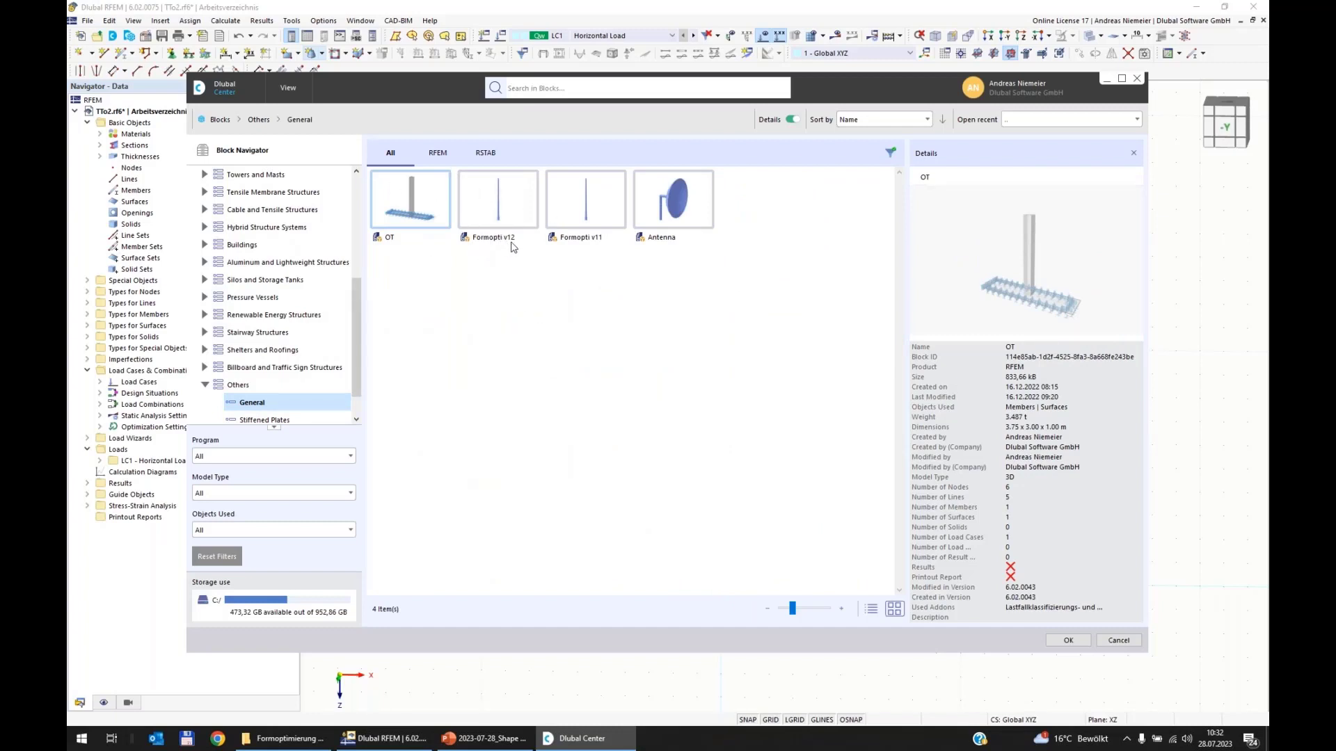
click(513, 213)
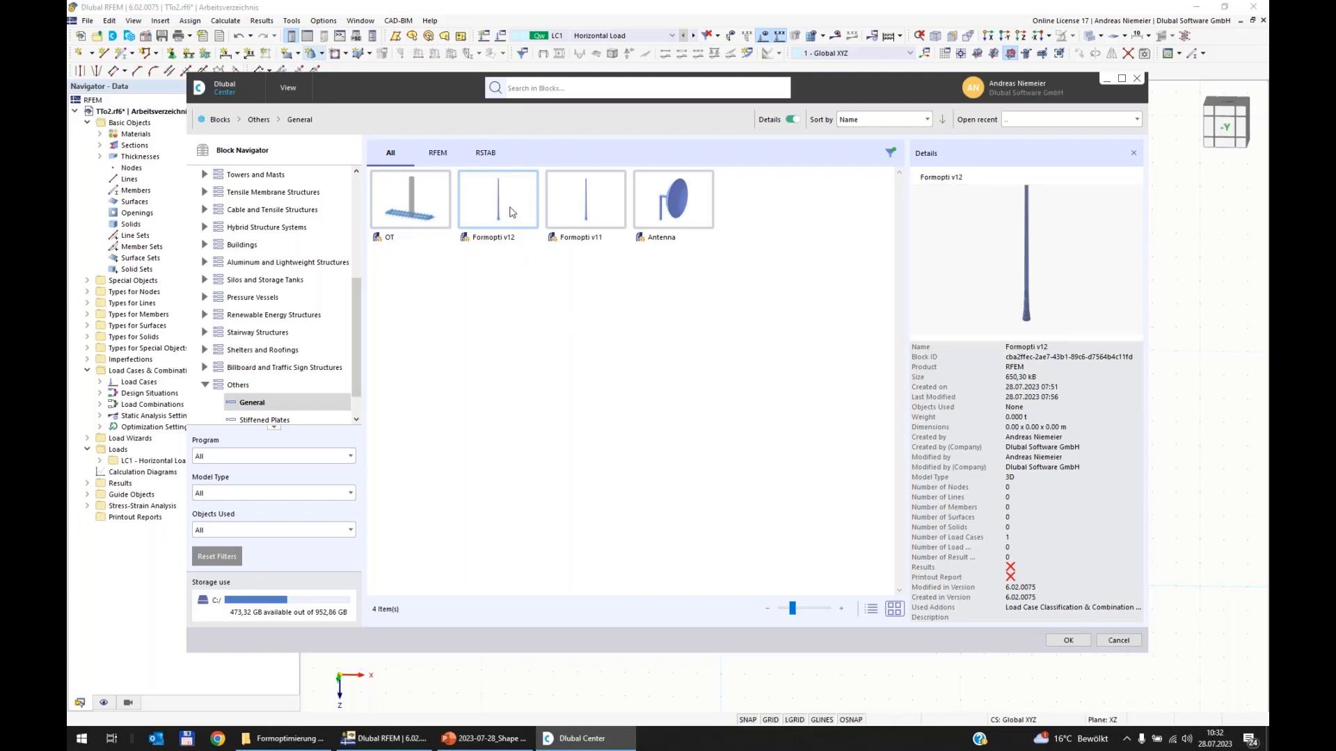
double_click(512, 211)
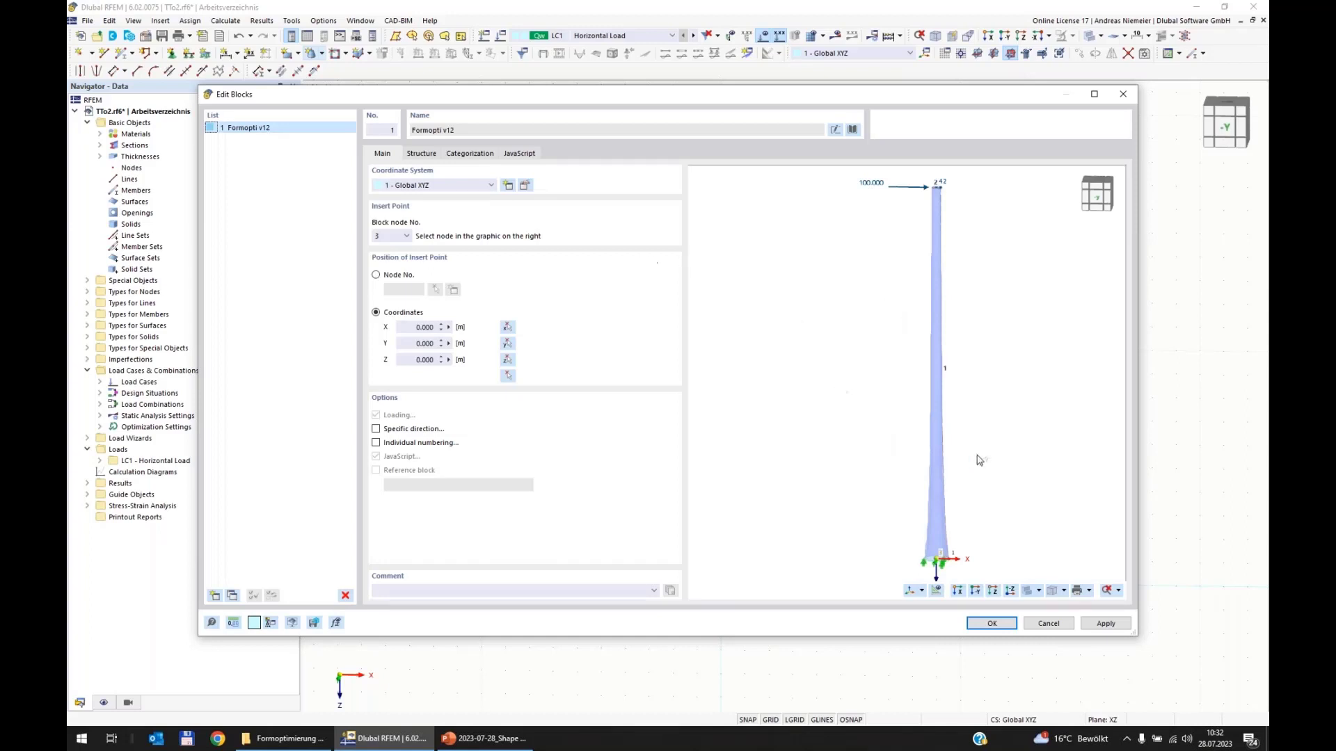
Step: Examine the tower's shape and its supported base in the block preview
middle_drag(978, 455, 845, 480)
scroll(859, 483, up, 4)
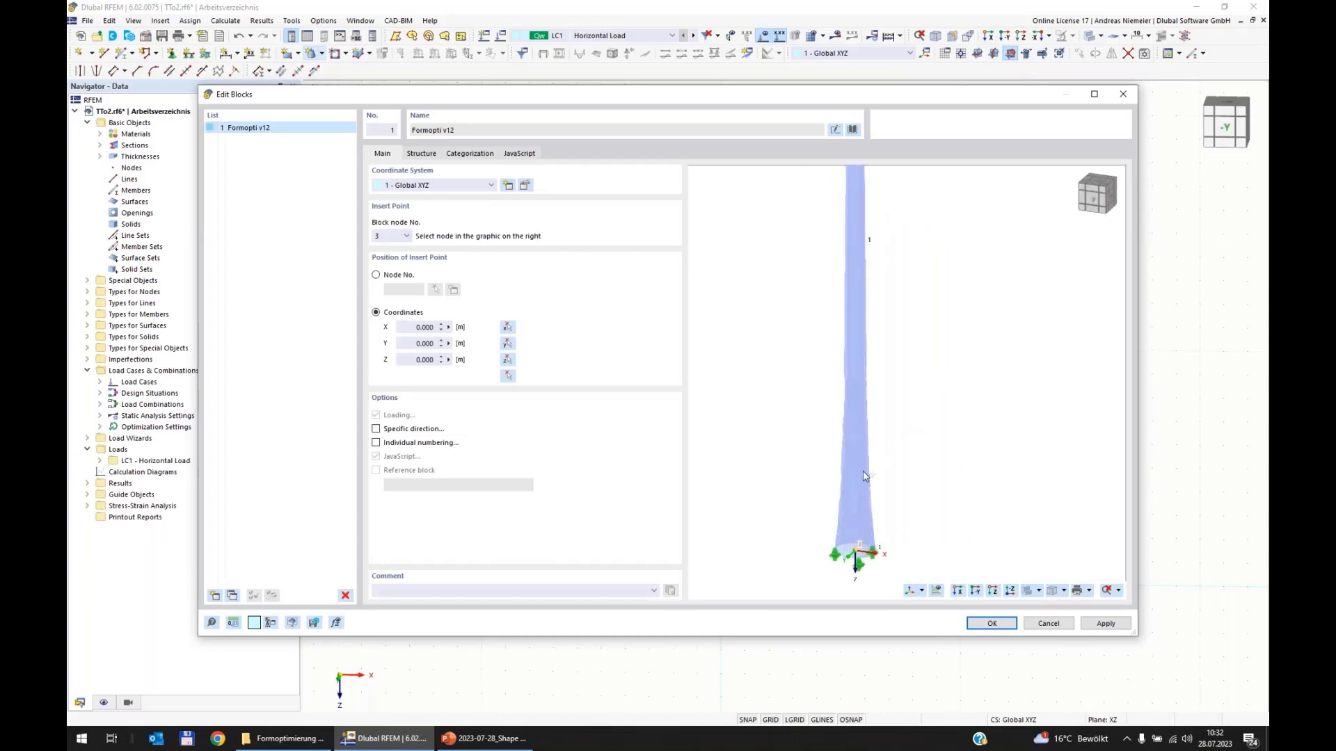
scroll(868, 382, down, 5)
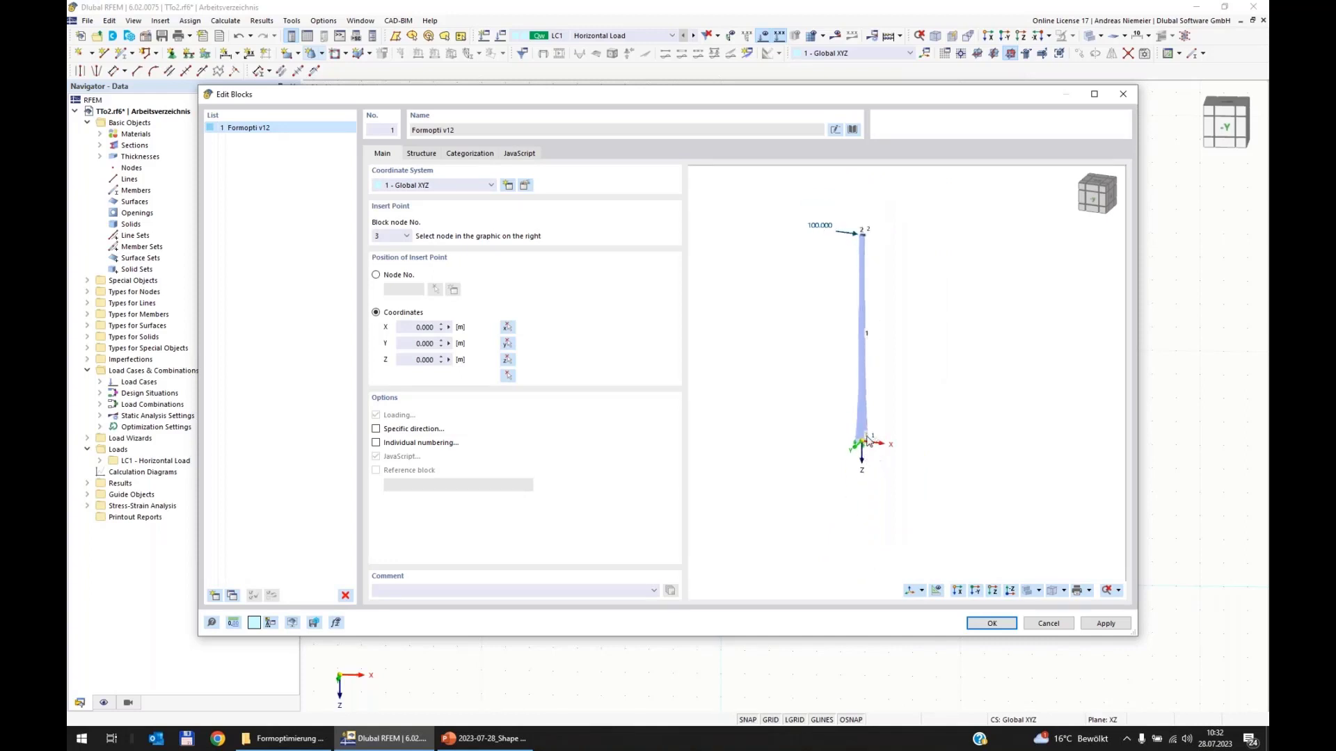
scroll(863, 457, up, 4)
scroll(861, 457, up, 1)
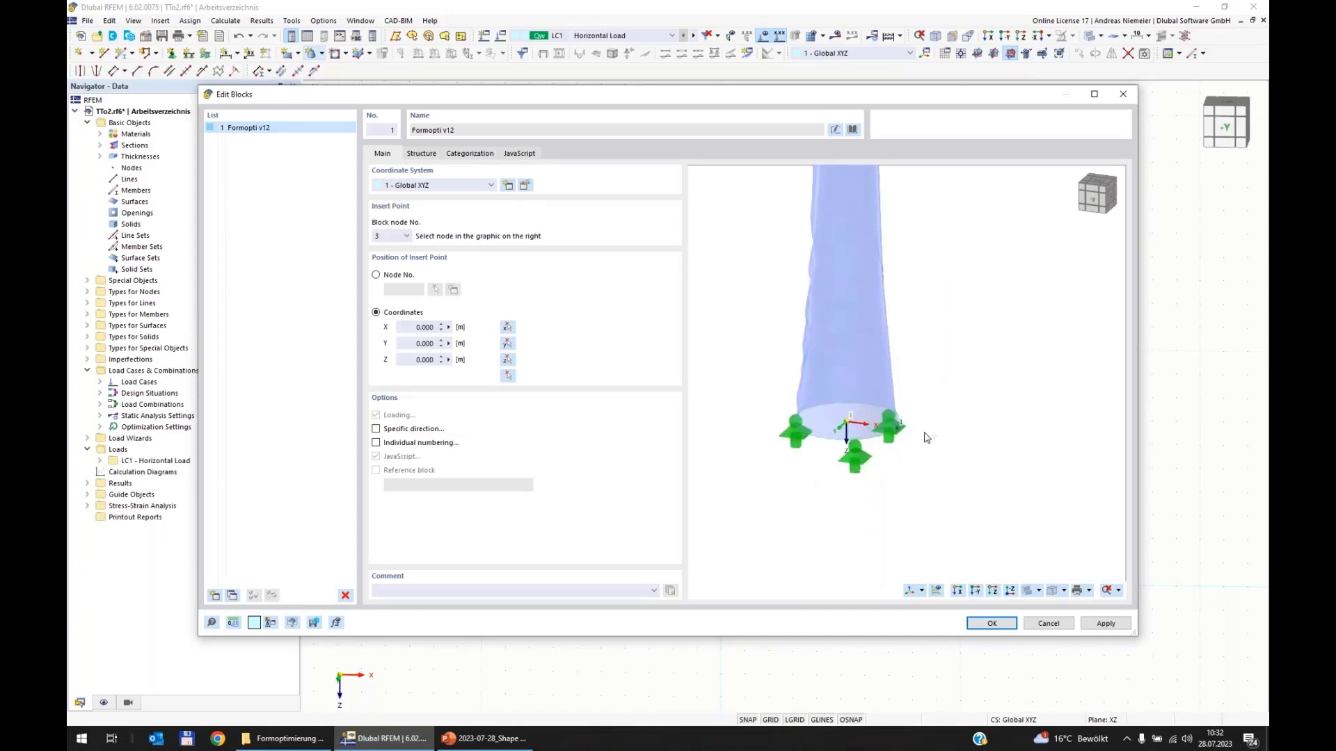
scroll(896, 539, down, 7)
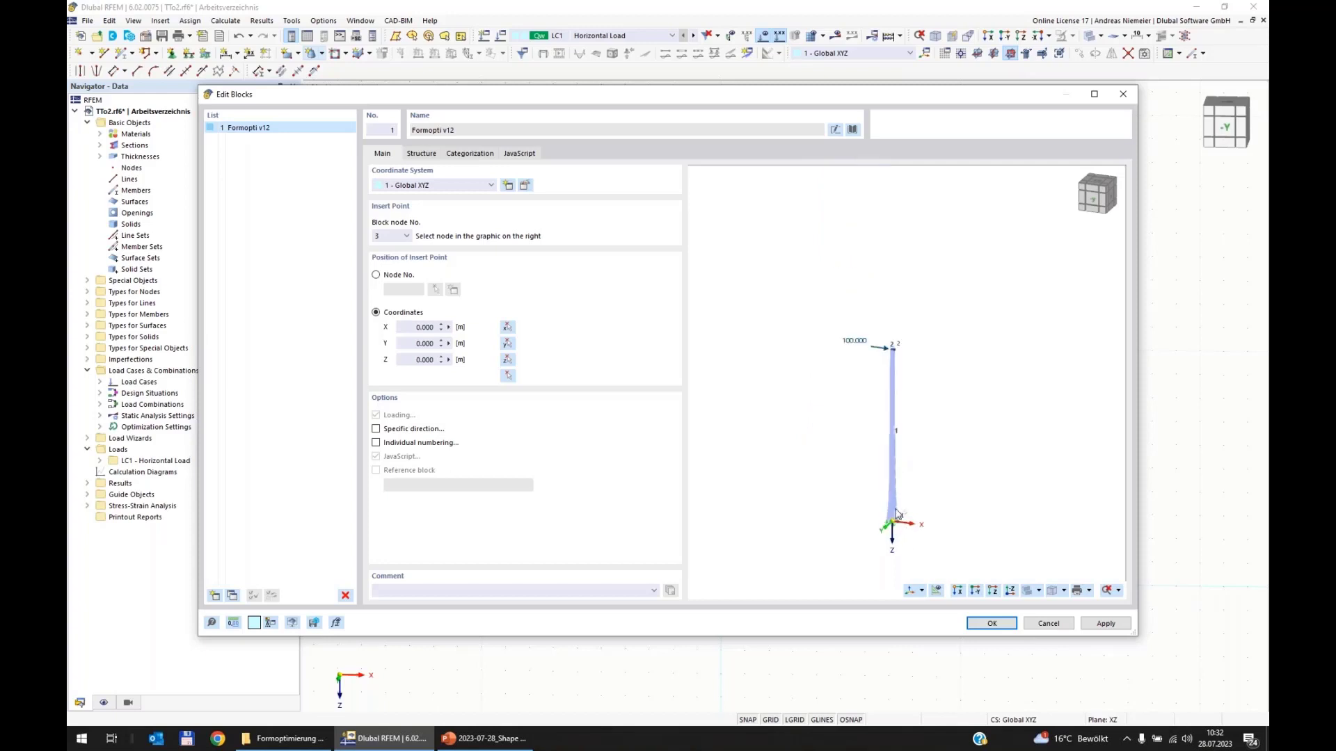
Step: Examine the horizontal load at the tower's top and the base insertion point in the block preview
scroll(888, 384, up, 4)
scroll(888, 278, up, 4)
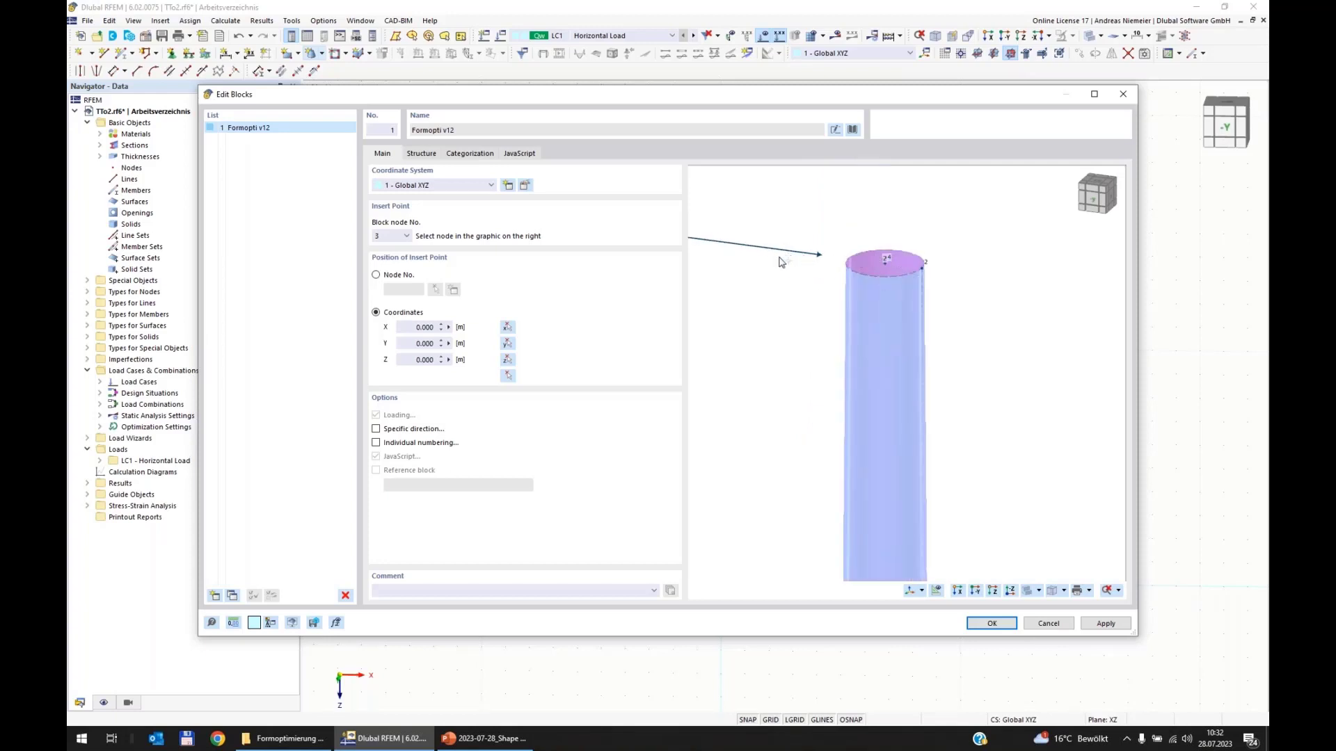
scroll(776, 259, down, 3)
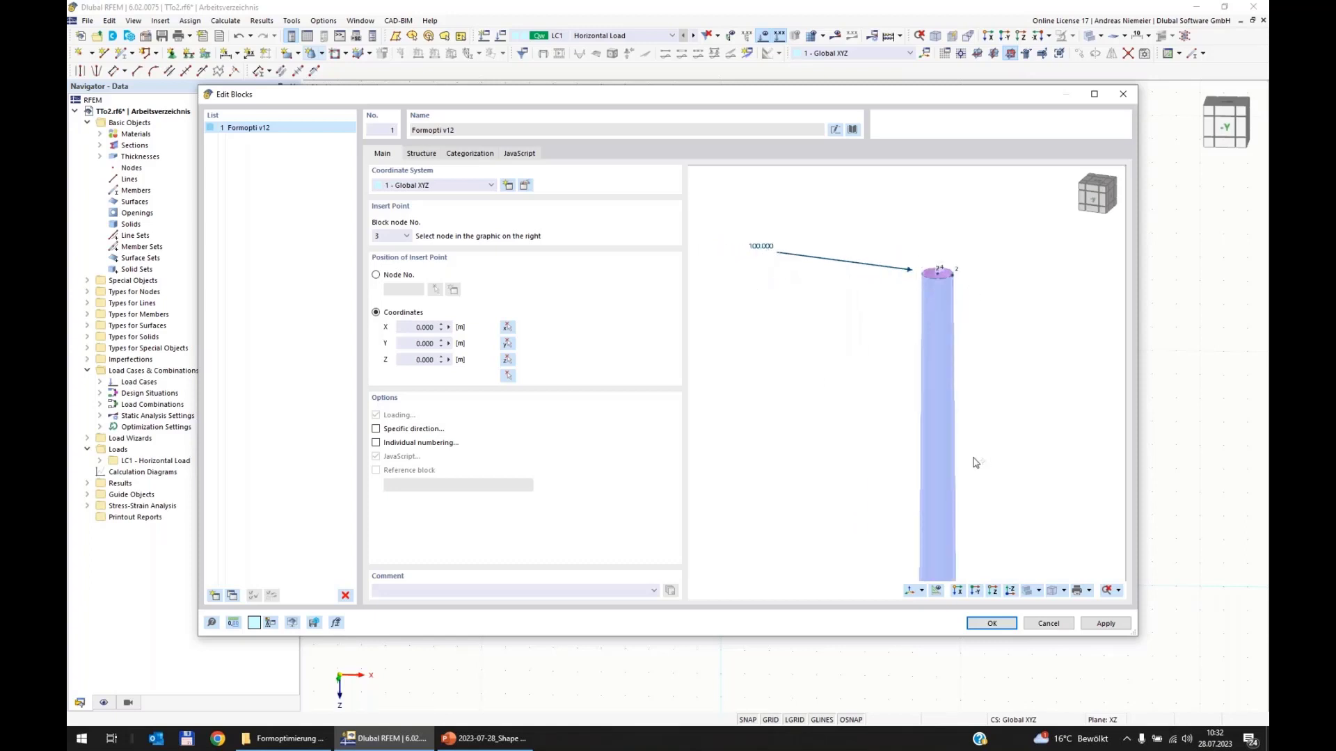
scroll(870, 417, down, 3)
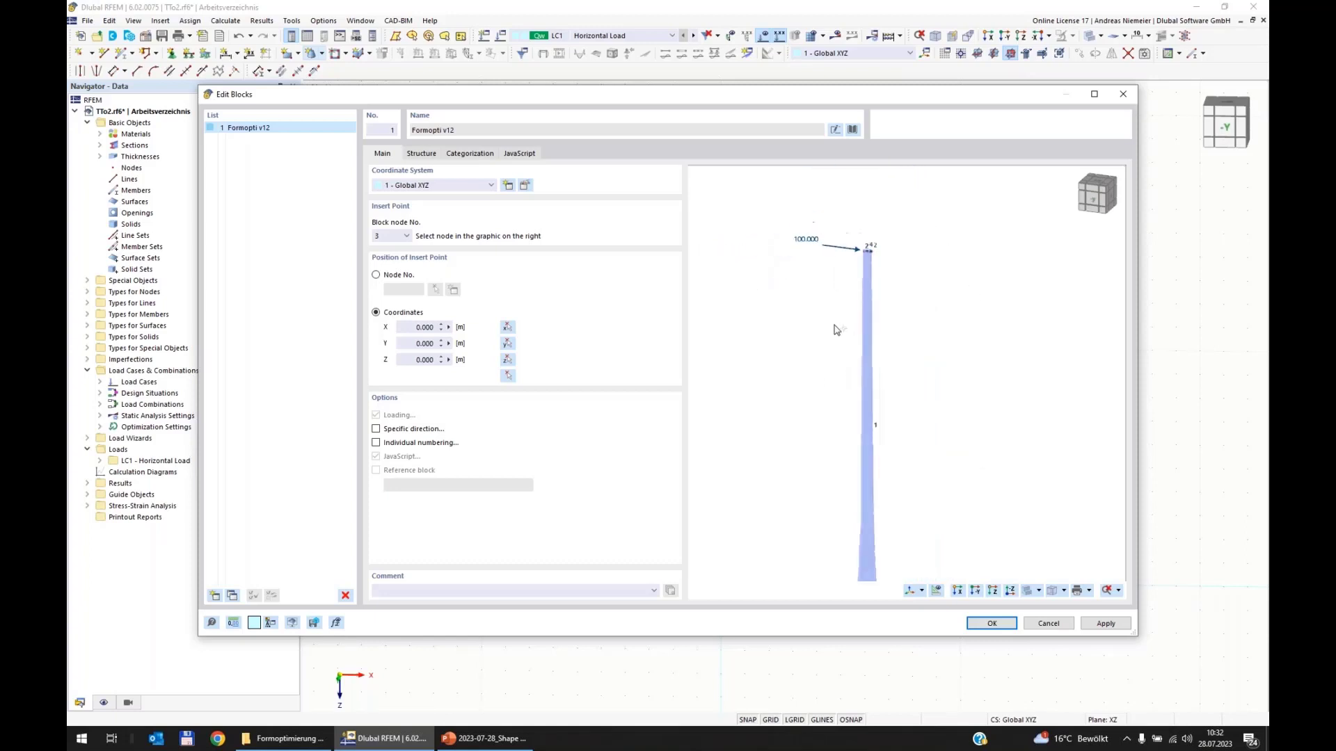
scroll(836, 330, down, 2)
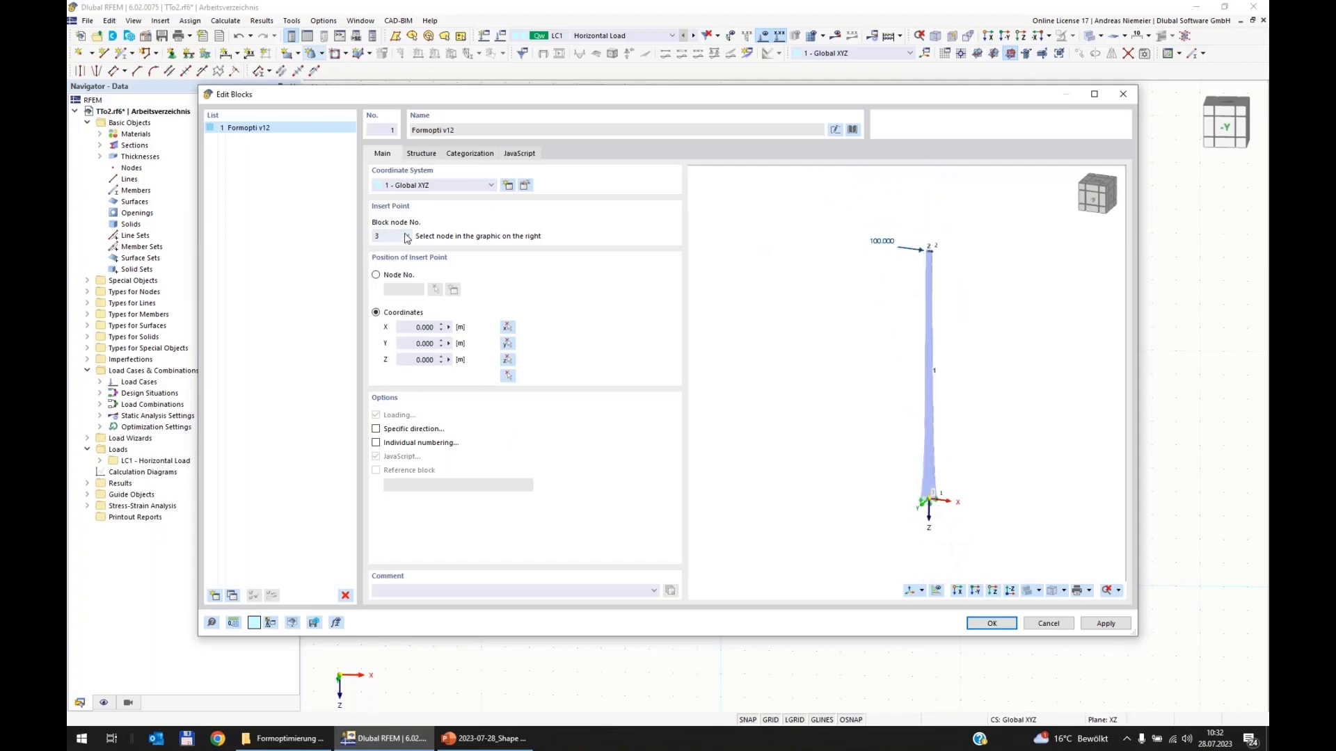
scroll(934, 550, up, 4)
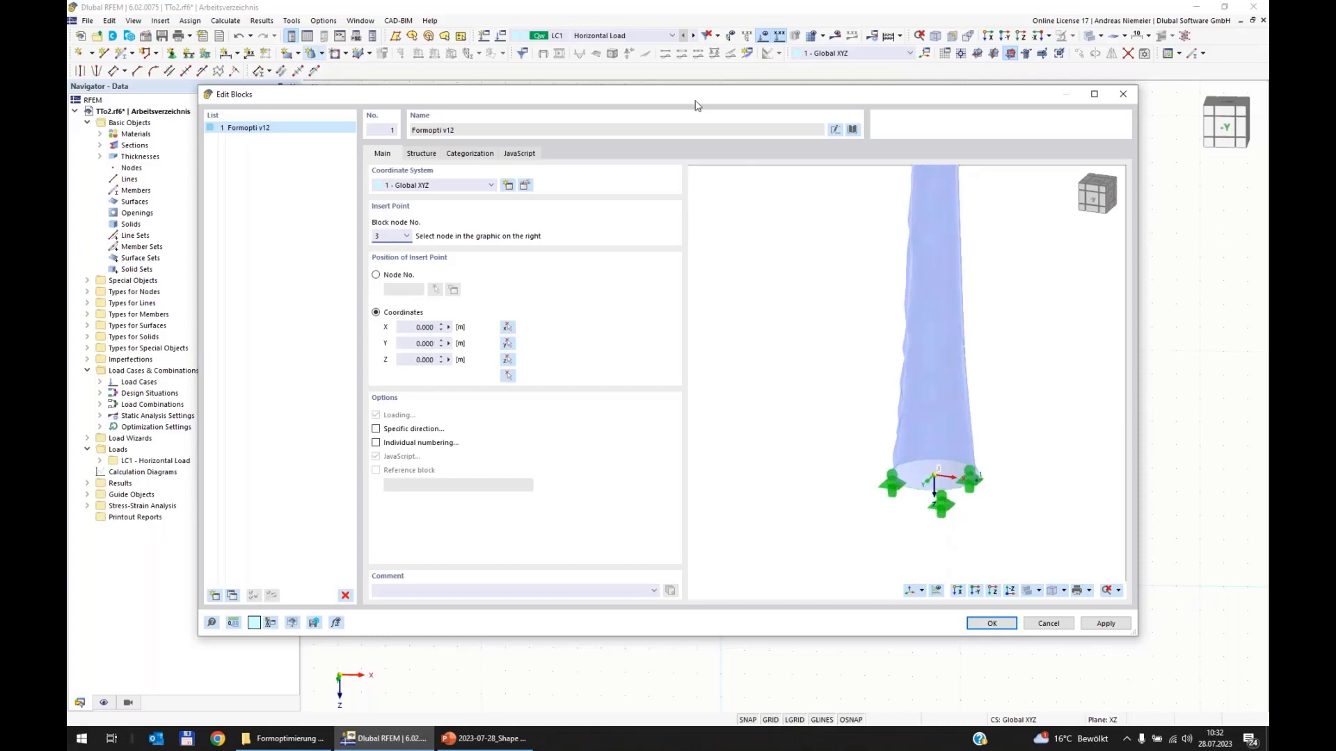
drag(700, 101, 706, 70)
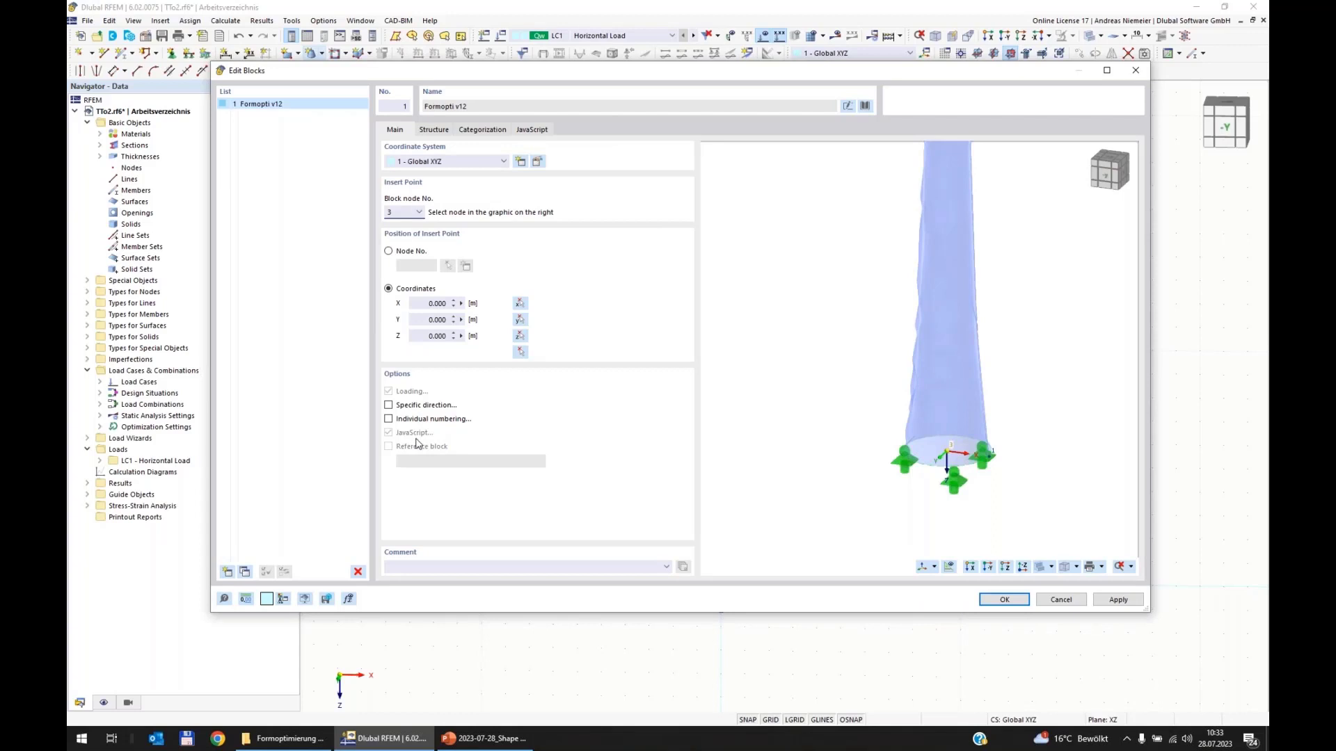
Step: Review the block's geometry parameters, from the bottom and top diameters to the constriction and wall thickness
click(434, 131)
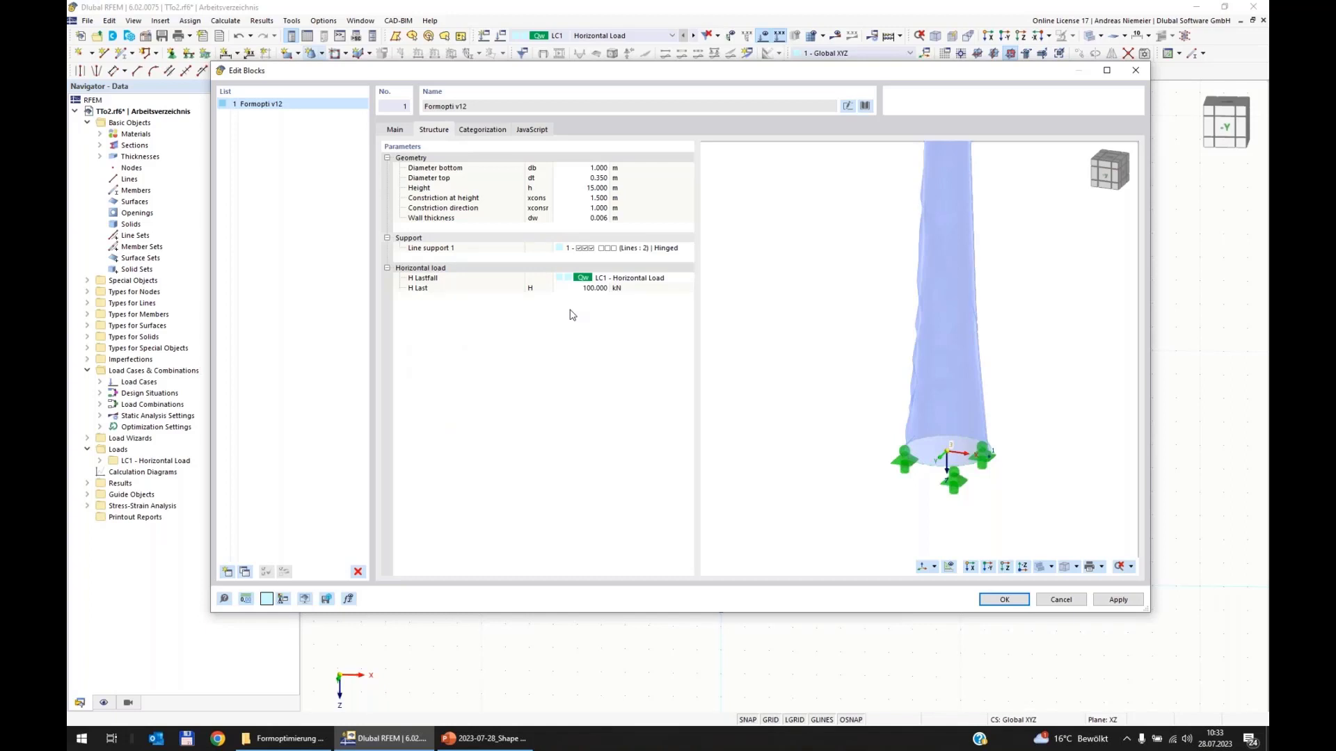
click(466, 169)
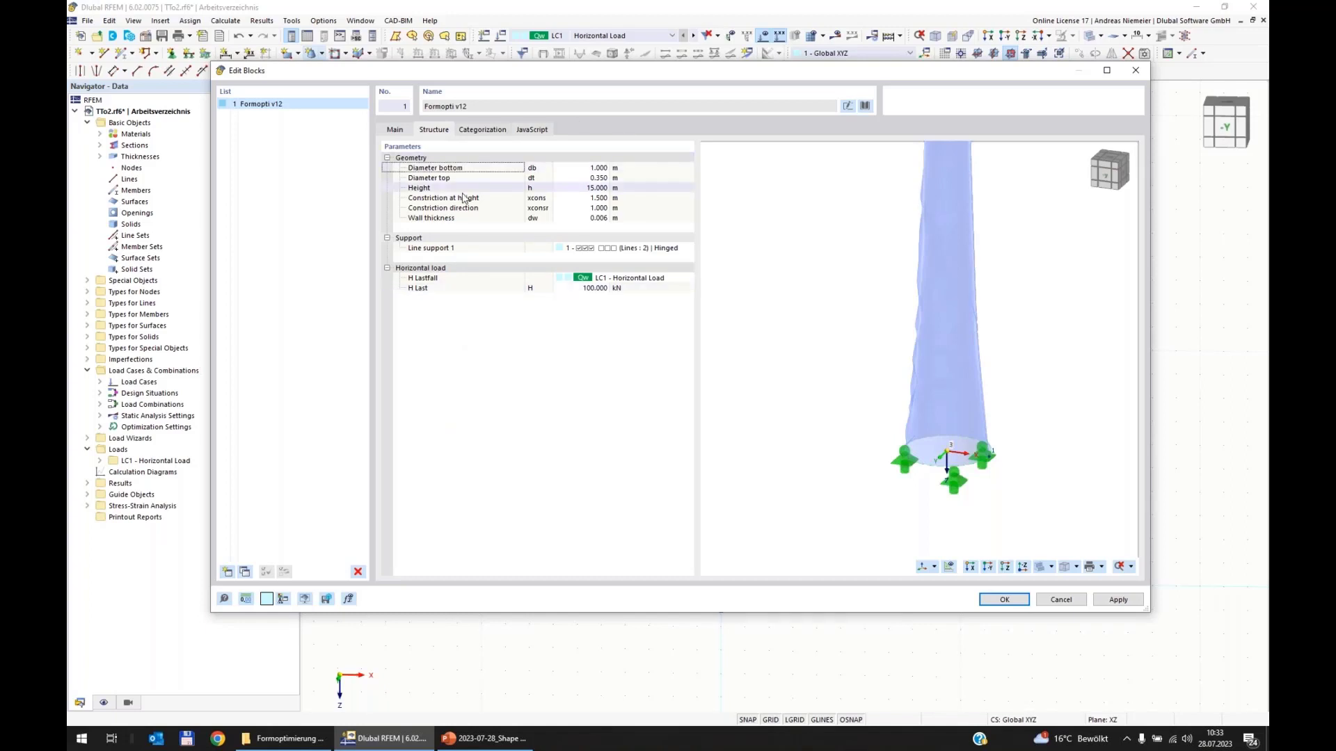
click(462, 178)
click(453, 189)
click(445, 199)
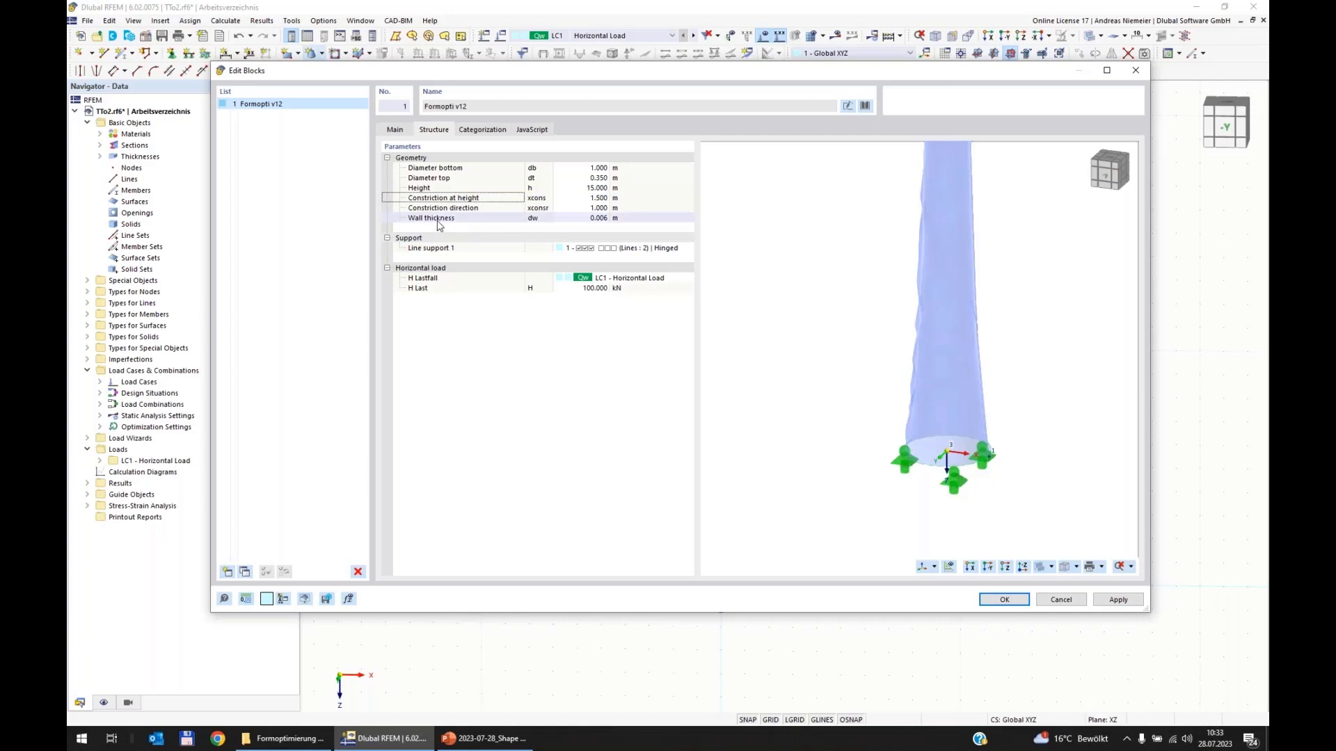
click(442, 220)
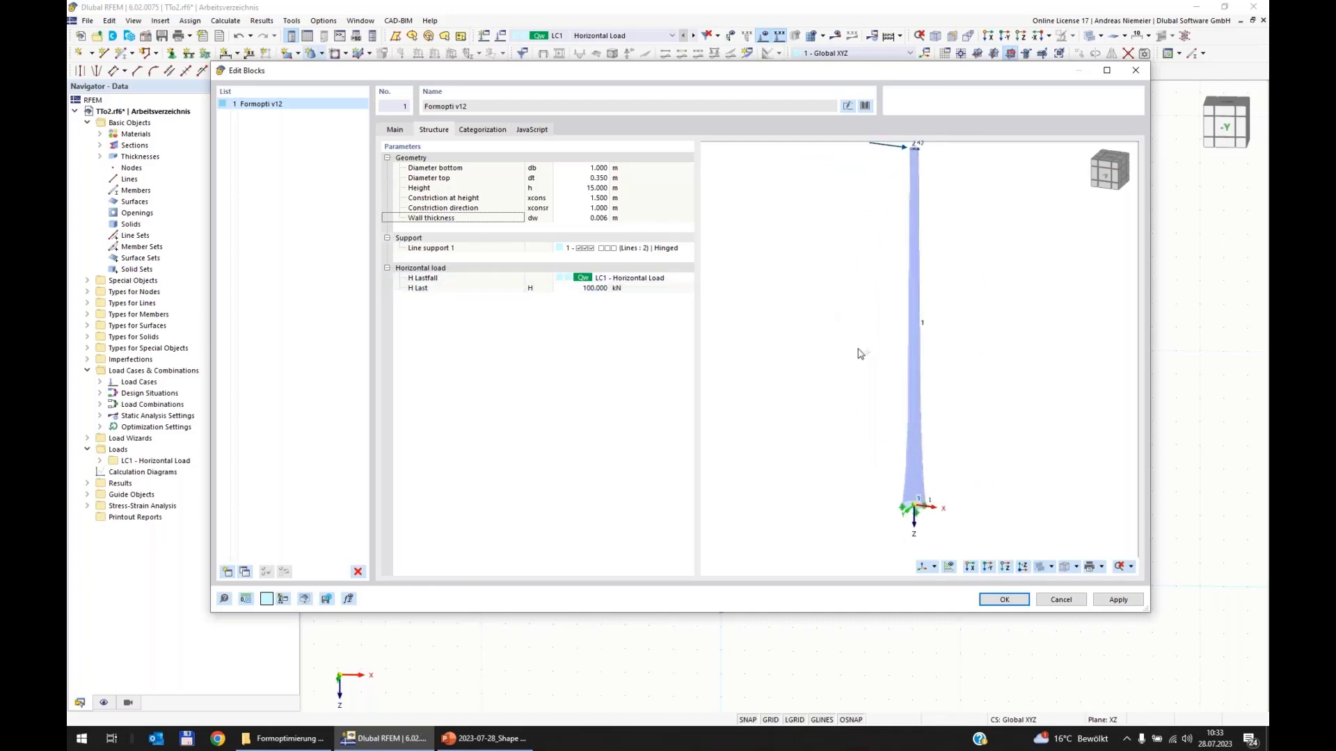
Step: Set the tower's bottom diameter to 2 m
click(570, 169)
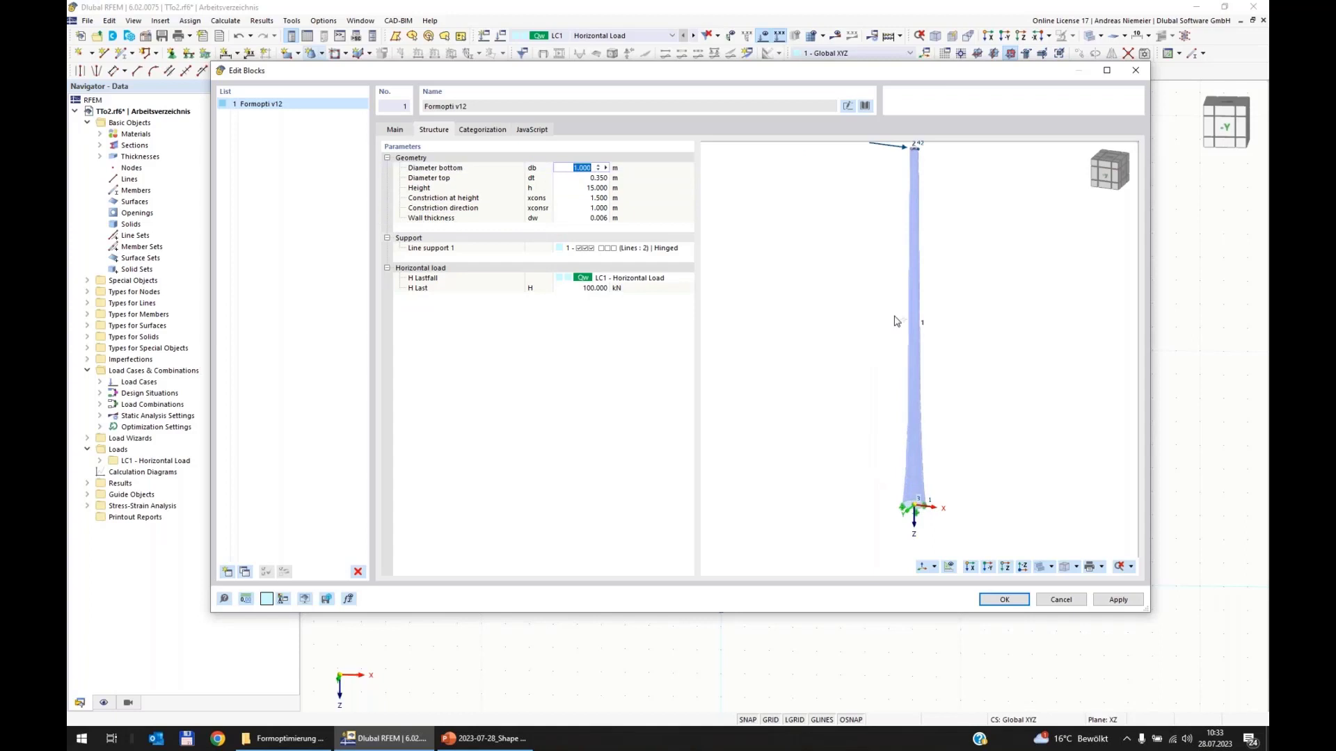
text(2)
key(Tab)
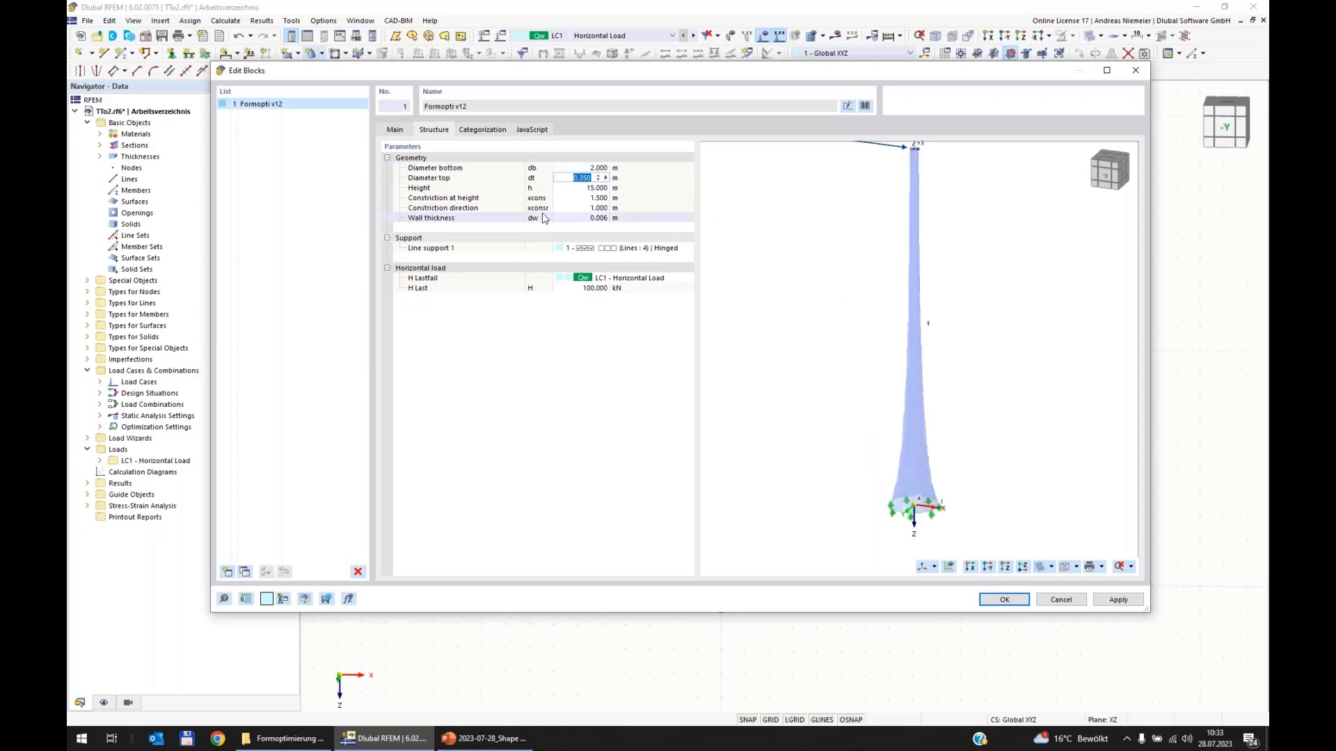
Step: Set the constriction height to 5 m and the constriction direction to -1 m
click(577, 199)
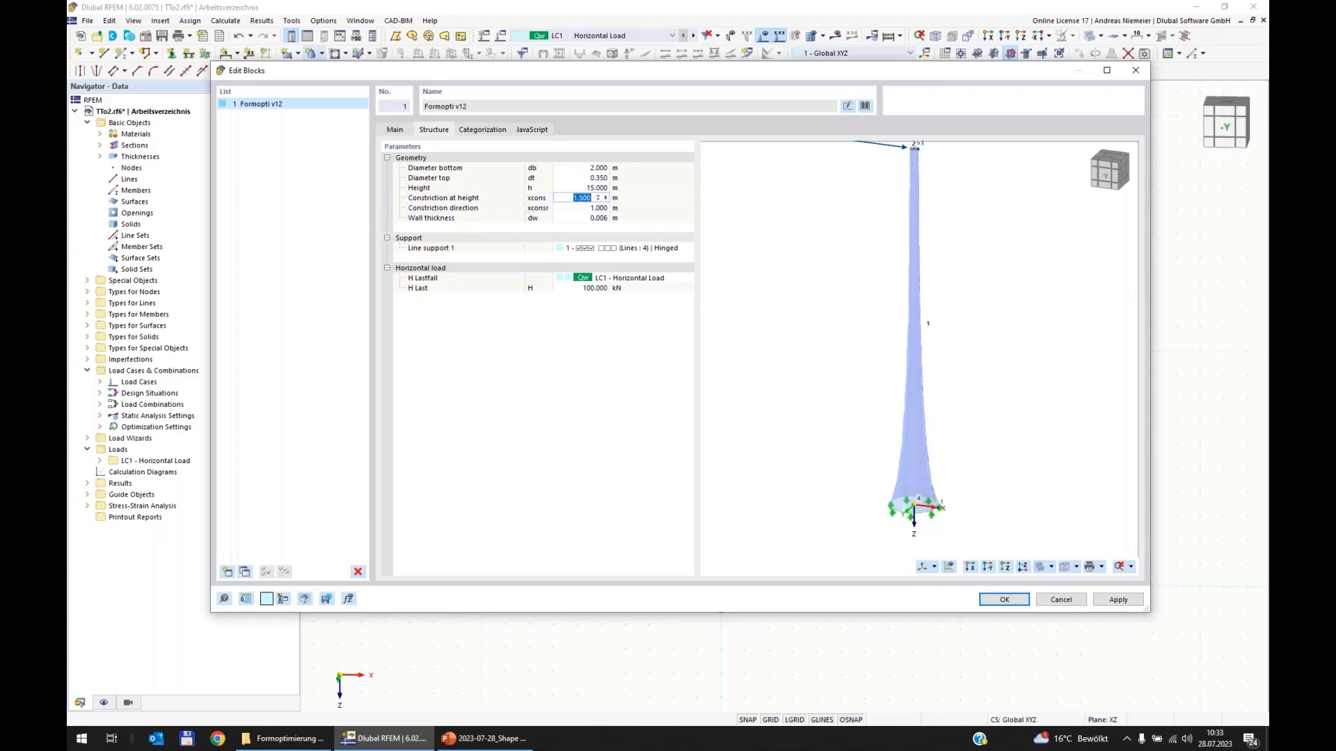
text(5)
key(Tab)
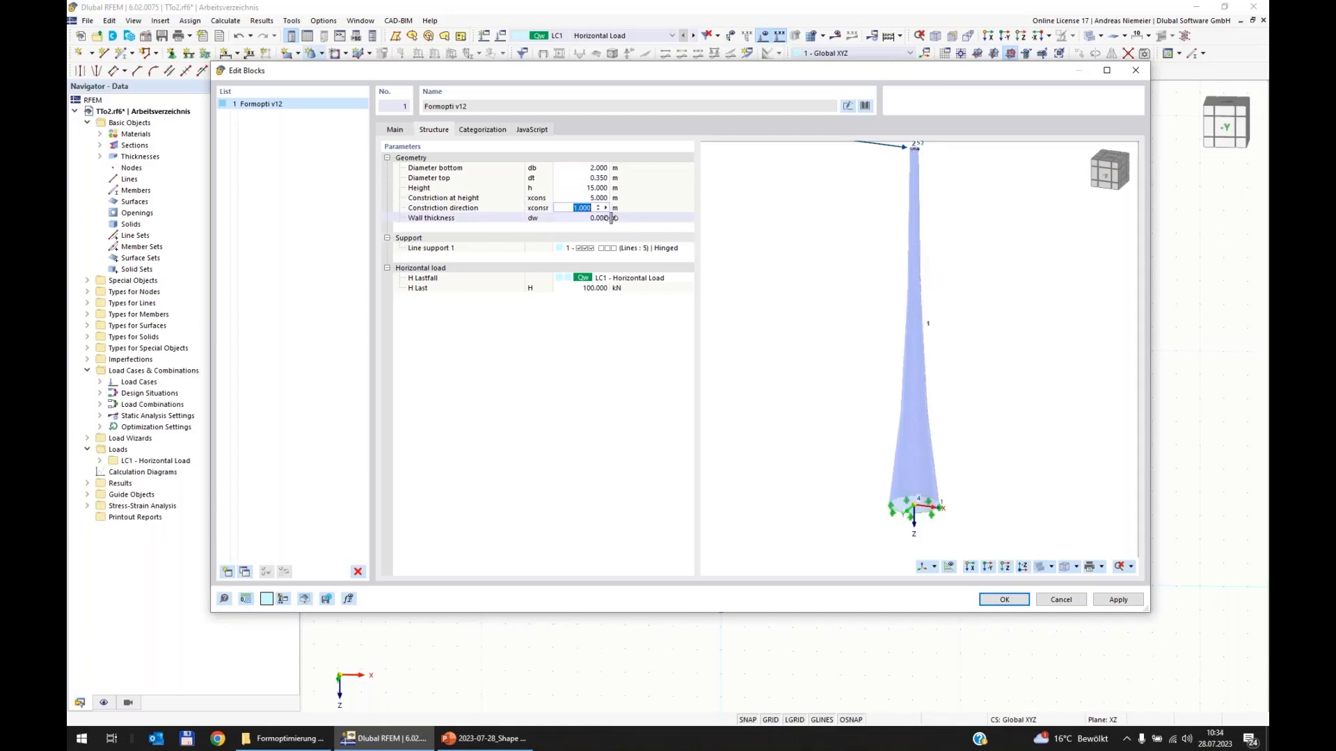
text(-1)
key(Tab)
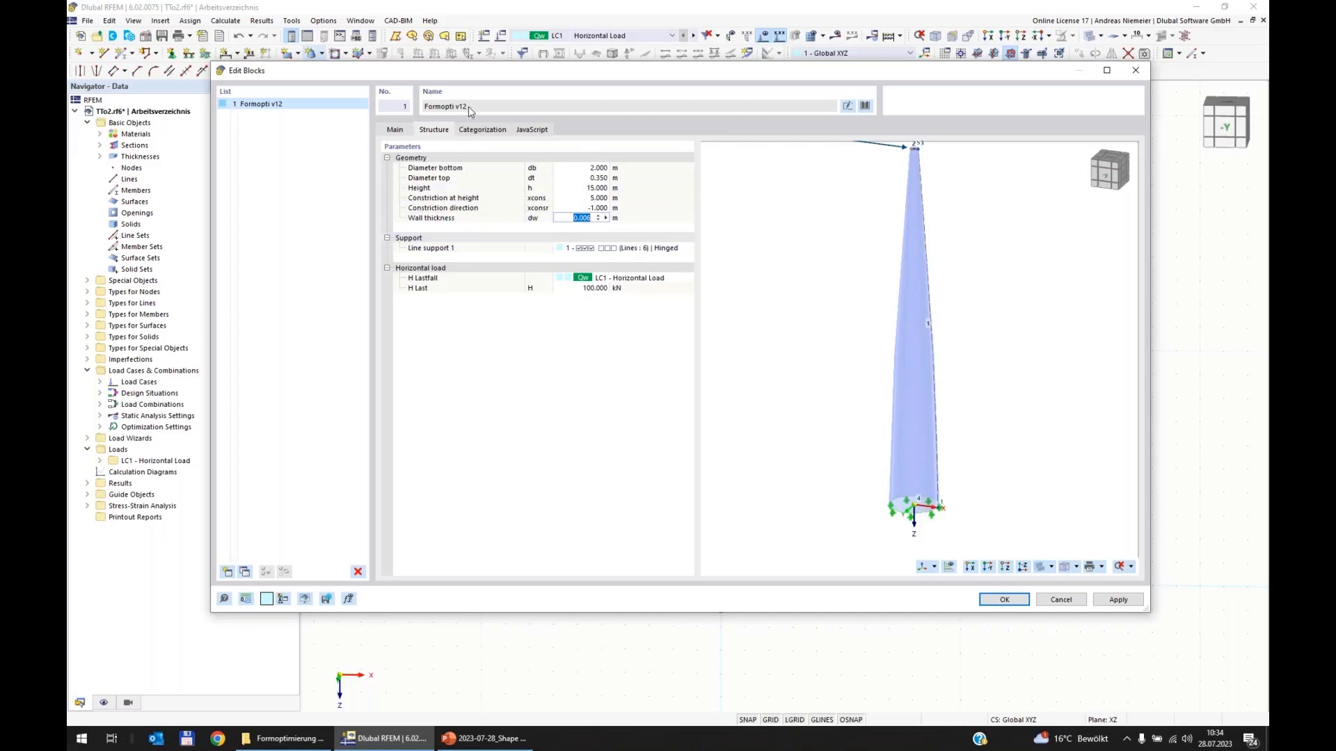
Step: Unlock the block's JavaScript, try a test entry of 2323 in the code, remove it and lock the script again
click(535, 130)
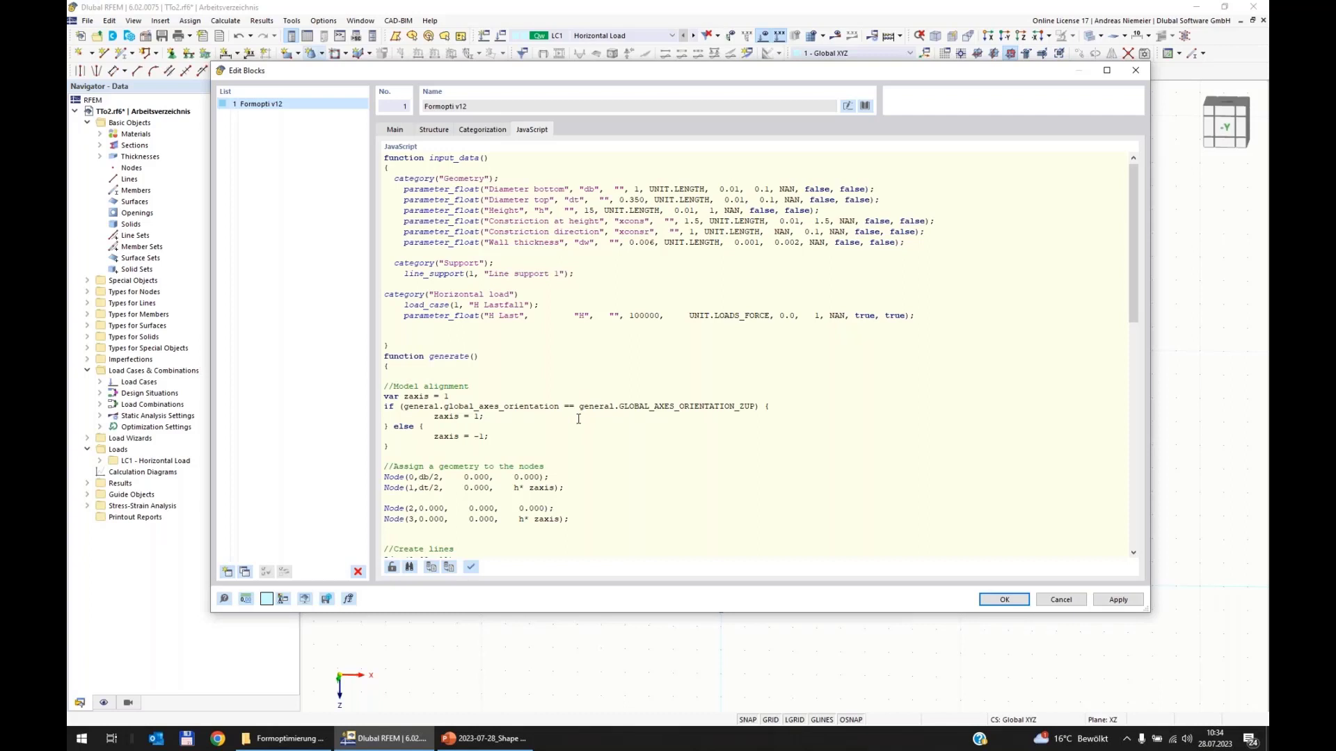
click(392, 567)
click(568, 471)
text(2323)
key(BackSpace)
key(BackSpace)
key(BackSpace)
click(393, 568)
Step: Look through the block's script and highlight the input_data function with its Geometry category
scroll(542, 315, down, 10)
scroll(509, 323, up, 10)
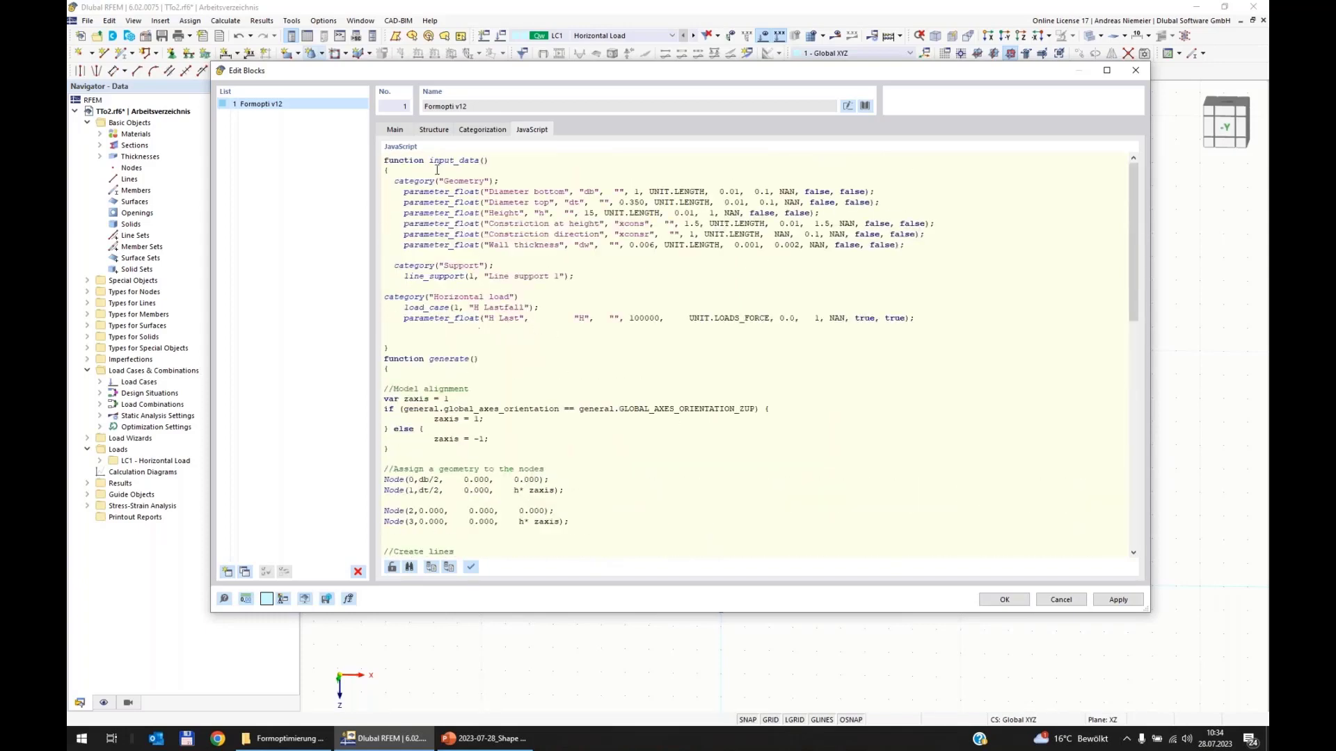
drag(432, 161, 486, 161)
drag(390, 371, 363, 163)
click(631, 331)
drag(399, 181, 463, 181)
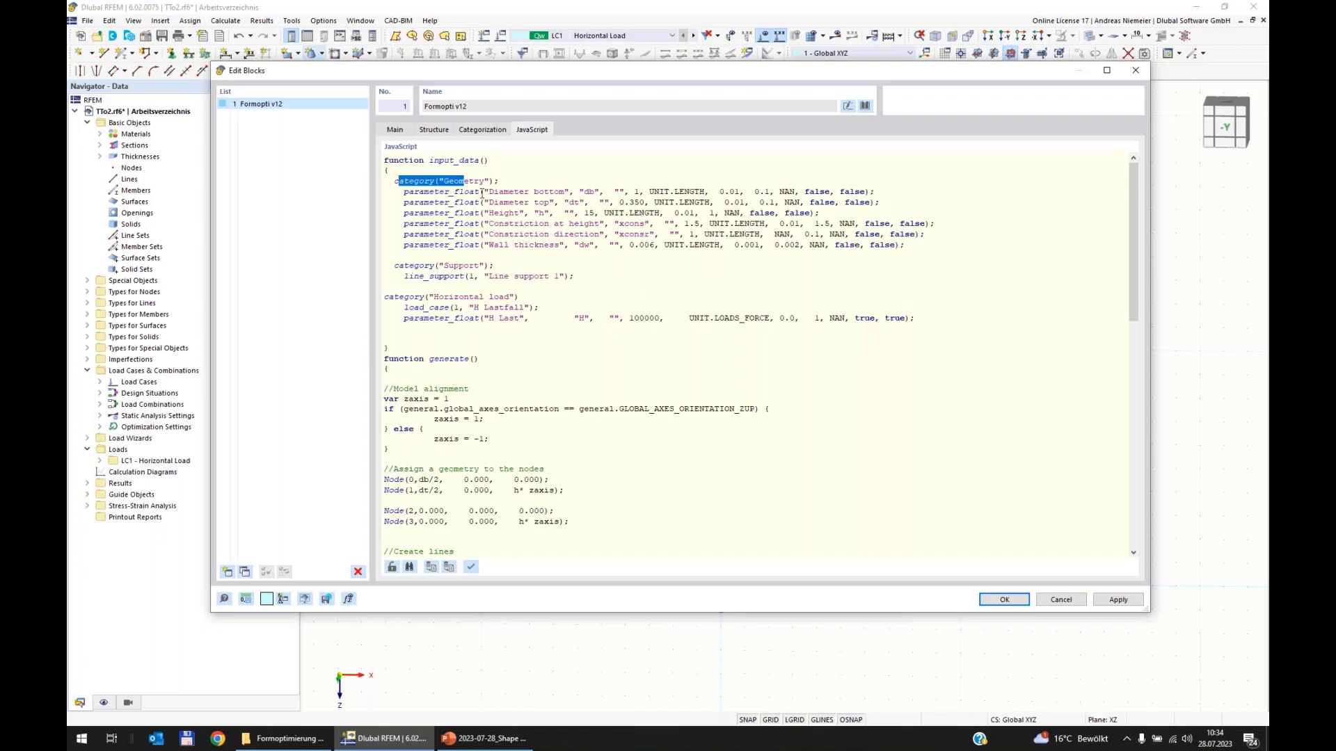
Step: Compare the geometry parameter definitions in the script with the block's editable parameter list
click(516, 200)
drag(509, 223, 515, 224)
click(434, 129)
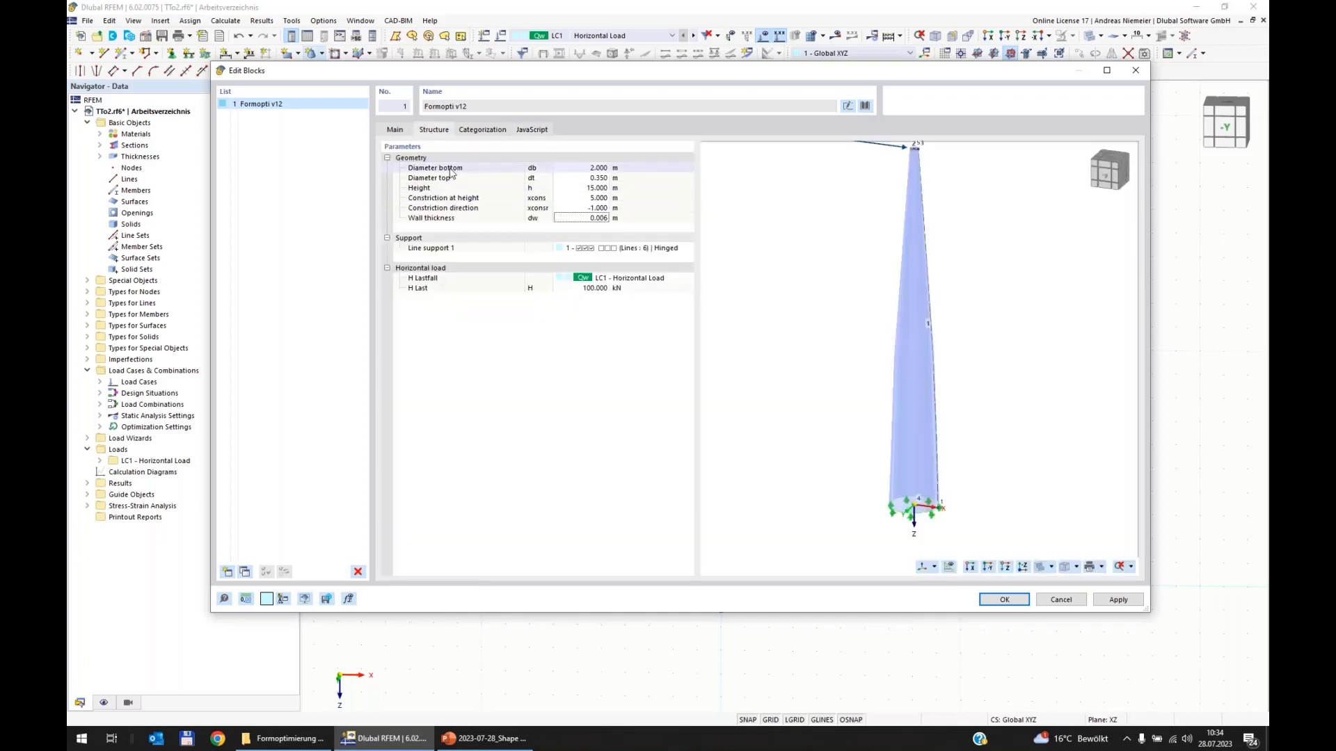
click(532, 129)
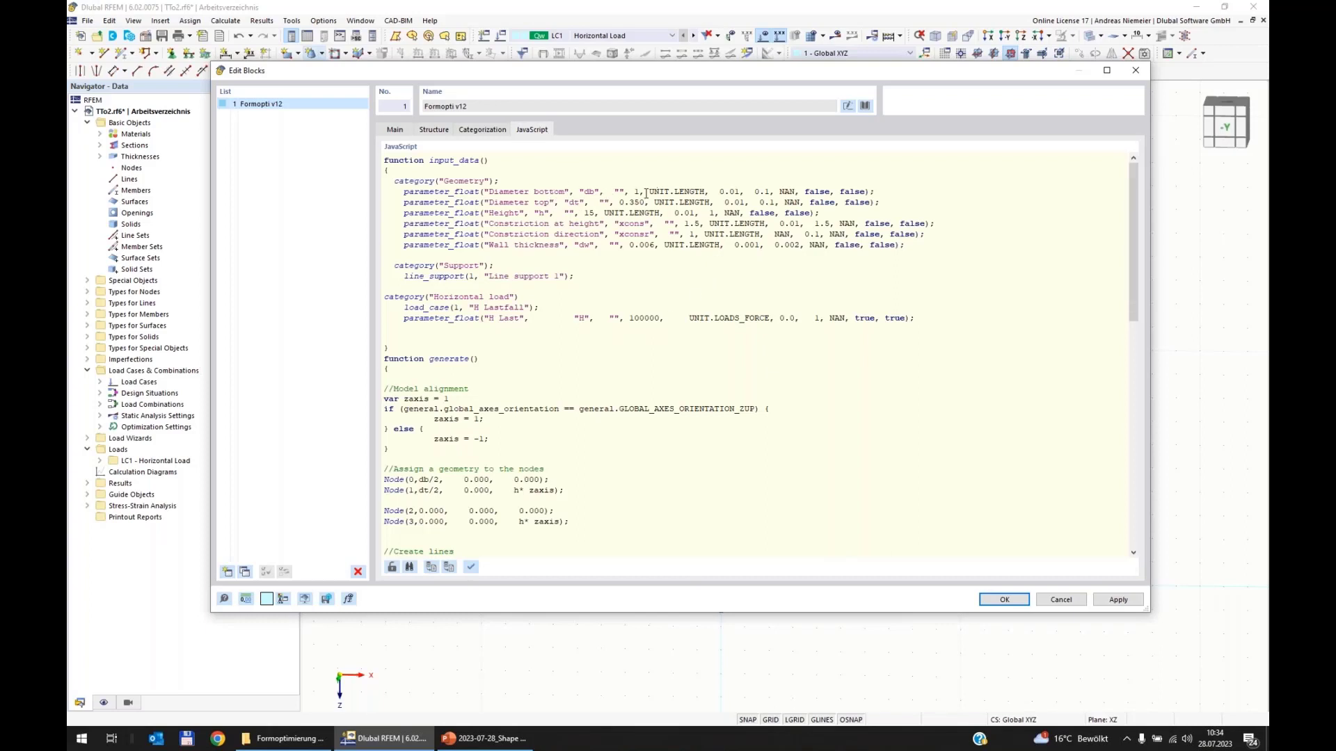
Step: Examine the input parameters in the Formopti v12 block's script and the model alignment code that starts the generate function
mouse_move(740, 192)
mouse_down()
mouse_move(717, 193)
mouse_move(760, 192)
mouse_up()
click(791, 190)
drag(690, 190, 670, 191)
click(628, 252)
scroll(518, 358, down, 2)
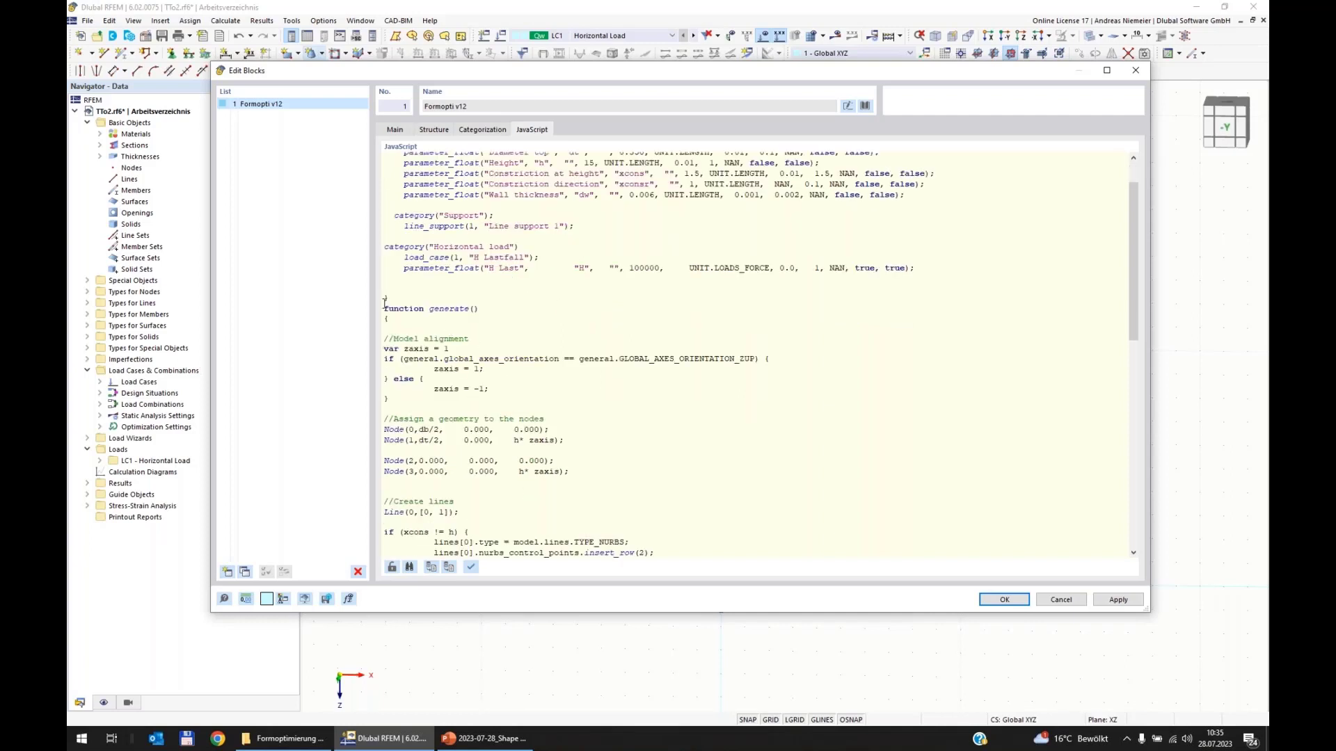
drag(386, 303, 535, 614)
click(745, 331)
scroll(634, 385, up, 10)
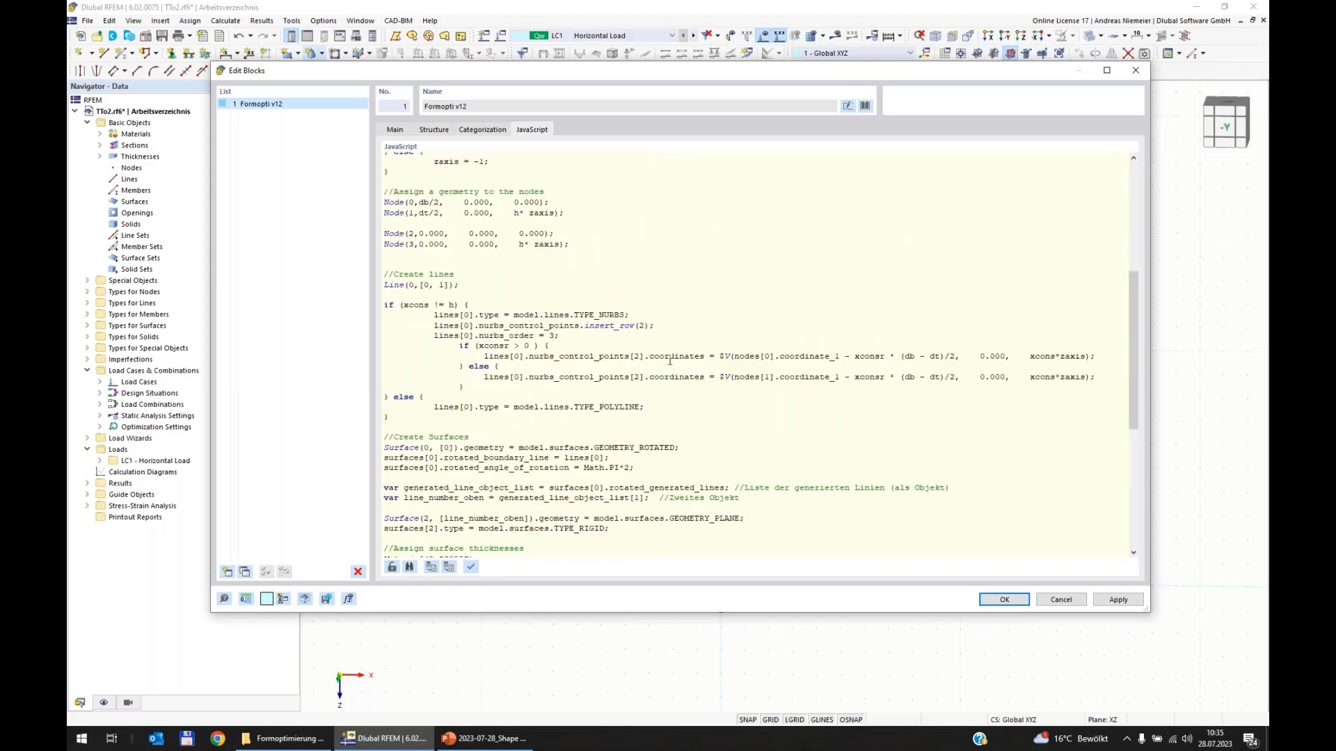
scroll(635, 385, up, 3)
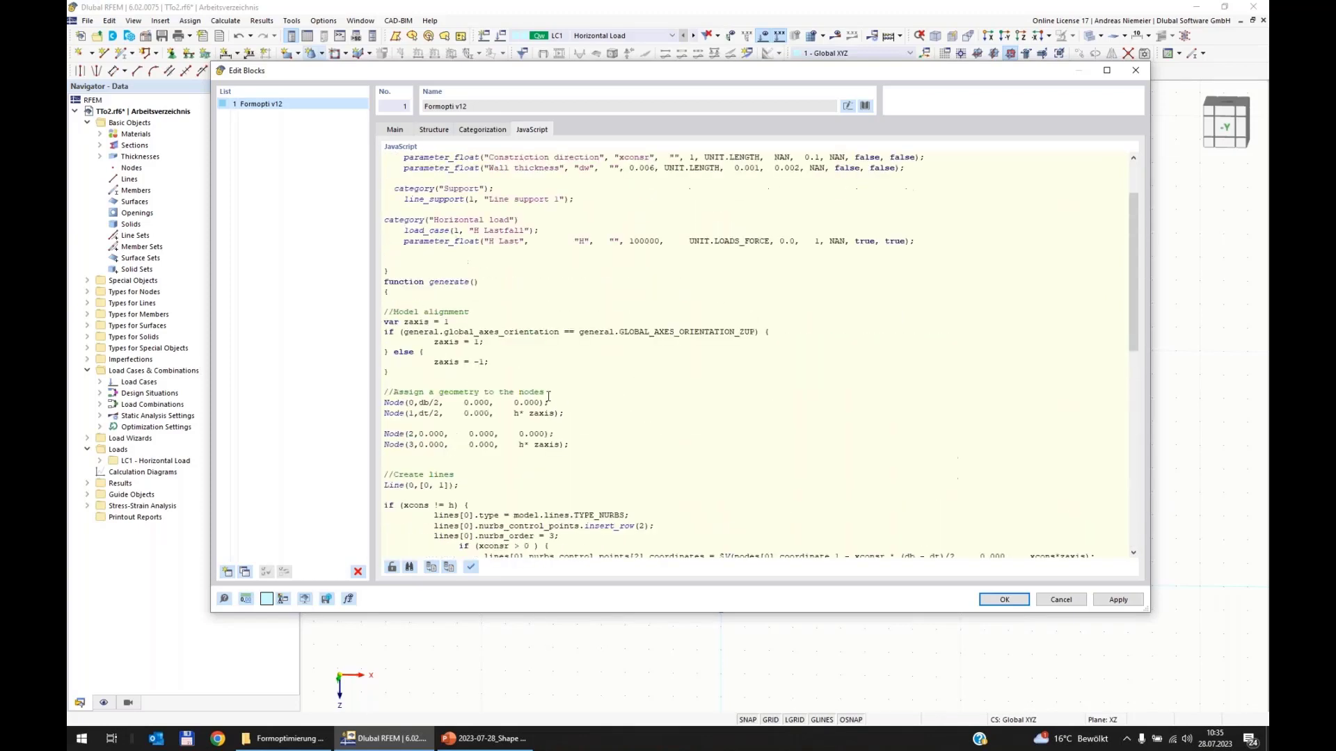
drag(499, 363, 380, 318)
click(505, 352)
Step: Examine the script sections that assign the node geometry and create the line as NURBS or polyline
scroll(515, 409, down, 3)
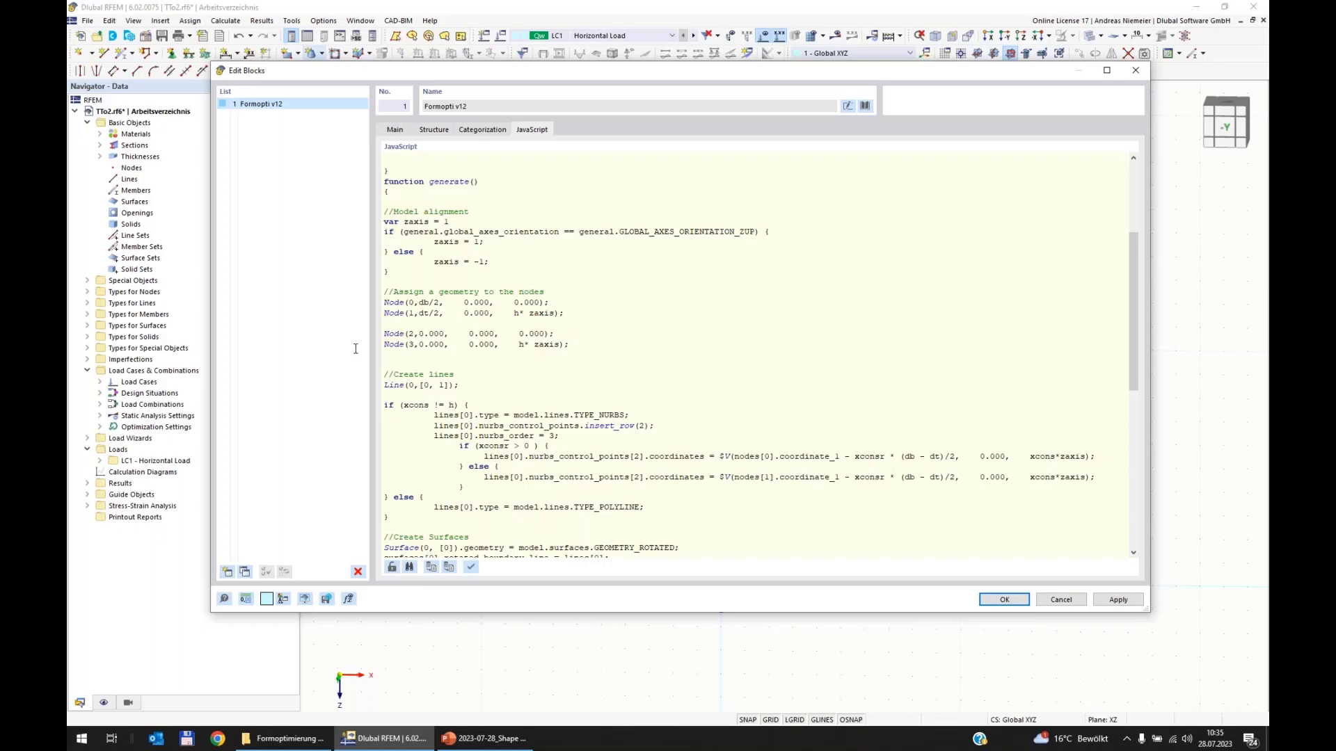
scroll(599, 376, down, 4)
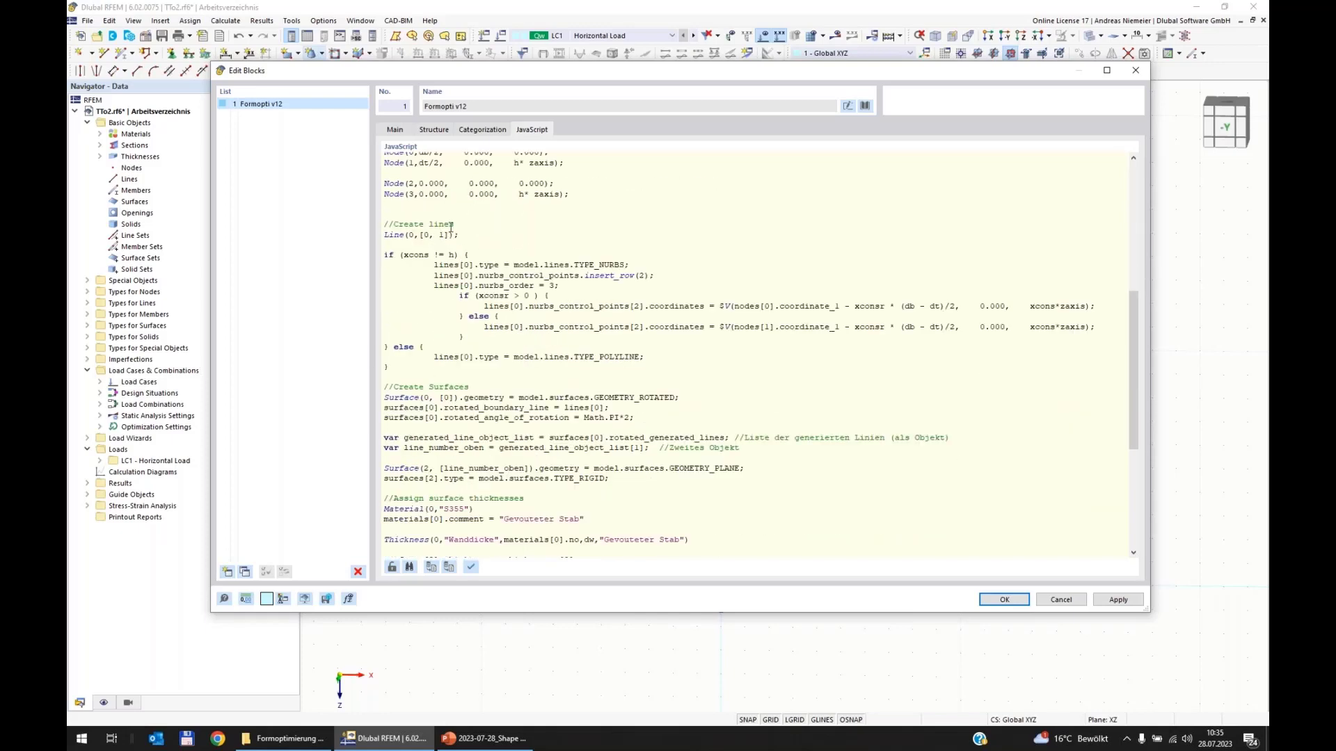
scroll(462, 339, up, 3)
drag(455, 325, 435, 326)
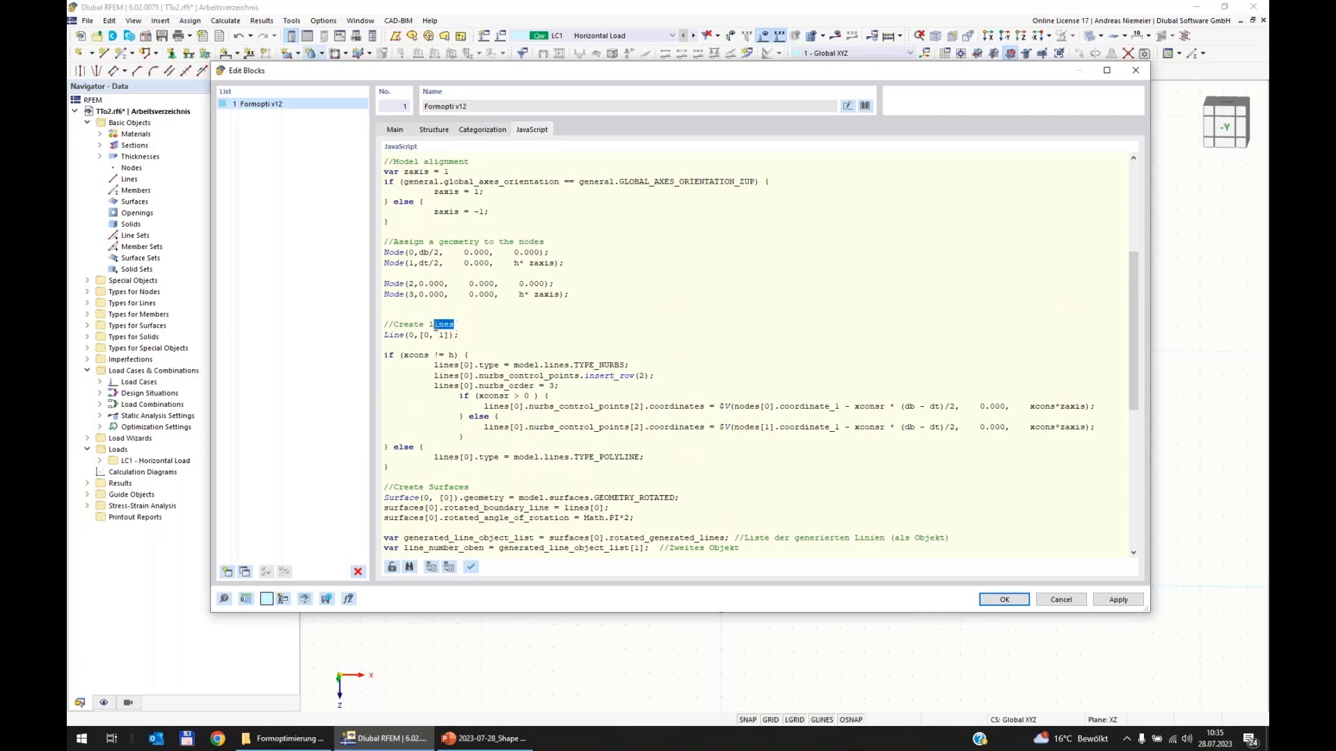
click(412, 263)
scroll(583, 387, up, 5)
scroll(582, 386, down, 3)
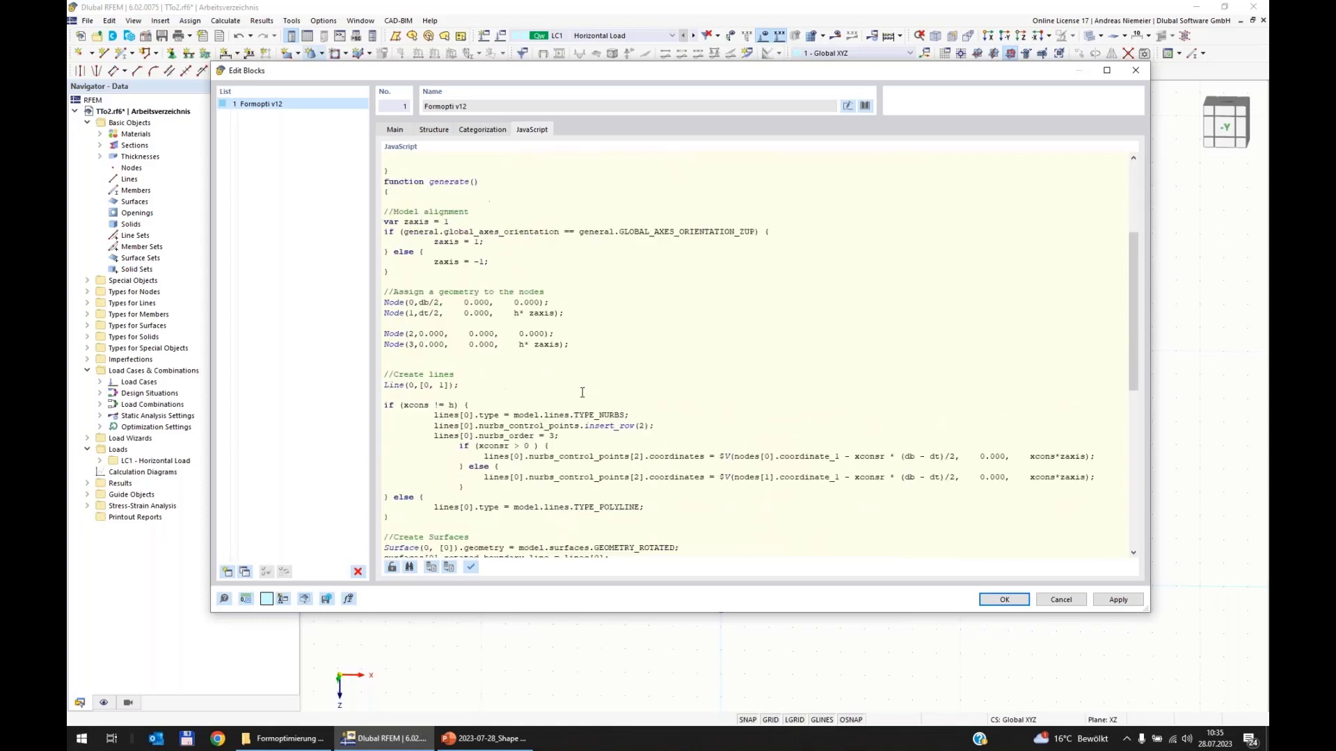
scroll(583, 393, down, 3)
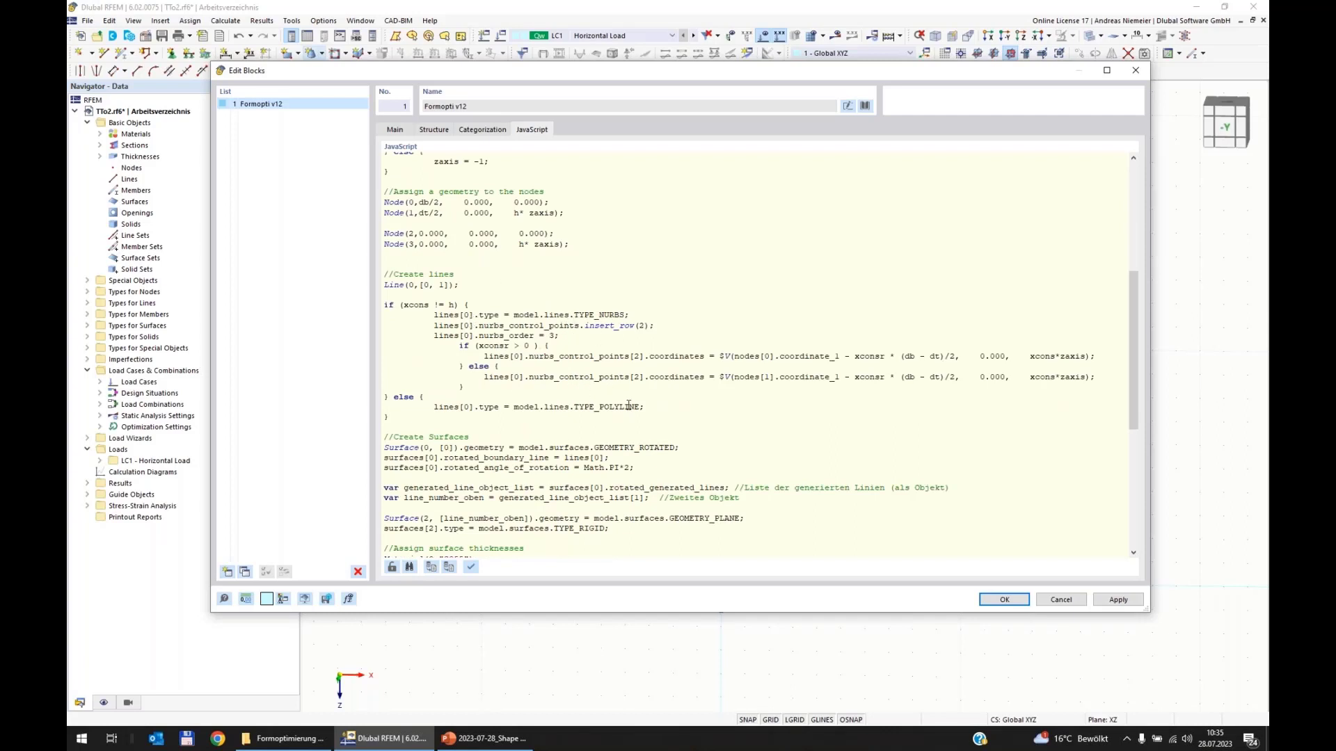
drag(629, 407, 610, 407)
scroll(625, 516, down, 5)
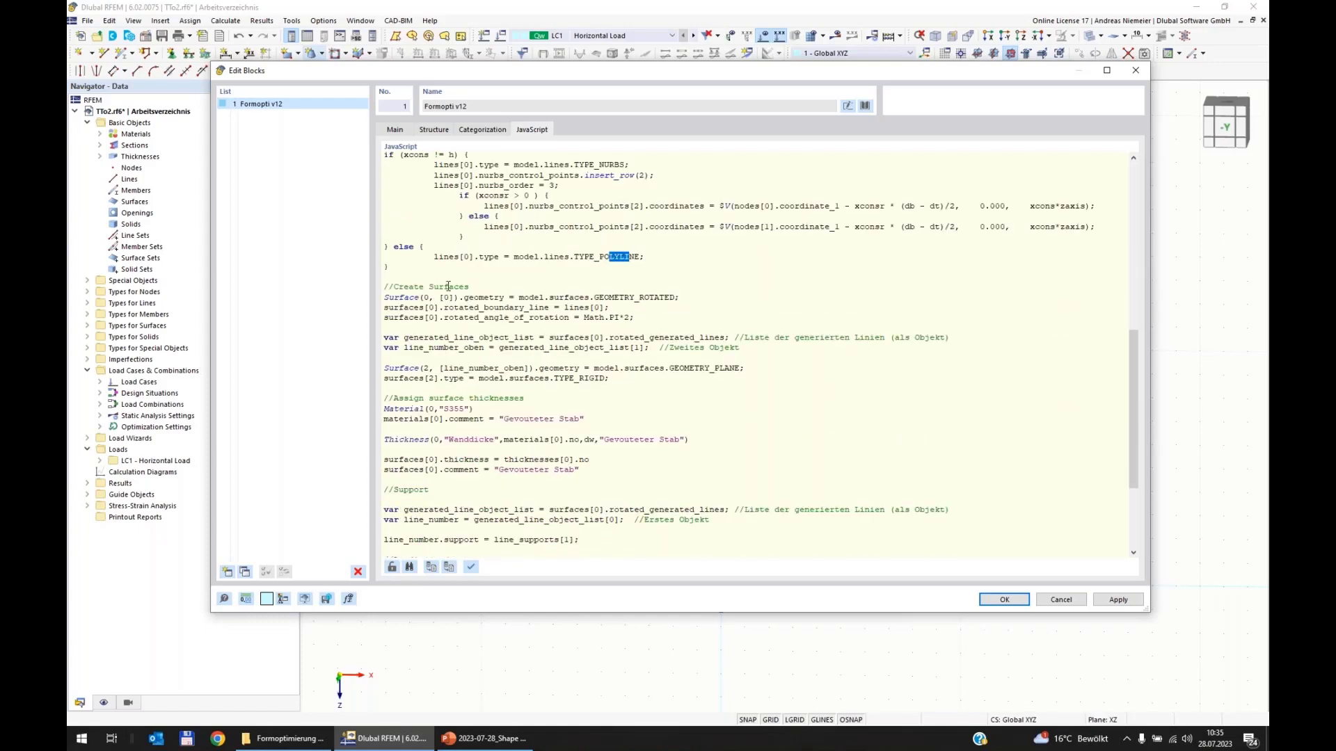
Step: Examine the script sections for surfaces, surface thicknesses, support and loading, including the nodal load definition
drag(450, 287, 439, 287)
drag(604, 381, 385, 359)
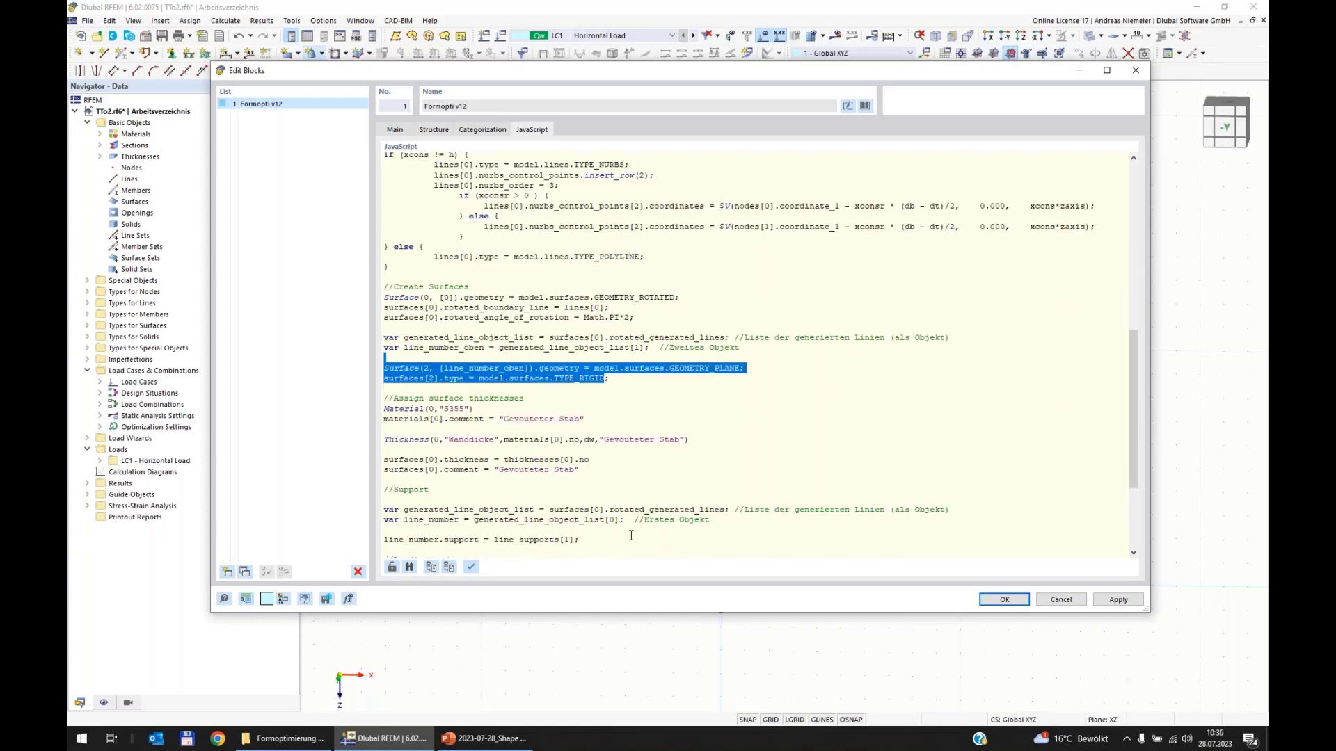
scroll(631, 535, down, 3)
click(466, 313)
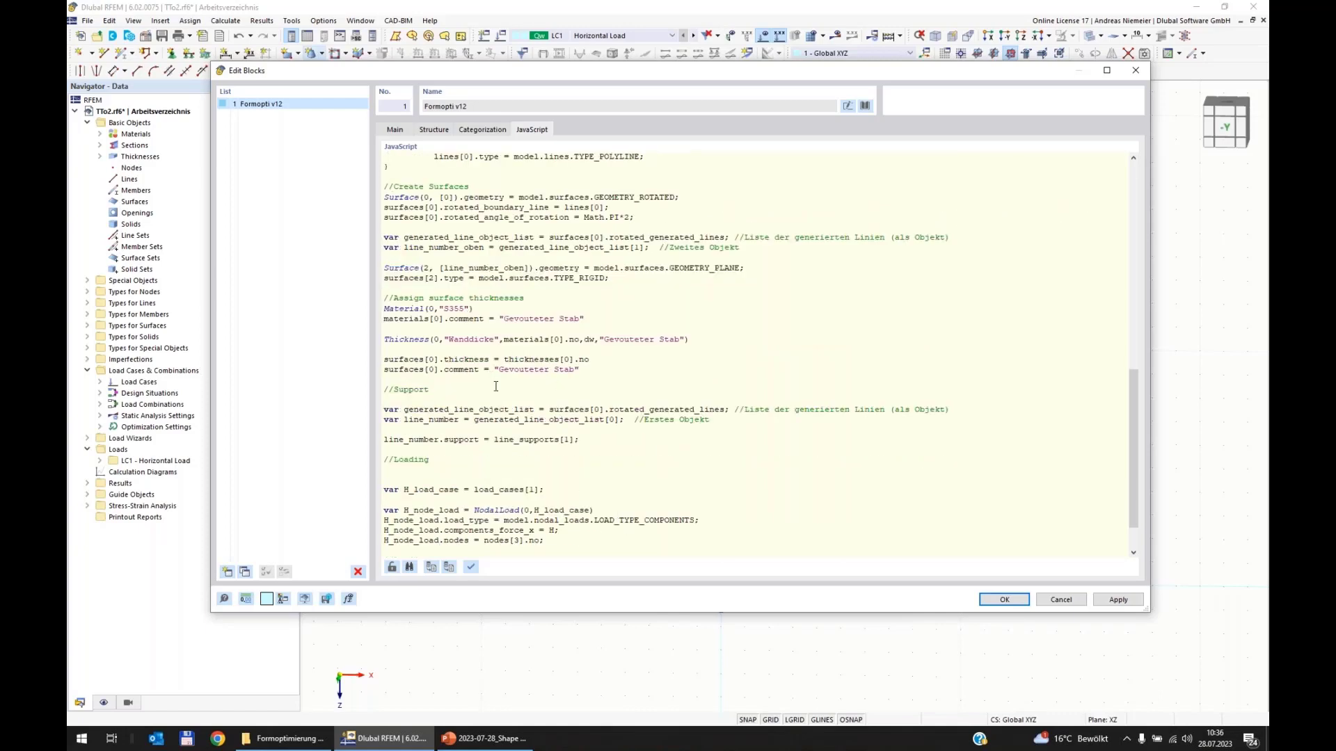
scroll(488, 469, down, 2)
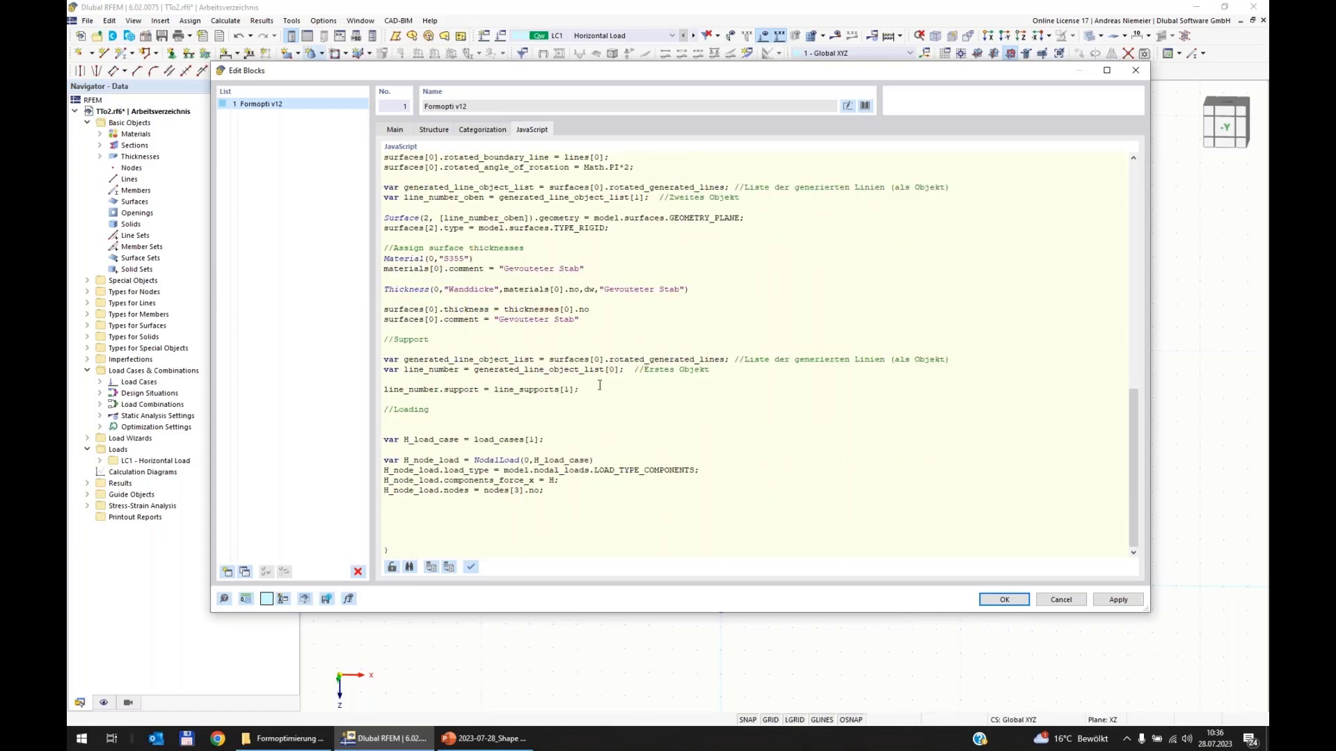
drag(600, 385, 509, 360)
click(556, 490)
drag(557, 490, 411, 460)
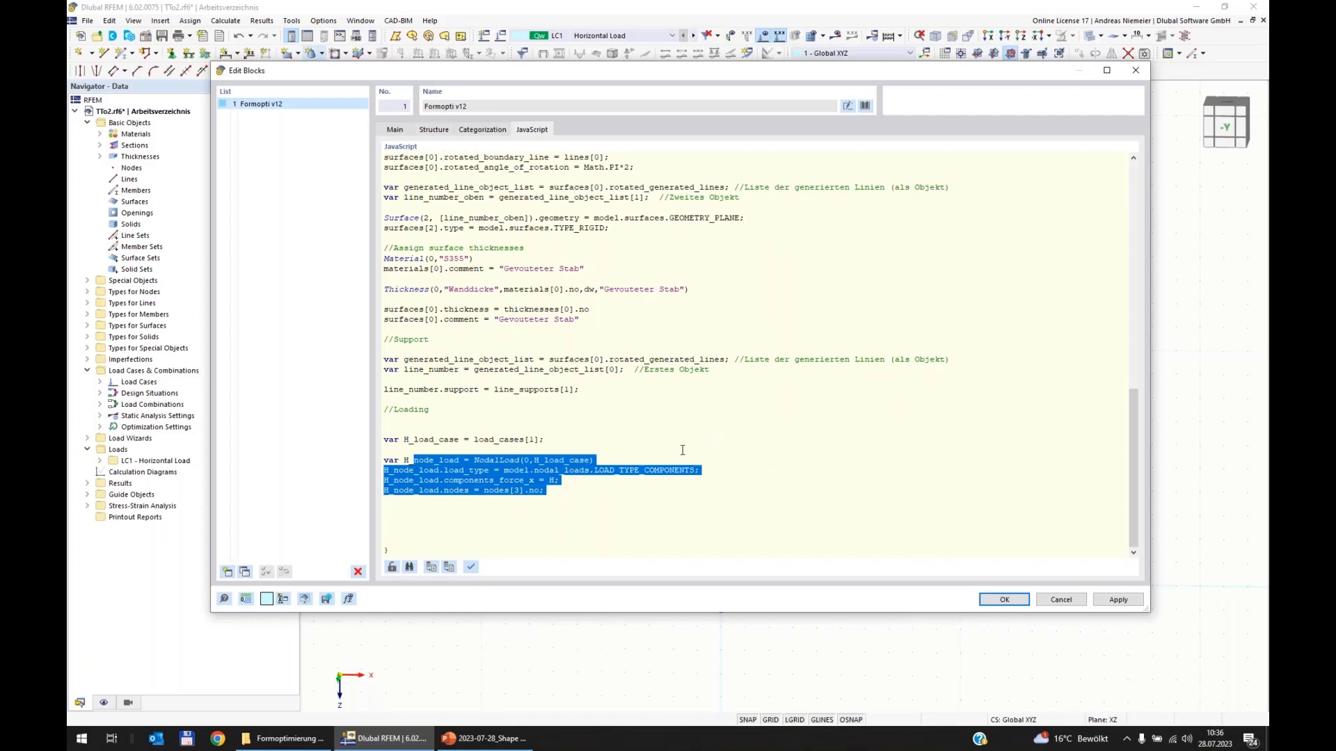
Step: Set the block's bottom diameter to 1 m, constriction height to 15 m and constriction direction to 1 m, and accept the block
click(434, 130)
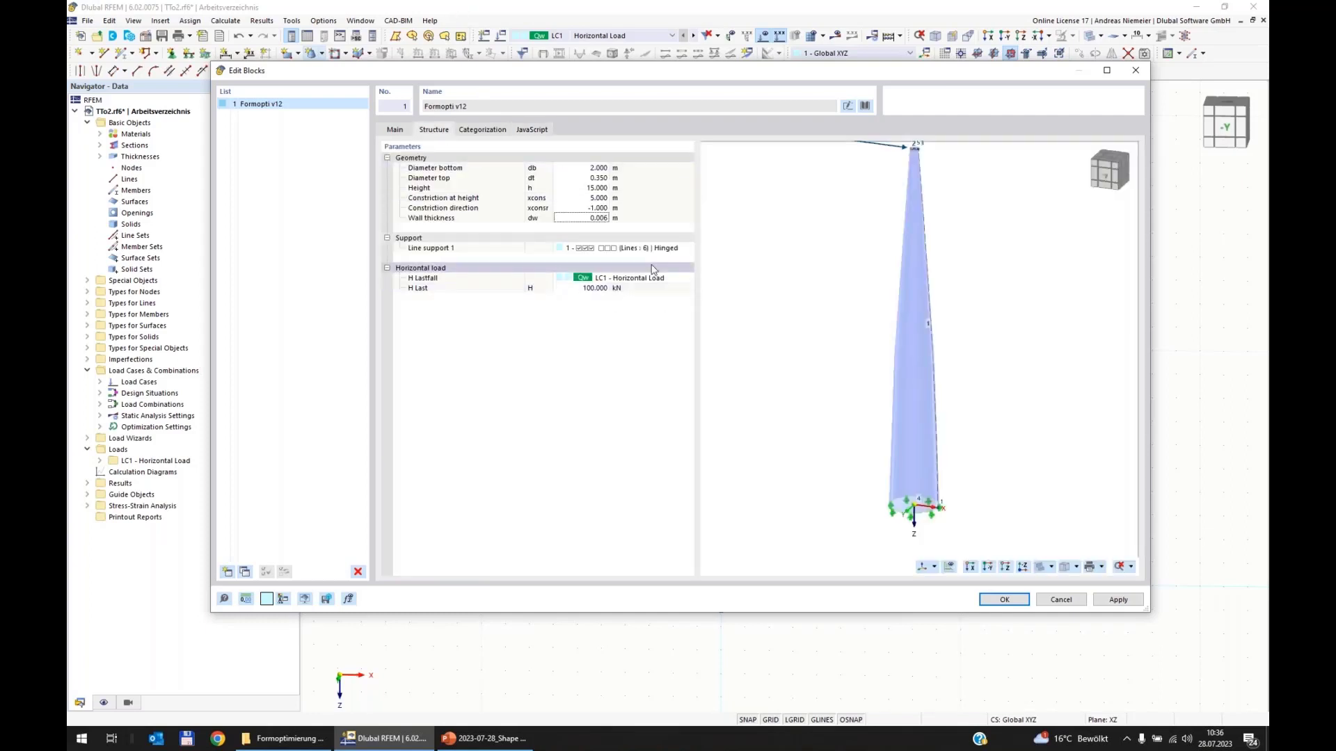
click(582, 168)
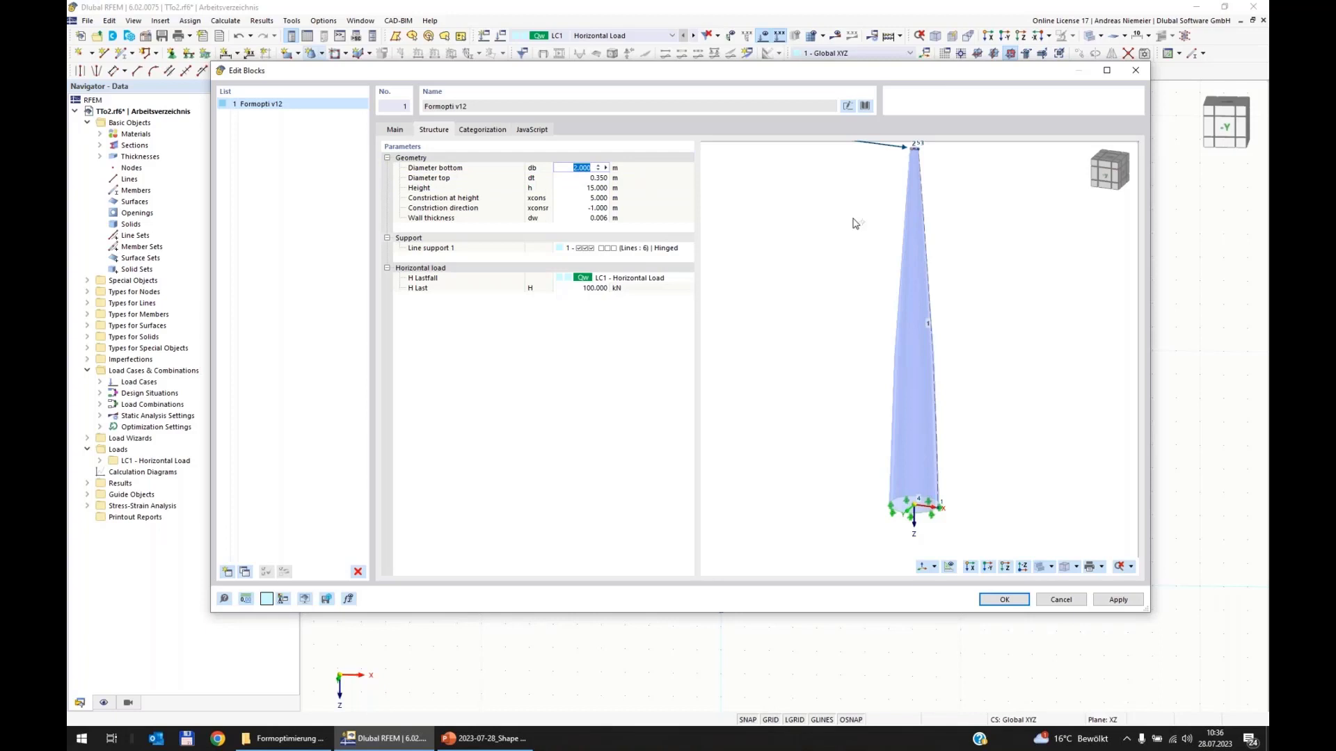
text(1)
key(Tab)
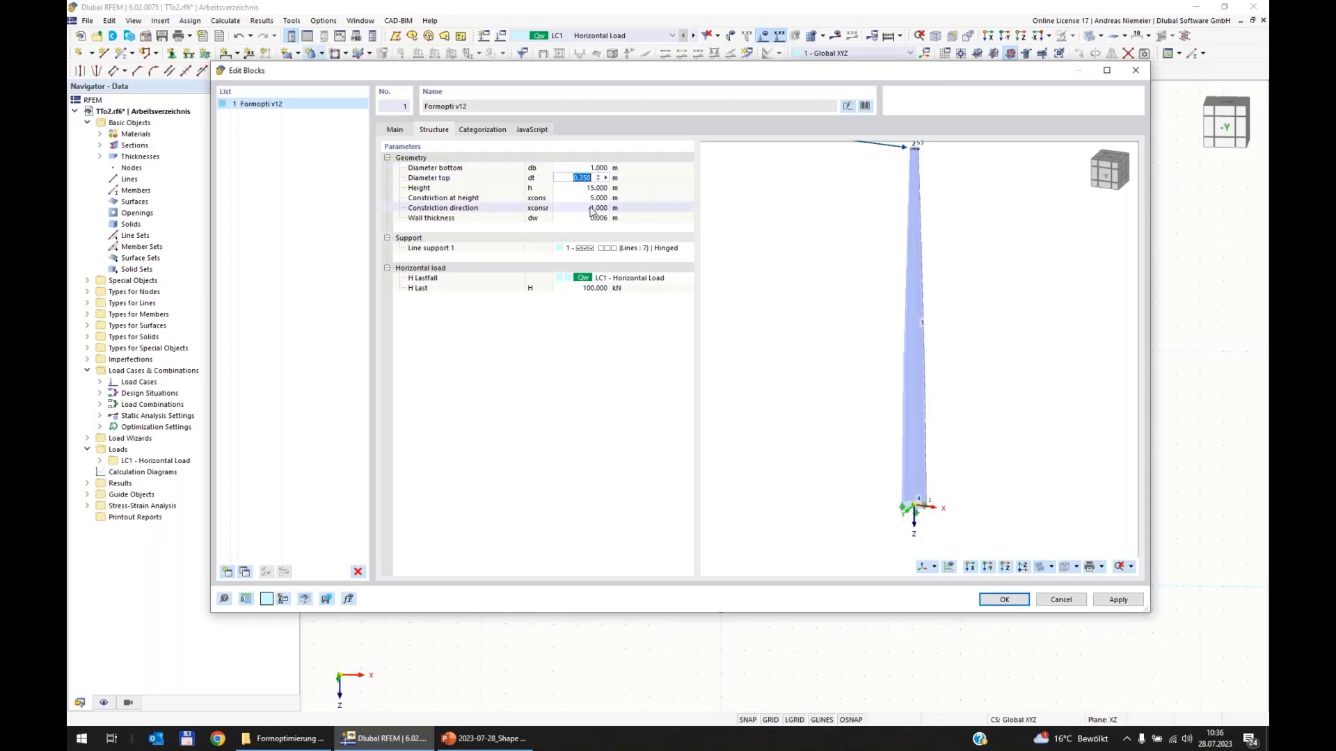
key(Tab)
key(Tab)
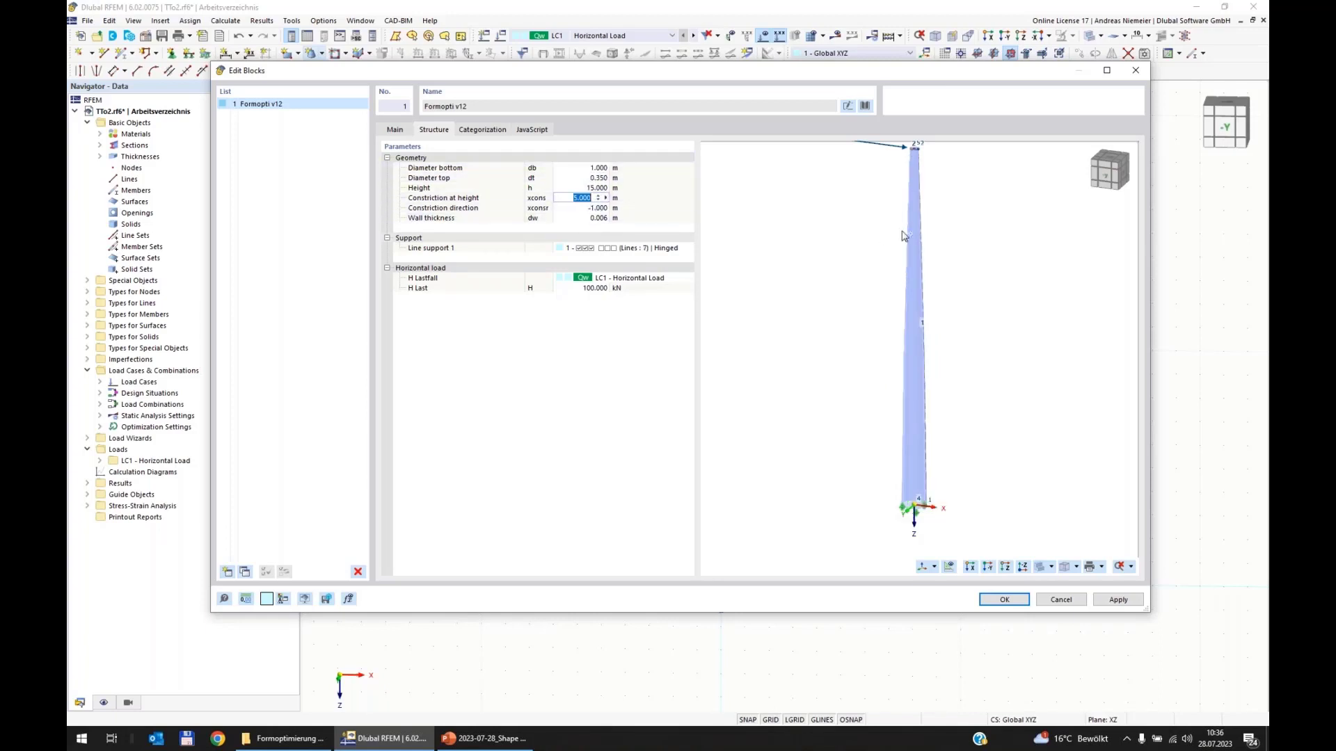
text(15)
key(Tab)
text(1)
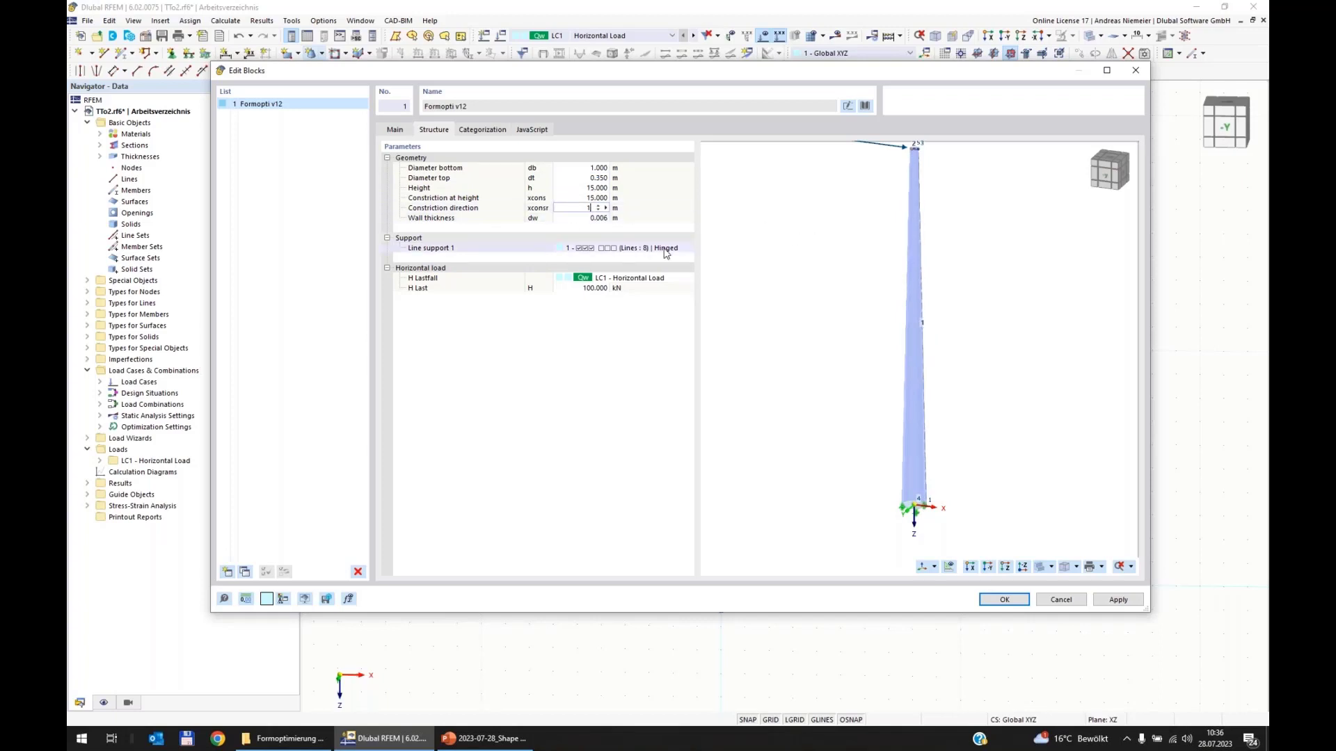
key(Tab)
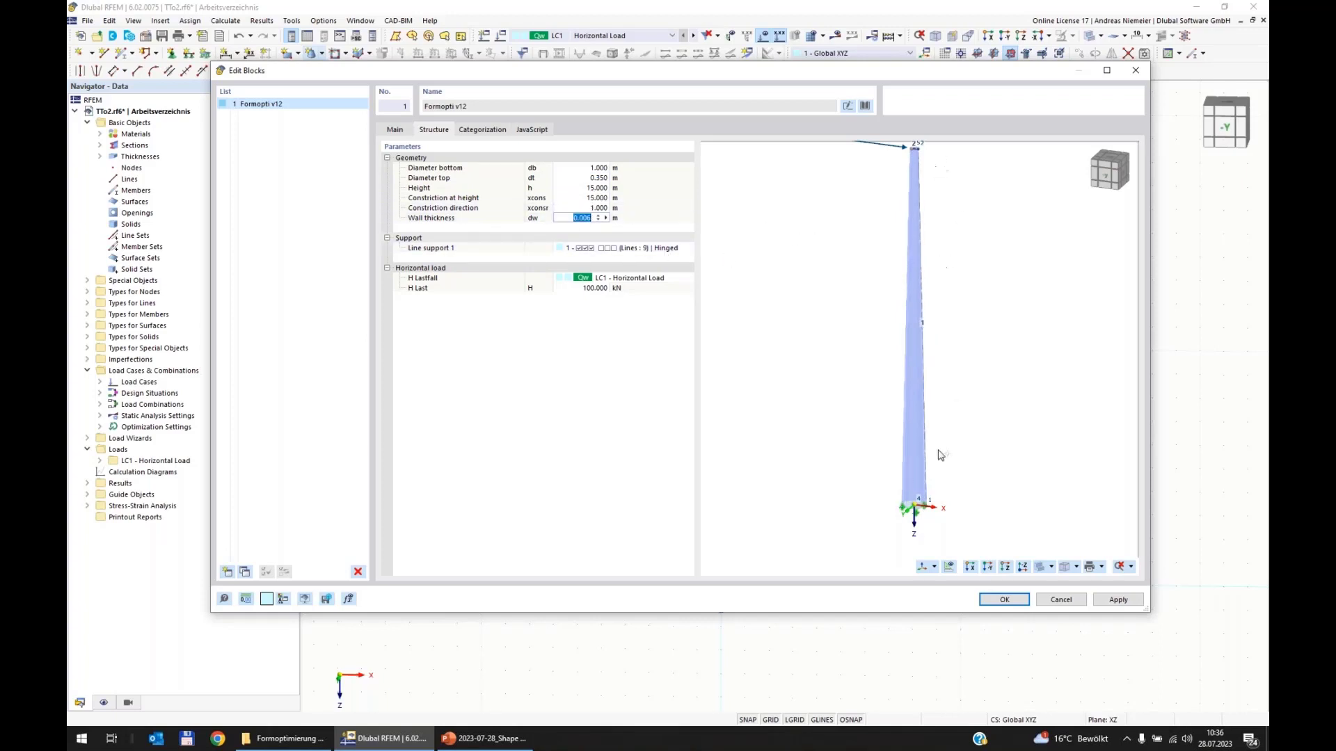
click(1007, 601)
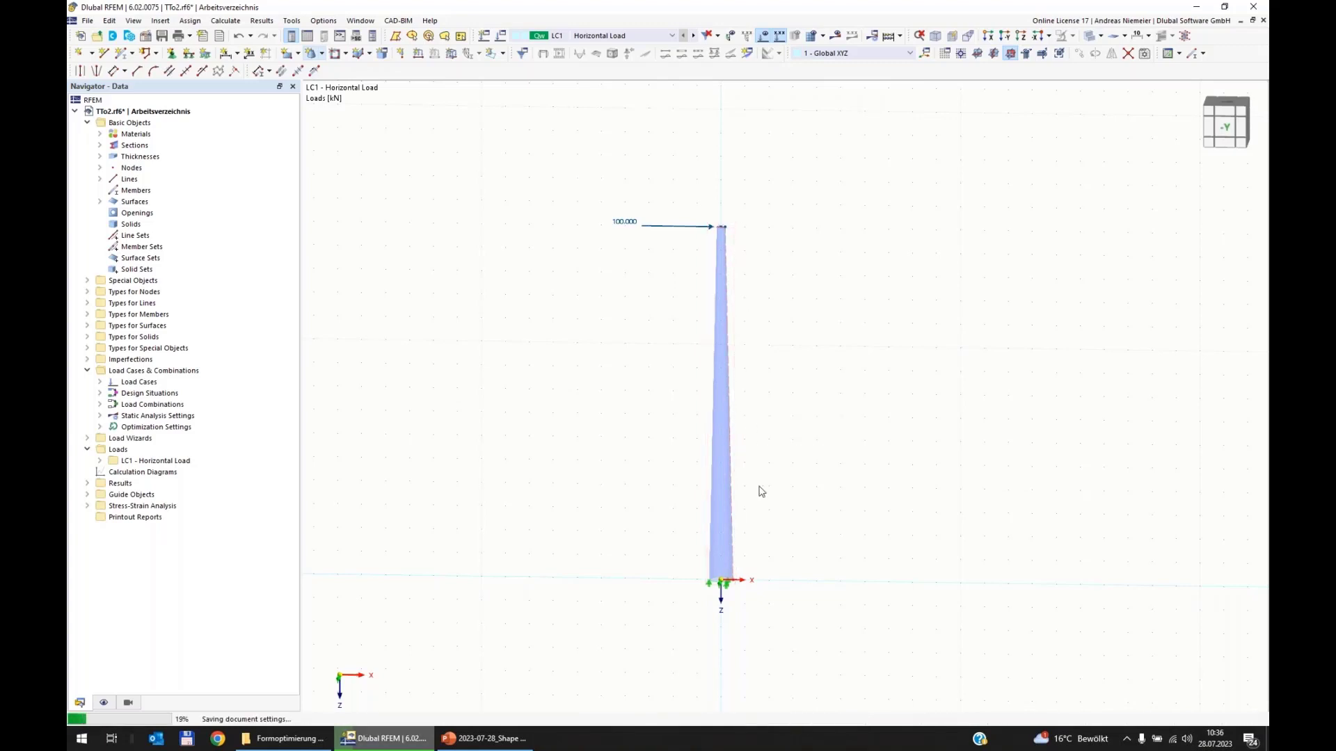
Step: Reopen the tower block for editing, set its bottom diameter to 1.5 m and accept the change
scroll(726, 511, up, 1)
double_click(728, 513)
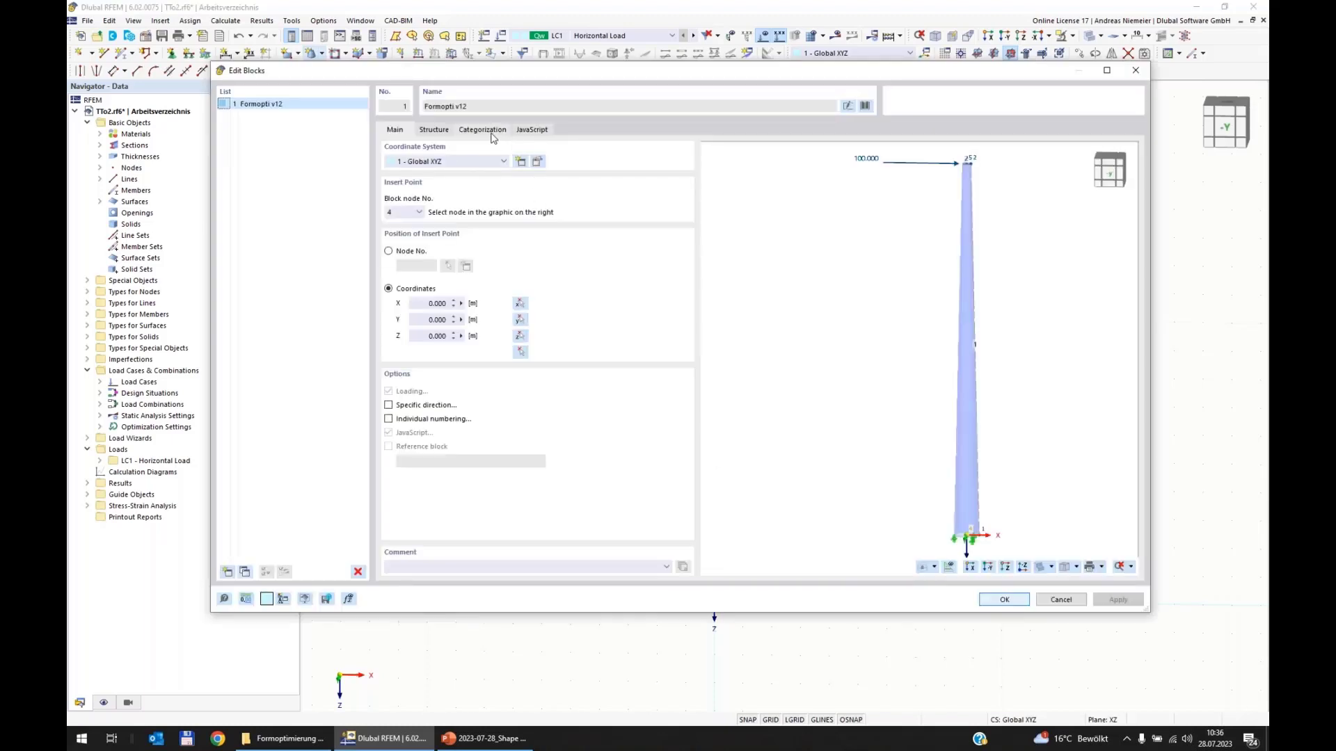
click(542, 132)
click(436, 134)
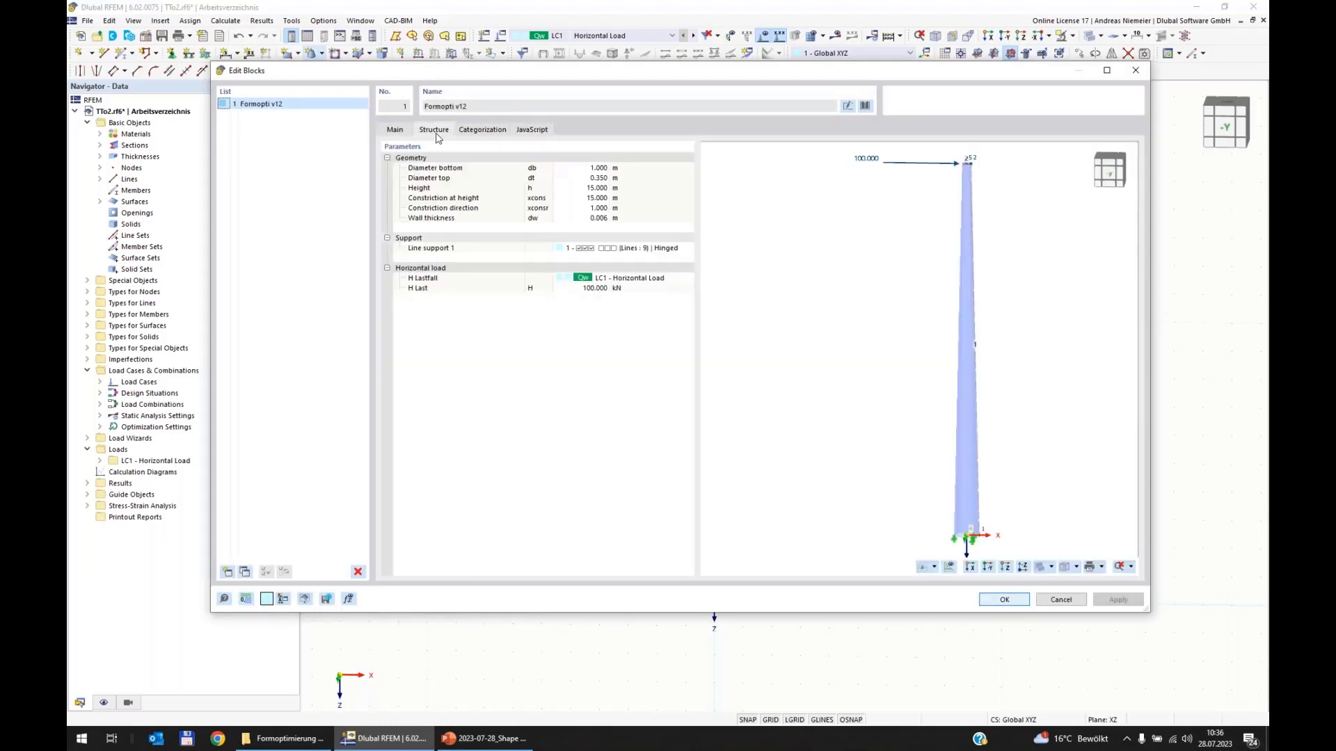
double_click(588, 168)
text(1,5)
key(Return)
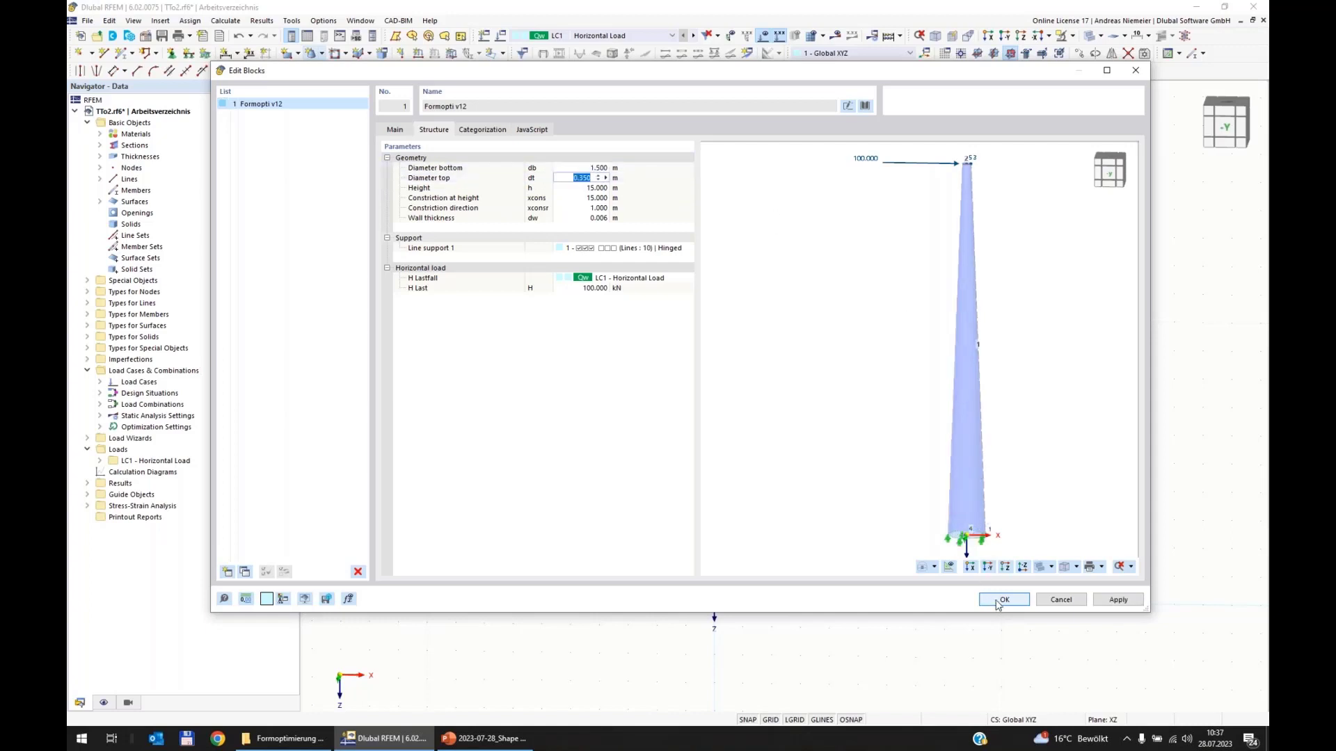
click(1001, 602)
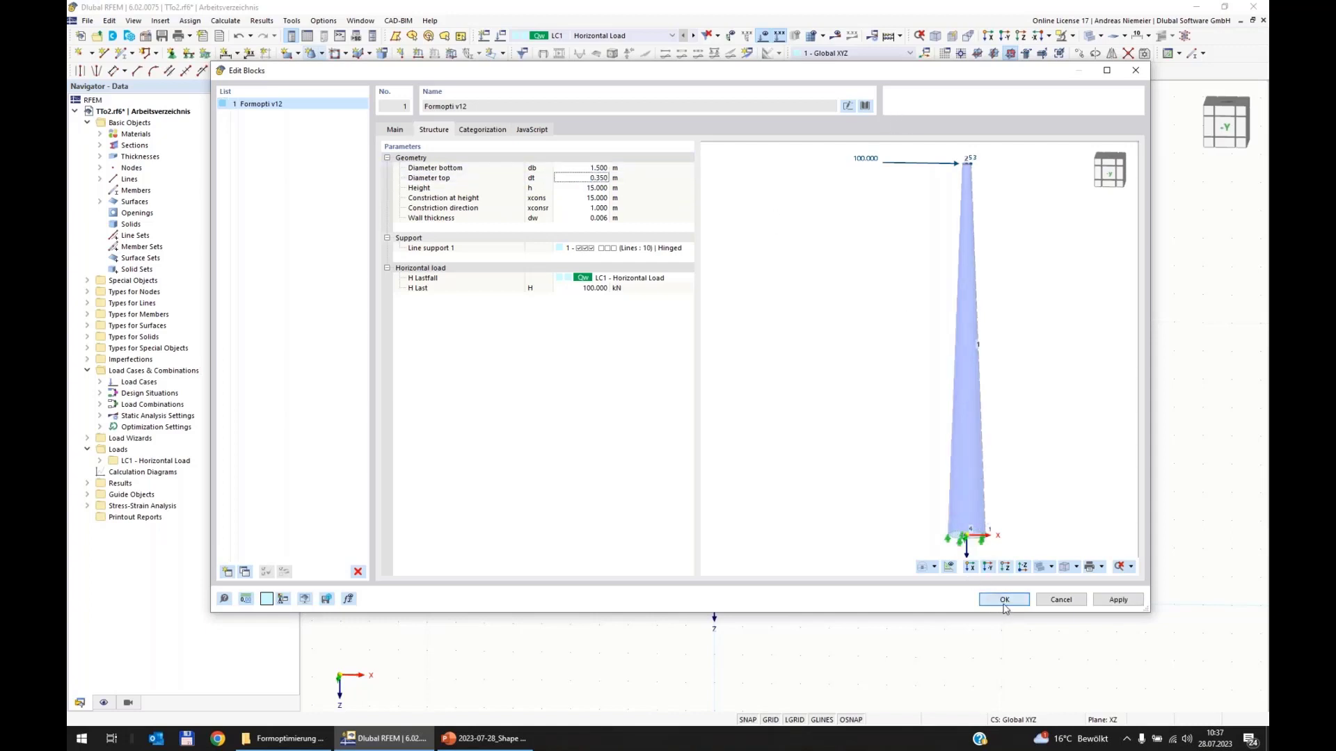
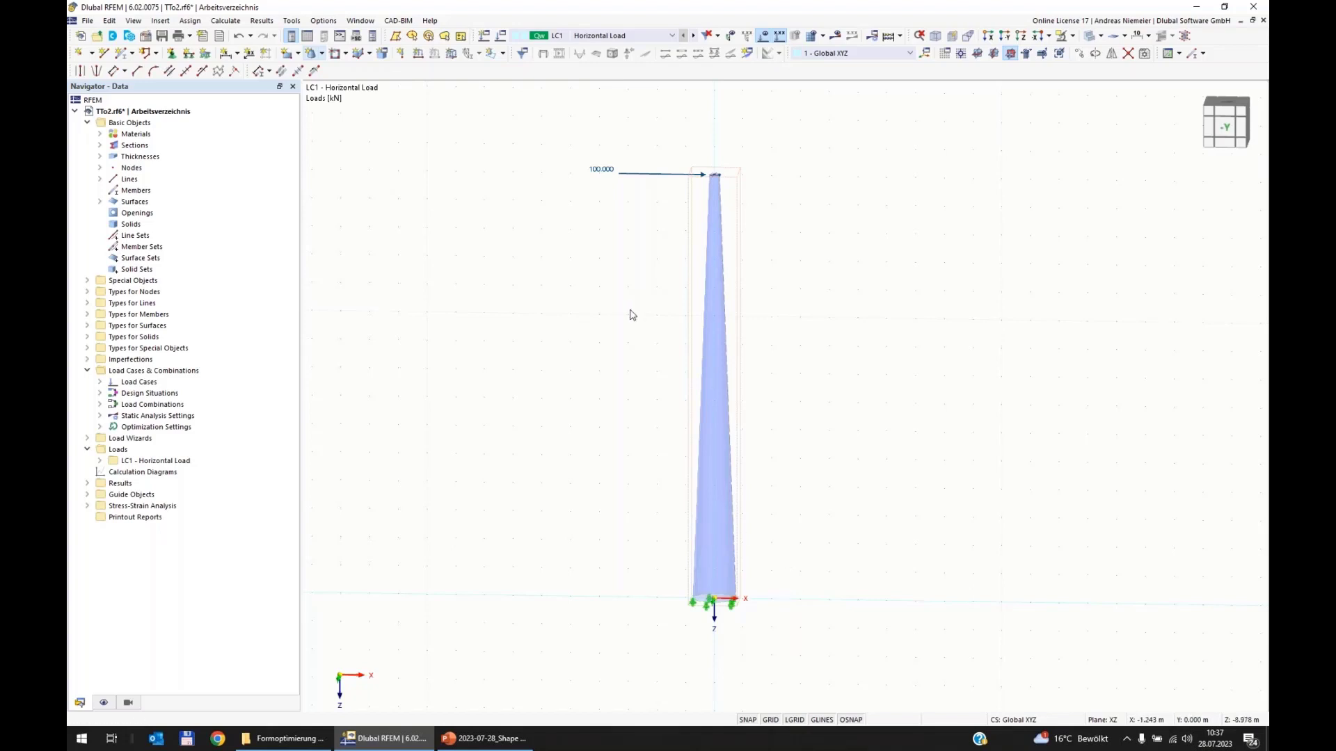
Step: Open the global parameters and add a length parameter dt with the comment "Diameter top"
click(110, 20)
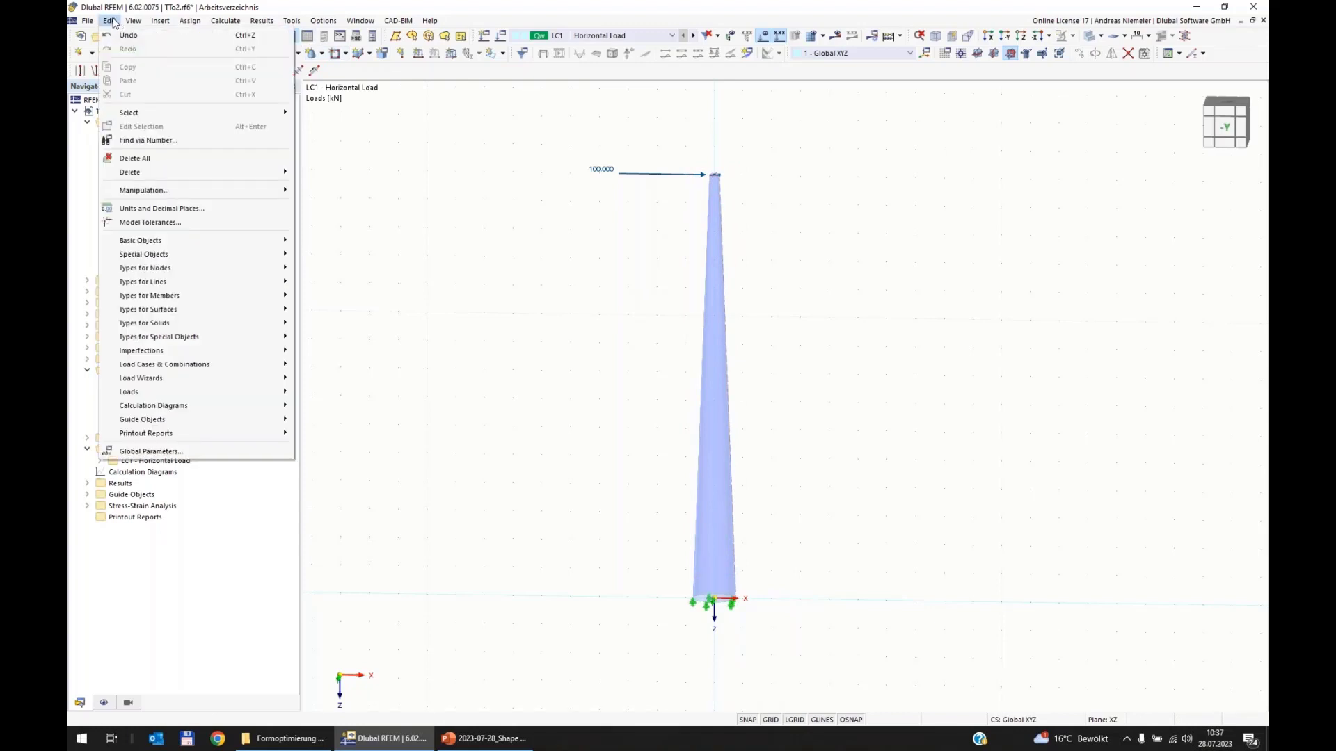
click(156, 452)
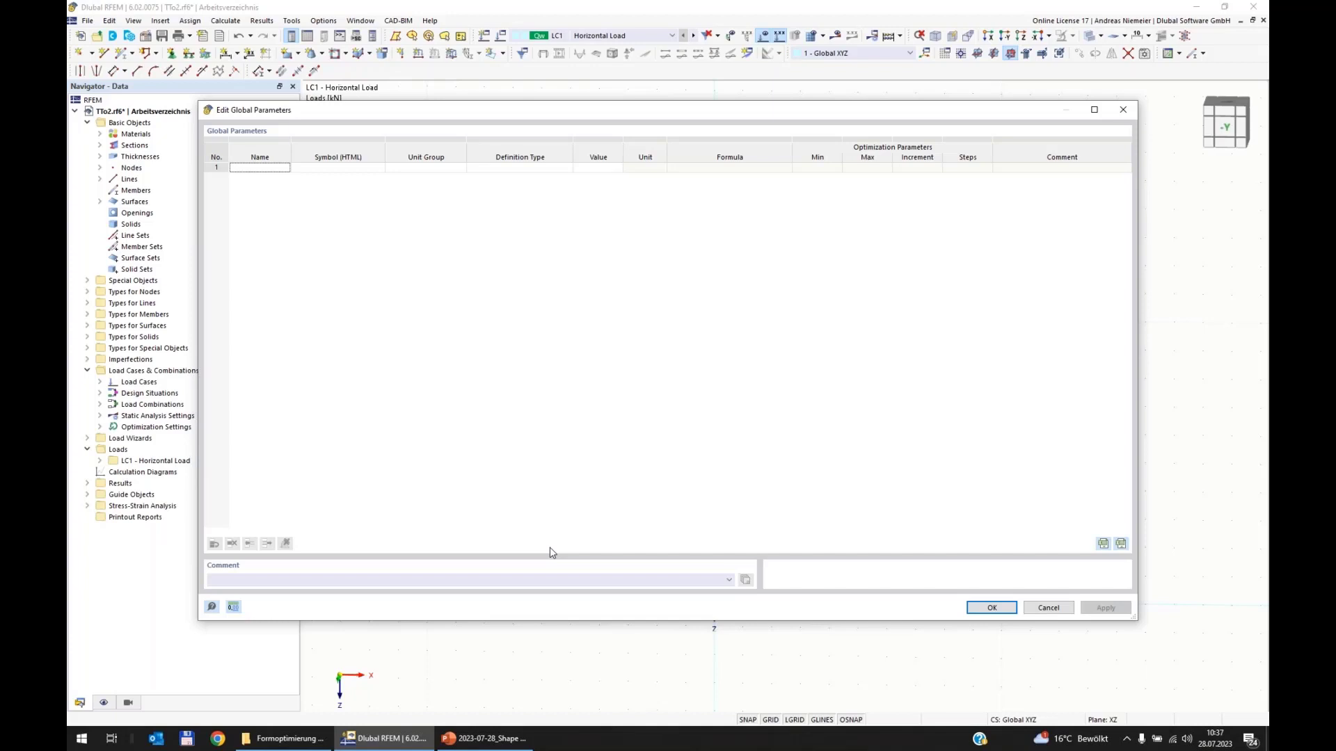
click(259, 167)
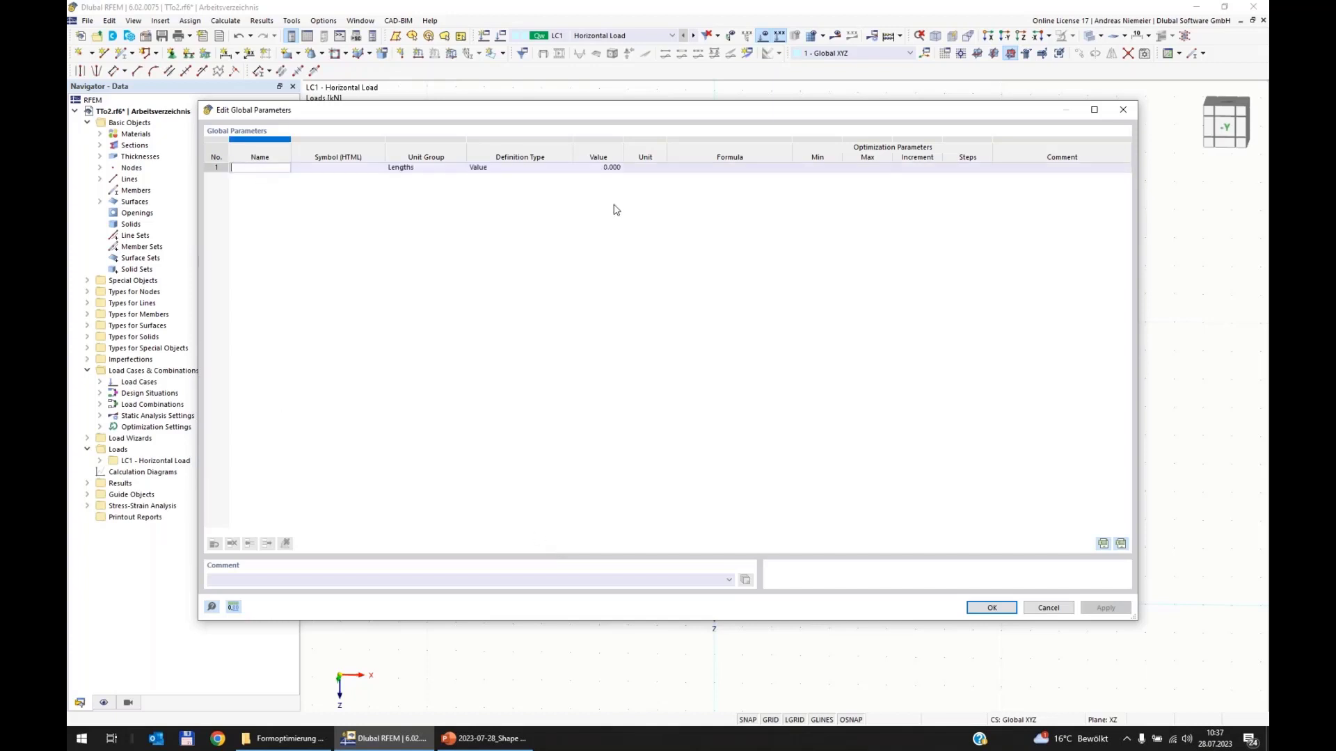
text(dt)
click(1007, 168)
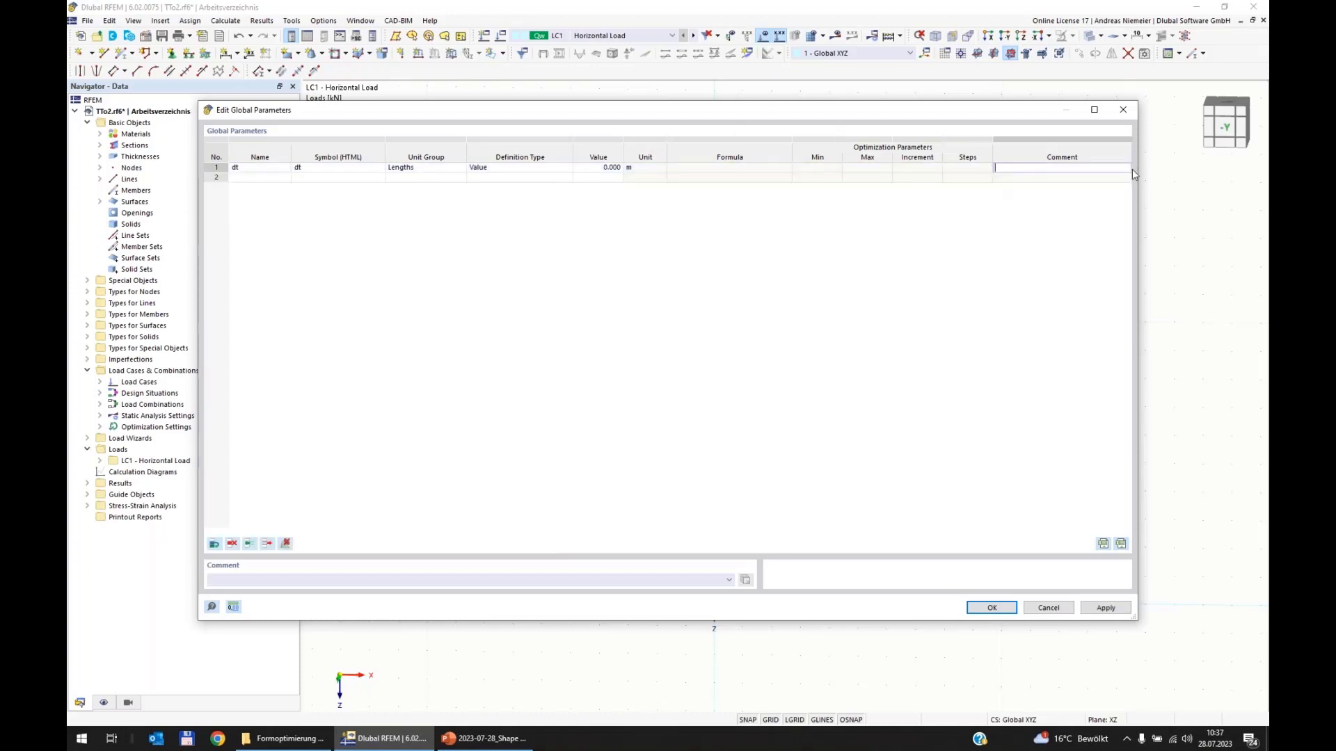
text(Diameter top)
Step: Add a second global length parameter db with the comment "Diameter bottom"
click(251, 178)
double_click(250, 179)
text(db)
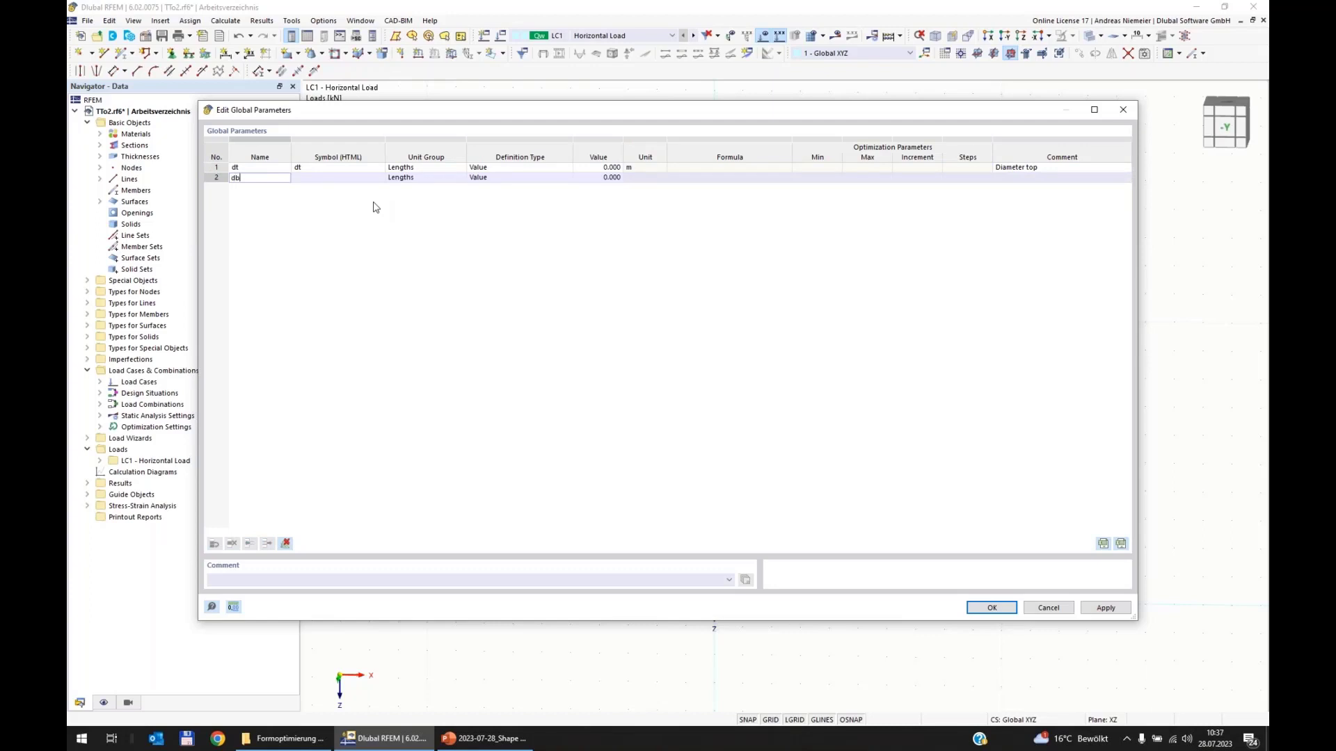
click(1028, 179)
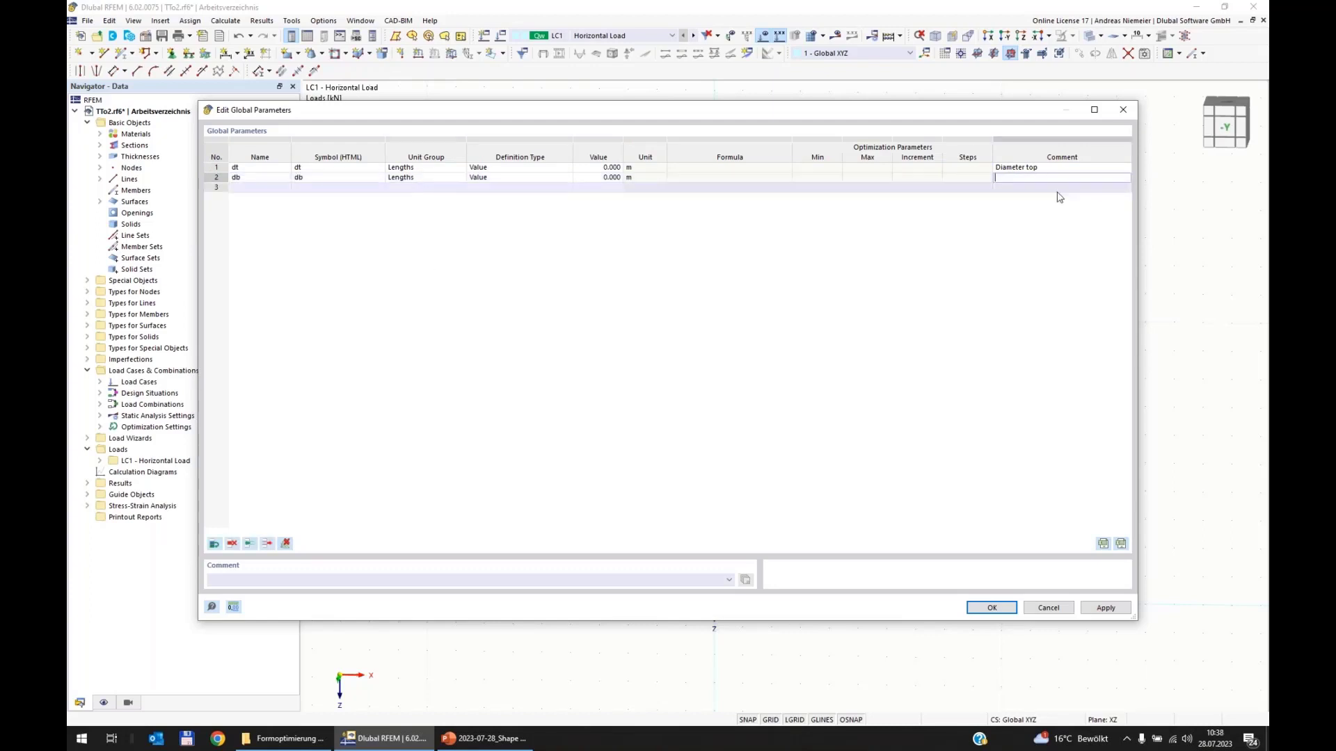
text(Diameter bottom)
key(Return)
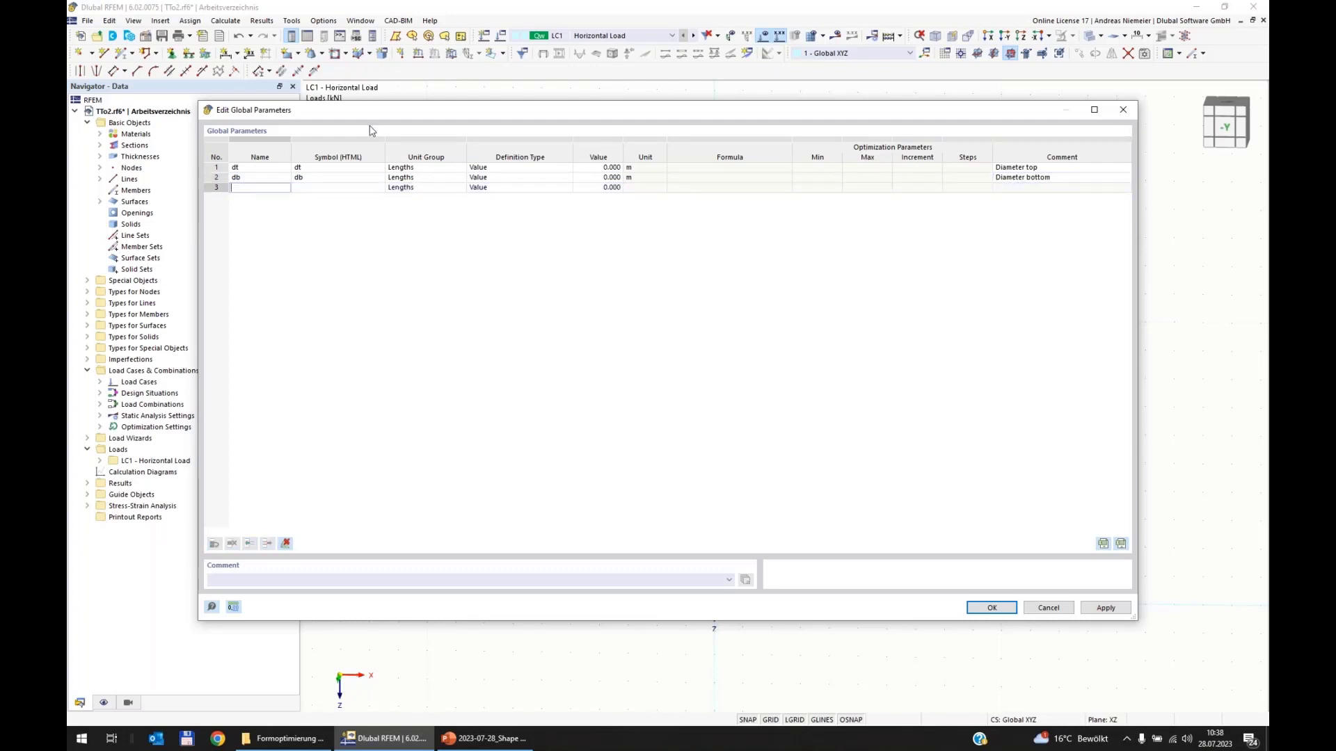
Step: Add a third global length parameter dw with the comment "Wall thickness"
text(dw)
click(1005, 188)
text(Wall t)
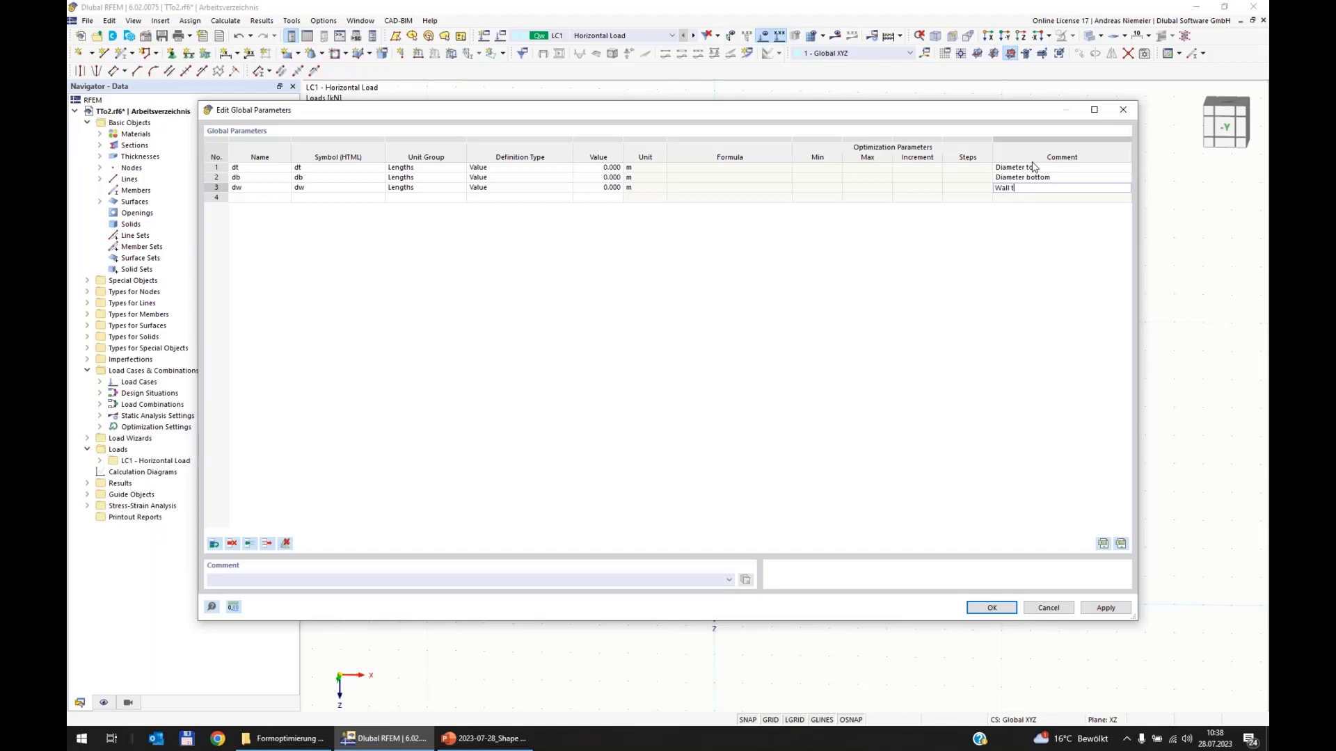
text(hickness)
Step: Add a fourth global length parameter xcons with the comment "X Place constriction"
click(272, 203)
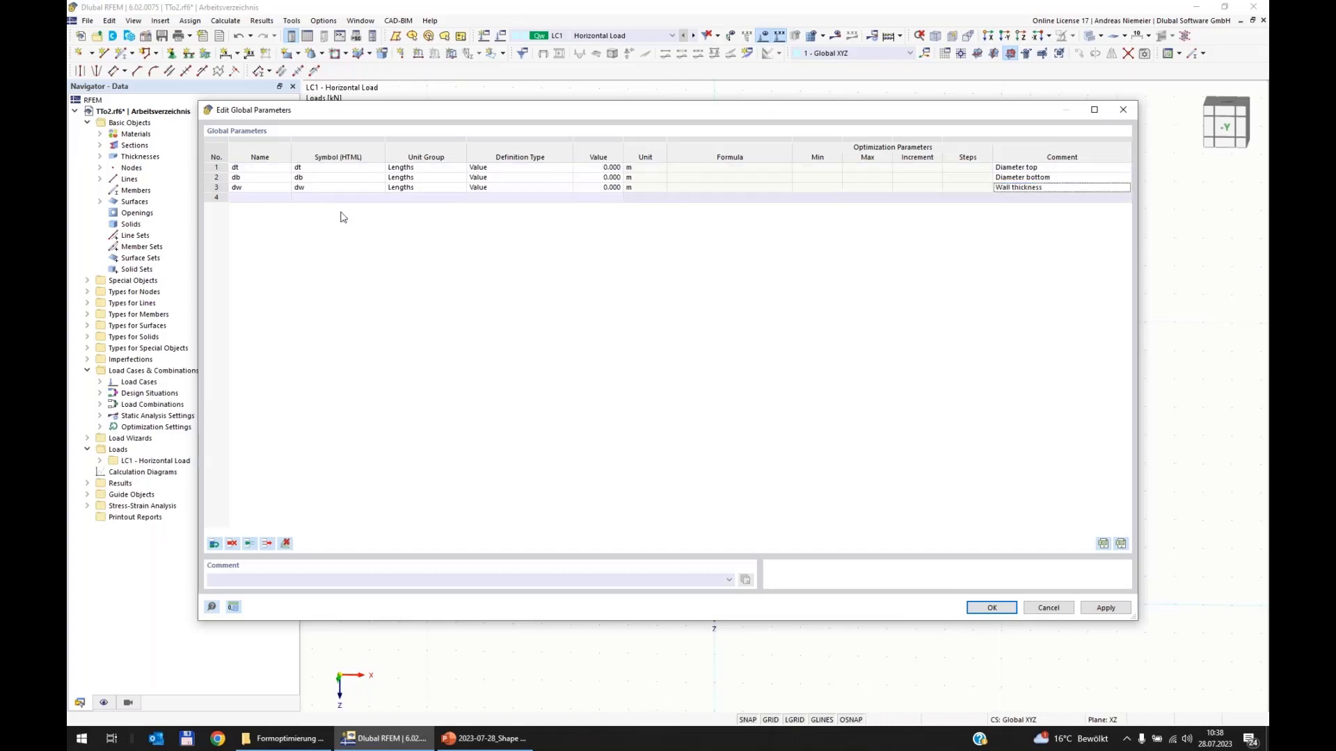
click(273, 201)
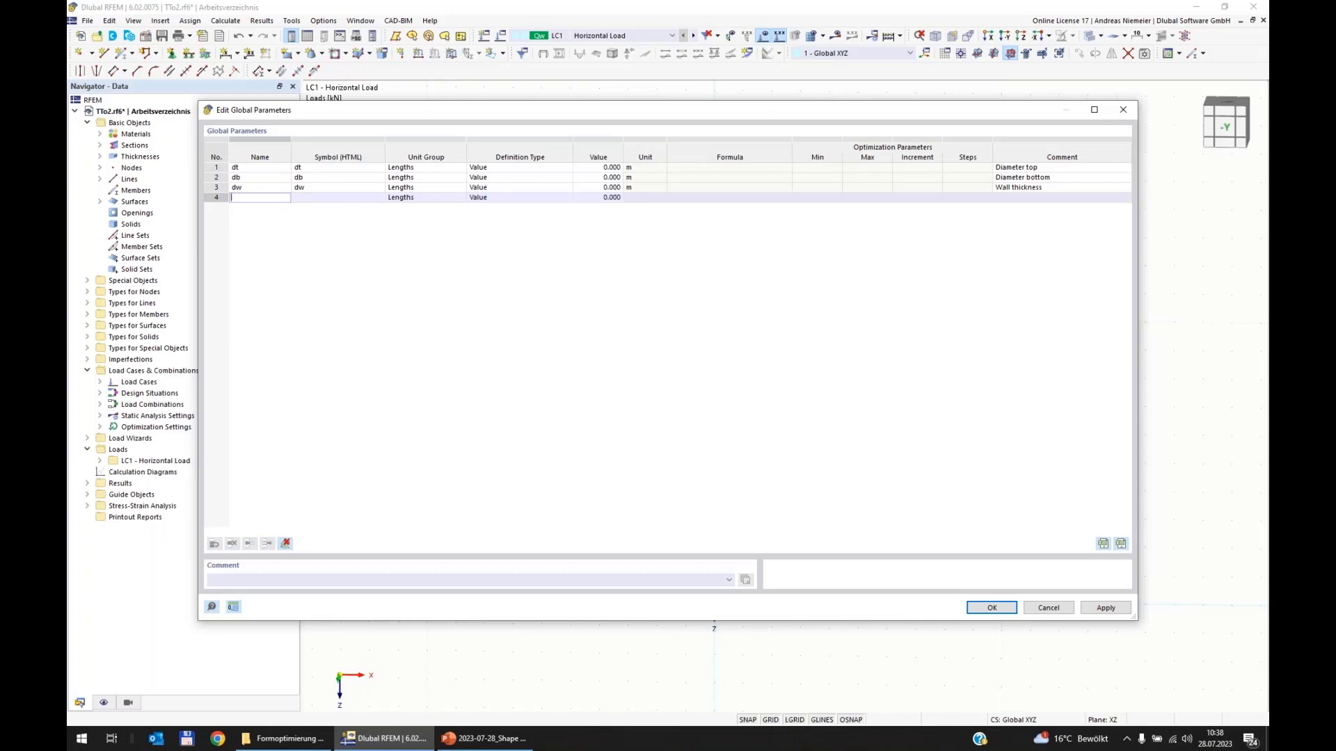
text(xcons)
key(Return)
click(1014, 199)
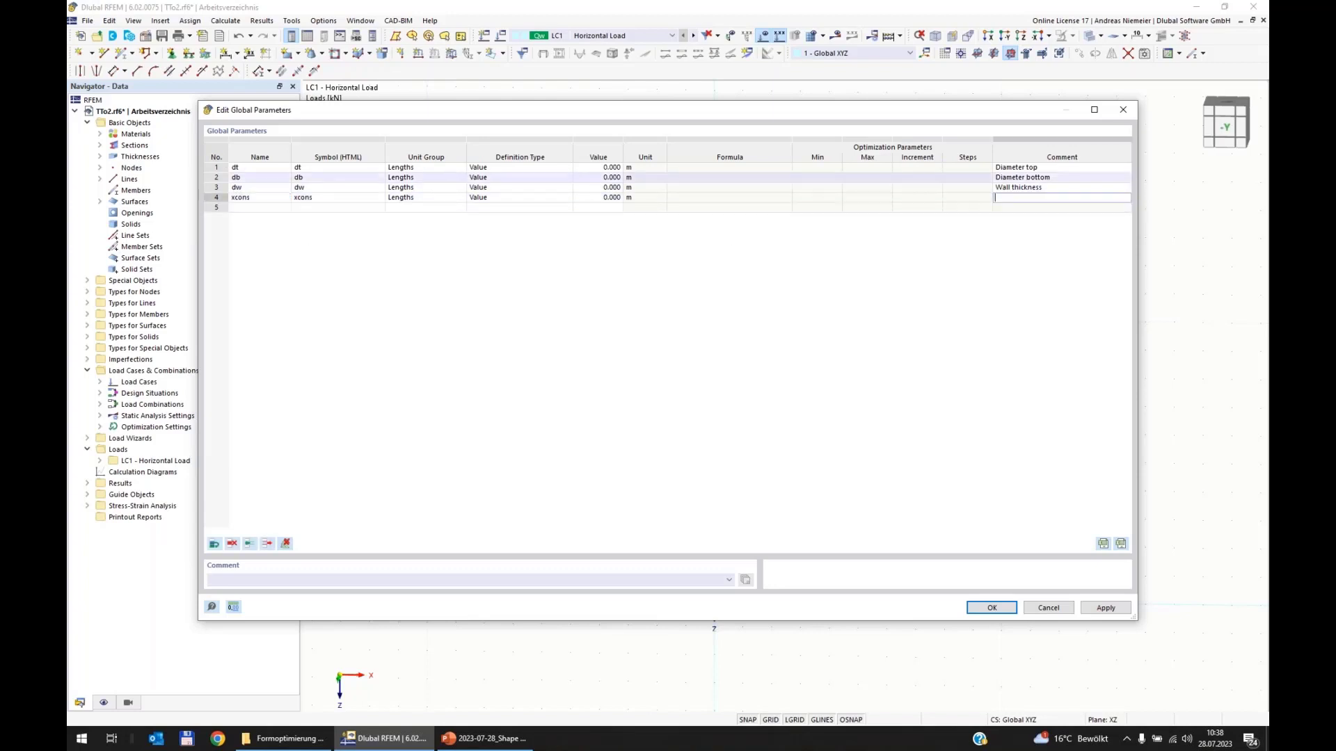
text(X Place constriction)
Step: Add a fifth global length parameter dcons with the comment "Direction constriction" and accept the parameter list
click(275, 208)
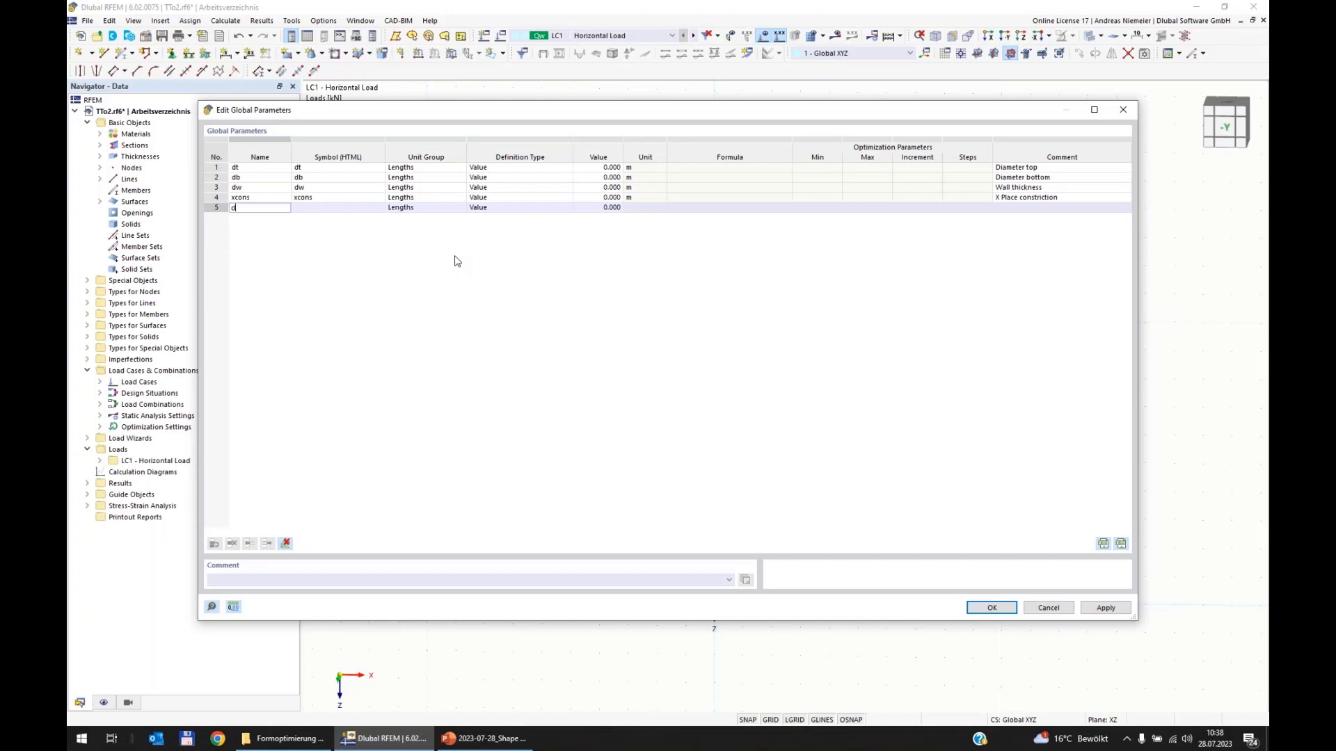
text(dcons)
click(1021, 207)
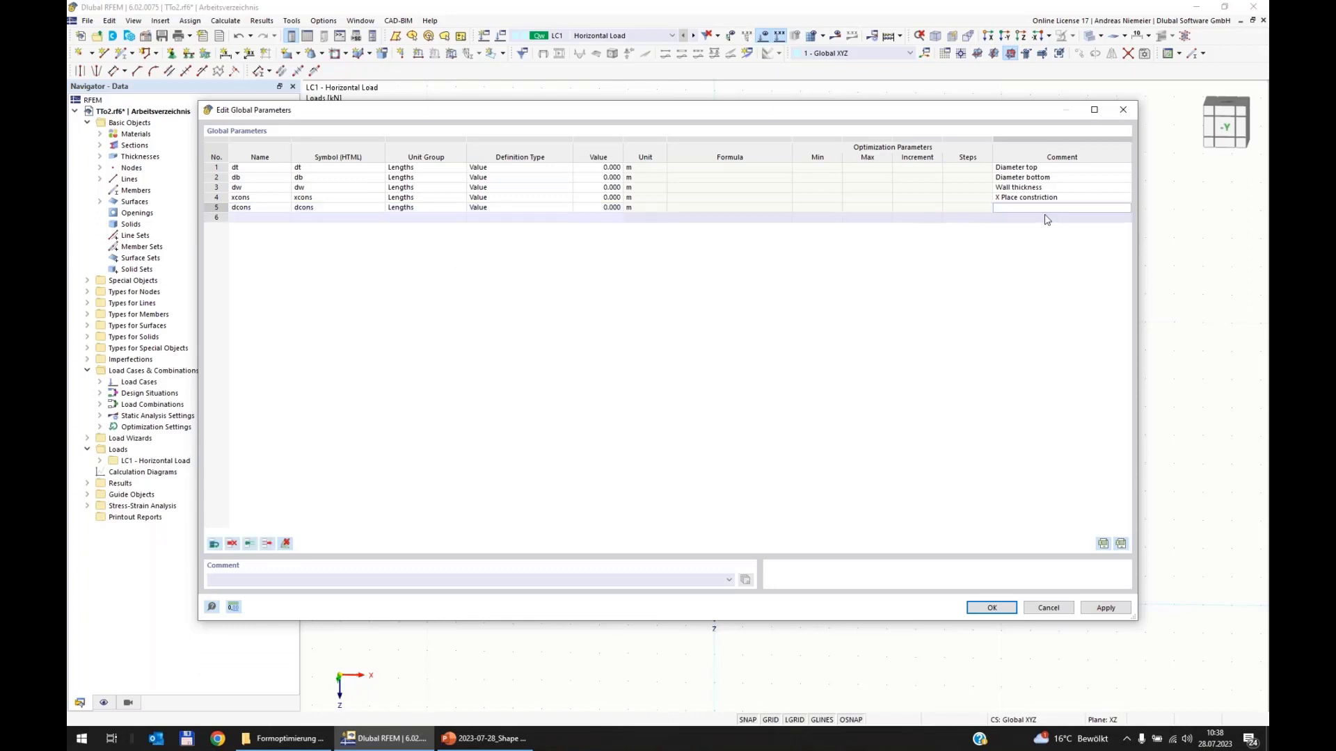
text(Direction constriction)
click(991, 610)
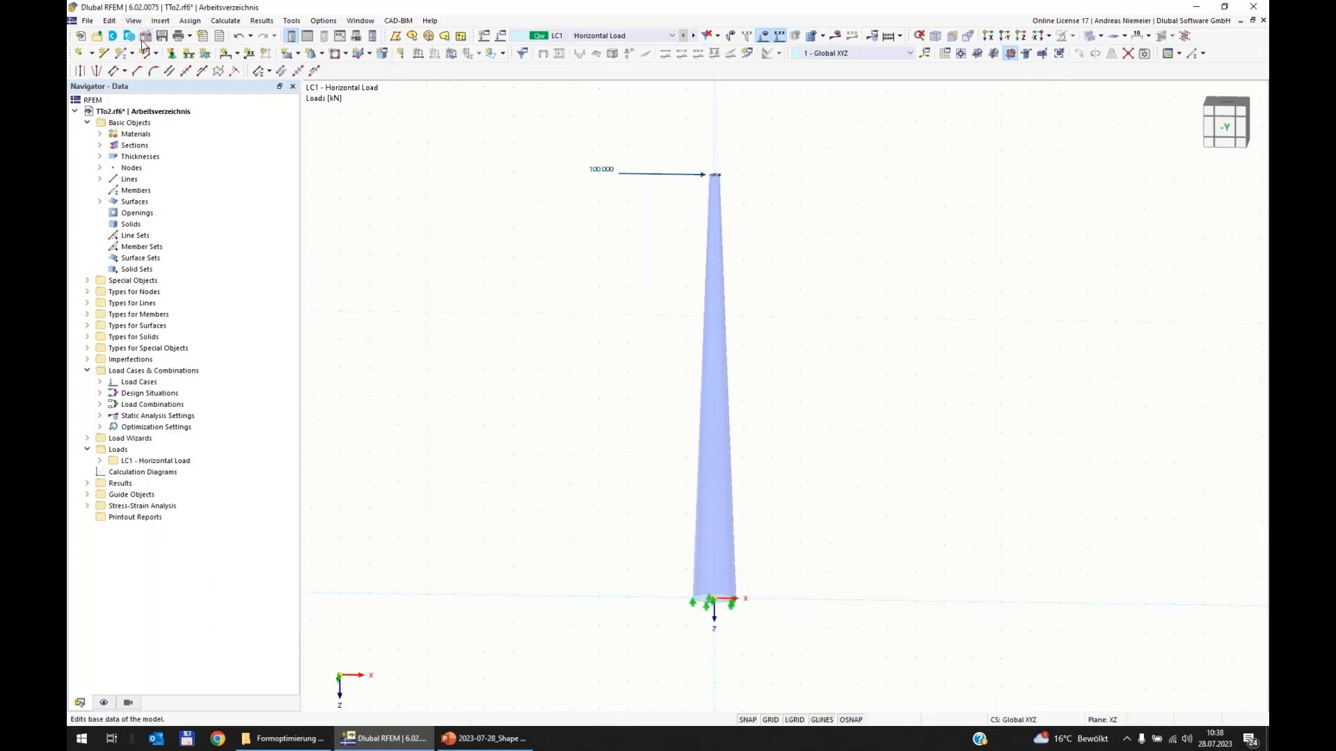
Step: Review the global parameter list and the structure parameters of the Formopti v12 block, closing both without changes
click(110, 21)
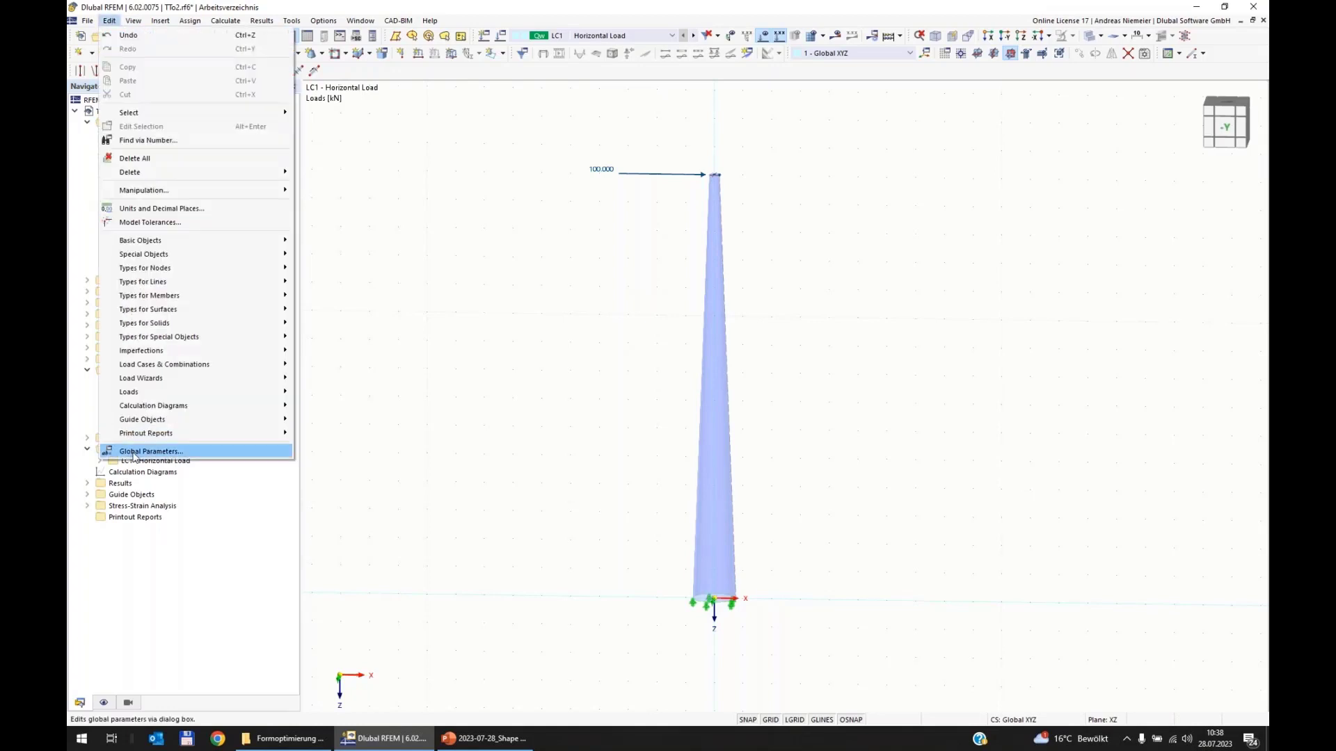
click(133, 452)
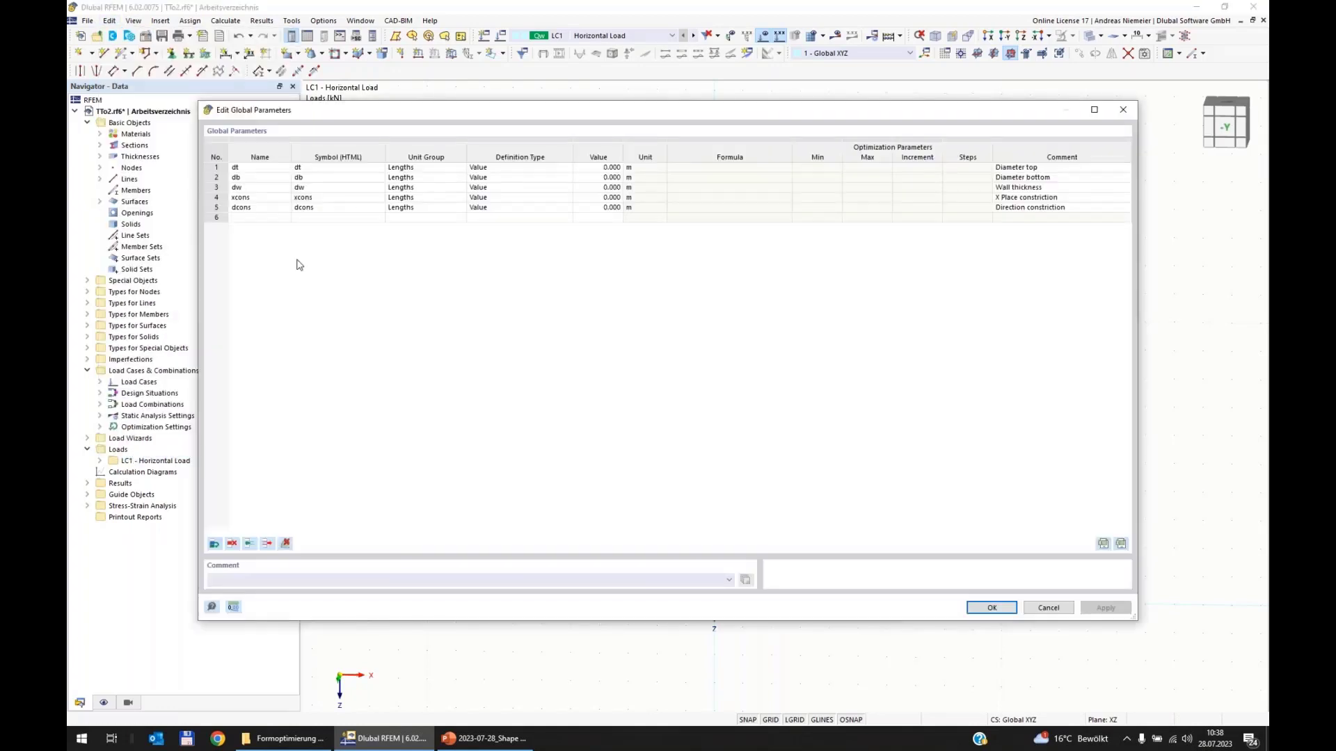
click(1048, 608)
click(87, 281)
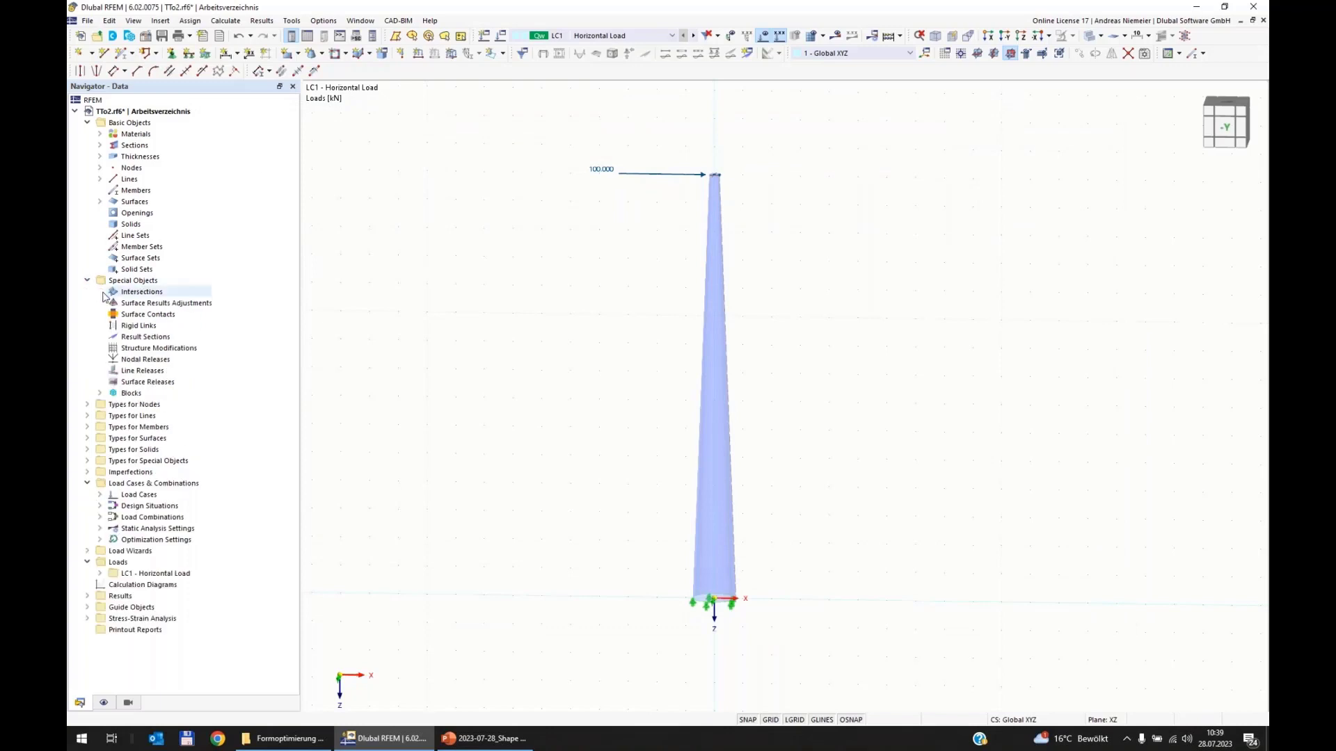
click(99, 393)
double_click(142, 404)
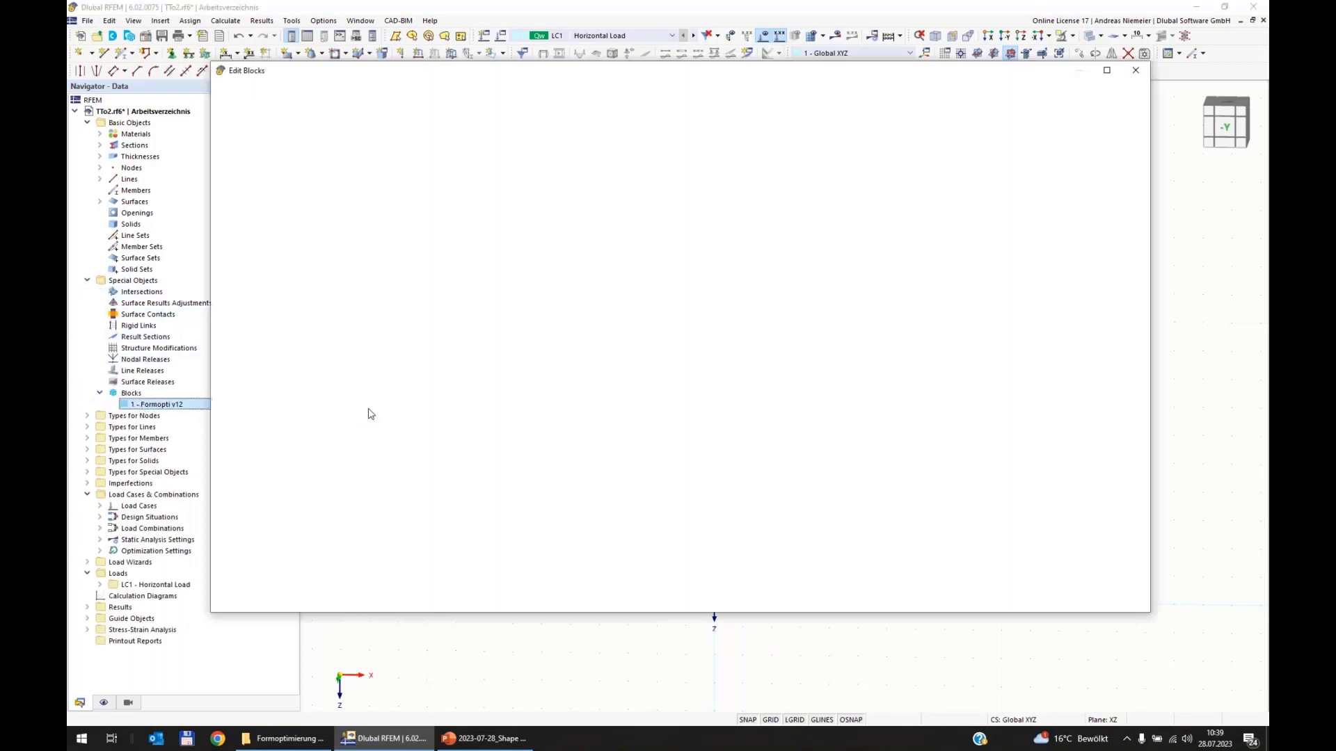
click(434, 131)
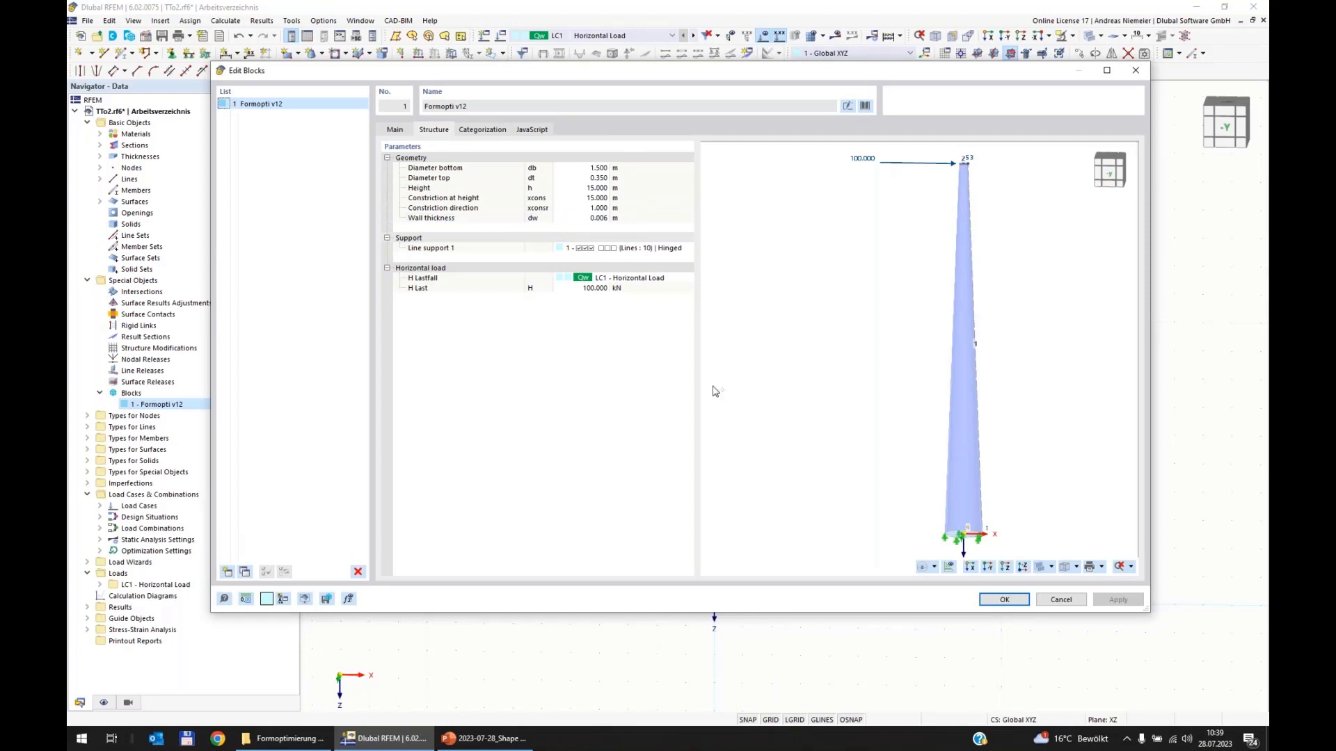
click(1073, 603)
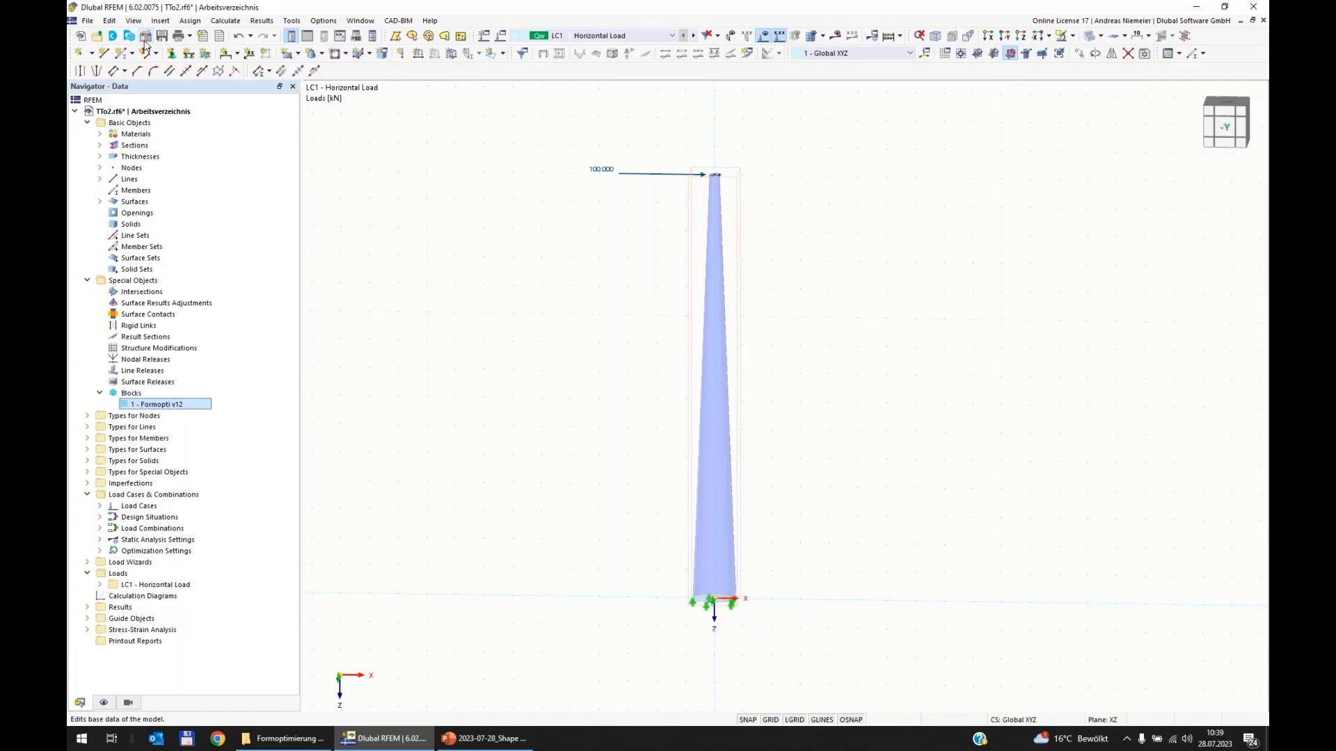
Step: Reopen the global parameters and define the top diameter dt as Optimization with a value of 0.35 m
click(110, 21)
click(161, 455)
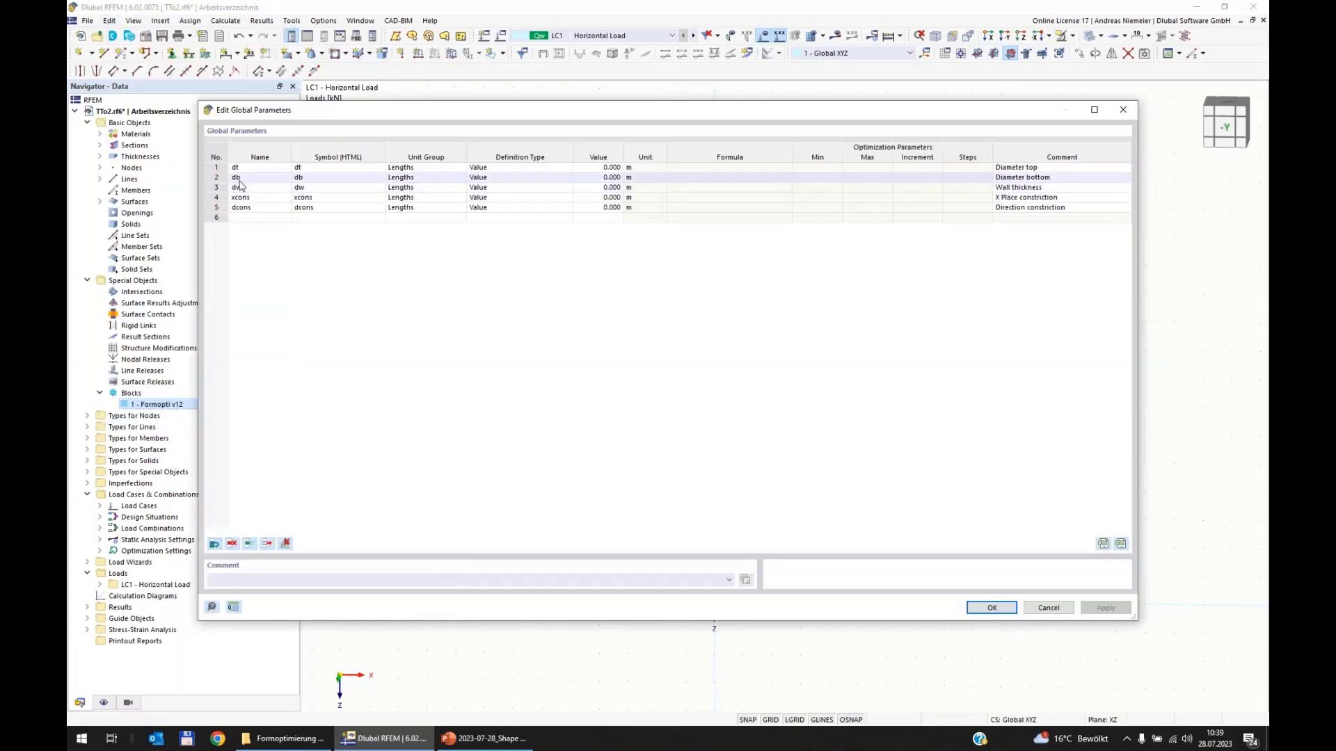
click(525, 169)
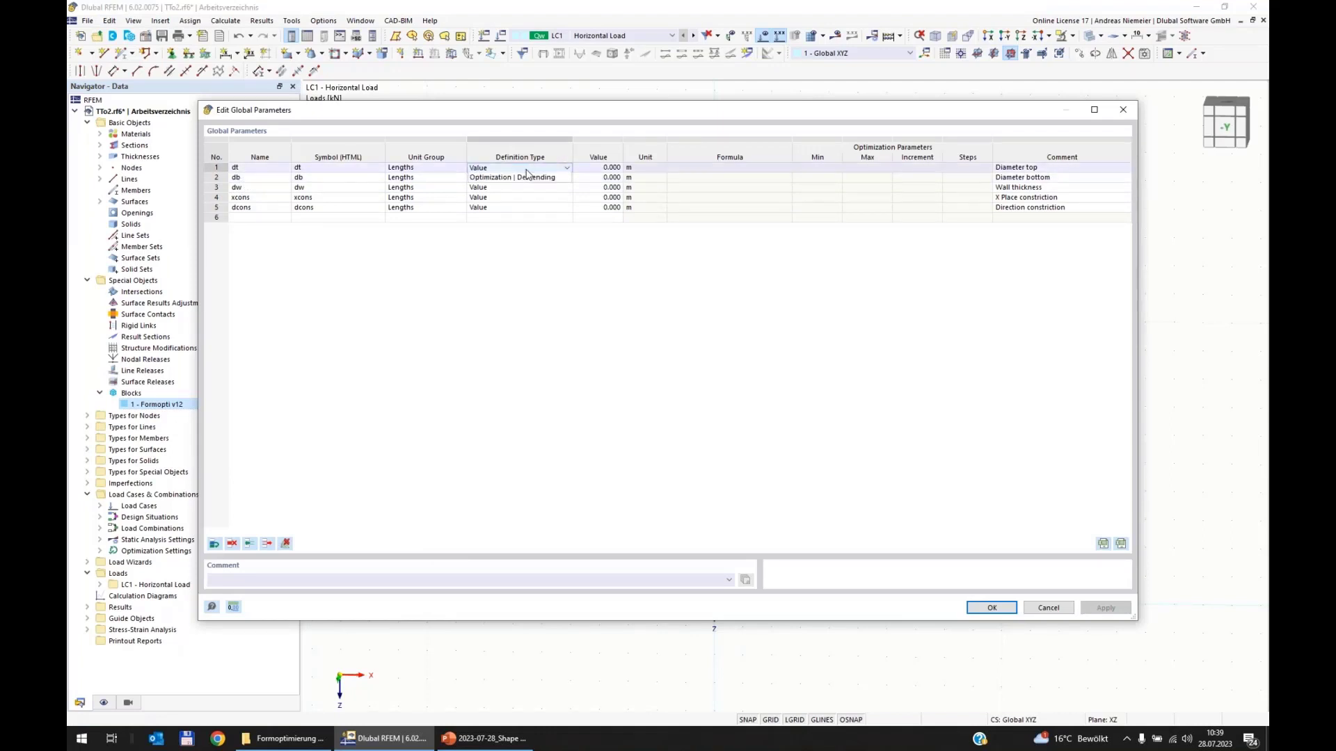
click(527, 172)
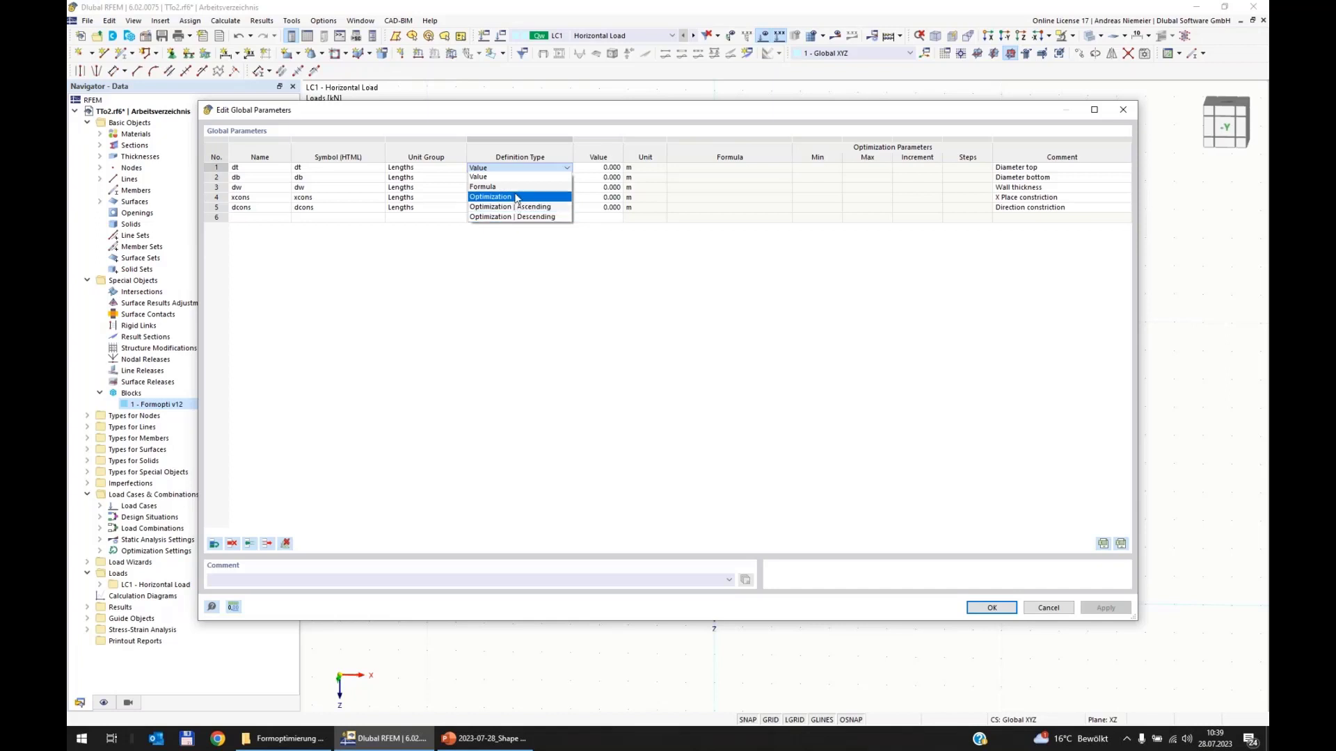
click(512, 199)
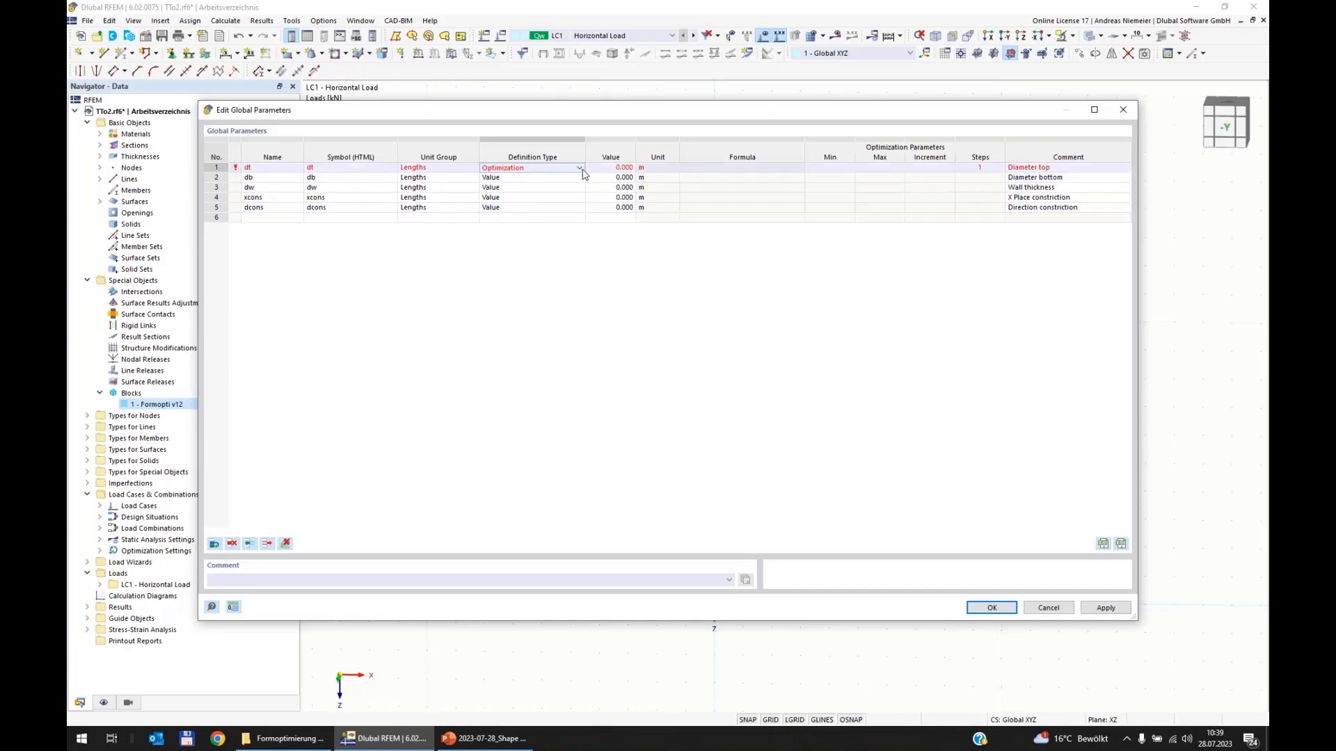
click(607, 167)
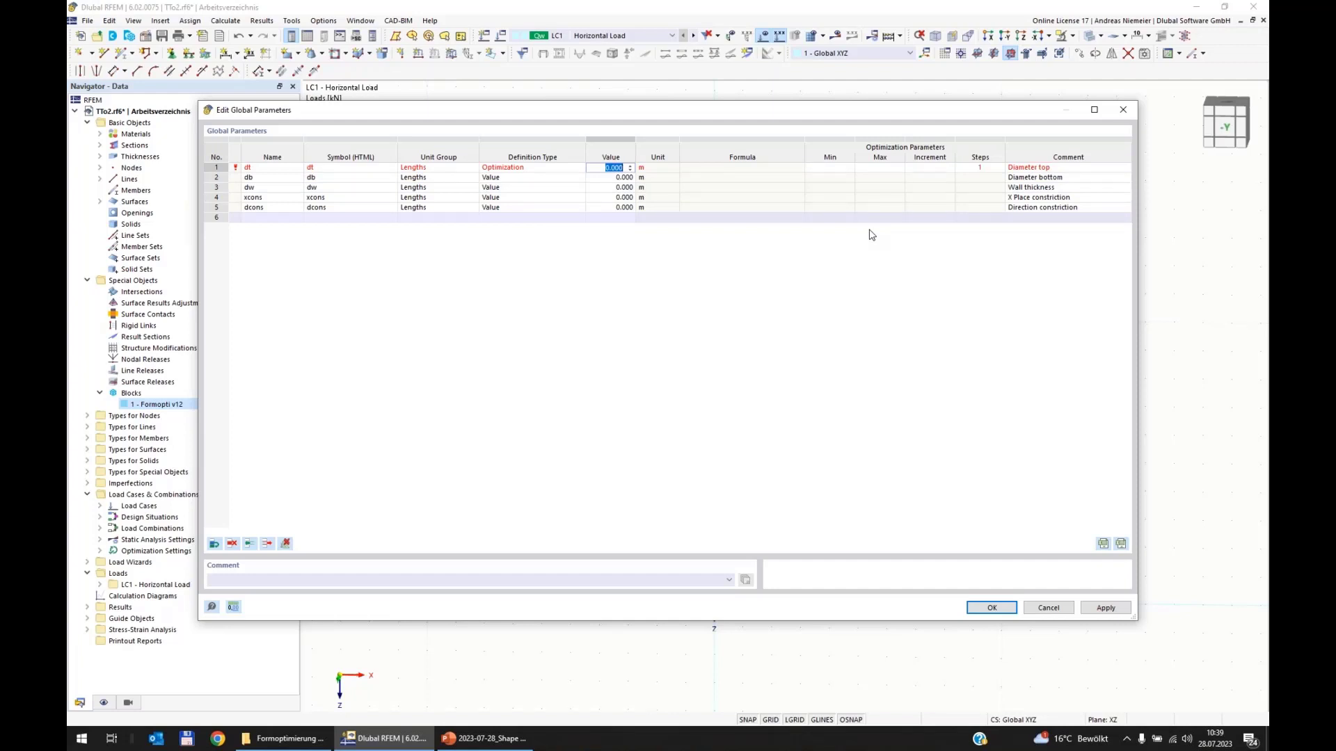
text(0,35)
drag(839, 217, 835, 207)
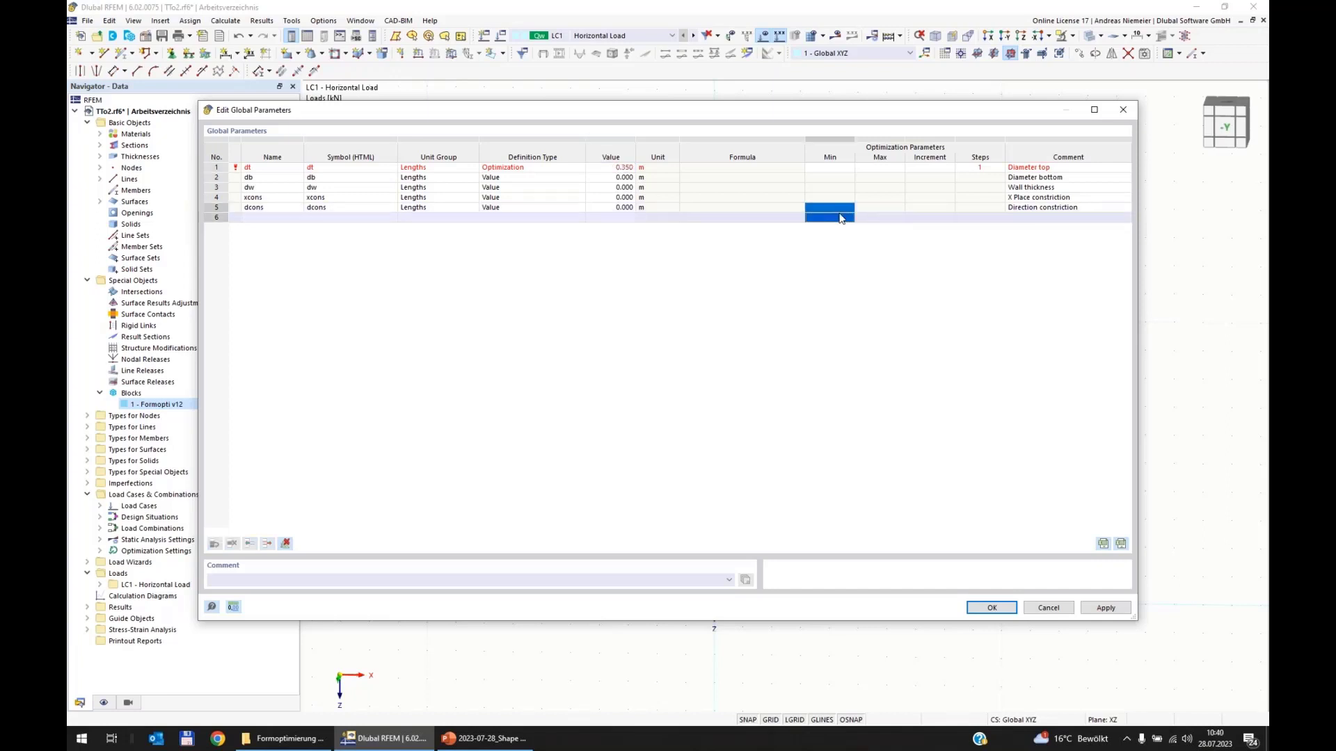
Step: Set the optimization range of dt to minimum 0.1 m, maximum 0.6 m and increment 0.1 m
click(842, 168)
text(0,1)
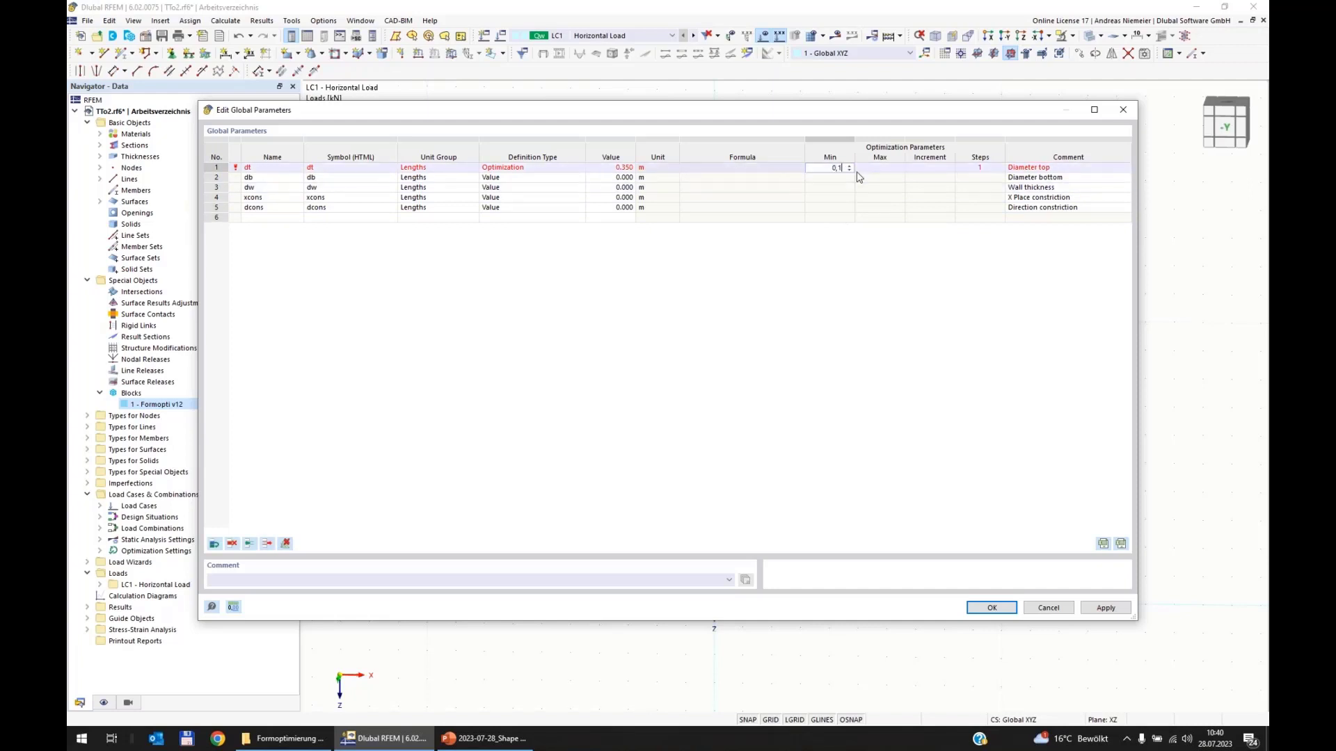
click(875, 168)
text(0,)
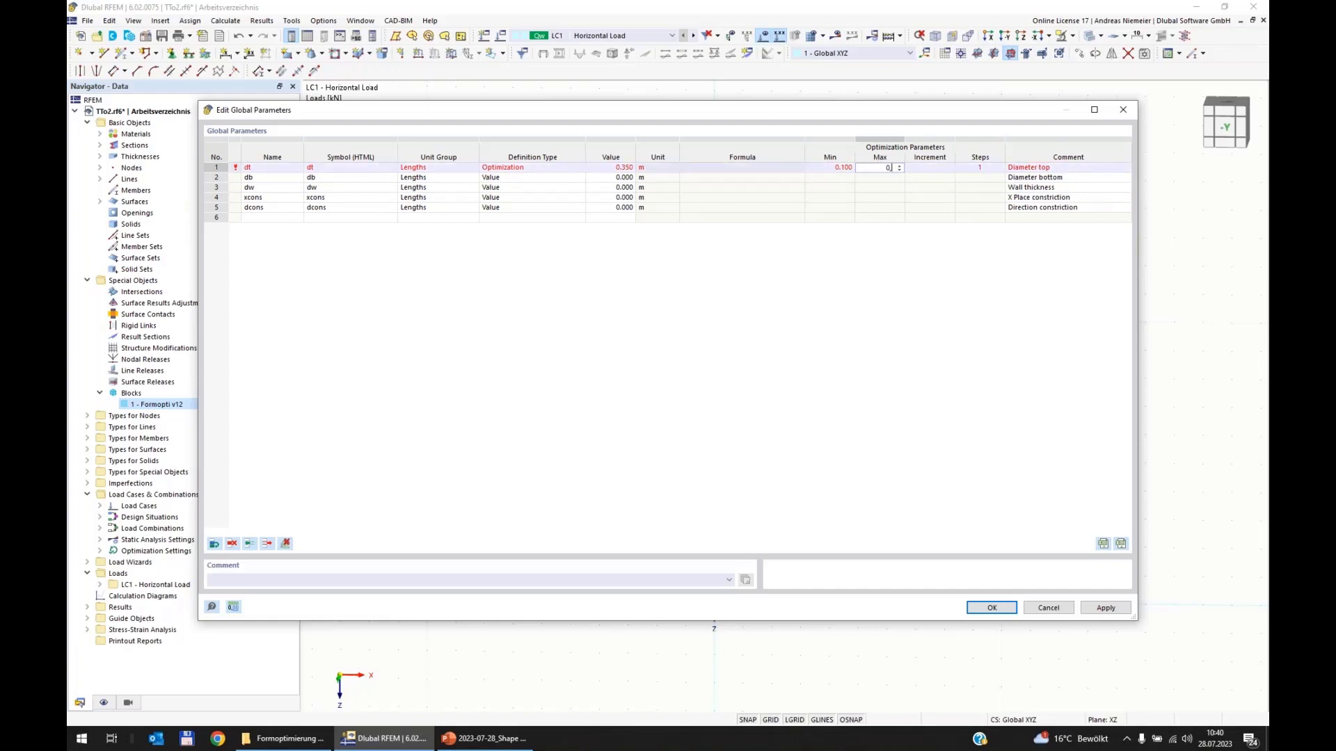
text(6)
click(869, 188)
click(921, 168)
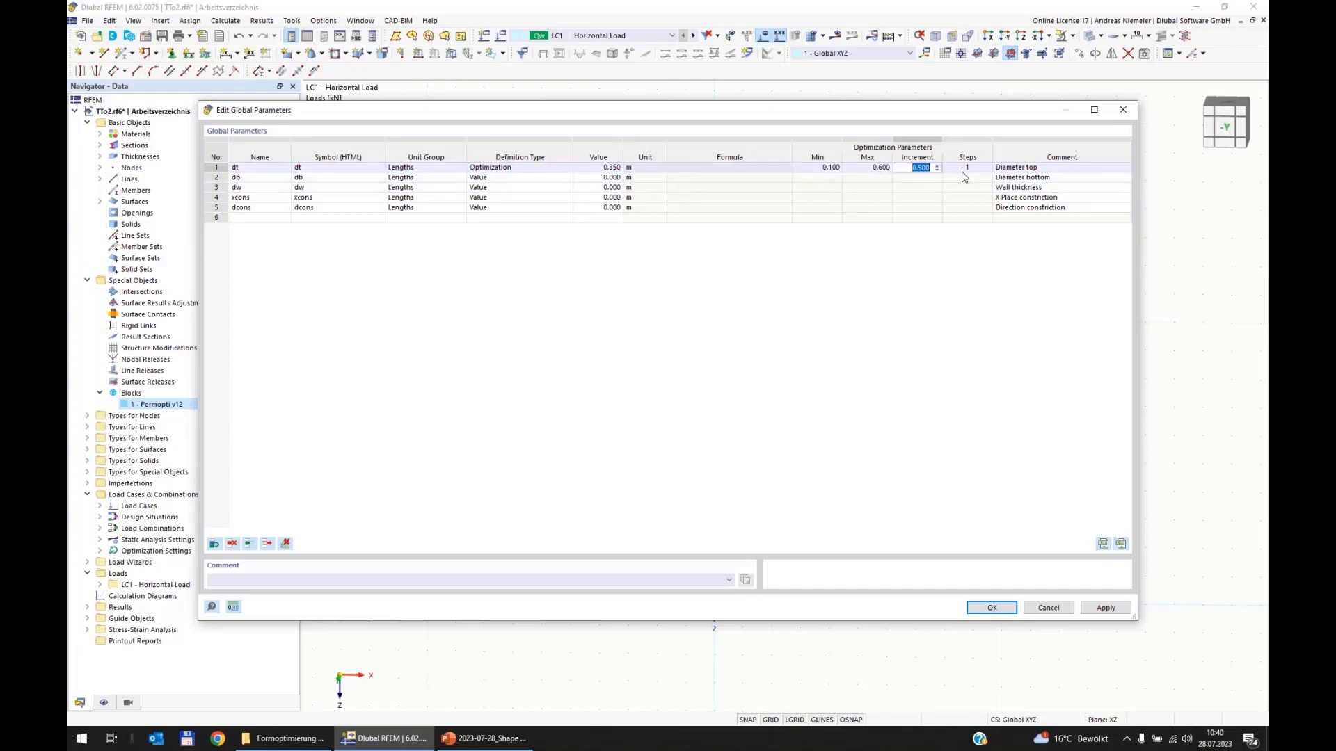
text(0,1)
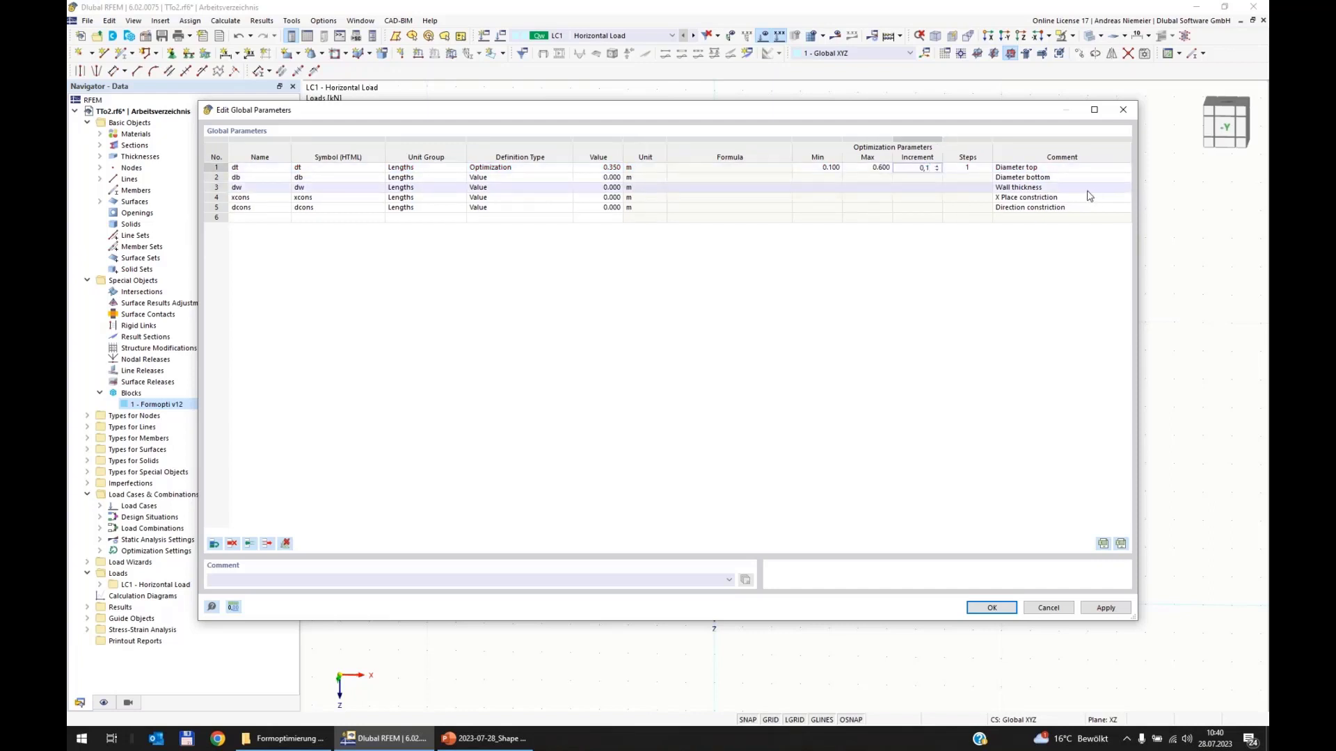
click(916, 198)
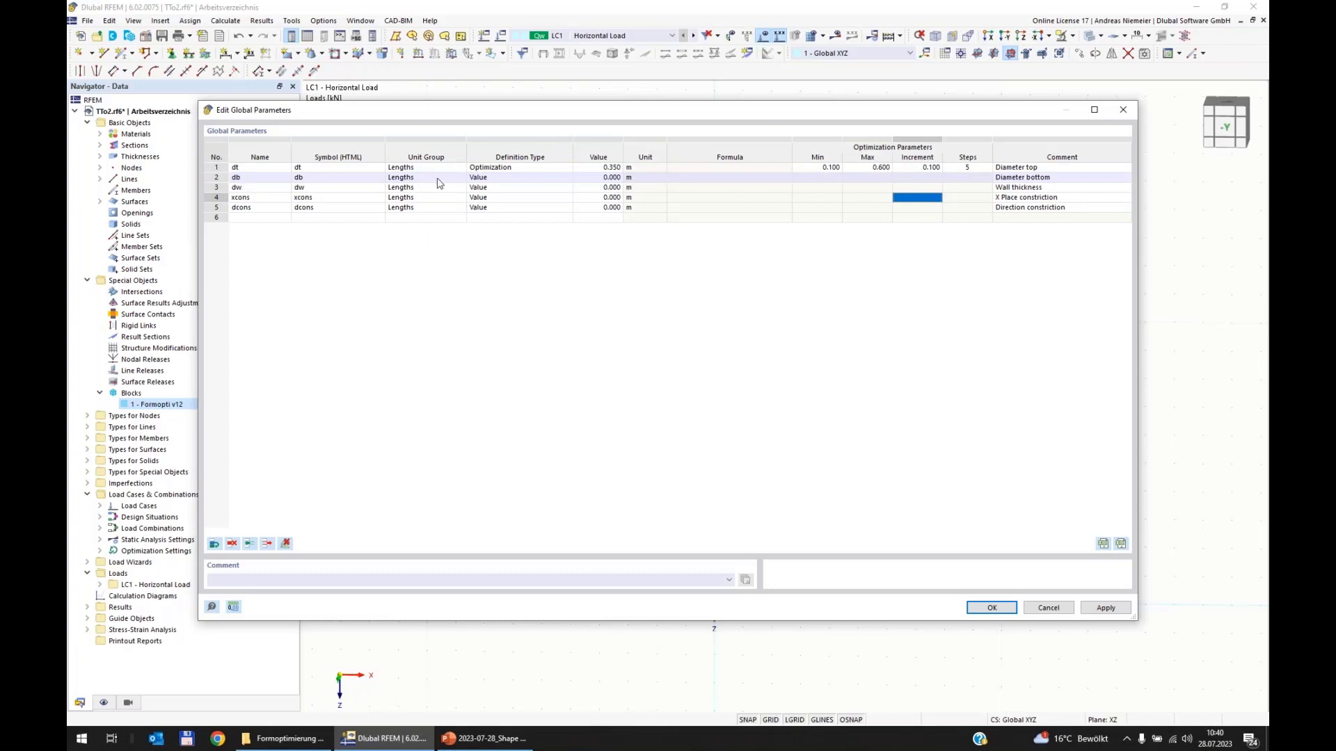
Step: Define the bottom diameter db as Optimization with a value of 1 m
click(514, 178)
click(515, 178)
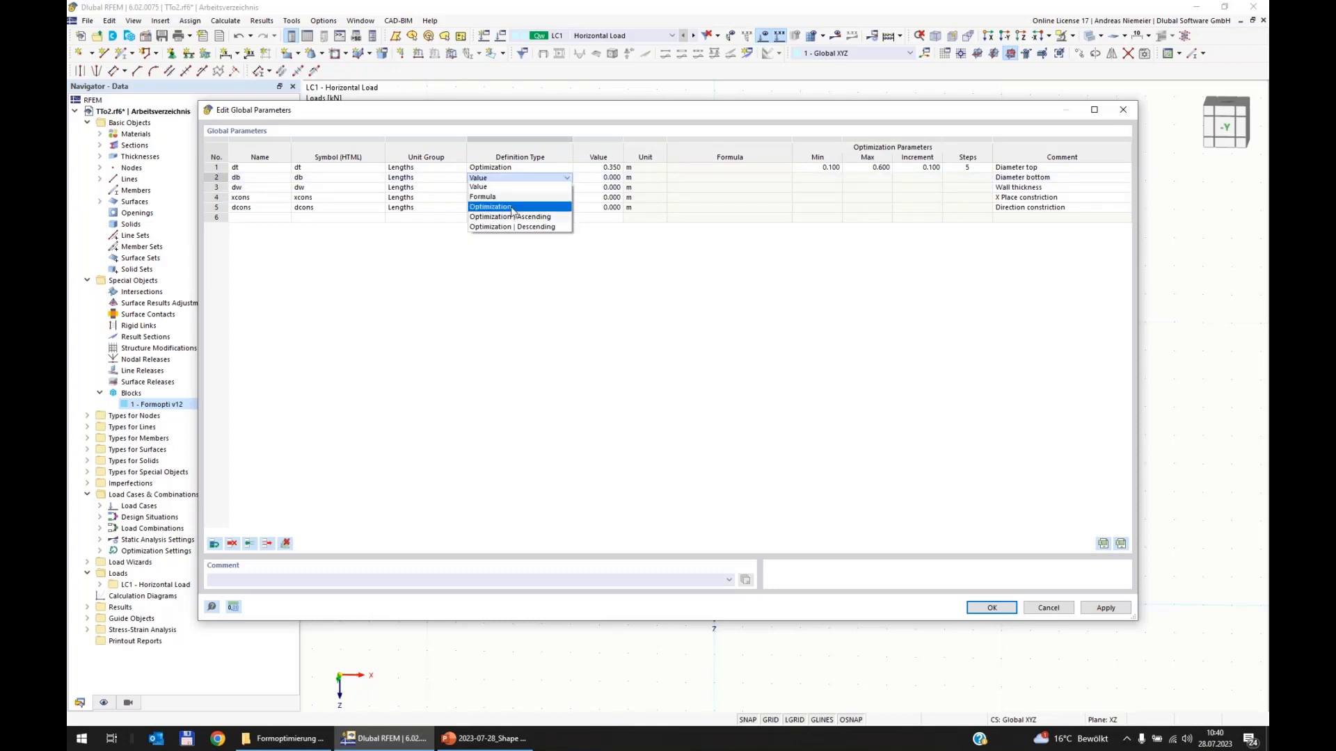
click(512, 208)
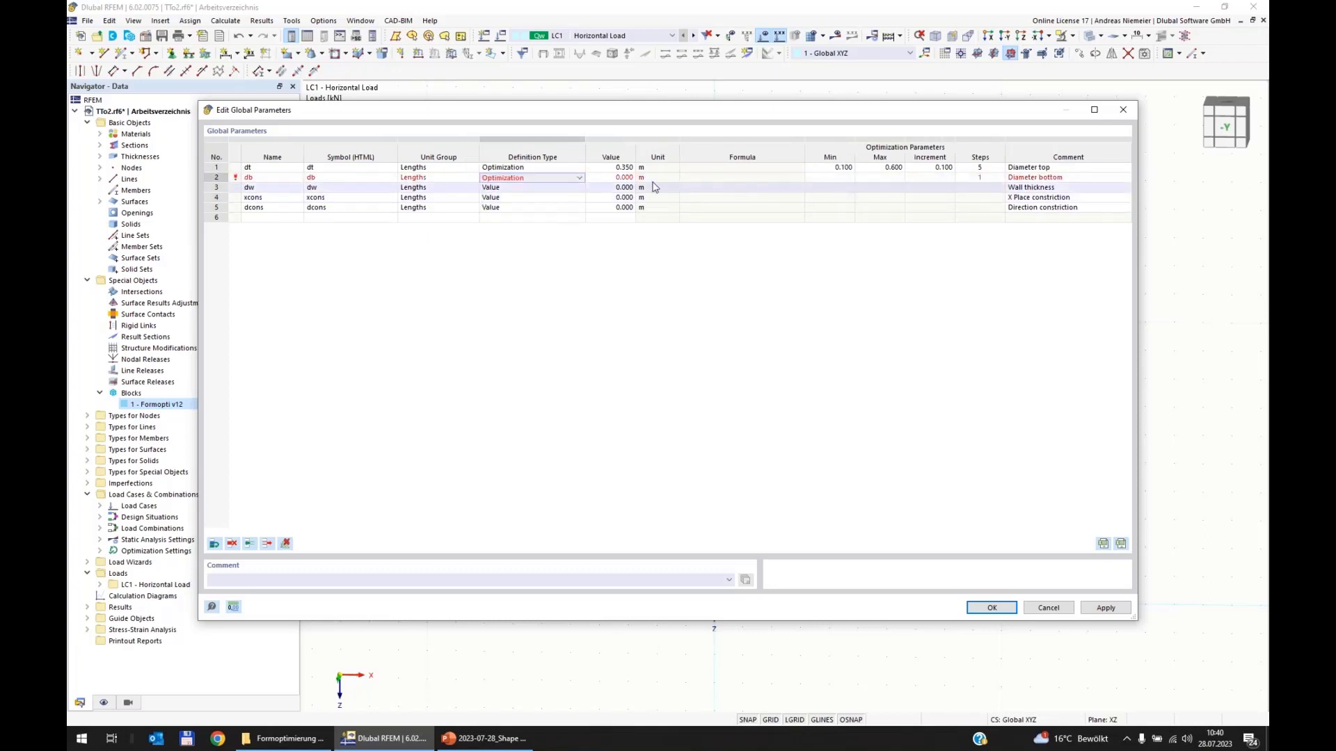
click(612, 177)
text(1)
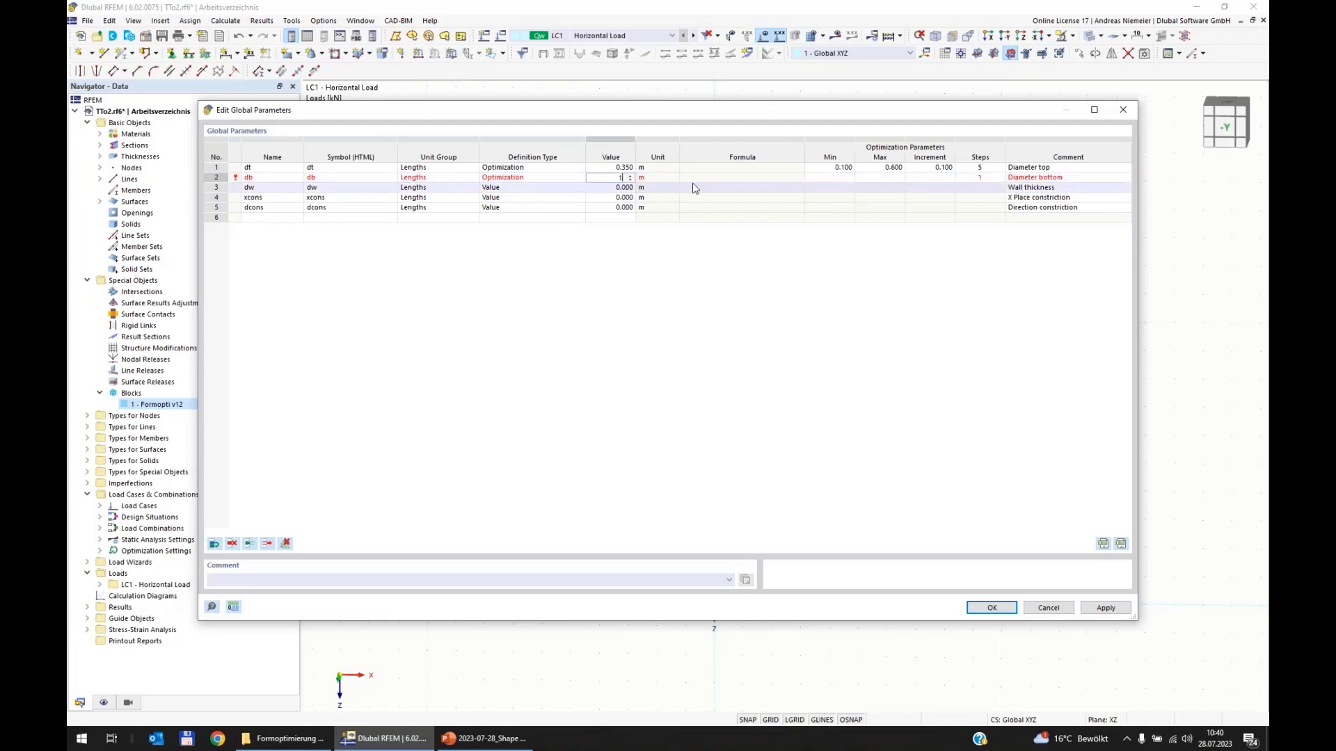
Step: Set the optimization range of db to minimum 1 m, maximum 1.5 m and increment 0.1 m
click(840, 177)
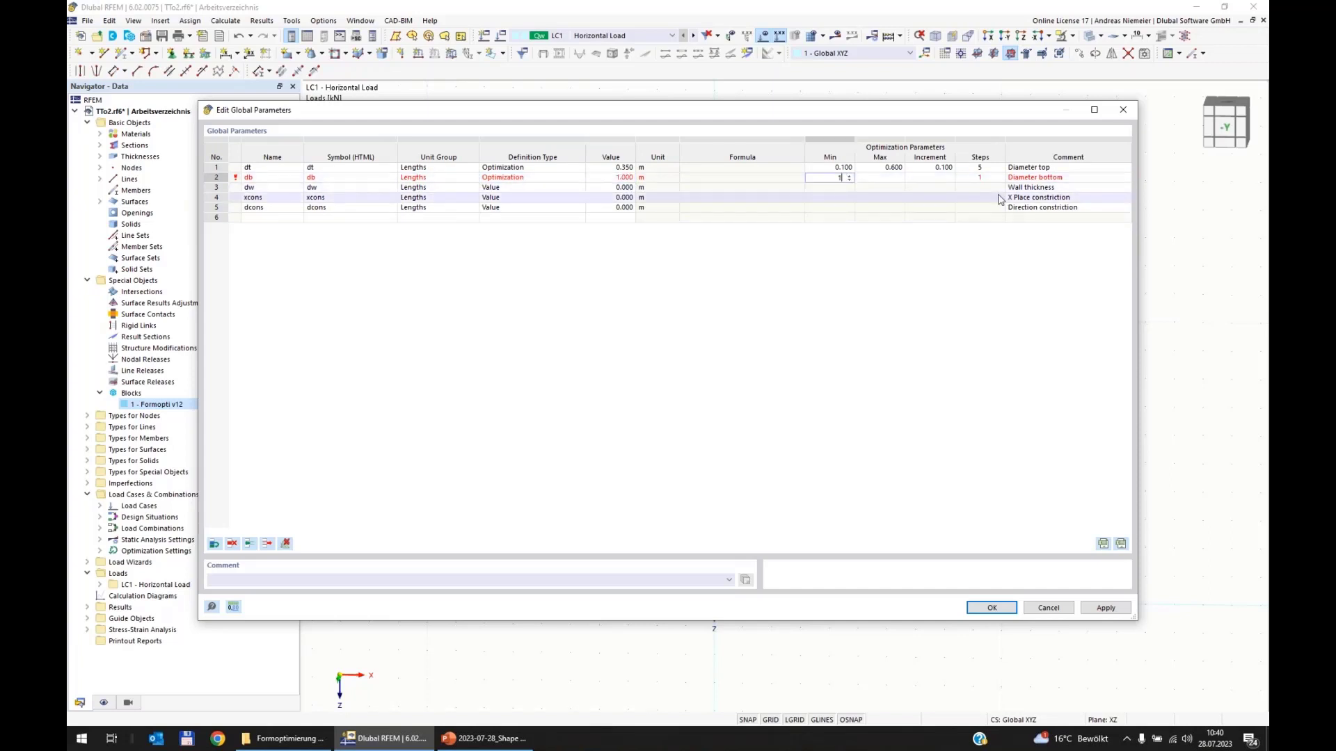
key(Tab)
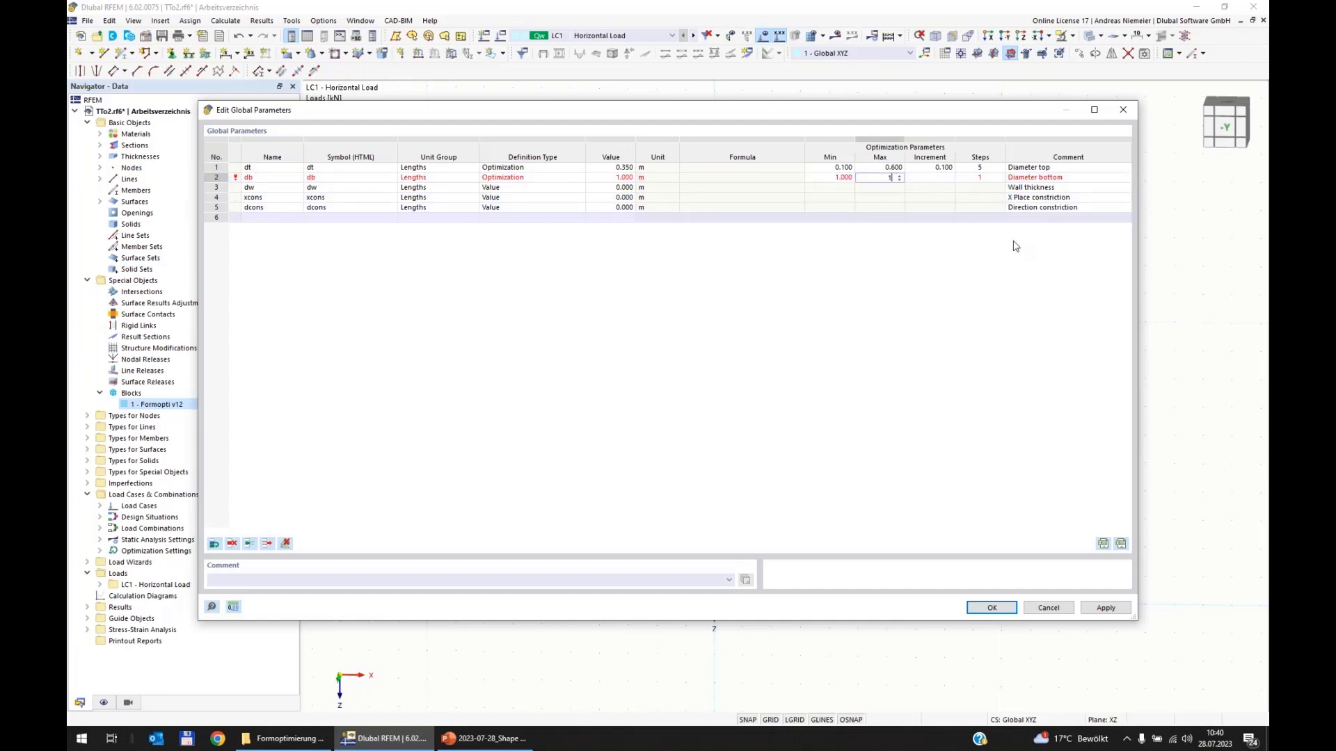
click(926, 207)
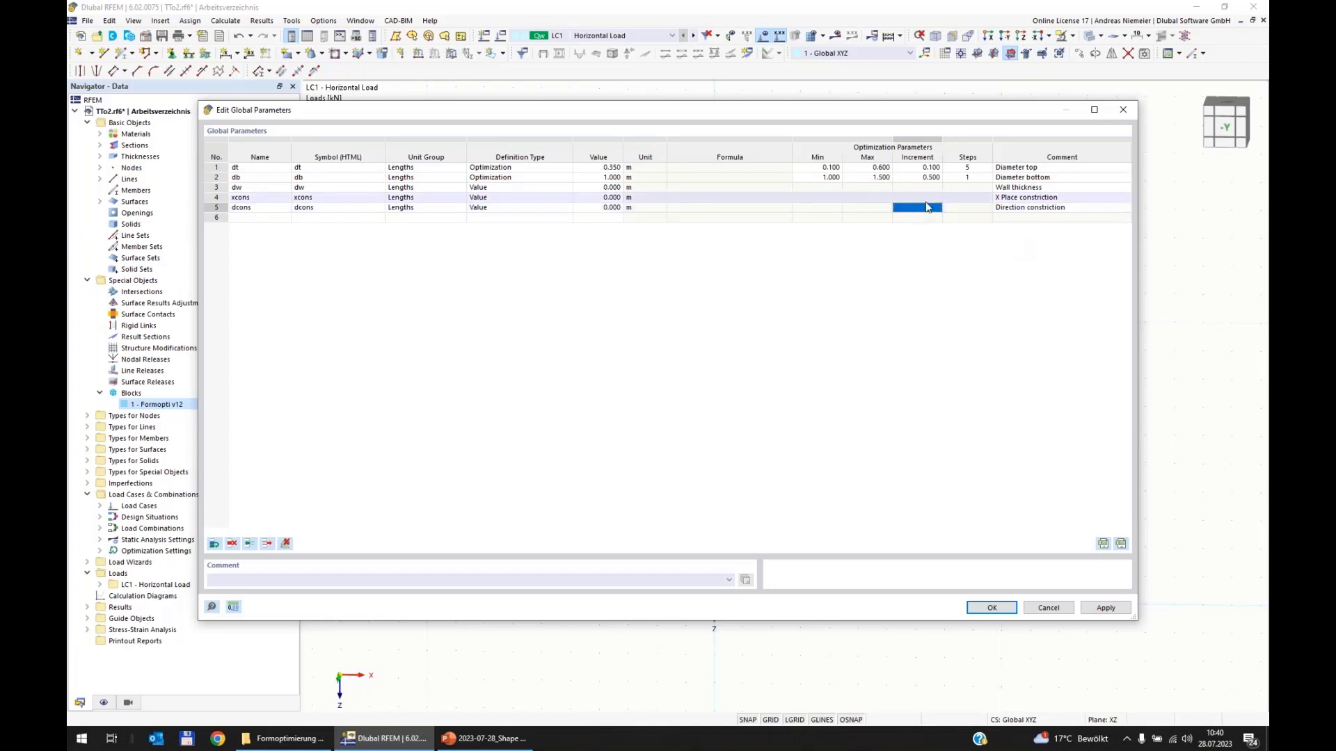
double_click(929, 179)
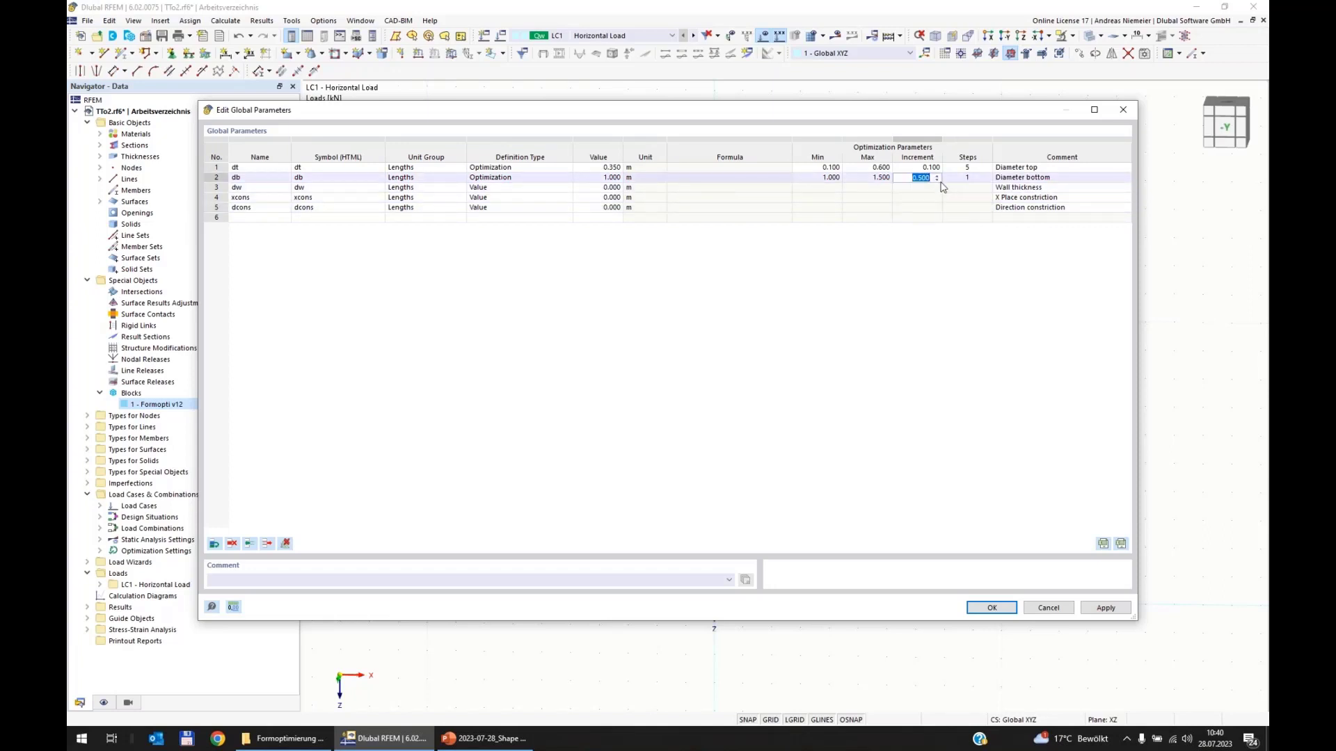
text(0.1)
click(918, 208)
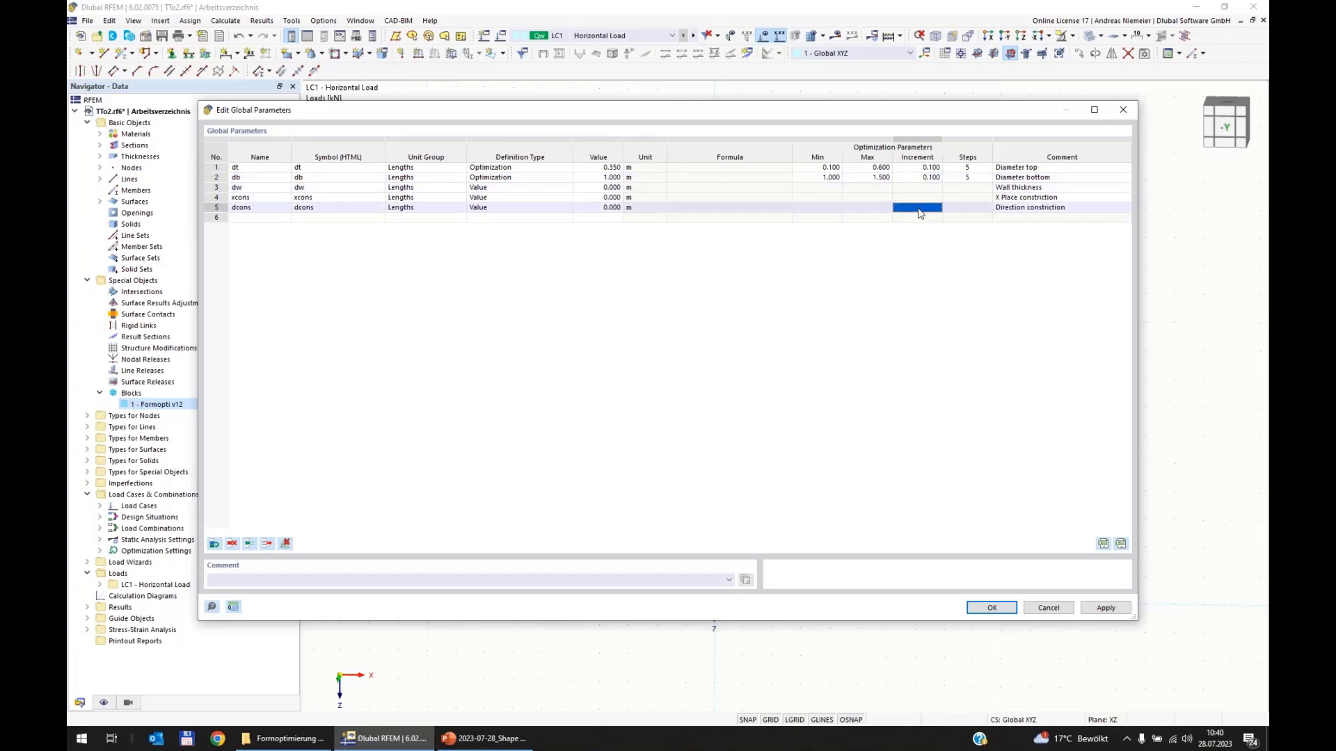
Step: Define the wall thickness dw as Optimization with a value of 0.006 m
double_click(540, 192)
click(540, 193)
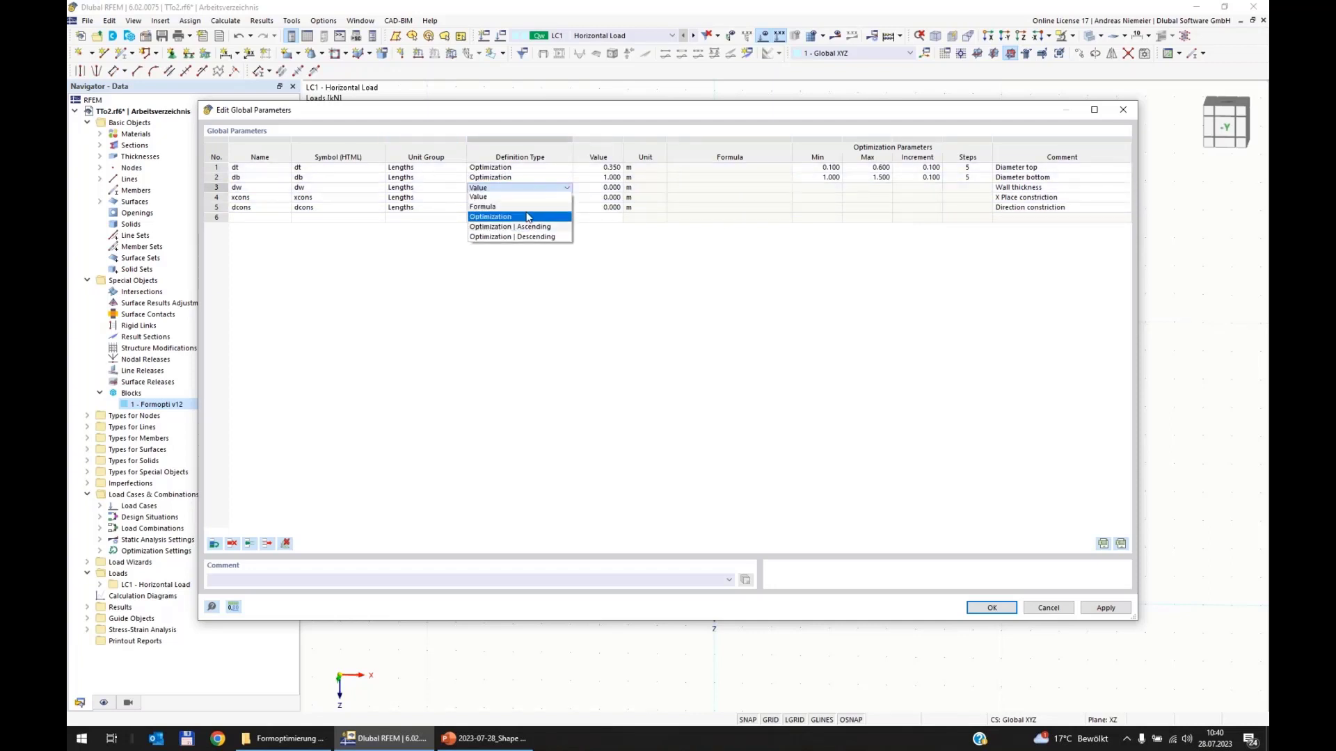
click(525, 218)
key(Tab)
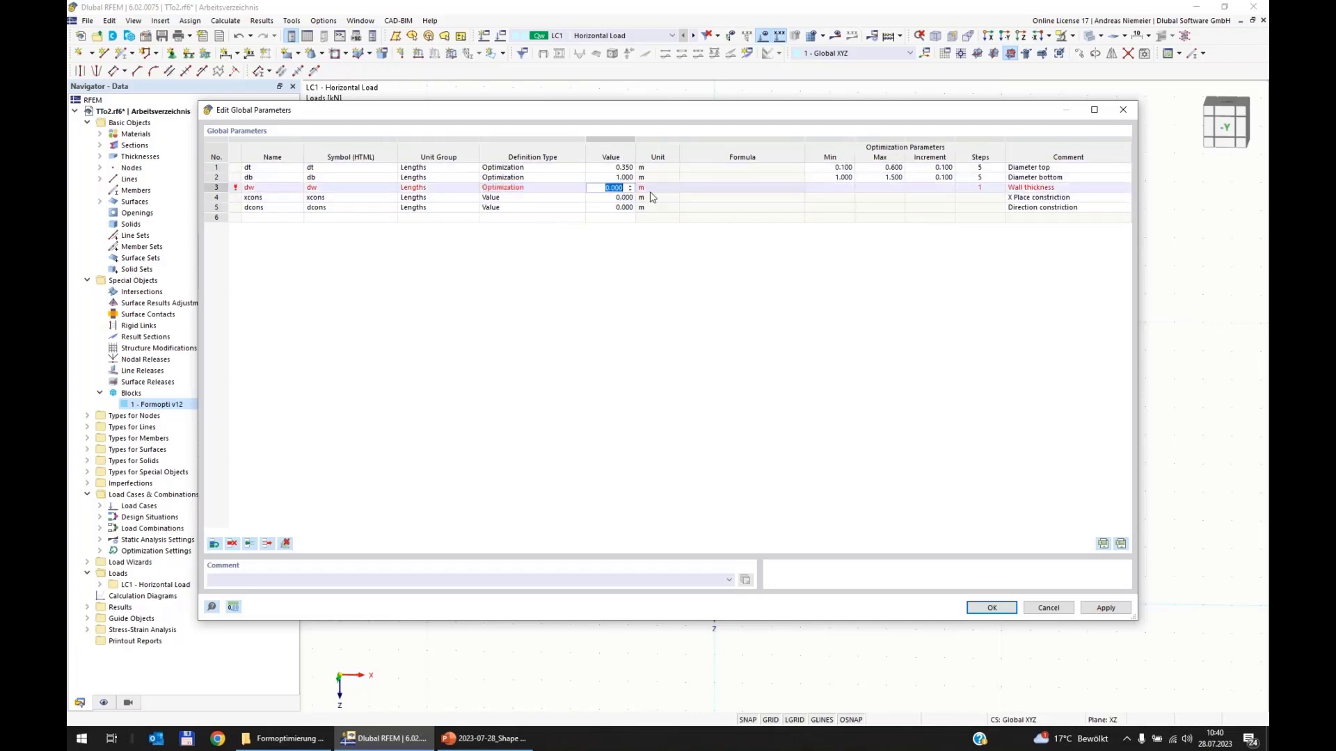
text(0,006)
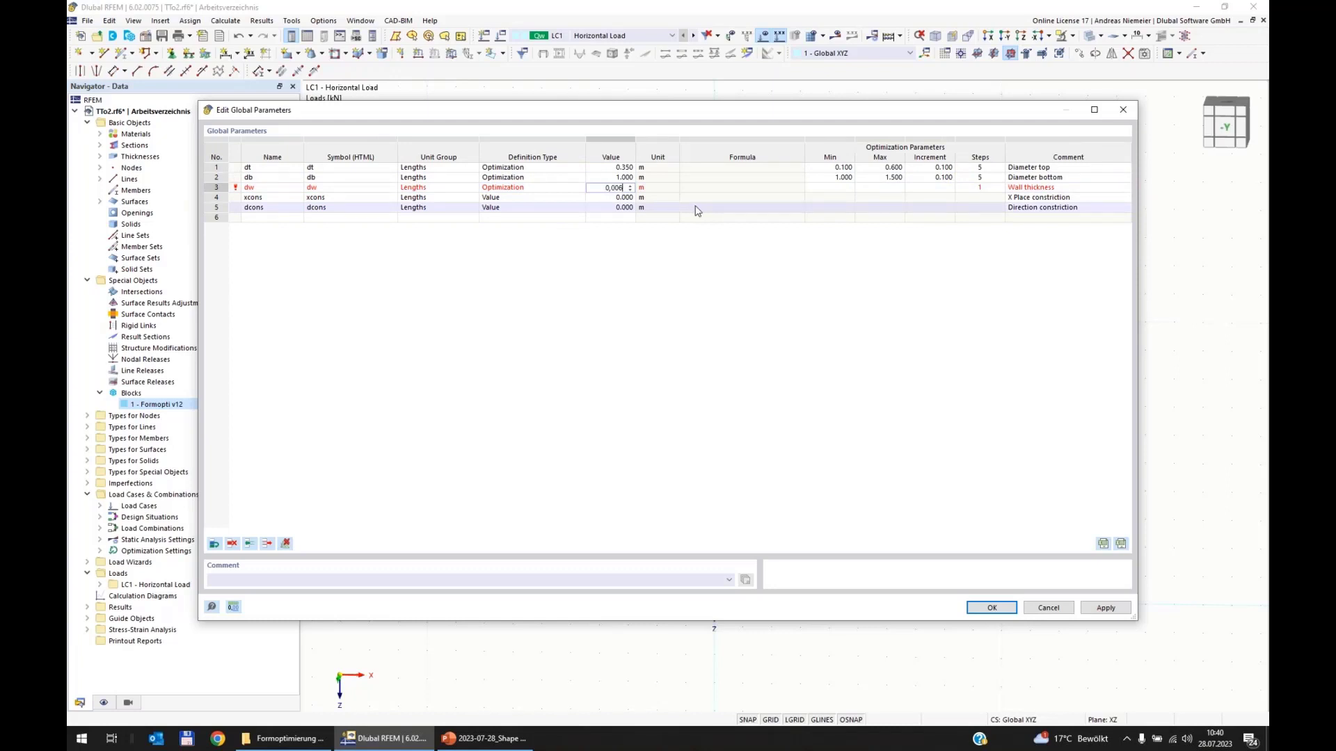
Step: Set the optimization range of dw to minimum 0.004 m, maximum 0.01 m and increment 0.002 m
key(Tab)
key(Tab)
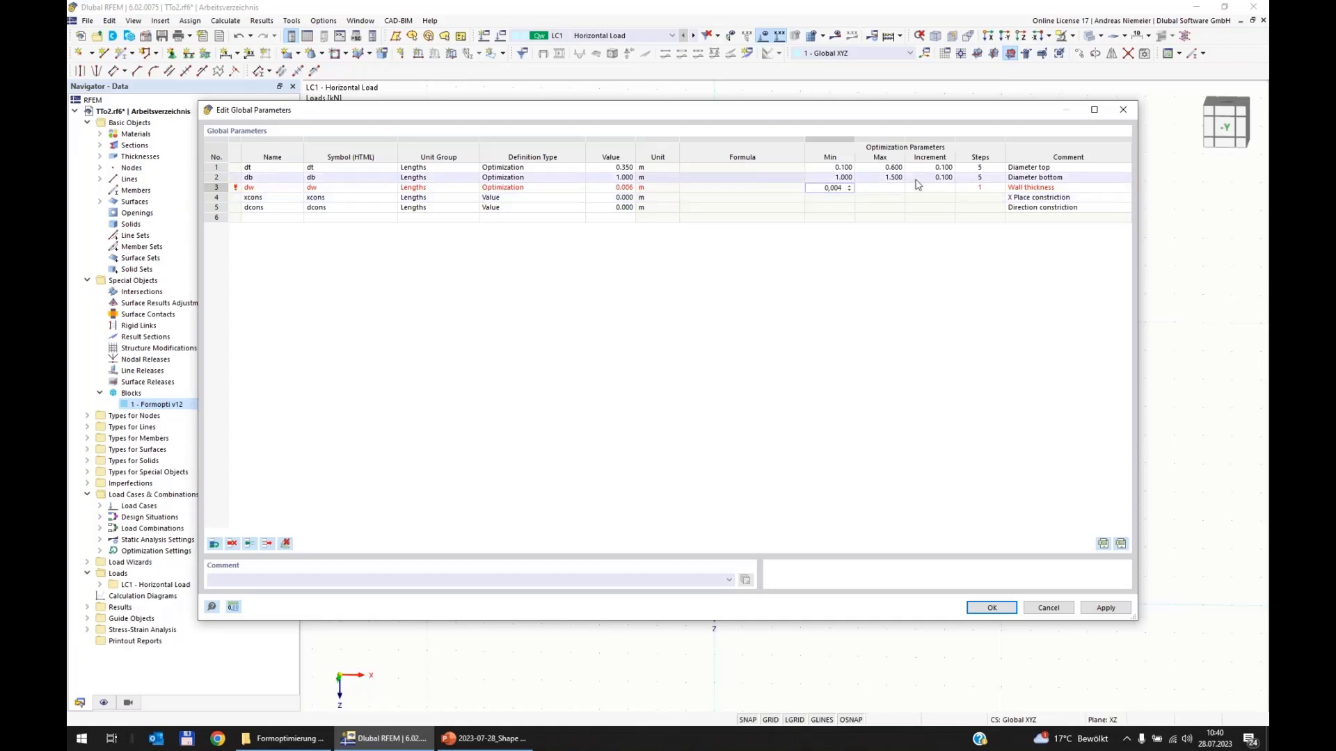
key(Tab)
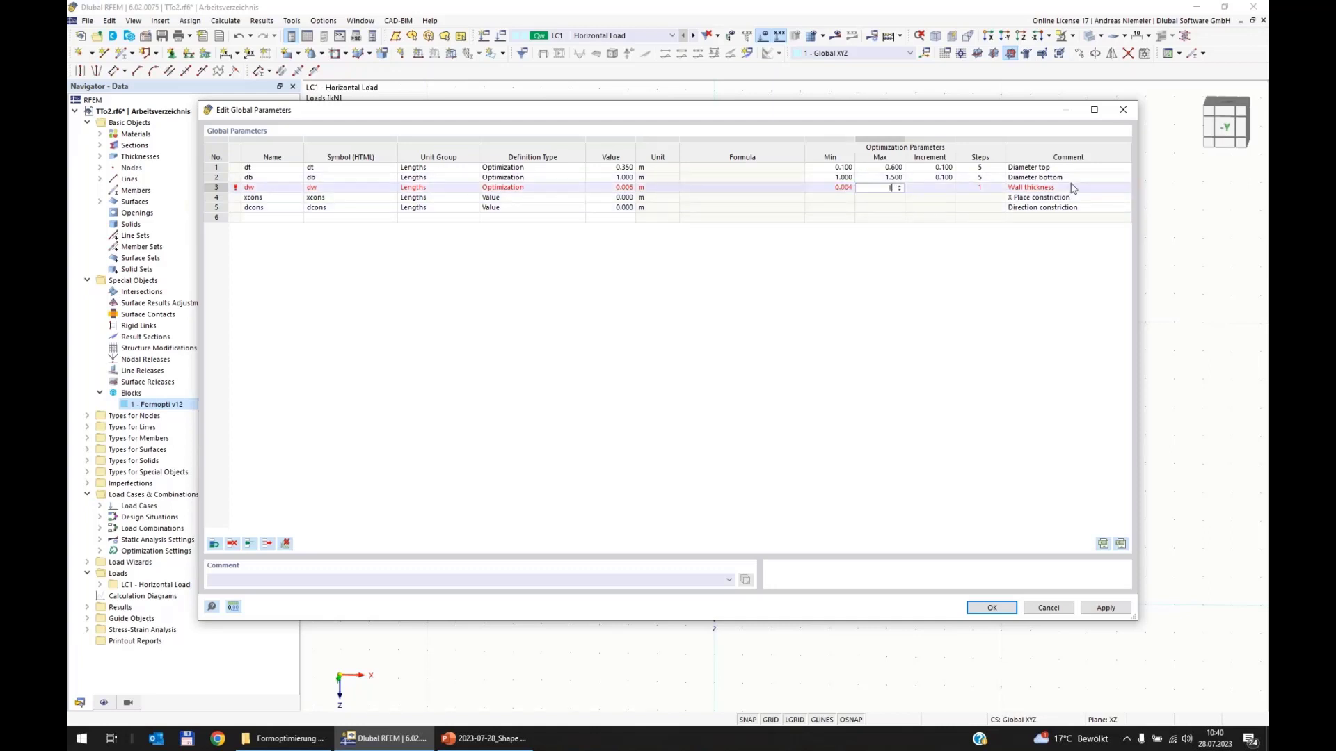
text(0,01)
key(Tab)
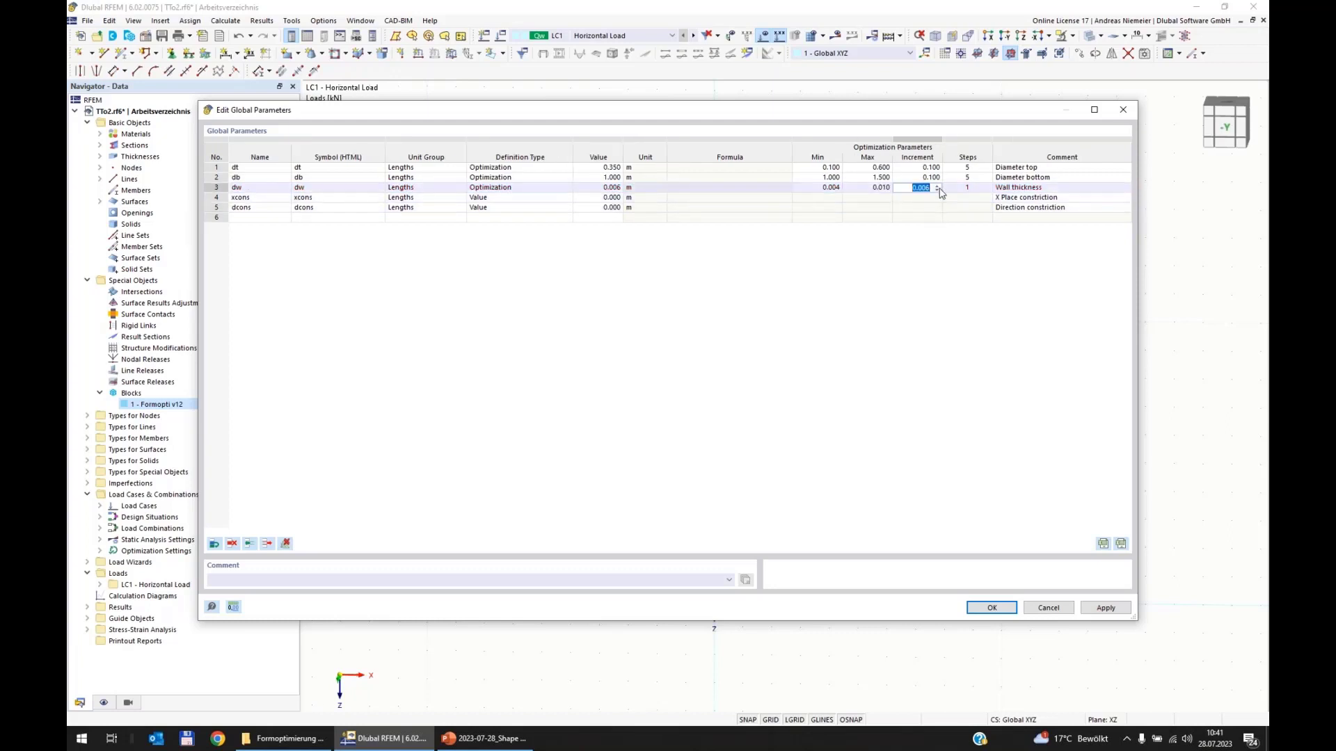
text(0,)
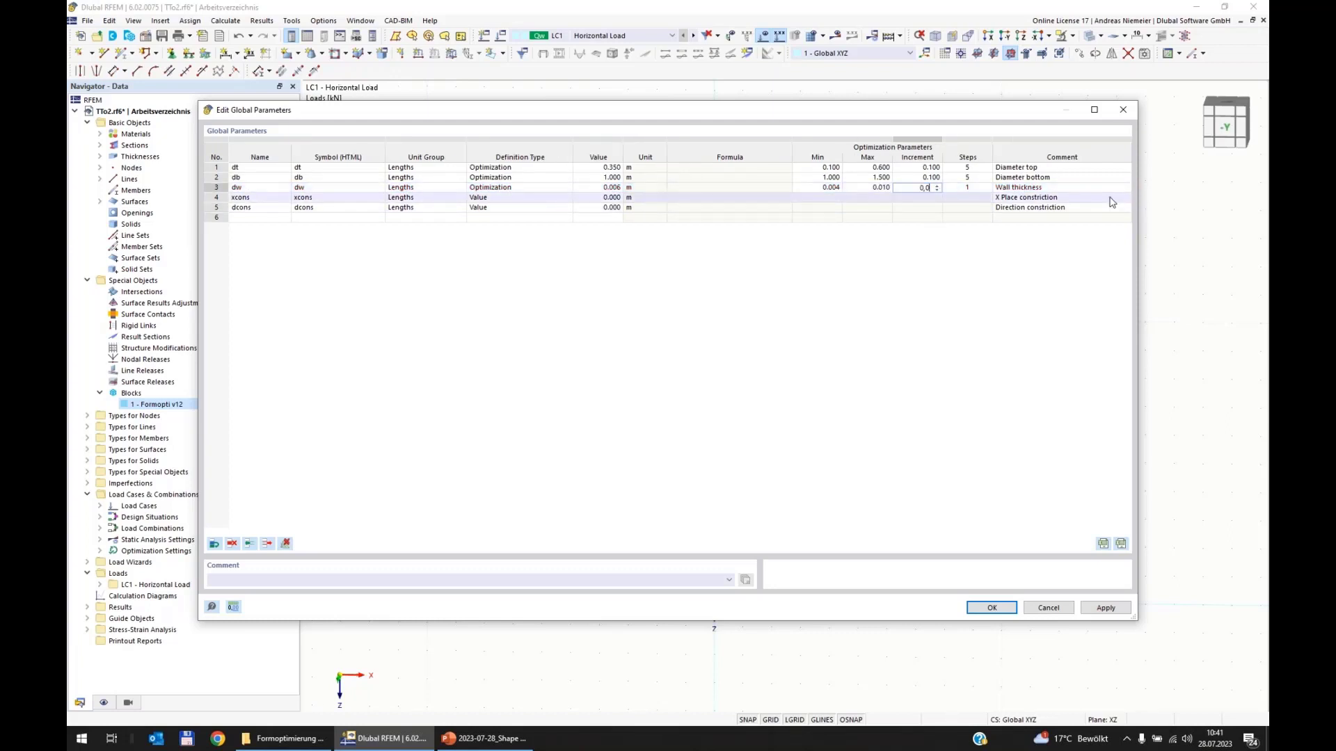
text(02)
key(Tab)
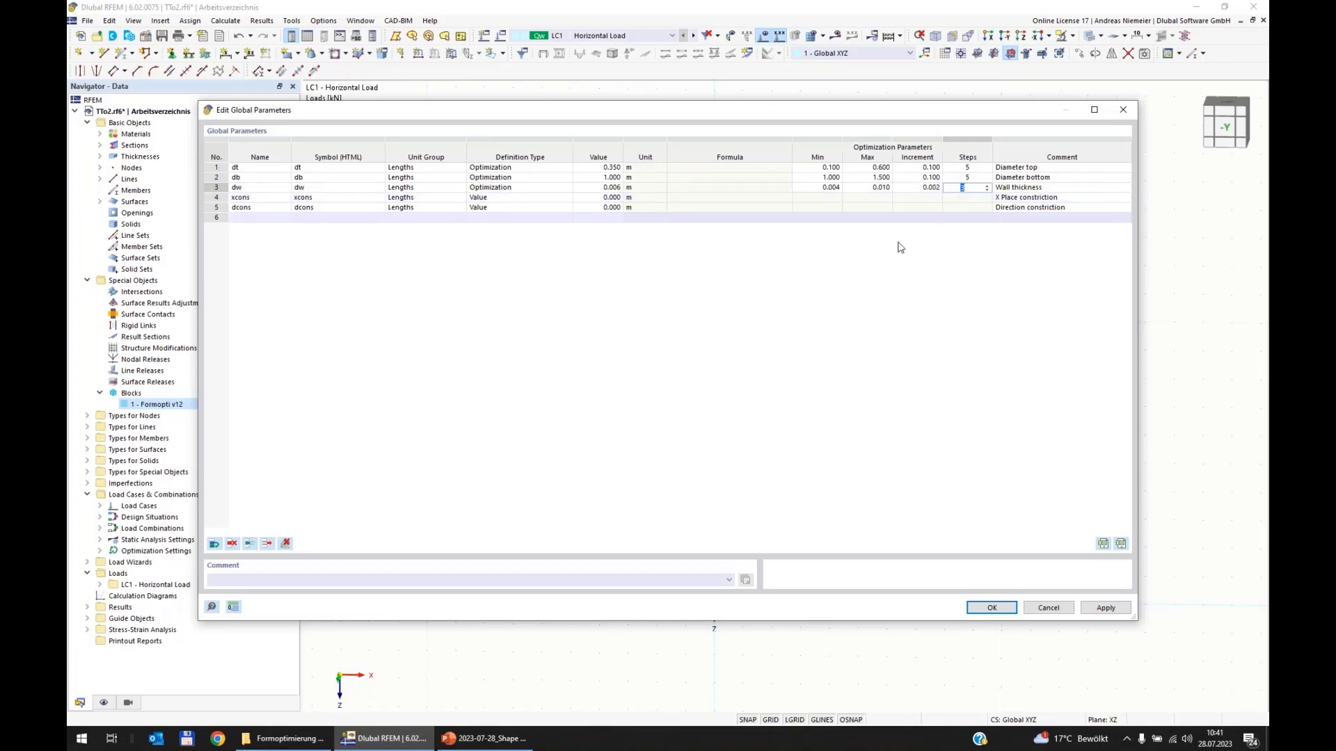
click(800, 218)
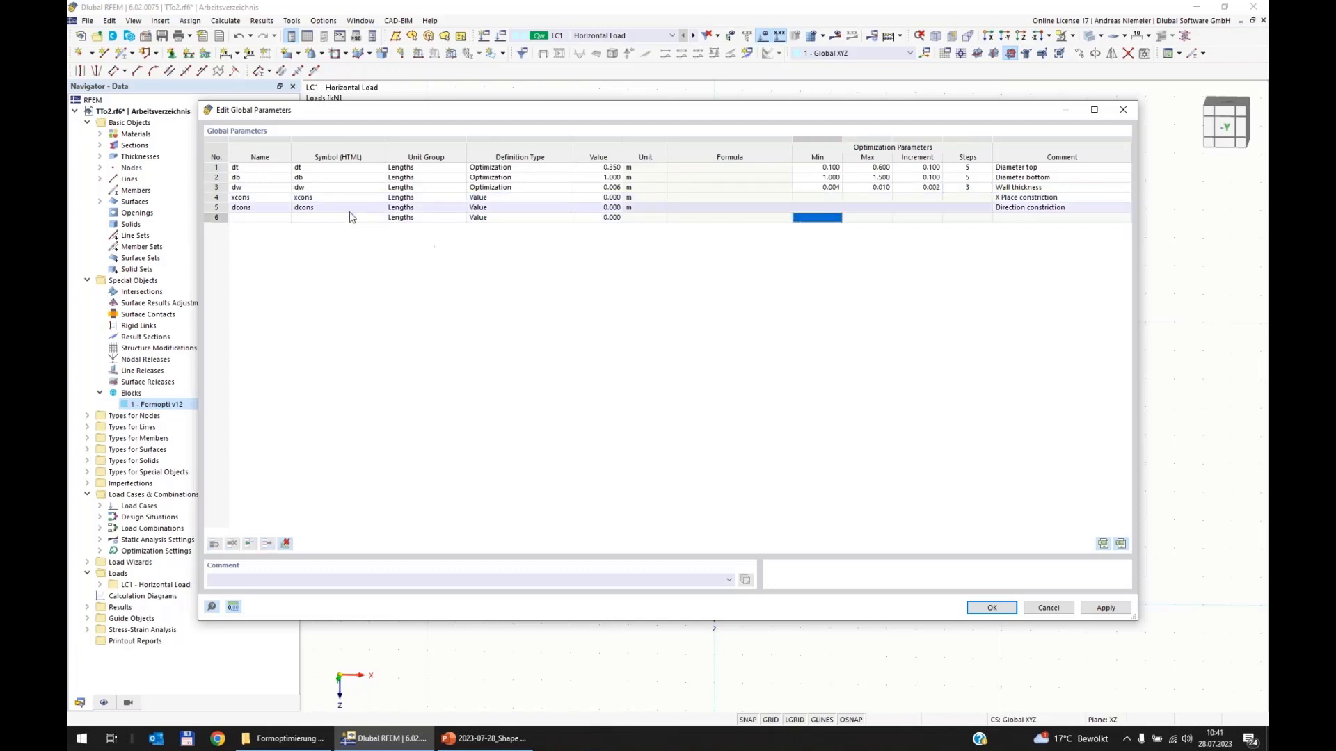
Step: Give the constriction position xcons a value of 1.5 m and define it as Optimization
double_click(598, 197)
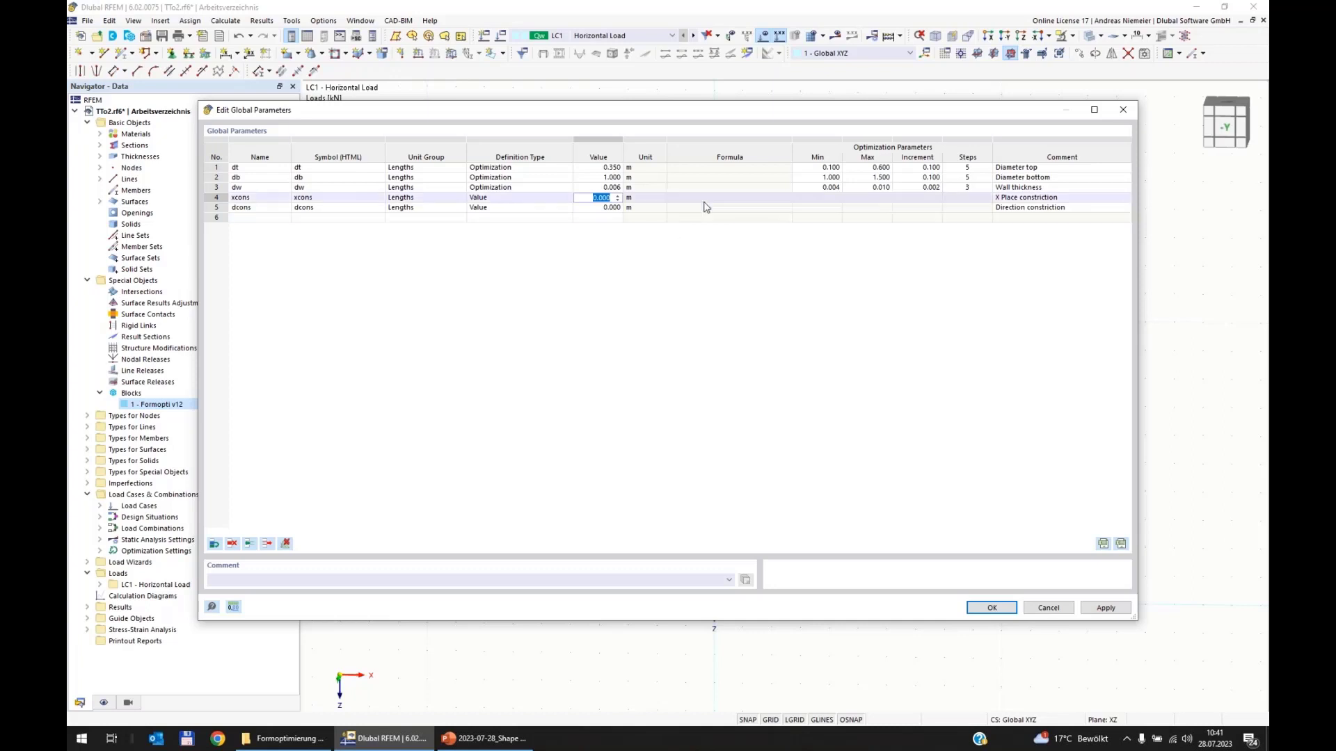
text(1,5)
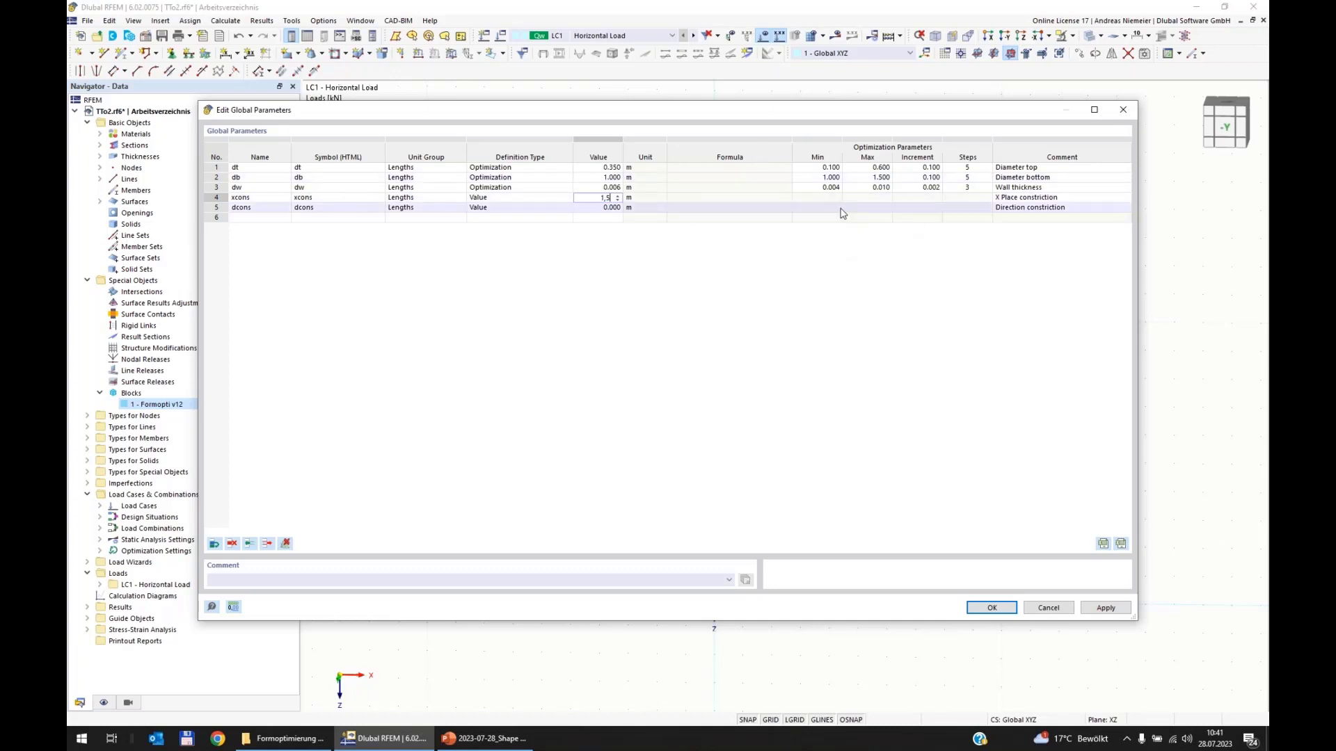
click(561, 199)
click(544, 199)
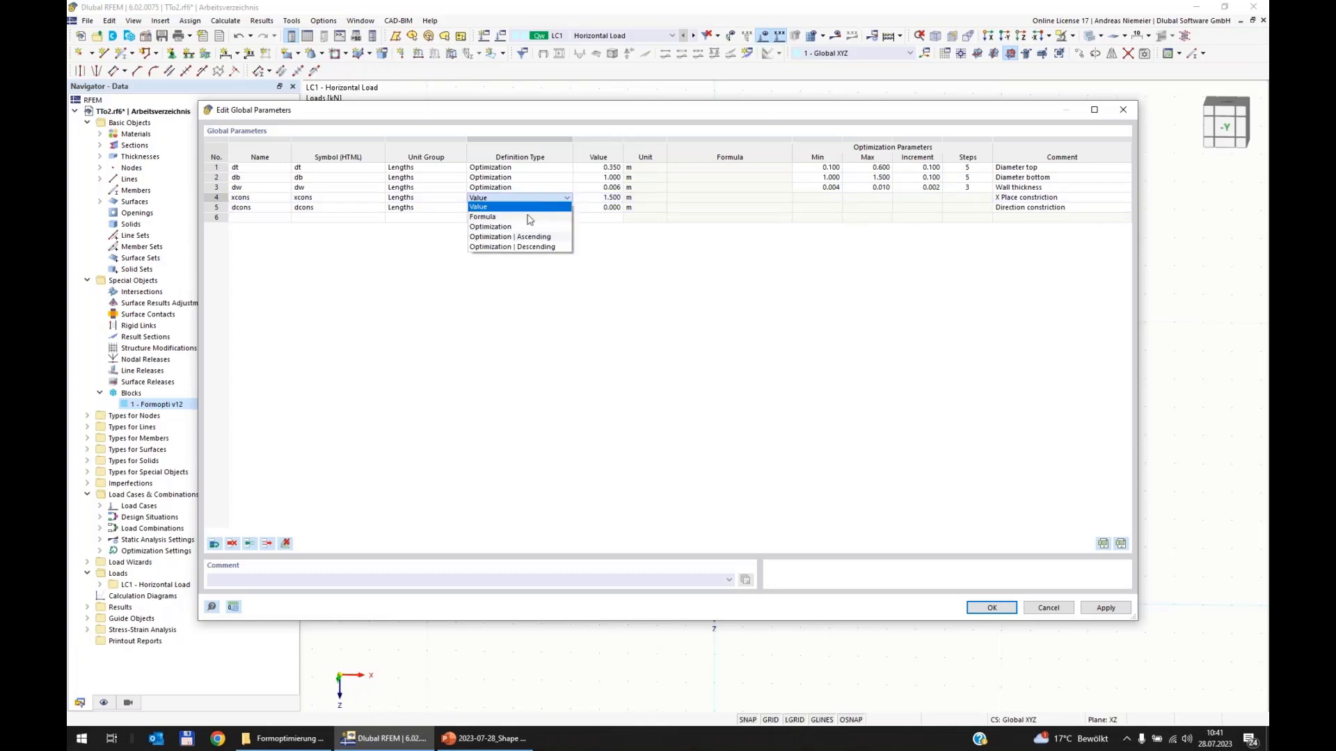
click(528, 232)
Step: Set the optimization range of xcons to minimum 1.5 m, maximum 15 m and increment 1.5 m
click(829, 198)
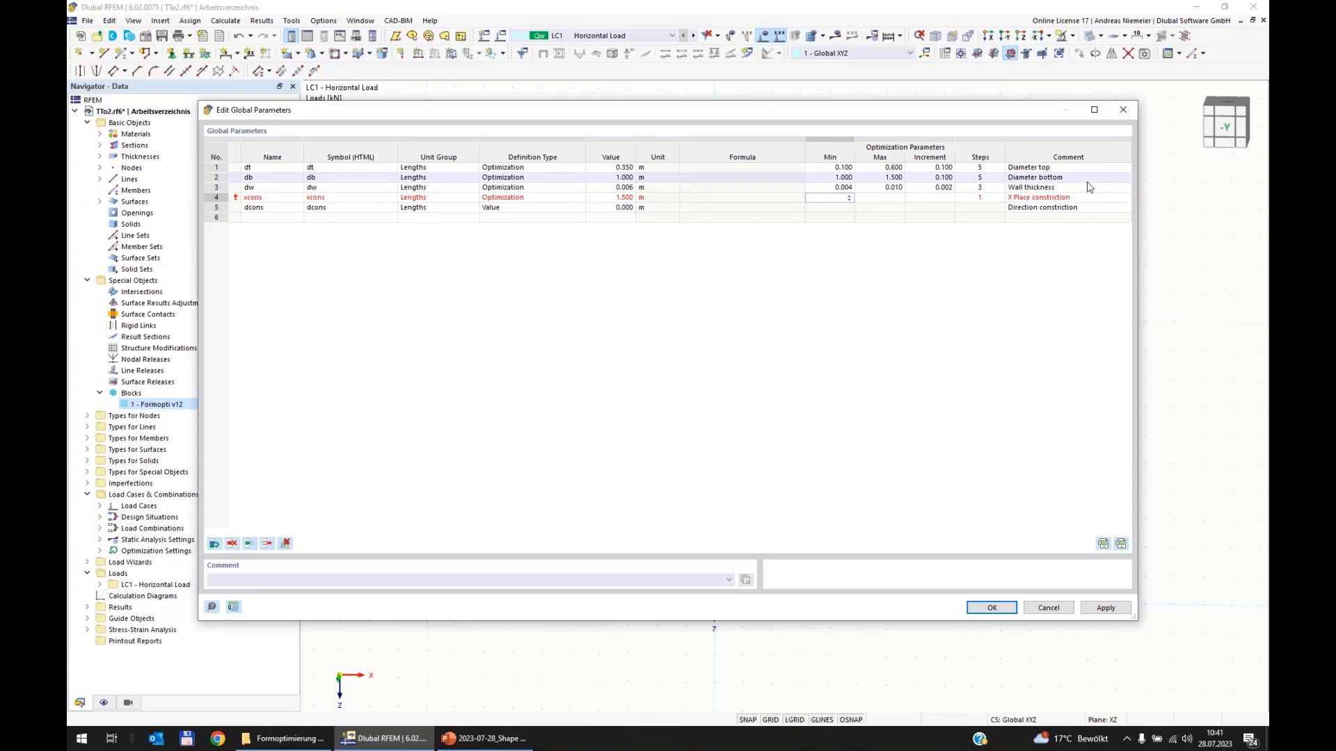
text(1,5)
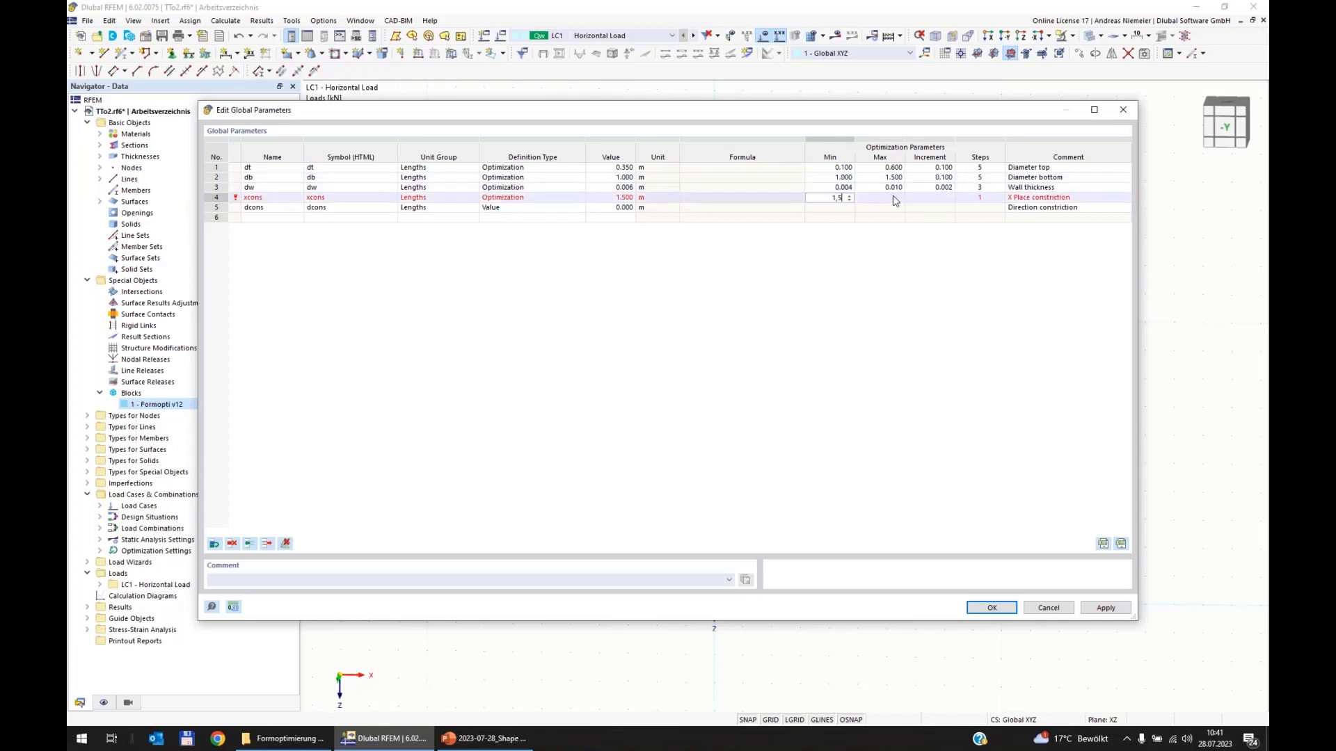
key(Tab)
text(15)
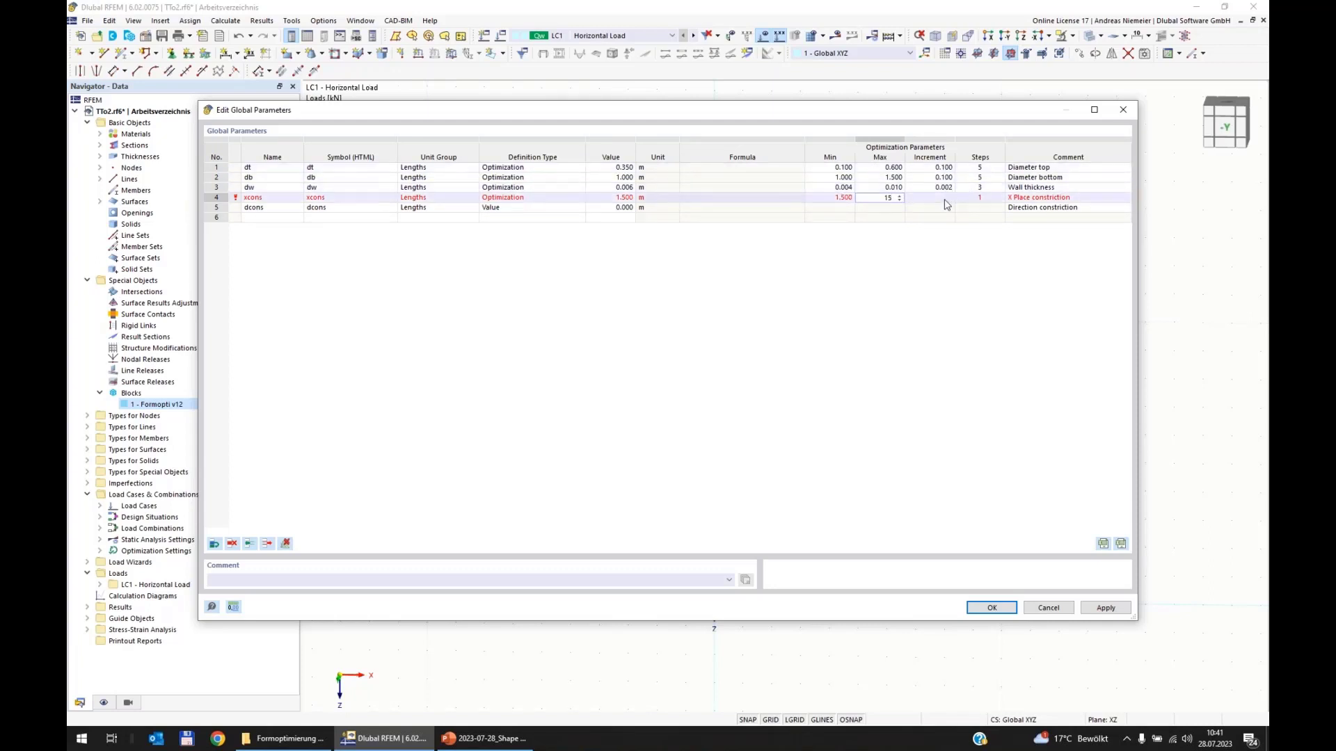
key(Tab)
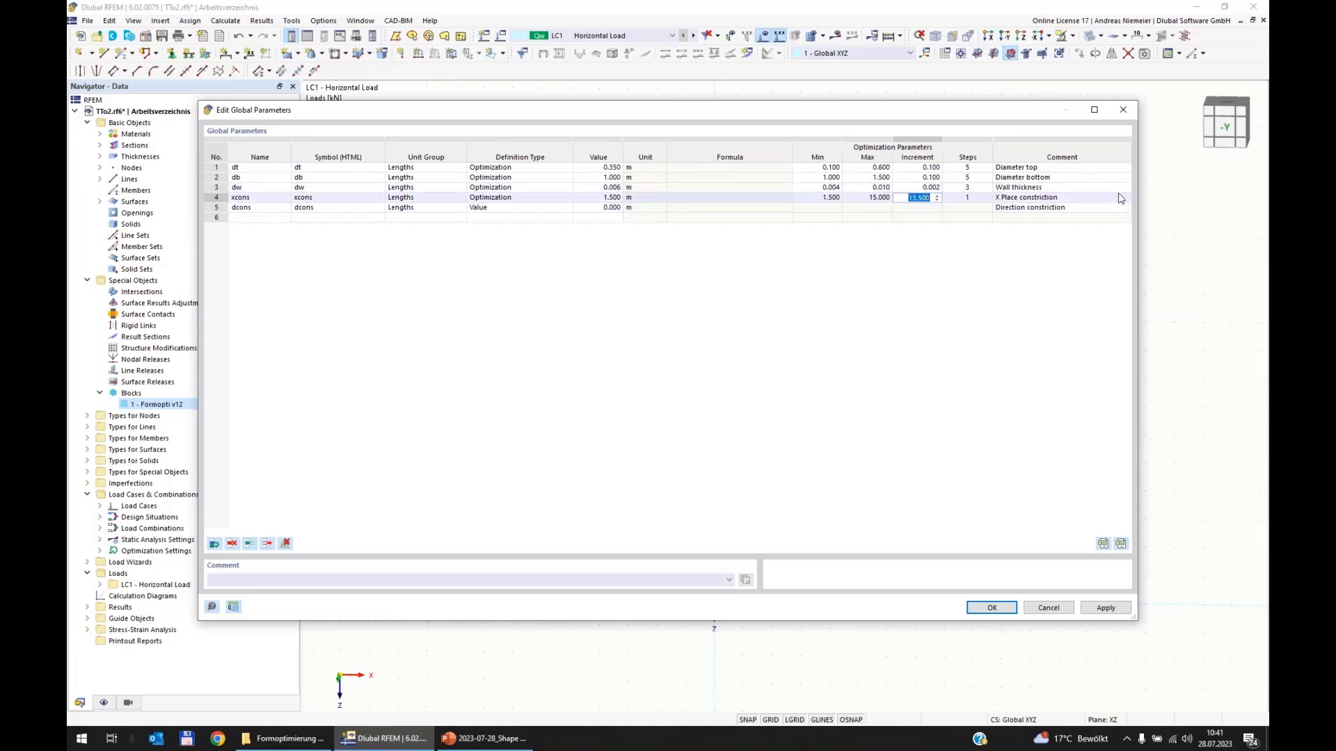
text(1)
click(929, 217)
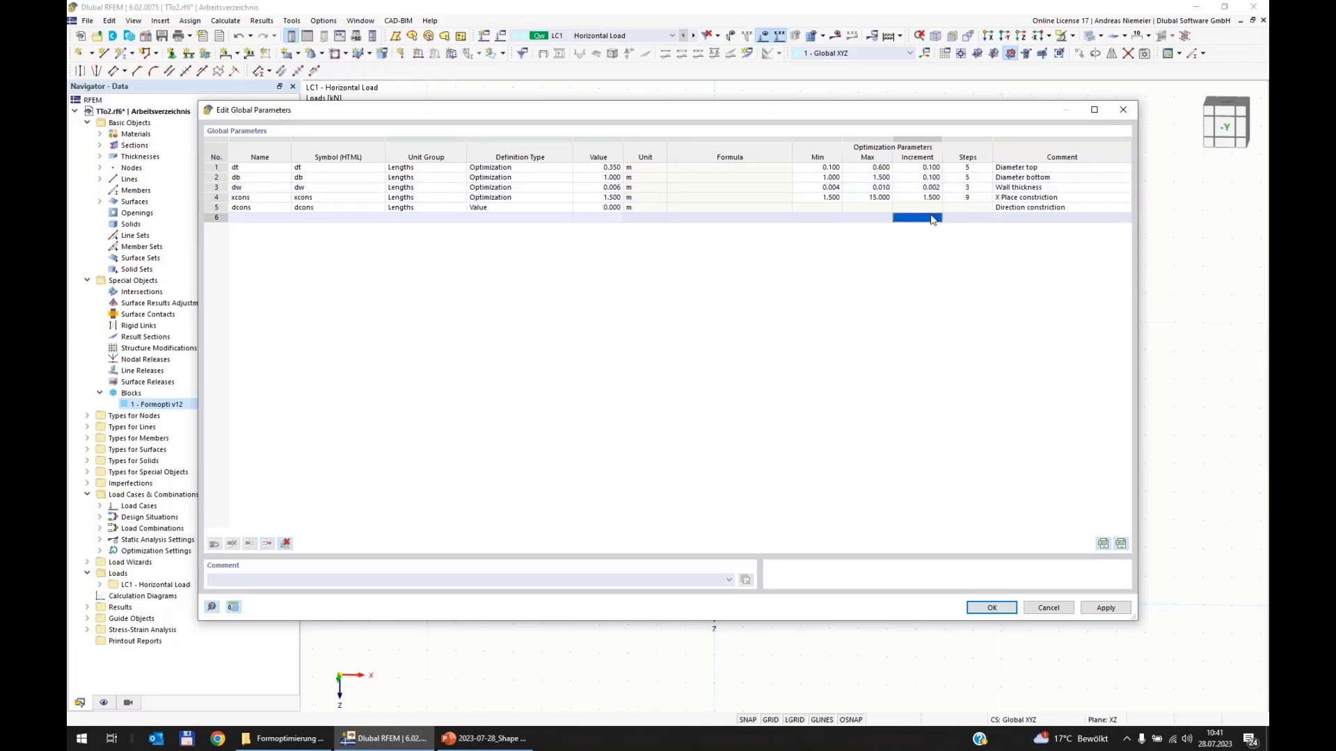
Step: Define the constriction direction dcons as Optimization with a value of 1 m
click(532, 208)
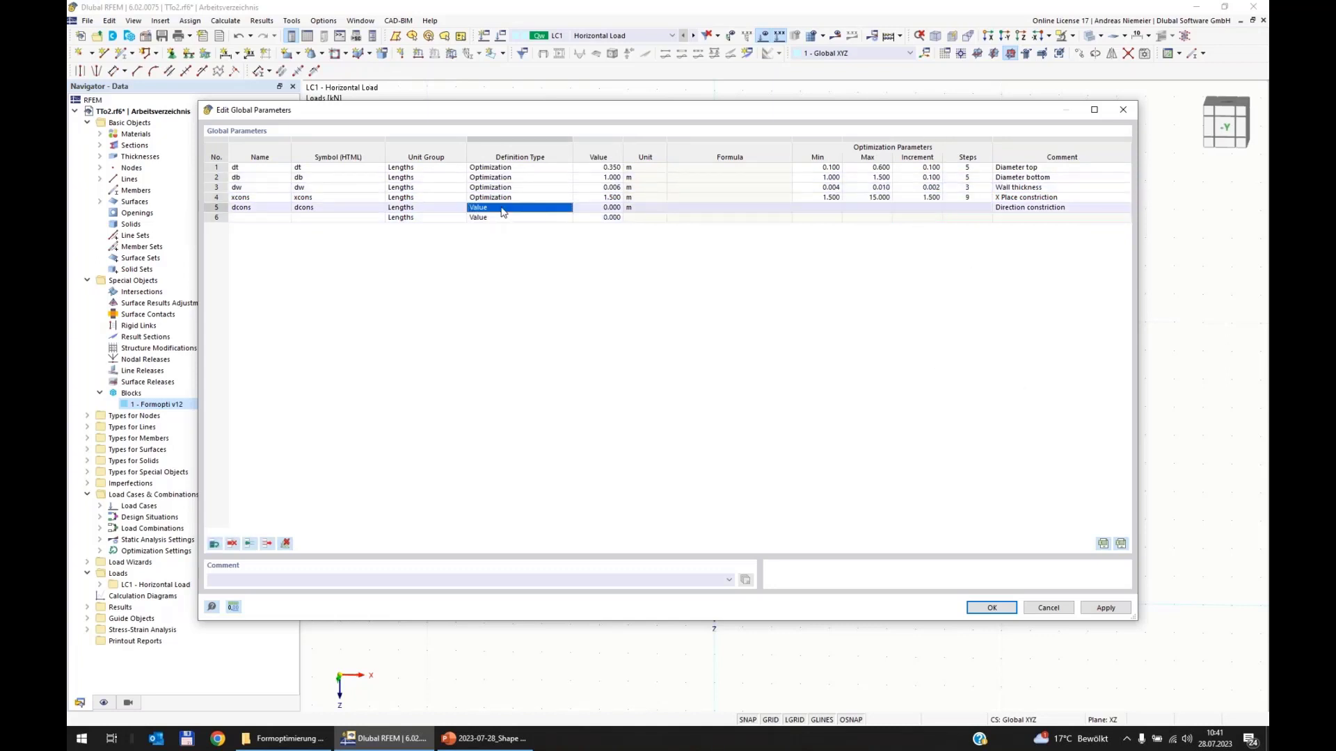
click(536, 209)
click(536, 213)
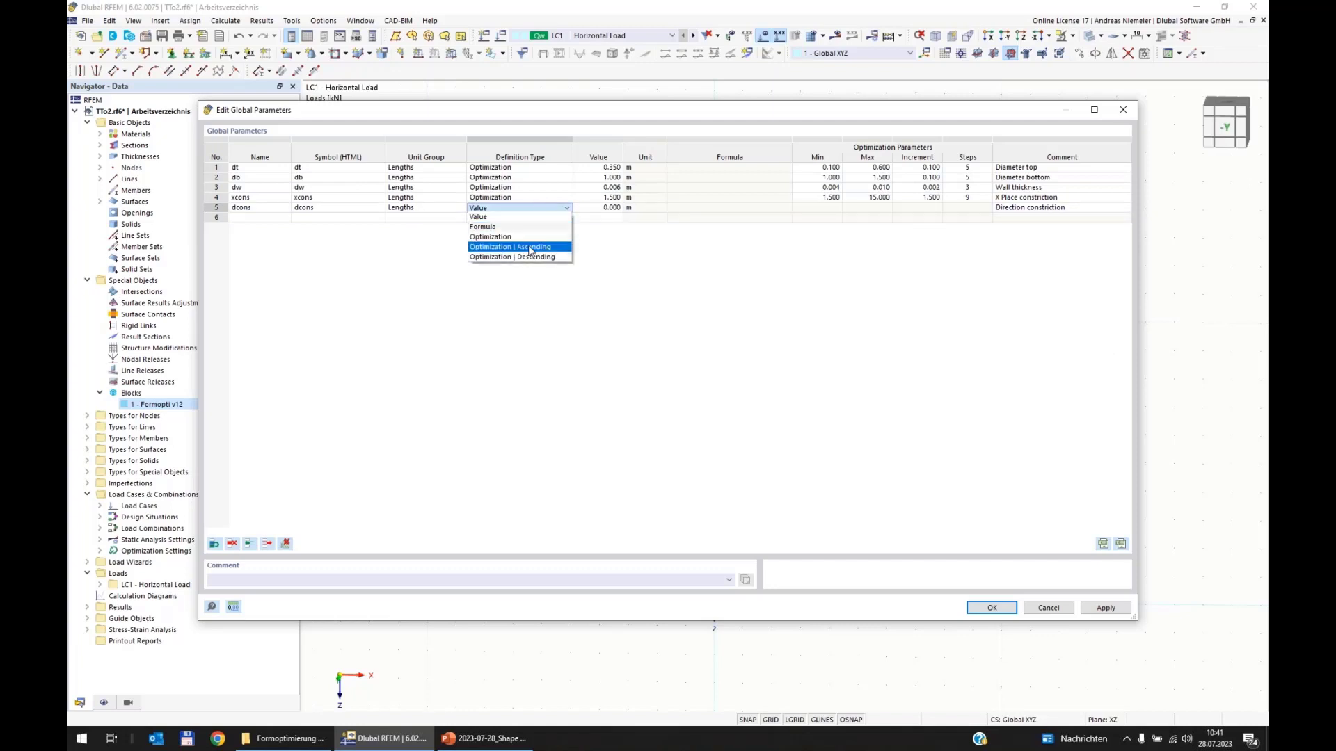
click(532, 243)
click(619, 208)
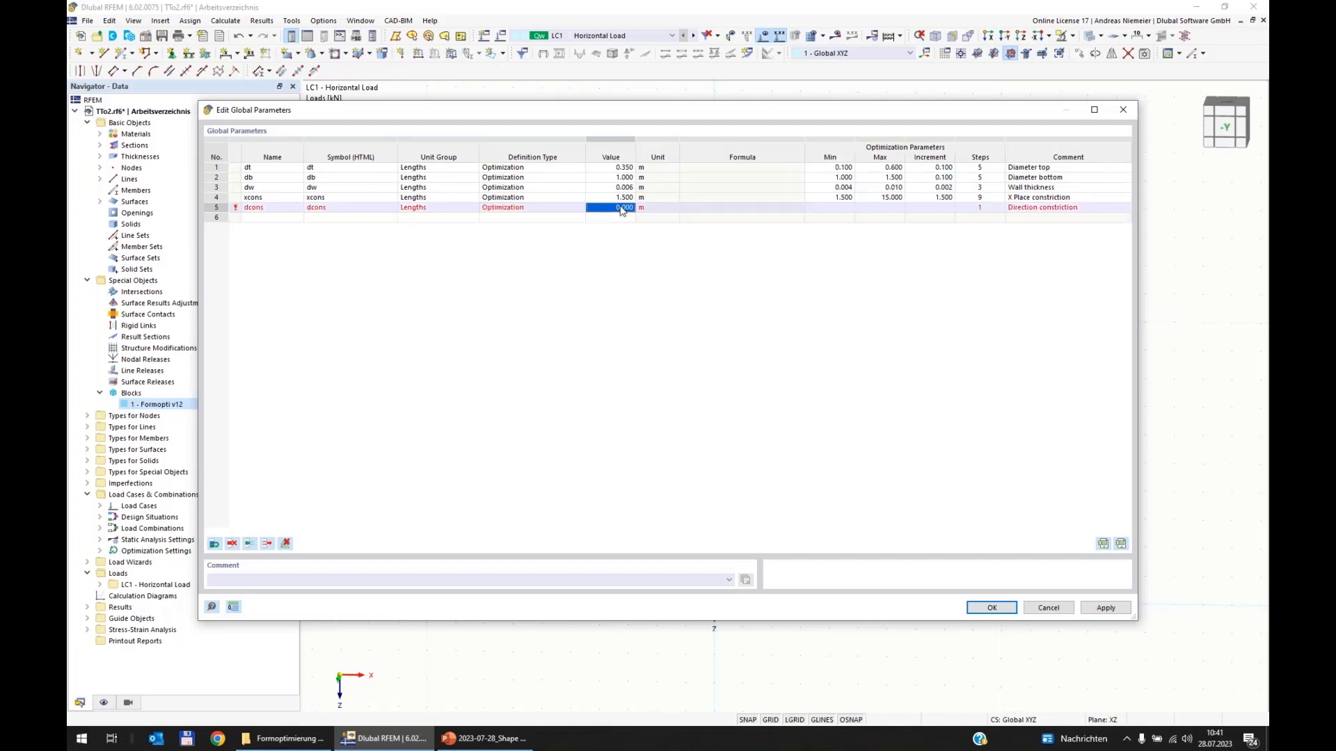
text(1)
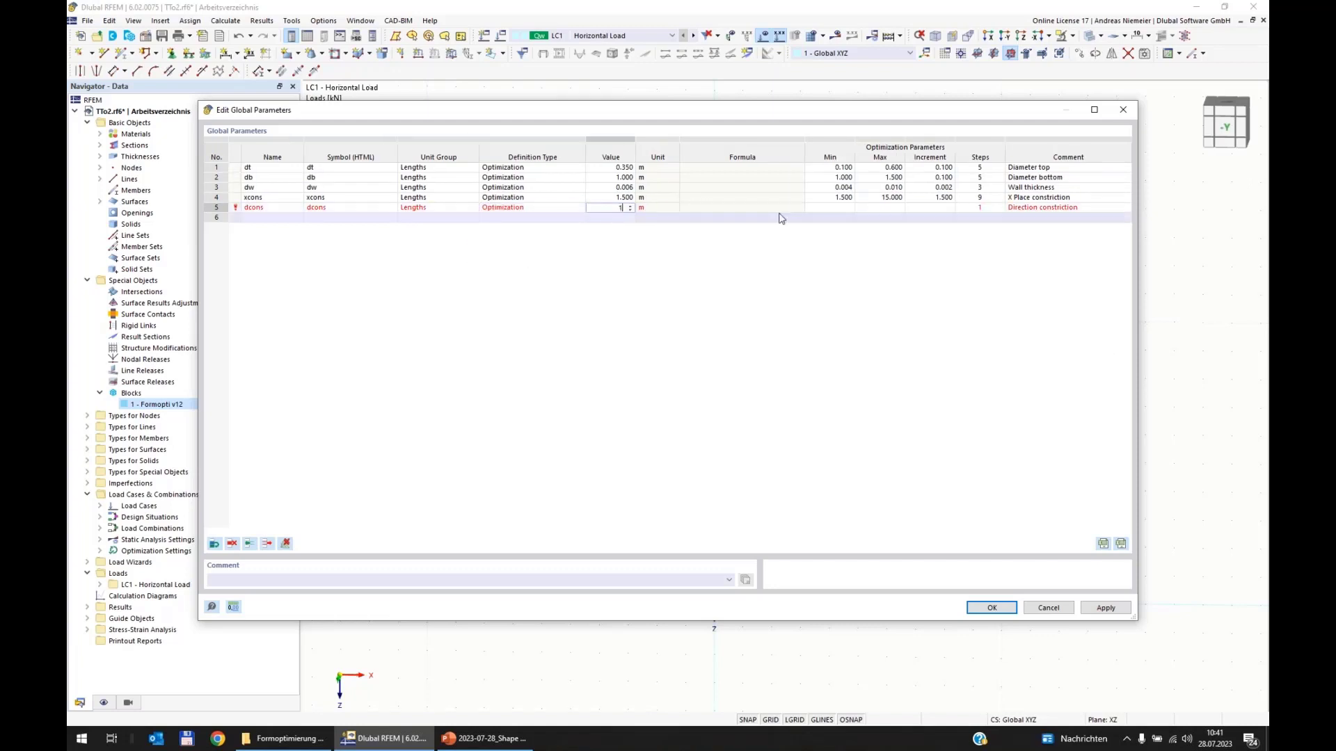
Step: Set the optimization range of dcons to minimum -1 m and maximum 1 m, and accept the global parameters
click(838, 208)
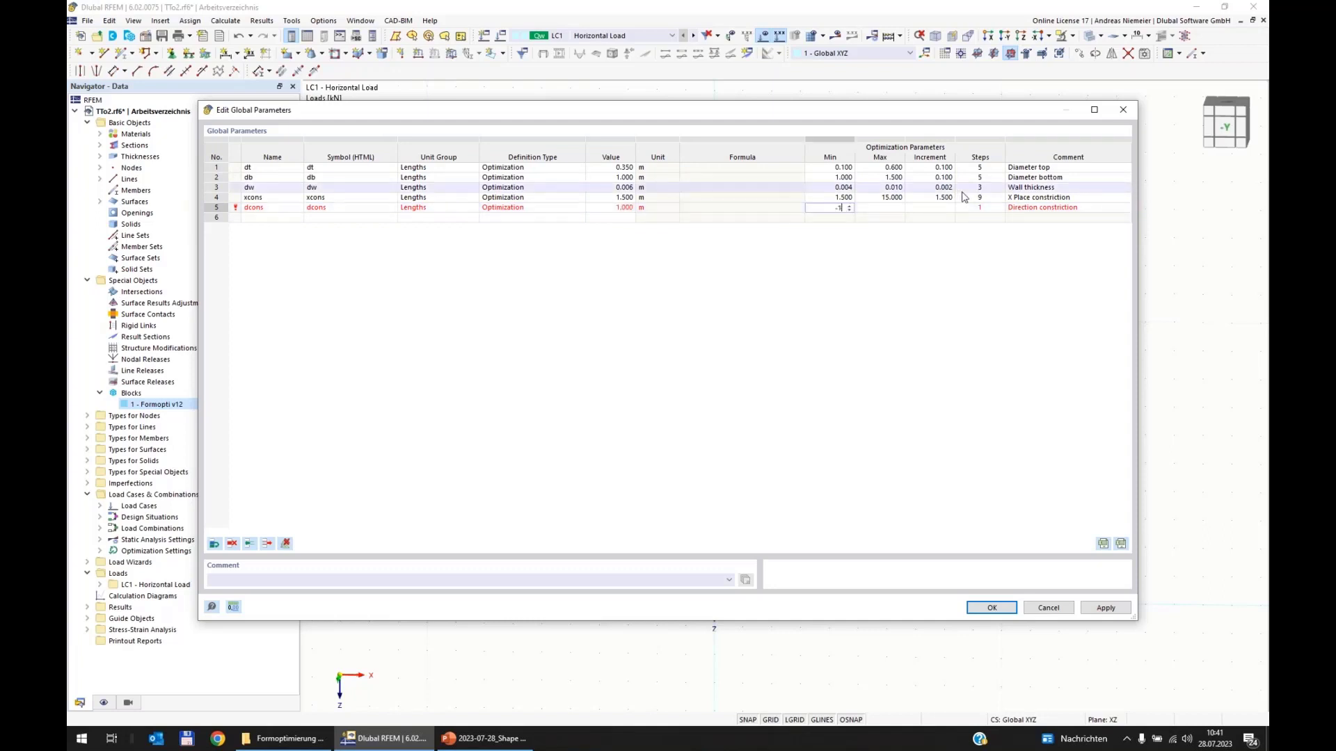
text(-1)
click(878, 208)
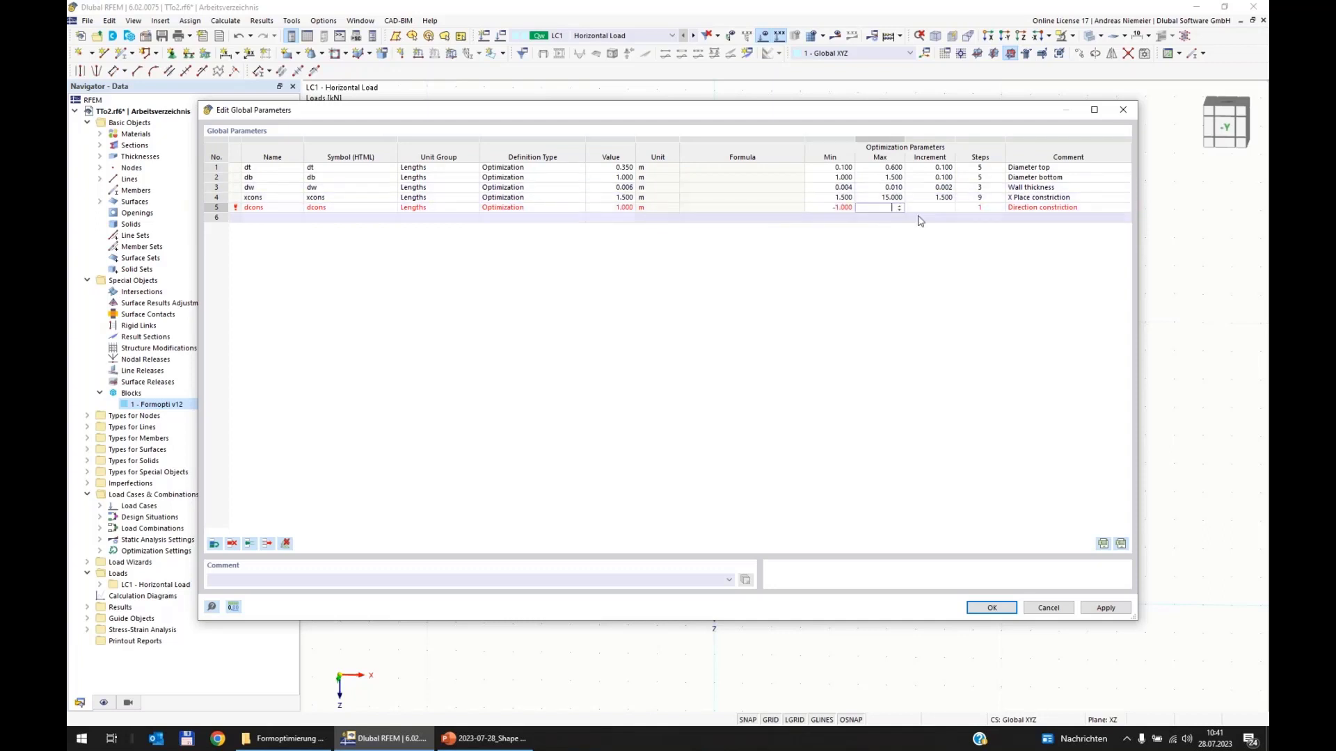
key(Tab)
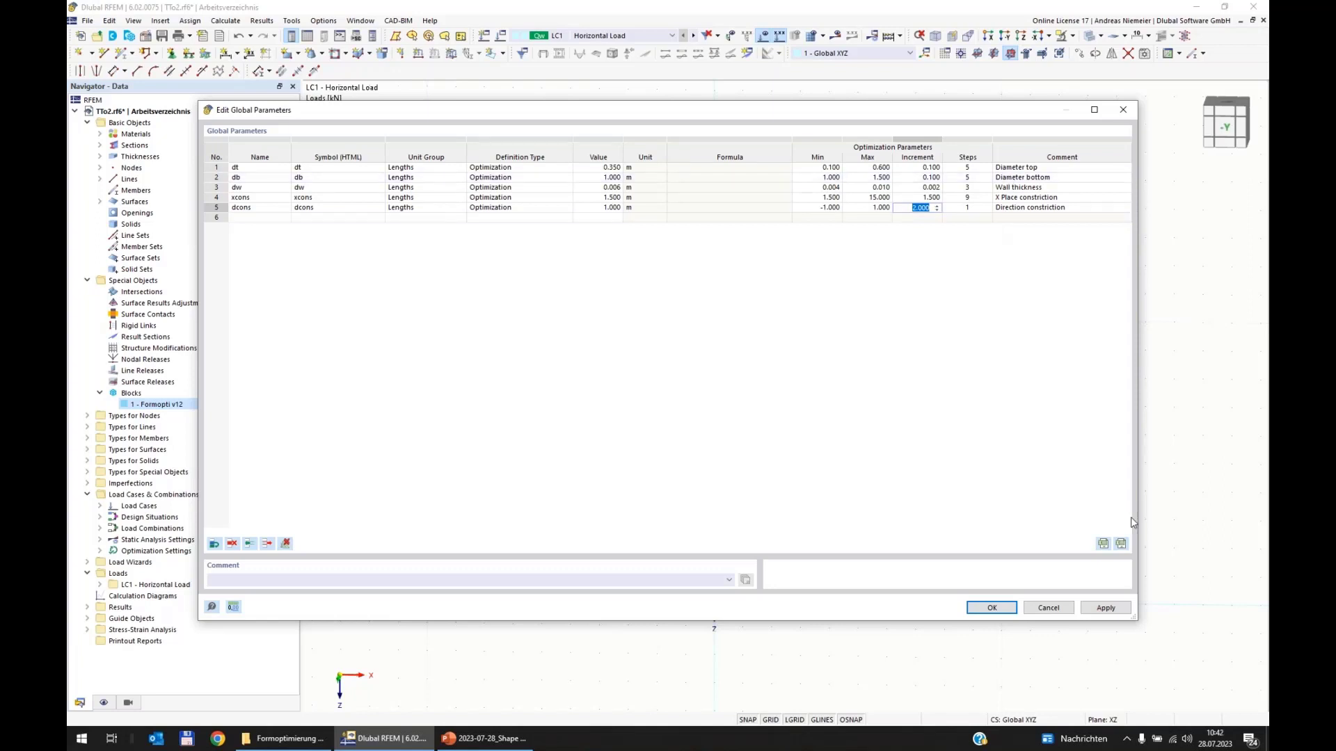
click(1006, 610)
click(1006, 608)
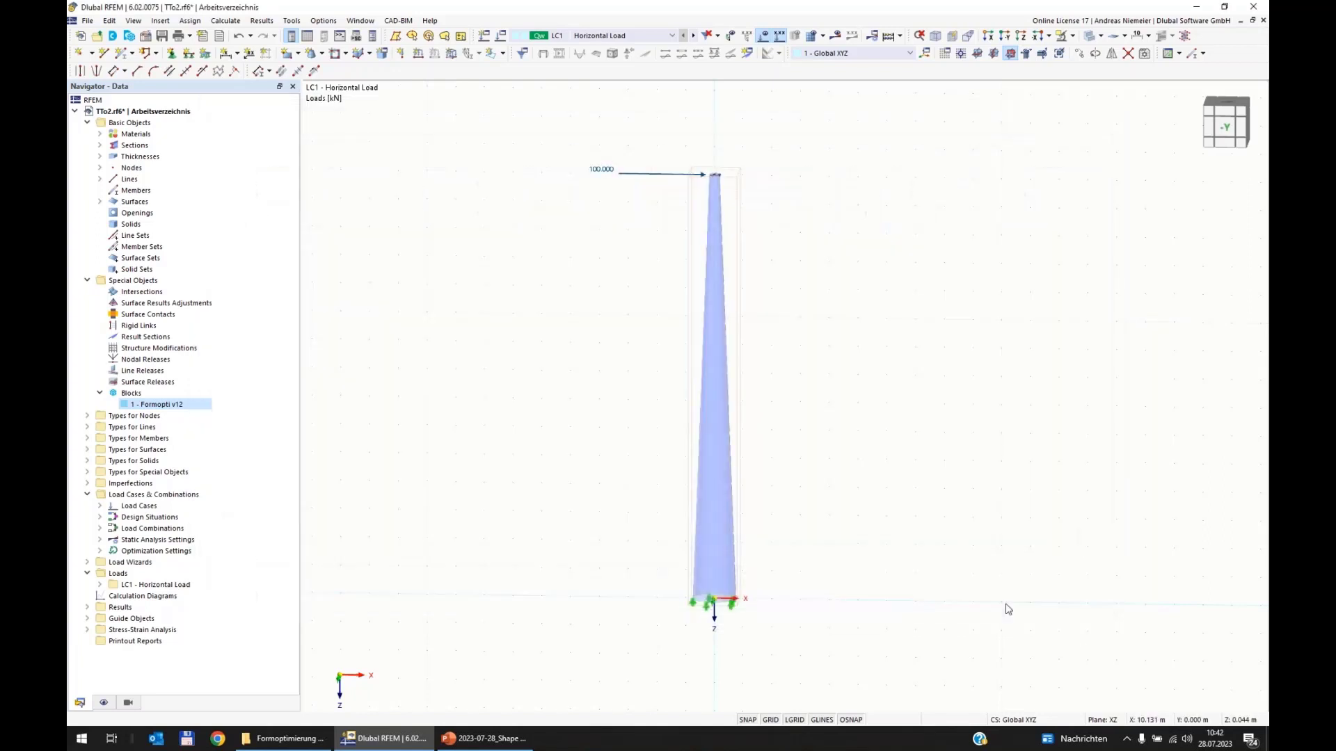
Step: Edit the structure of block Formopti v12, linking its bottom diameter to =db and its top diameter to =dt
double_click(150, 406)
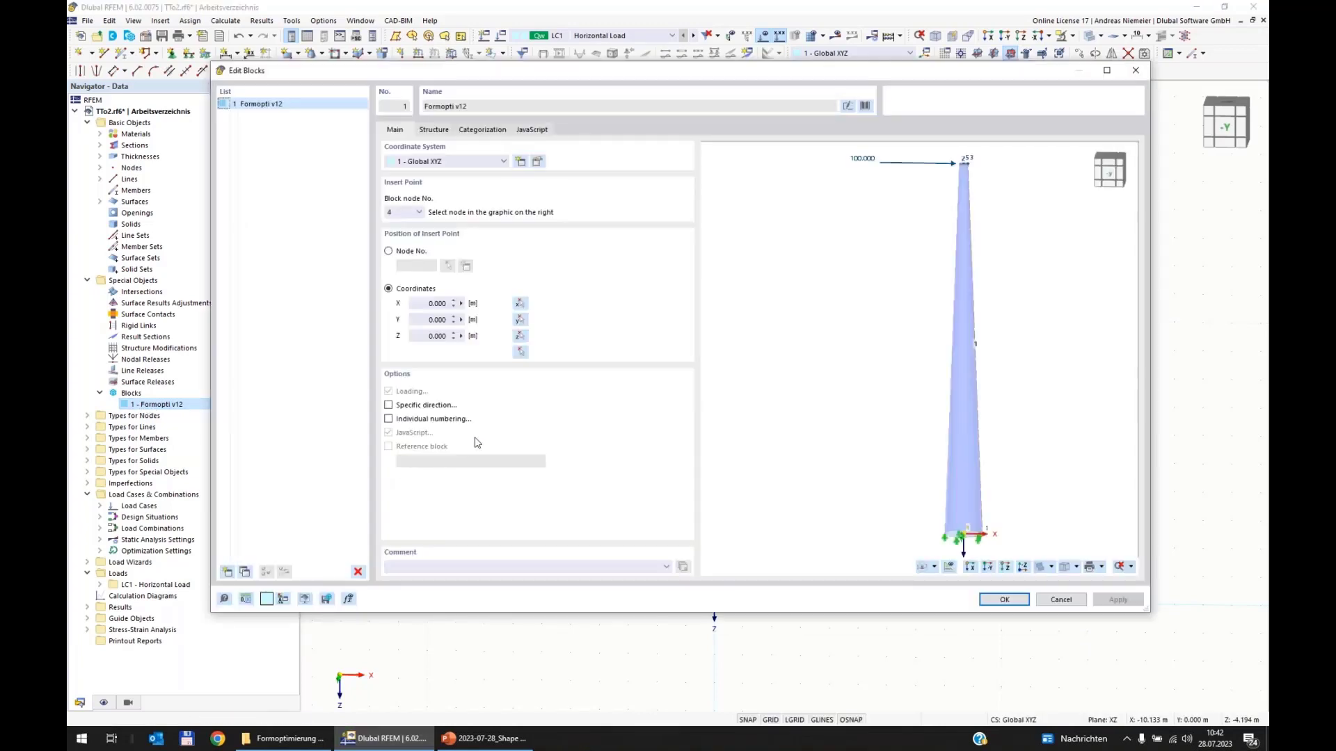
click(434, 129)
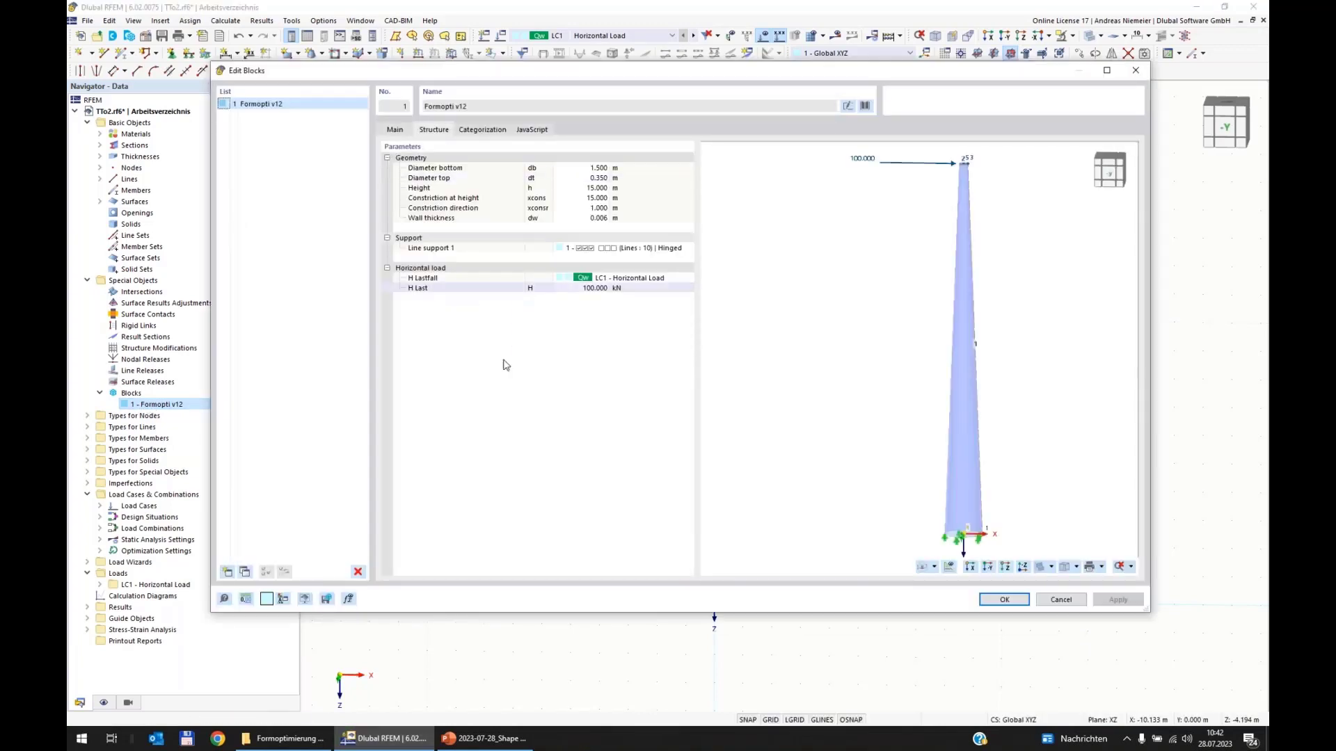
click(585, 168)
text(=db)
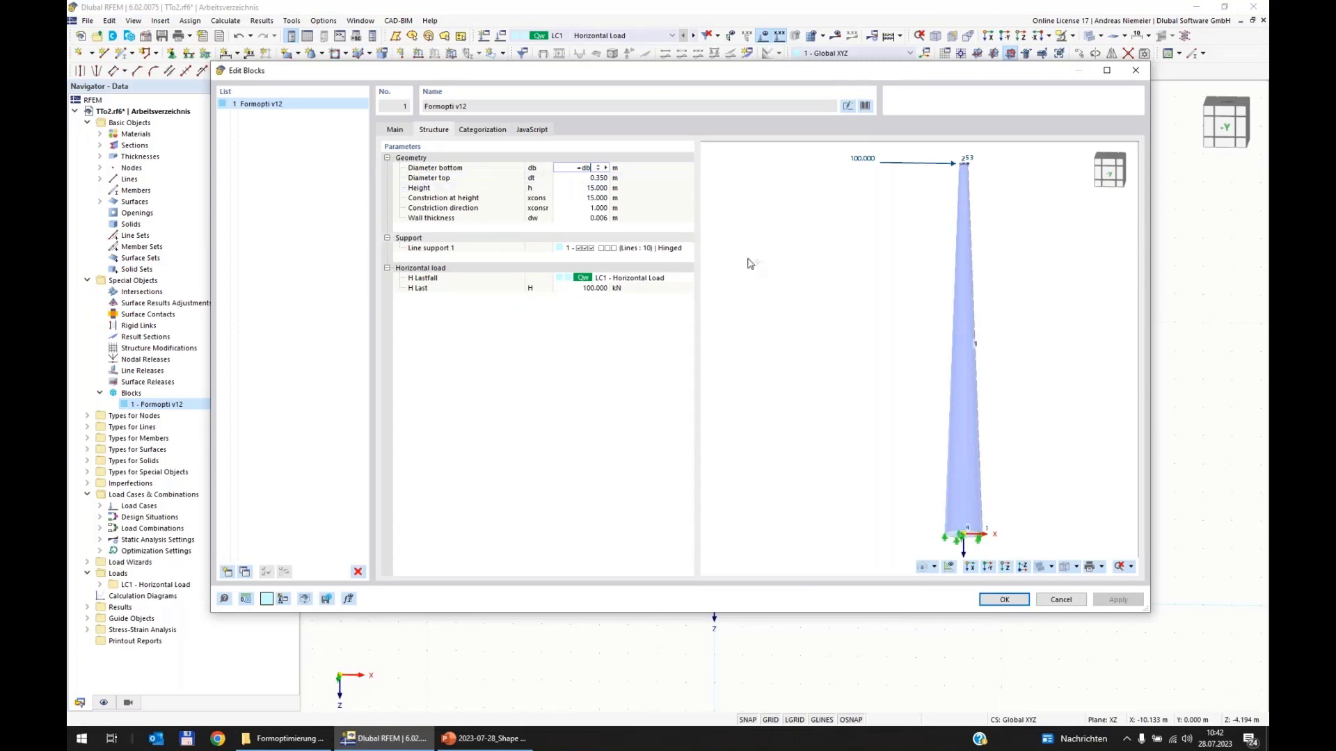
key(Return)
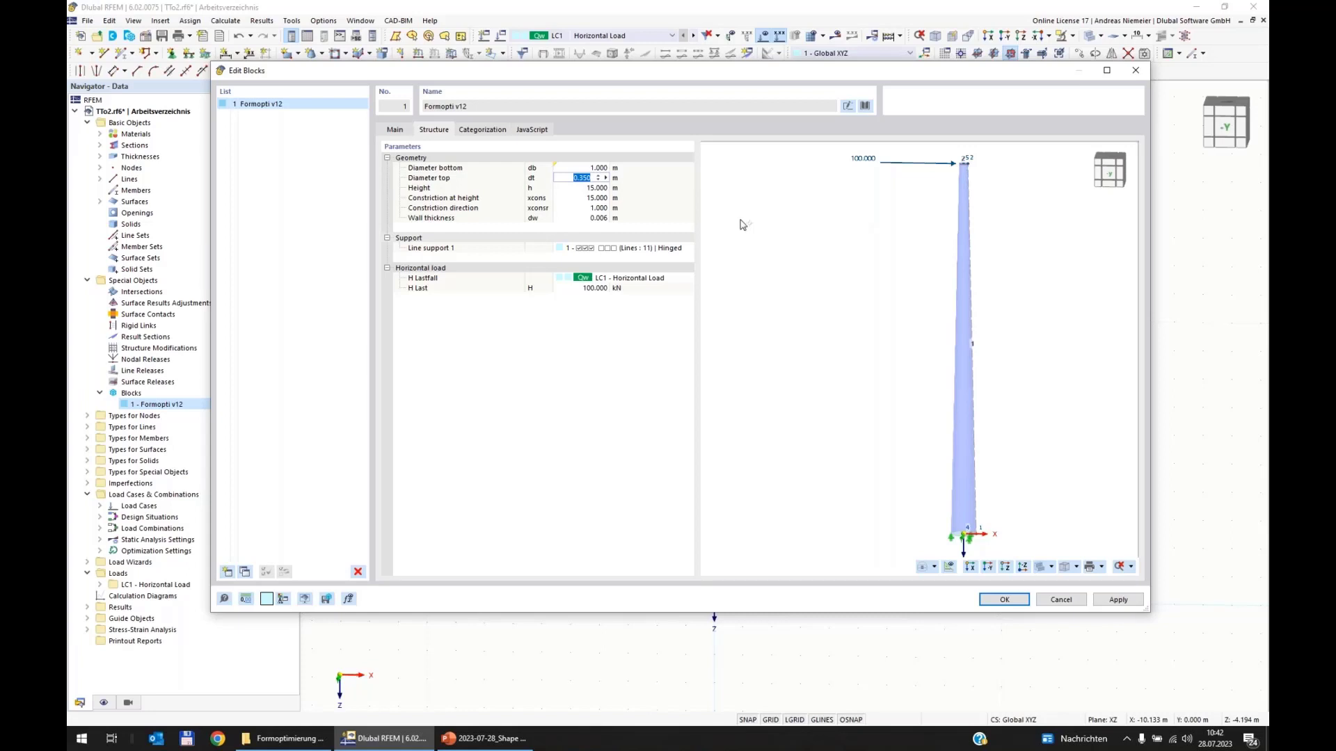
text(=dt)
key(Return)
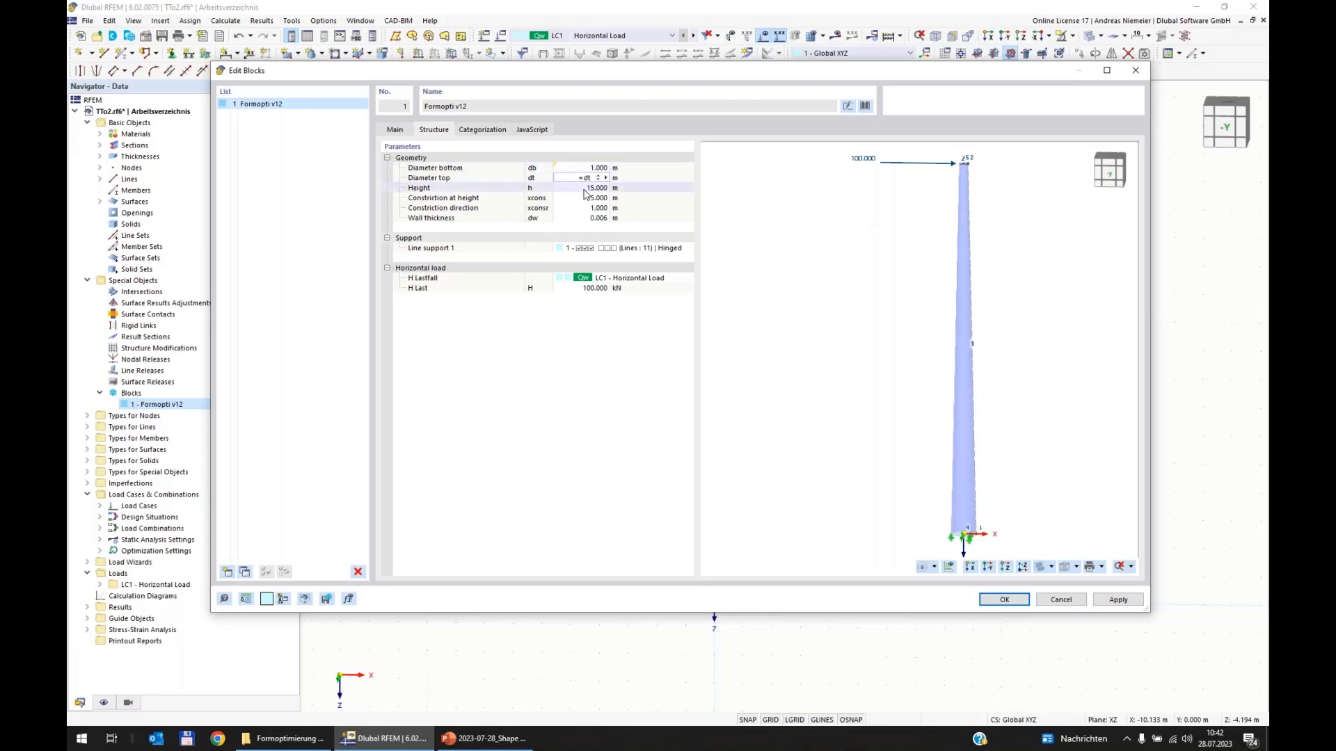
key(Return)
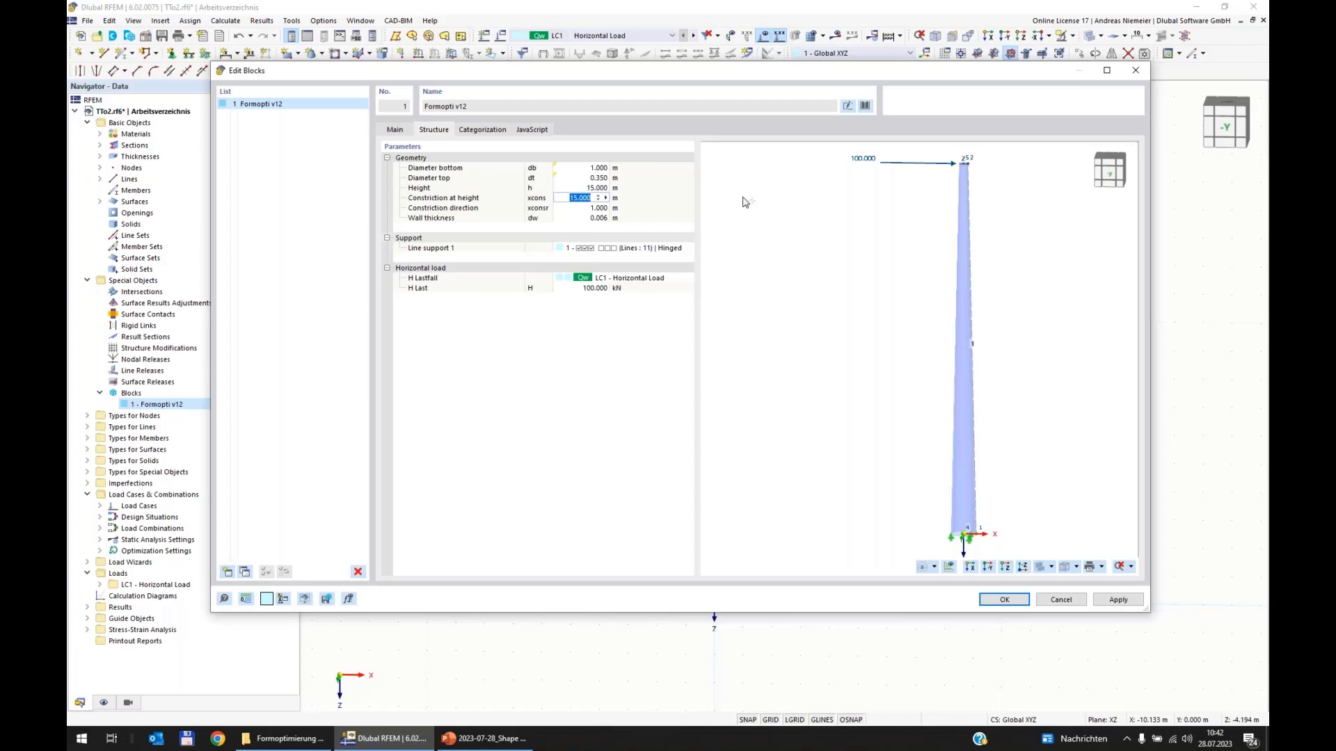
Step: Link the block's constriction height to =xcons and its constriction direction to =dcons
text(=xcons)
key(Return)
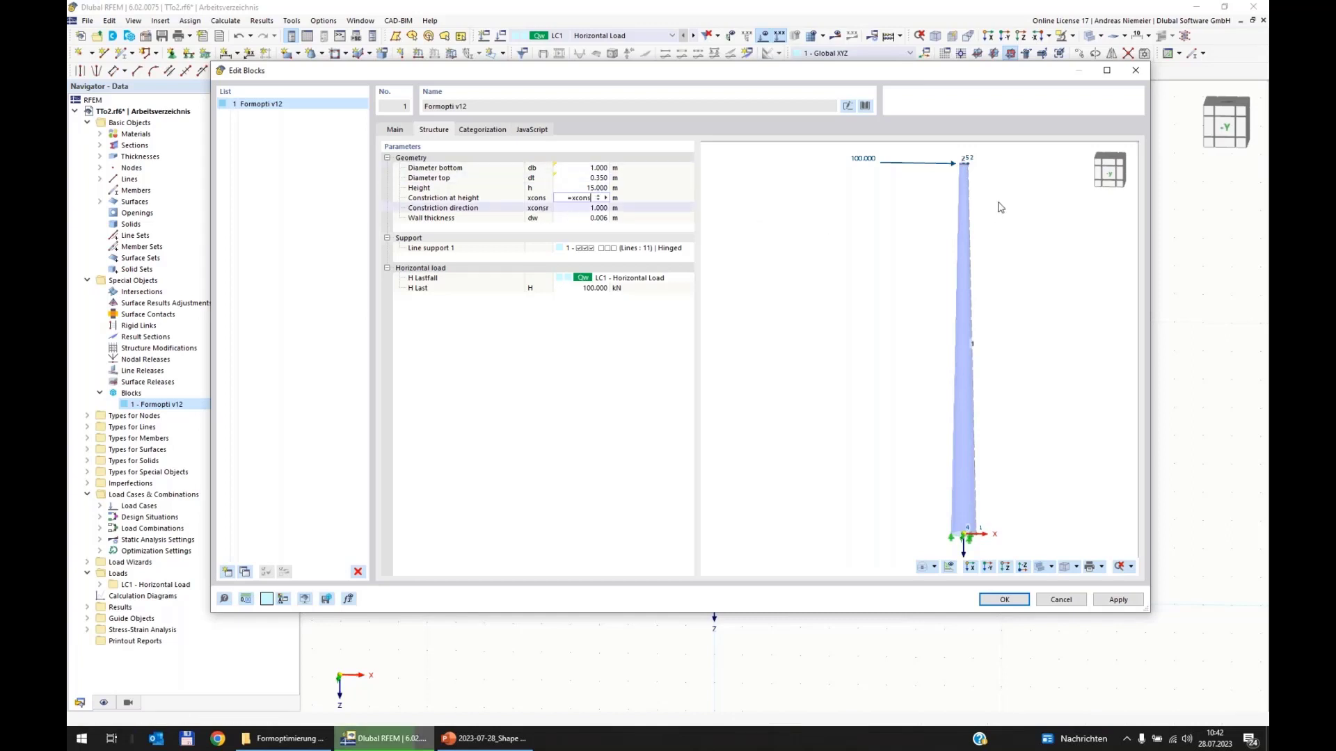
text(=)
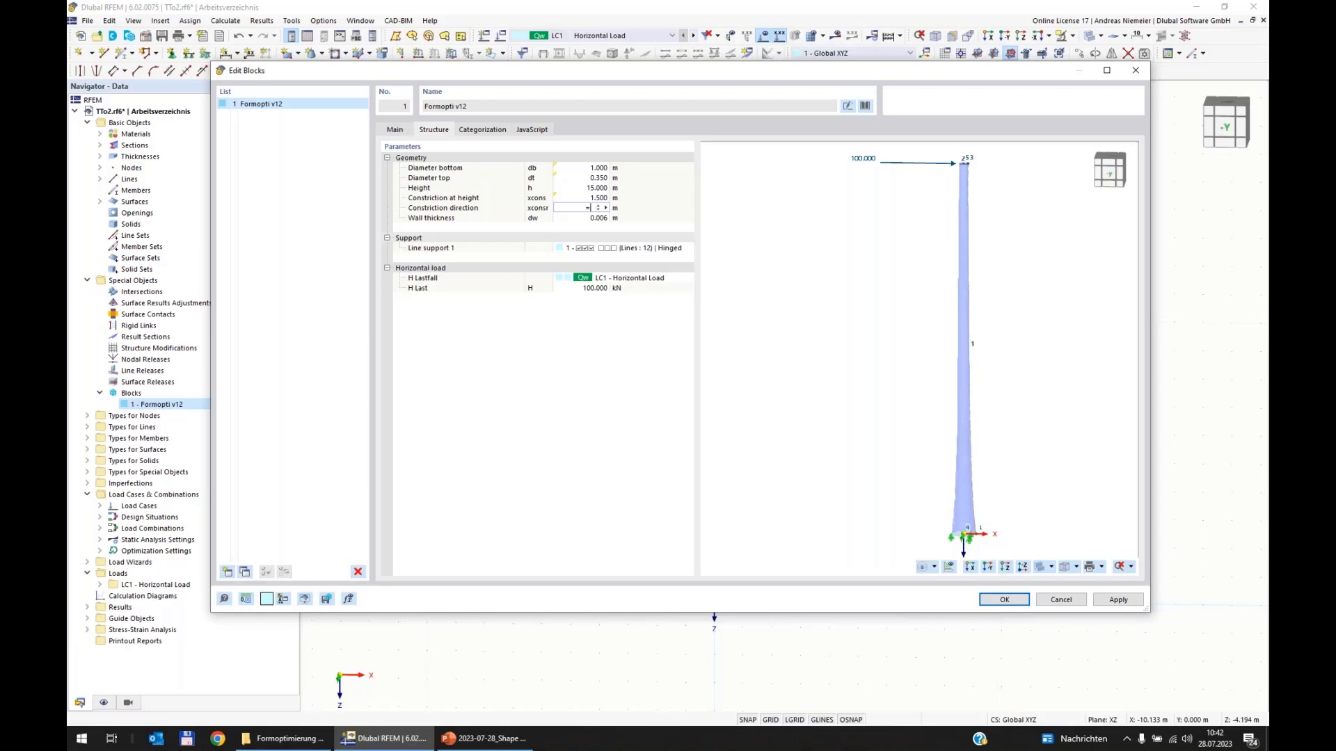
text(dcons)
key(Return)
Step: Link the block's wall thickness to =dw and accept the block changes
text(=dw)
key(Return)
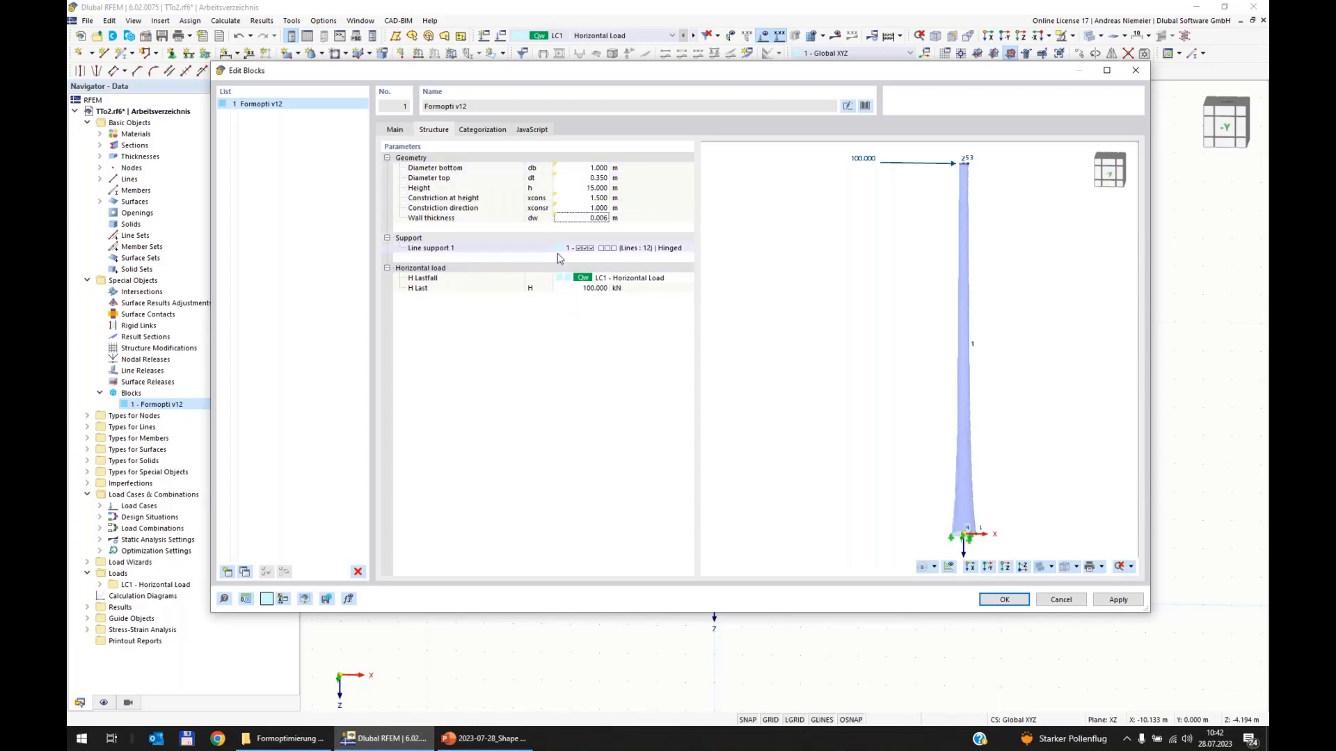
click(1014, 603)
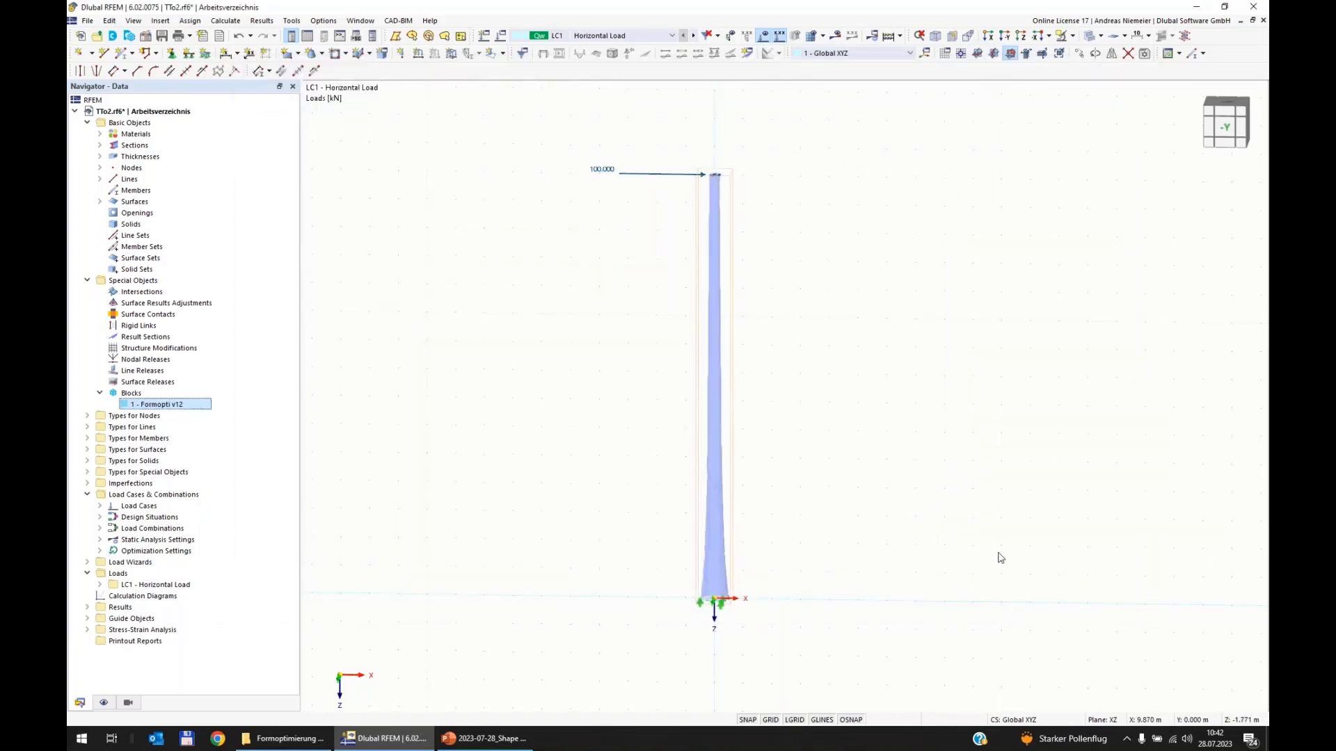
Step: Set the value of global parameter db (Diameter bottom) to 1.5 m and accept the global parameters
click(111, 21)
click(143, 449)
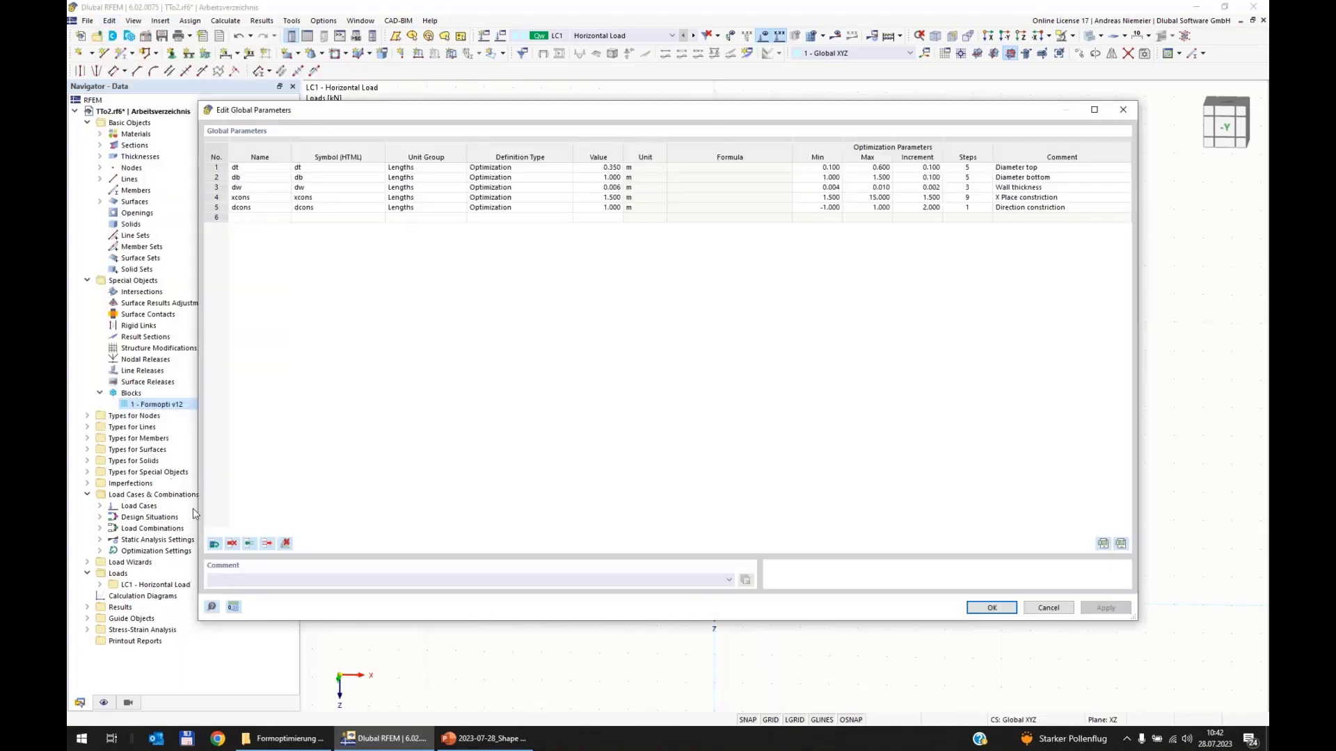
click(603, 178)
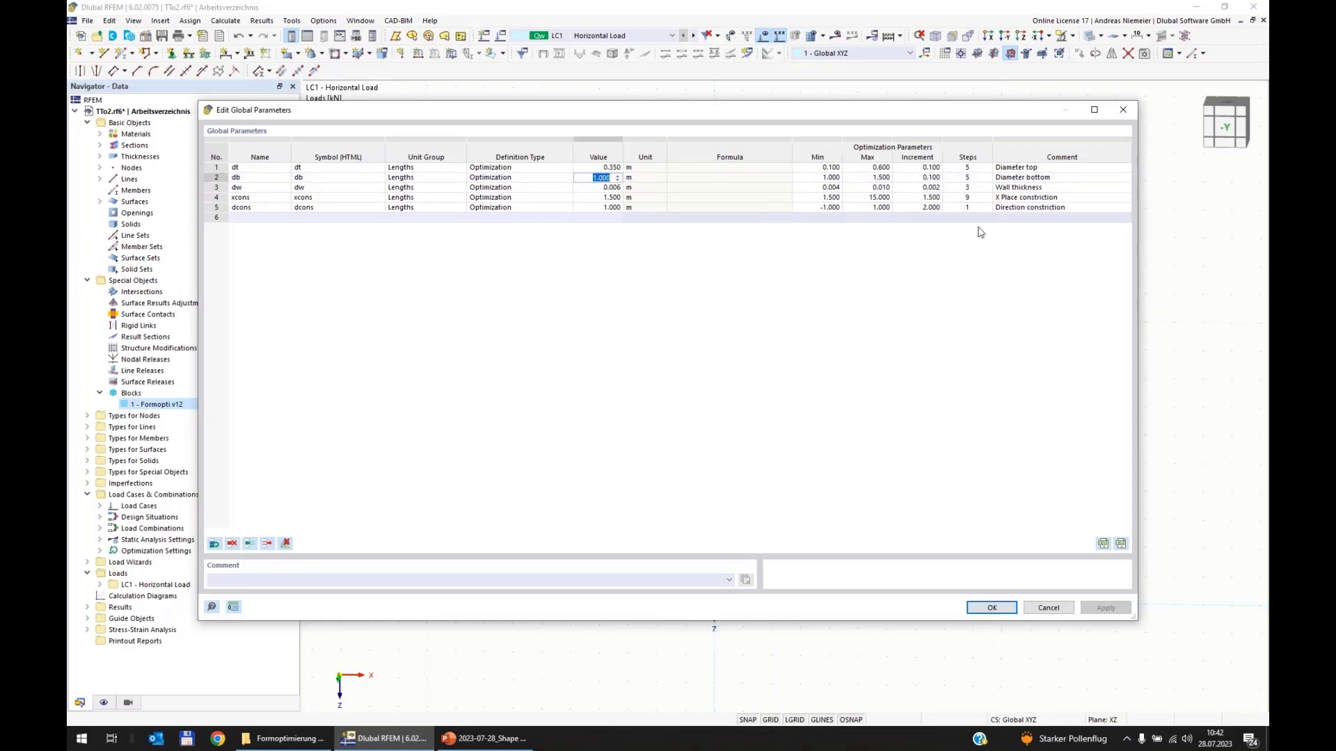
text(1,5)
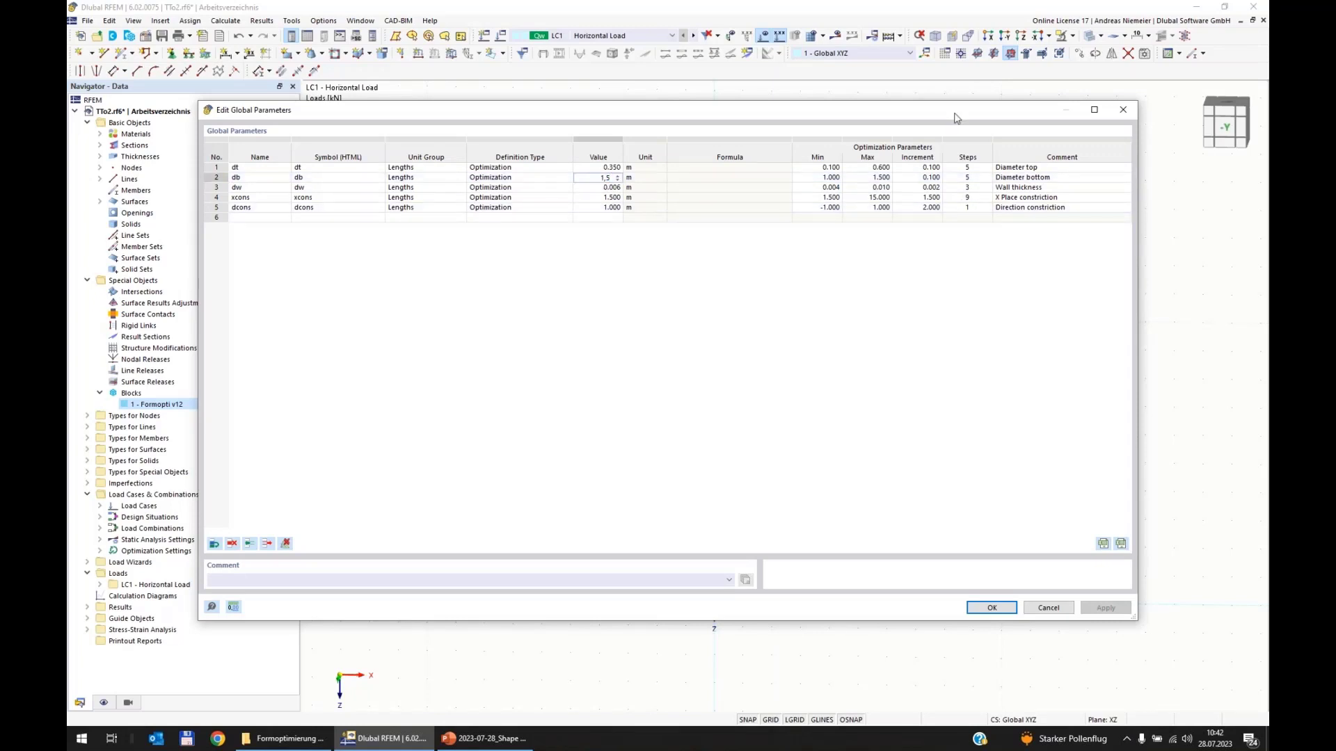
drag(667, 109, 112, 128)
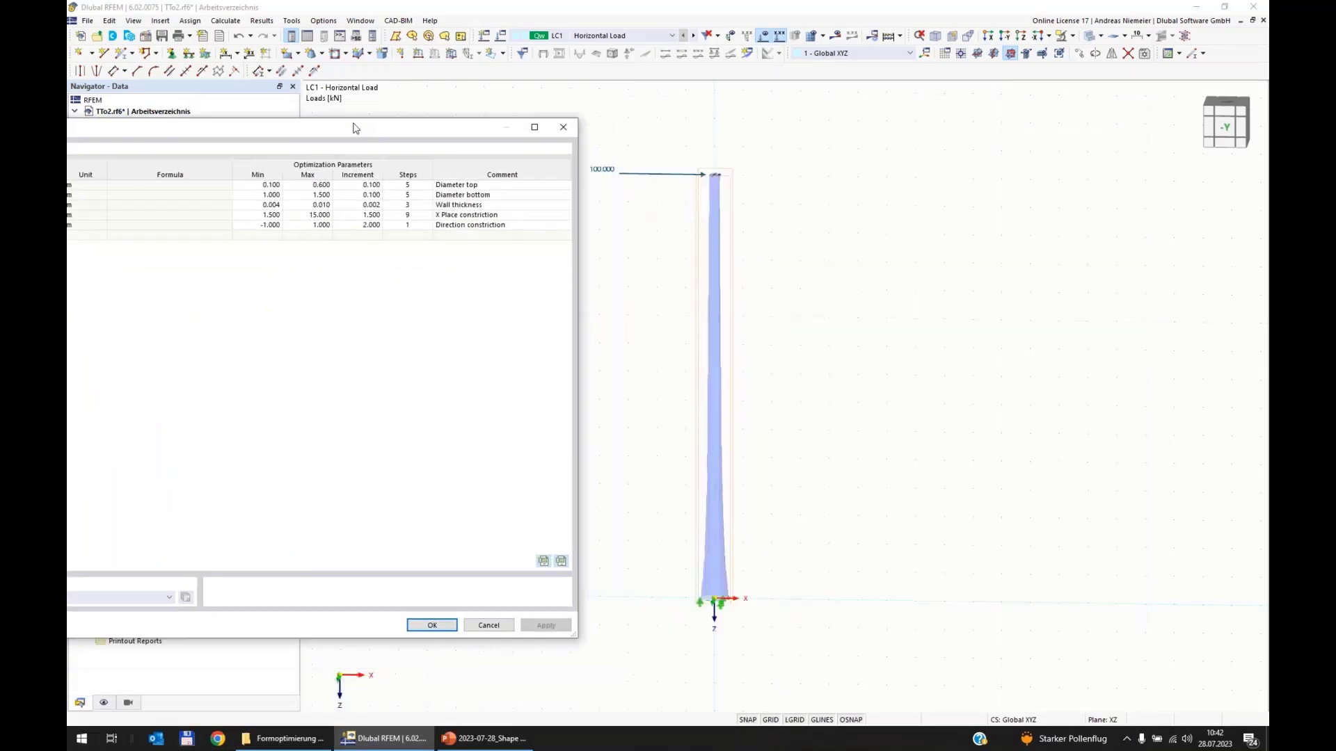
click(547, 208)
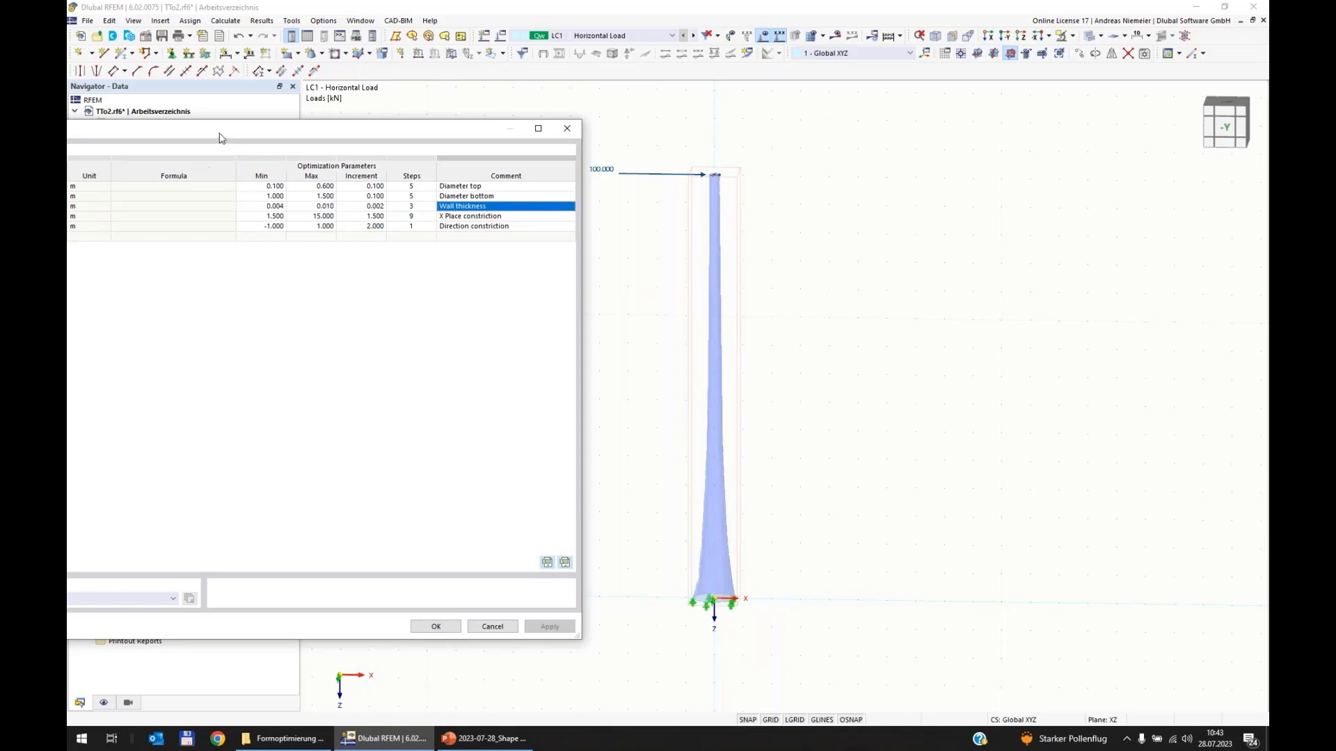
drag(218, 132, 706, 71)
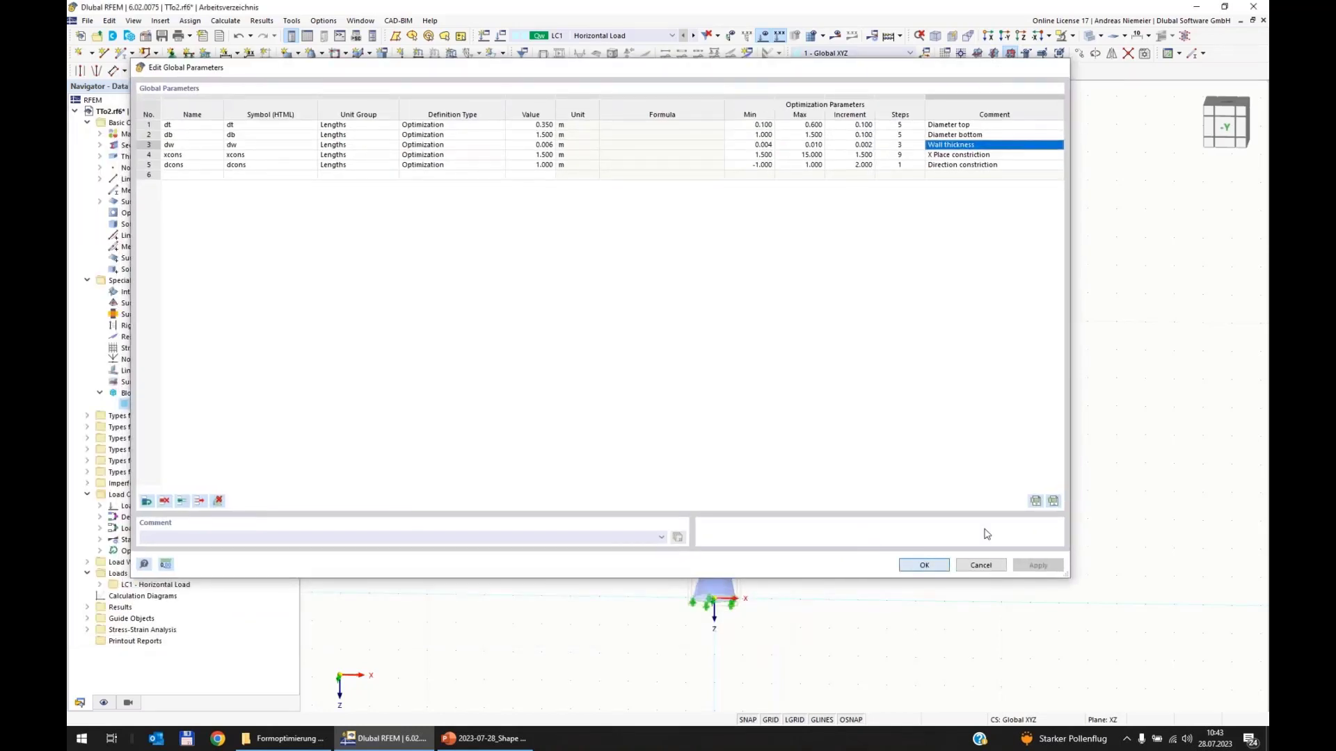
click(923, 565)
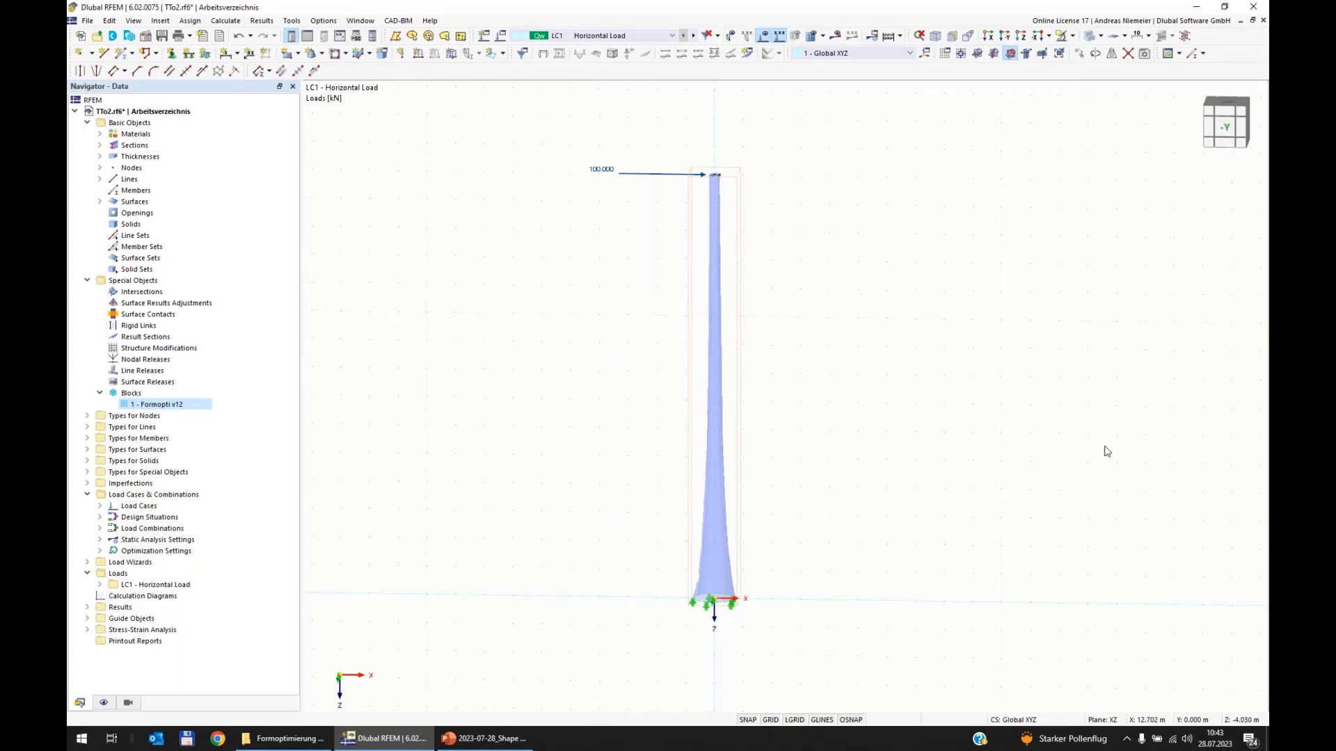
Step: Open the optimization settings and review the values to optimize: dt, db, dw, xcons and dcons
click(226, 20)
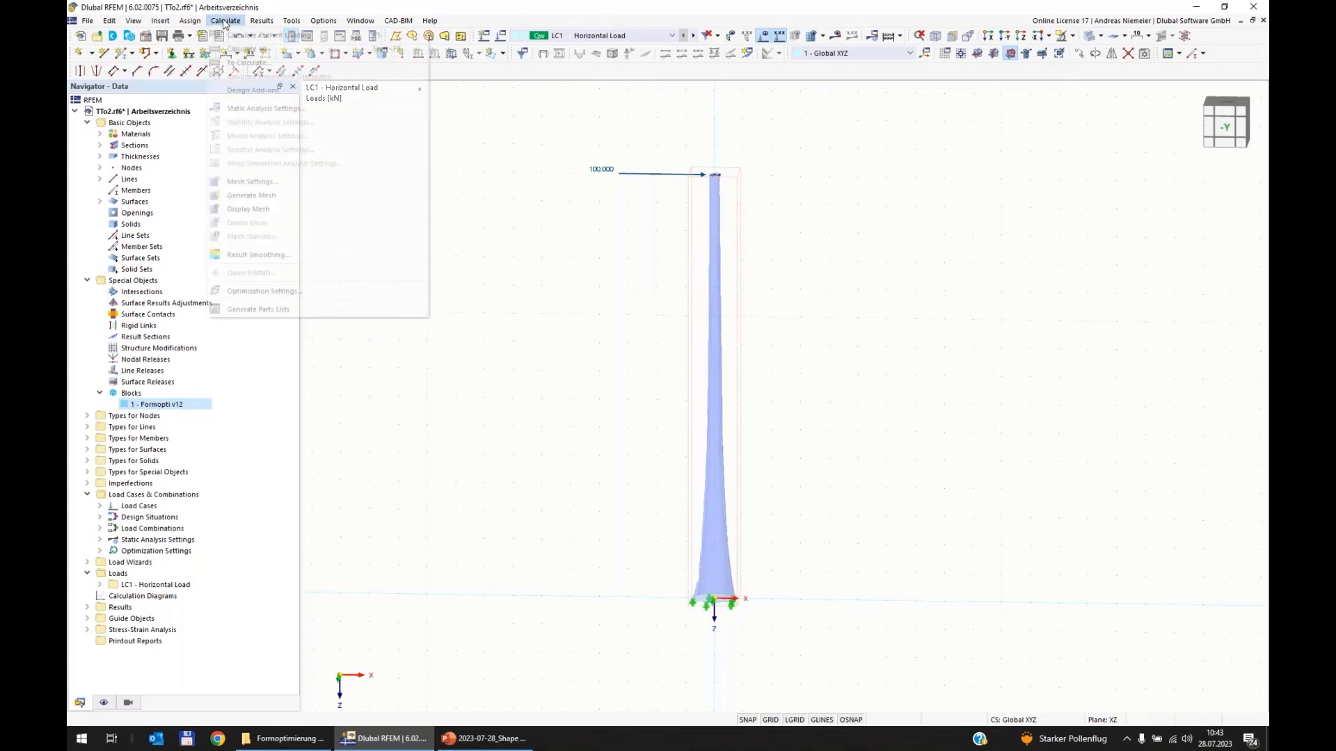
click(293, 292)
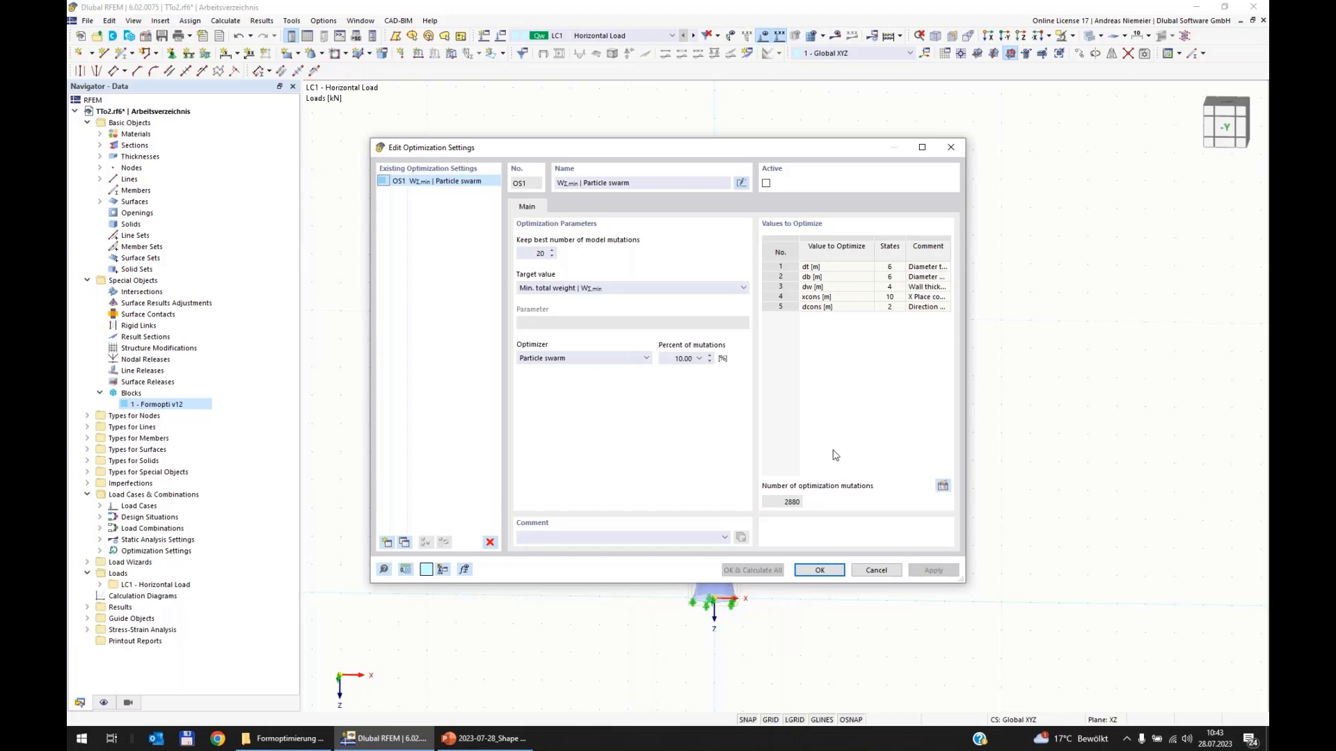
click(820, 270)
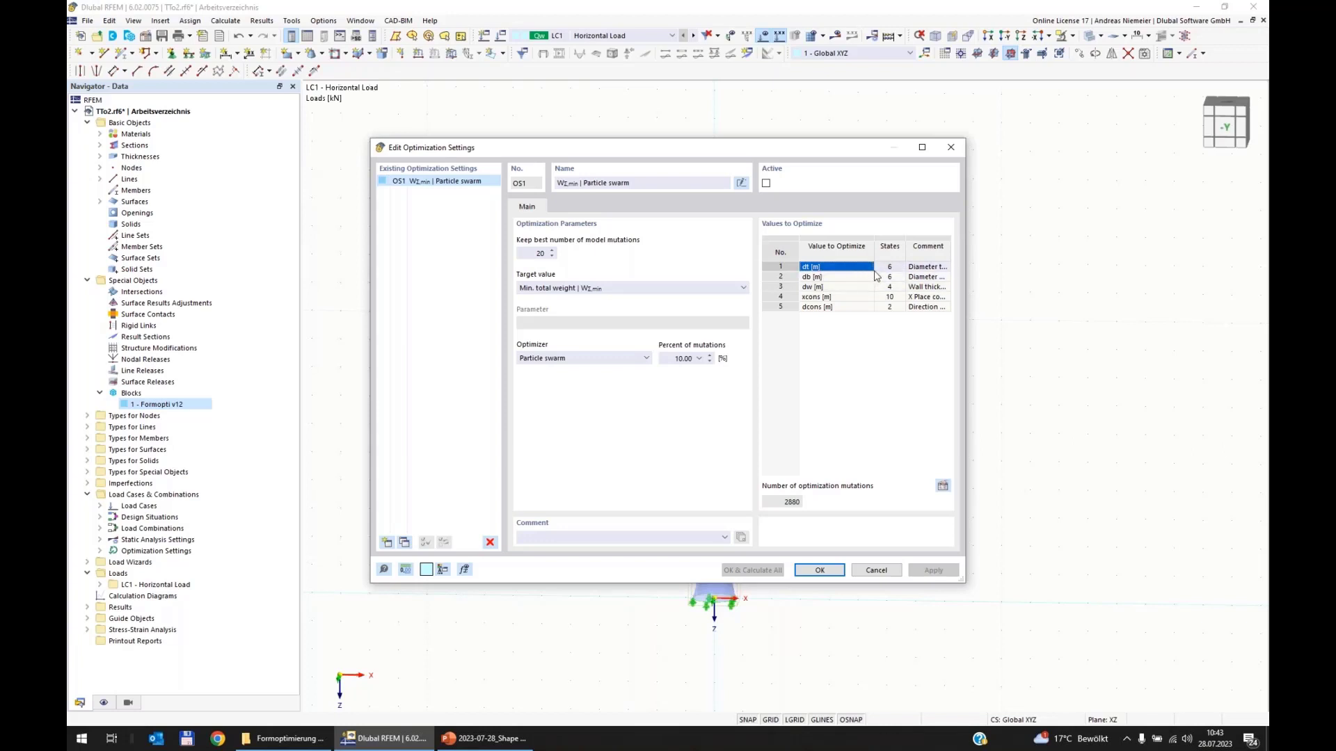
click(835, 277)
click(843, 287)
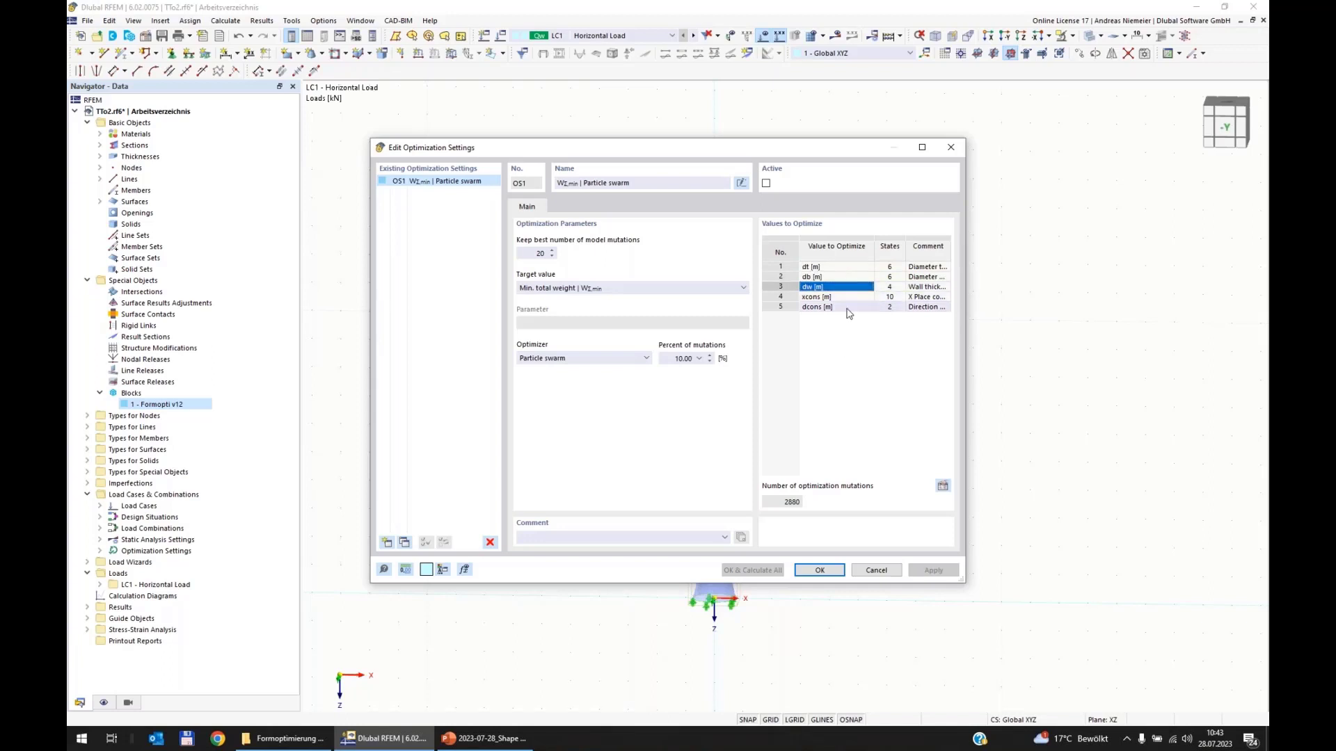
click(844, 297)
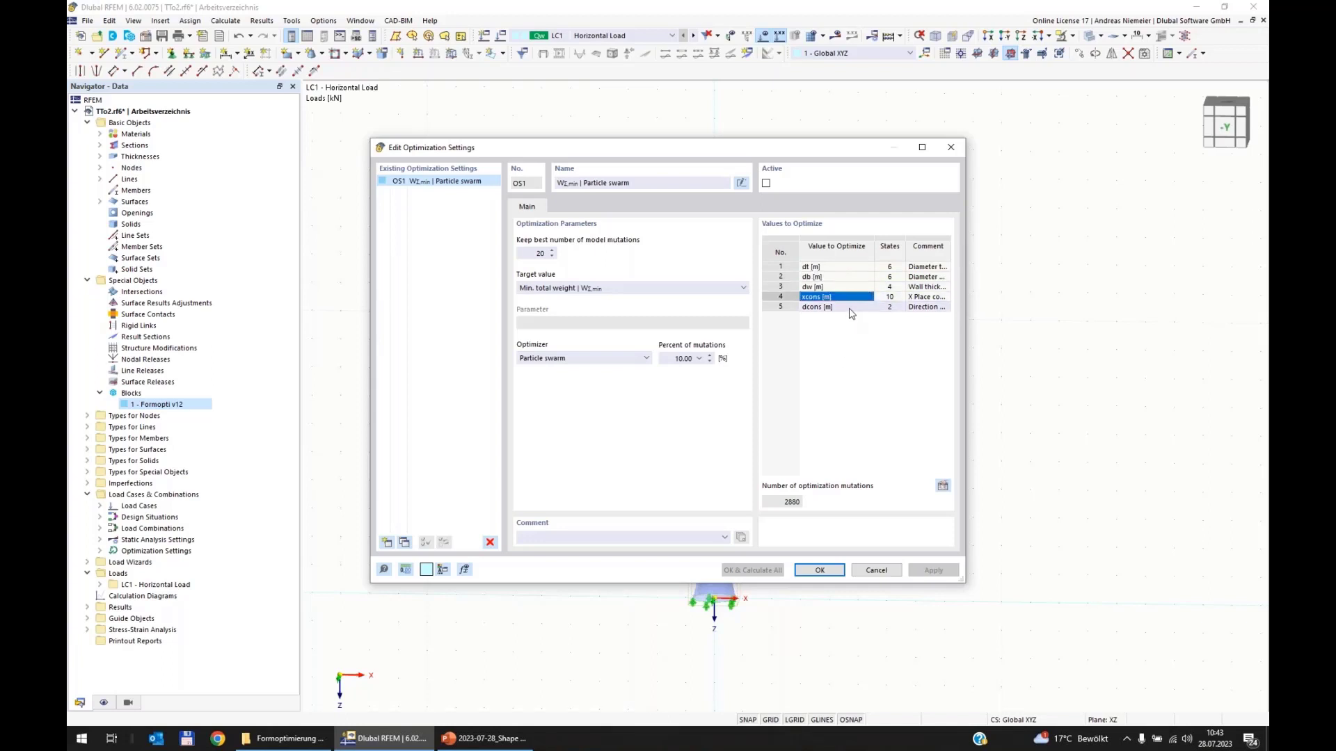
click(850, 310)
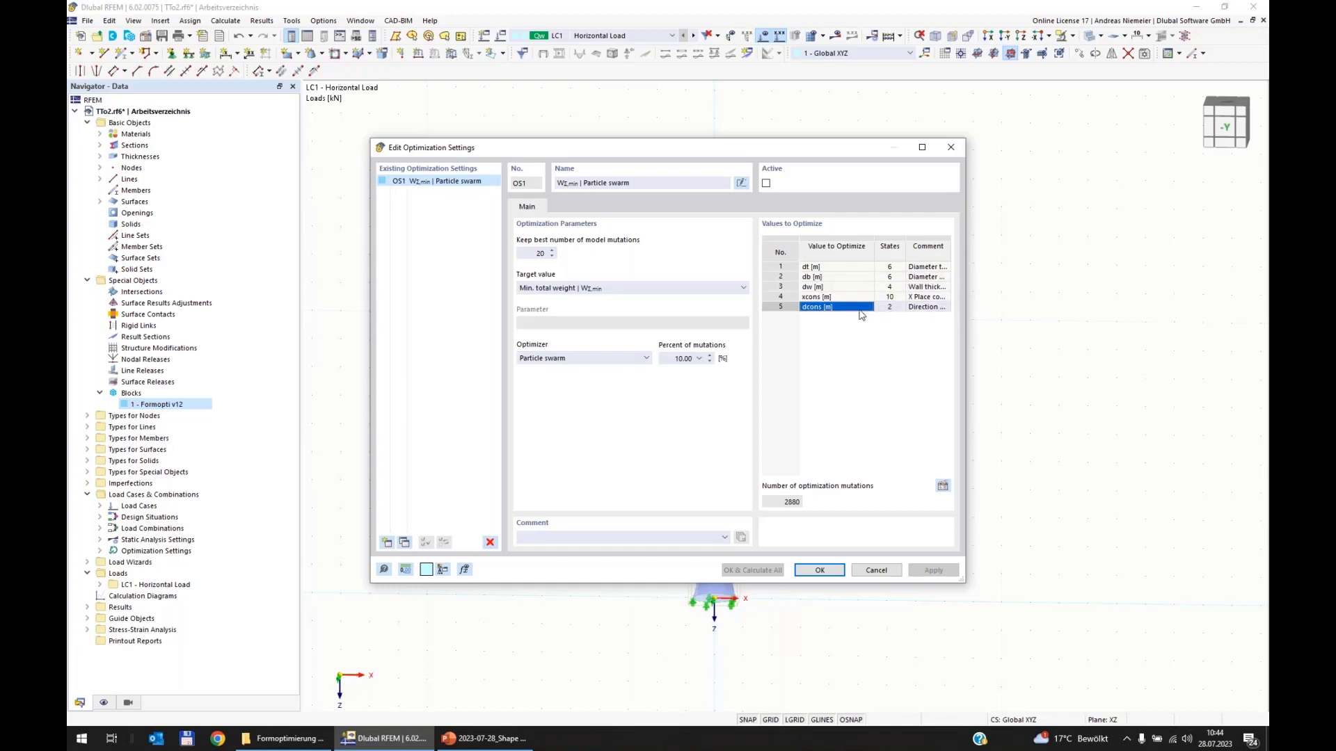
click(848, 268)
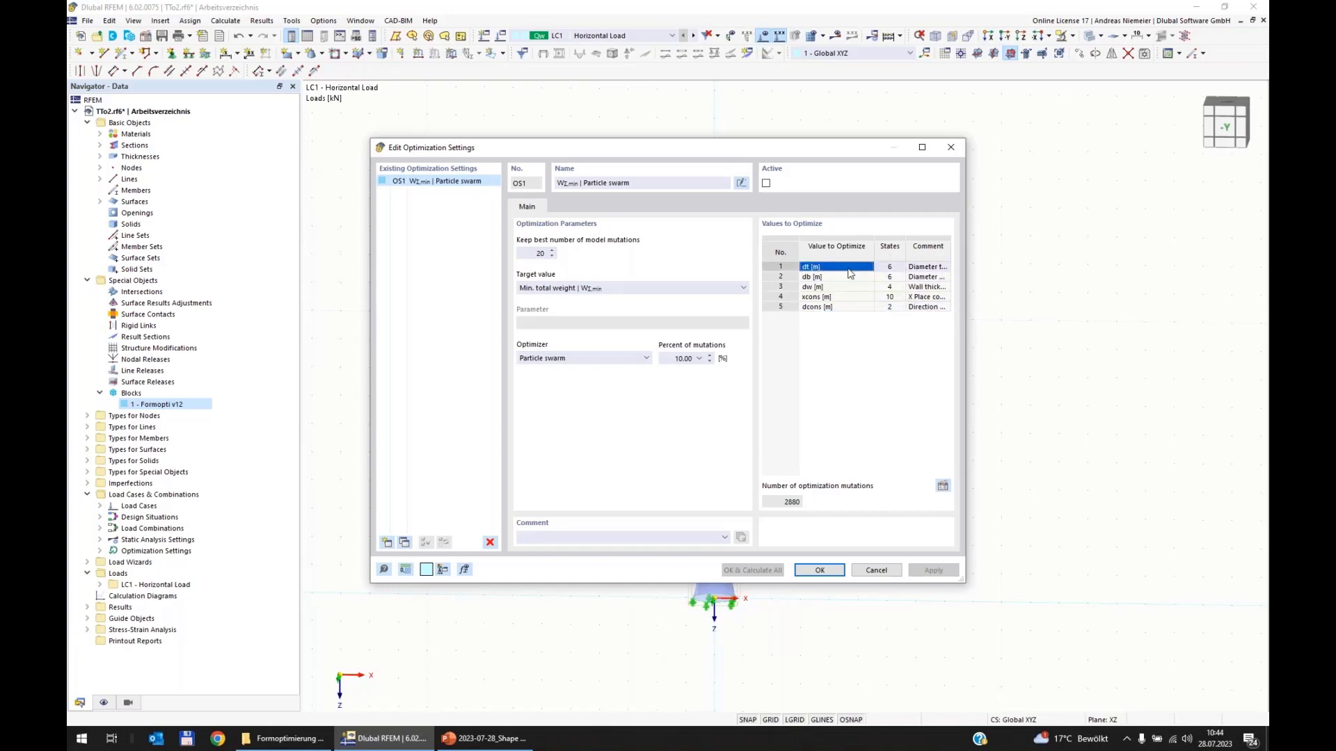
click(847, 278)
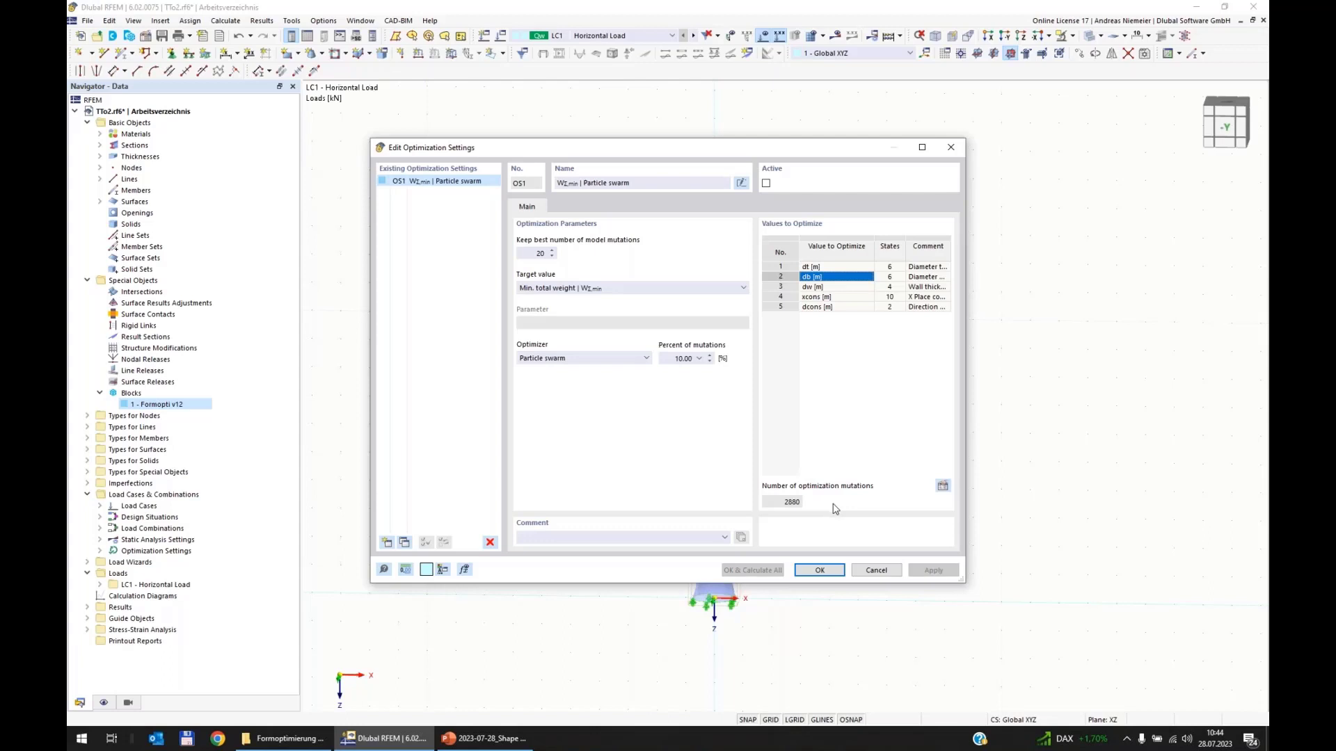
Step: Review the number of best model mutations to keep and the available target values, and close the optimization settings
click(537, 254)
click(636, 287)
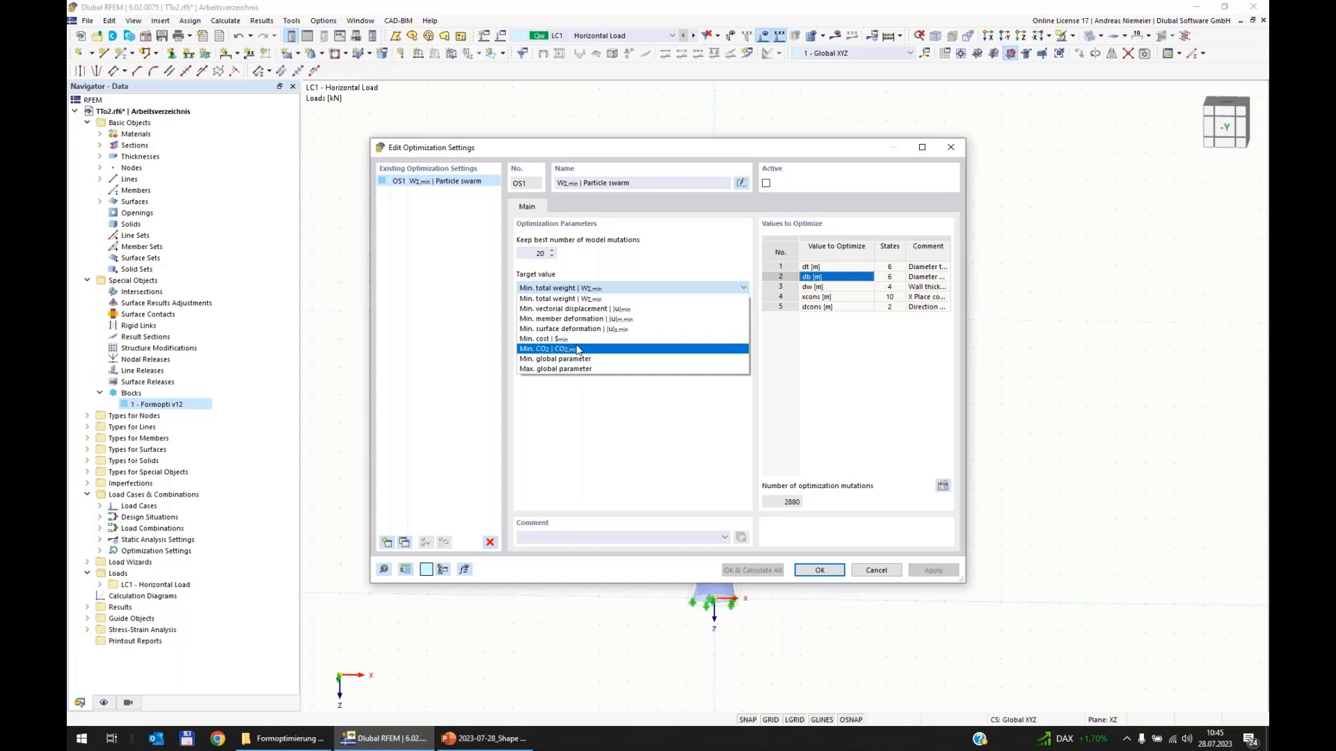
click(684, 288)
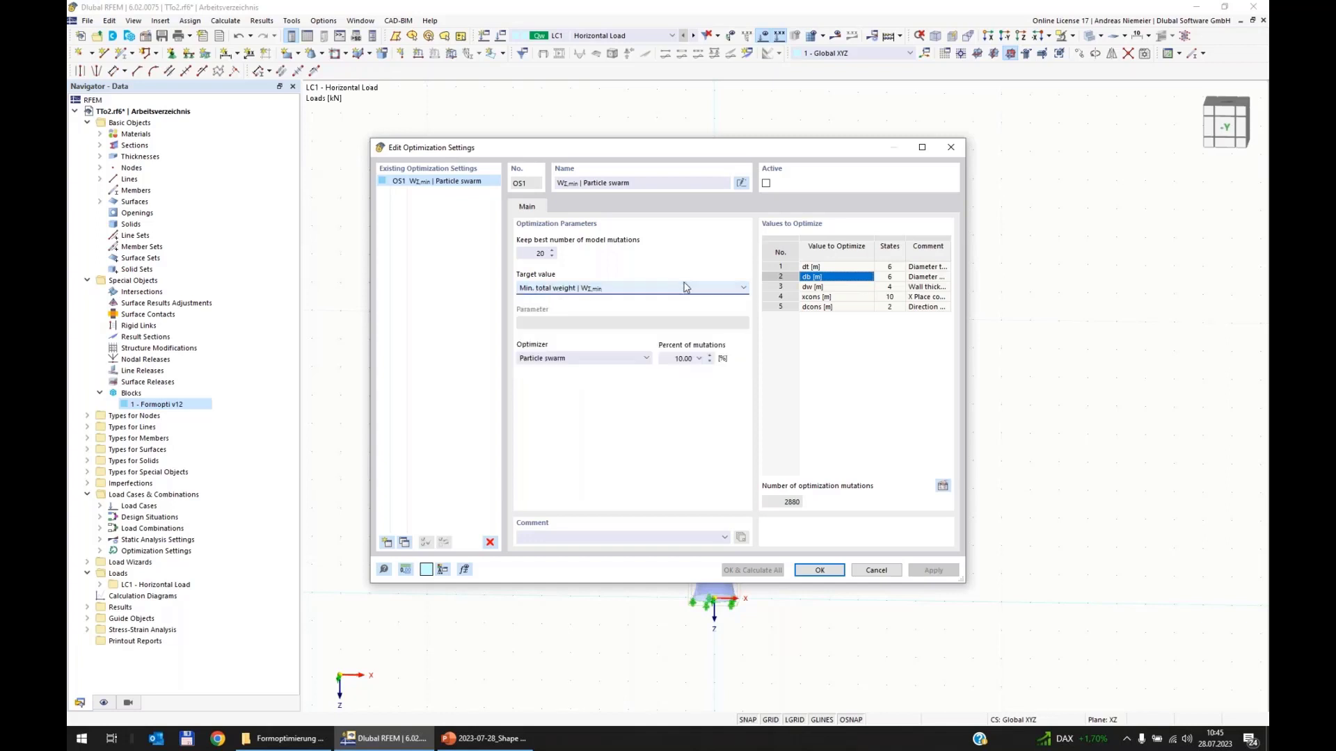
click(837, 575)
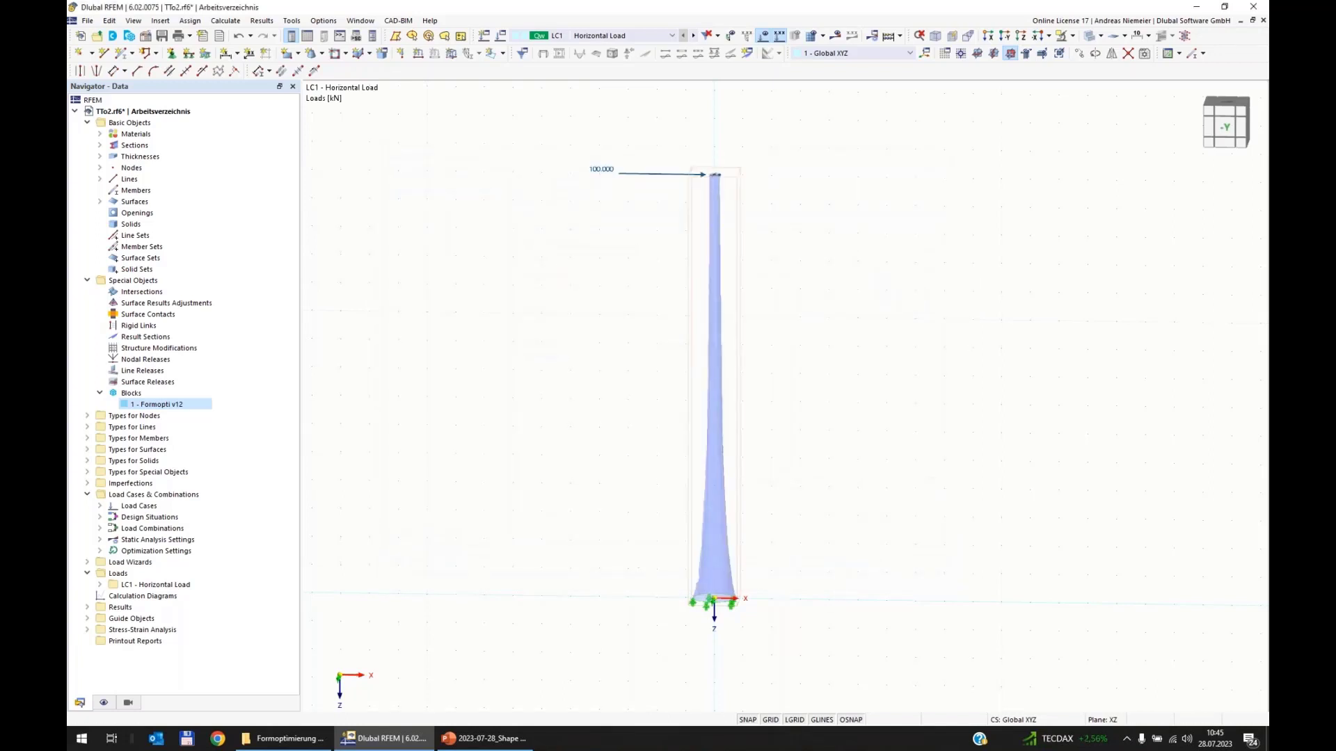
Step: Enable cost estimation for material 4 (S355) and set its surface weight unit cost to 1500 €/kg
click(101, 135)
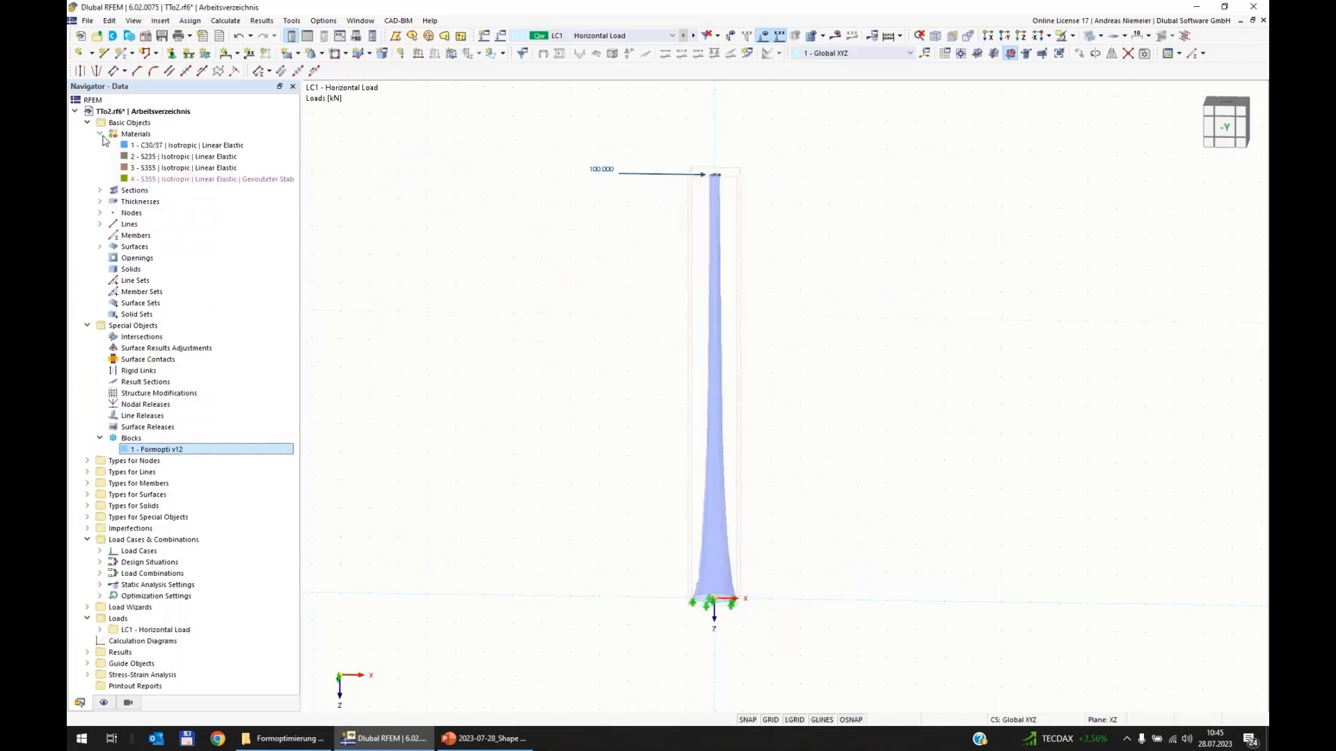
click(154, 180)
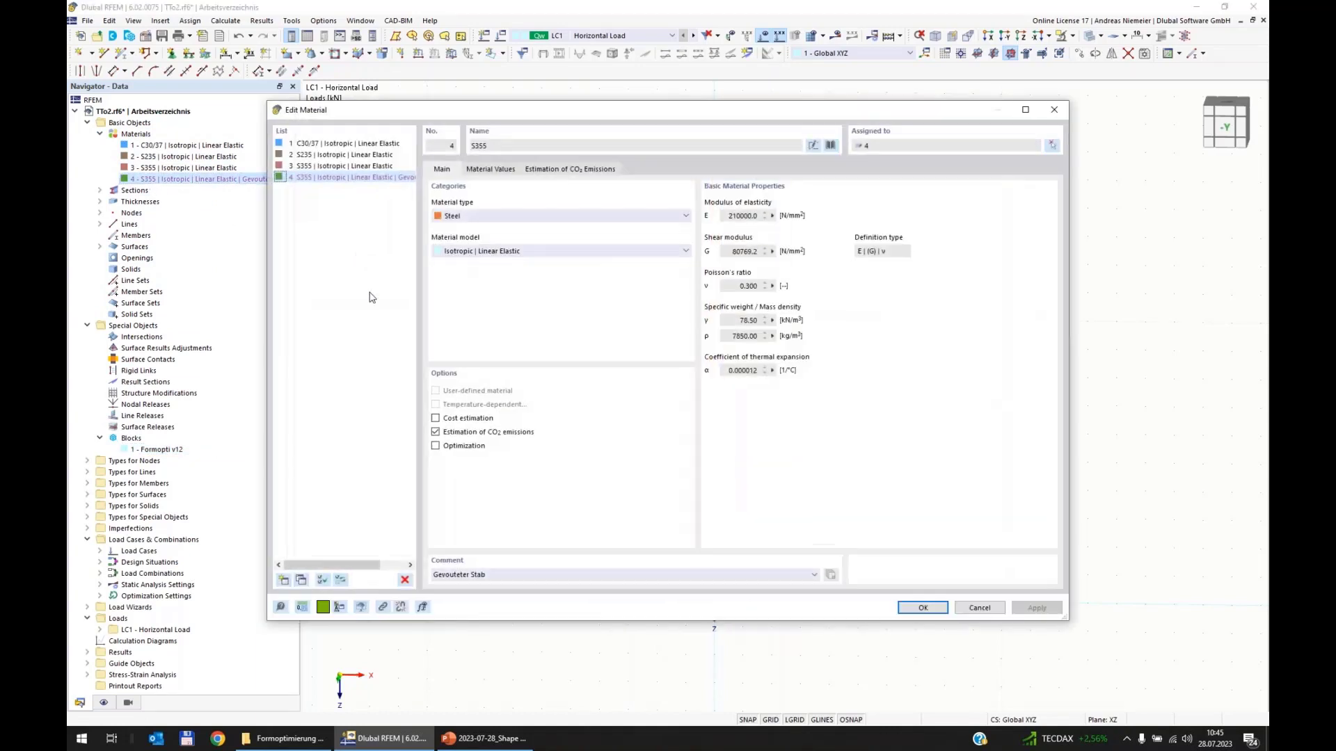
click(435, 419)
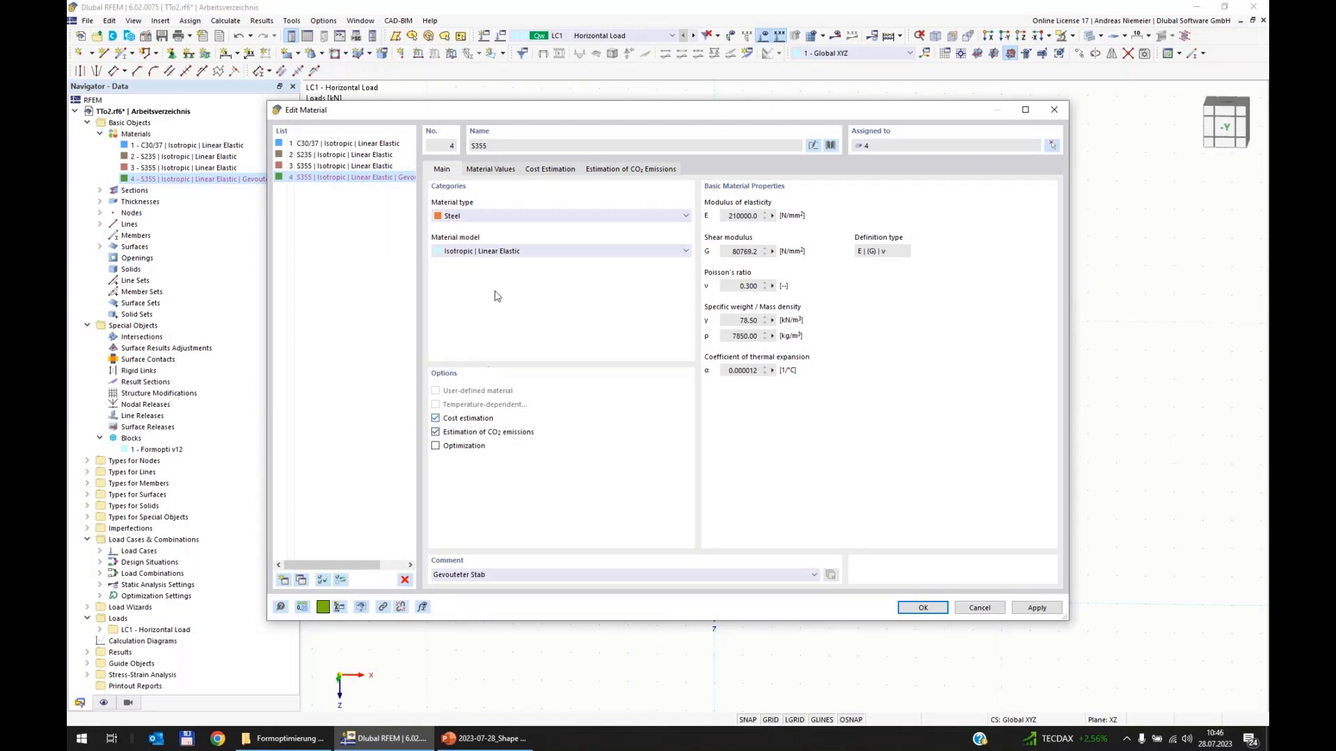
click(548, 170)
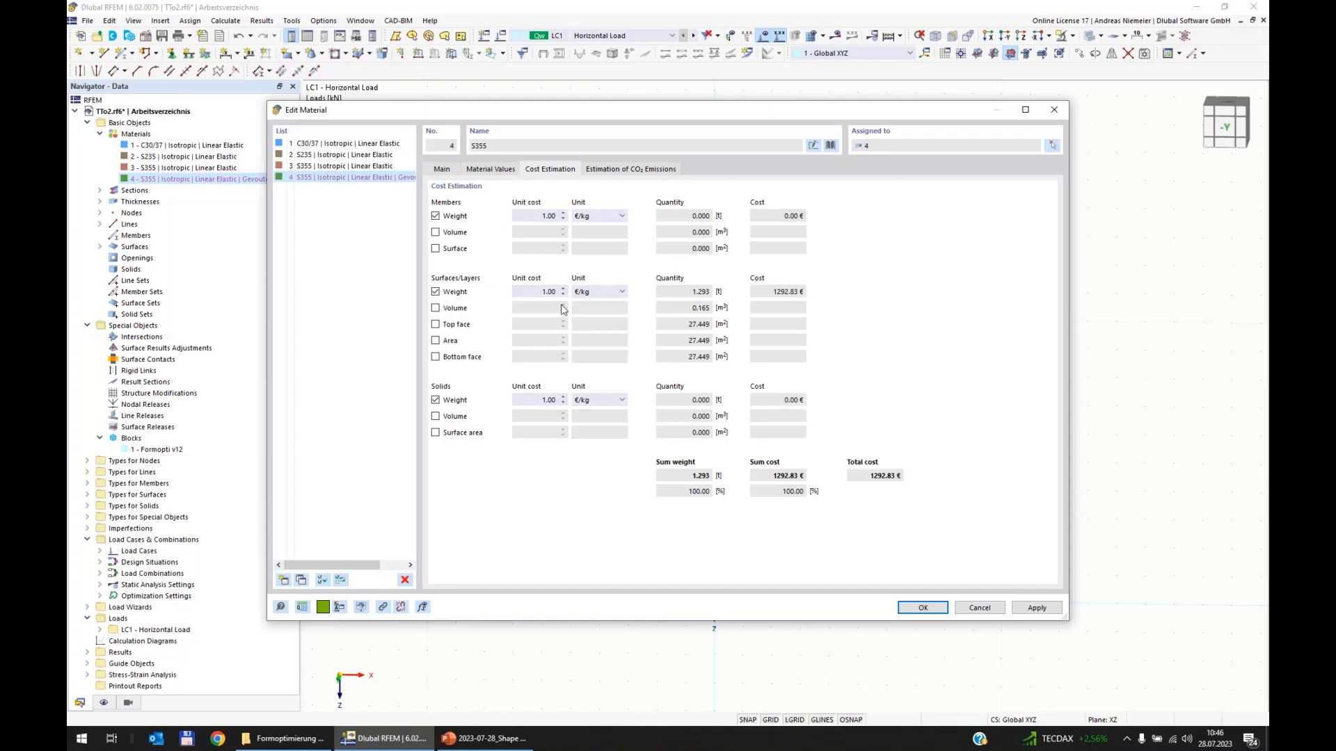
click(534, 291)
text(1500)
click(703, 295)
click(874, 479)
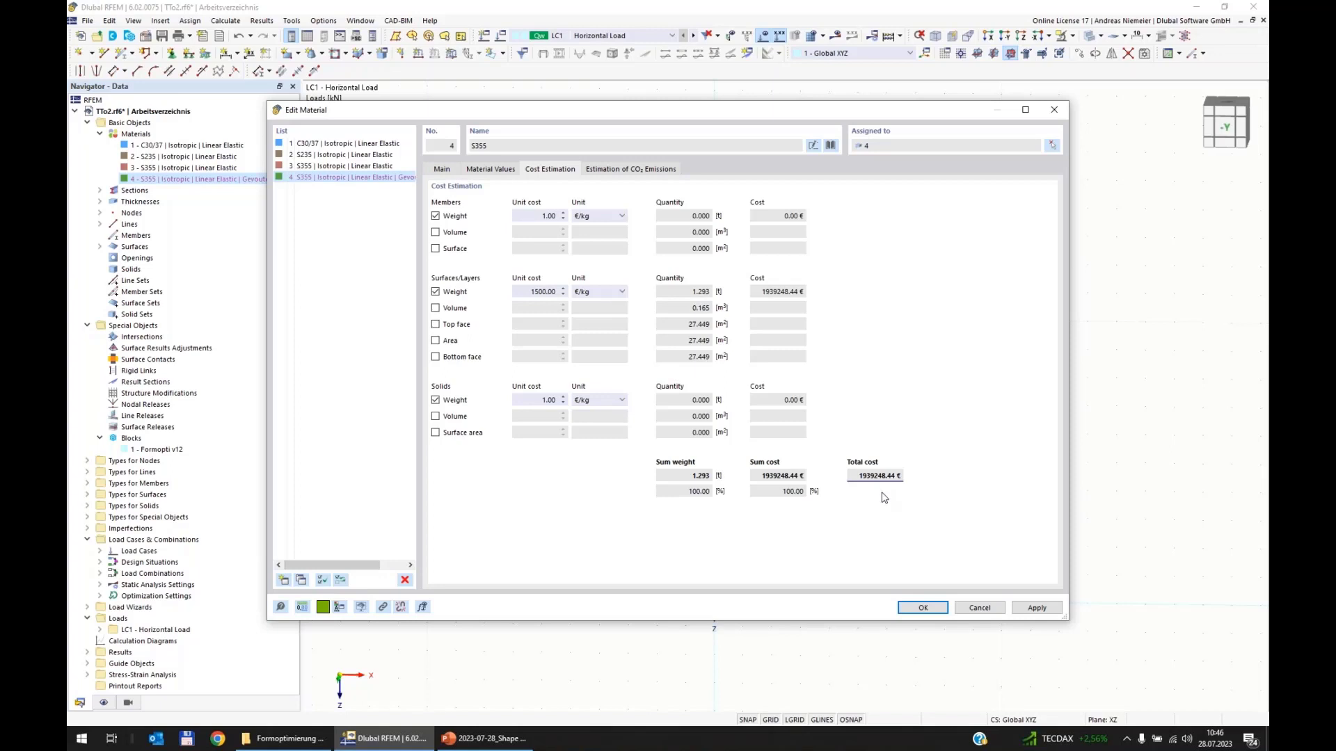
Step: Add an area-based surface cost of 20 €/m² and lower the surface weight unit cost to 1495 €/kg
click(540, 289)
click(436, 340)
double_click(541, 340)
text(20)
click(549, 292)
click(563, 294)
click(562, 294)
click(563, 294)
click(563, 294)
click(563, 294)
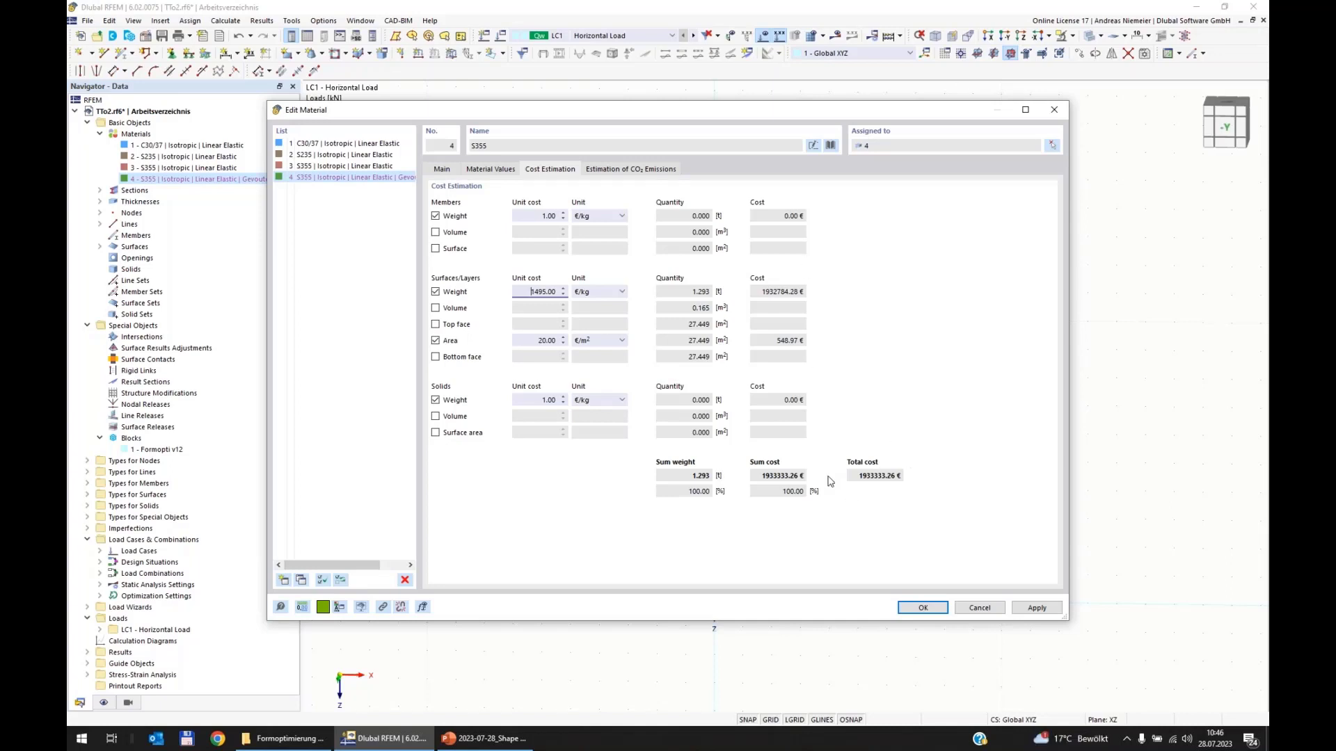
Step: Examine the material's CO2 emission estimation for surfaces and discard the material edits
click(631, 169)
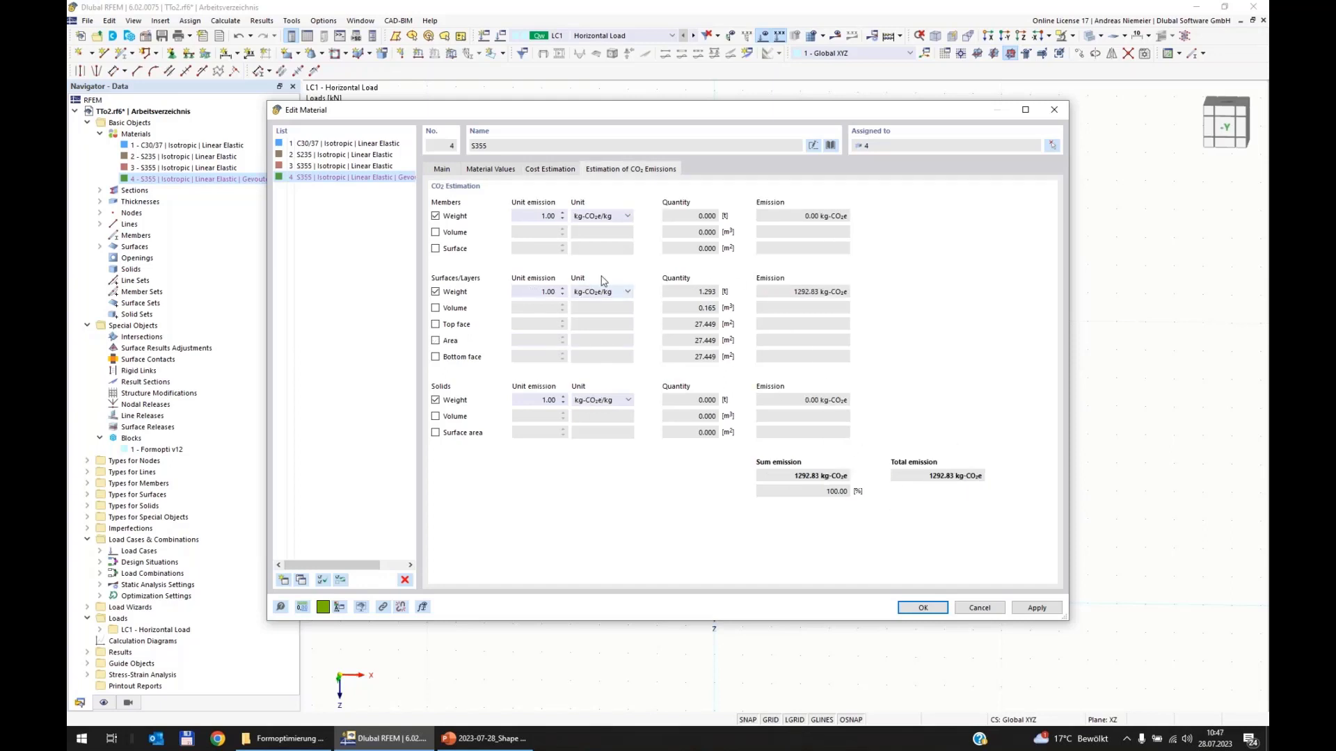
click(546, 292)
click(984, 610)
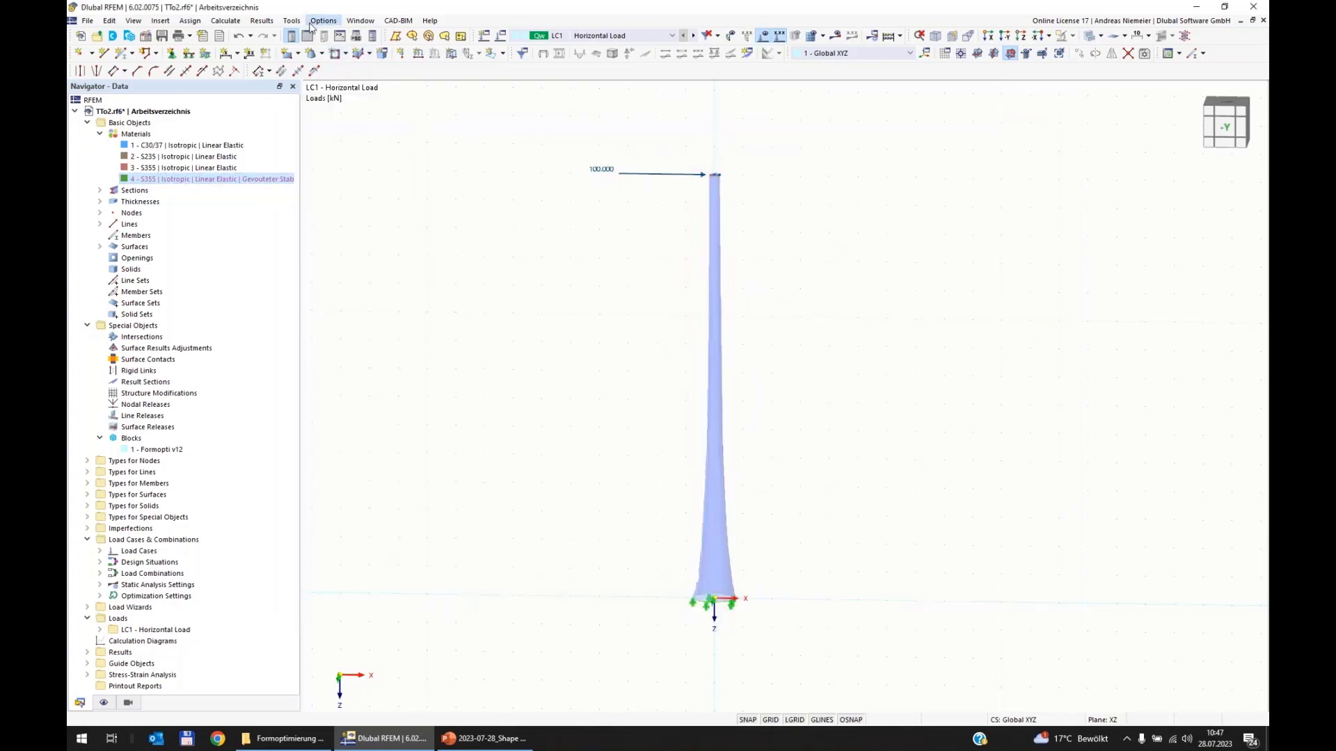
Step: Reopen the optimization settings and choose Min. total weight as the target value
click(225, 21)
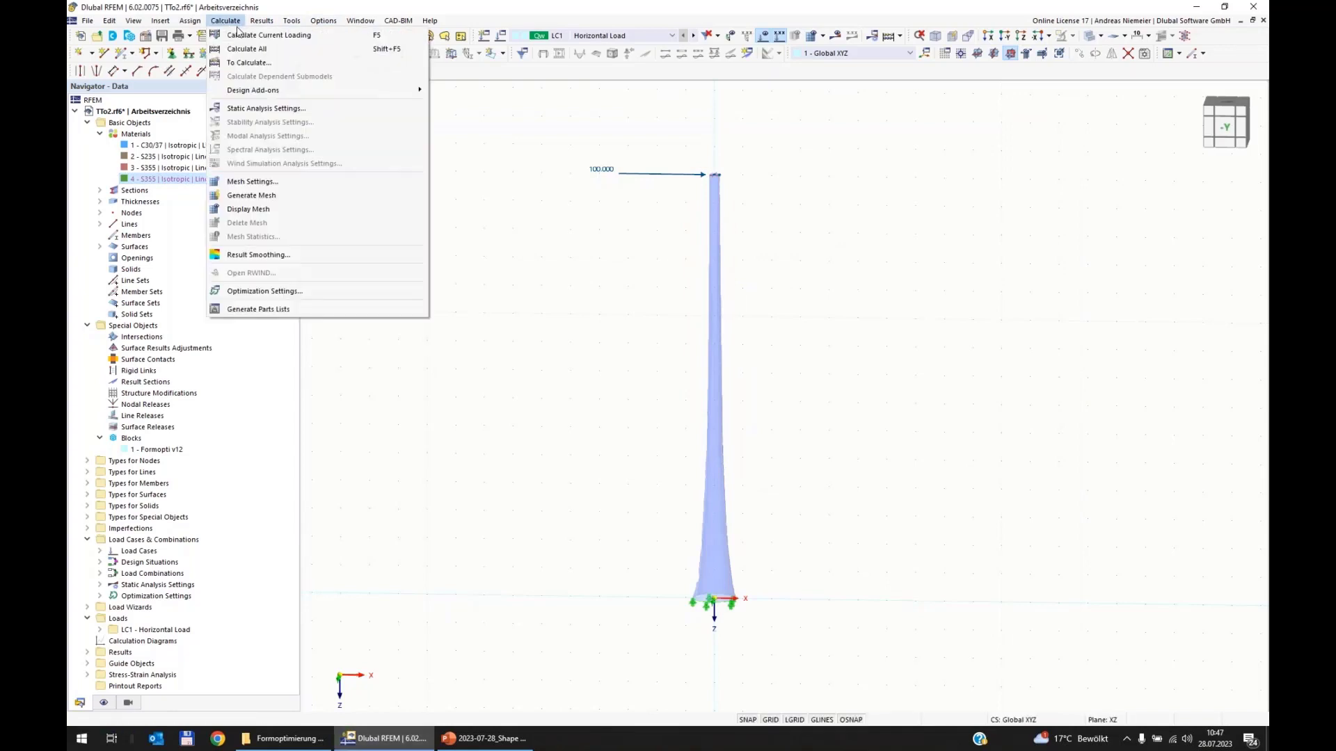
click(264, 291)
click(551, 288)
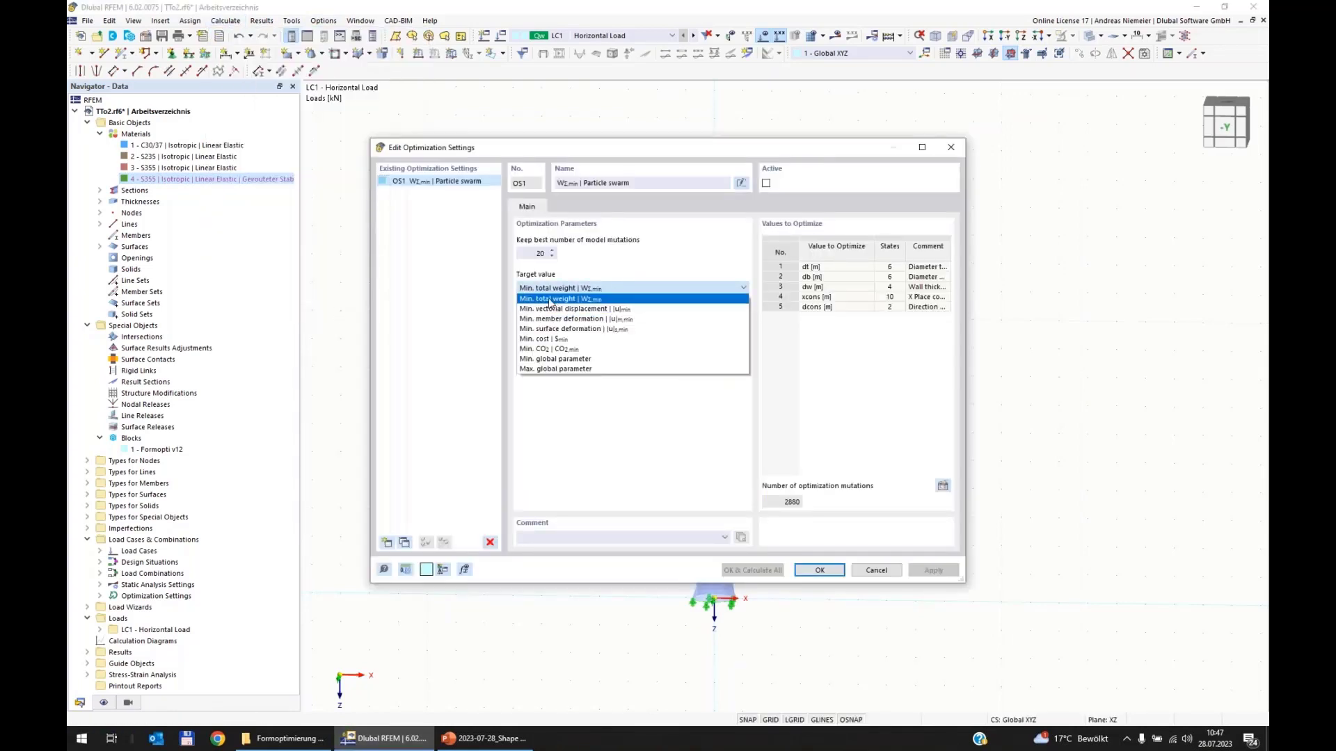
click(549, 299)
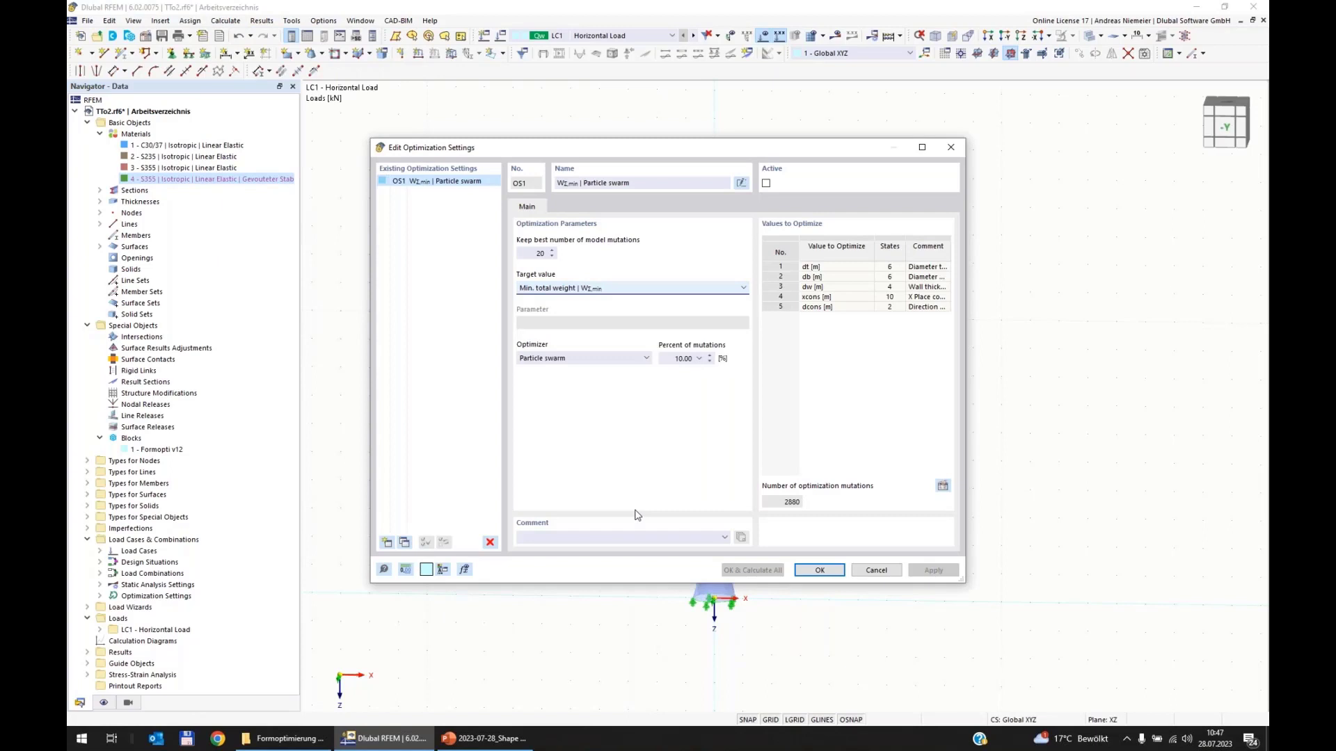
Step: Set the optimizer to All mutations and check the number of mutations to keep and the number of optimization mutations
click(595, 359)
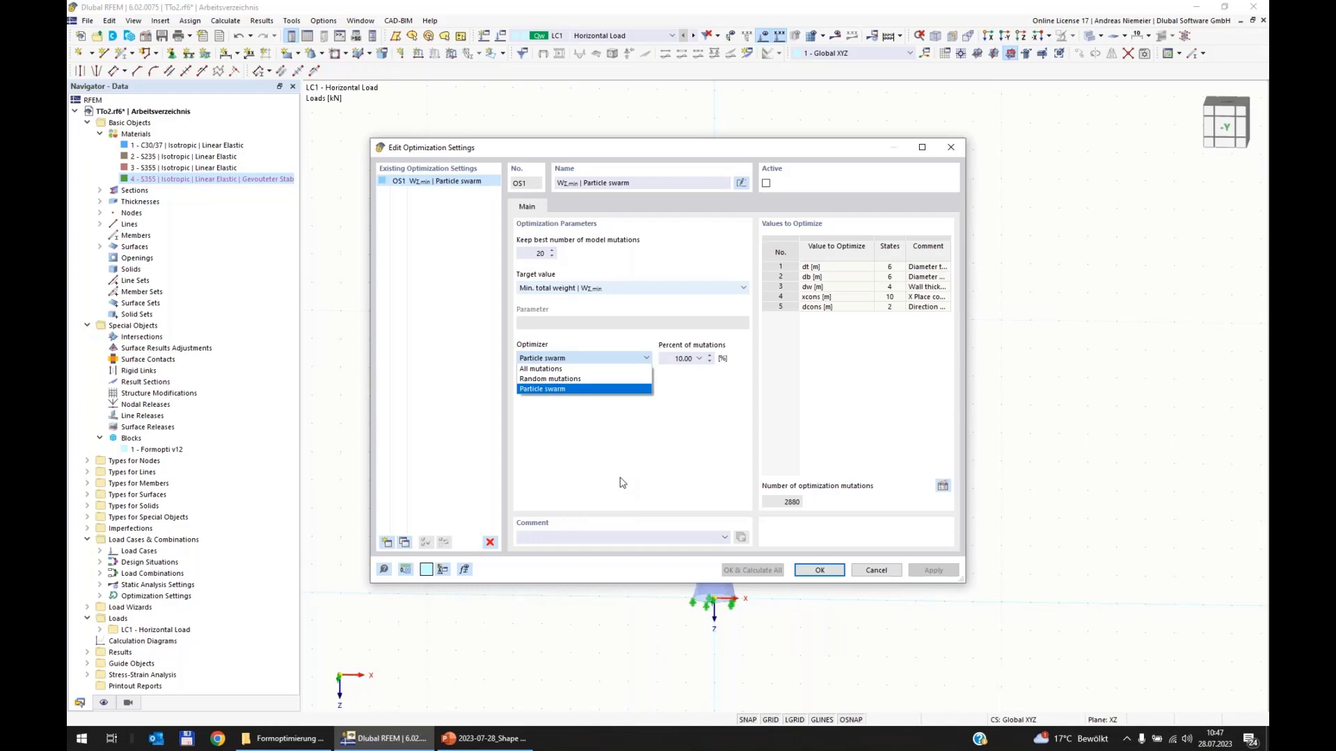
click(556, 369)
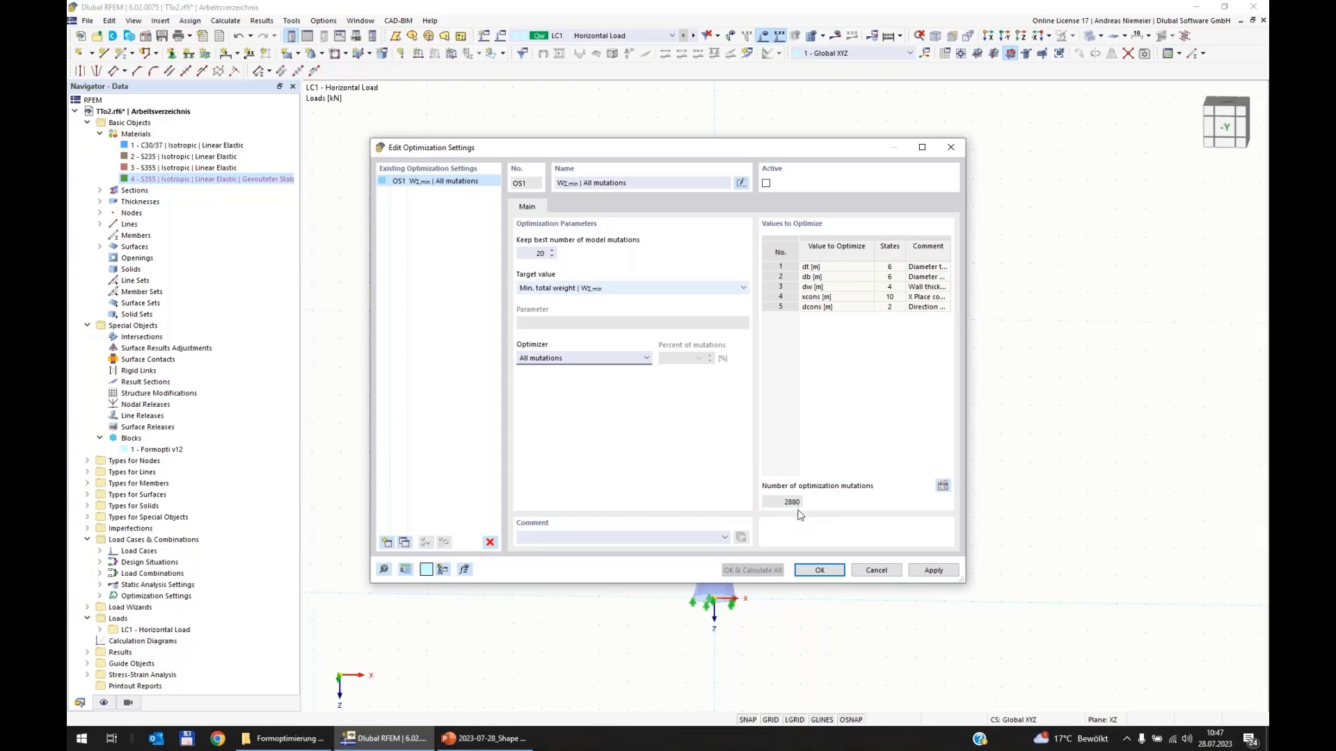
click(530, 253)
double_click(530, 252)
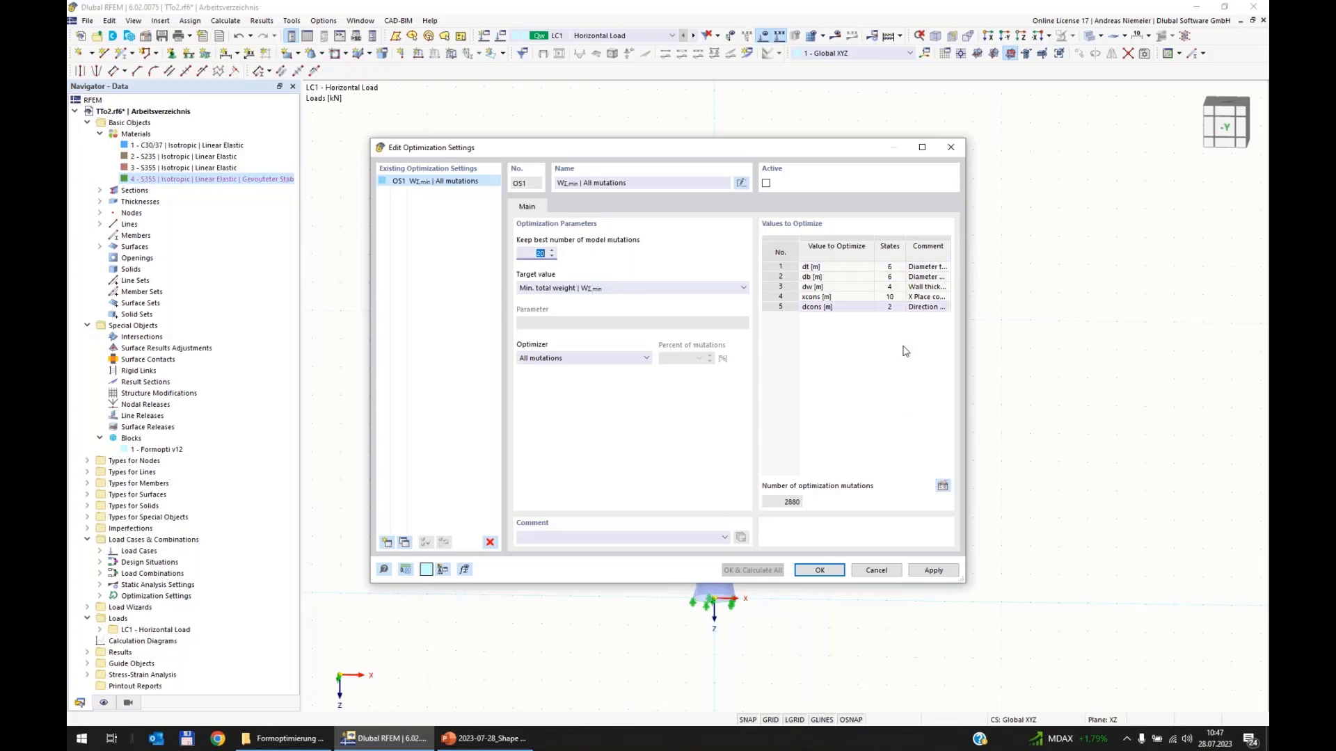
double_click(785, 502)
Step: Try the Random mutations optimizer and open its percent of mutations for editing
click(554, 359)
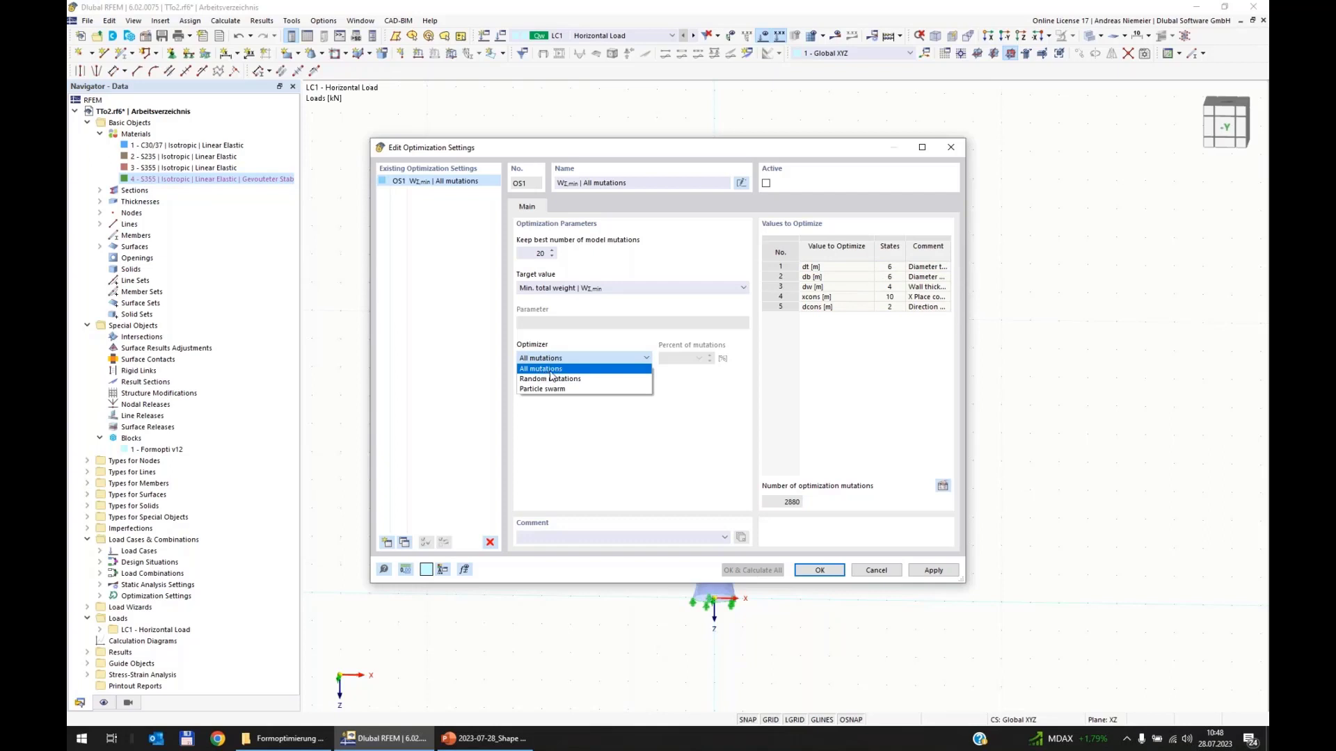
click(551, 379)
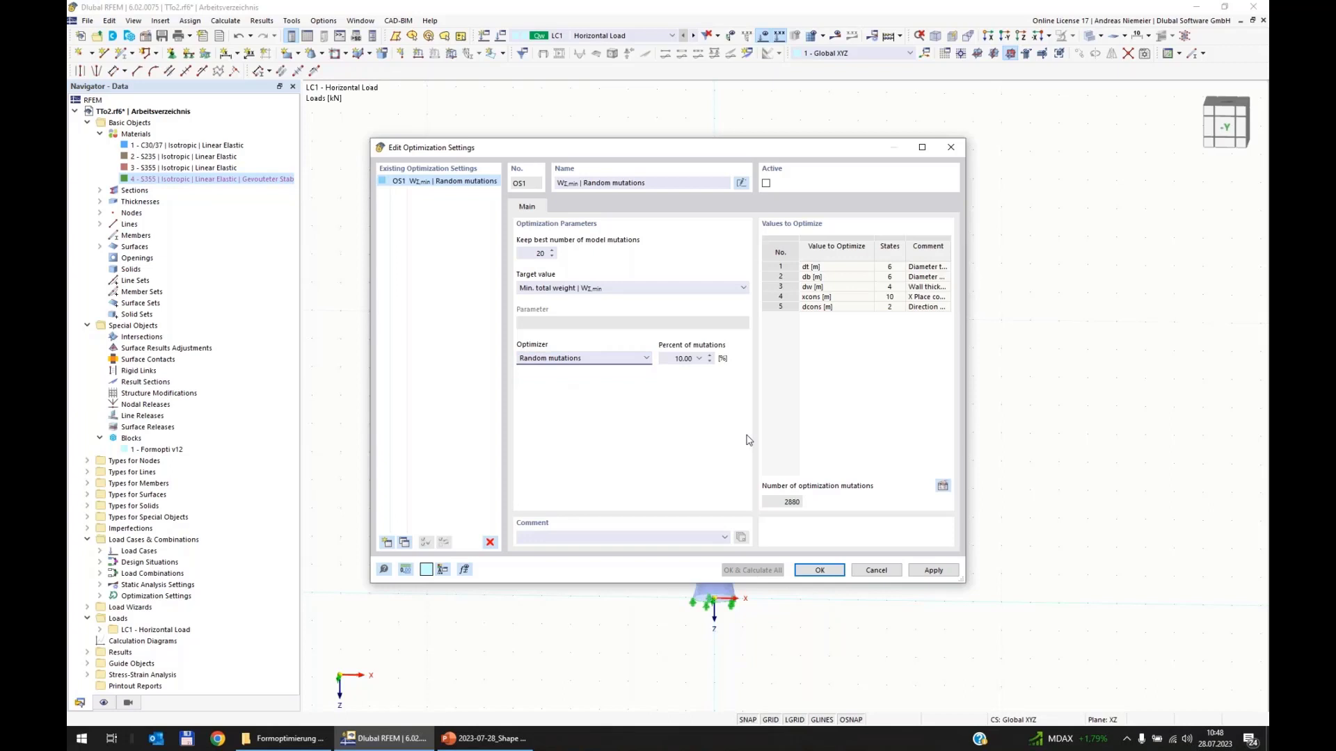
double_click(675, 358)
Step: Set the optimizer to Particle swarm and open its percent of mutations for editing
click(596, 361)
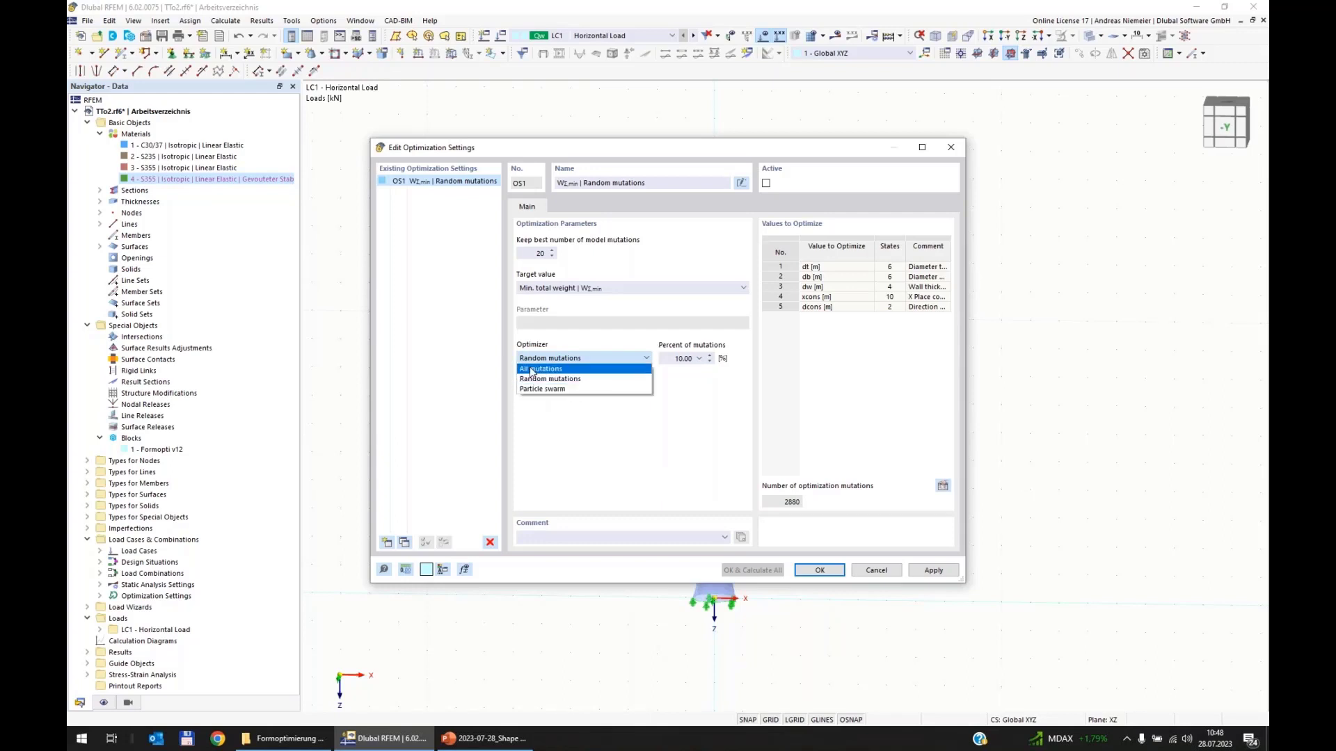
click(535, 389)
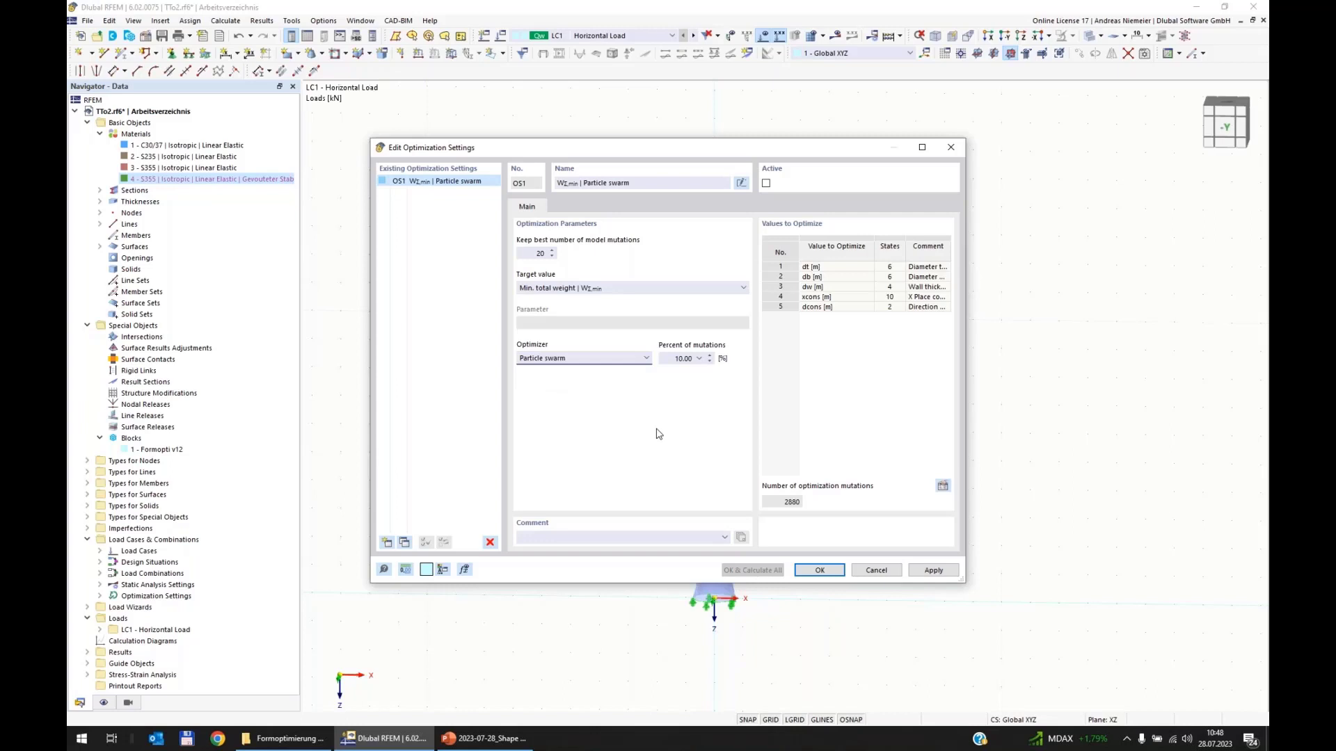
click(671, 359)
Step: Open the diagram file Partikel blanko enu.snag from the Formoptimierung gevoutete Stäbe folder in Snagit Editor
click(265, 739)
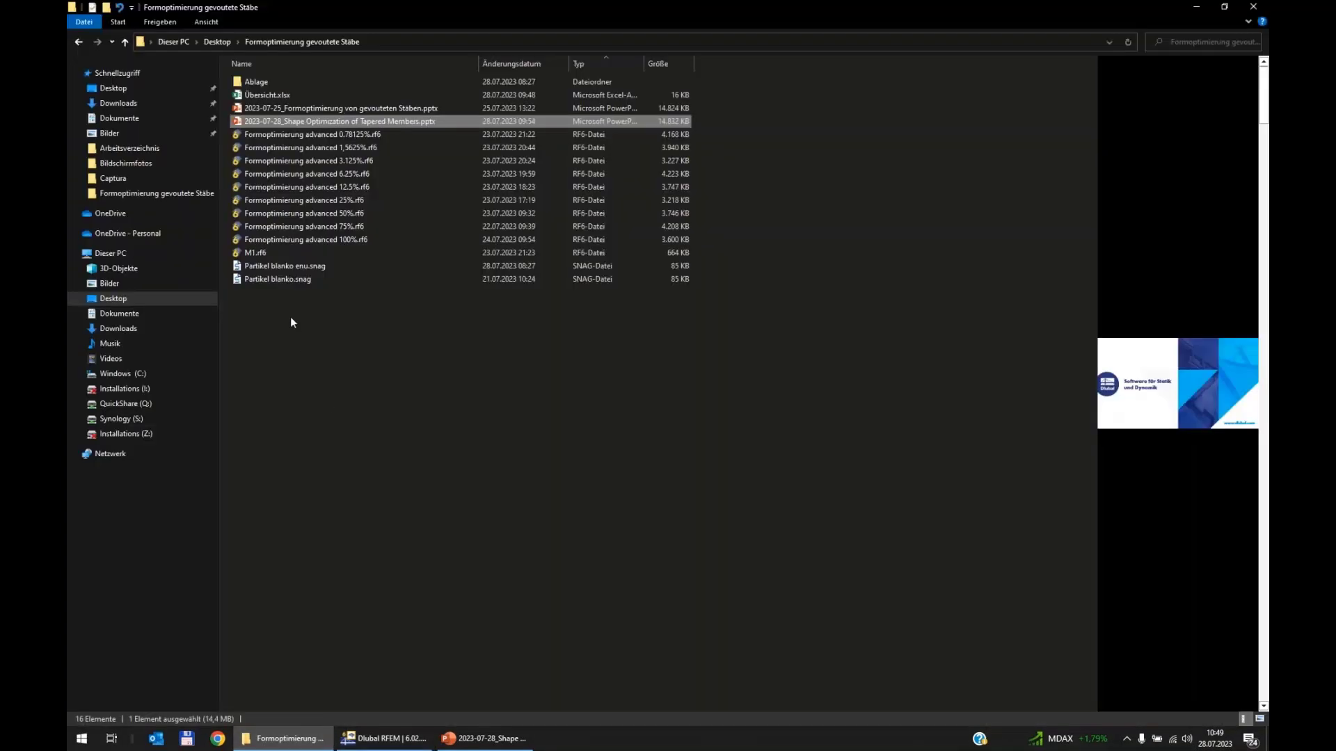
right_click(295, 266)
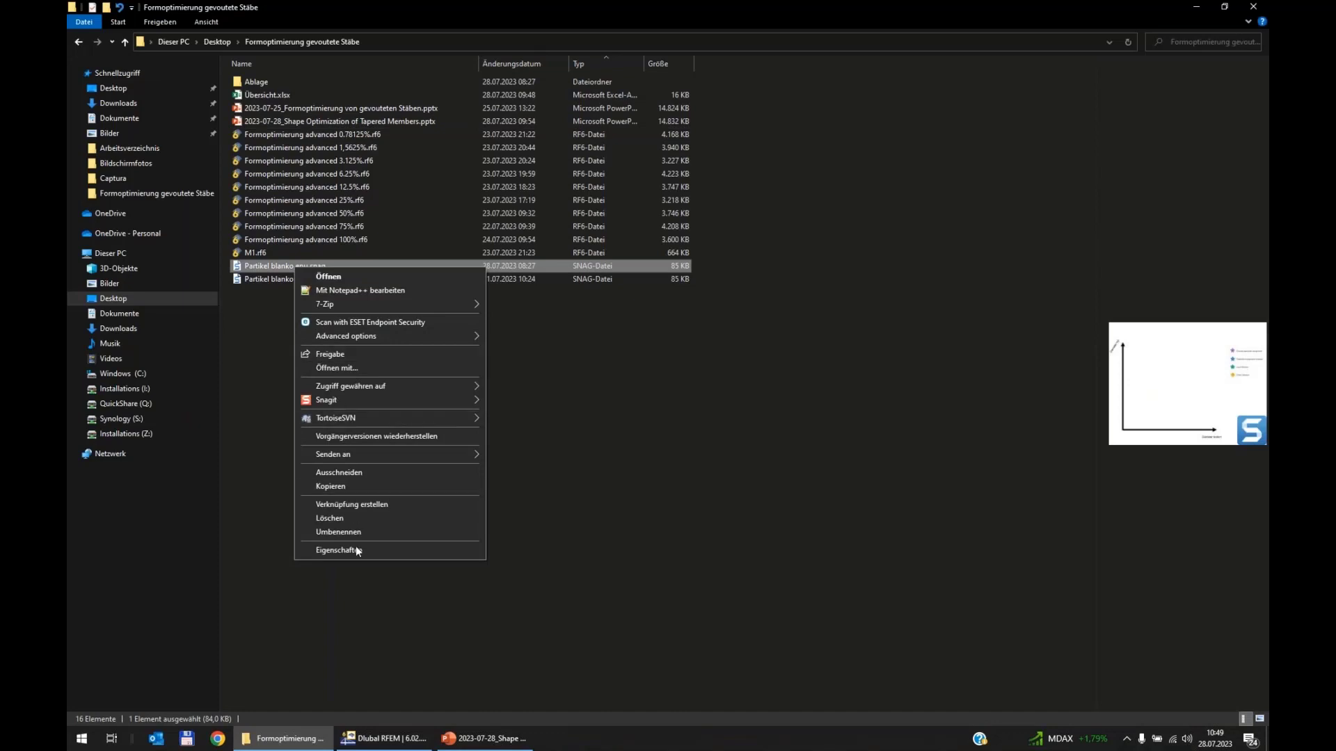
click(265, 266)
double_click(265, 265)
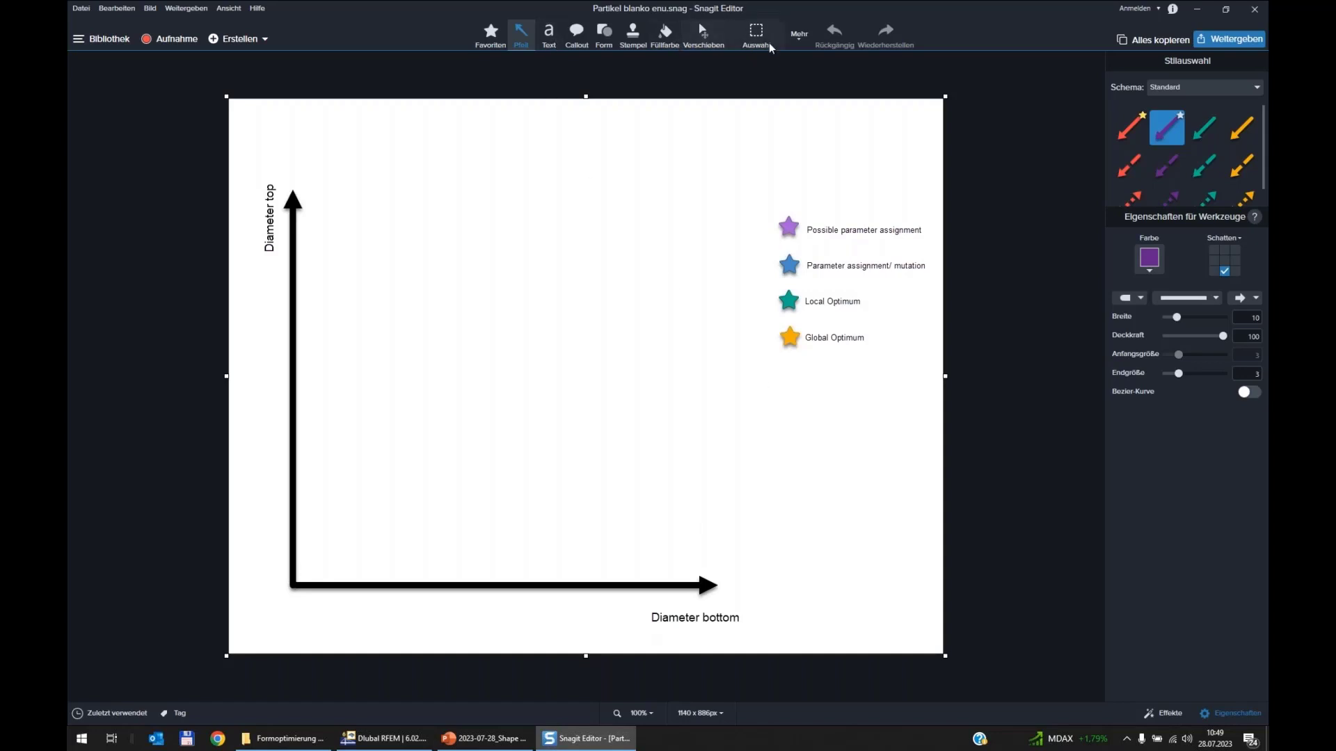
Step: Stamp two blue parameter assignment stars on the diameter diagram and shift the lower one slightly up from where it was placed
click(640, 43)
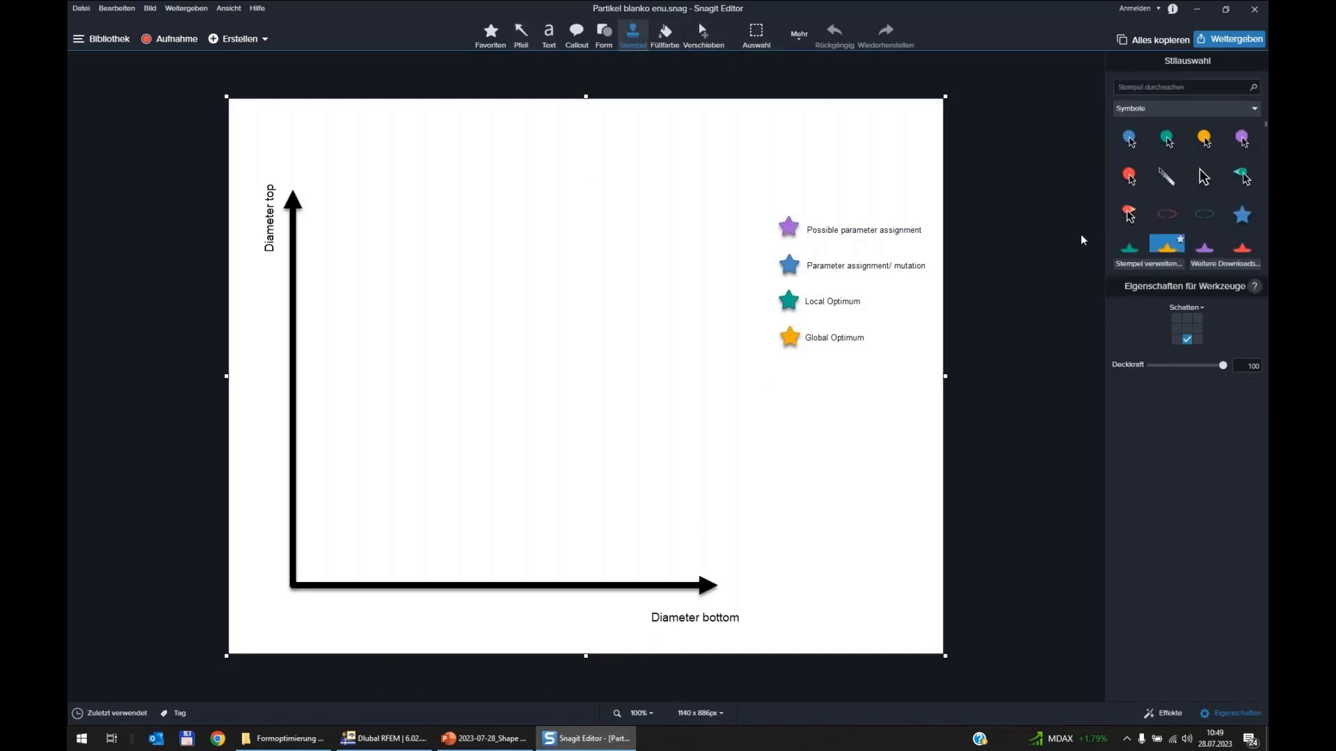
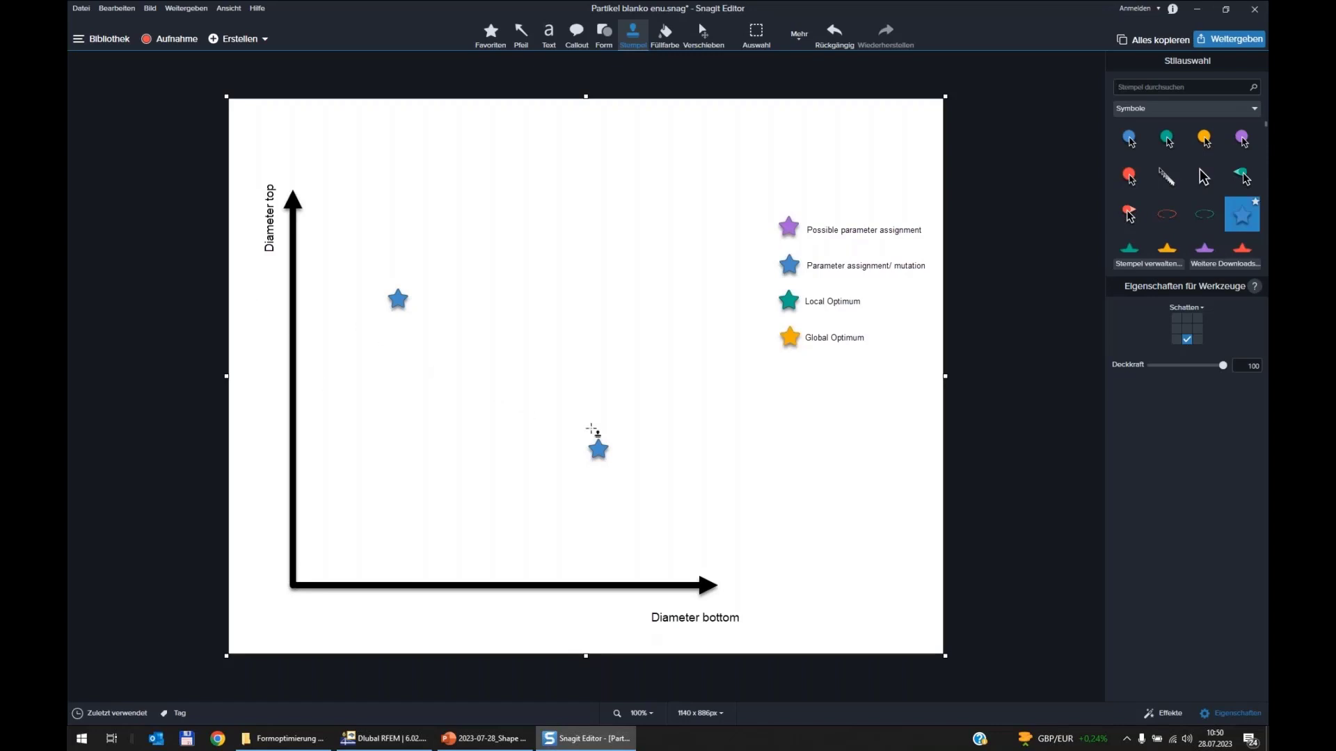
click(603, 457)
drag(601, 451, 588, 419)
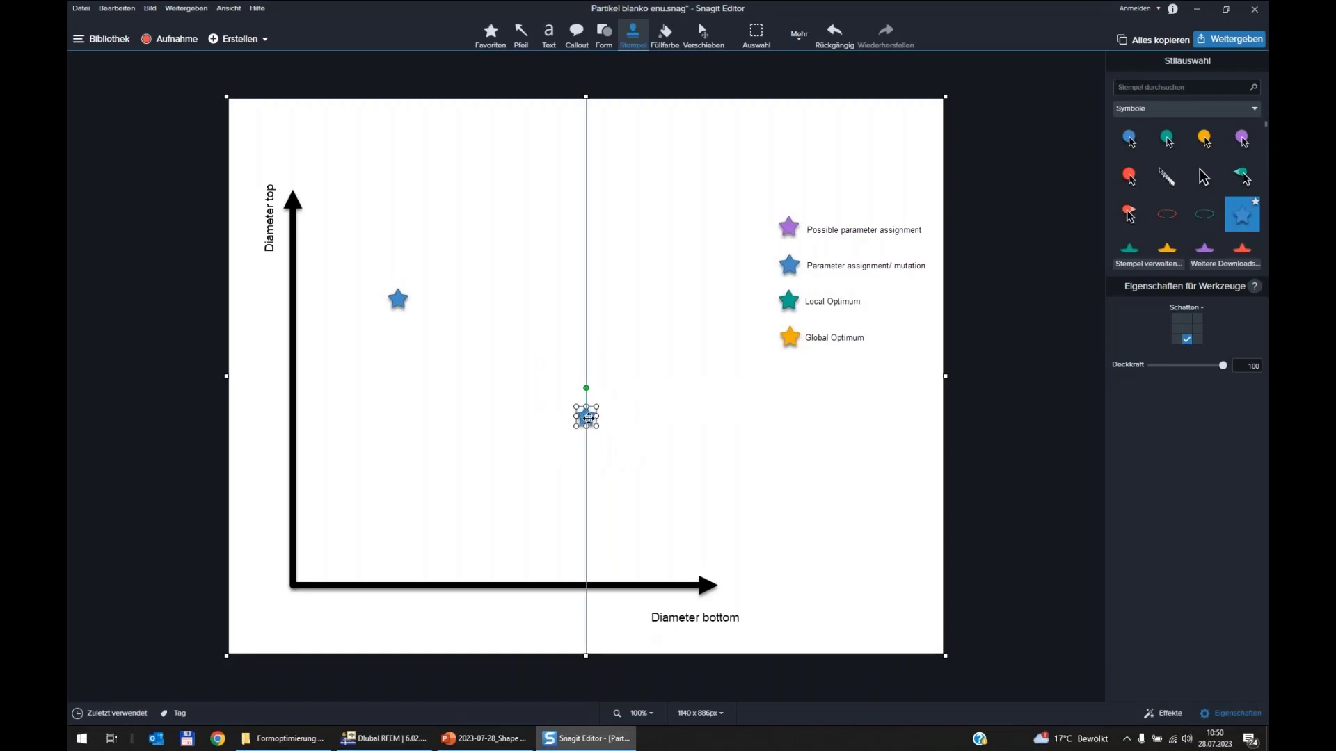
mouse_move(588, 418)
mouse_down()
mouse_move(568, 423)
mouse_move(580, 434)
mouse_up()
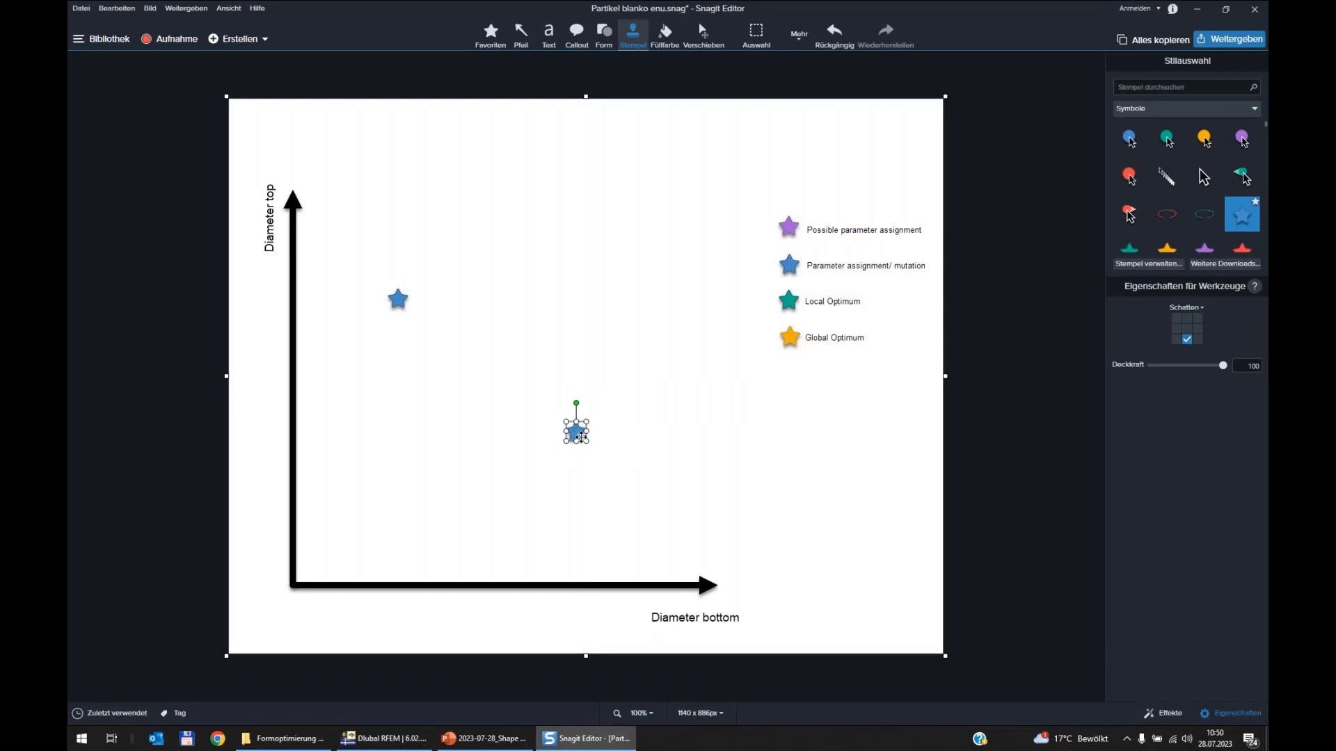
mouse_move(581, 437)
mouse_down()
mouse_move(573, 418)
mouse_move(1022, 397)
mouse_move(614, 449)
mouse_move(573, 394)
mouse_move(547, 425)
mouse_move(644, 442)
mouse_move(415, 397)
mouse_move(423, 302)
mouse_move(587, 453)
mouse_up()
drag(579, 448, 595, 422)
Step: Draw a purple arrow diagonally down-left from the lower blue star and another running right from the upper blue star
click(520, 33)
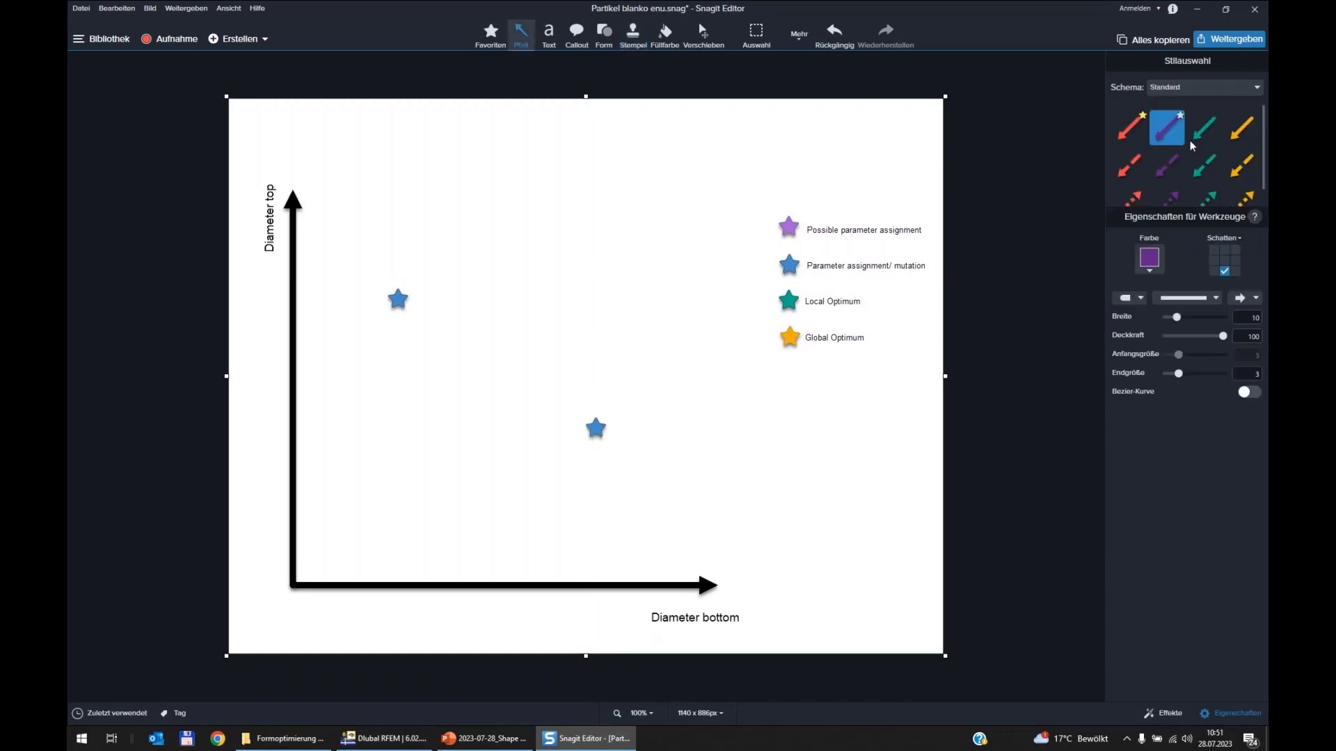
drag(595, 428, 558, 495)
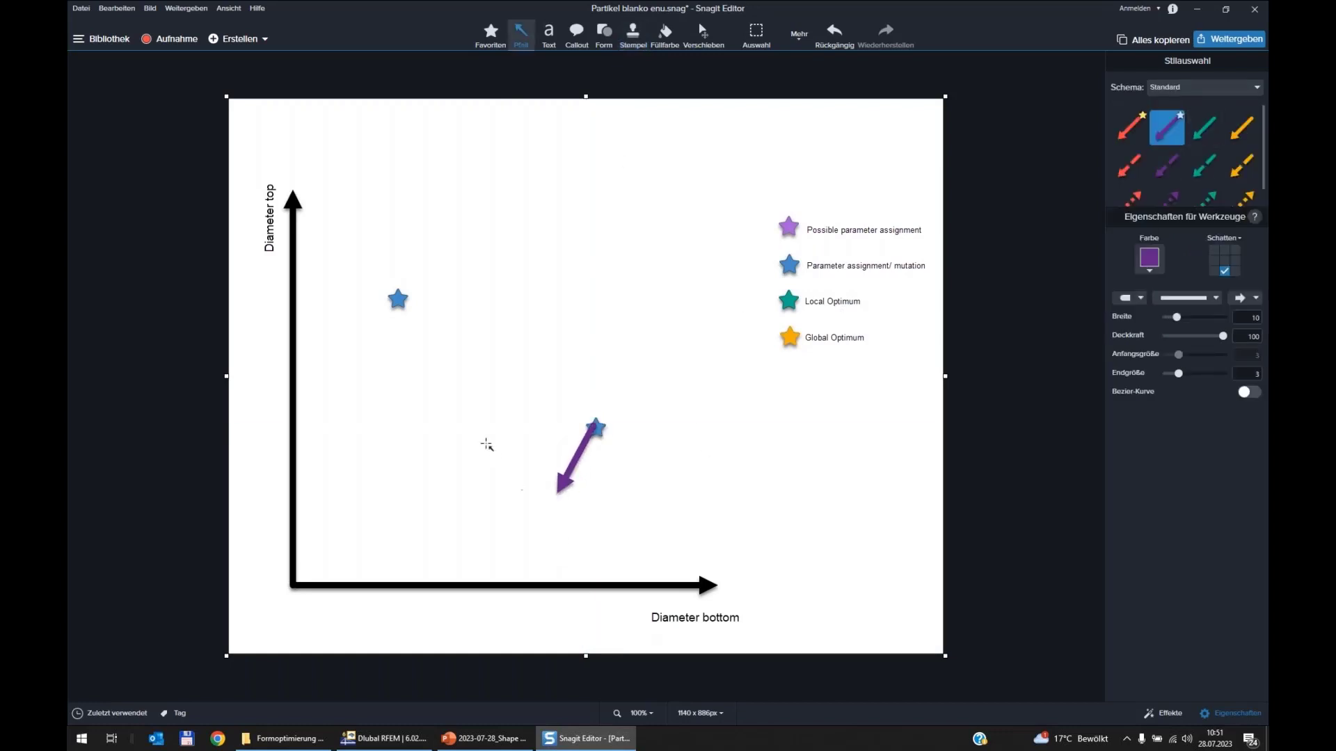
drag(398, 300, 465, 290)
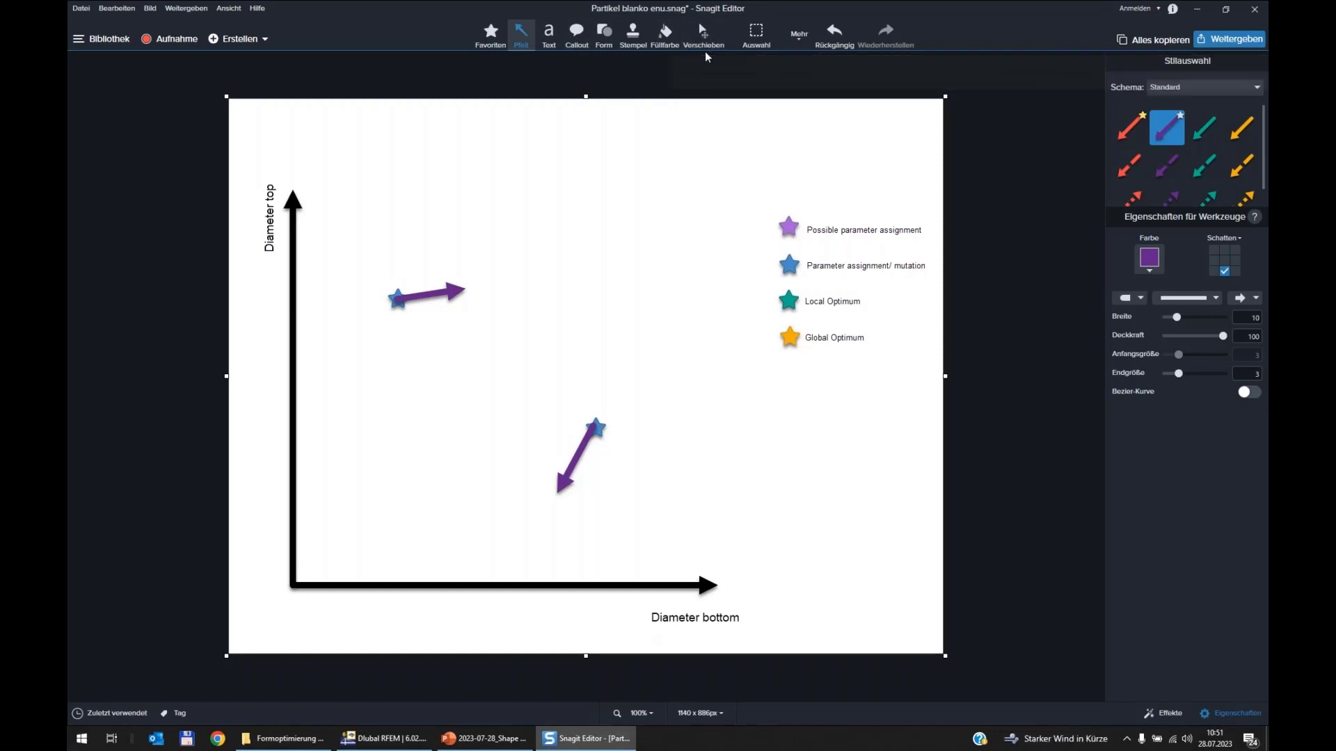
Step: Stamp a green ellipse on the diagram and move it left to sit below the upper arrow
click(635, 38)
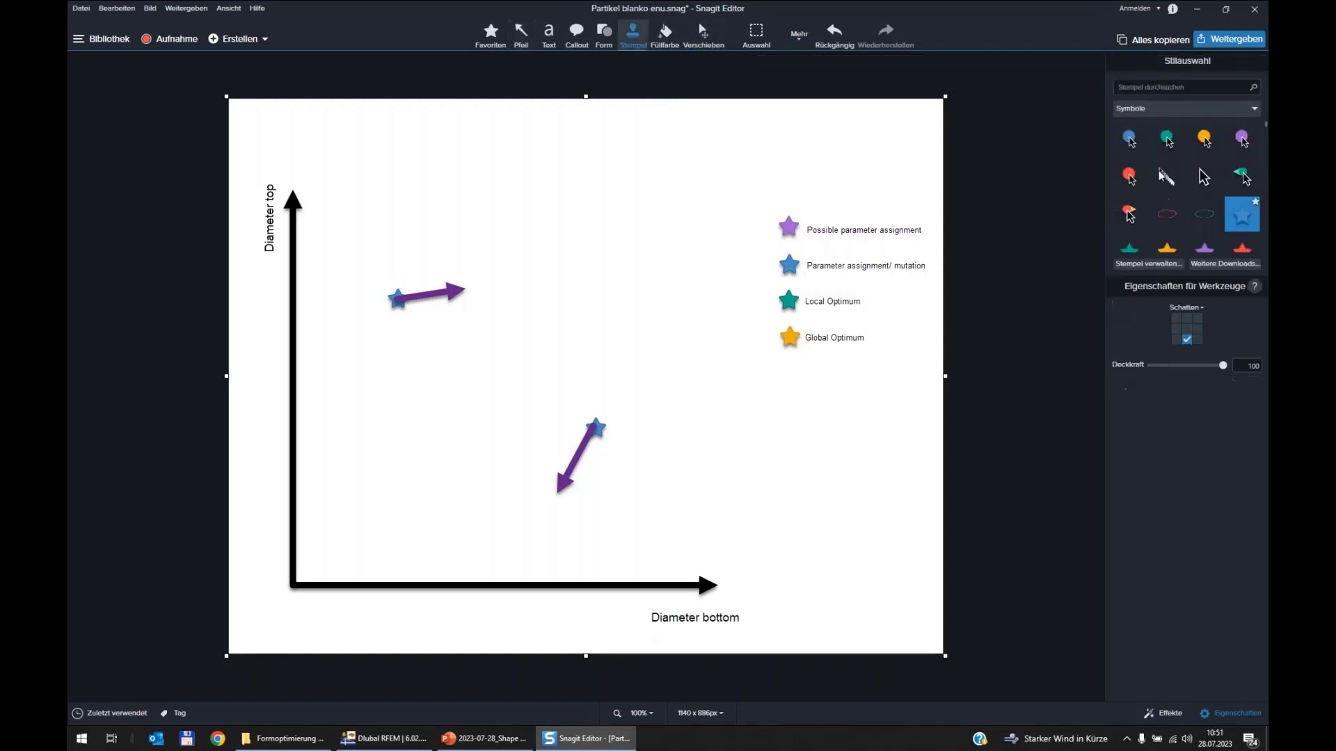
click(1211, 215)
click(548, 387)
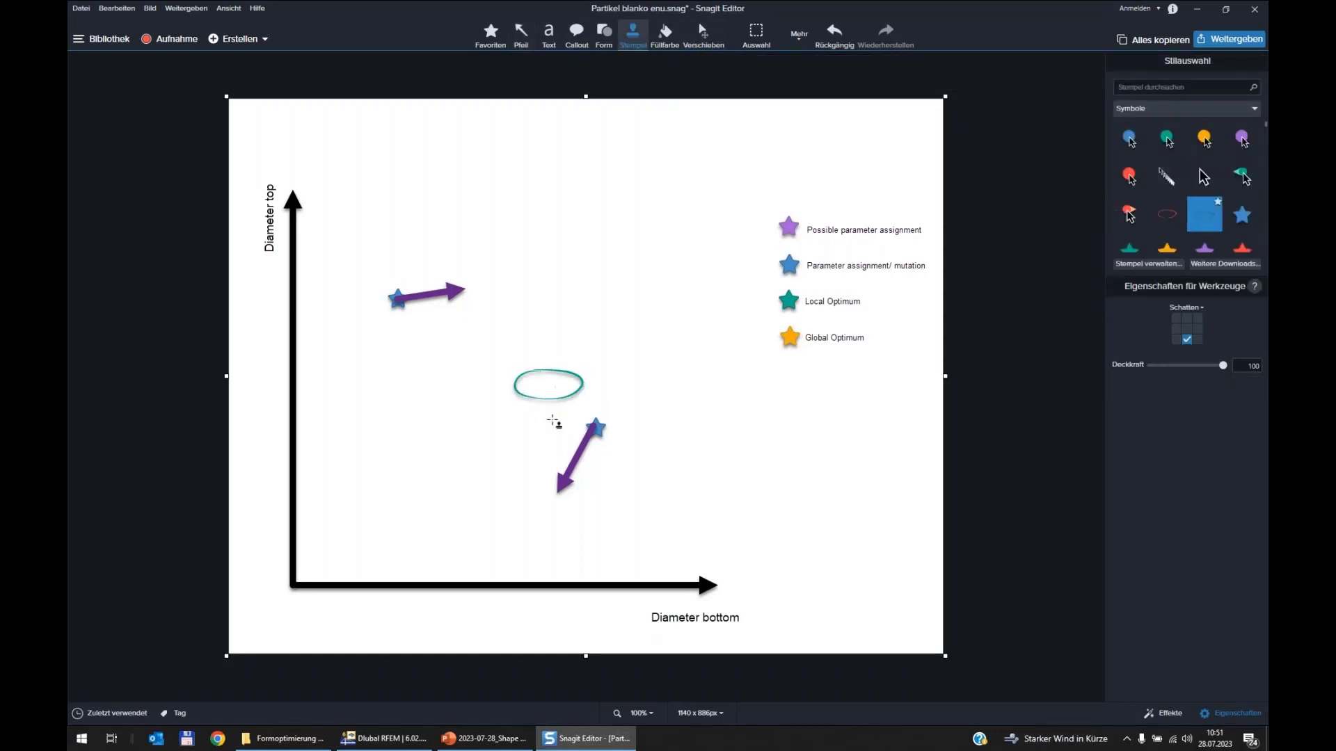
drag(540, 398, 444, 391)
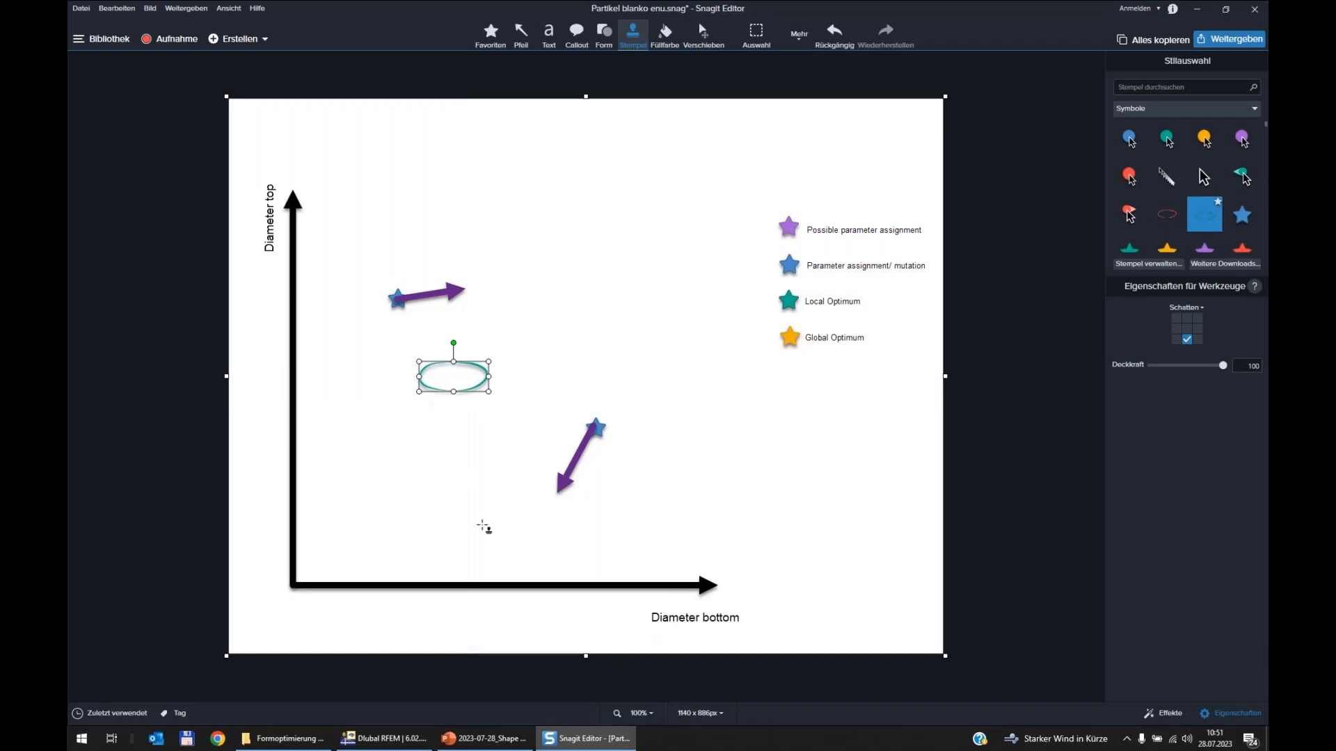
click(482, 516)
Step: Stamp a blue star at the tip of each of the two purple arrows
click(1242, 215)
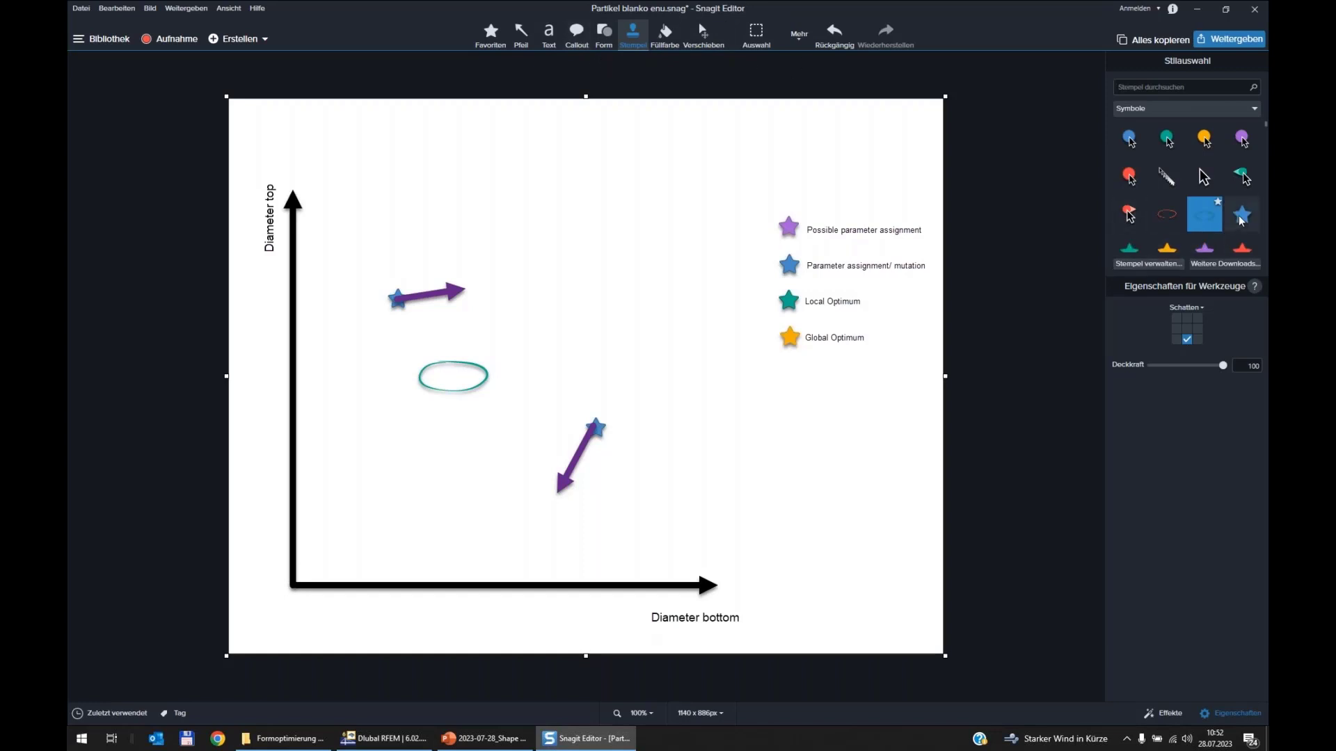
click(469, 288)
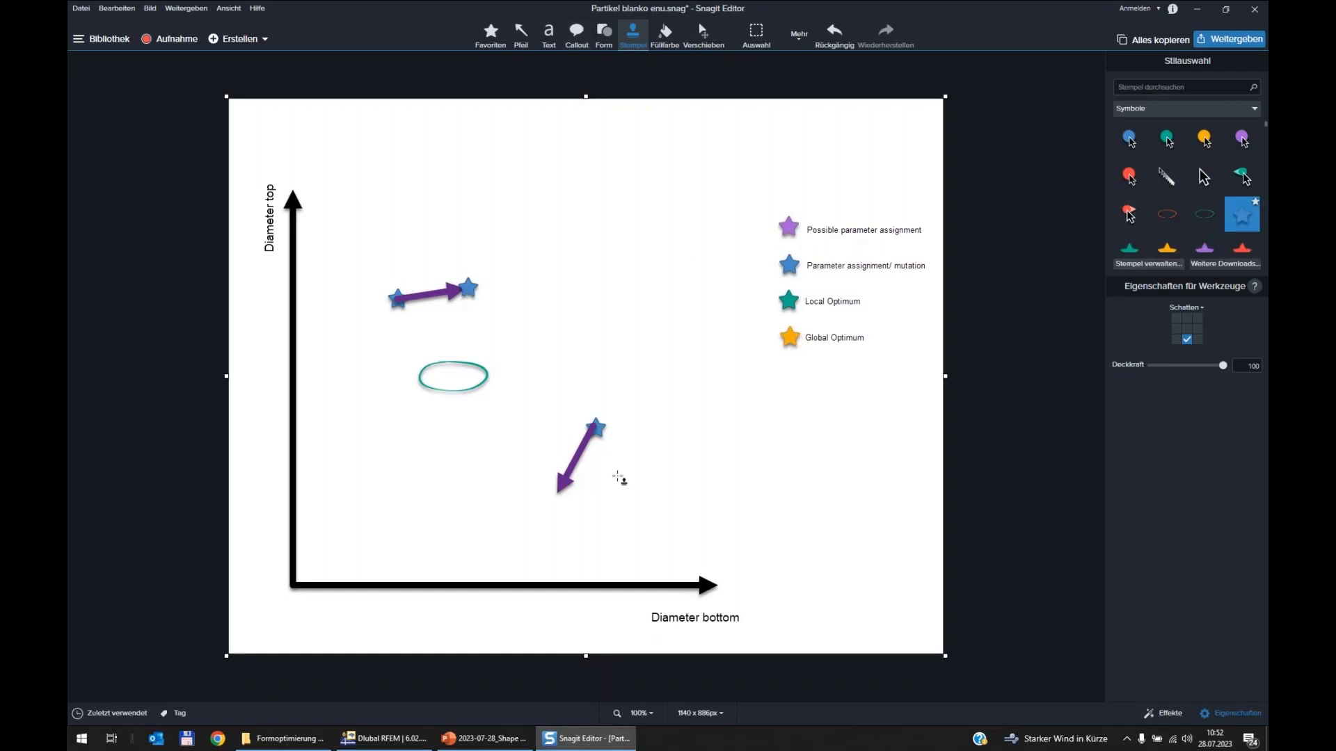
click(555, 494)
Step: Recolour both starting stars green as local optima, and make the upper one orange as the global optimum
click(397, 300)
click(398, 299)
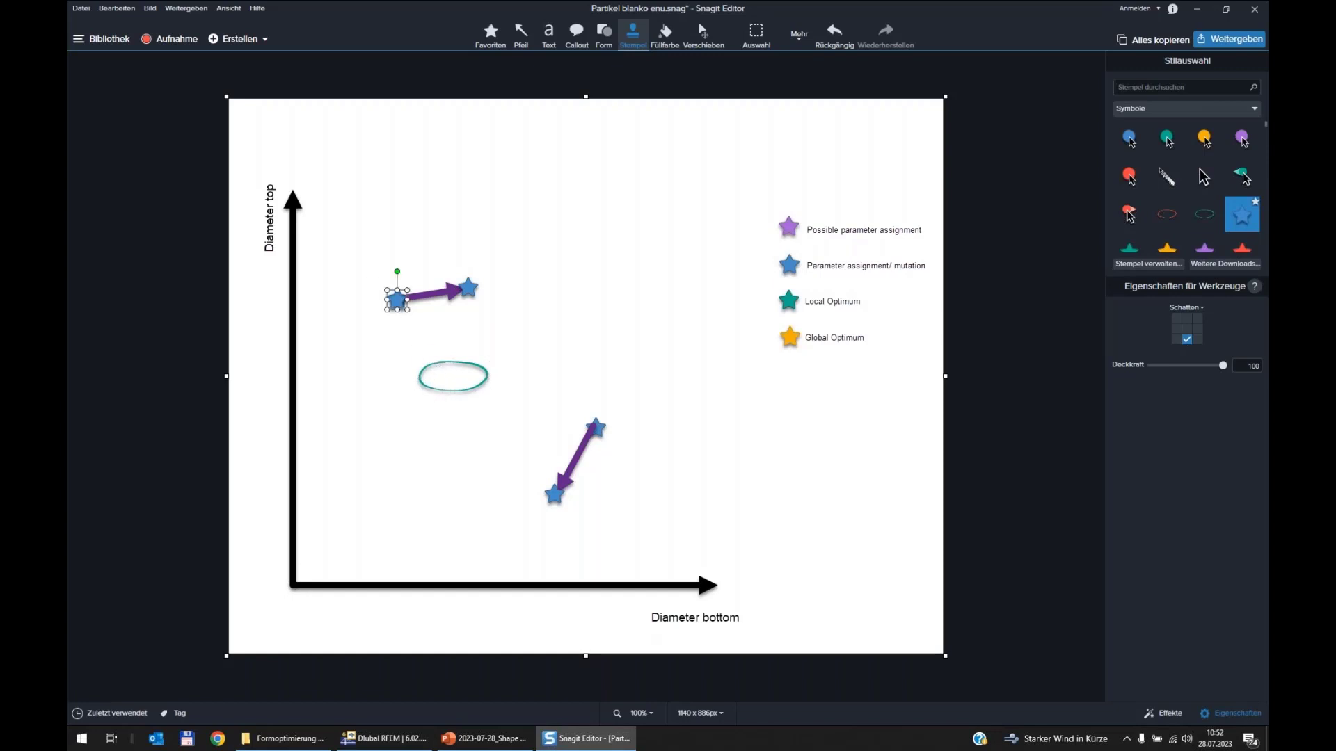
click(395, 301)
click(1129, 244)
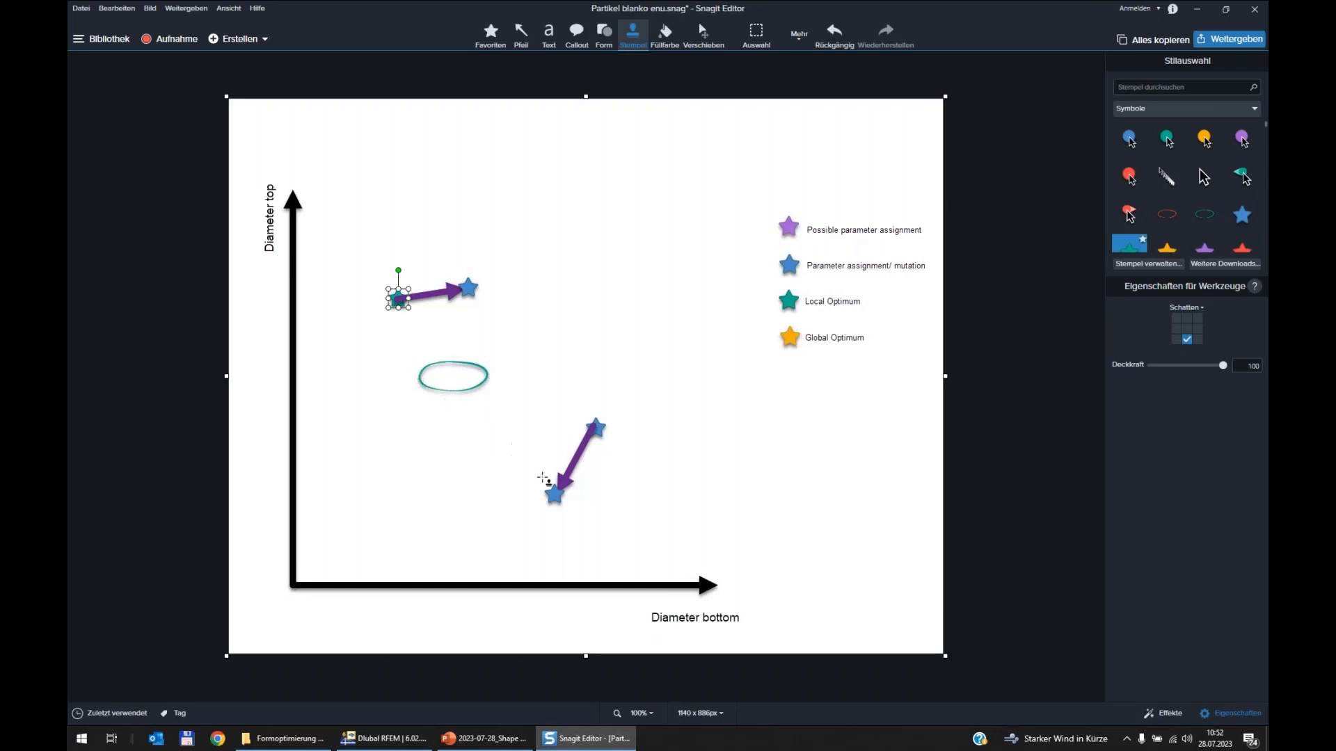
click(597, 428)
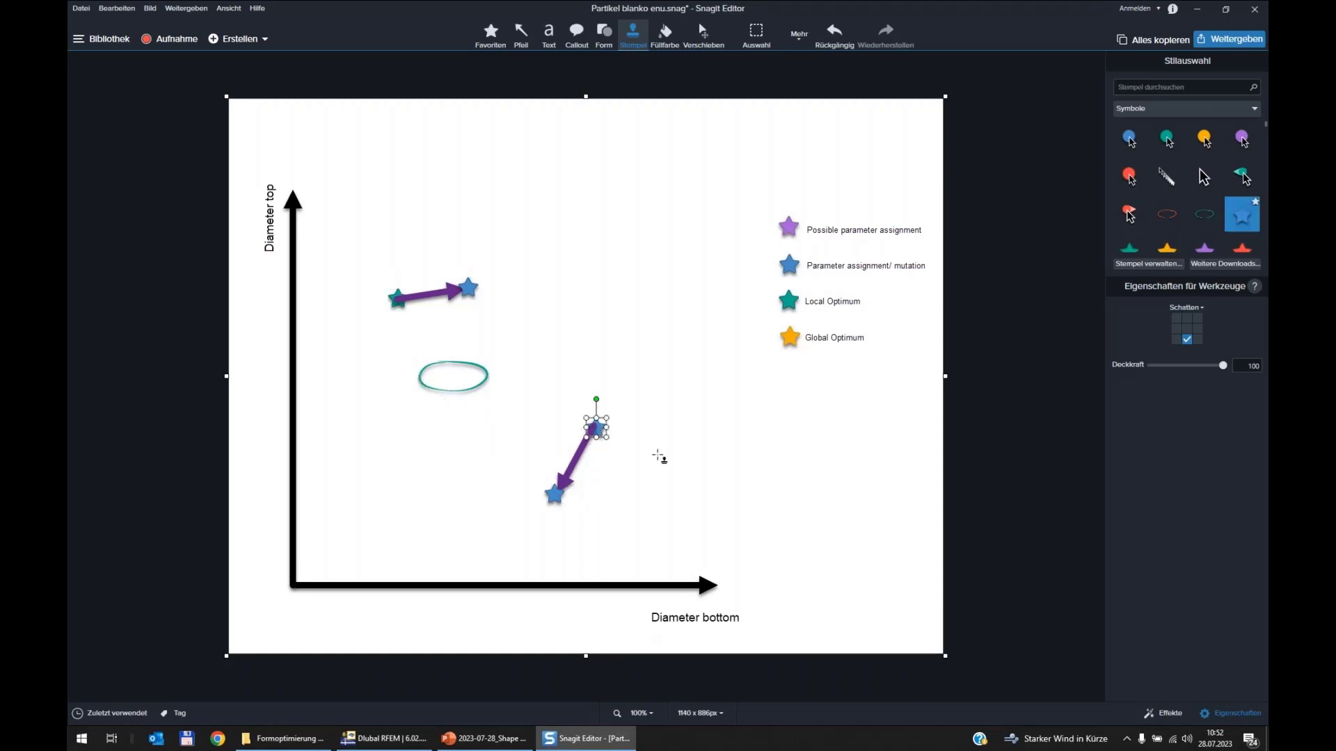
click(1132, 250)
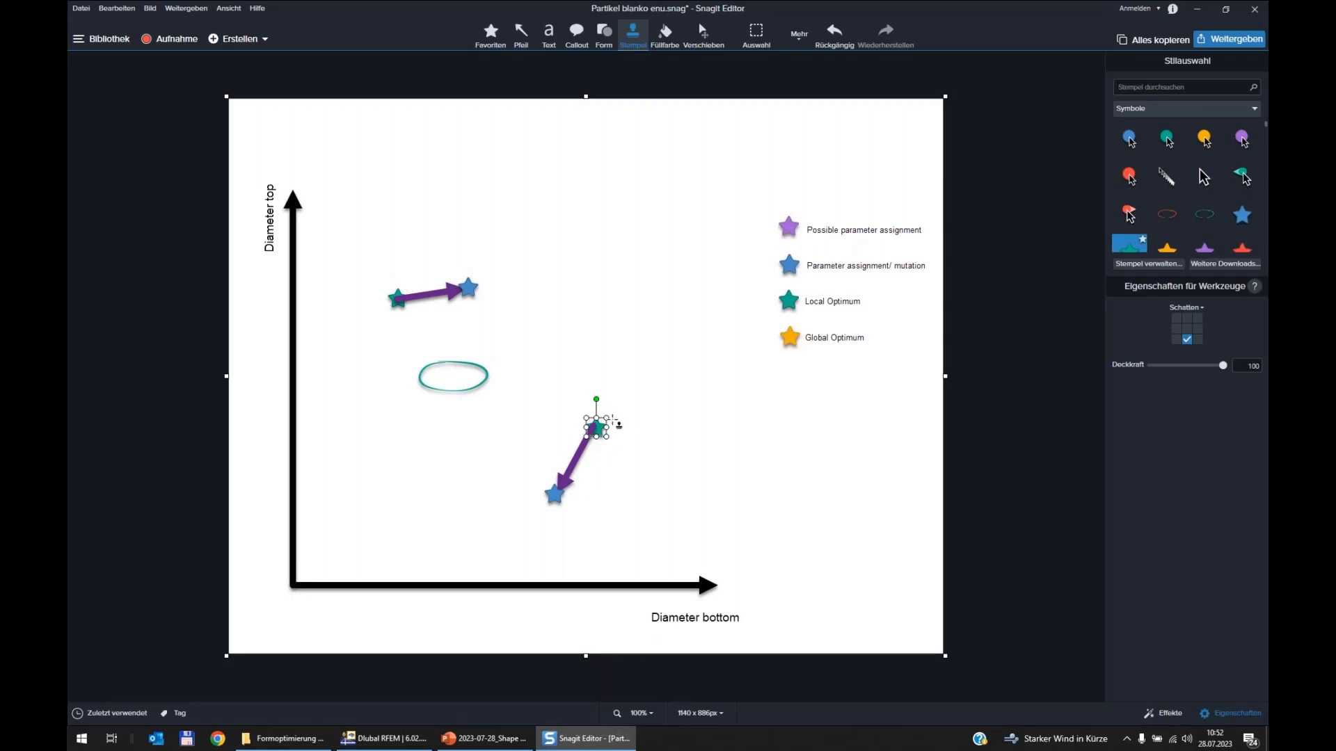
click(394, 295)
click(1166, 245)
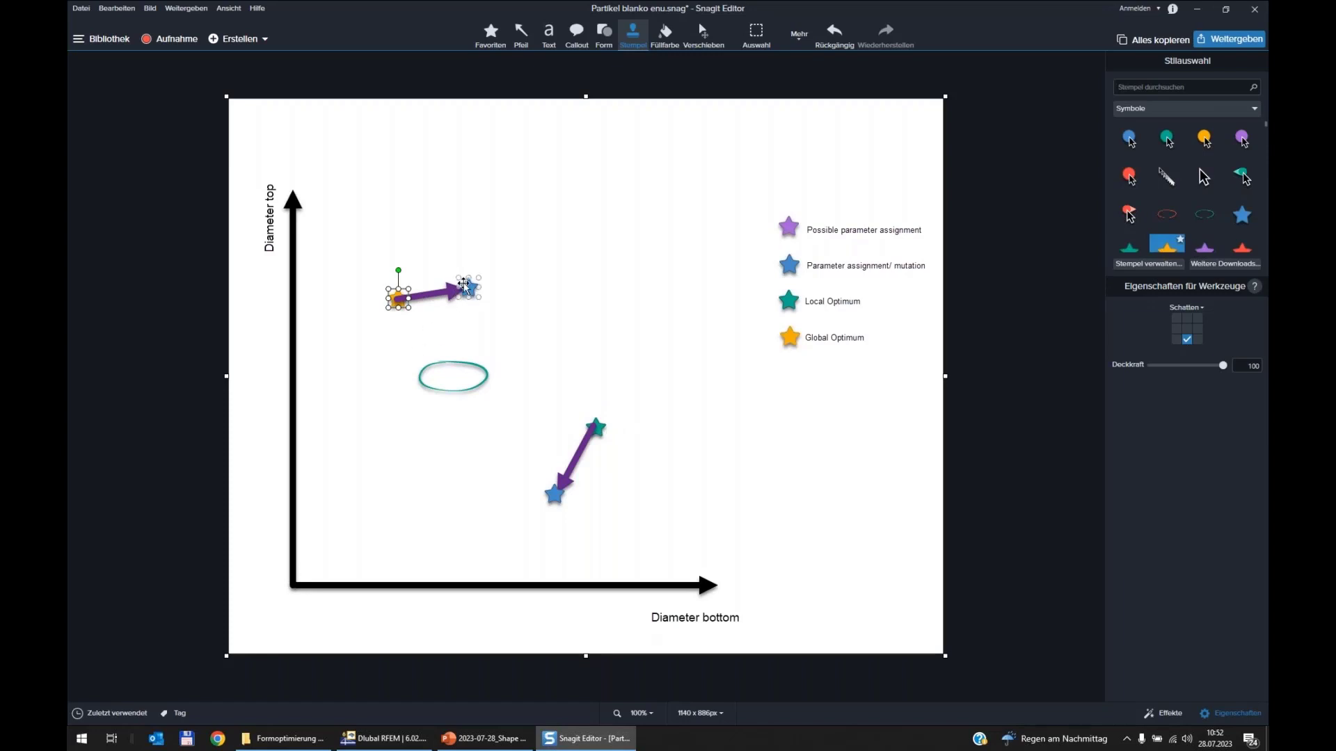
Step: Draw a purple arrow heading left from each blue star and stamp a blue star at both new arrow tips
click(518, 38)
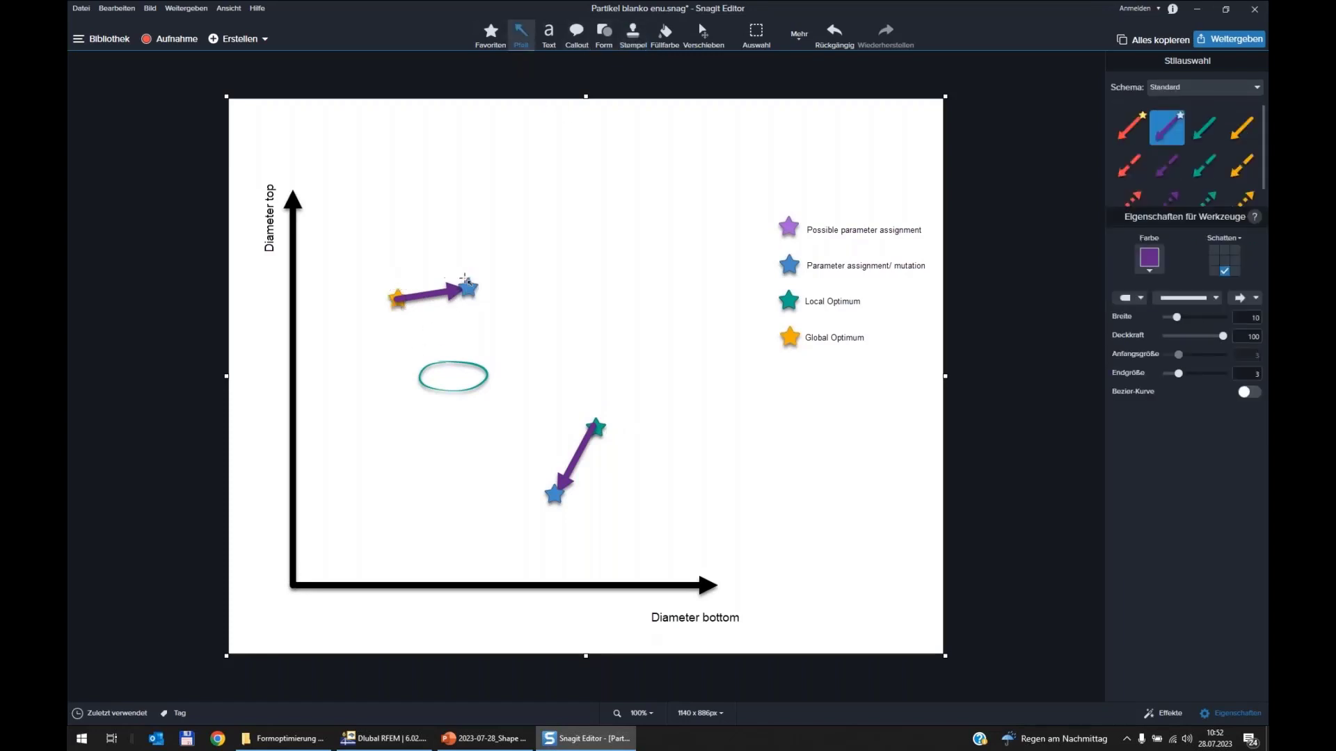
drag(466, 288, 405, 313)
mouse_move(555, 494)
mouse_down()
mouse_move(530, 522)
mouse_move(452, 508)
mouse_move(503, 492)
mouse_move(564, 500)
mouse_move(517, 557)
mouse_move(405, 308)
mouse_move(478, 553)
mouse_move(462, 493)
mouse_move(475, 493)
mouse_up()
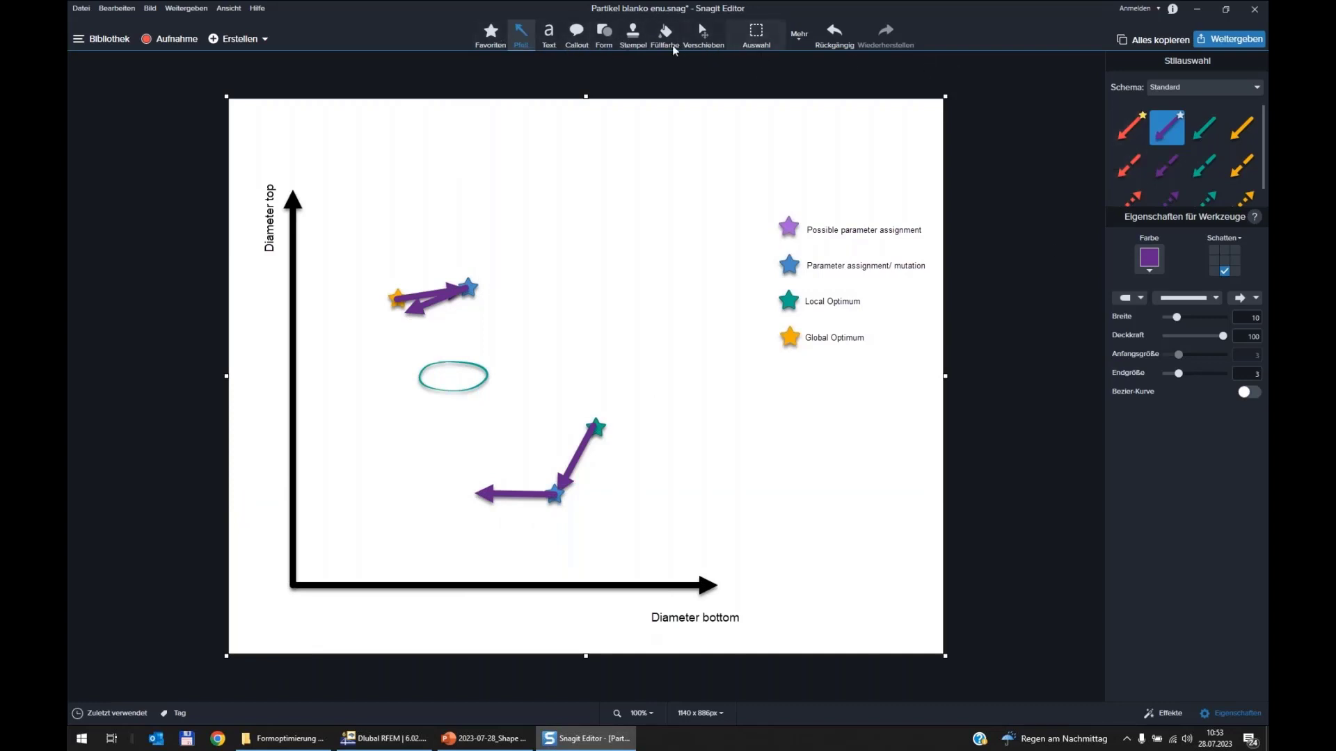
click(634, 37)
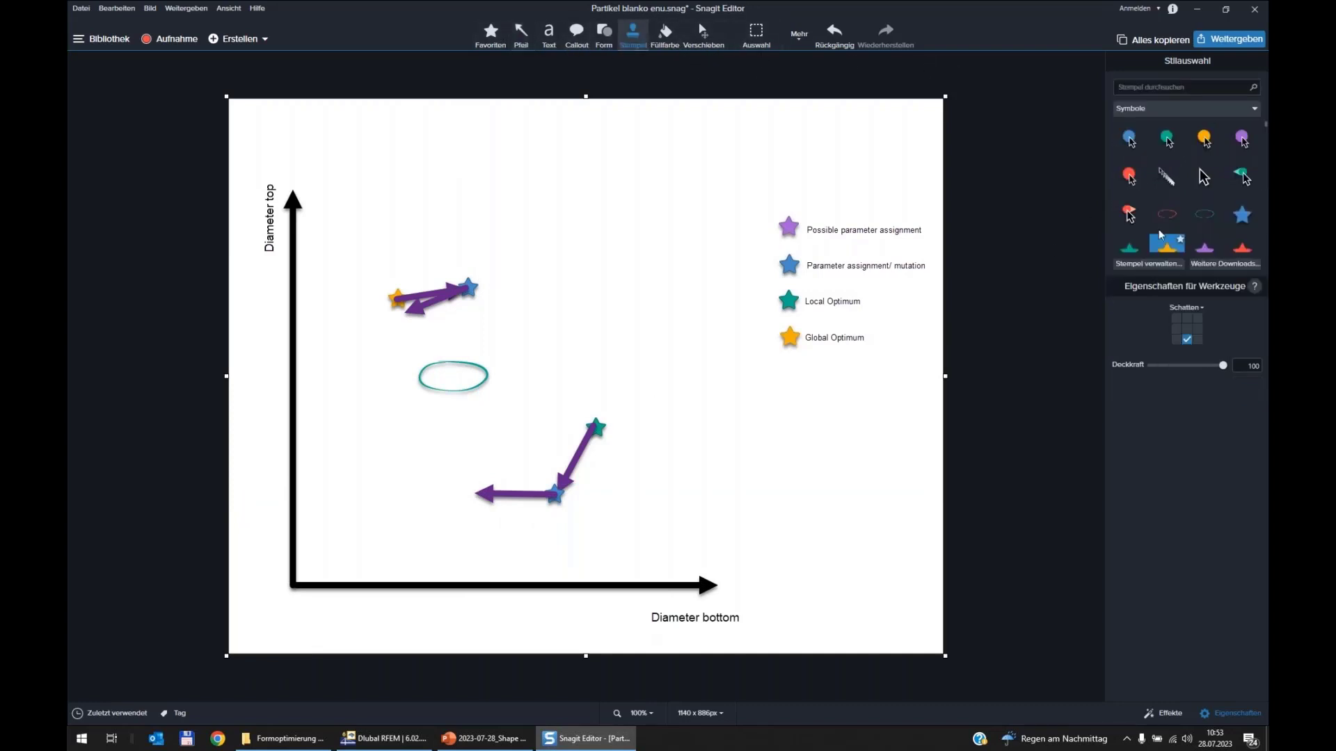
click(403, 318)
click(471, 492)
Step: Recolour the two newest stars at the arrow ends green to mark them as local optima
click(394, 315)
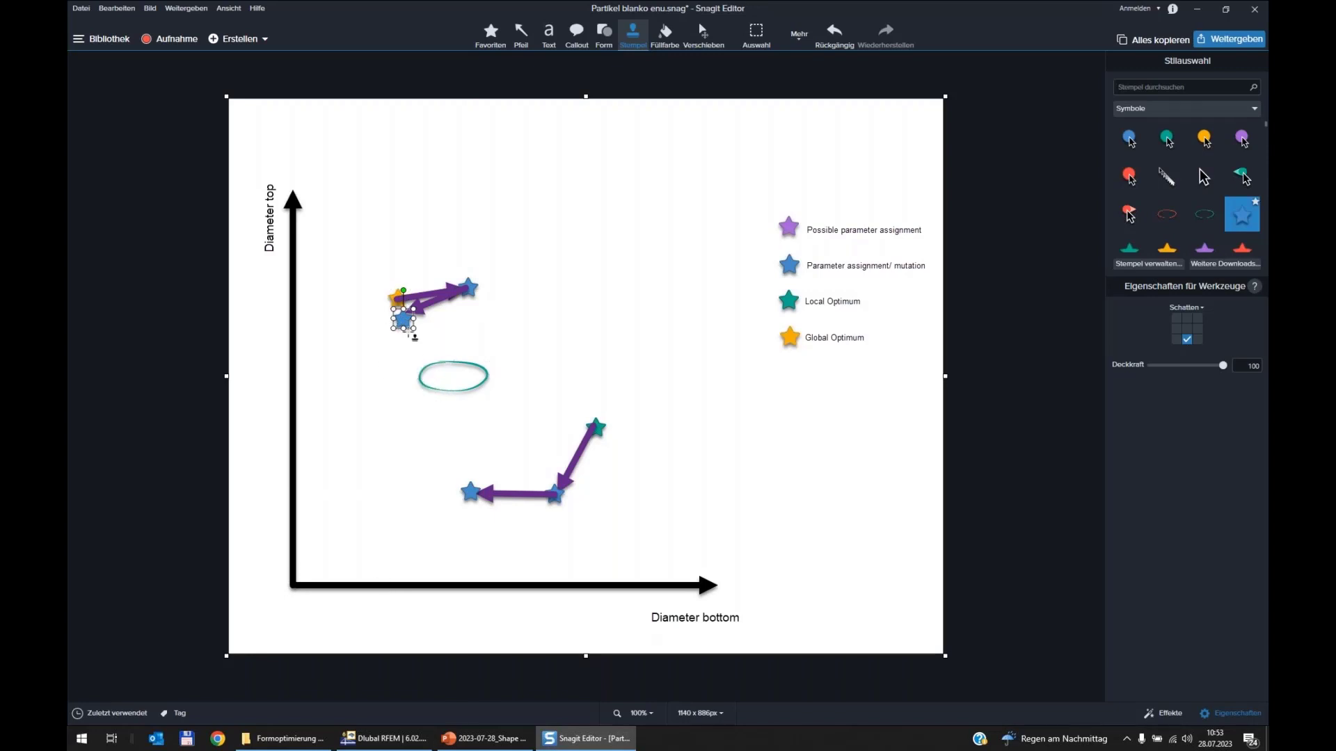
click(1130, 252)
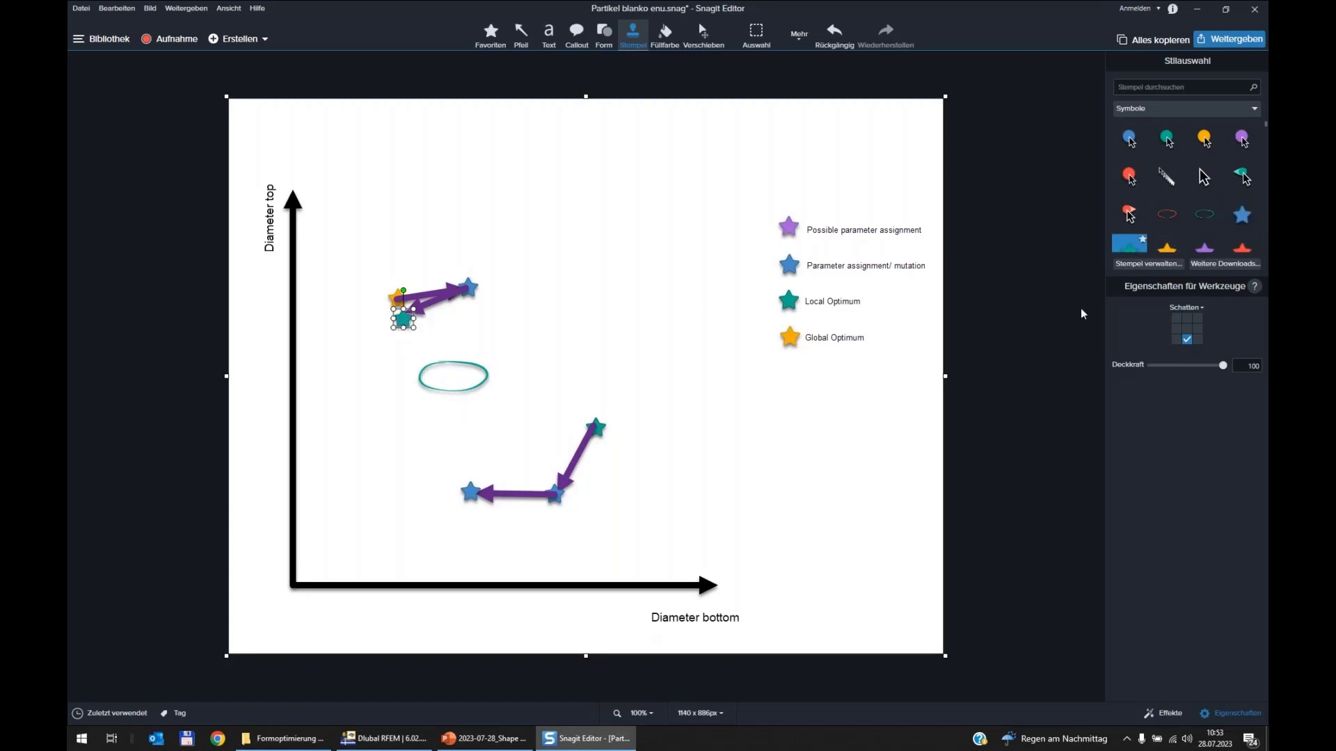
click(468, 495)
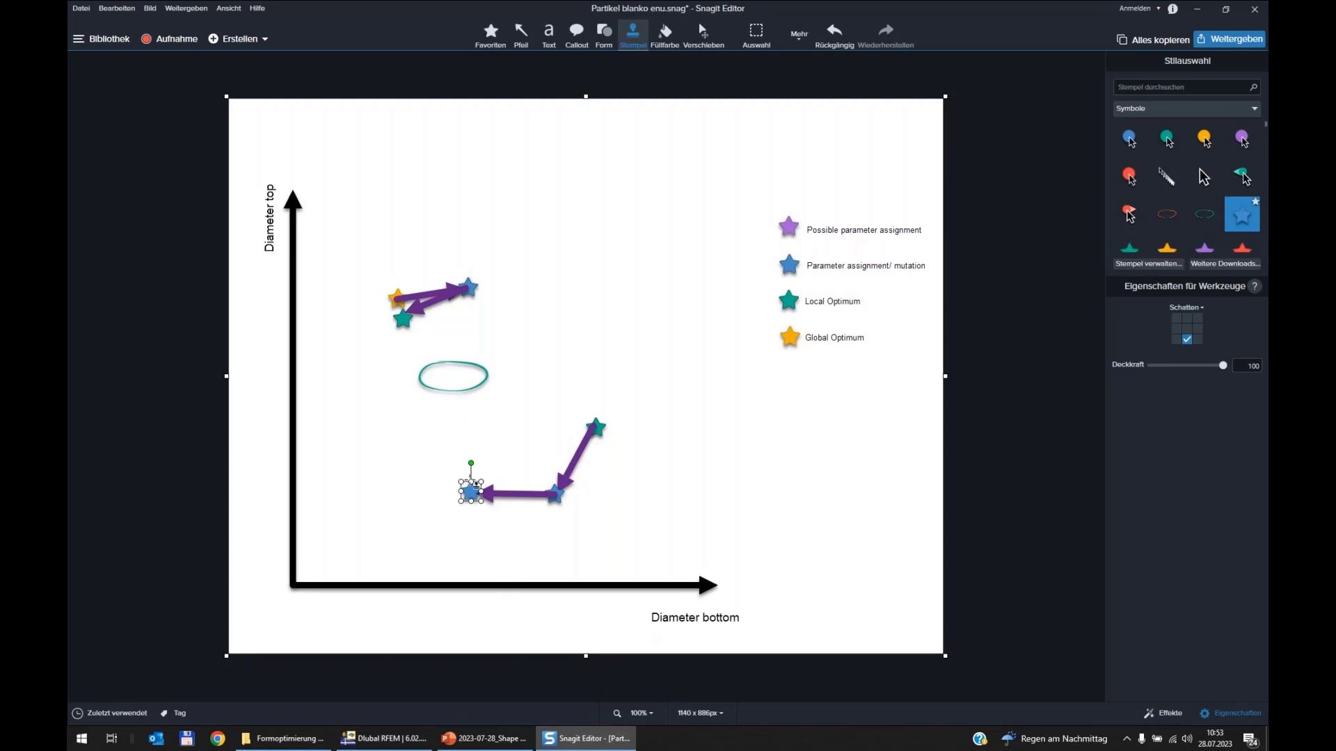
click(1129, 246)
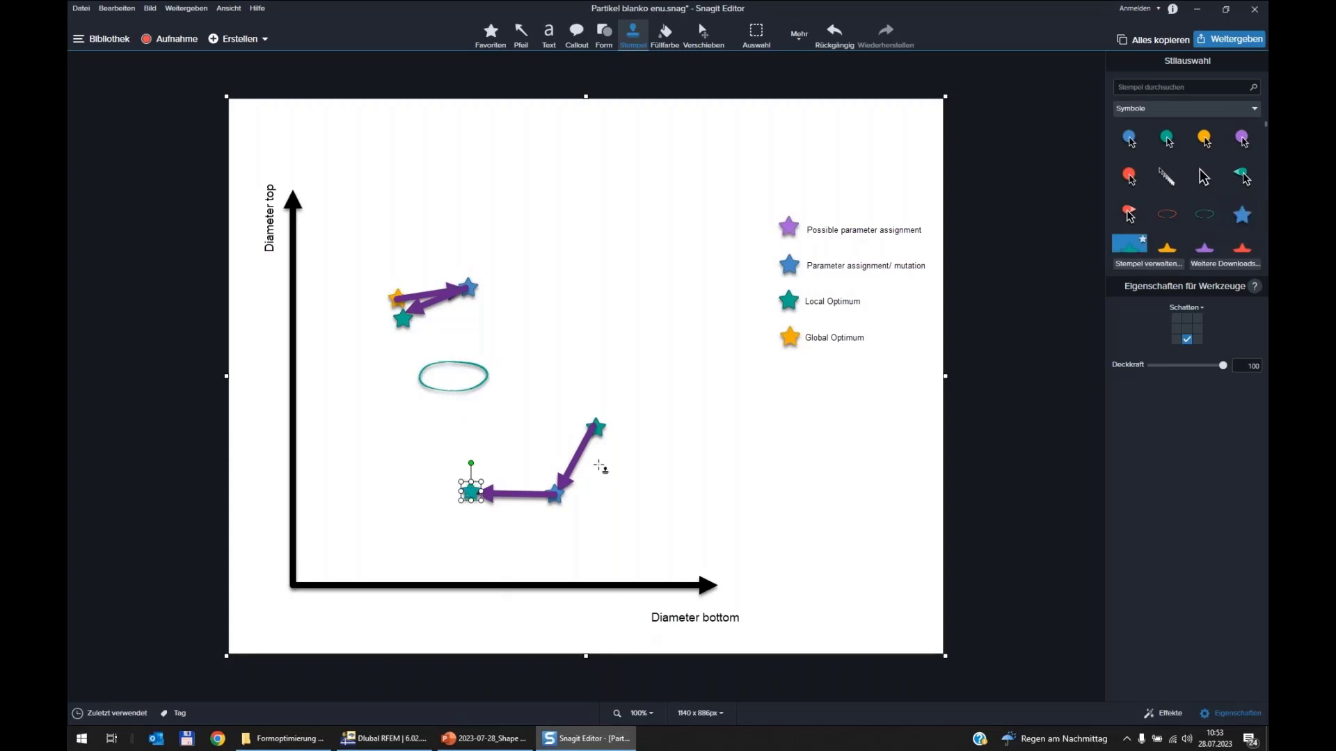
Step: Change both starting stars back to blue and recolour the newest upper star orange as the global optimum
click(597, 427)
click(1242, 214)
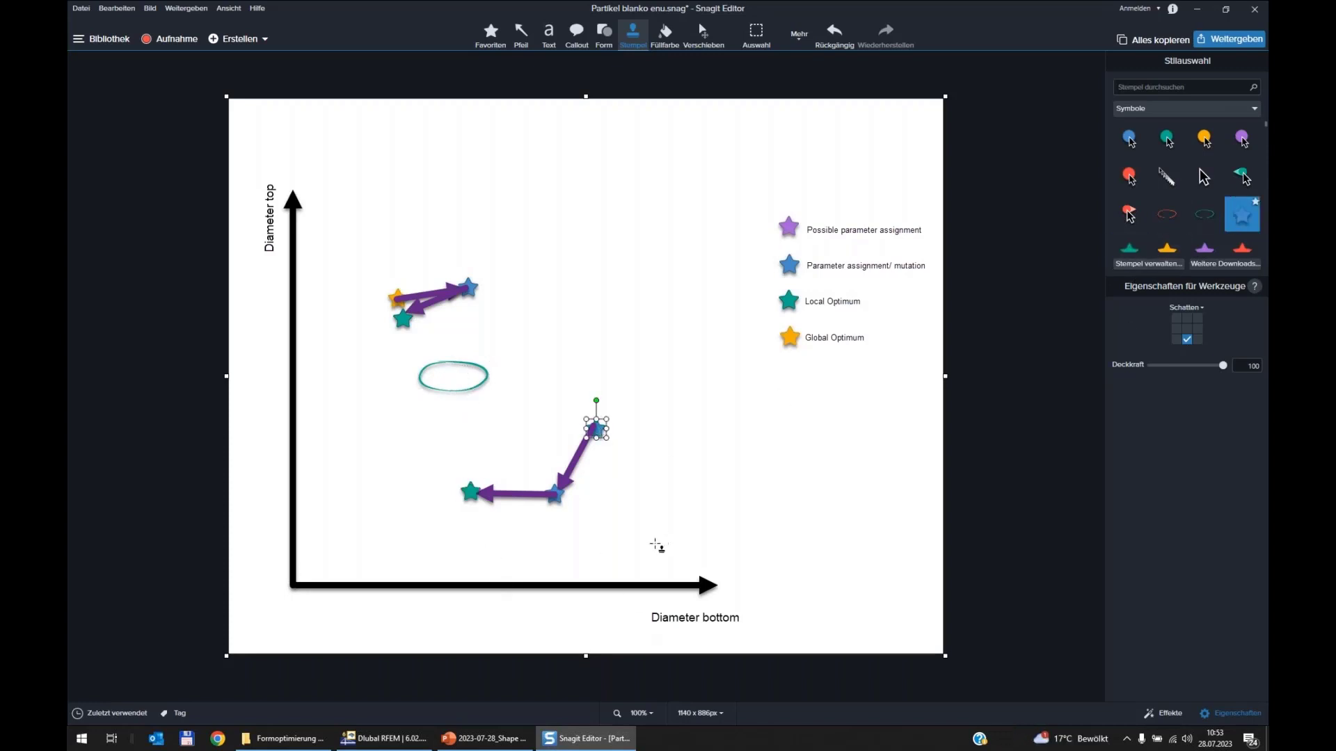
click(398, 301)
click(402, 319)
click(1166, 246)
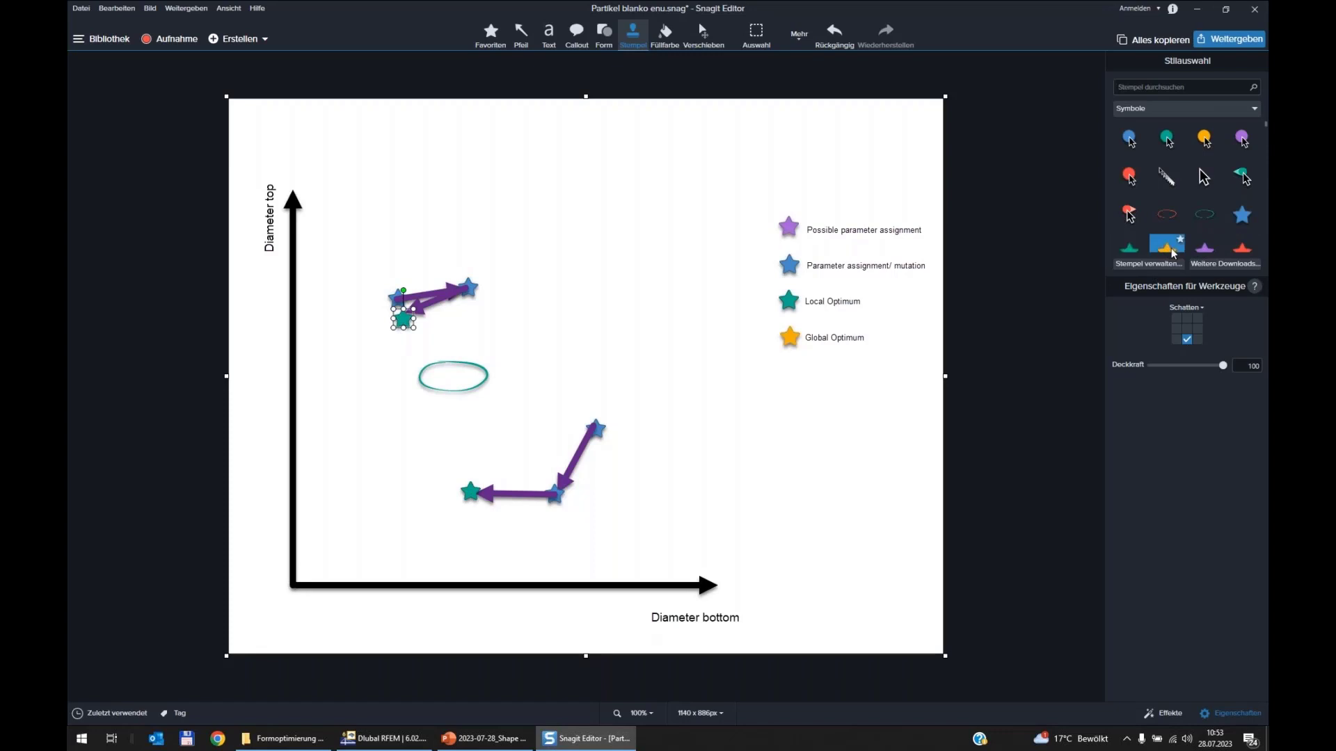
Step: Draw a purple arrow up-left from the lower green star and another down-left from the orange star
click(521, 38)
drag(471, 493, 518, 452)
mouse_move(579, 482)
mouse_down()
mouse_move(583, 501)
mouse_move(481, 522)
mouse_move(470, 491)
mouse_move(439, 490)
mouse_move(471, 491)
mouse_move(375, 494)
mouse_move(394, 491)
mouse_move(399, 454)
mouse_move(420, 442)
mouse_up()
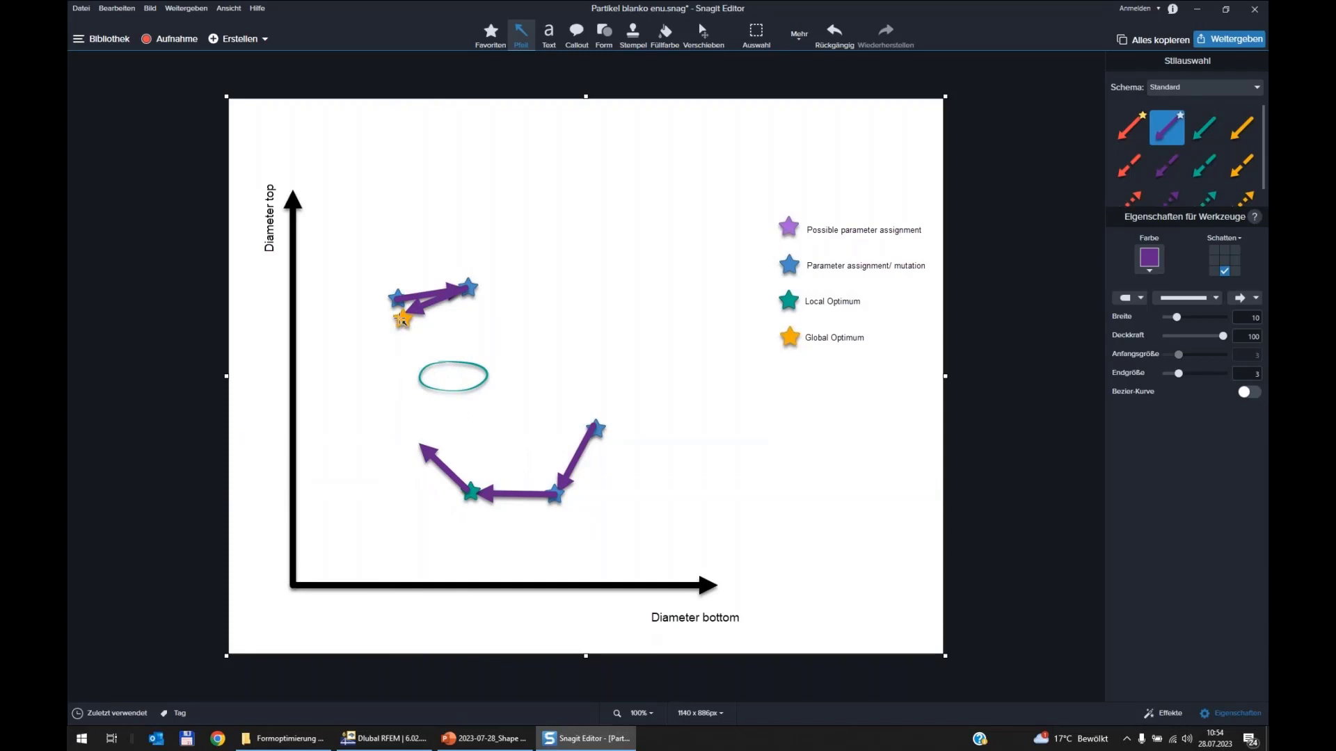
mouse_move(400, 318)
mouse_down()
mouse_move(328, 352)
mouse_move(401, 300)
mouse_move(398, 317)
mouse_move(336, 344)
mouse_up()
Step: Stamp a blue star at the tips of both newest arrows, the upper down-left one and the lower up-left one
click(630, 42)
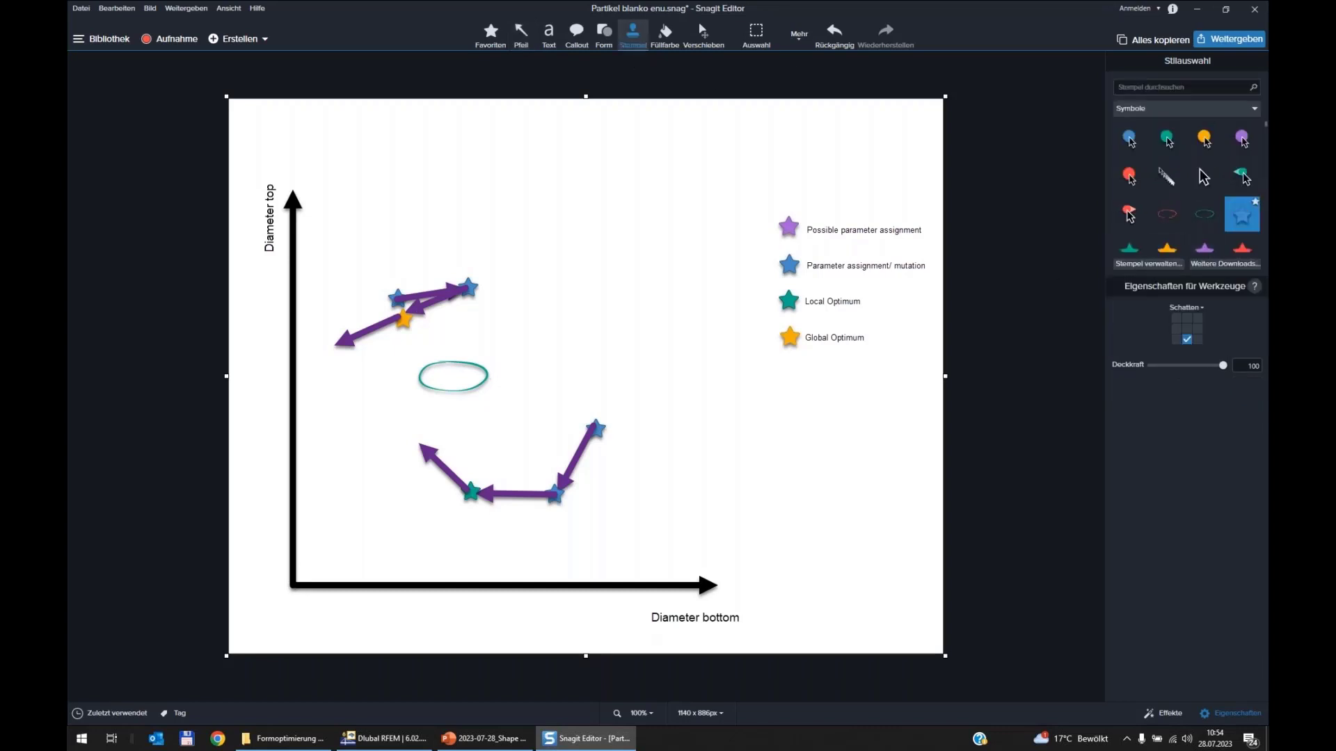
click(335, 342)
click(418, 443)
click(333, 345)
click(419, 446)
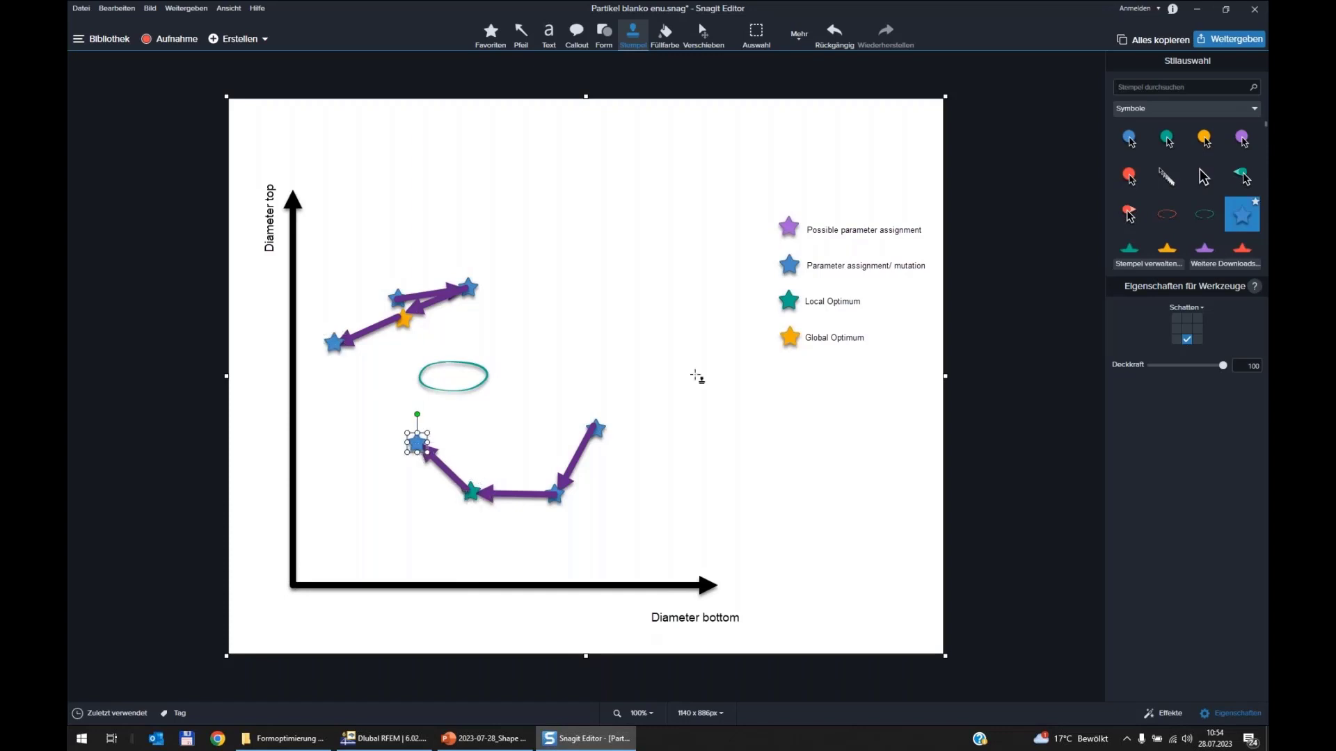
Step: Recolour the newest lower star green as the local optimum and change the previous green star on that path back to blue
click(1128, 249)
click(471, 492)
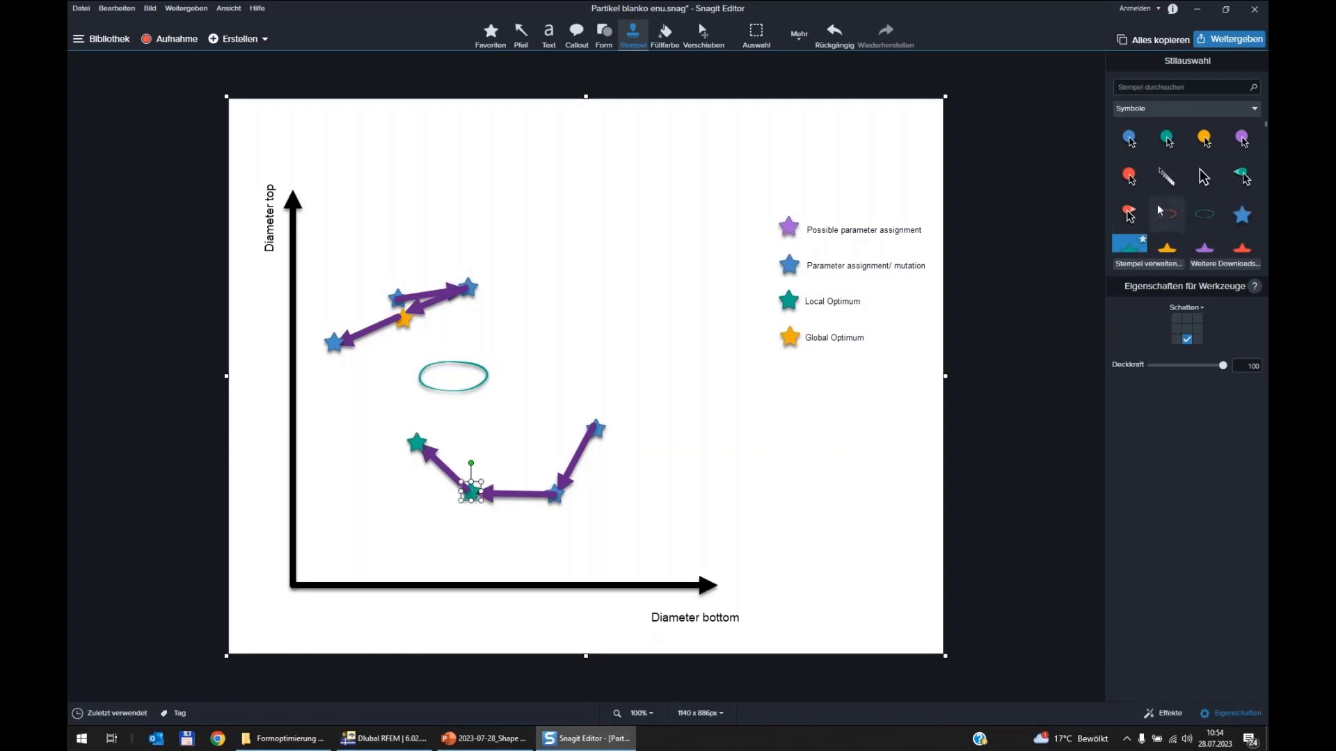
click(1241, 215)
click(335, 342)
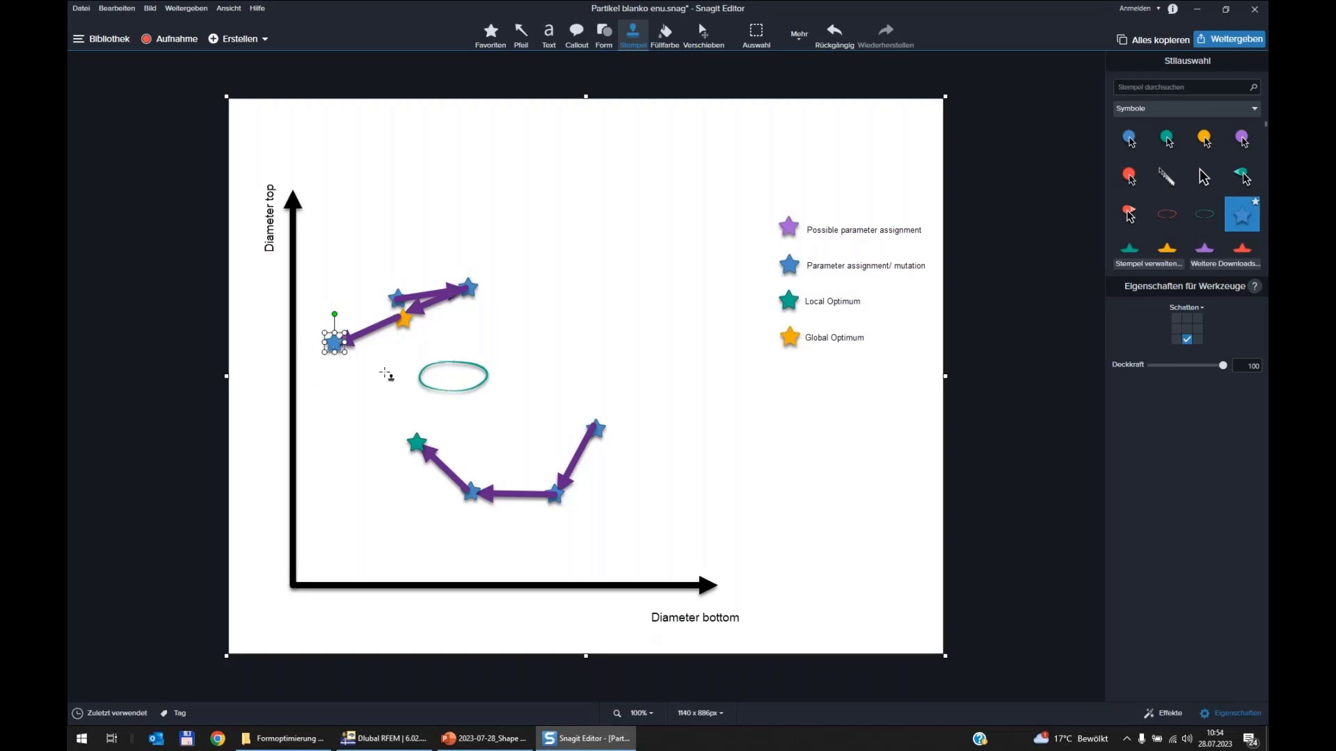
click(1129, 243)
click(404, 319)
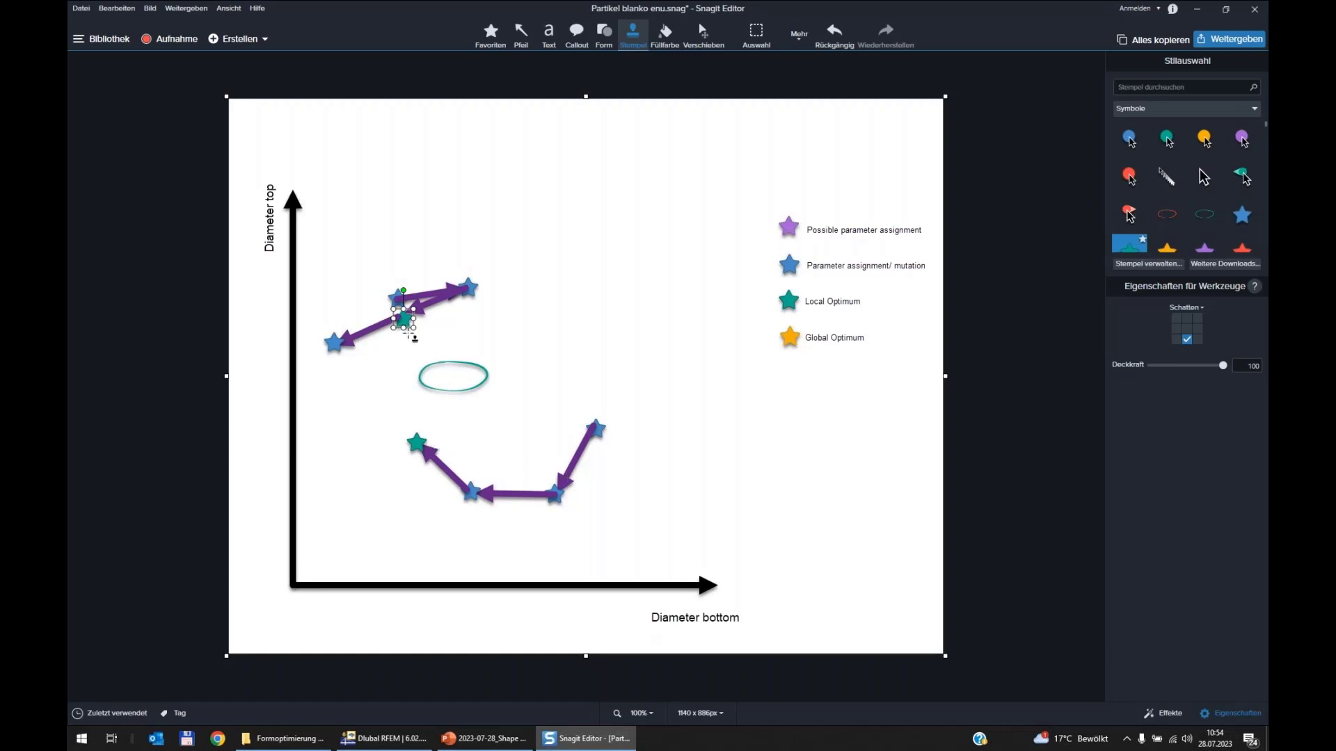
click(1167, 247)
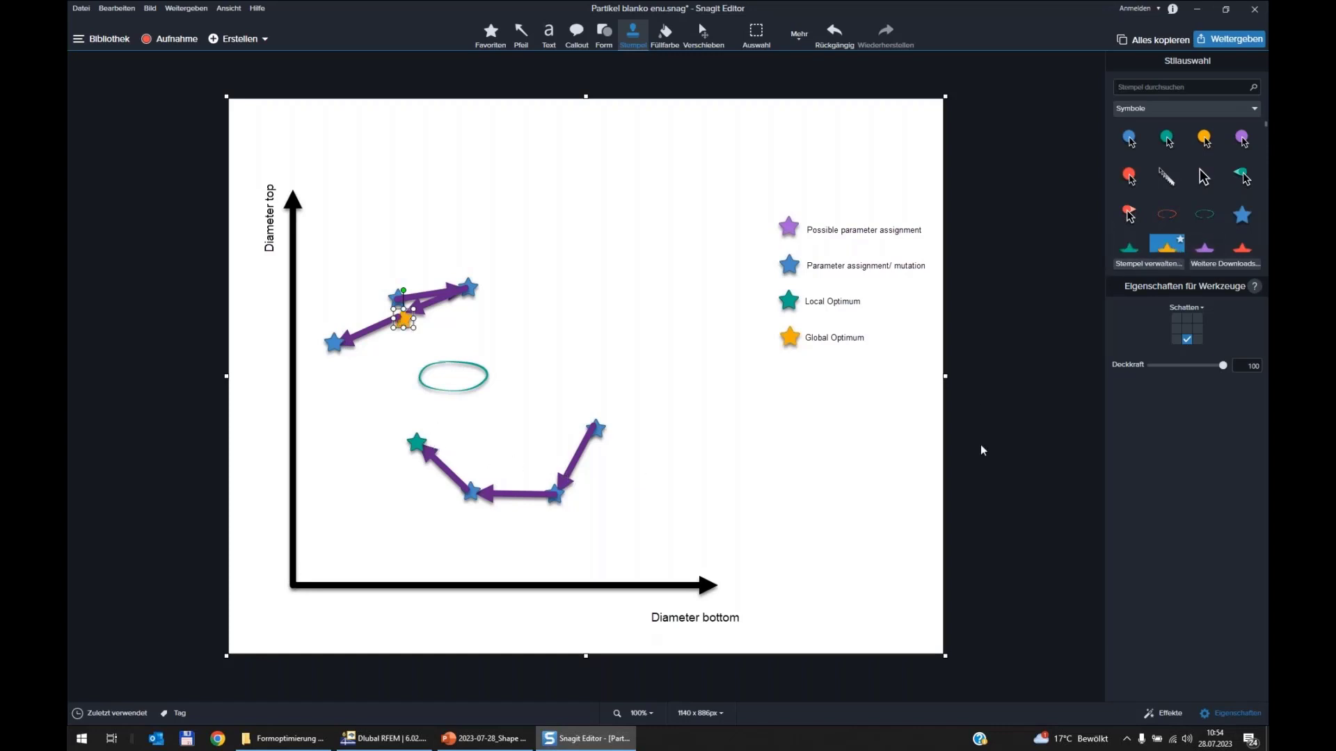
Step: Draw a purple arrow upward from the lower green star and another heading right from the leftmost blue star
click(521, 35)
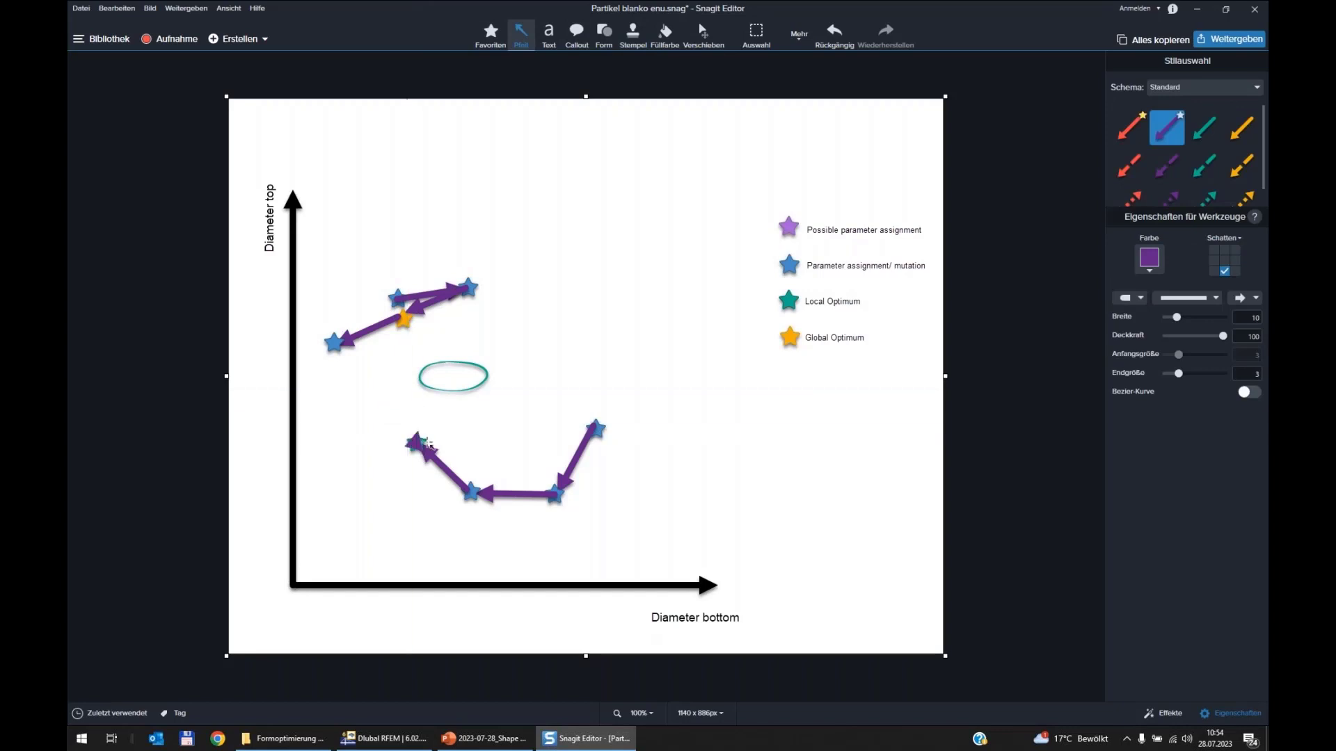
mouse_move(415, 442)
mouse_down()
mouse_move(373, 402)
mouse_move(413, 377)
mouse_up()
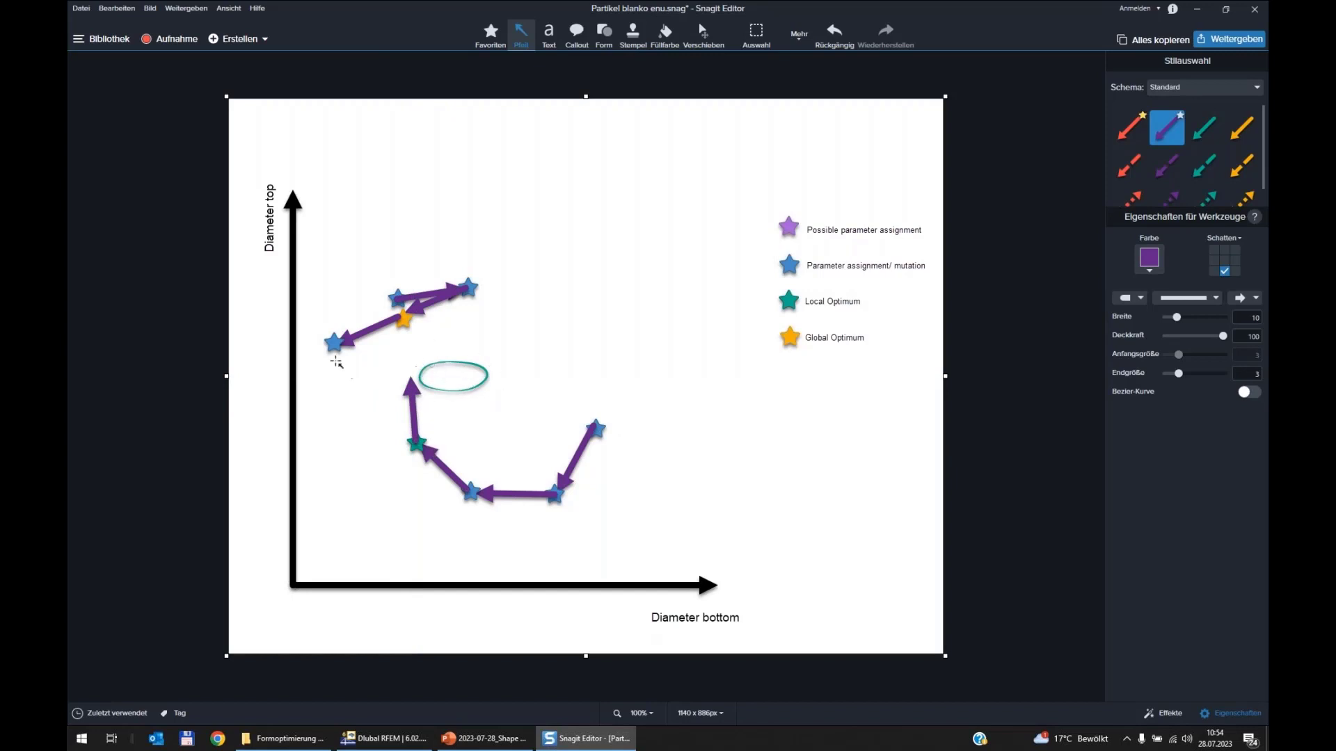
mouse_move(334, 343)
mouse_down()
mouse_move(311, 403)
mouse_move(389, 329)
mouse_move(407, 343)
mouse_up()
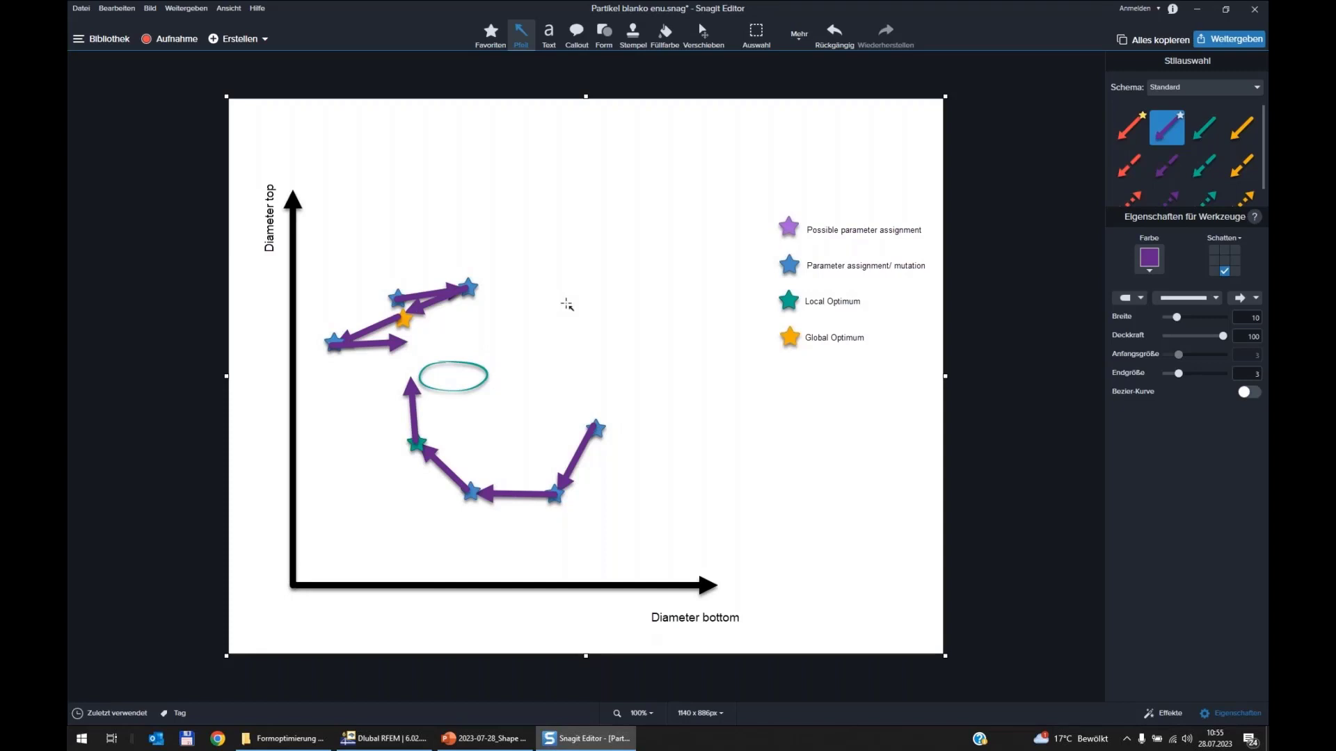
Step: Switch to the PowerPoint presentation and show its Results slide, number 6, as a full-screen slide show
mouse_move(461, 747)
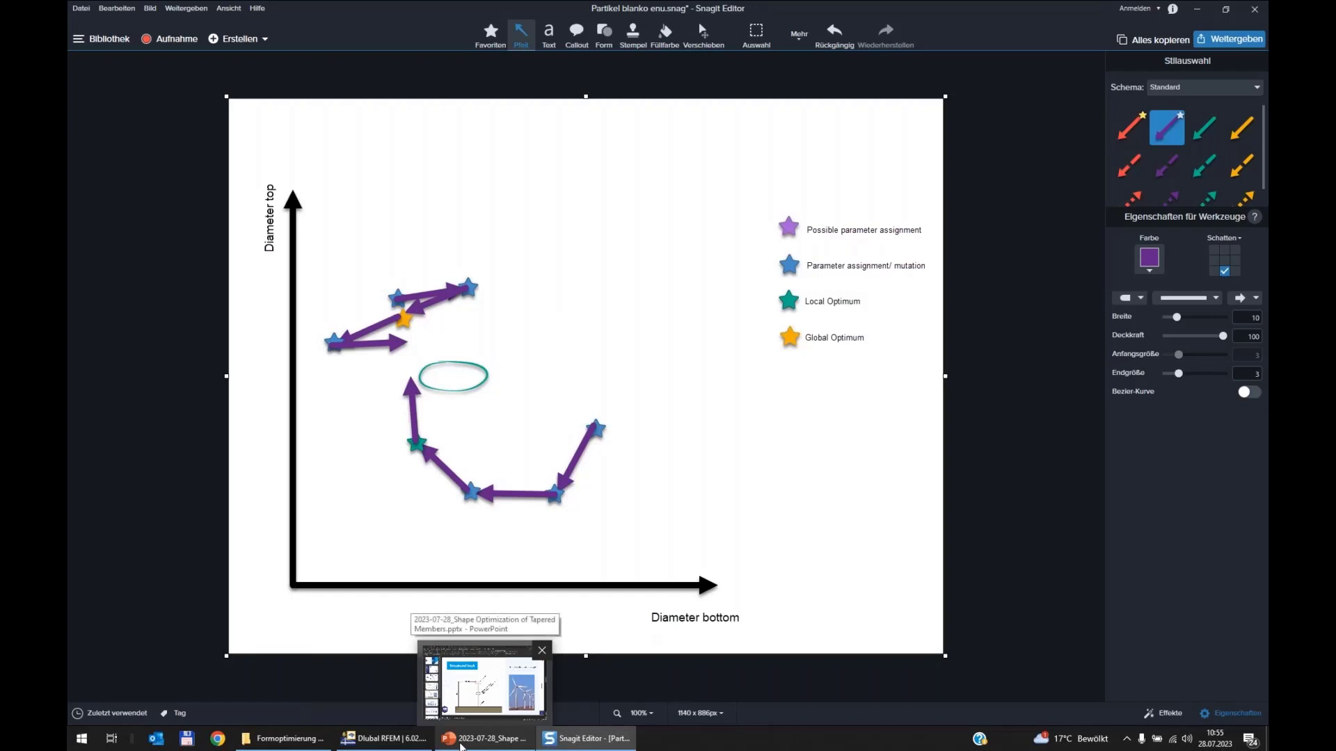
click(383, 738)
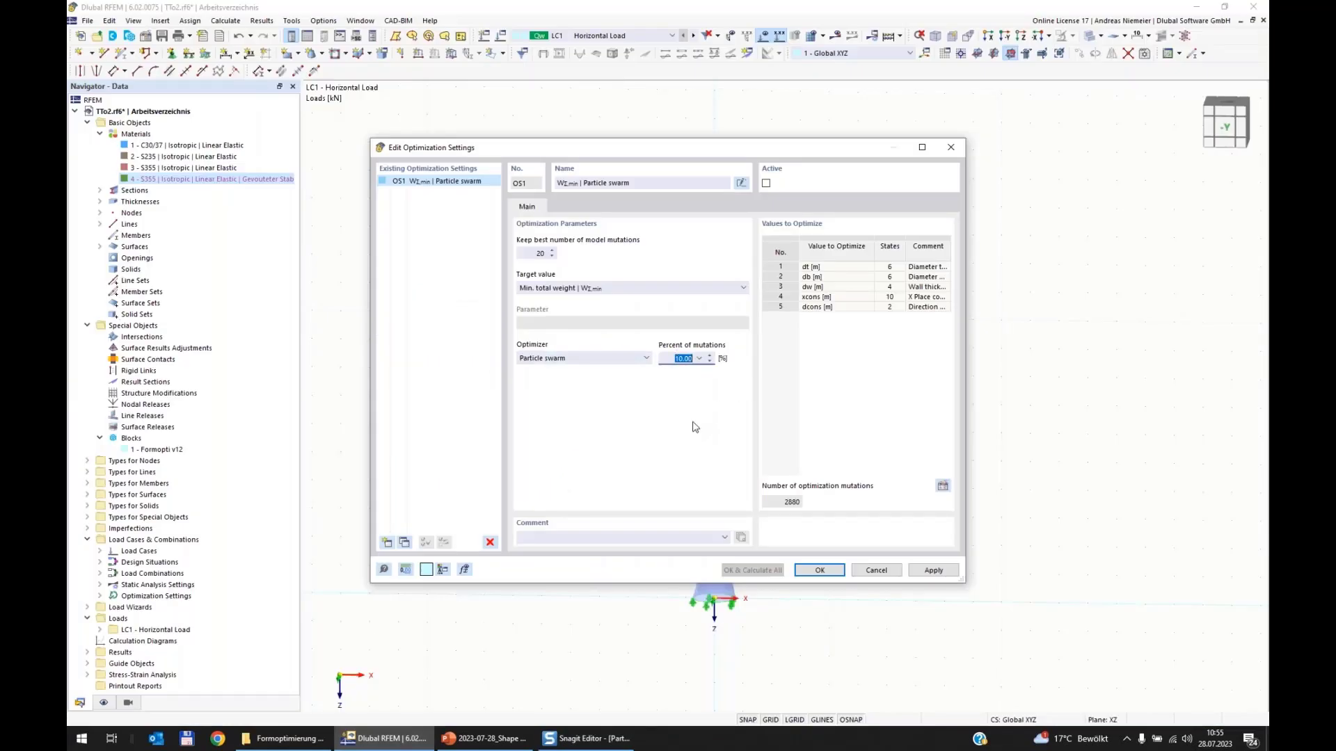
click(492, 745)
click(185, 560)
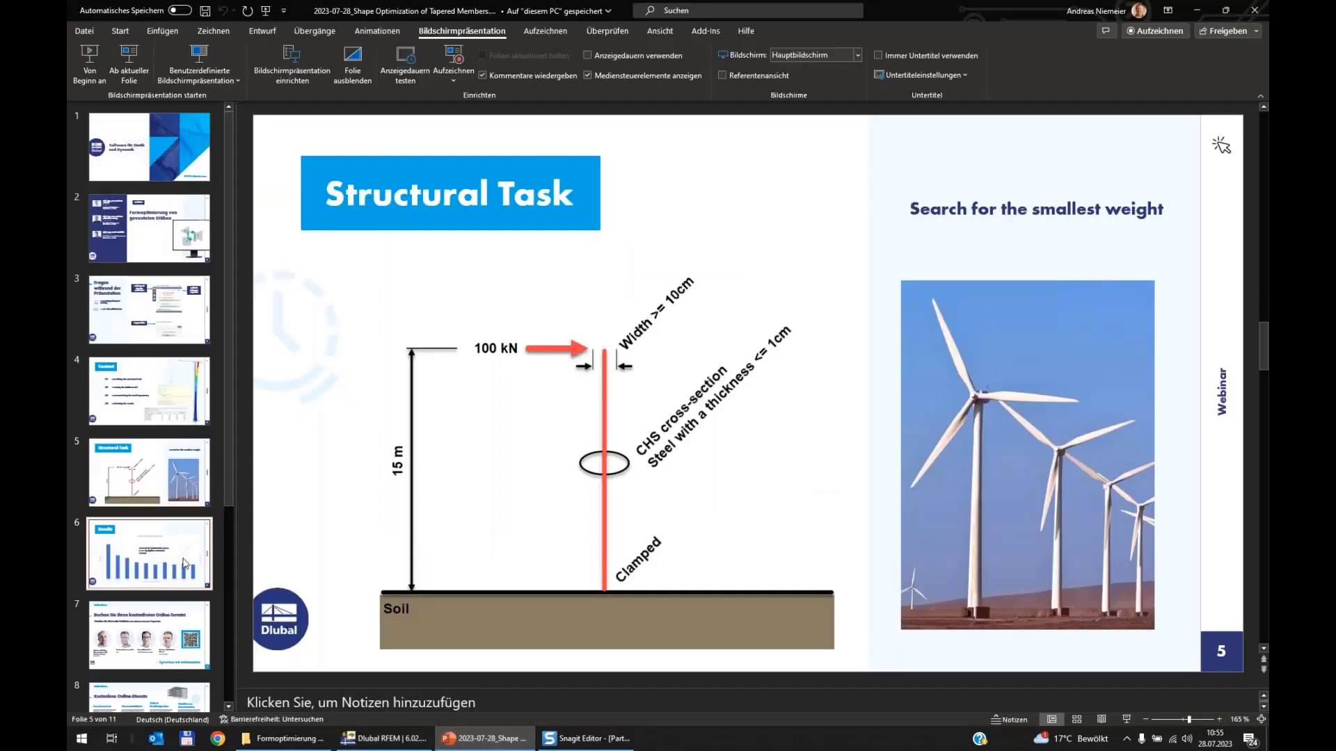
click(1126, 719)
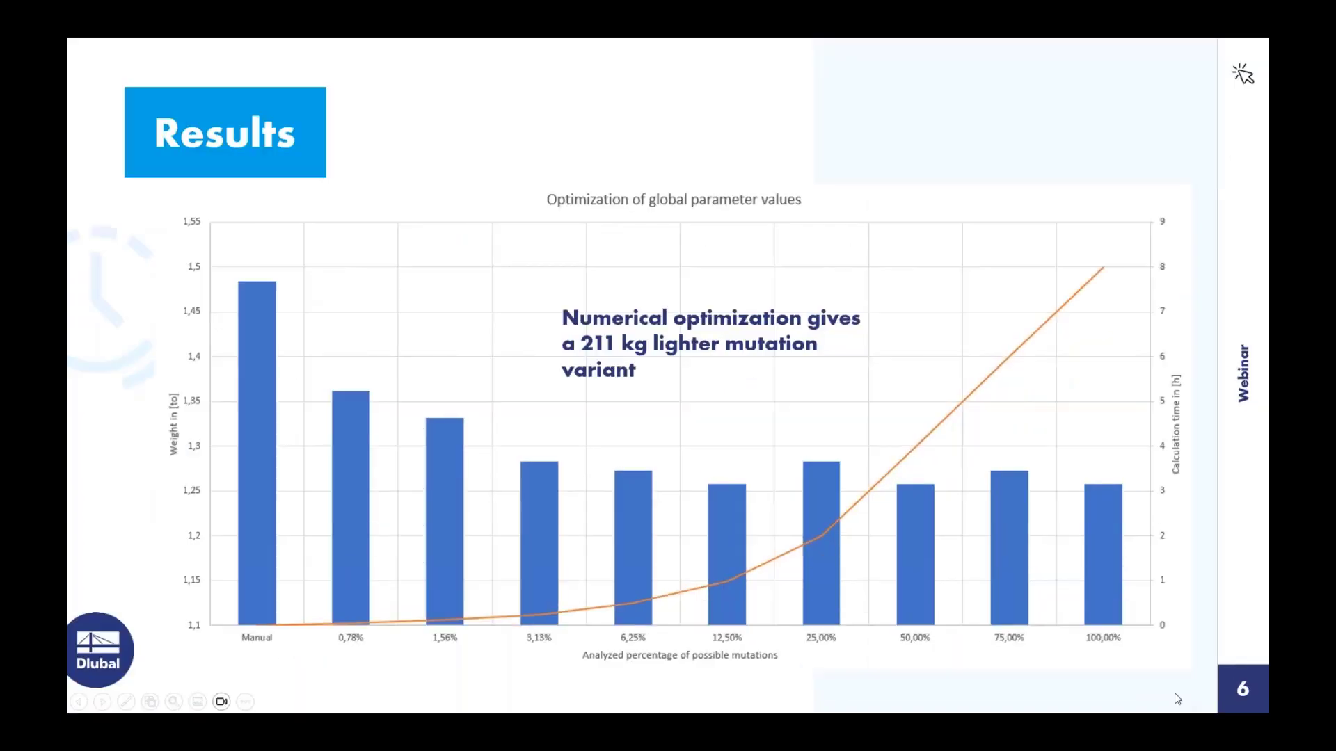
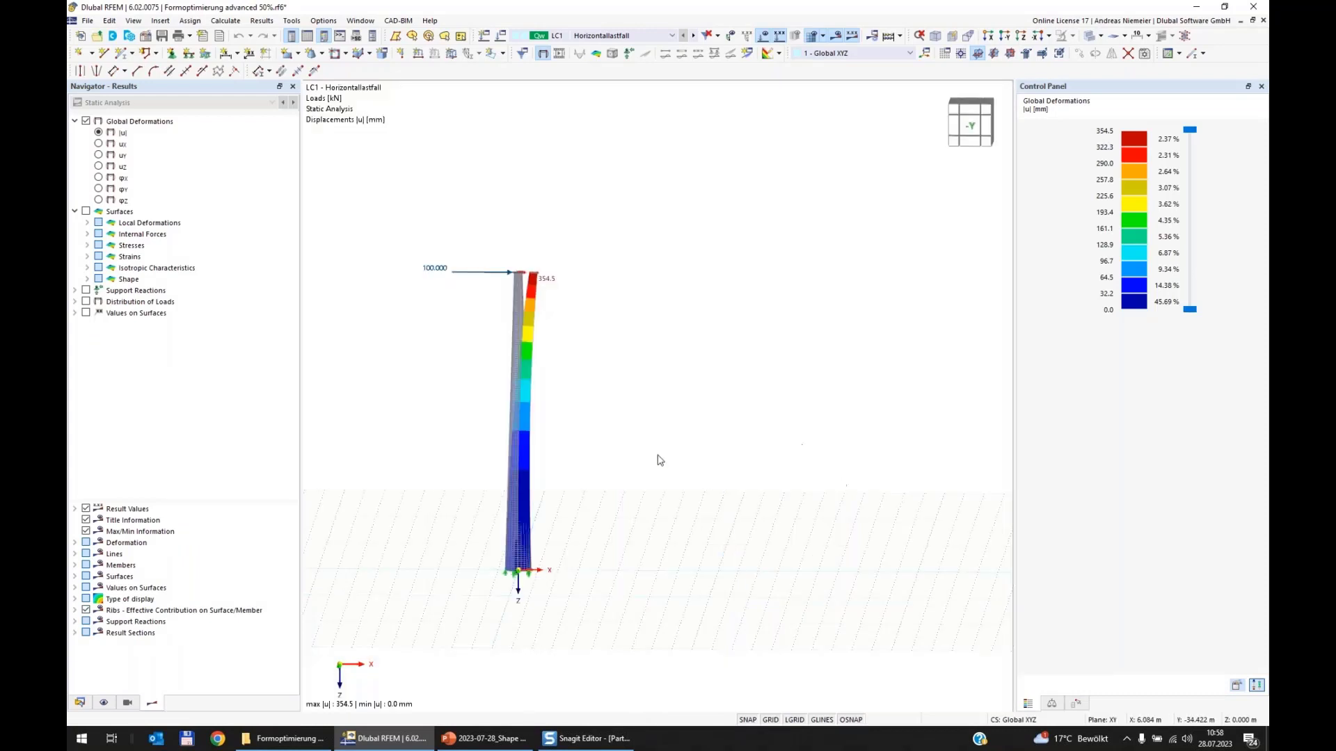
Step: Show the tables for the Formoptimierung advanced 50% model and switch them to the Optimization results
click(308, 36)
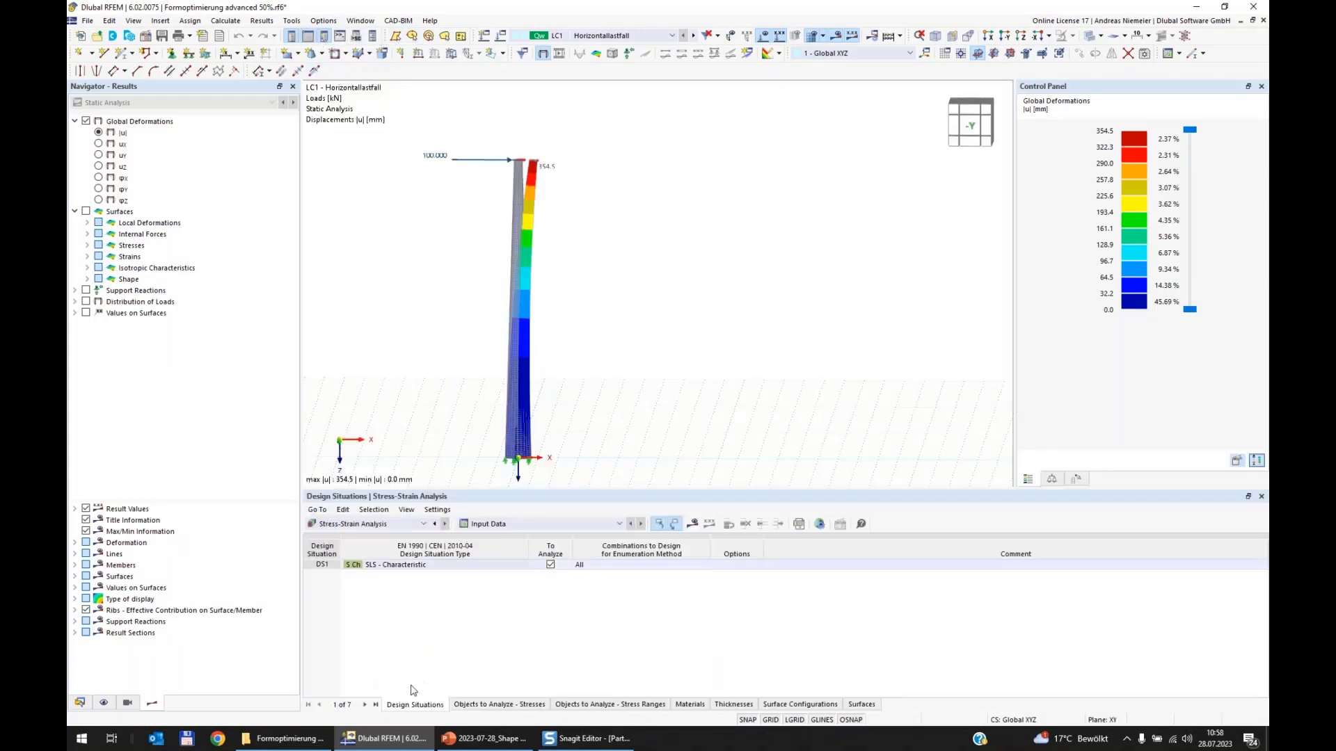
click(387, 524)
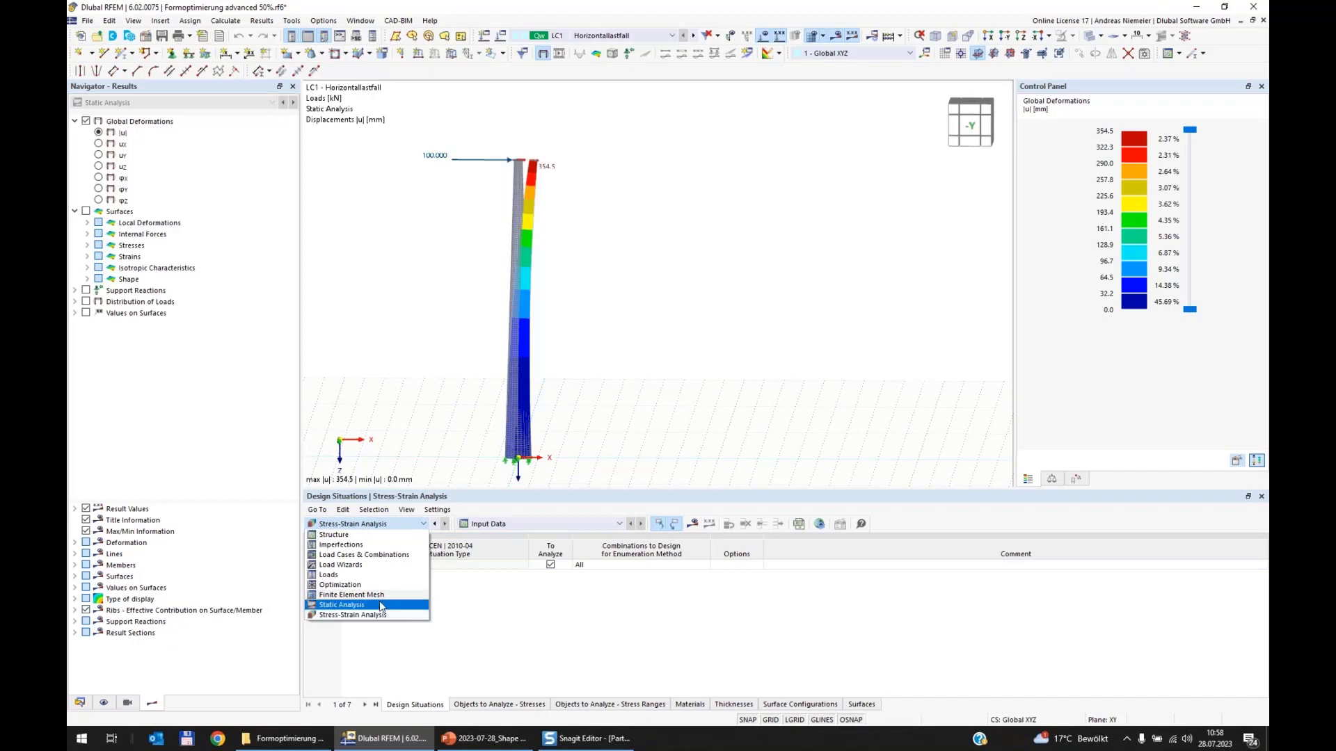
click(341, 585)
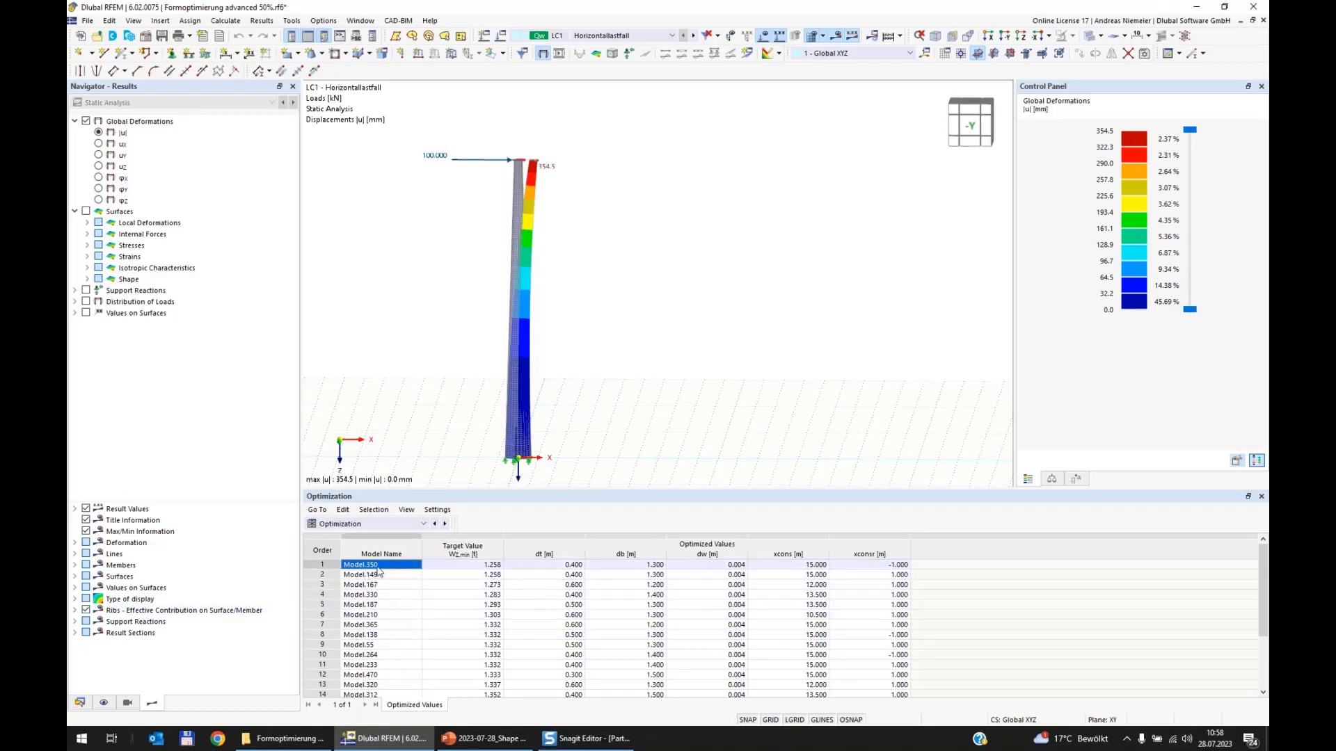
Step: Examine the target weight and the optimized dt, db, dw, xcons and xconsr values of the first-ranked mutation, Model.350
click(475, 566)
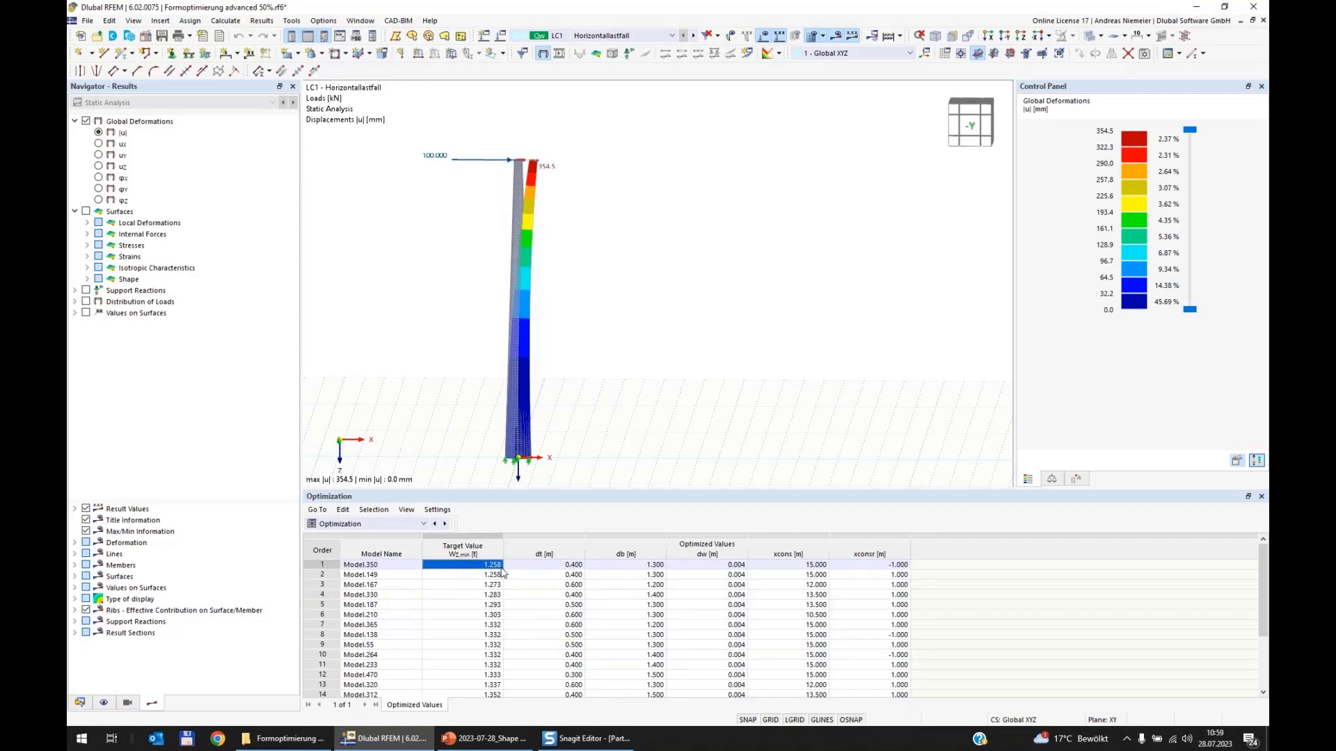
click(560, 567)
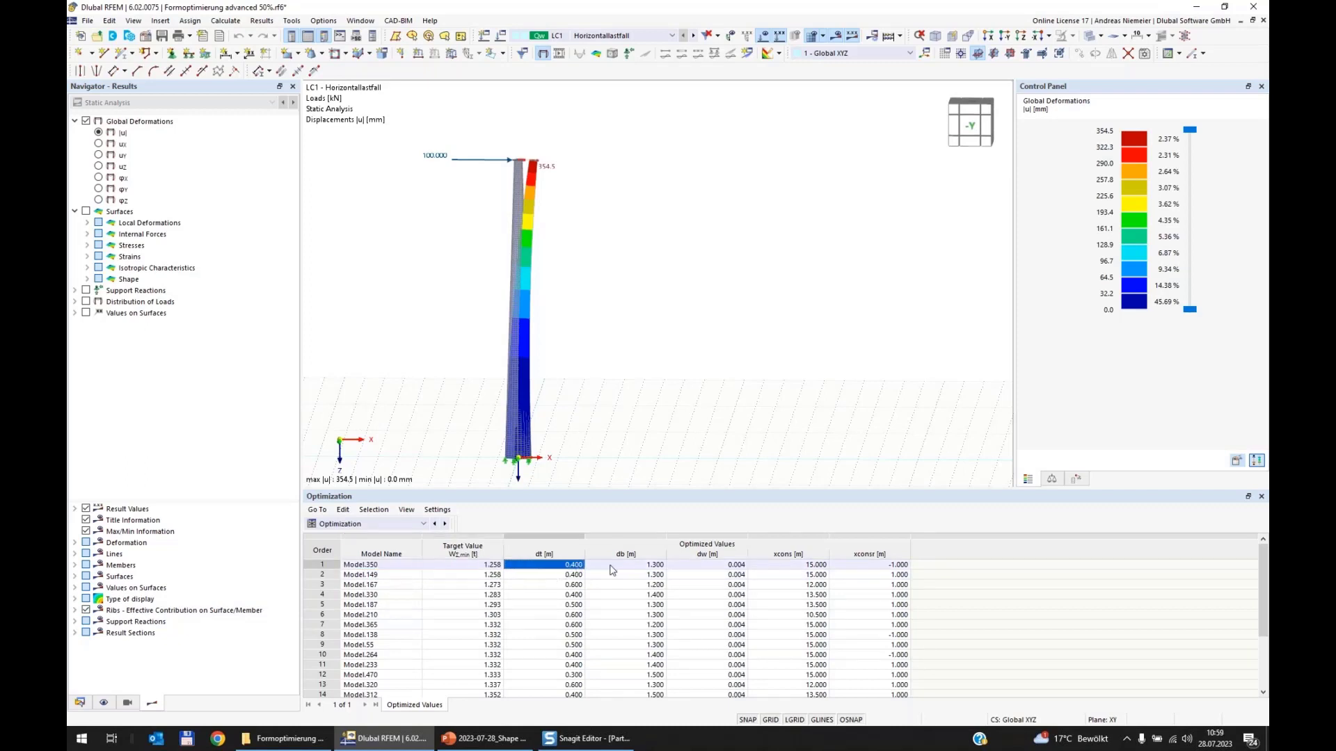
click(635, 569)
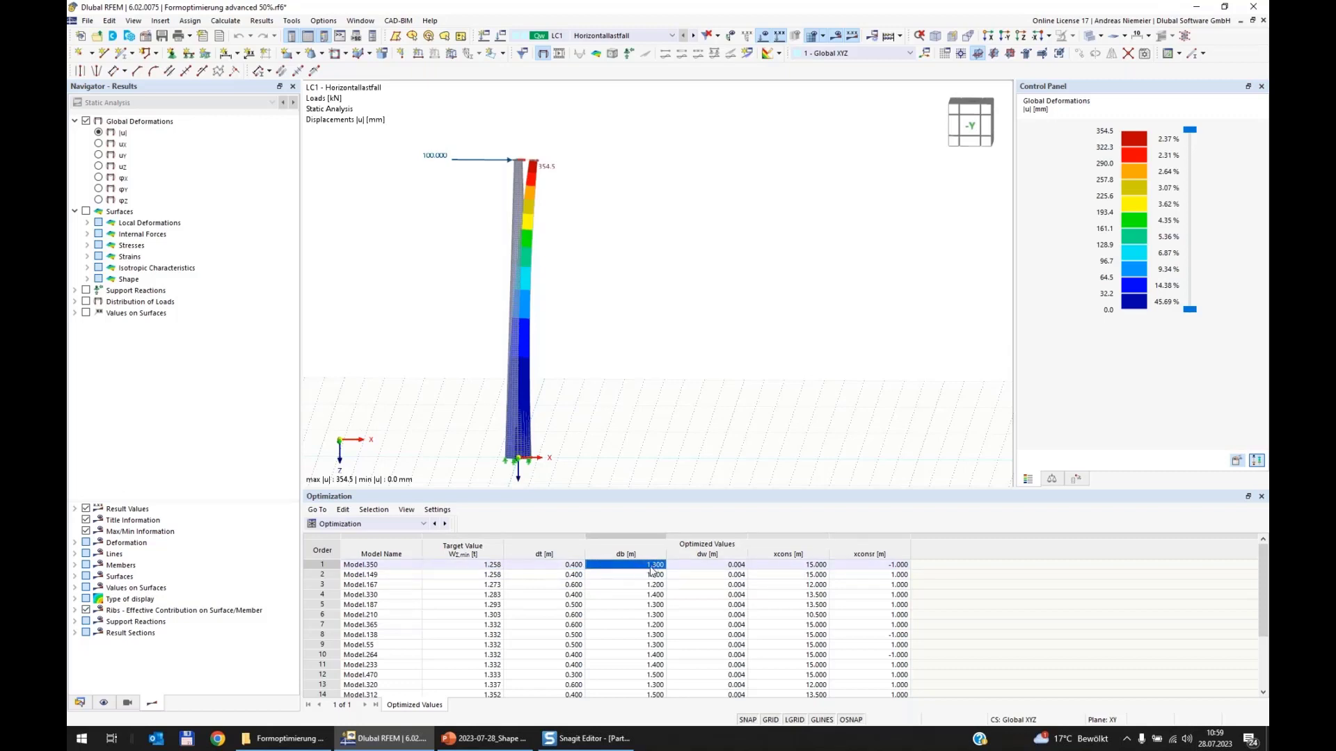
click(712, 569)
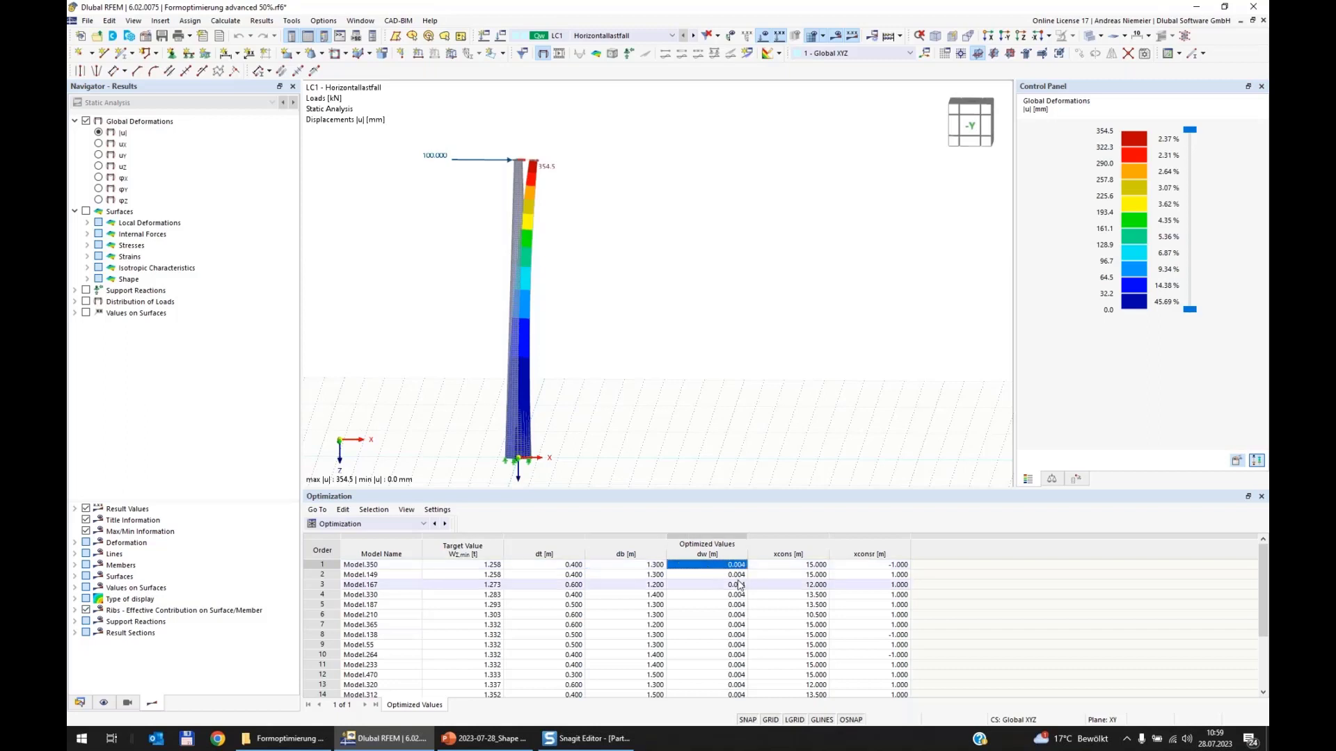
click(793, 569)
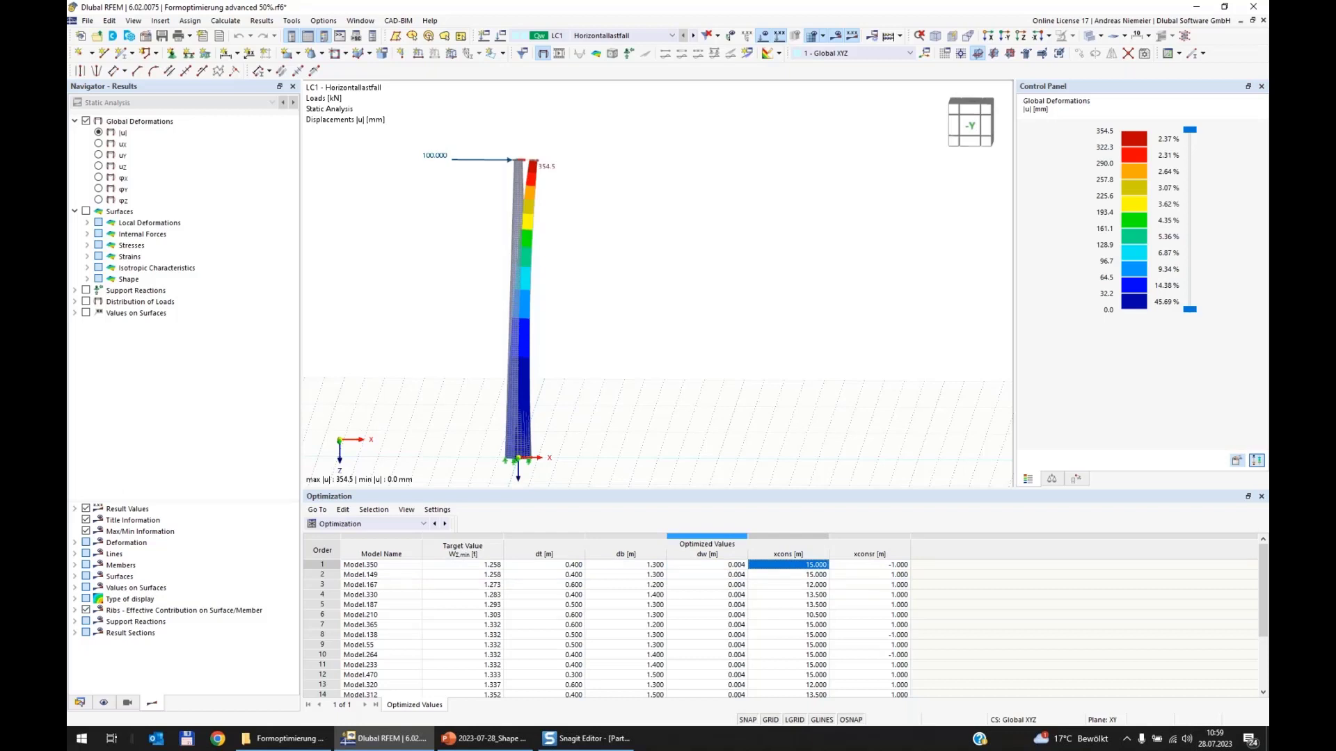
click(896, 567)
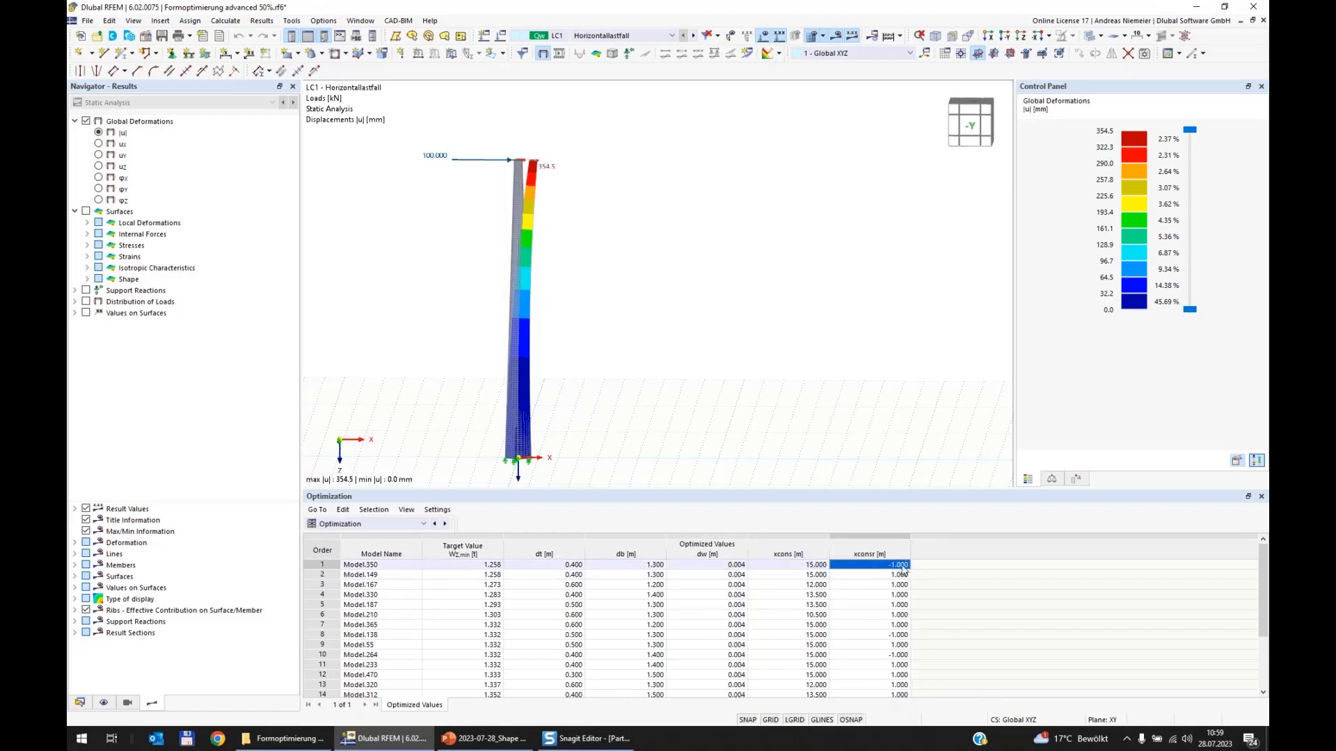
click(807, 569)
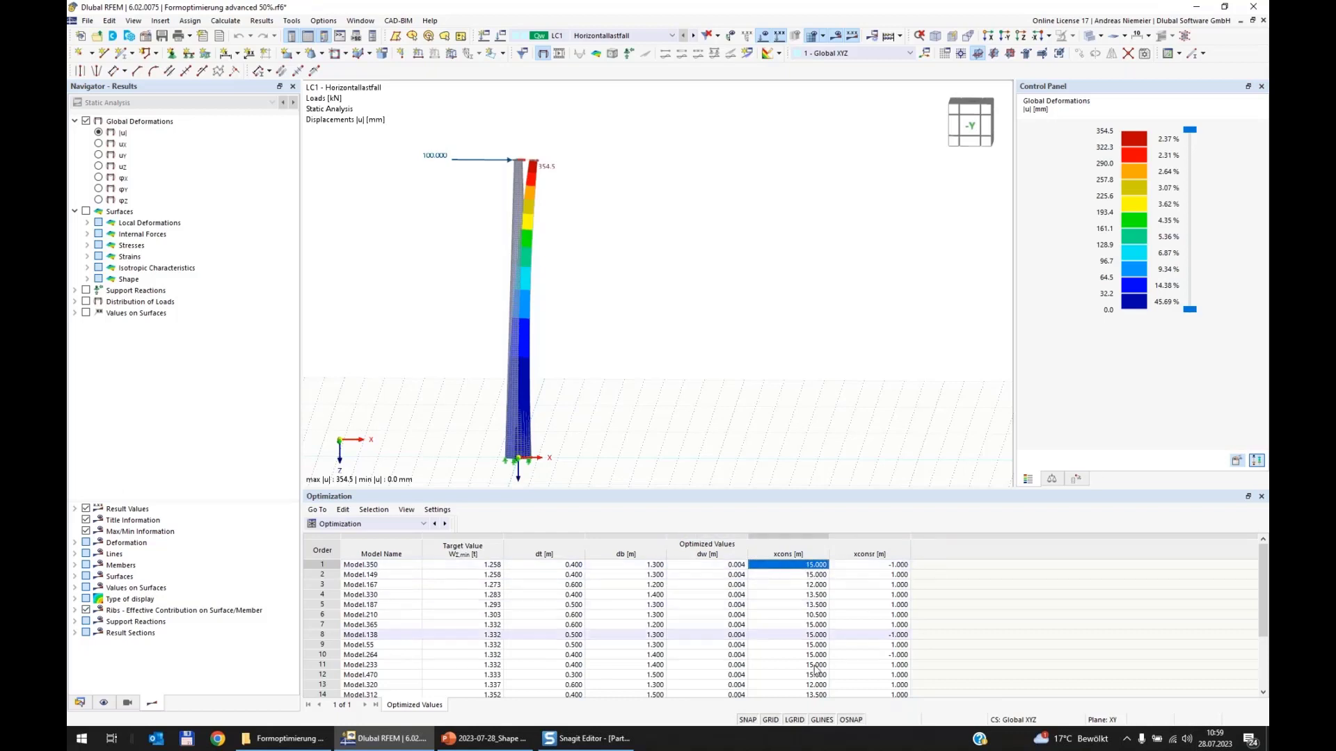
Step: Compare the second-ranked Model.149 with the third-ranked Model.167, checking the latter's target weight and each optimized parameter value
click(369, 575)
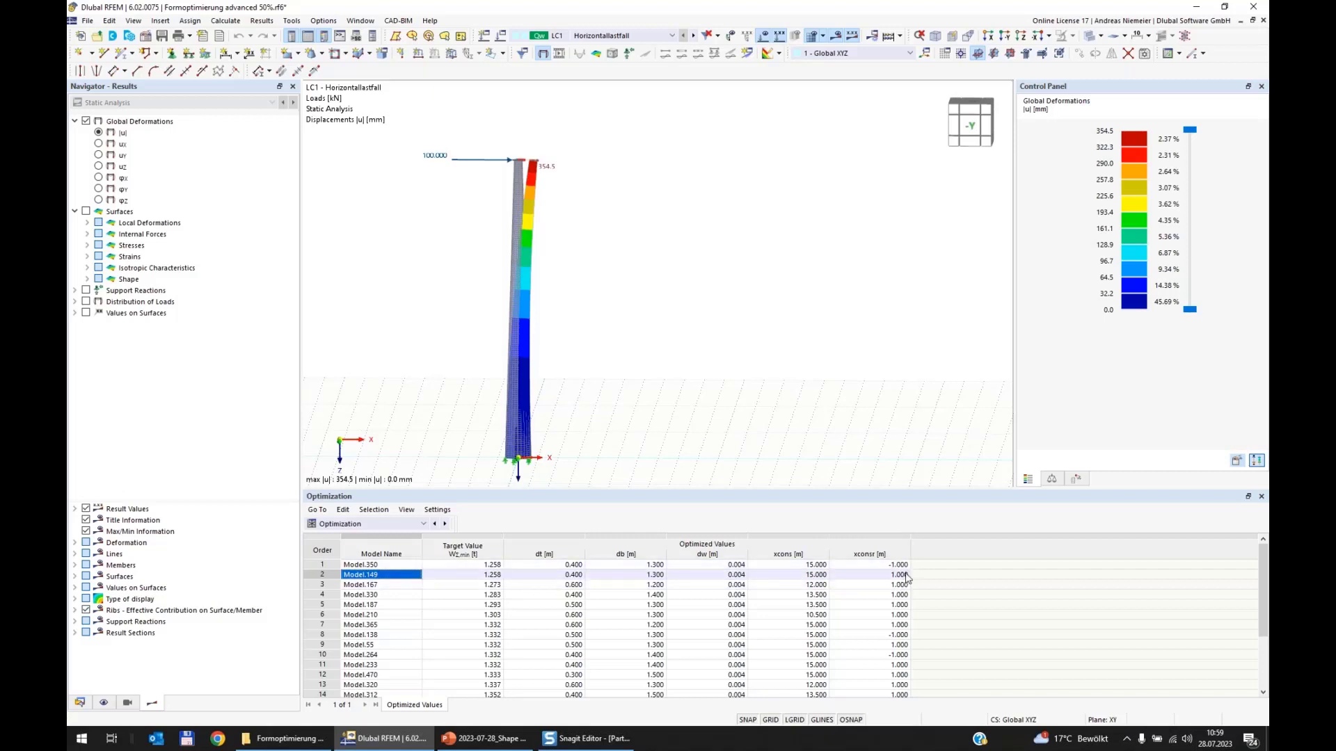
click(380, 585)
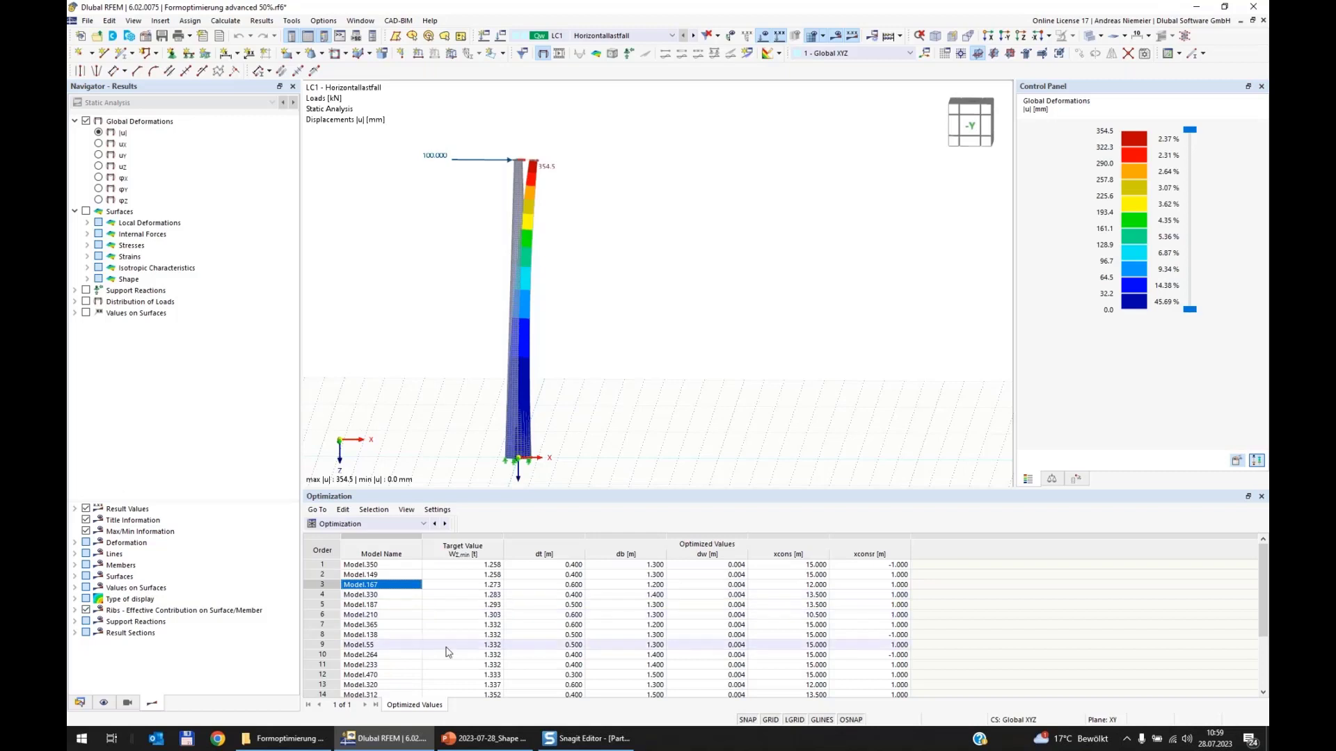
click(485, 588)
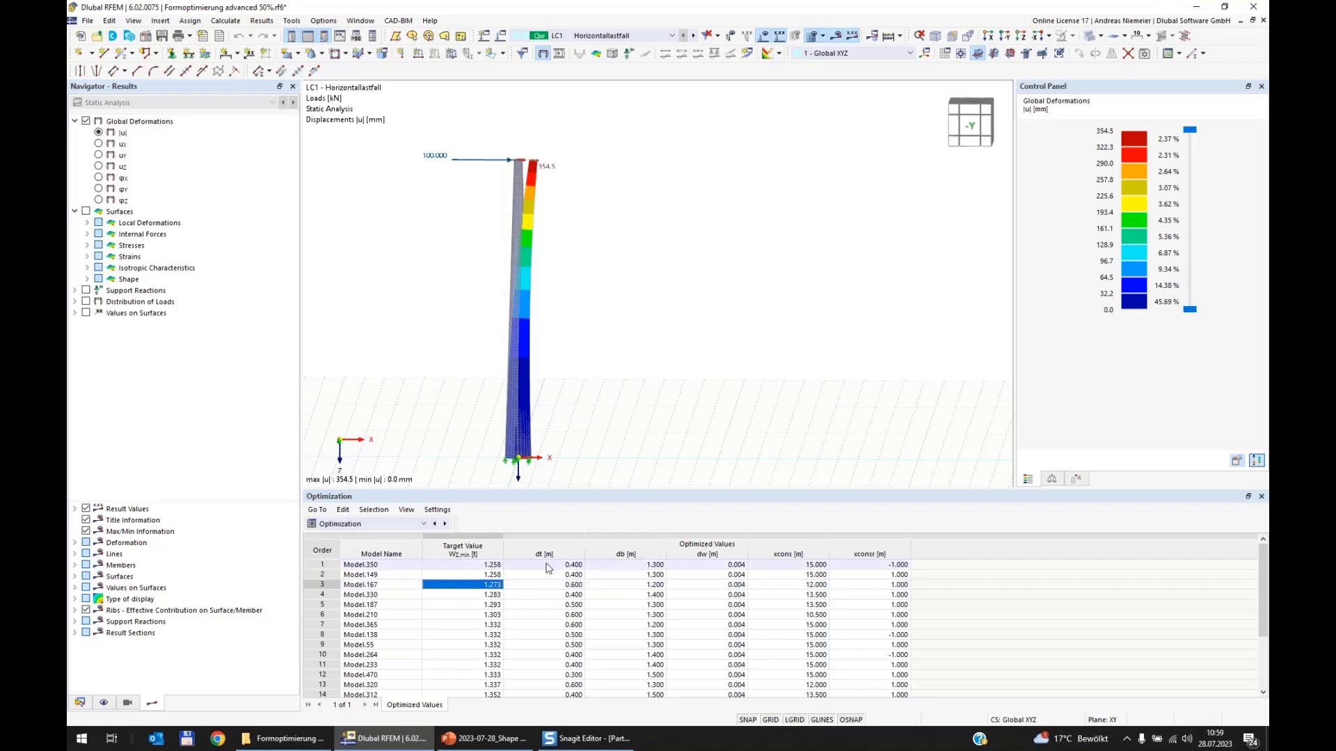
click(557, 585)
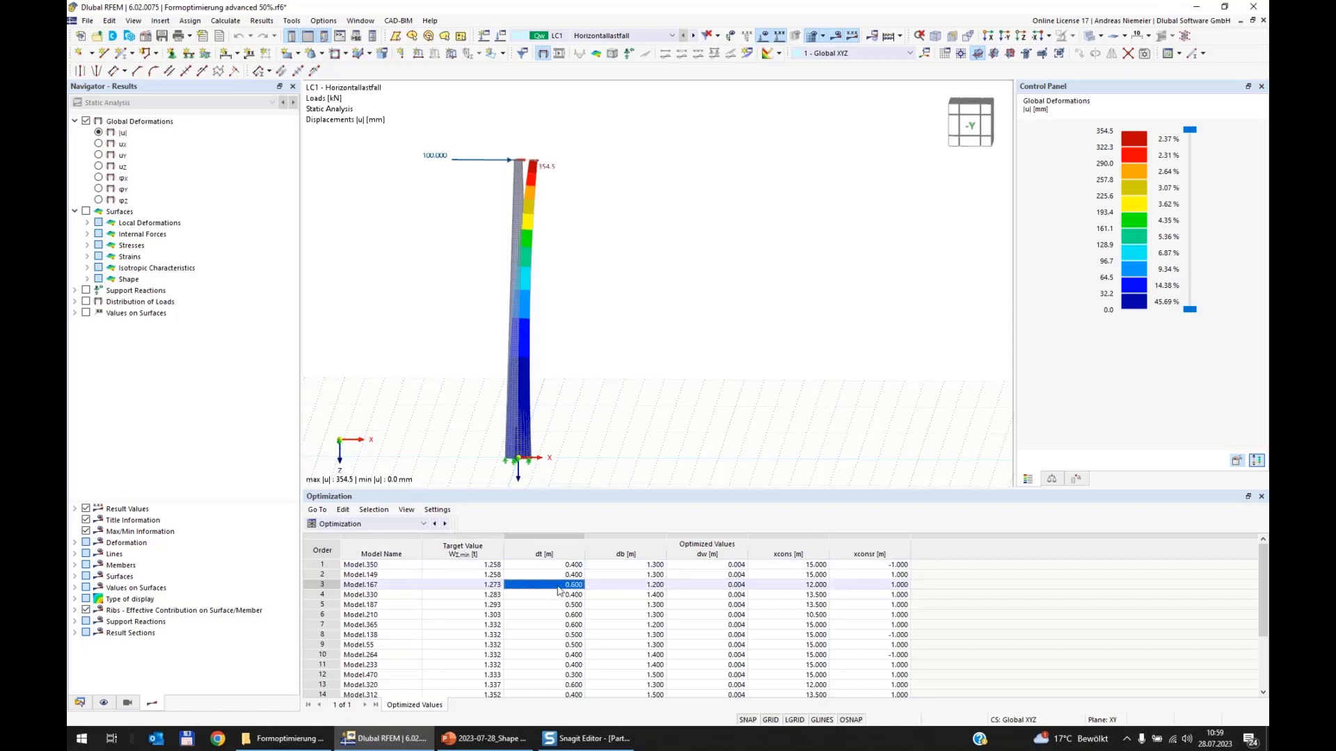
click(631, 586)
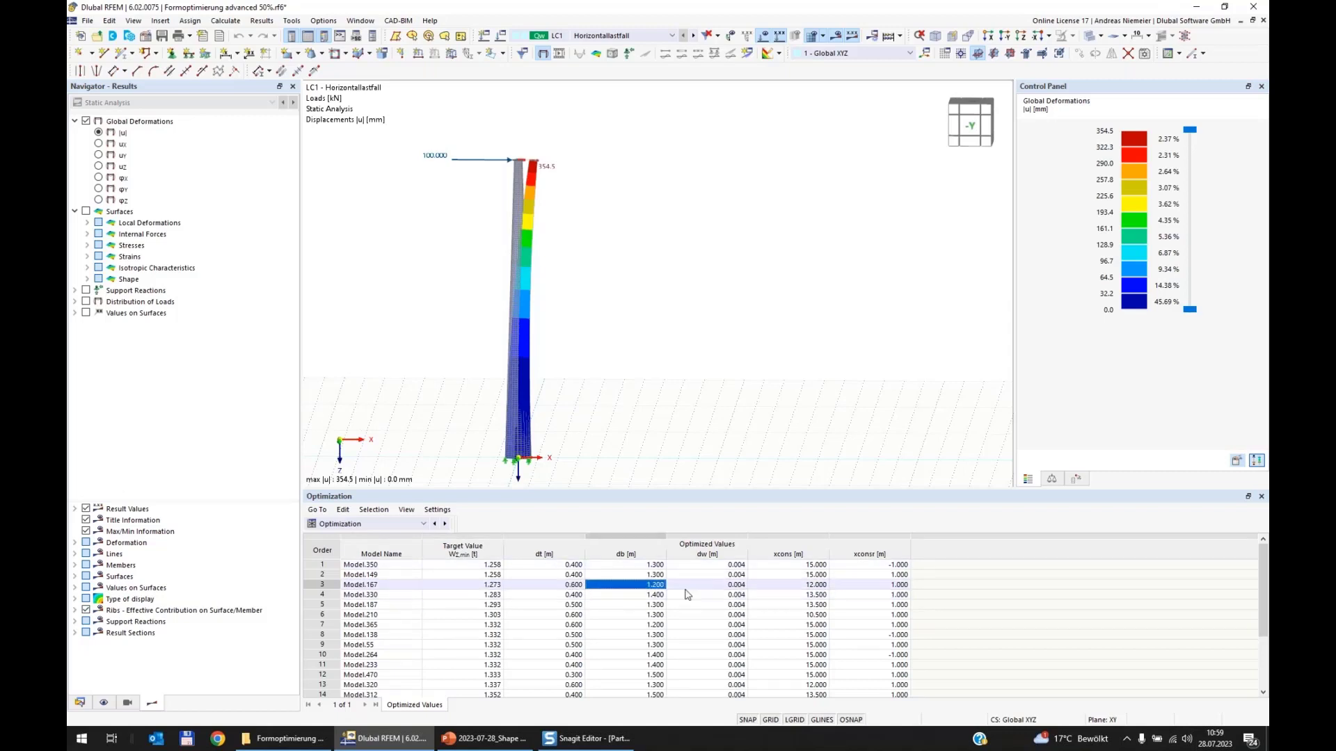
click(724, 586)
click(803, 588)
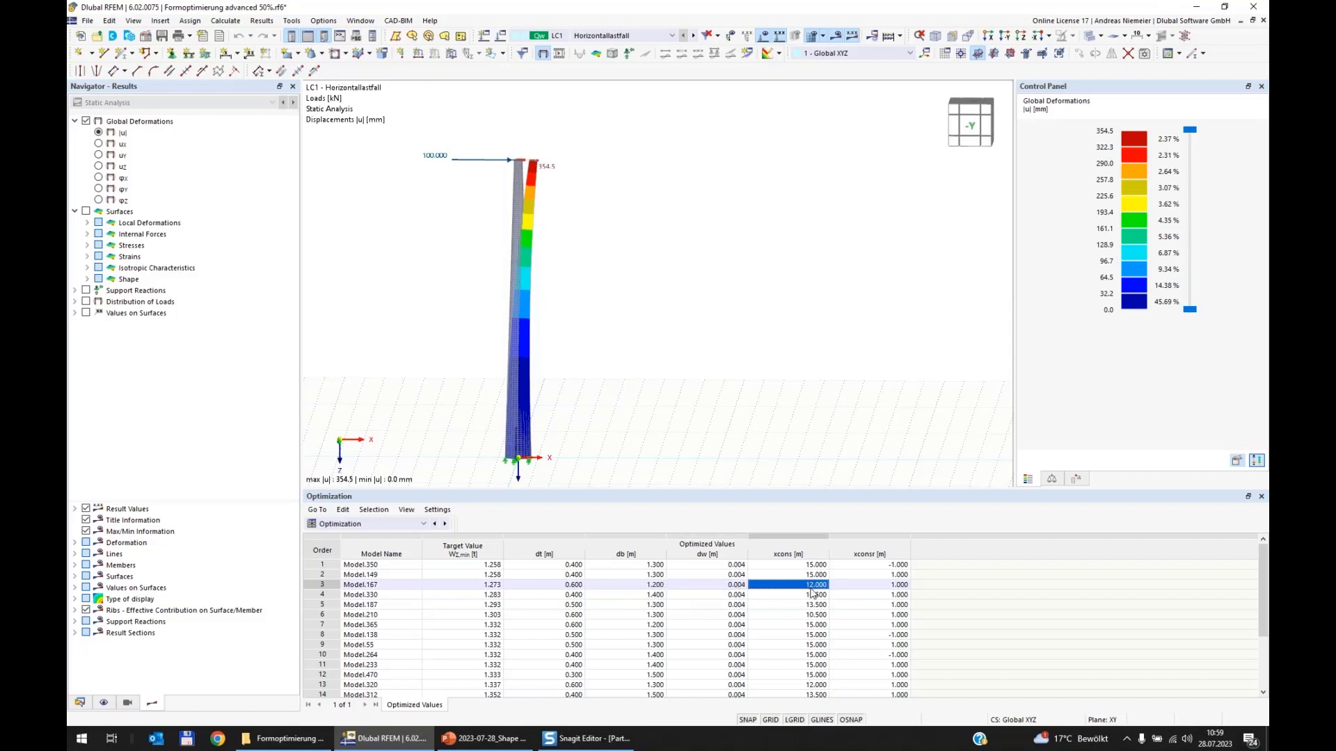
click(881, 590)
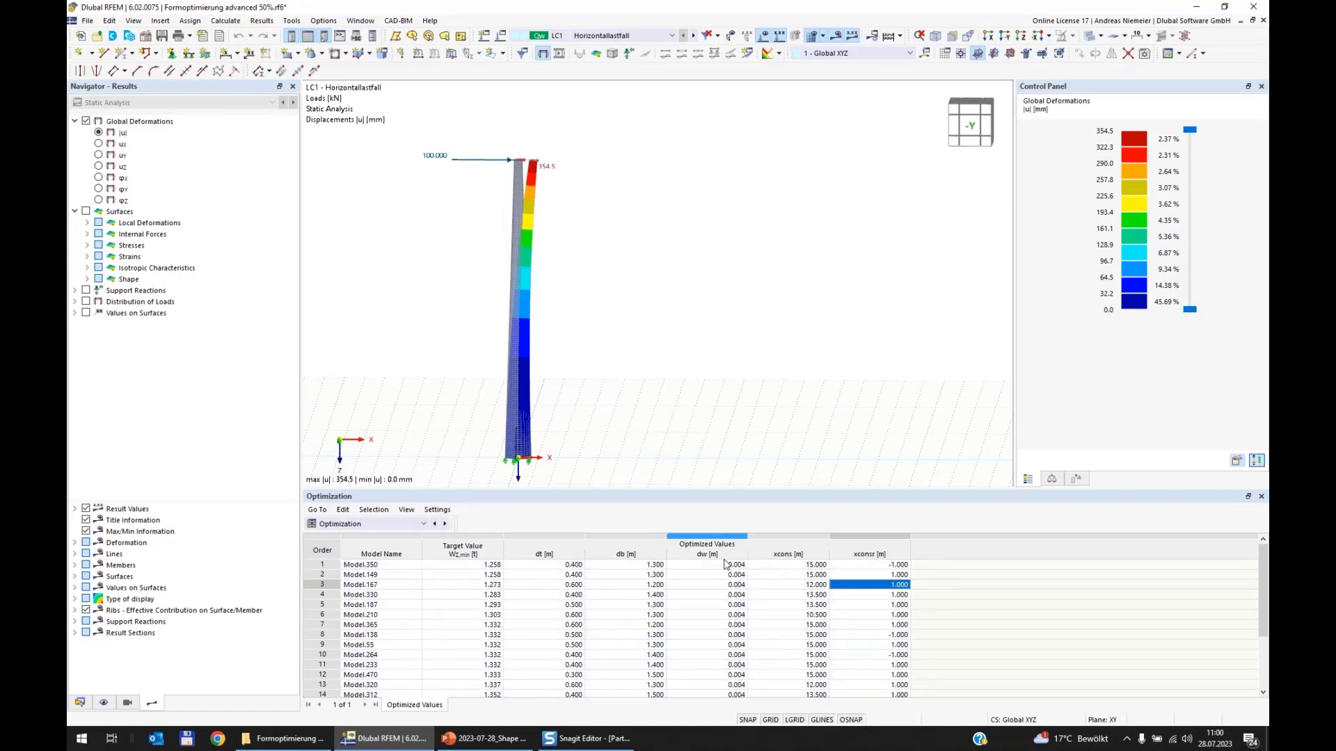
Step: Highlight the wall thickness dw values of all ranked mutations for comparison, then the complete rows of Model.350 and Model.149
drag(727, 567, 727, 696)
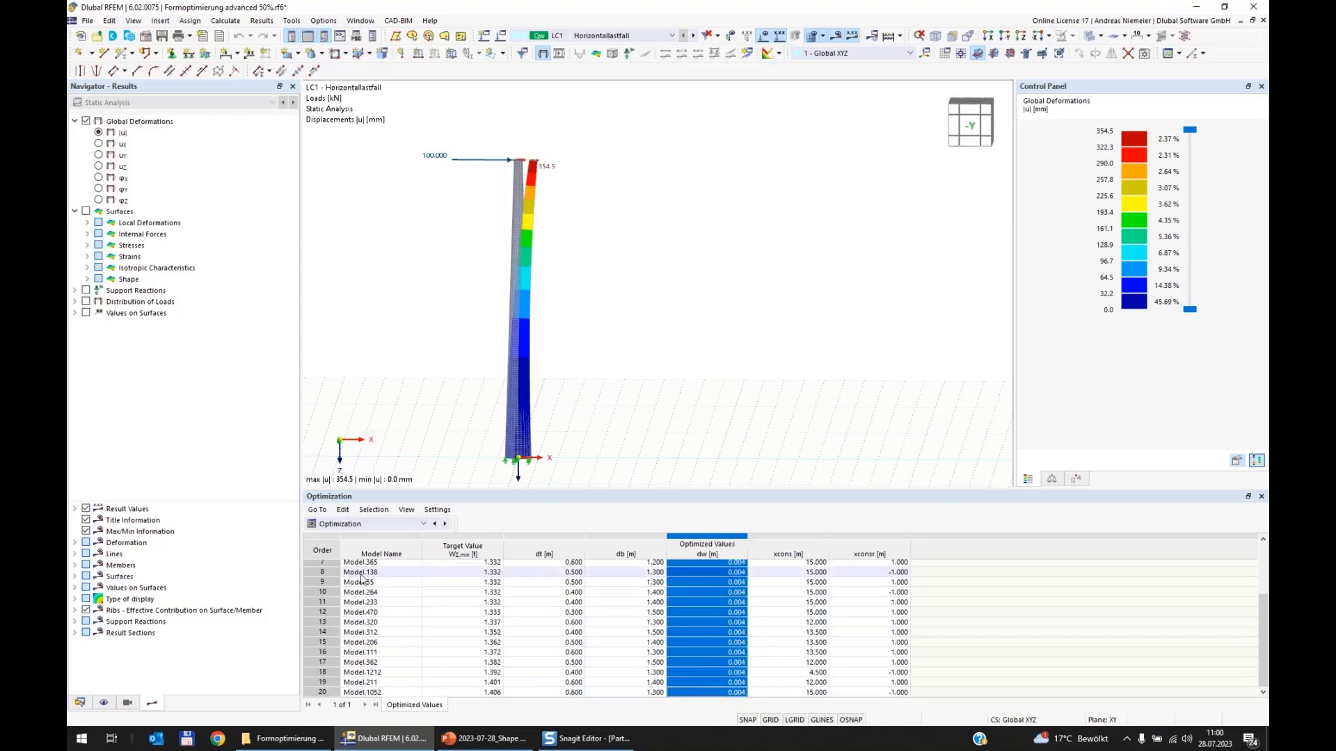
scroll(703, 674, up, 2)
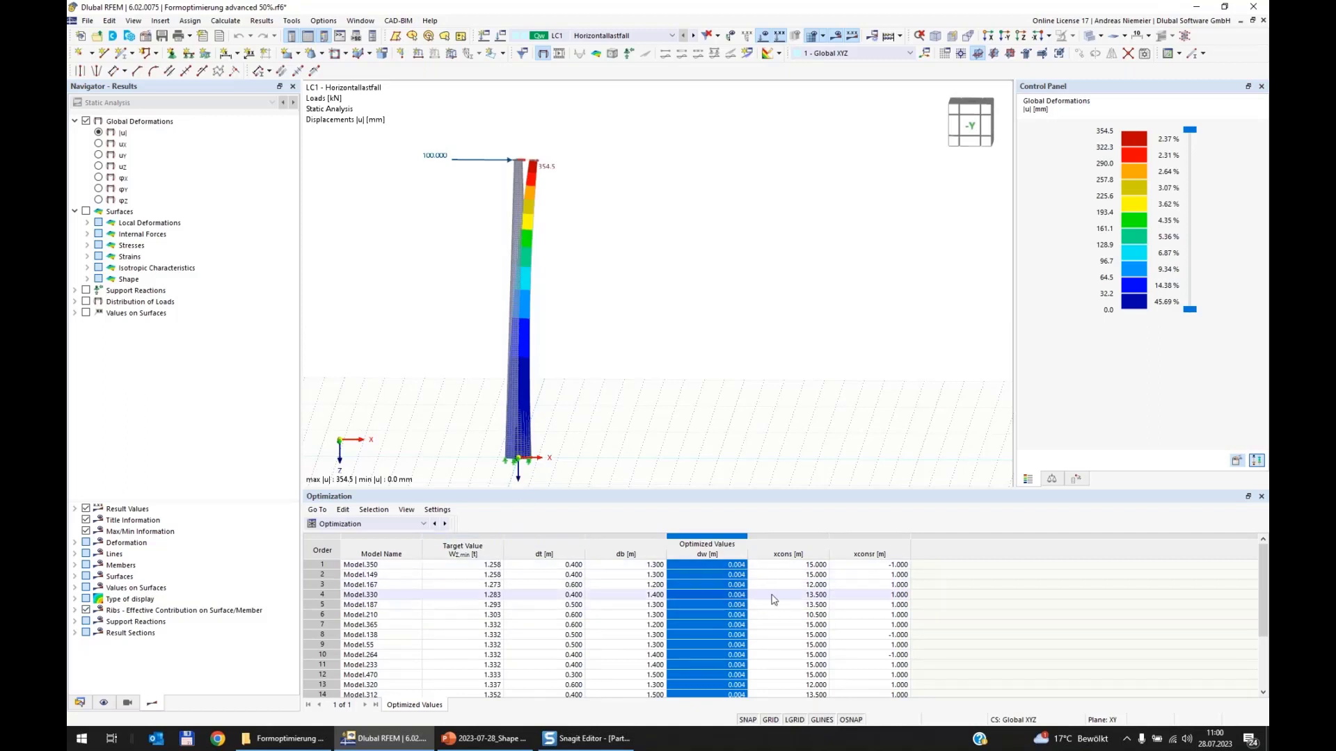
drag(899, 566, 390, 576)
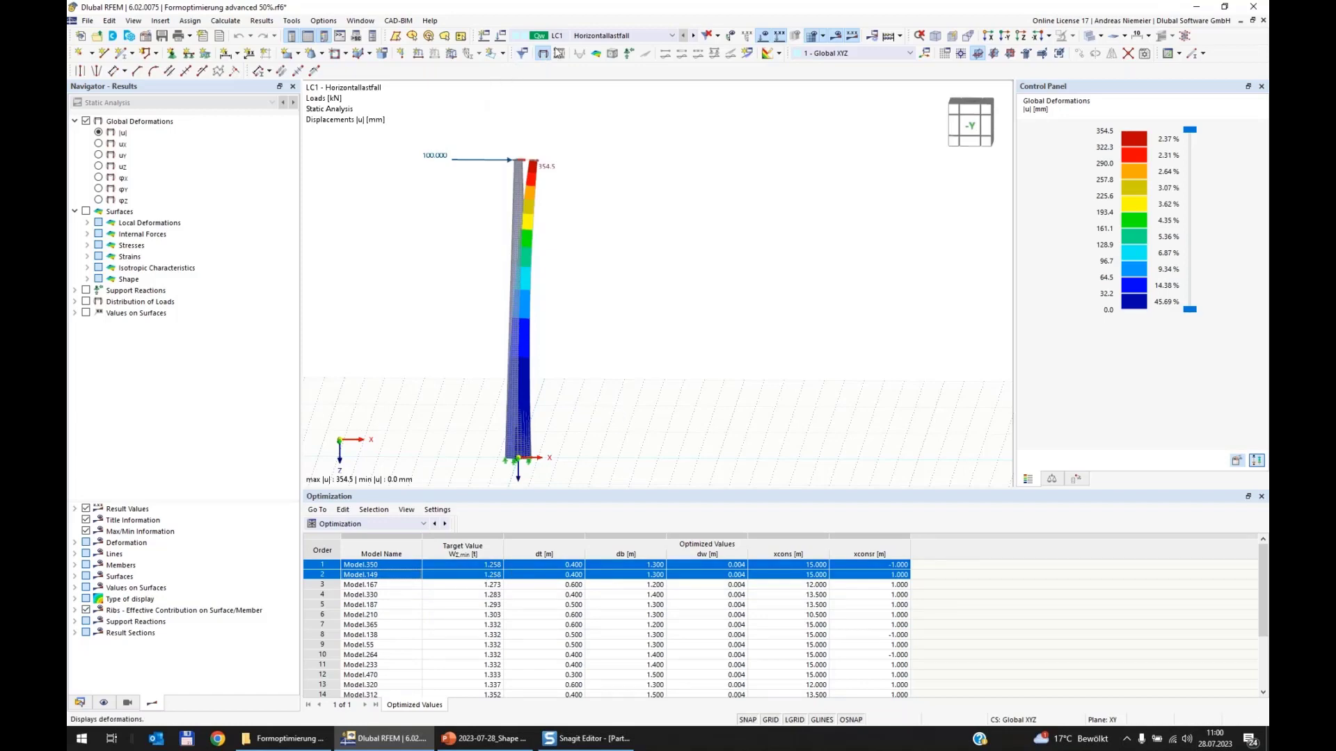
Step: Display the tower's Stress-Strain Analysis results and examine the surface stress ratio and equivalent von Mises stress distribution
click(645, 36)
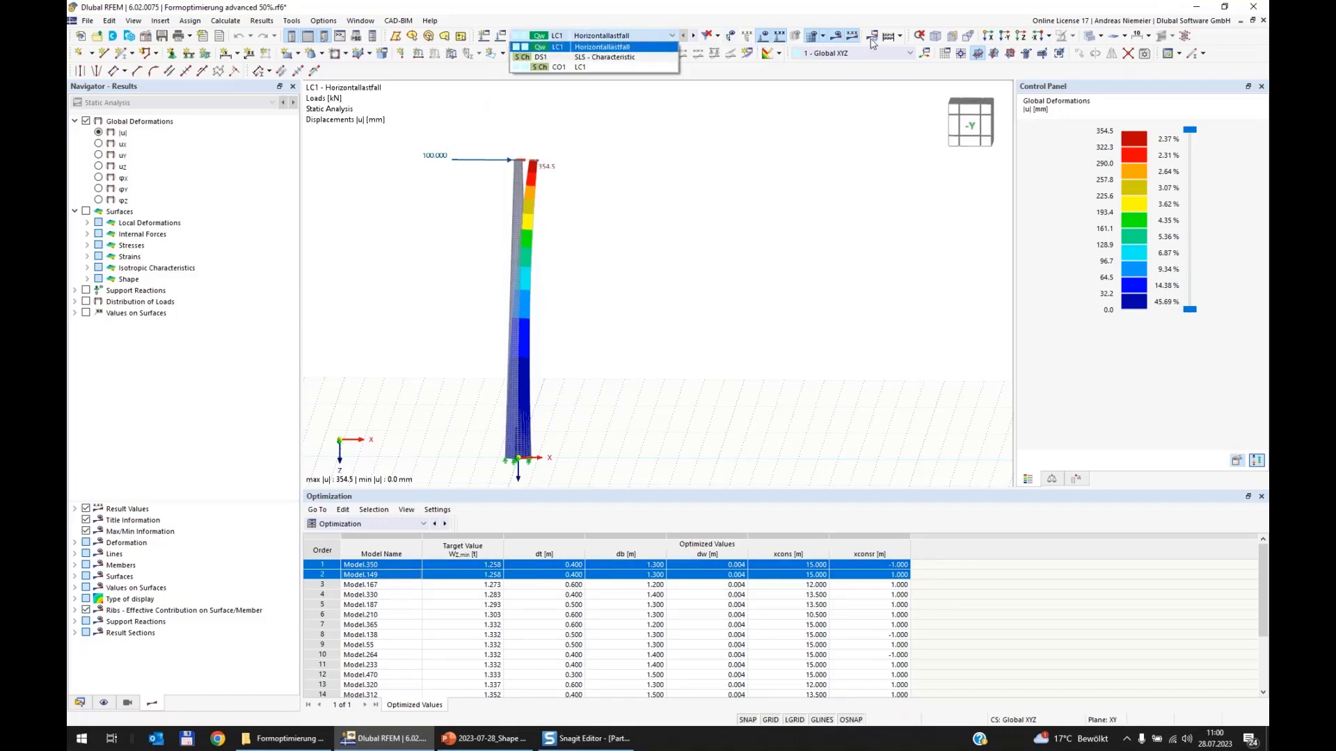
click(899, 36)
click(903, 66)
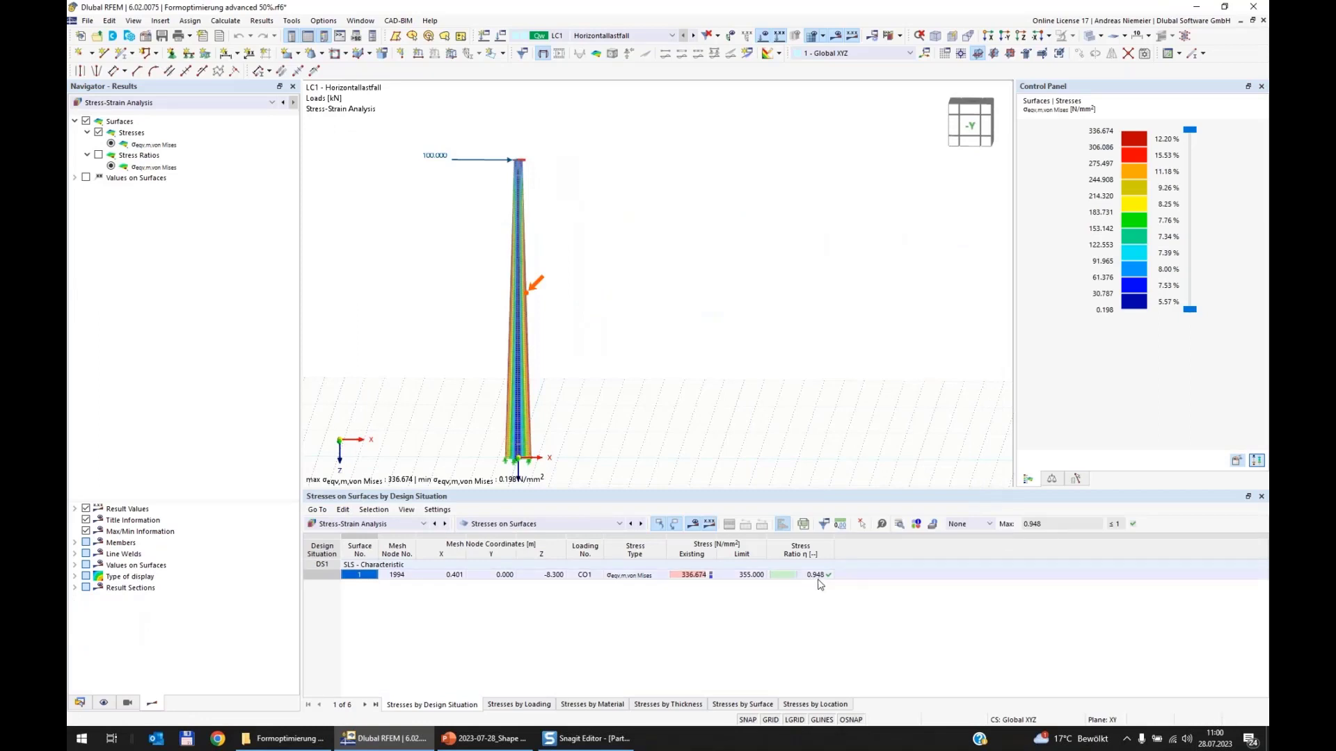
click(858, 576)
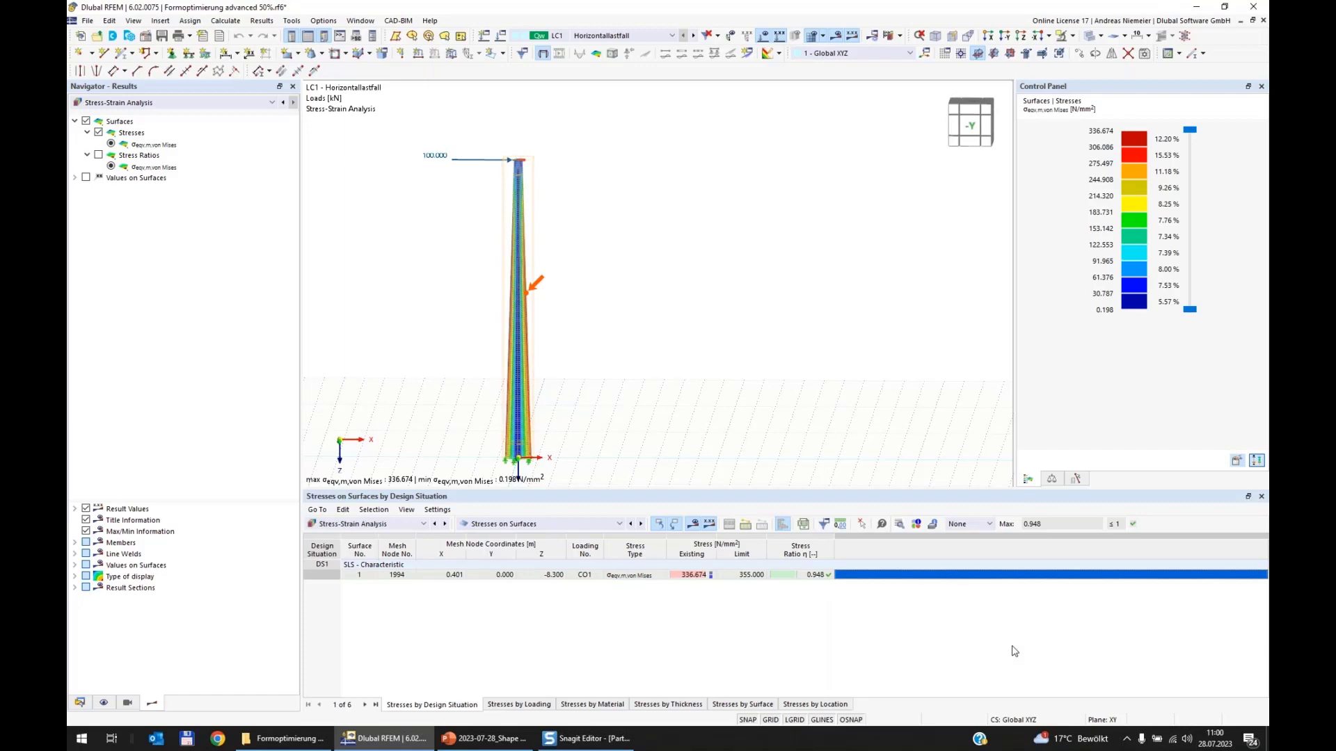
middle_drag(655, 417, 744, 361)
ctrl+middle_drag(744, 361, 640, 385)
scroll(576, 379, up, 5)
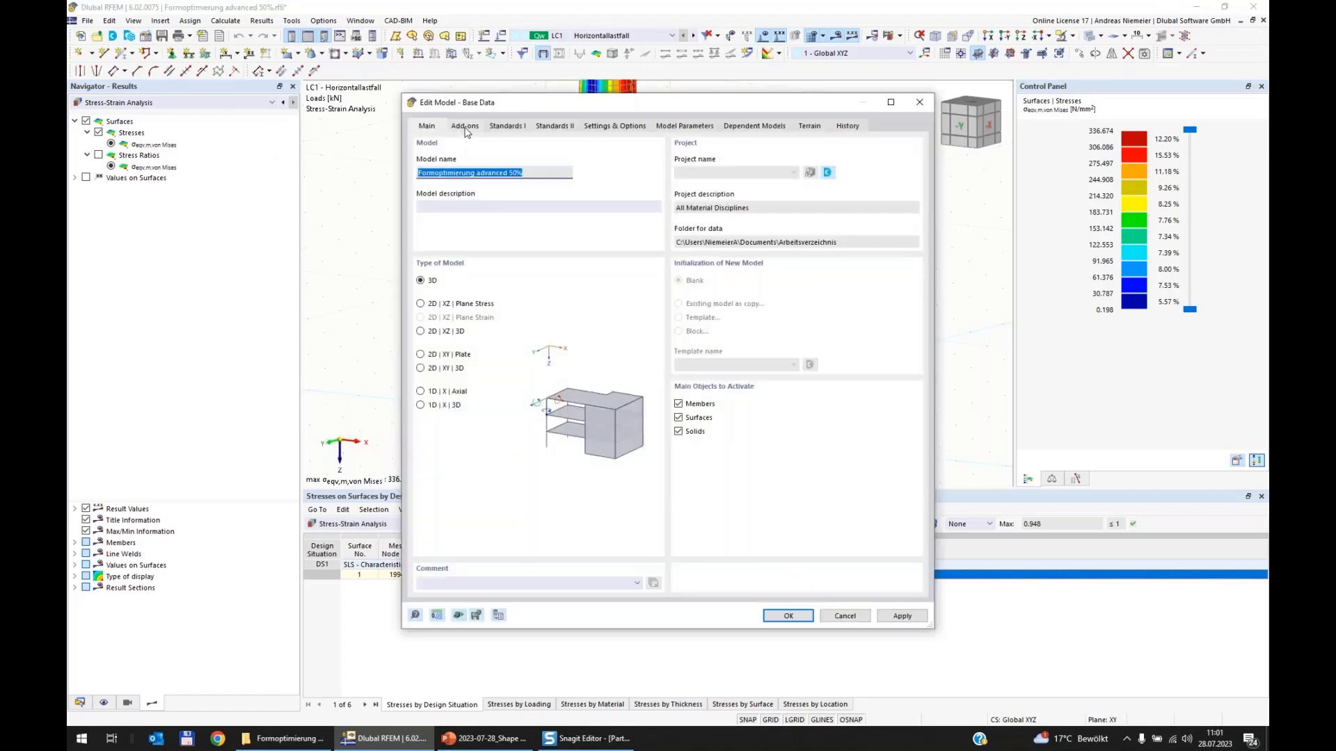
Step: Review the activated add-ons in the model's base data, including Optimization & Costs / CO2 Emission Estimation, and the standard groups available for load wizards
click(465, 128)
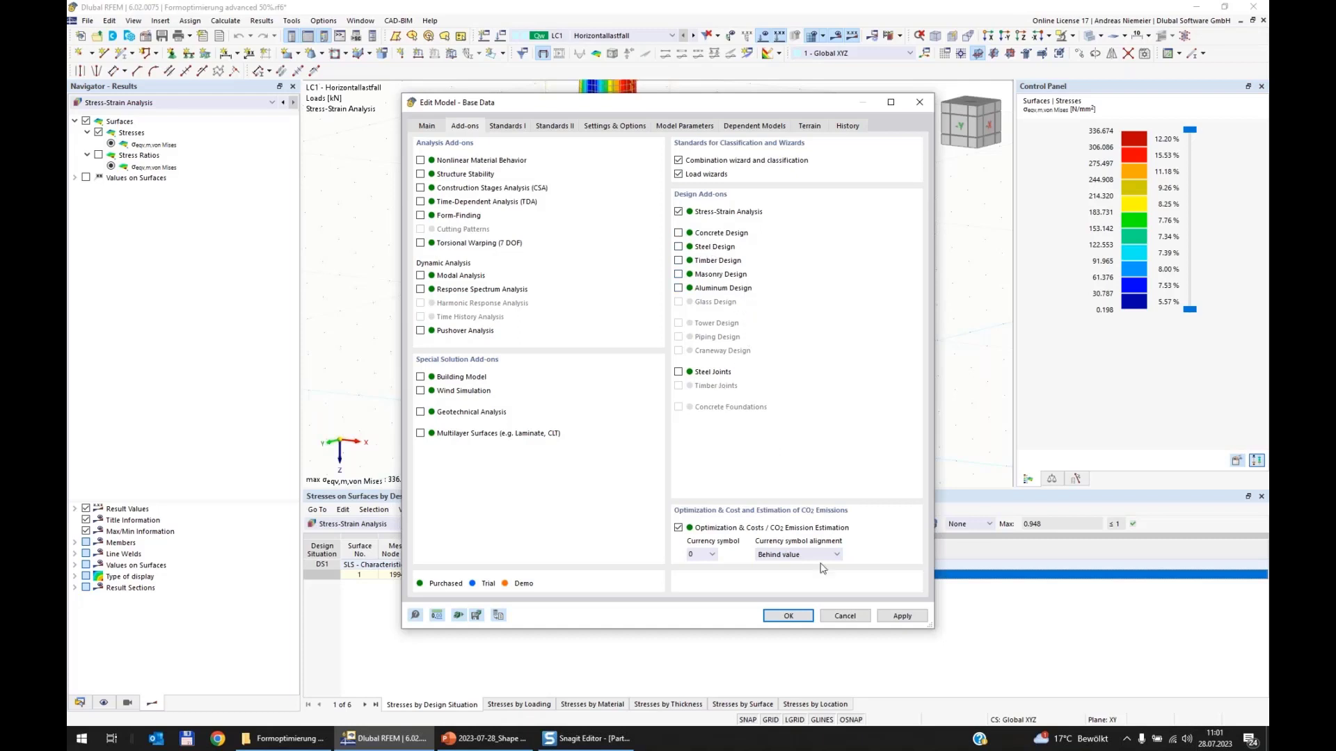
click(510, 128)
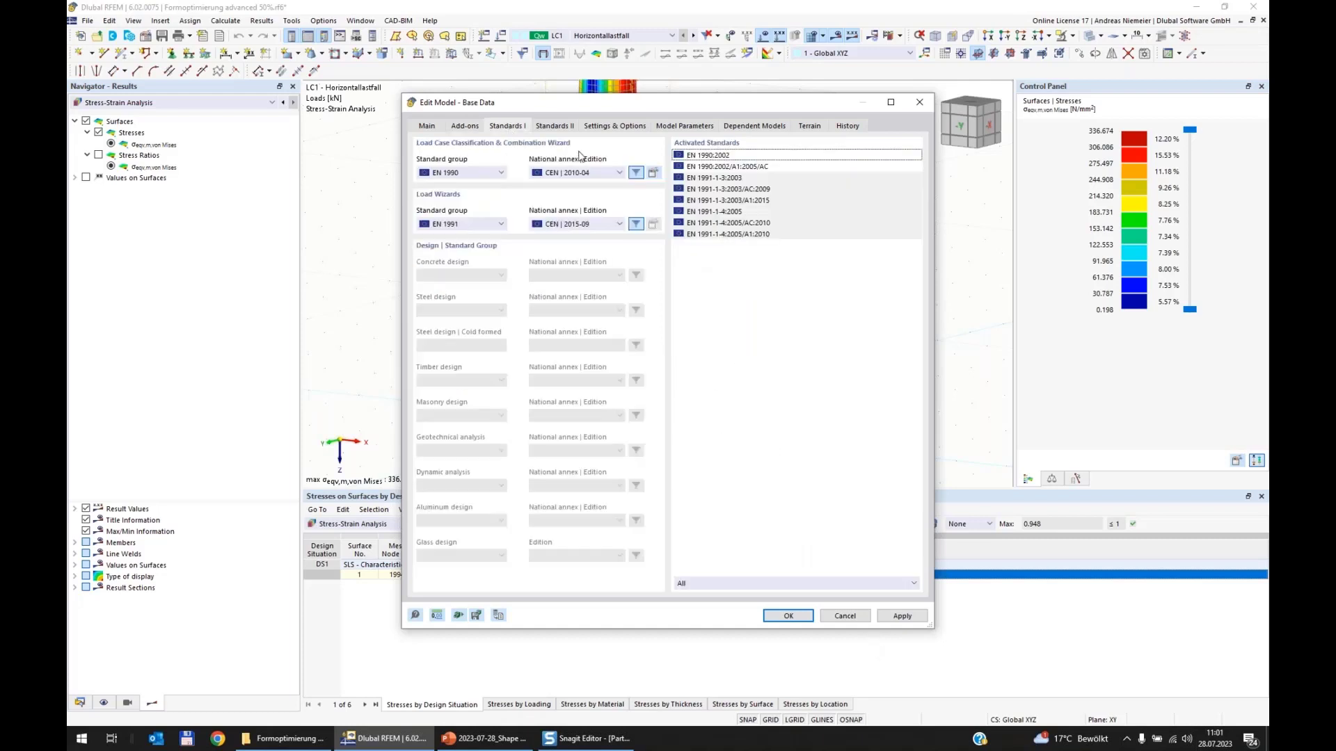
click(485, 224)
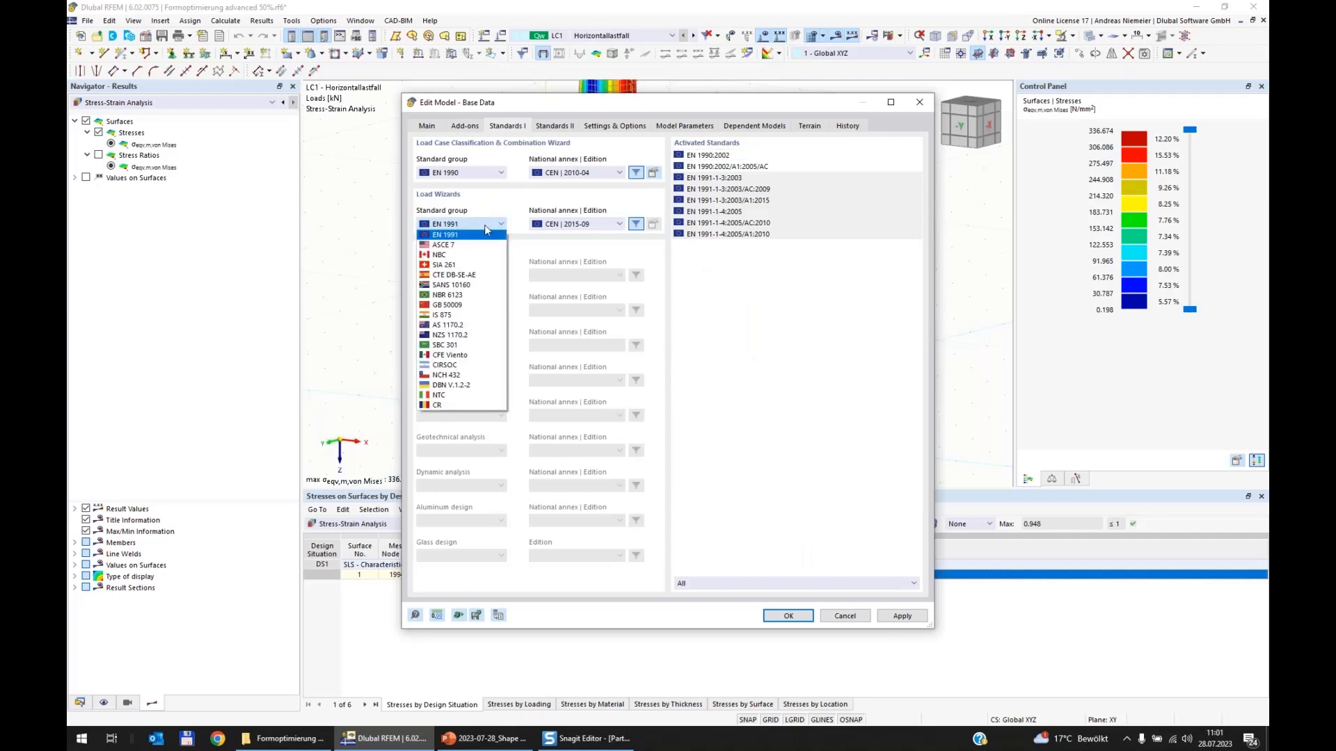
click(484, 224)
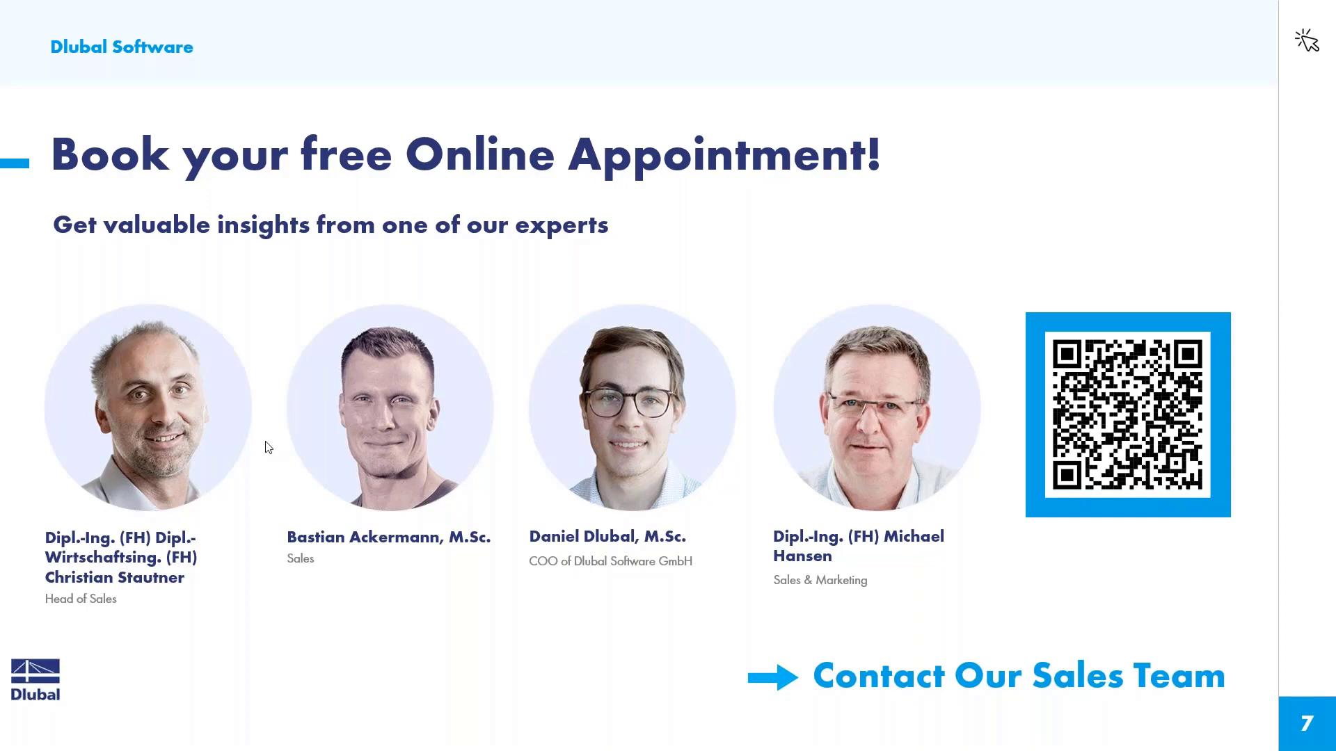
Step: Switch to Chrome and open the Webinars page under the events on the Dlubal website
key(alt+Tab)
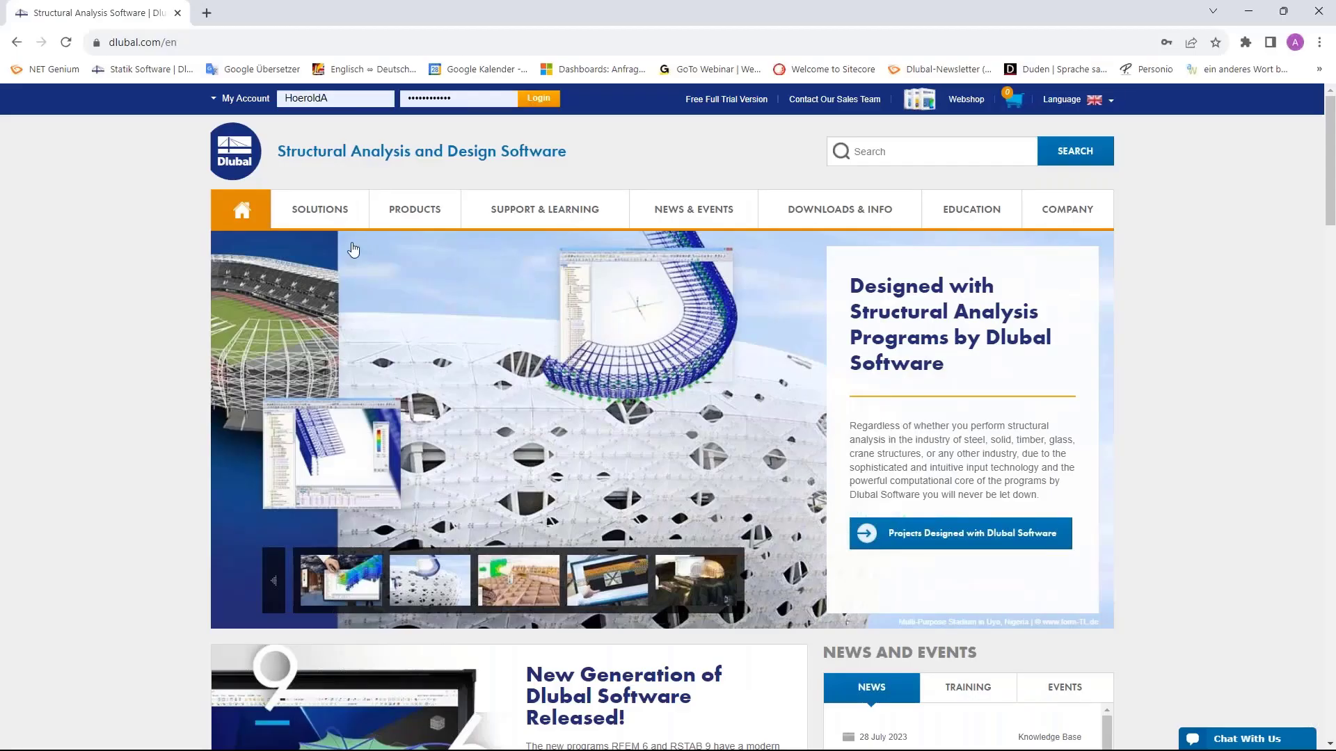
mouse_move(612, 209)
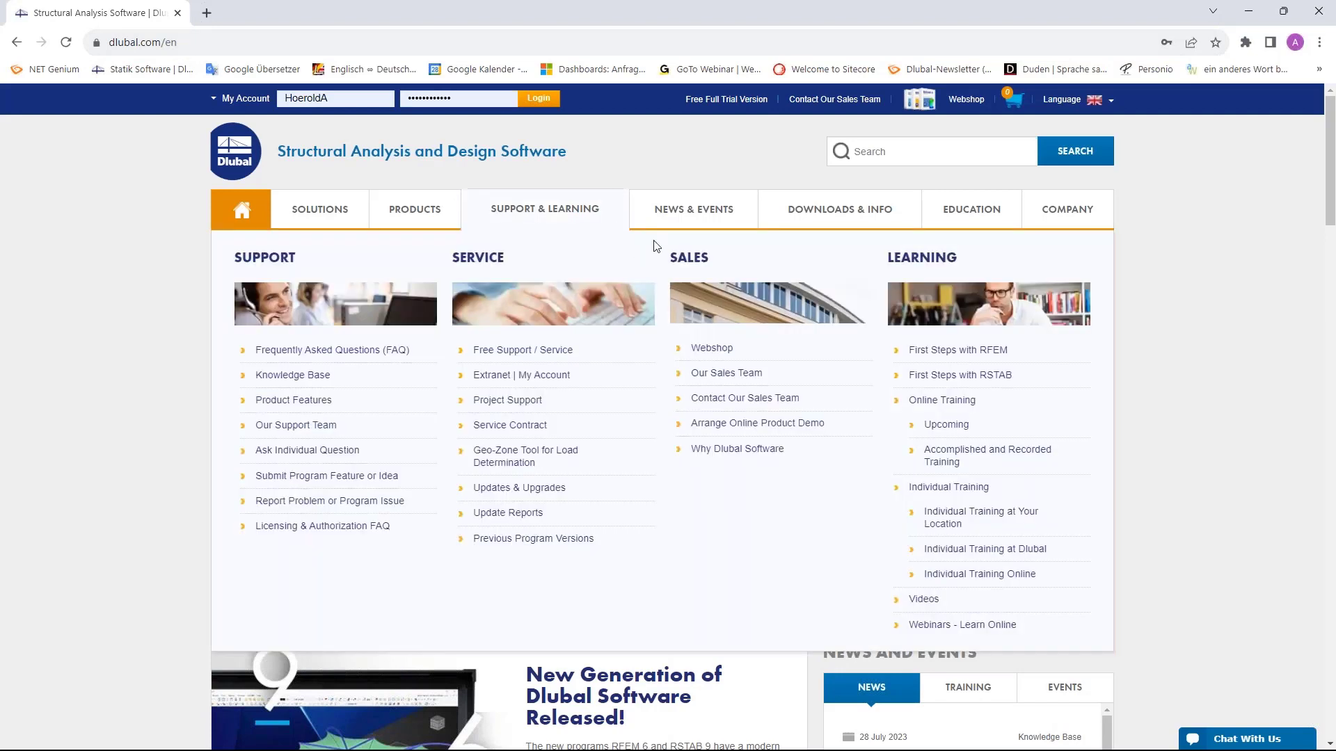
mouse_move(672, 231)
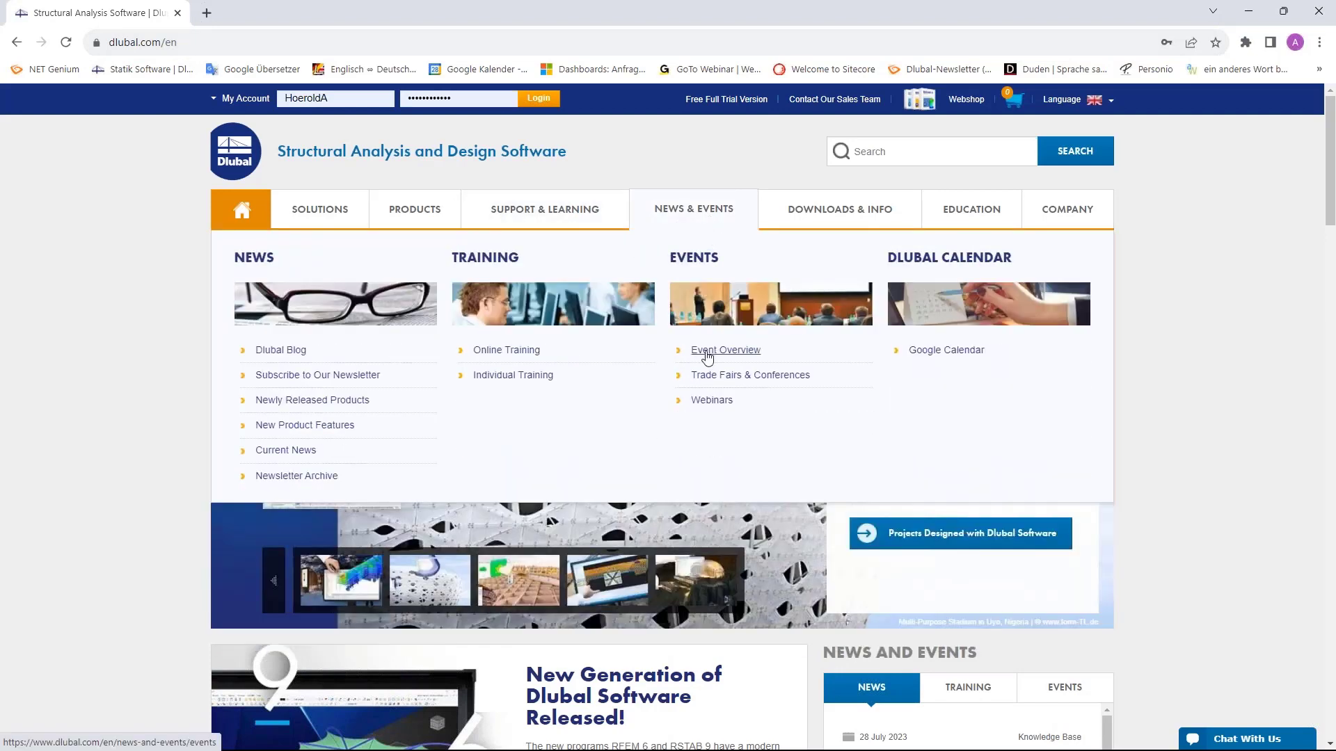
click(712, 402)
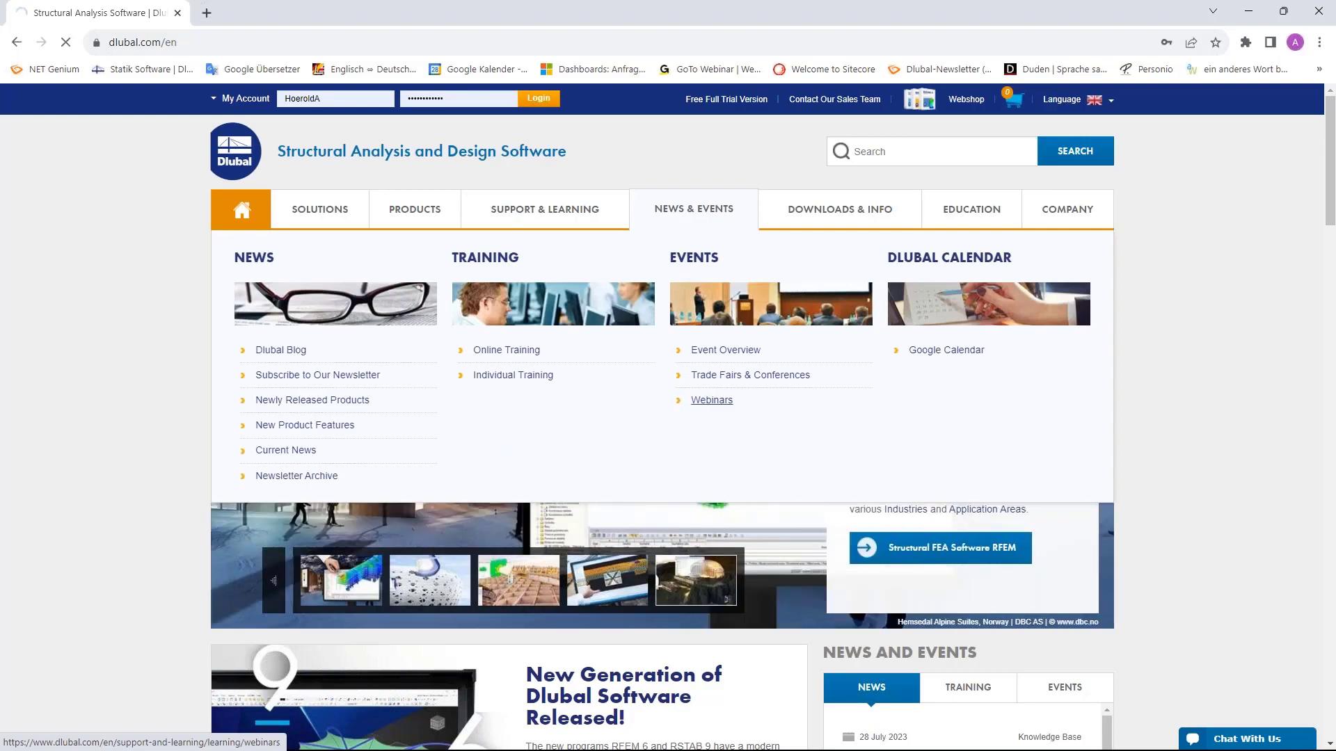
Step: Look through the upcoming English webinars, including the frame structures webinar and the two-part introduction to RFEM 6 and RSTAB 9
scroll(668, 417, down, 6)
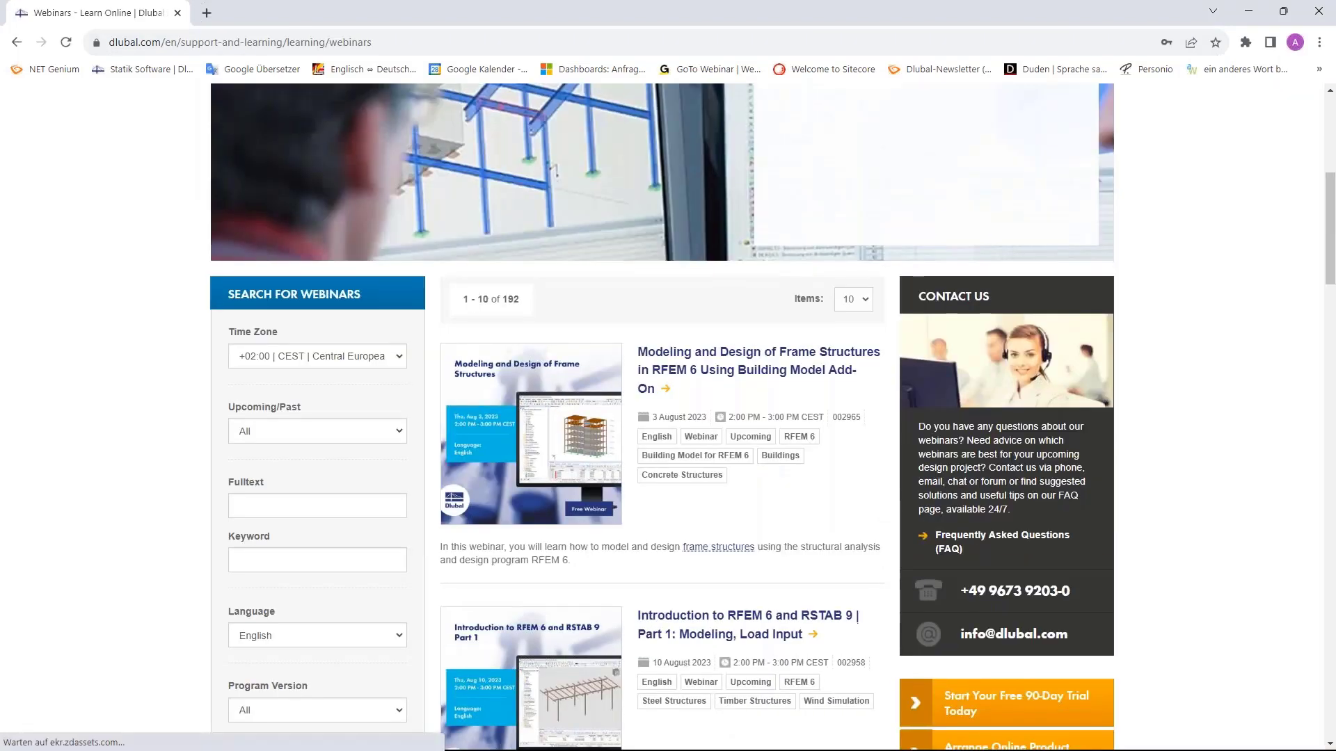
scroll(754, 360, down, 3)
scroll(754, 360, up, 2)
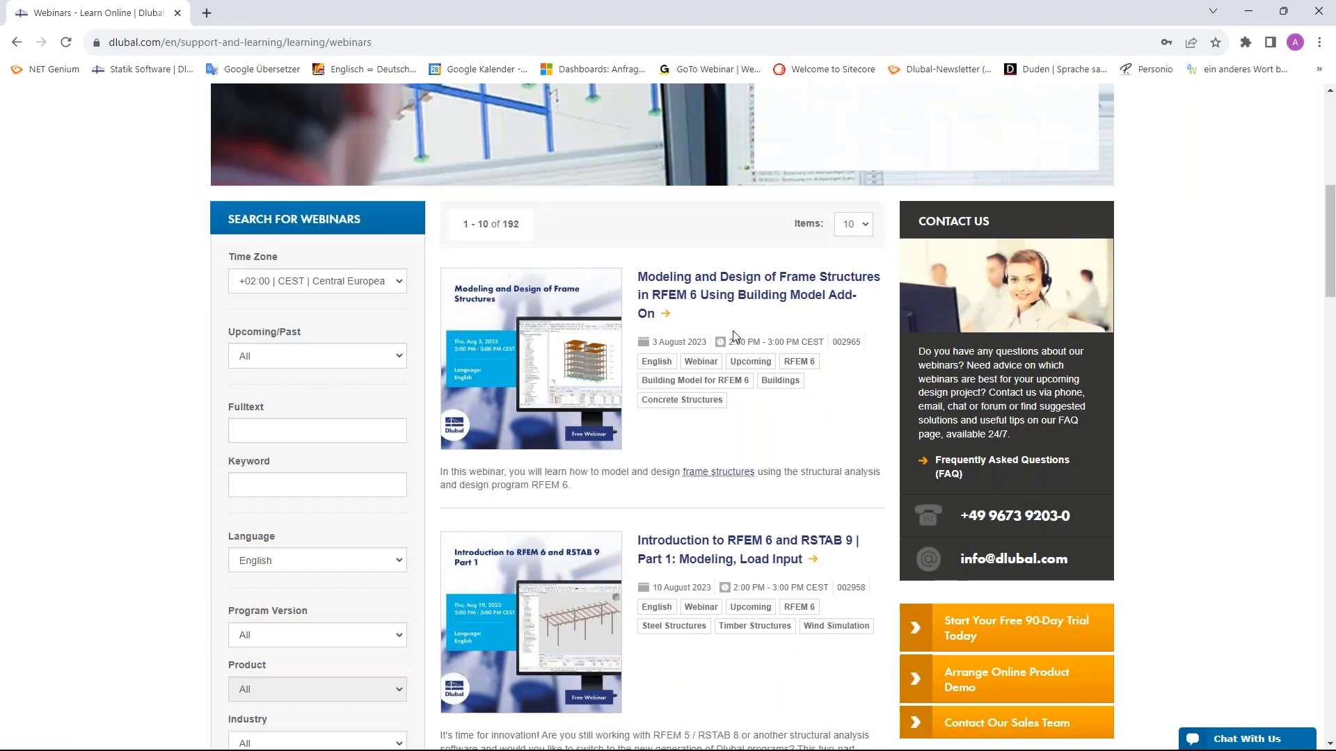
scroll(772, 437, down, 3)
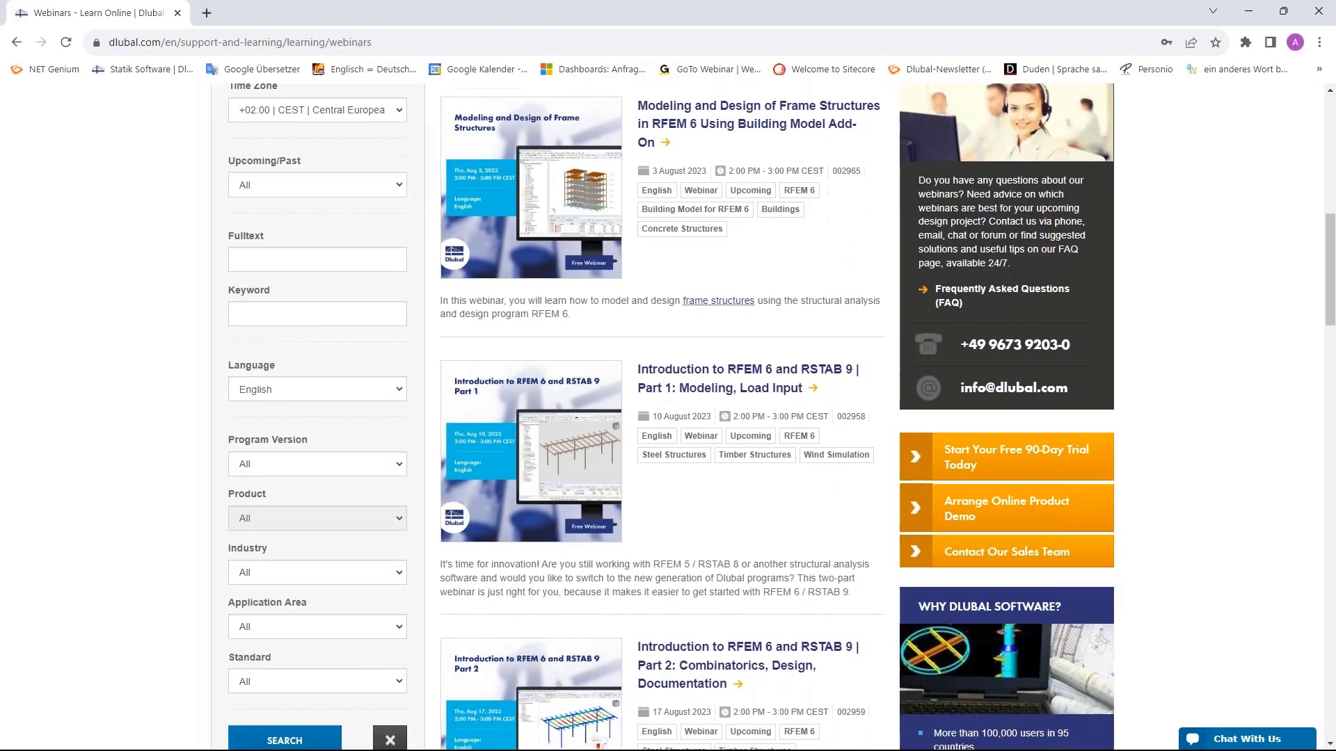
scroll(691, 387, down, 5)
scroll(691, 388, up, 4)
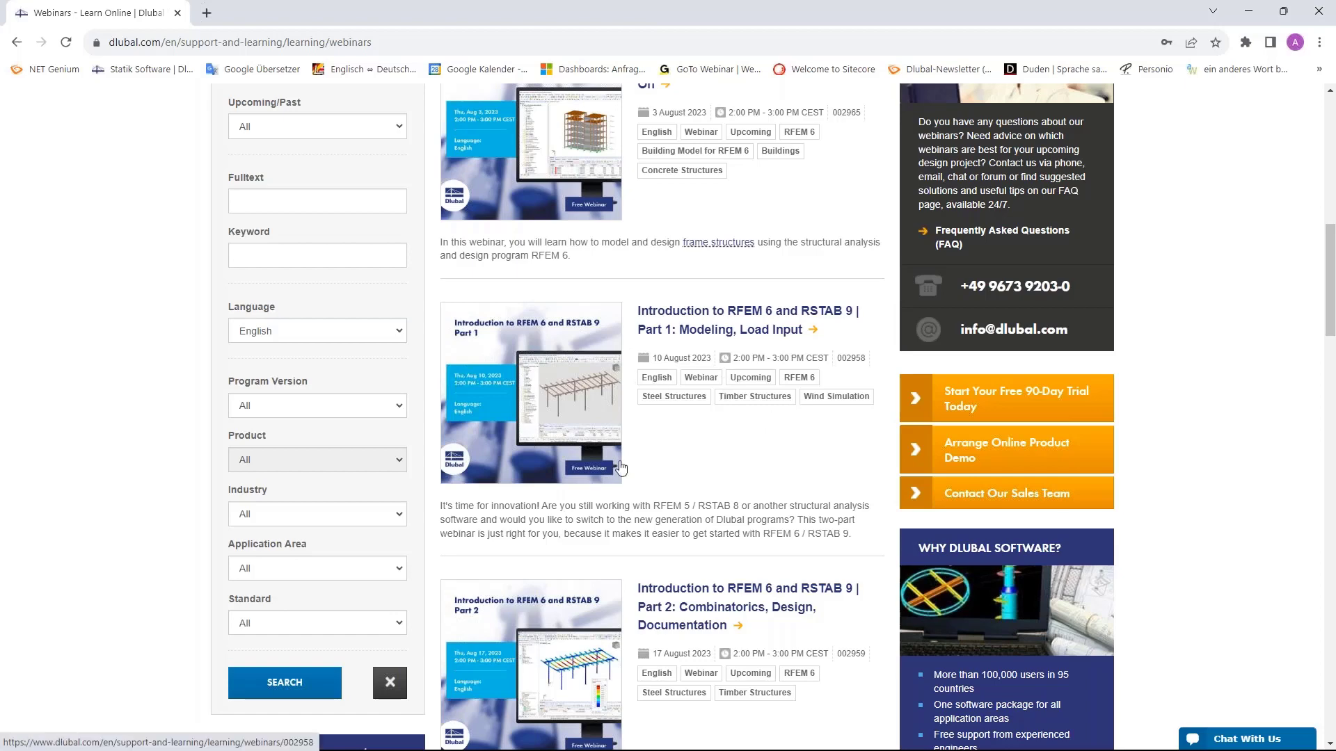
Step: Find the 28 July 2023 webinar "Shape Optimization of Tapered Members" in the list and open its page
scroll(686, 487, down, 1)
scroll(686, 488, down, 2)
scroll(693, 448, down, 2)
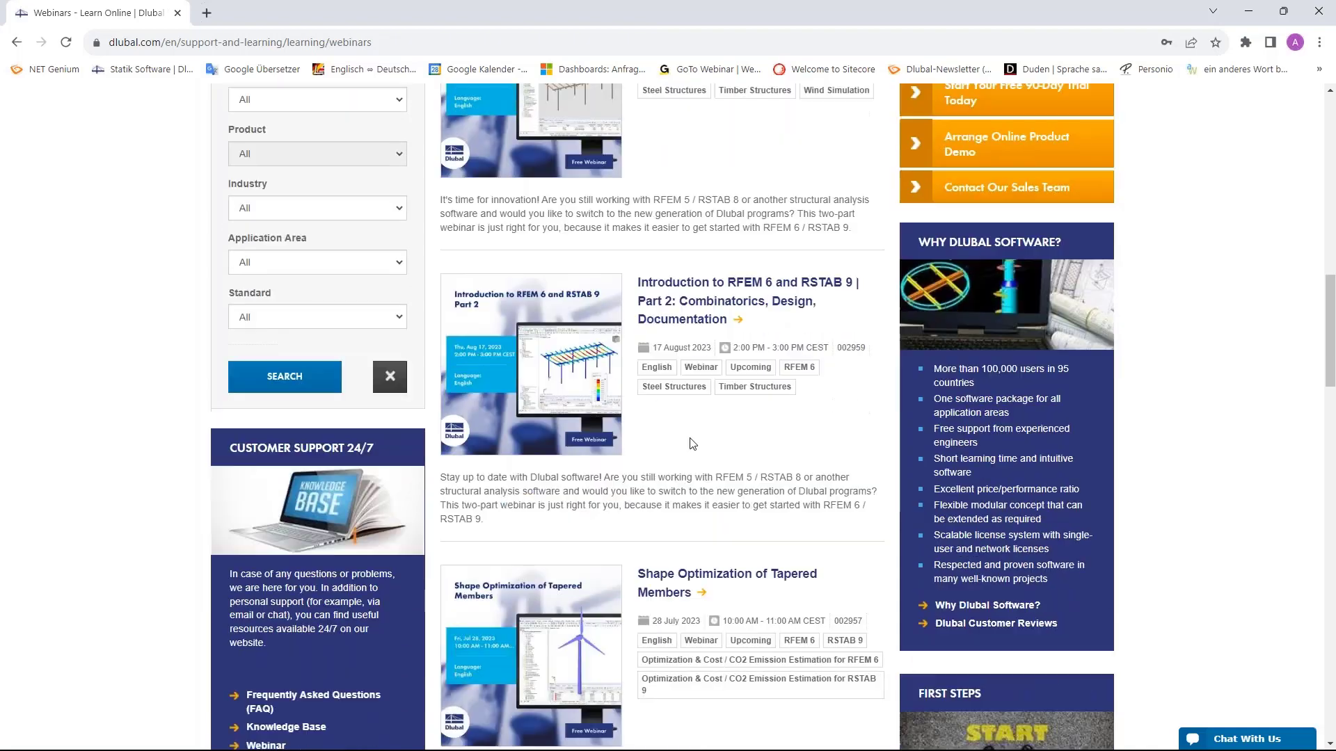
scroll(692, 445, down, 2)
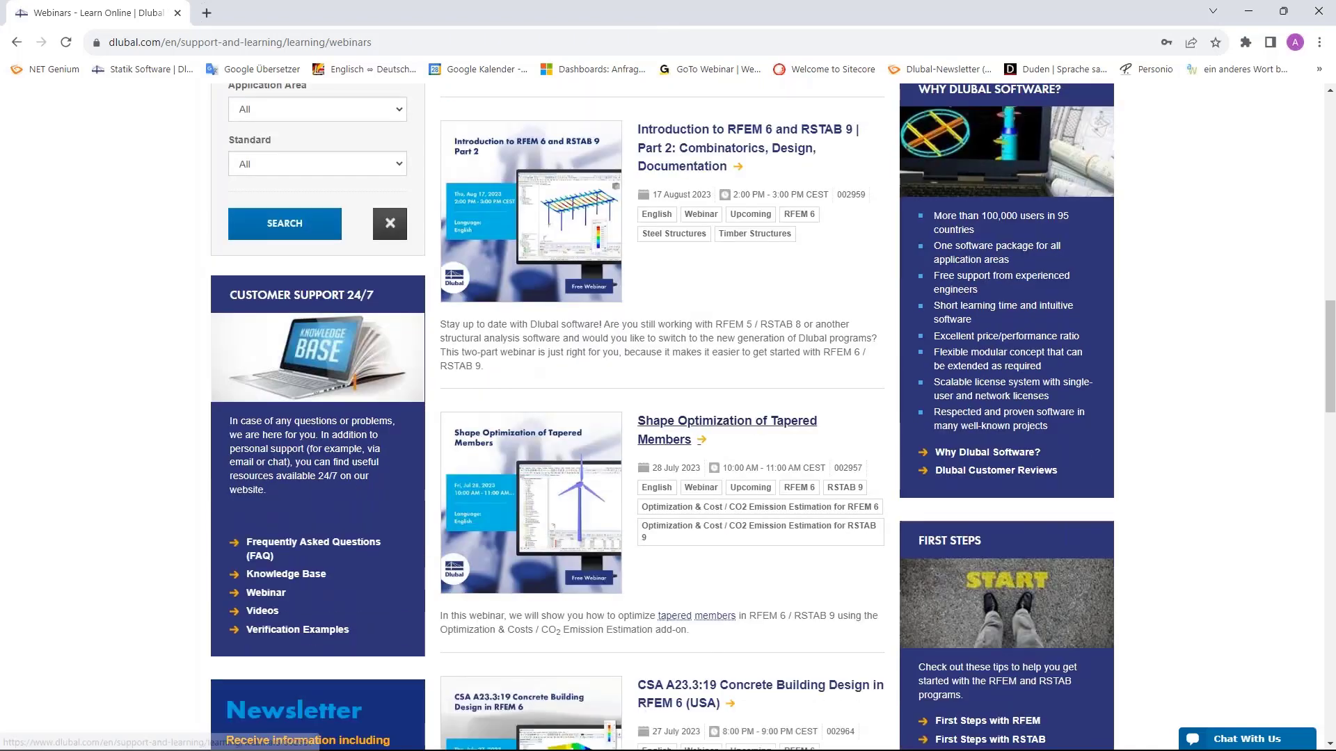
click(677, 427)
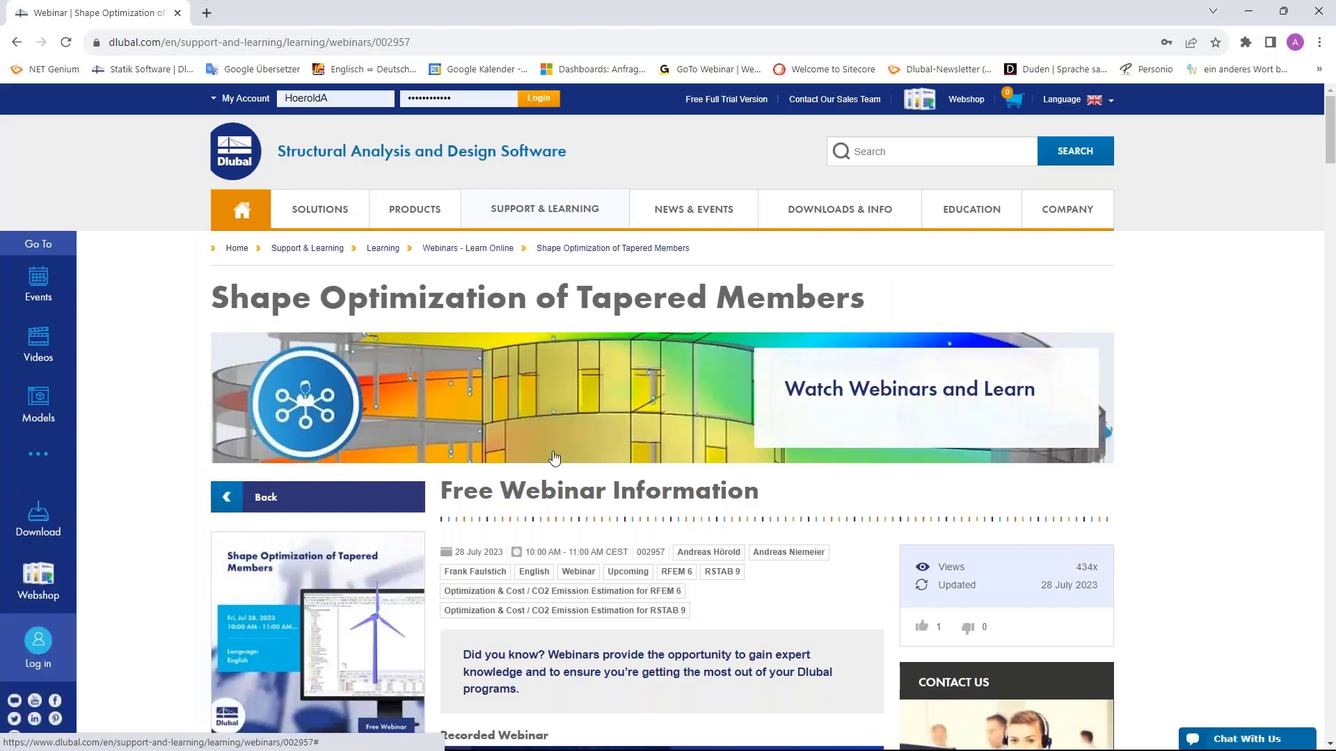
Step: Examine the general information and the Recorded Webinar section on the webinar page
scroll(555, 457, down, 6)
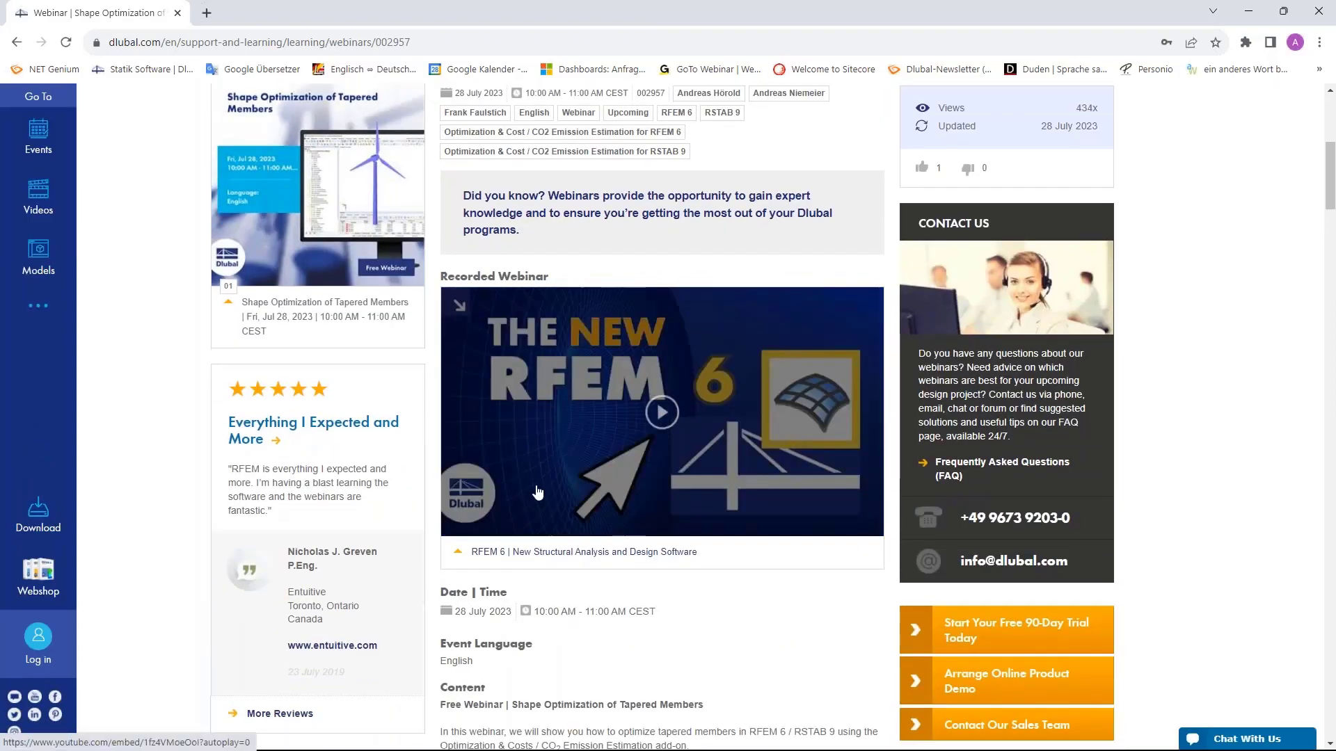
scroll(538, 493, up, 5)
scroll(538, 493, down, 2)
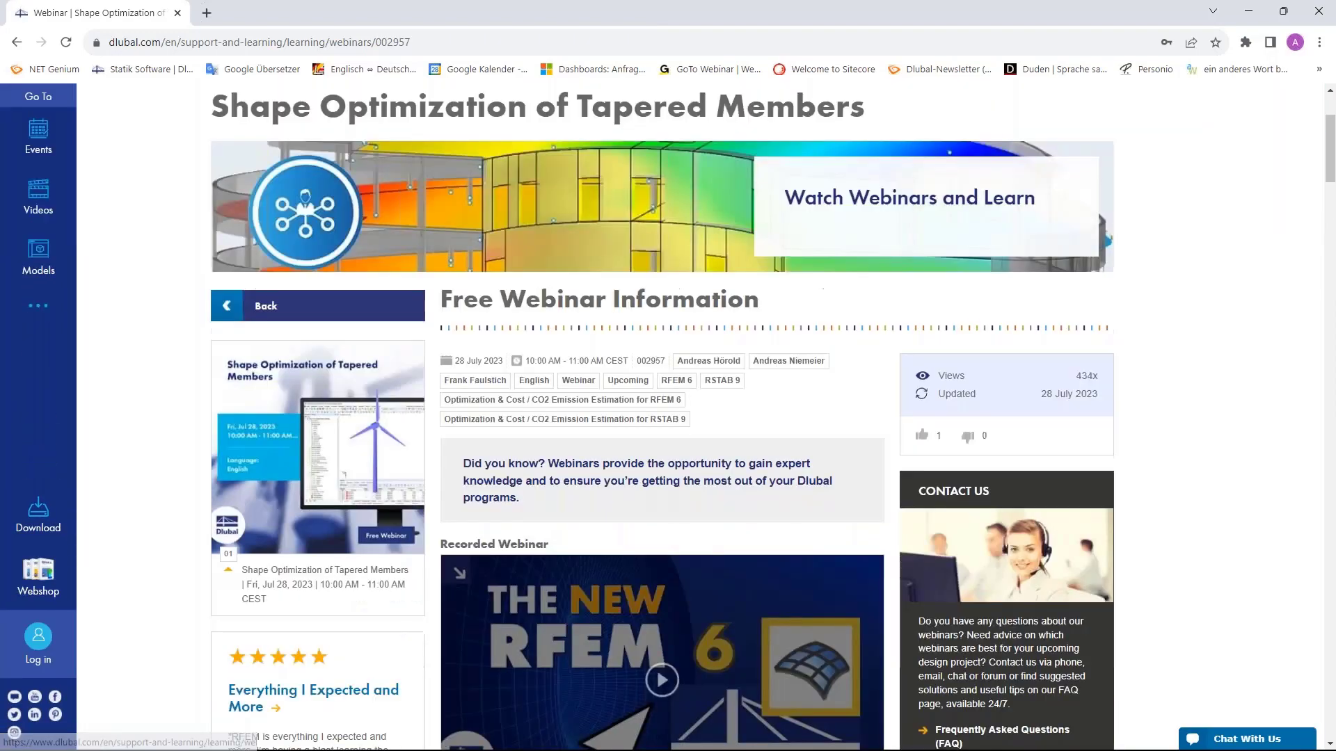
scroll(682, 452, down, 4)
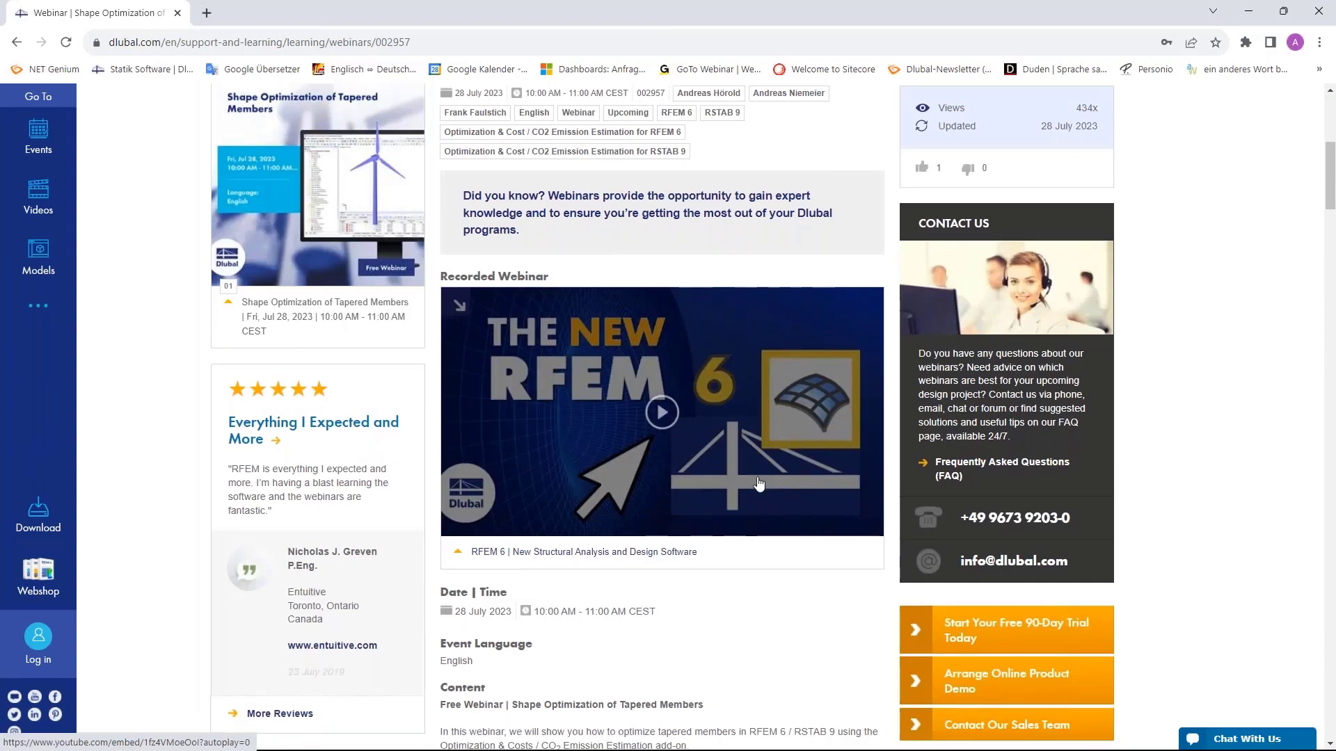
Step: Locate the presentation slides PDF, the related links and the Steel Tower model under Models to Download on the webinar page
scroll(758, 484, down, 7)
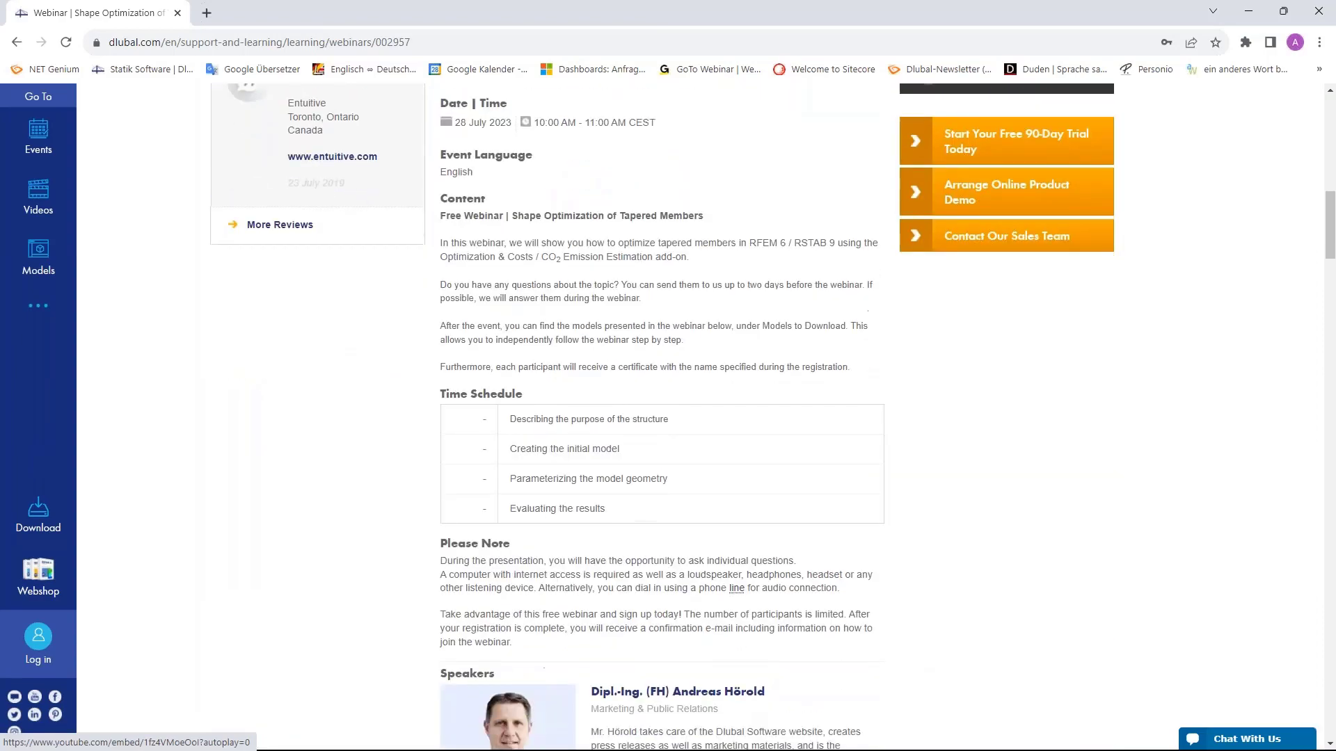
scroll(578, 546, down, 8)
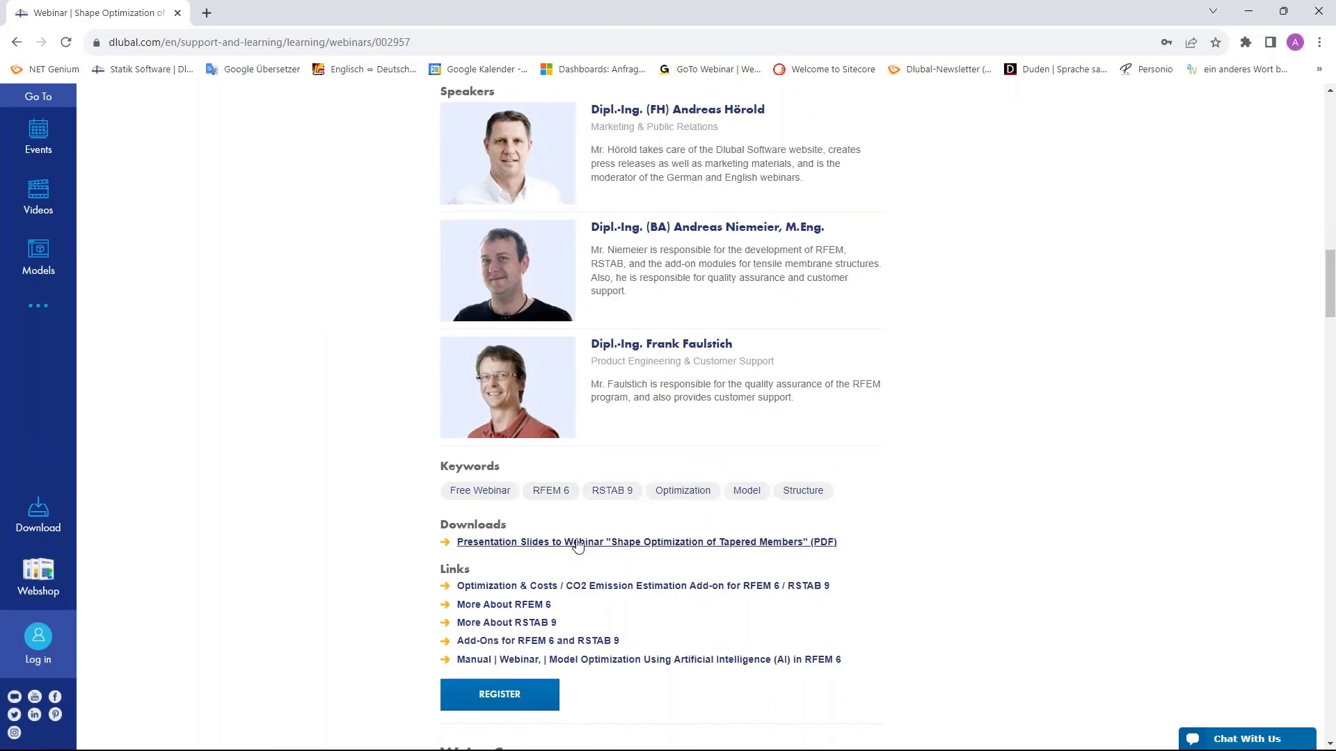
scroll(671, 551, down, 2)
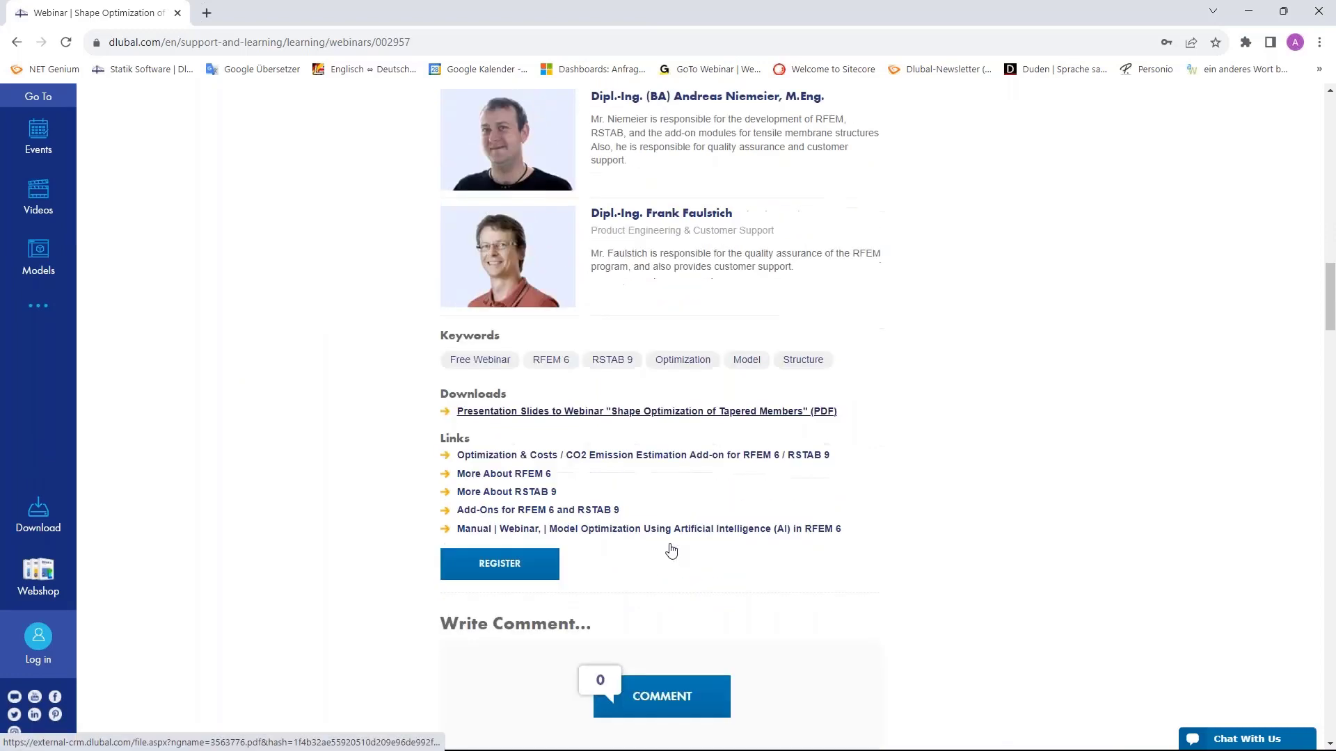
scroll(671, 551, down, 13)
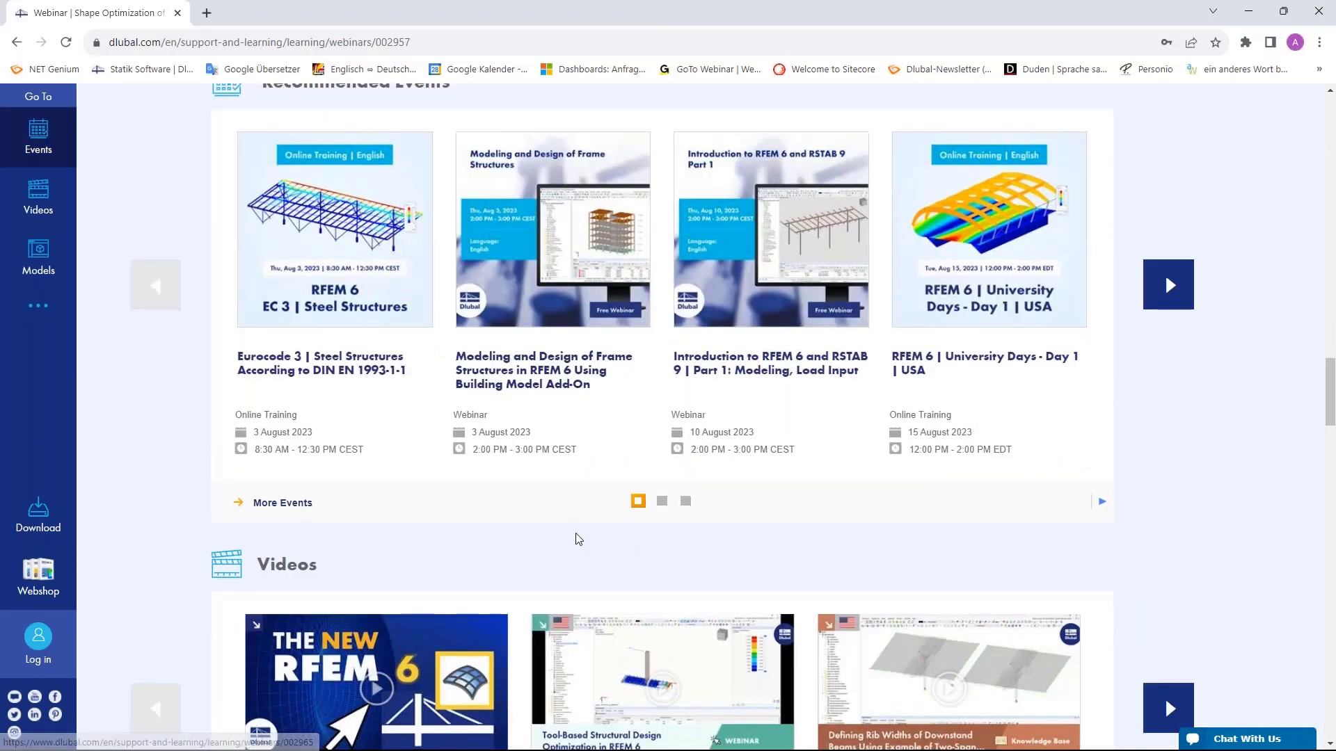
scroll(577, 540, down, 9)
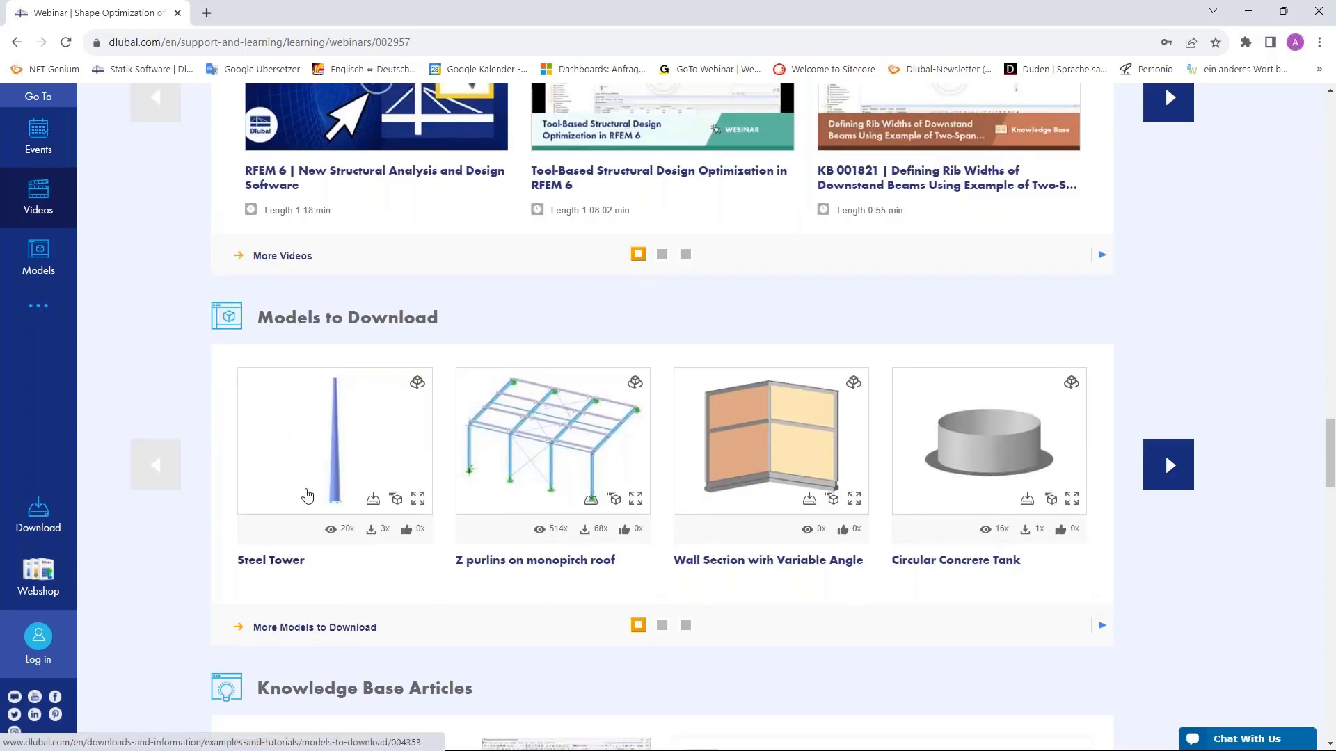